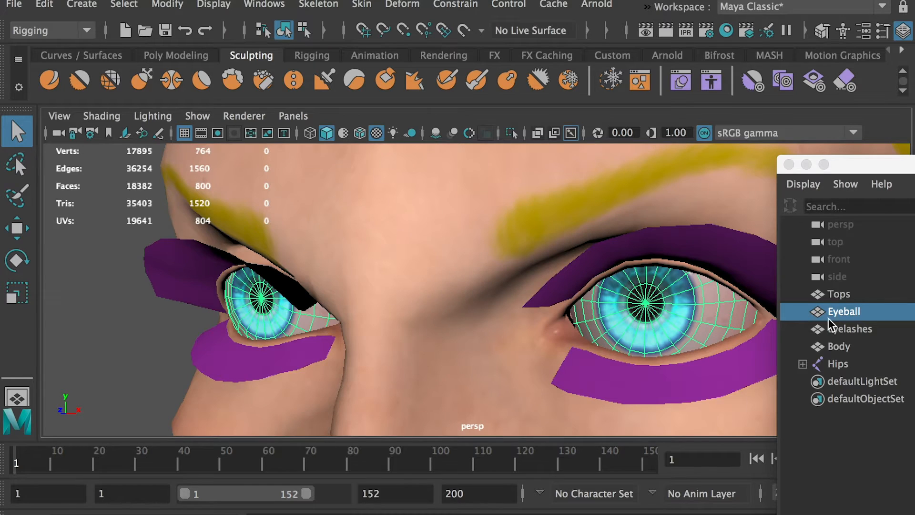
Select the Eyelashes and Body meshes in turn and view the whole character.
{"action": "left_click", "coordinate": [832, 328]}
{"action": "scroll", "coordinate": [620, 297], "scroll_direction": "down", "scroll_amount": 2}
{"action": "left_click", "coordinate": [839, 346]}
{"action": "key", "text": "f"}
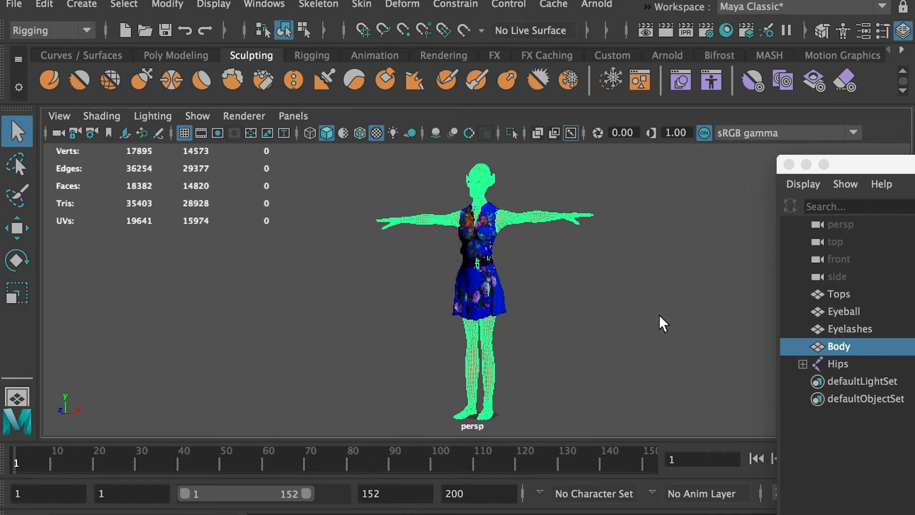
{"action": "left_click", "coordinate": [547, 263]}
{"action": "left_click_drag", "start_coordinate": [527, 257], "coordinate": [544, 257], "text": "alt"}
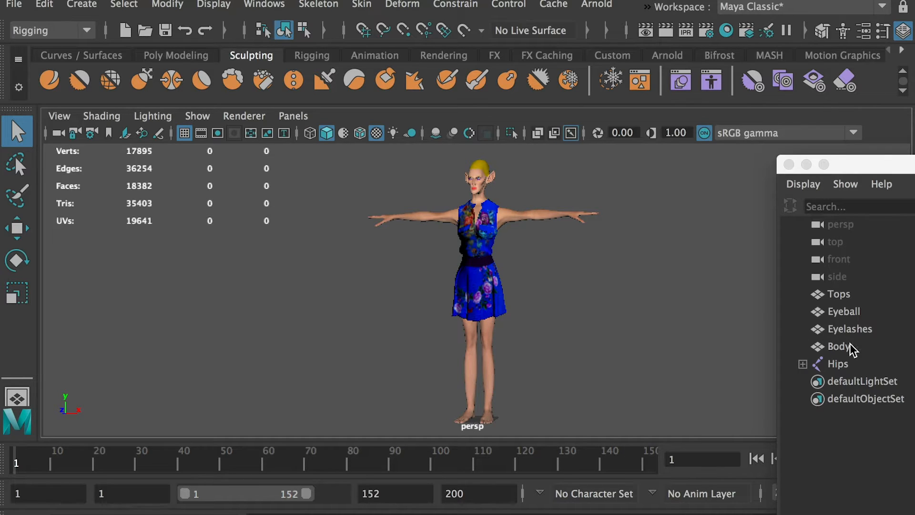
Hide the Tops clothing mesh so only the body remains displayed.
{"action": "left_click", "coordinate": [841, 295]}
{"action": "left_click", "coordinate": [209, 6]}
{"action": "mouse_move", "coordinate": [245, 98]}
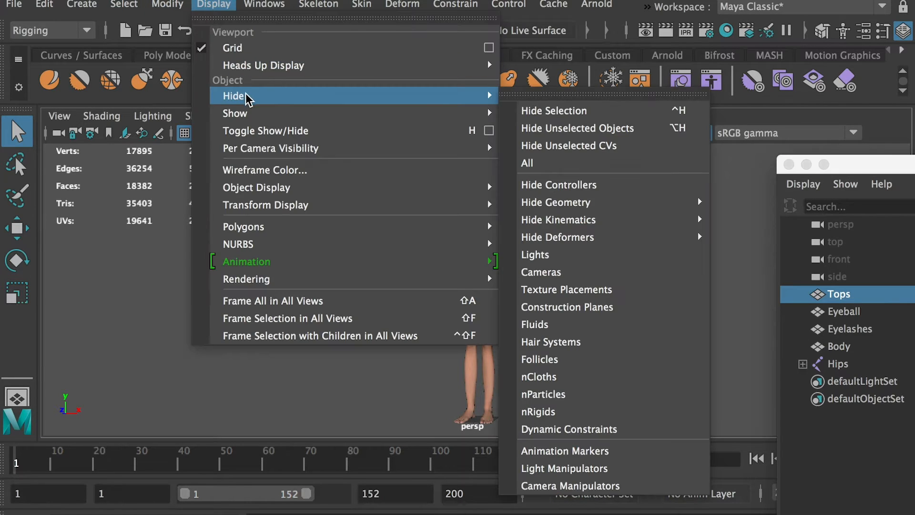
{"action": "left_click", "coordinate": [591, 111]}
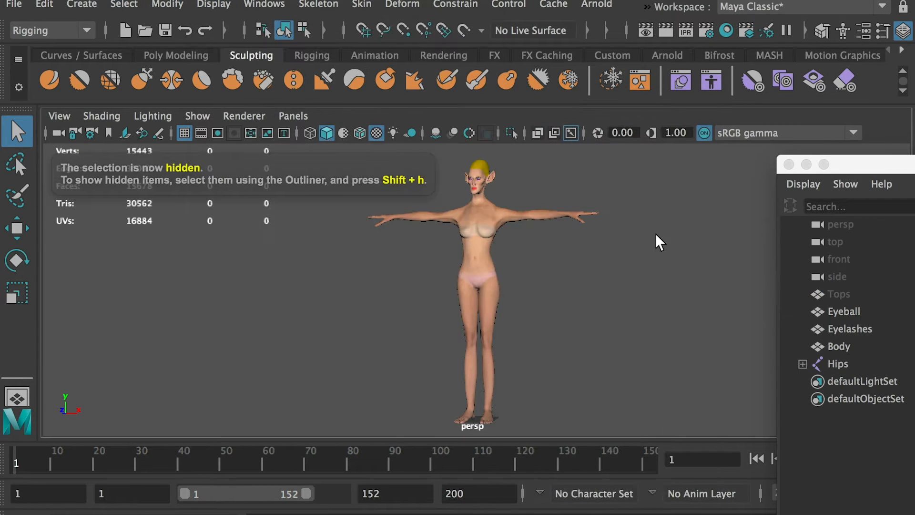
Turn on joint display in the perspective view and pick out the Hips root joint.
{"action": "left_click", "coordinate": [200, 116]}
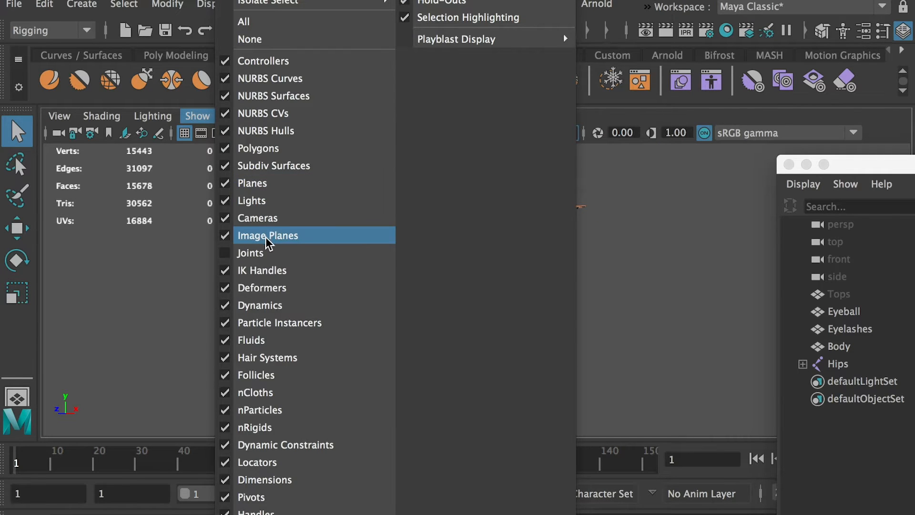
{"action": "left_click", "coordinate": [262, 253]}
{"action": "left_click", "coordinate": [848, 365]}
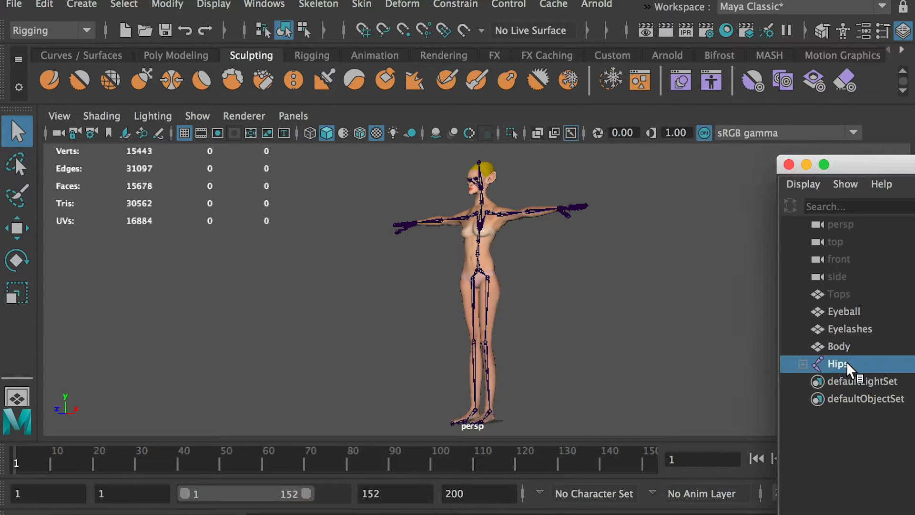
{"action": "left_click", "coordinate": [703, 335]}
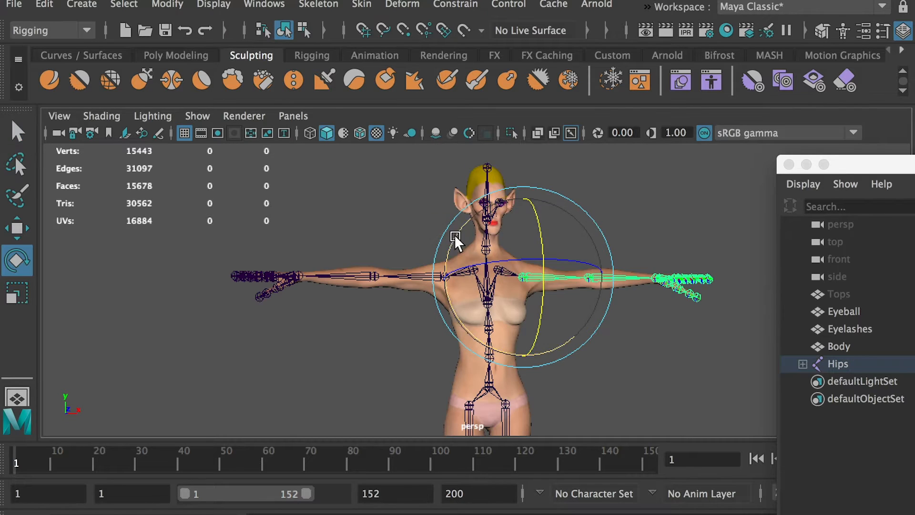
Examine the spine and upper-body joints of the character's skeleton from the front.
{"action": "left_click_drag", "start_coordinate": [452, 243], "coordinate": [460, 193]}
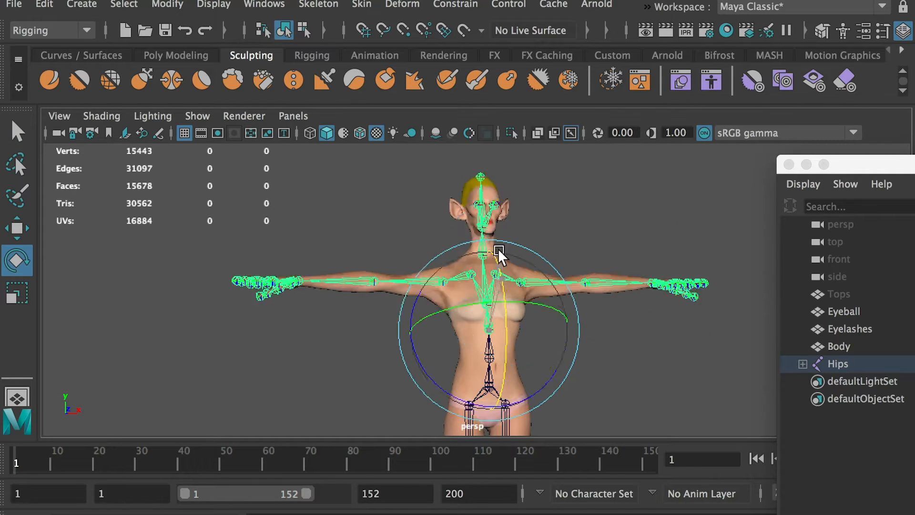
{"action": "left_click_drag", "start_coordinate": [501, 250], "coordinate": [491, 343]}
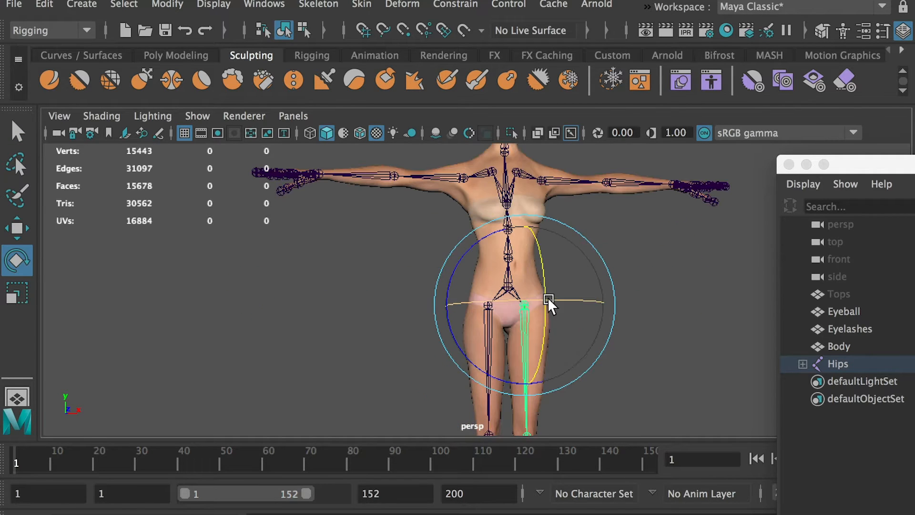
{"action": "left_click_drag", "start_coordinate": [550, 305], "coordinate": [731, 321]}
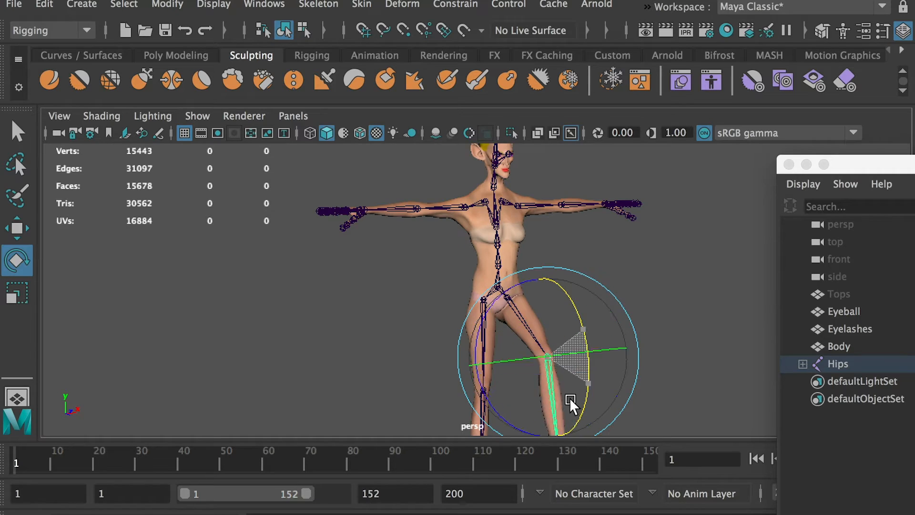
{"action": "left_click_drag", "start_coordinate": [574, 402], "coordinate": [671, 394]}
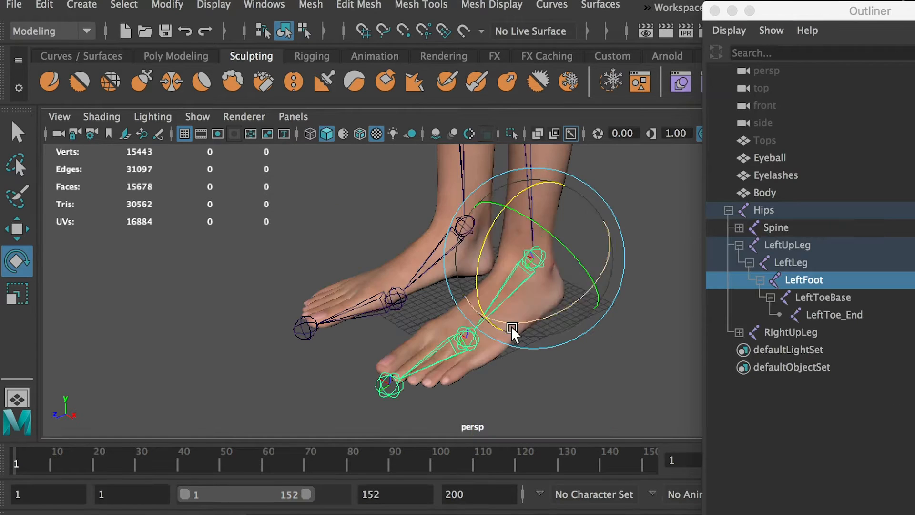
Examine the left foot chain with LeftToeBase and LeftToe_End, and the left hand's finger joints.
{"action": "left_click", "coordinate": [829, 298]}
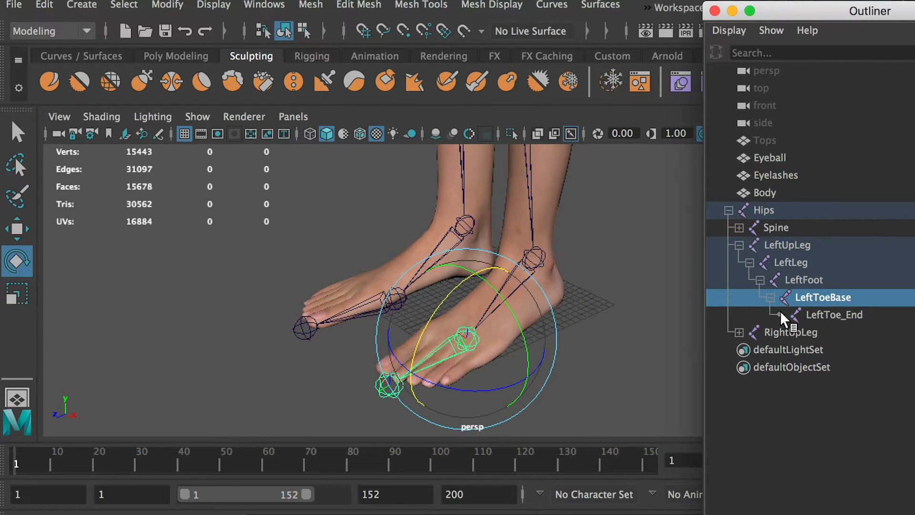
{"action": "left_click", "coordinate": [847, 317]}
{"action": "left_click", "coordinate": [532, 248]}
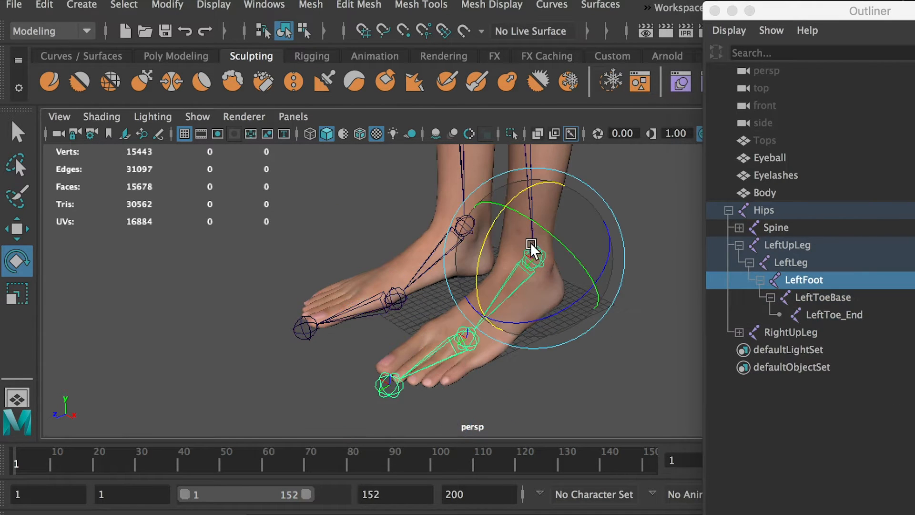
{"action": "left_click_drag", "start_coordinate": [531, 248], "coordinate": [507, 205]}
{"action": "key", "text": "ctrl+z"}
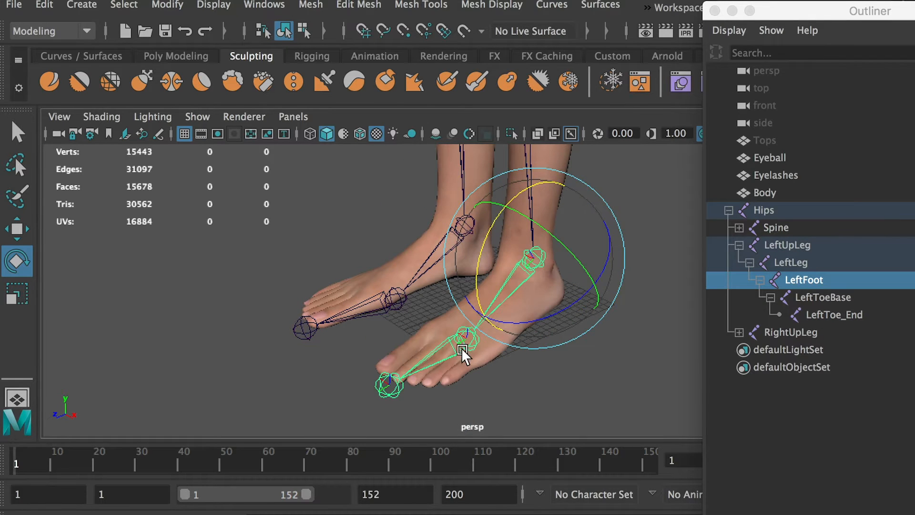
{"action": "left_click", "coordinate": [463, 352]}
{"action": "left_click_drag", "start_coordinate": [471, 343], "coordinate": [515, 293]}
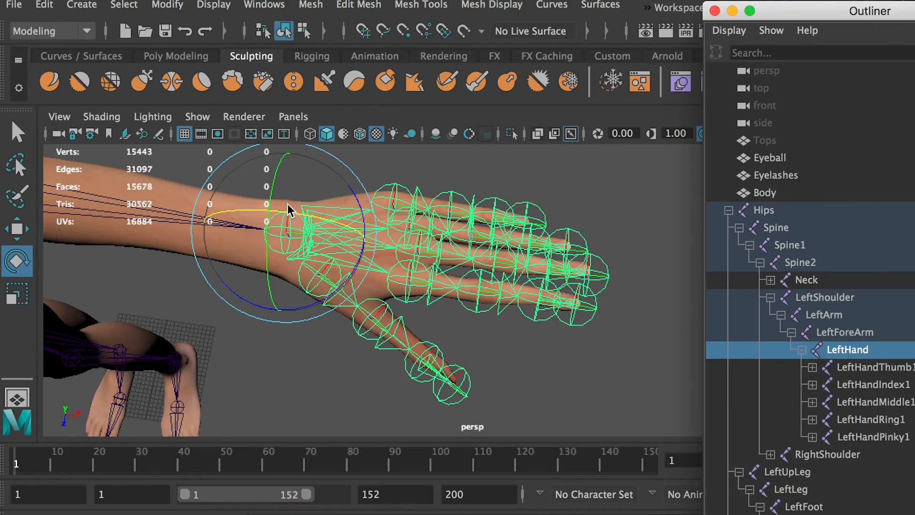
{"action": "left_click_drag", "start_coordinate": [288, 209], "coordinate": [436, 337]}
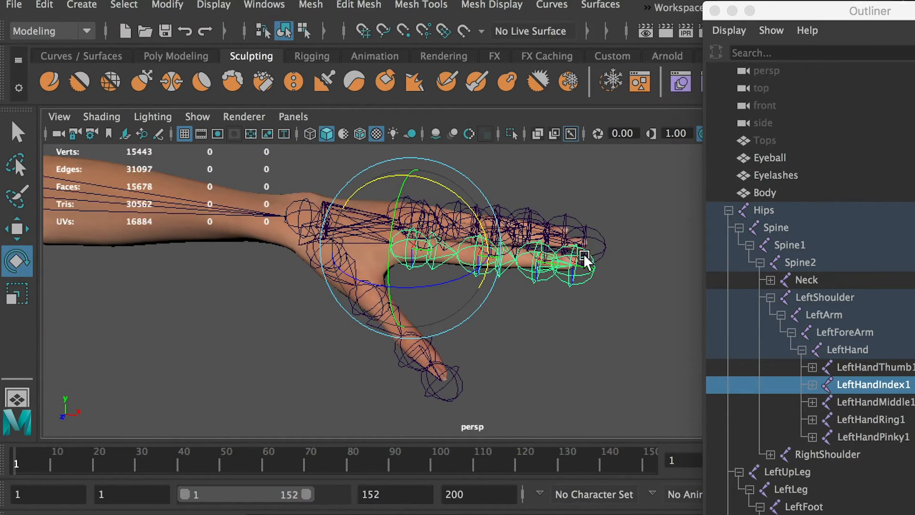
{"action": "left_click_drag", "start_coordinate": [585, 260], "coordinate": [550, 348], "text": "alt"}
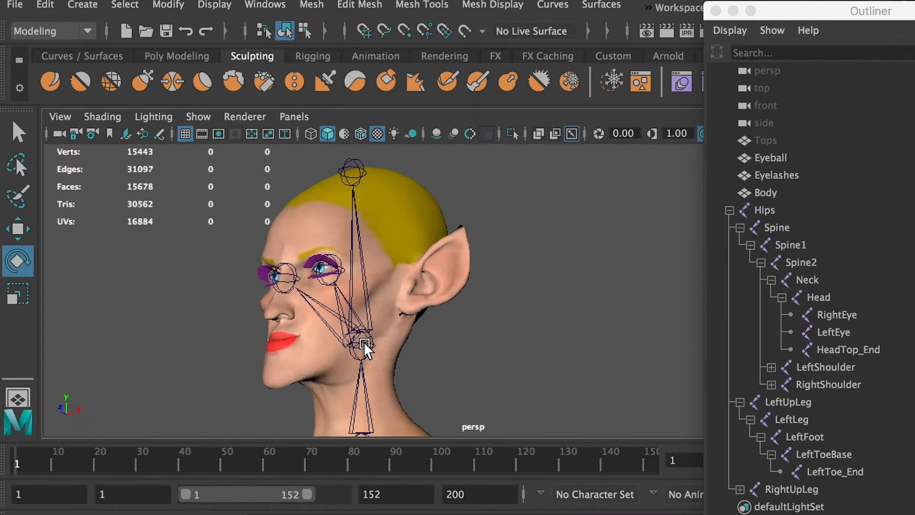
Examine the head joints by selecting Head, RightEye, LeftEye and HeadTop_End in turn.
{"action": "left_click", "coordinate": [842, 298]}
{"action": "left_click_drag", "start_coordinate": [309, 318], "coordinate": [496, 250]}
{"action": "left_click", "coordinate": [835, 316]}
{"action": "left_click", "coordinate": [834, 333]}
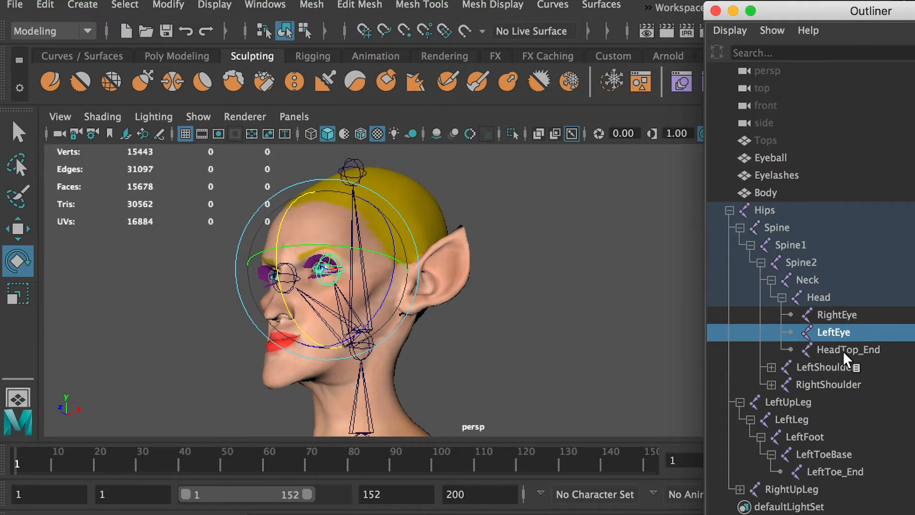
{"action": "left_click", "coordinate": [849, 350]}
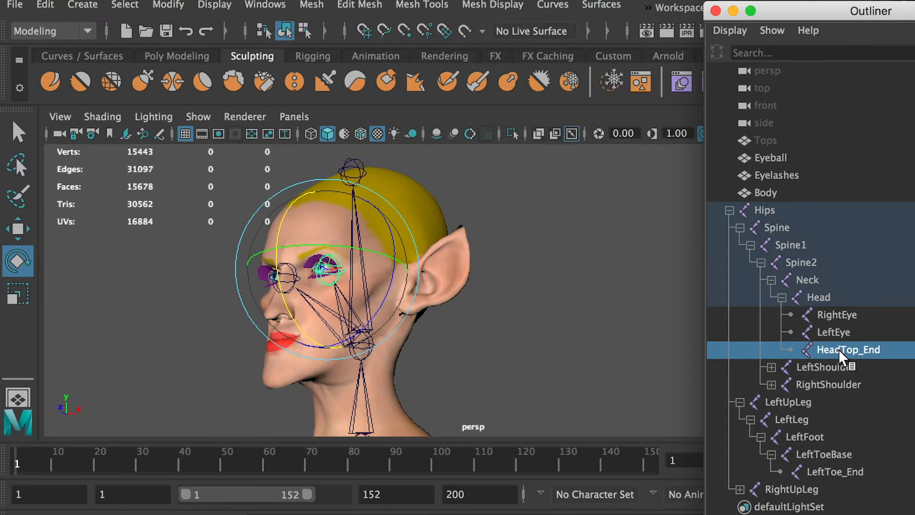
{"action": "left_click", "coordinate": [326, 281]}
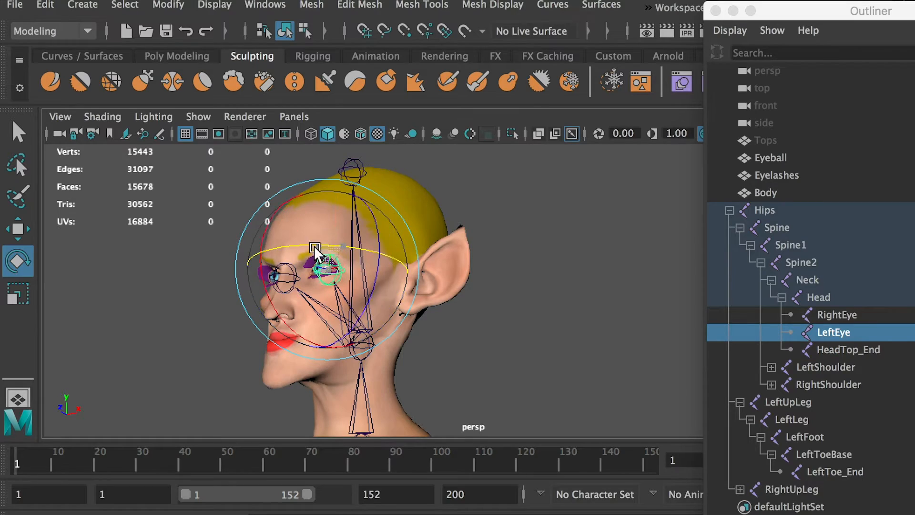
{"action": "key", "text": "w"}
{"action": "left_click_drag", "start_coordinate": [403, 255], "coordinate": [478, 265]}
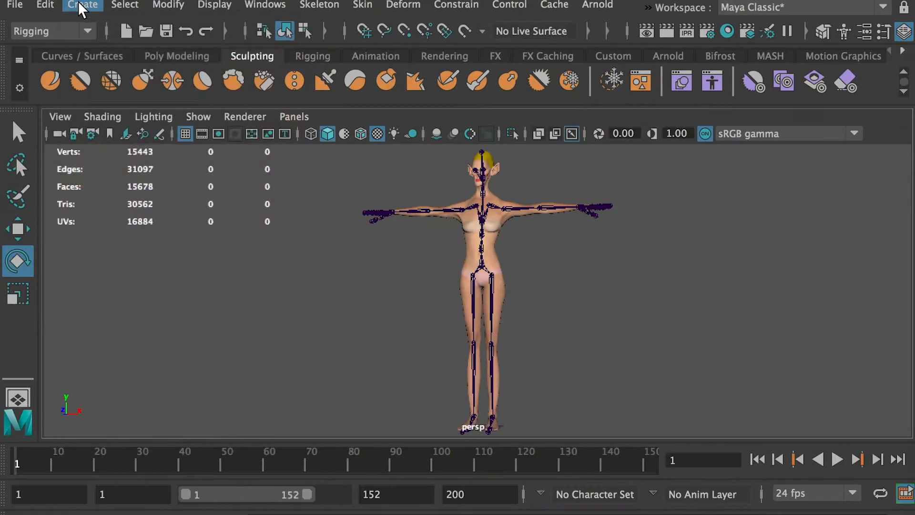
Create a NURBS circle at the origin and scale it uniformly to about 17.75 so it surrounds both feet.
{"action": "left_click", "coordinate": [79, 6]}
{"action": "mouse_move", "coordinate": [127, 54]}
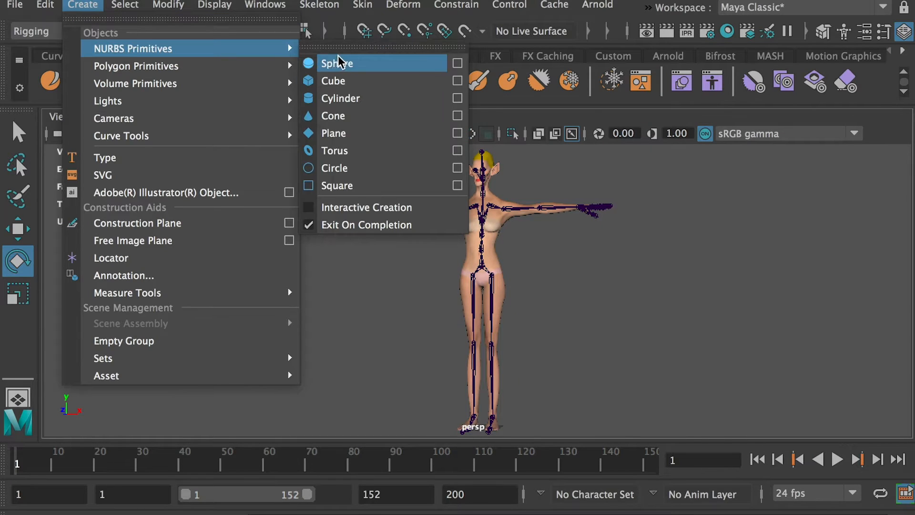
{"action": "left_click", "coordinate": [358, 168]}
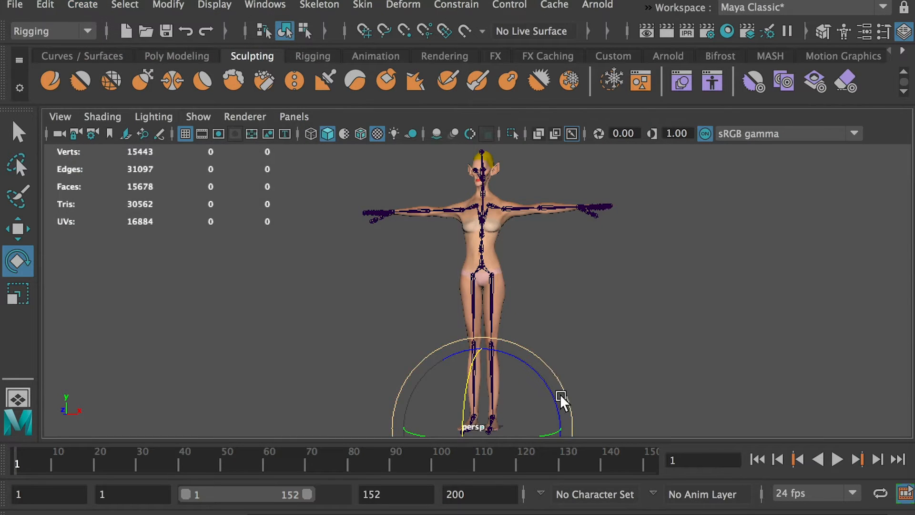
{"action": "key", "text": "f"}
{"action": "scroll", "coordinate": [598, 352], "scroll_direction": "down", "scroll_amount": 5}
{"action": "left_click_drag", "start_coordinate": [599, 351], "coordinate": [748, 314], "text": "alt"}
{"action": "key", "text": "r"}
{"action": "scroll", "coordinate": [749, 312], "scroll_direction": "down", "scroll_amount": 5}
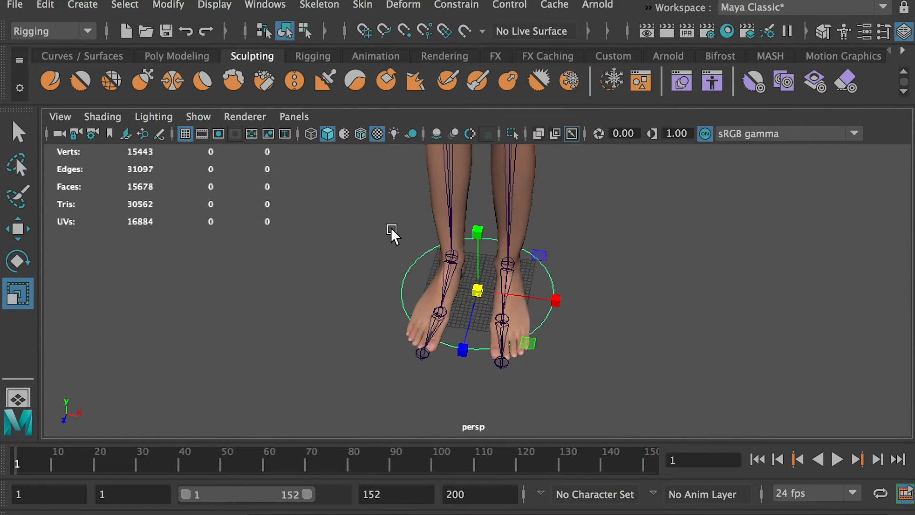
{"action": "mouse_move", "coordinate": [391, 229]}
{"action": "left_mouse_down", "text": "alt"}
{"action": "mouse_move", "coordinate": [384, 170]}
{"action": "mouse_move", "coordinate": [391, 216]}
{"action": "left_mouse_up", "text": "alt"}
{"action": "middle_click_drag", "start_coordinate": [391, 220], "coordinate": [363, 308], "text": "alt"}
{"action": "right_click_drag", "start_coordinate": [363, 313], "coordinate": [296, 265], "text": "alt"}
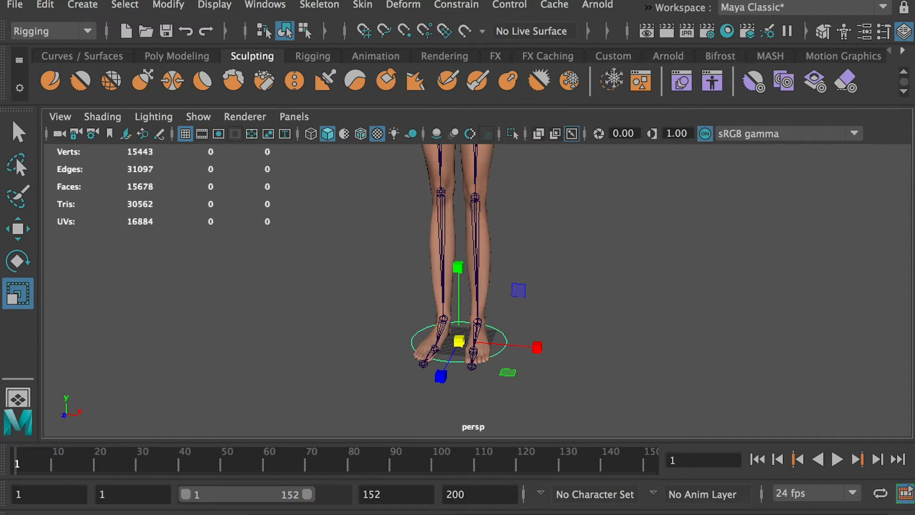
Freeze the circle's transformations and delete its construction history.
{"action": "left_click_drag", "start_coordinate": [914, 110], "coordinate": [774, 175]}
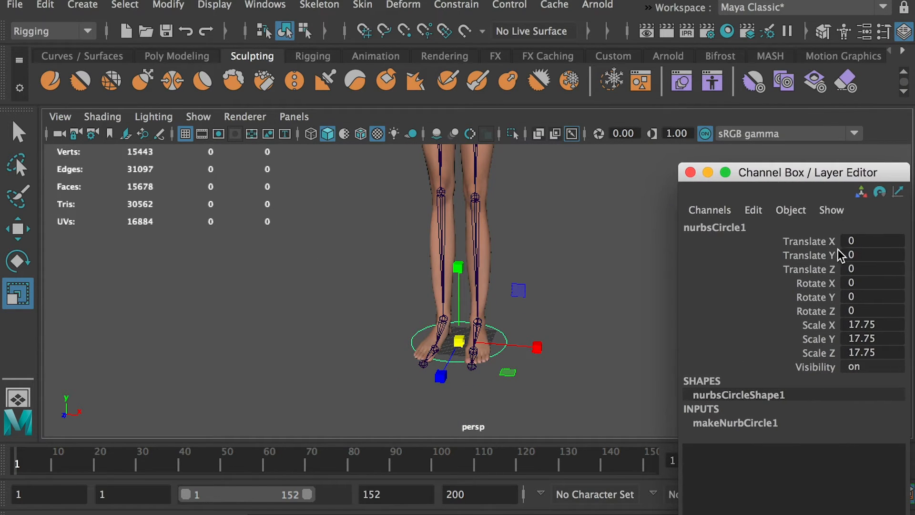
{"action": "left_click", "coordinate": [172, 4]}
{"action": "left_click", "coordinate": [196, 85]}
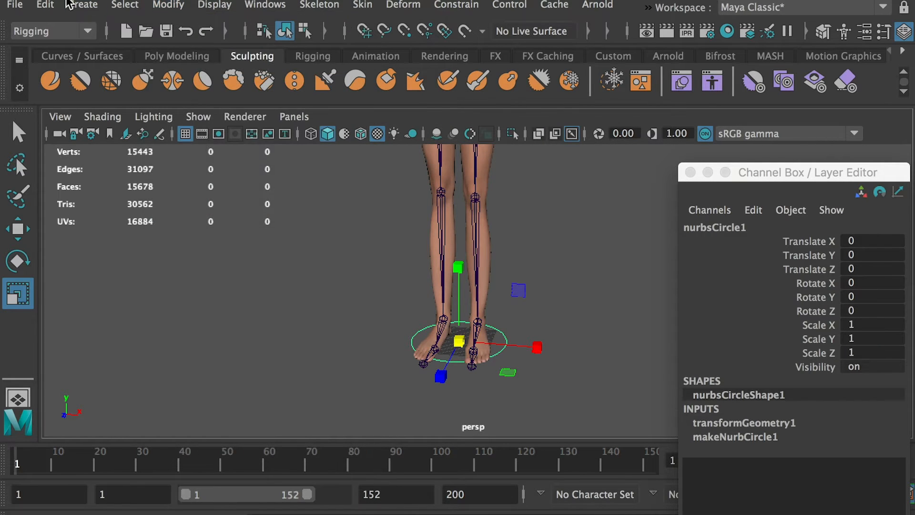
{"action": "left_click", "coordinate": [45, 4]}
{"action": "mouse_move", "coordinate": [134, 211]}
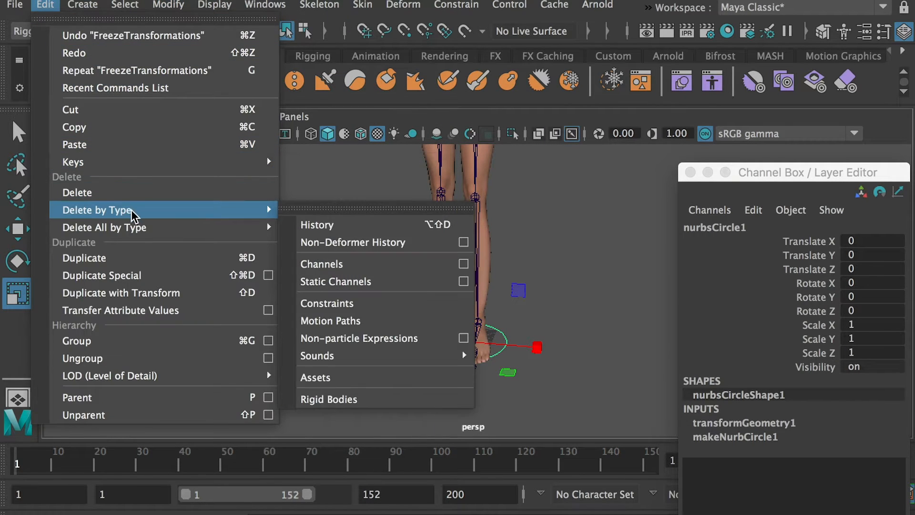
{"action": "left_click", "coordinate": [329, 228]}
{"action": "left_click", "coordinate": [550, 247]}
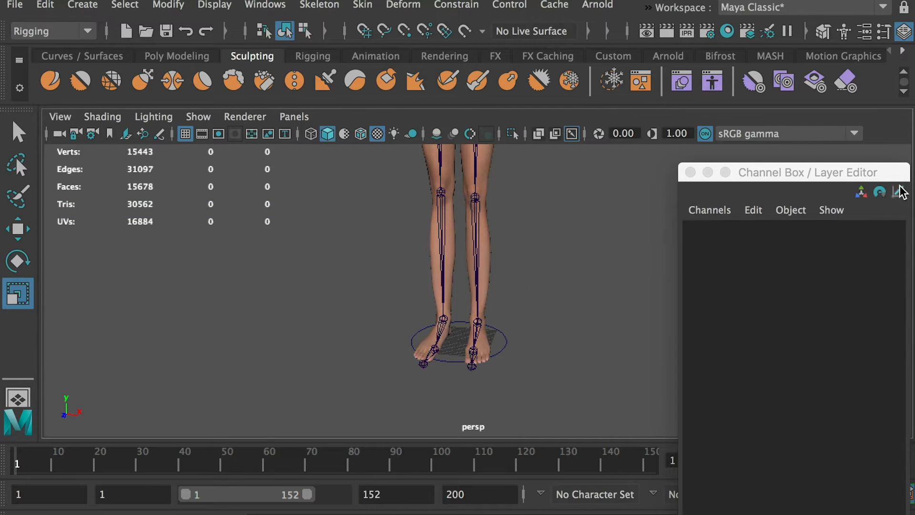
Create an empty group and parent nurbsCircle1 under it in the Outliner.
{"action": "left_click_drag", "start_coordinate": [914, 191], "coordinate": [755, 255]}
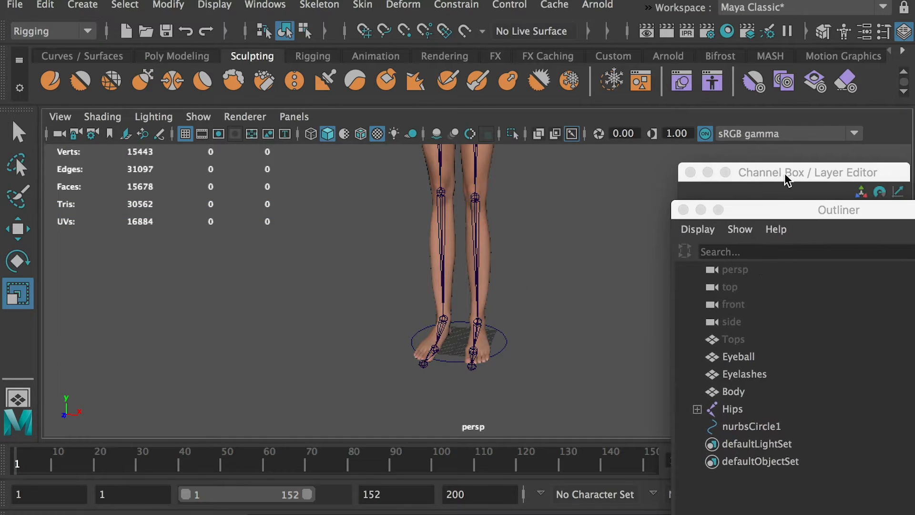
{"action": "left_click_drag", "start_coordinate": [784, 170], "coordinate": [914, 177]}
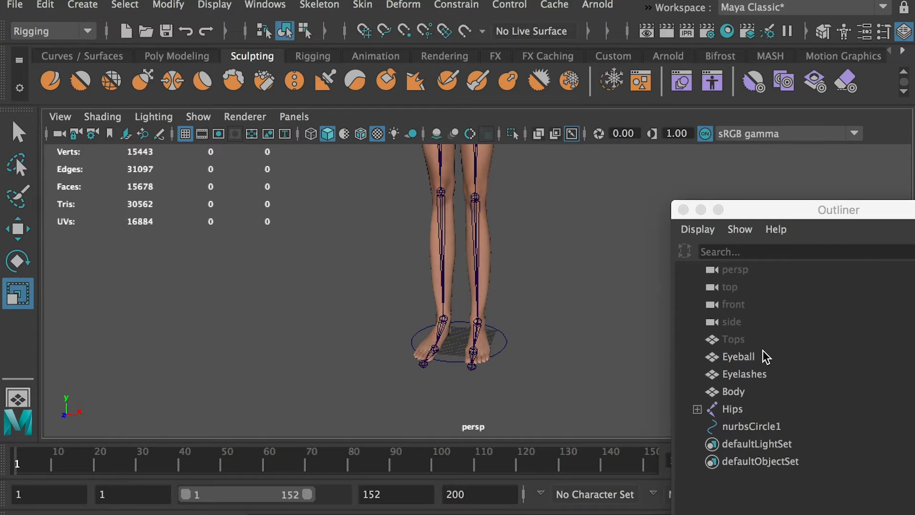
{"action": "left_click", "coordinate": [749, 427]}
{"action": "middle_click_drag", "start_coordinate": [581, 318], "coordinate": [576, 327], "text": "alt"}
{"action": "left_click", "coordinate": [765, 510]}
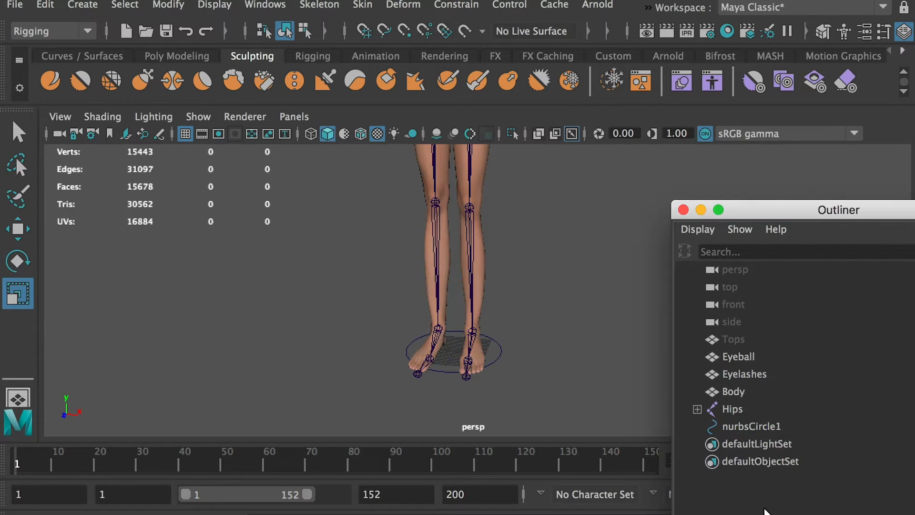
{"action": "key", "text": "ctrl+g"}
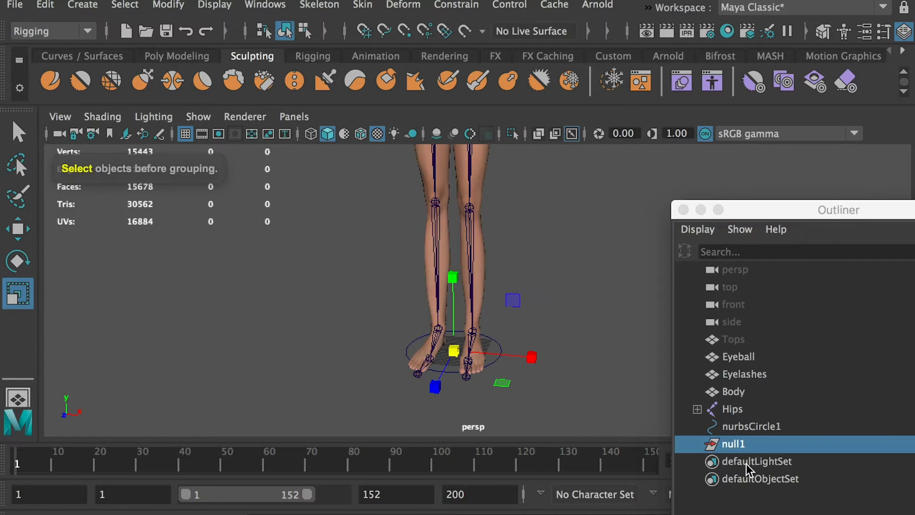
{"action": "left_click_drag", "start_coordinate": [744, 428], "coordinate": [776, 456]}
{"action": "left_click", "coordinate": [697, 426]}
Duplicate the group containing the circle and expand the copy in the Outliner.
{"action": "key", "text": "ctrl+d"}
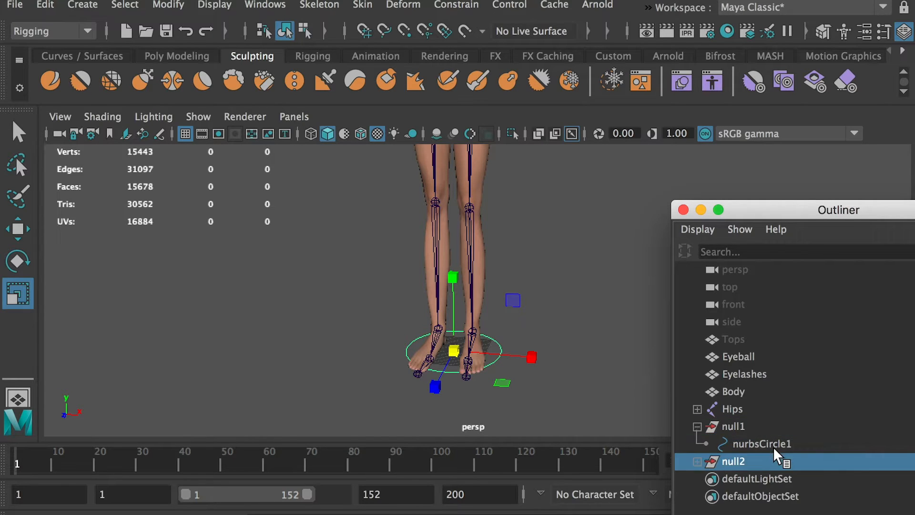
{"action": "left_click", "coordinate": [697, 461]}
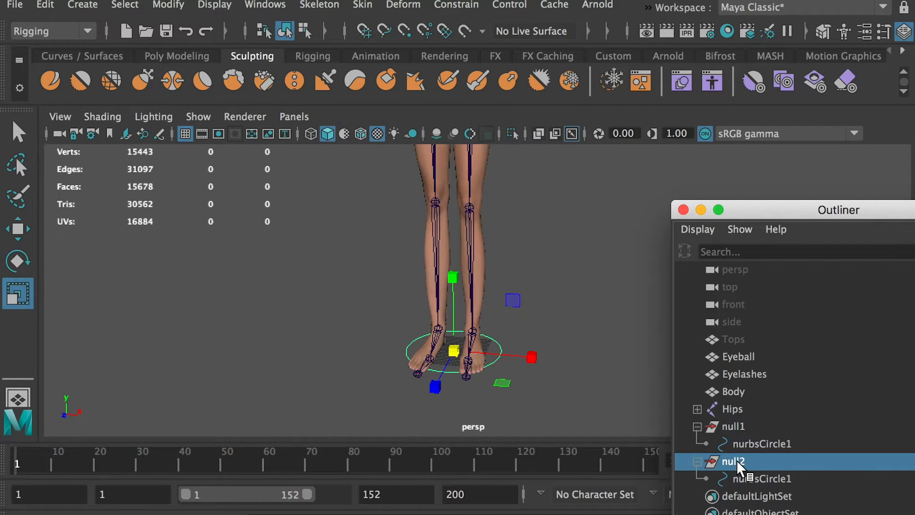
Parent the null2 group under the Head joint and reveal it with its circle in the Outliner.
{"action": "right_click_drag", "start_coordinate": [560, 296], "coordinate": [440, 254], "text": "alt"}
{"action": "middle_click_drag", "start_coordinate": [450, 269], "coordinate": [422, 431], "text": "alt"}
{"action": "middle_click_drag", "start_coordinate": [394, 184], "coordinate": [407, 253], "text": "alt"}
{"action": "right_click_drag", "start_coordinate": [406, 261], "coordinate": [401, 236], "text": "alt"}
{"action": "left_click_drag", "start_coordinate": [401, 235], "coordinate": [419, 271], "text": "alt"}
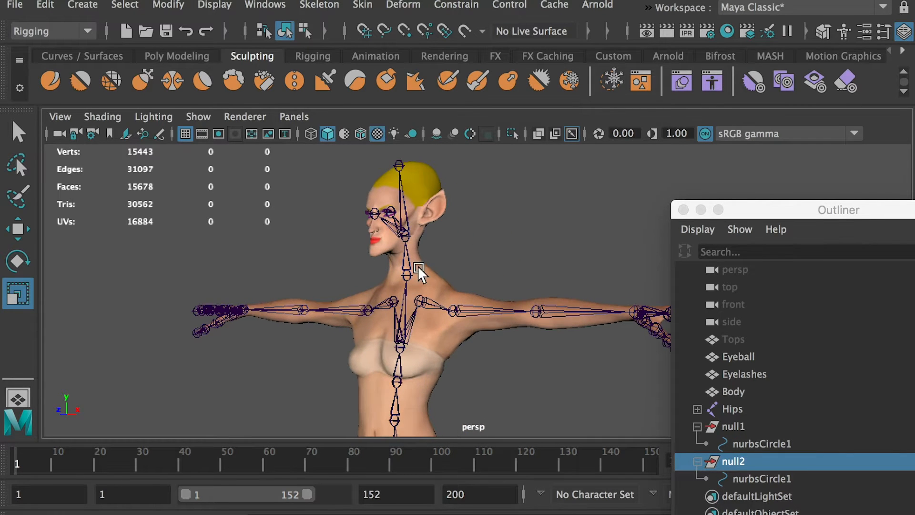
{"action": "left_click", "coordinate": [424, 267]}
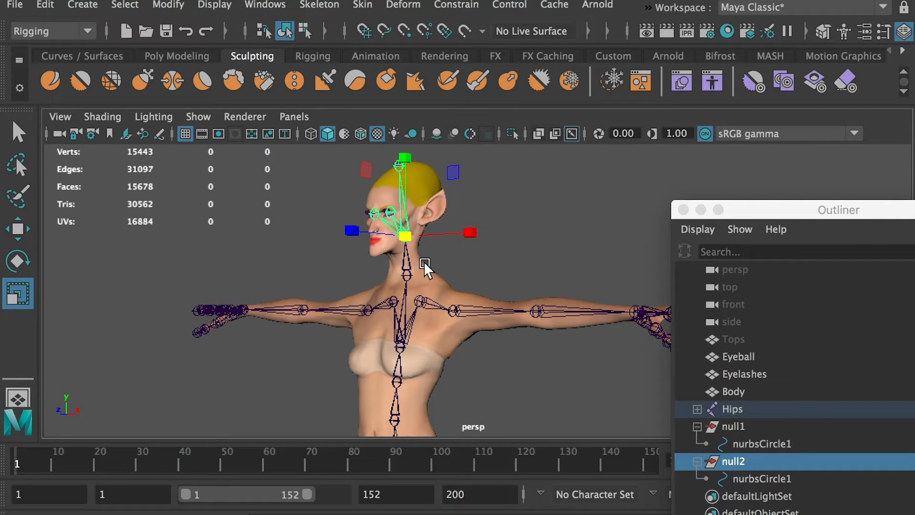
{"action": "key", "text": "Delete"}
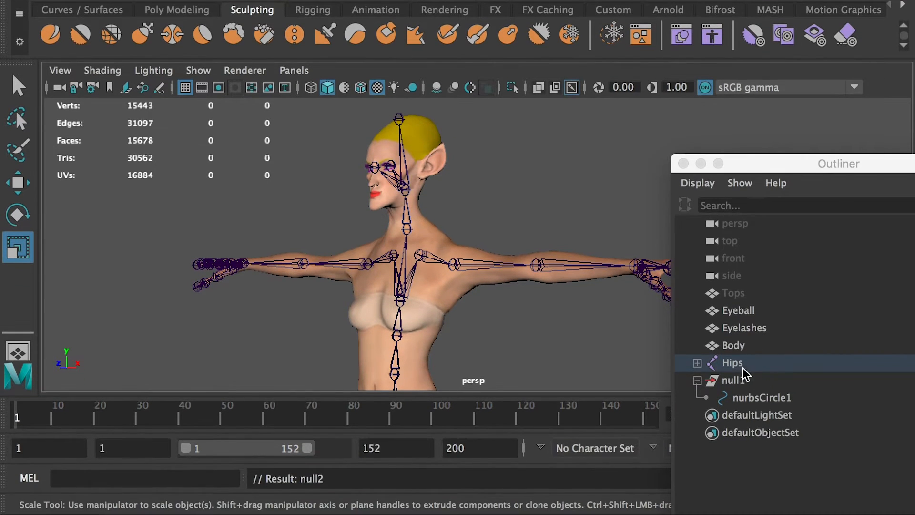
{"action": "key", "text": "f"}
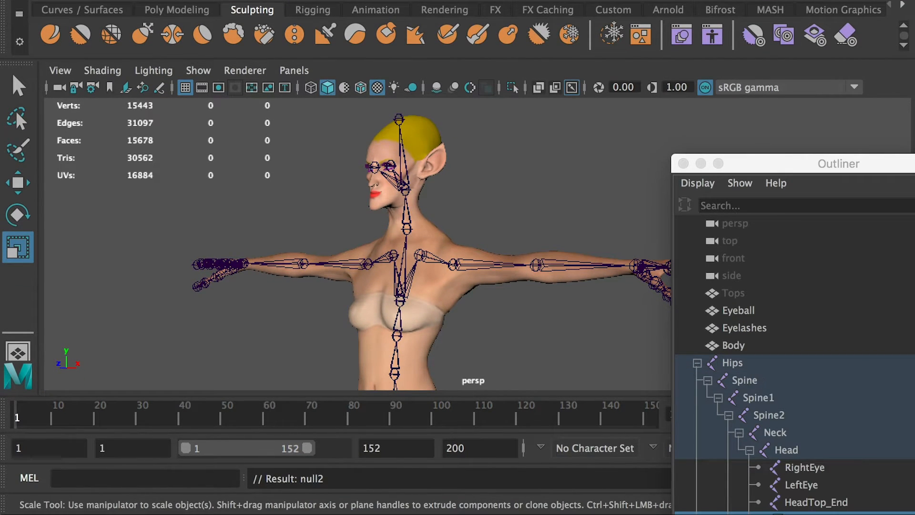
{"action": "left_click_drag", "start_coordinate": [791, 168], "coordinate": [777, 101]}
{"action": "left_click_drag", "start_coordinate": [761, 452], "coordinate": [795, 482]}
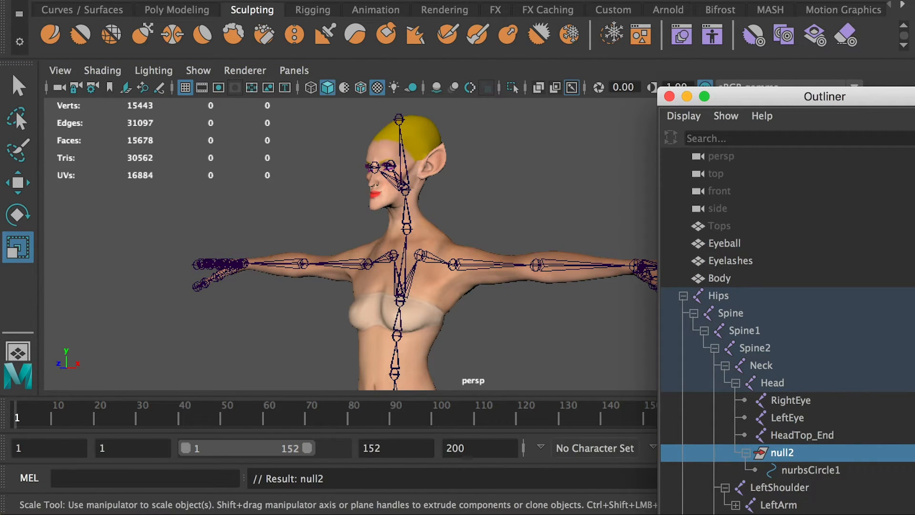
Set null2's Translate X, Y and Z to 0 and scale its circle down uniformly around the head.
{"action": "left_click_drag", "start_coordinate": [901, 93], "coordinate": [568, 135]}
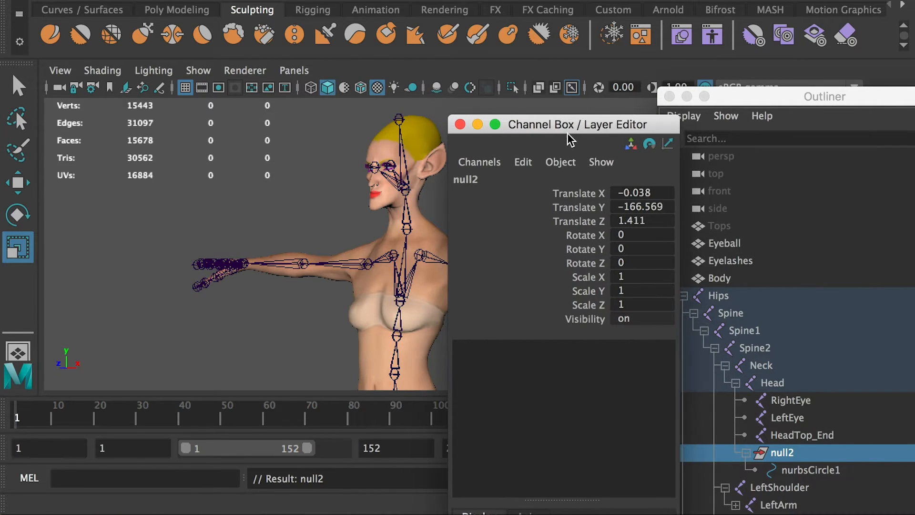
{"action": "left_click", "coordinate": [782, 468]}
{"action": "left_click_drag", "start_coordinate": [628, 224], "coordinate": [632, 198]}
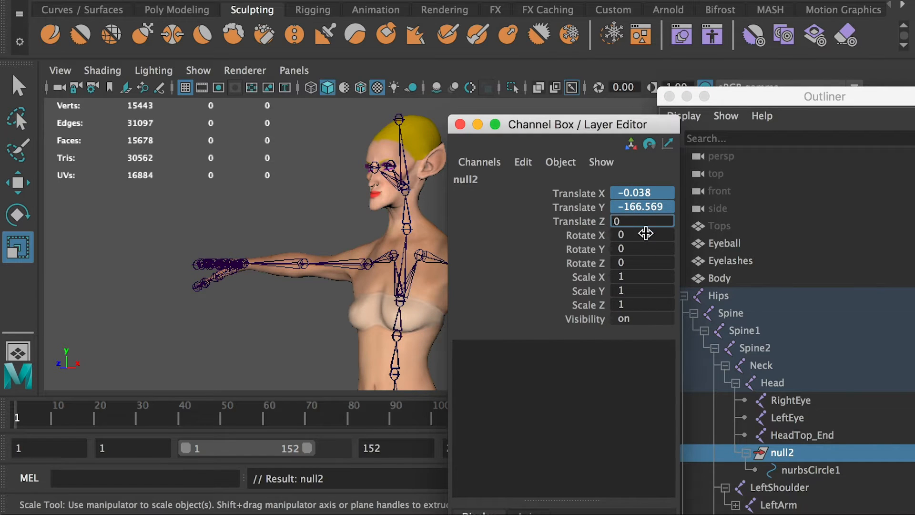
{"action": "key", "text": "Return"}
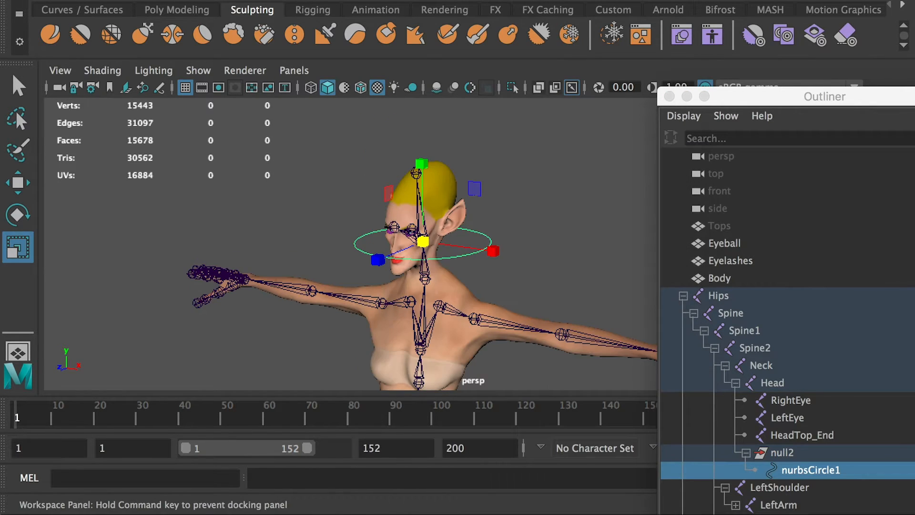
{"action": "left_click_drag", "start_coordinate": [423, 242], "coordinate": [391, 245]}
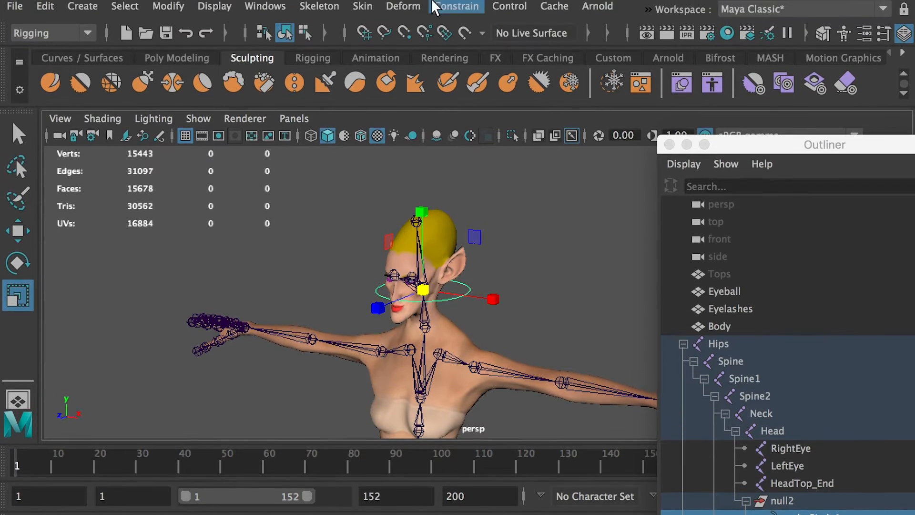
Freeze the head circle's transformations and delete its construction history.
{"action": "left_click", "coordinate": [167, 7]}
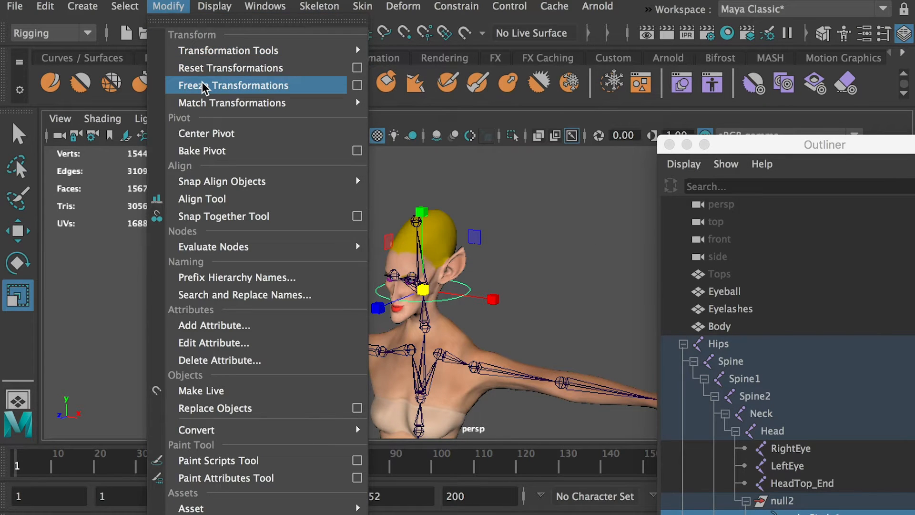
{"action": "left_click", "coordinate": [183, 88]}
{"action": "left_click", "coordinate": [45, 6]}
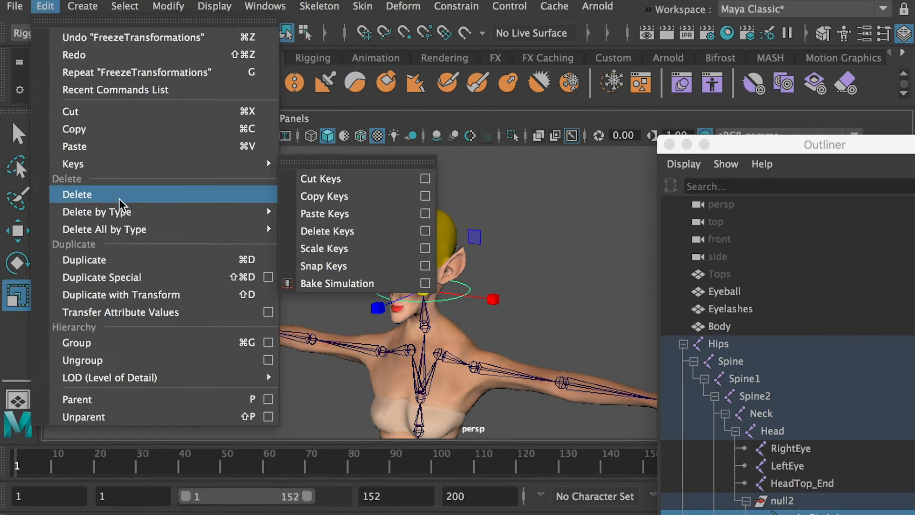
{"action": "mouse_move", "coordinate": [123, 211]}
{"action": "left_click", "coordinate": [328, 227]}
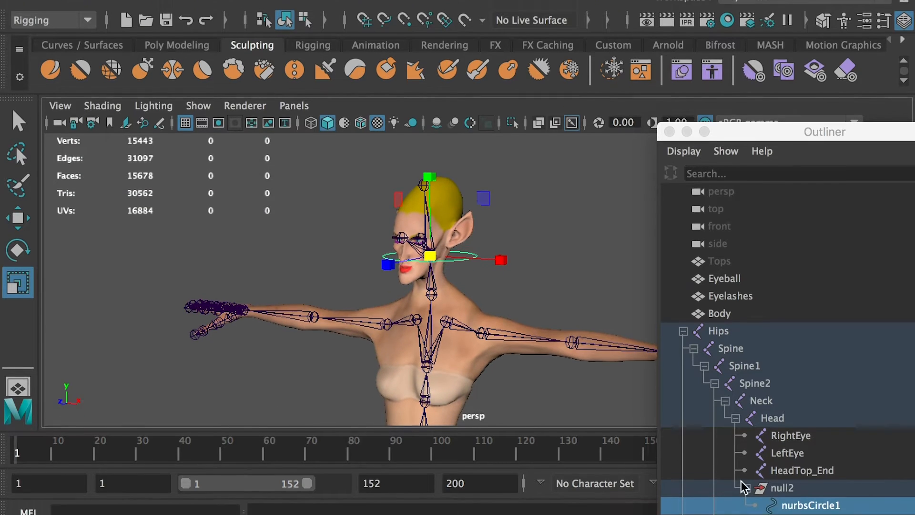
Unparent the null2 group from the Head joint to the world level and expand it in the Outliner.
{"action": "left_click", "coordinate": [785, 489]}
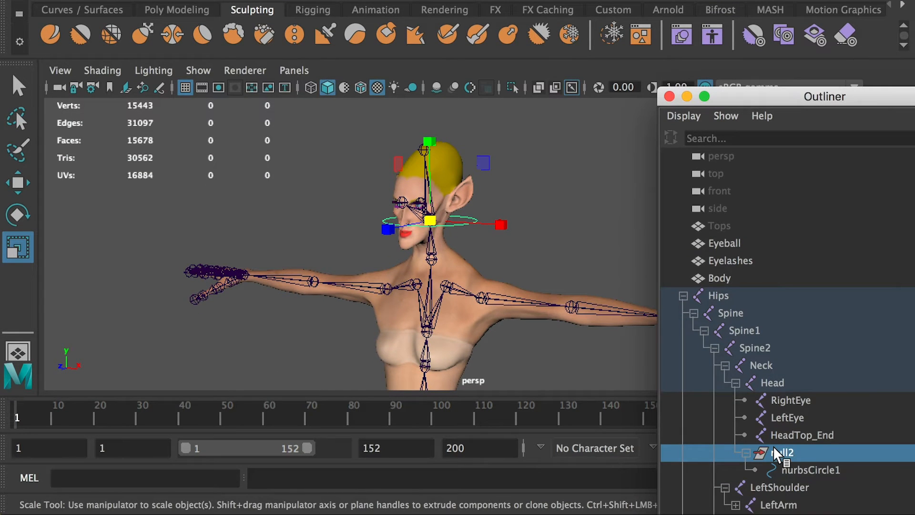
{"action": "key", "text": "shift+p"}
{"action": "left_click_drag", "start_coordinate": [763, 96], "coordinate": [791, 10]}
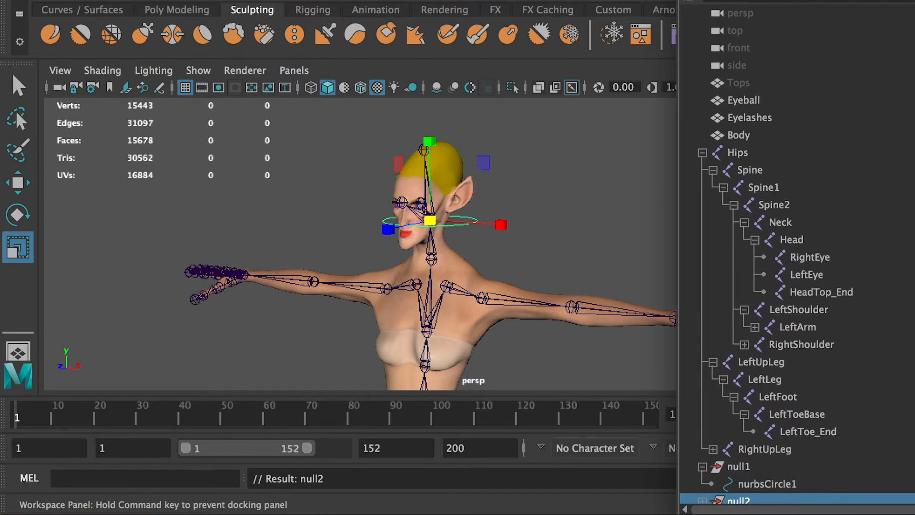
{"action": "scroll", "coordinate": [748, 453], "scroll_direction": "down", "scroll_amount": 2}
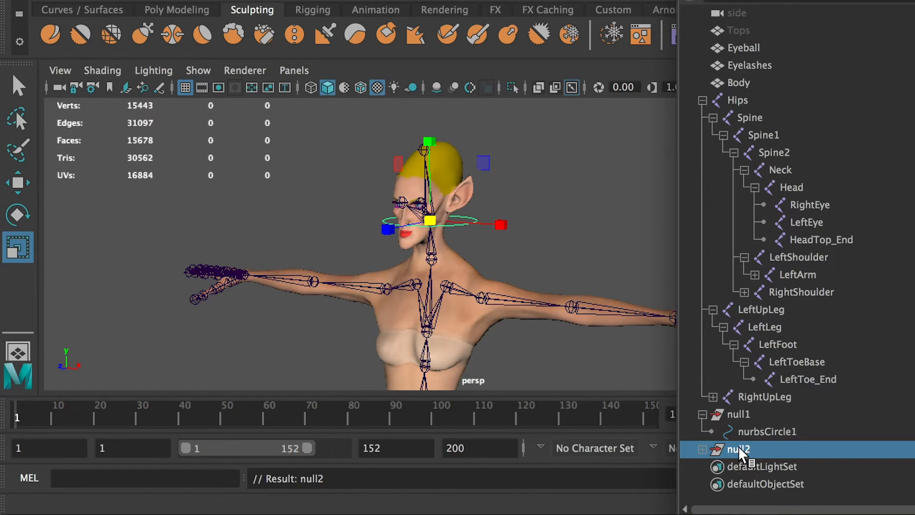
{"action": "left_click", "coordinate": [702, 449]}
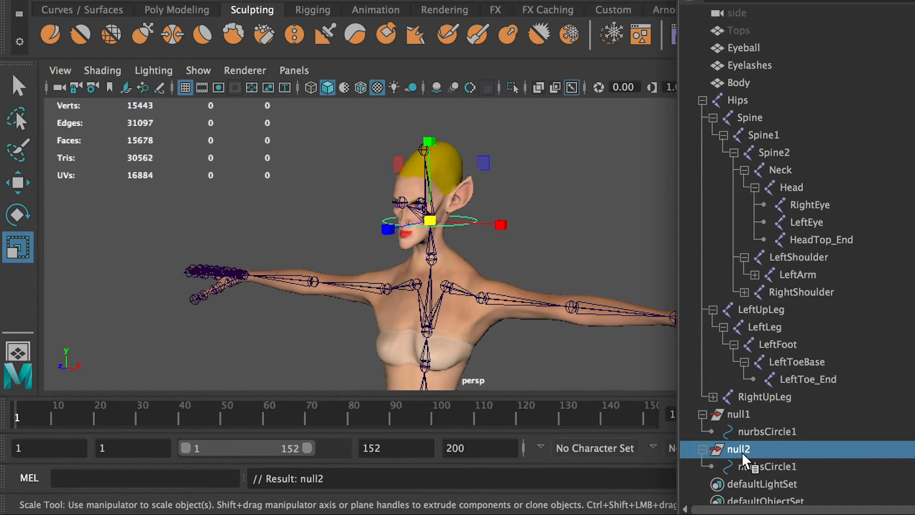
Rename the null2 group as Head and its circle as Head_Ctrl.
{"action": "double_click", "coordinate": [743, 453]}
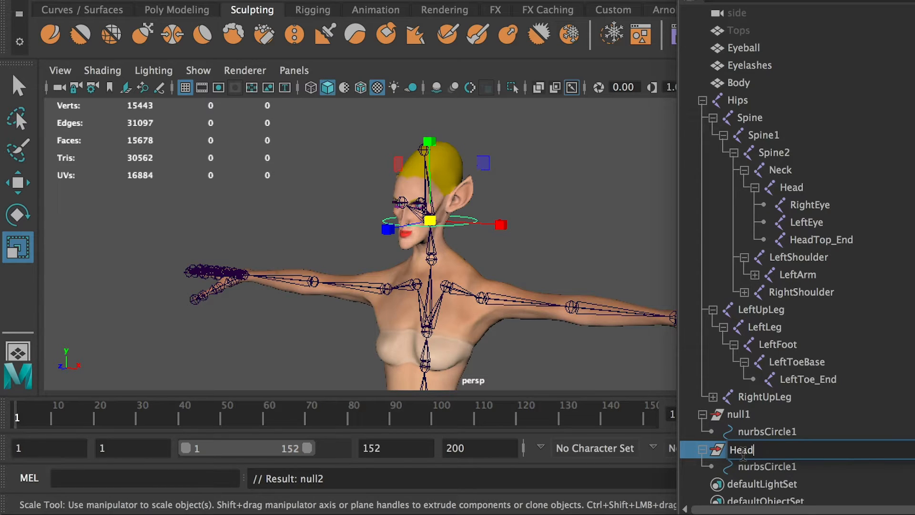
{"action": "double_click", "coordinate": [758, 467]}
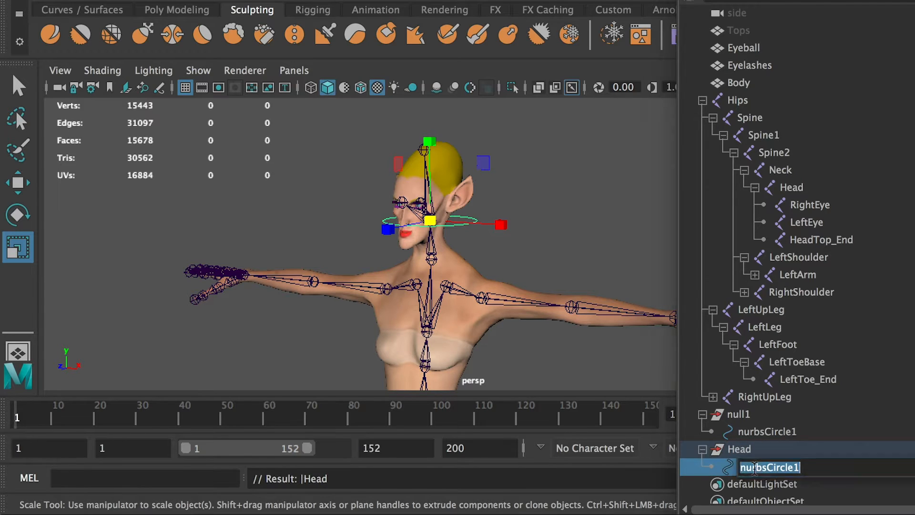
{"action": "type", "text": "Head_Ctrl"}
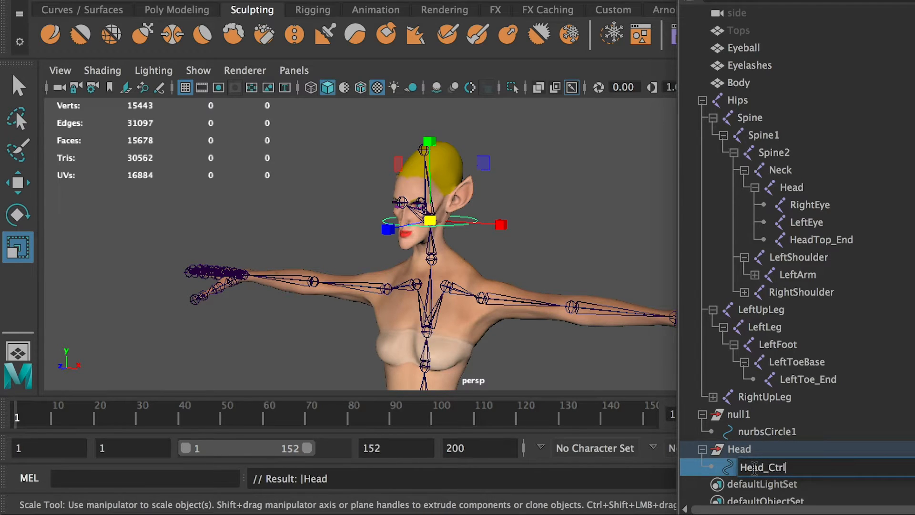
{"action": "key", "text": "Return"}
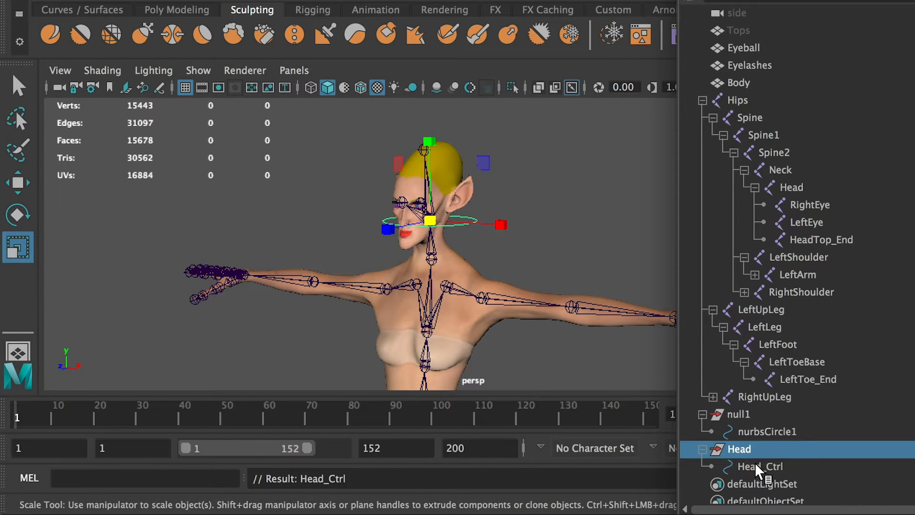
Undo the group duplication and compare the channel values of Head_Ctrl and its Head group.
{"action": "left_click", "coordinate": [703, 449]}
{"action": "key", "text": "ctrl+z"}
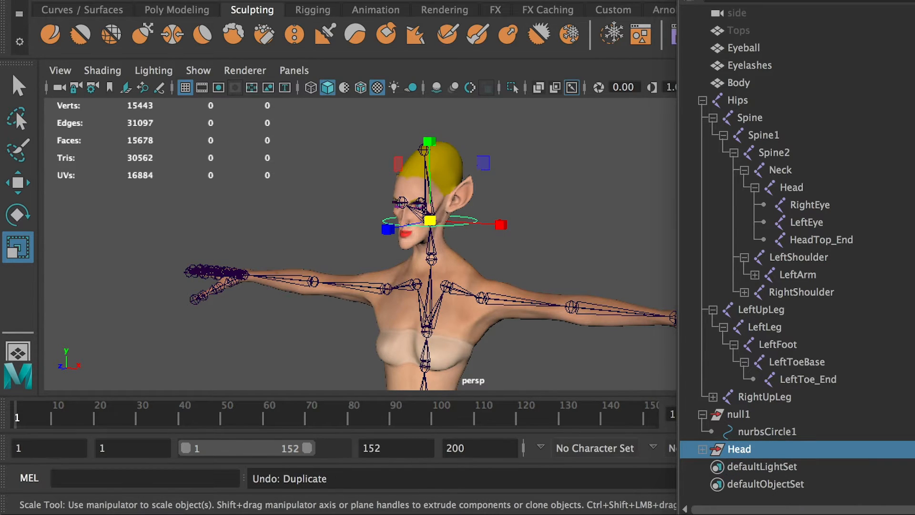
{"action": "left_click_drag", "start_coordinate": [914, 114], "coordinate": [573, 135]}
{"action": "left_click_drag", "start_coordinate": [671, 141], "coordinate": [639, 142]}
{"action": "left_click", "coordinate": [704, 450]}
{"action": "left_click", "coordinate": [750, 467]}
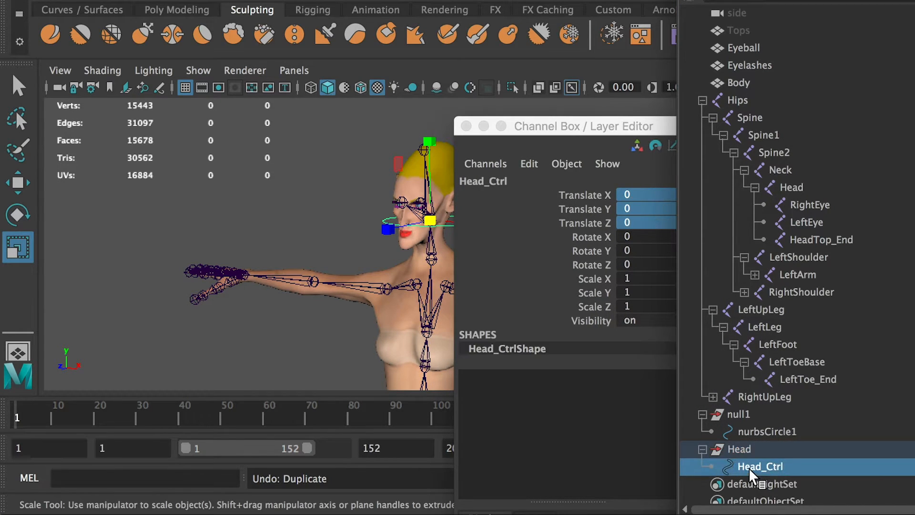
{"action": "left_click", "coordinate": [737, 451]}
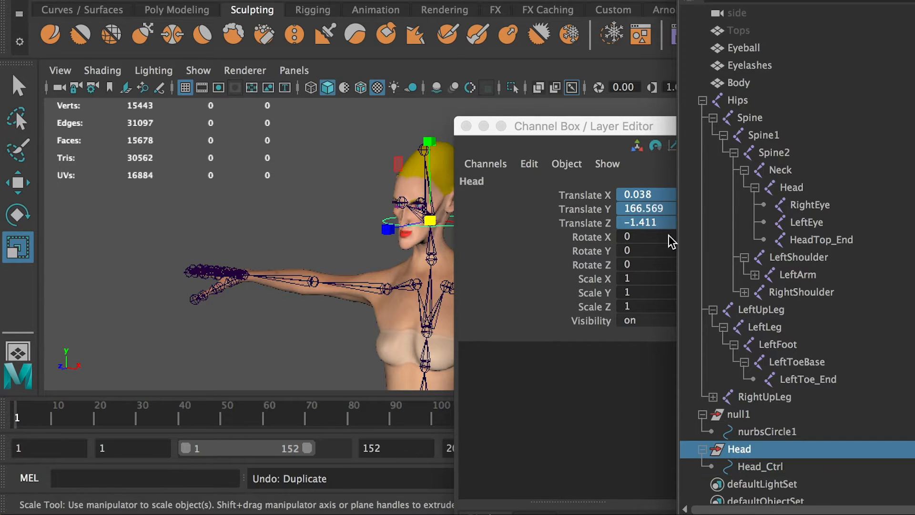
{"action": "left_click_drag", "start_coordinate": [525, 127], "coordinate": [914, 133]}
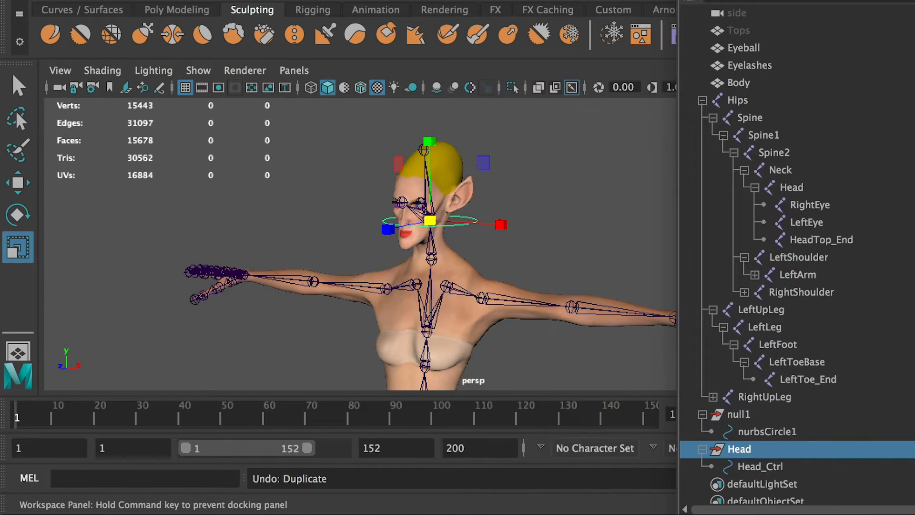
Duplicate the Head controller group and expand the copy in the Outliner.
{"action": "left_click_drag", "start_coordinate": [743, 432], "coordinate": [742, 418]}
{"action": "left_click", "coordinate": [737, 451]}
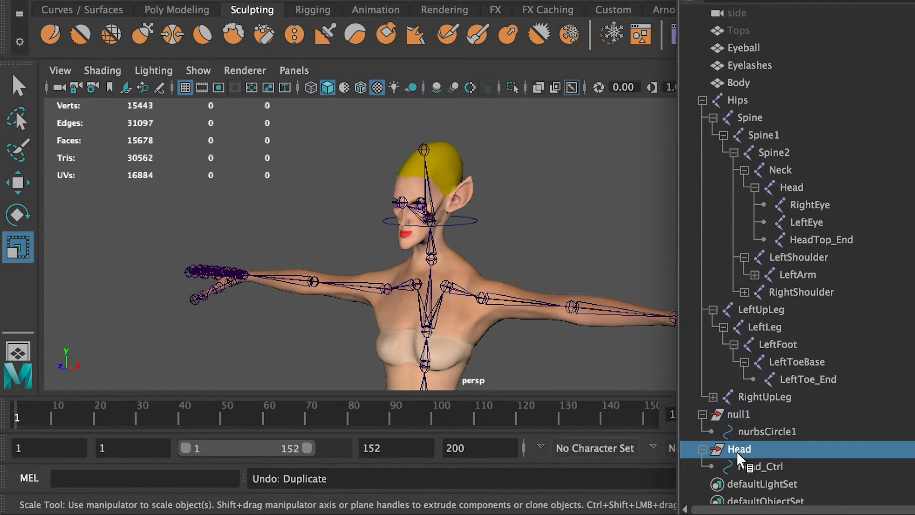
{"action": "key", "text": "ctrl+d"}
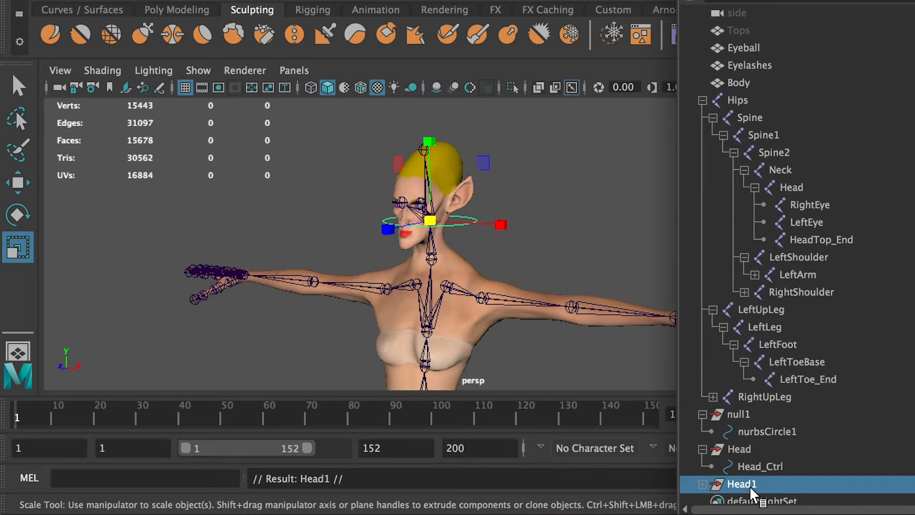
{"action": "left_click", "coordinate": [703, 484]}
{"action": "scroll", "coordinate": [758, 458], "scroll_direction": "down", "scroll_amount": 2}
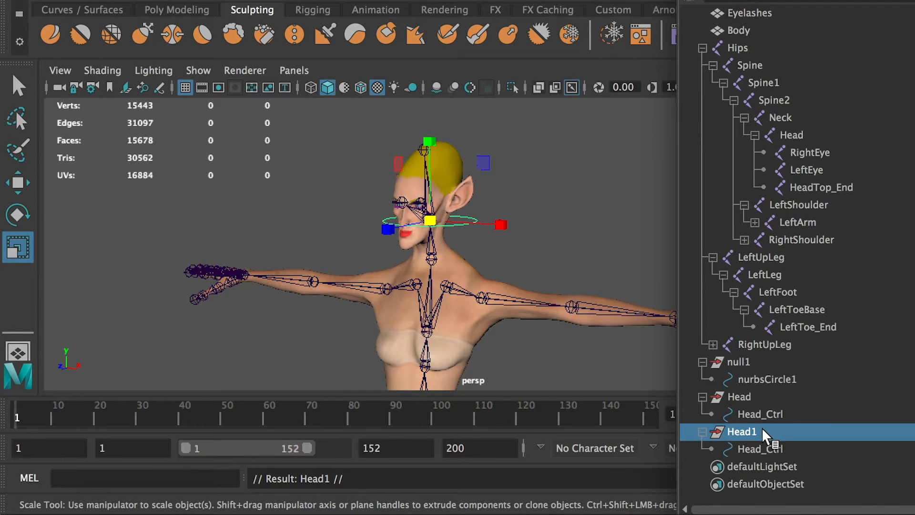
Rename the duplicated group as Neck and its circle as Neck_Ctrl.
{"action": "double_click", "coordinate": [742, 432]}
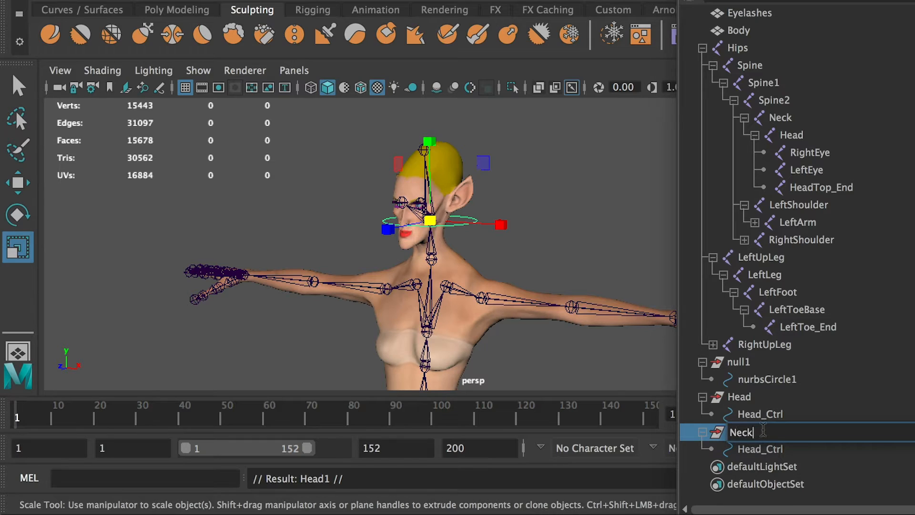
{"action": "double_click", "coordinate": [748, 453]}
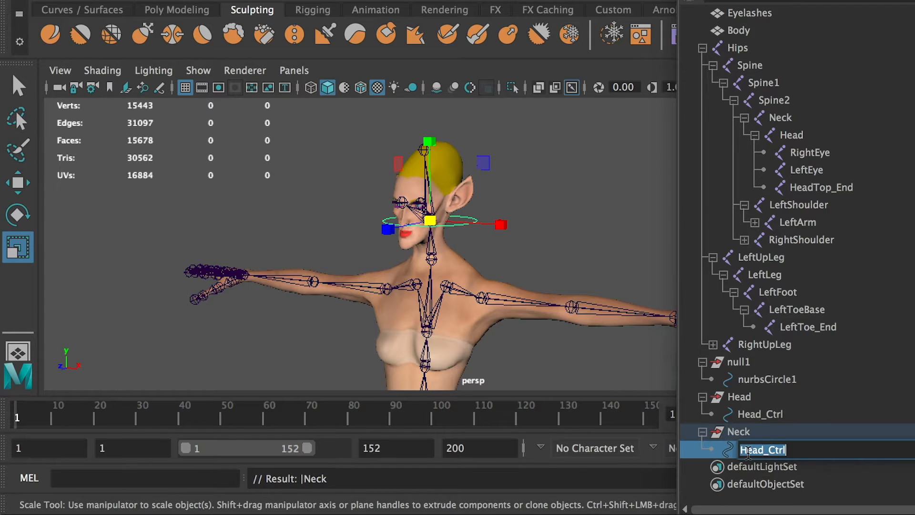
{"action": "left_click", "coordinate": [748, 452]}
{"action": "left_click_drag", "start_coordinate": [765, 448], "coordinate": [683, 452]}
{"action": "type", "text": "Neck"}
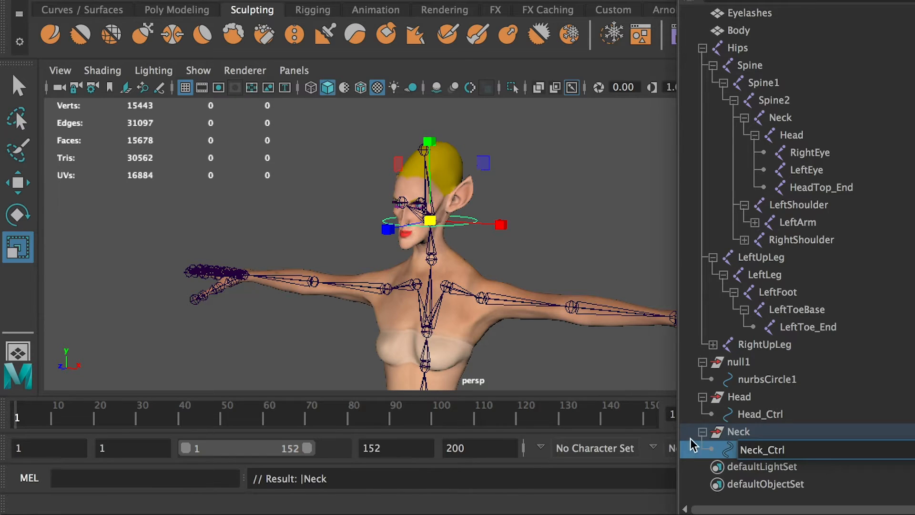
Parent the Neck controller group under the Neck joint.
{"action": "left_click", "coordinate": [738, 433]}
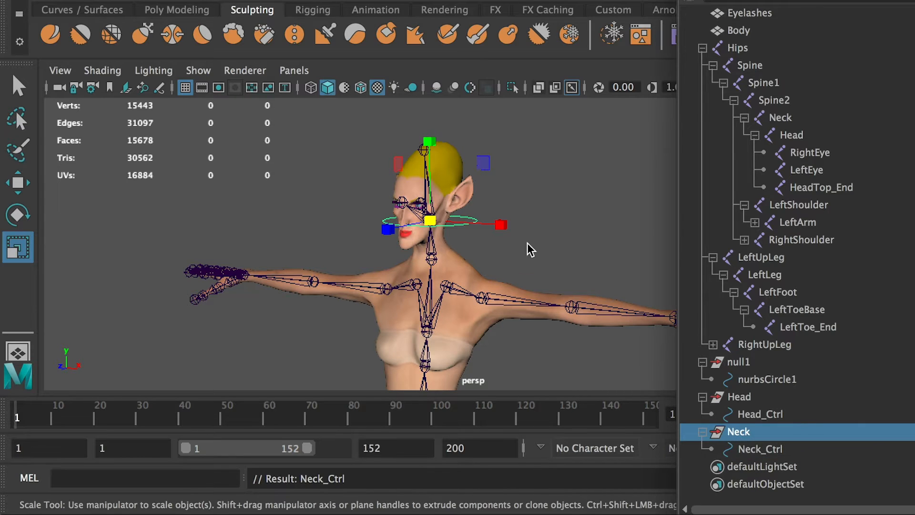
{"action": "right_click_drag", "start_coordinate": [456, 261], "coordinate": [390, 257], "text": "alt"}
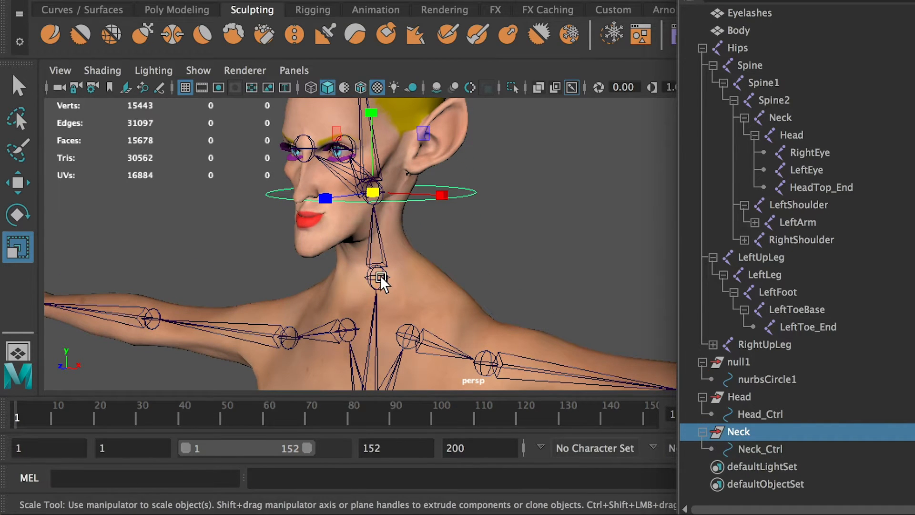
{"action": "left_click", "coordinate": [380, 276]}
{"action": "key", "text": "p"}
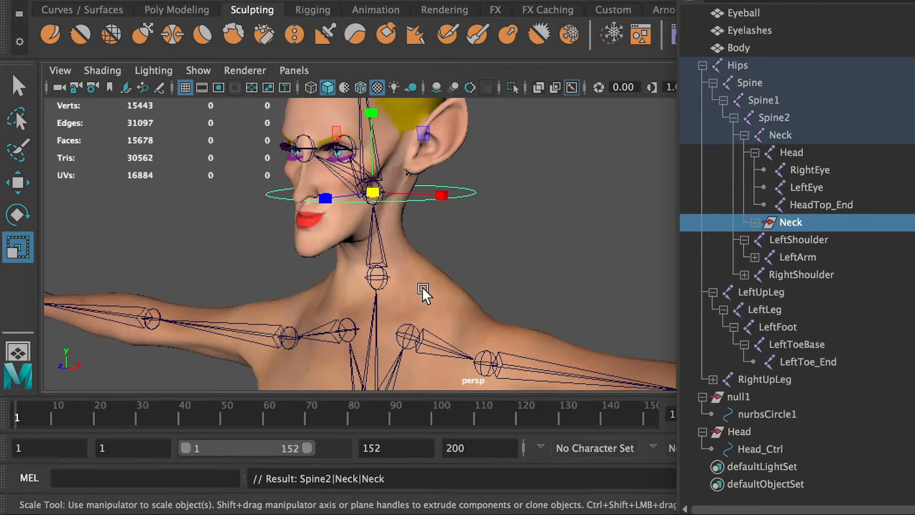
Set the Neck group's Translate X, Y and Z to 0 so it snaps to the Neck joint.
{"action": "left_click", "coordinate": [787, 223]}
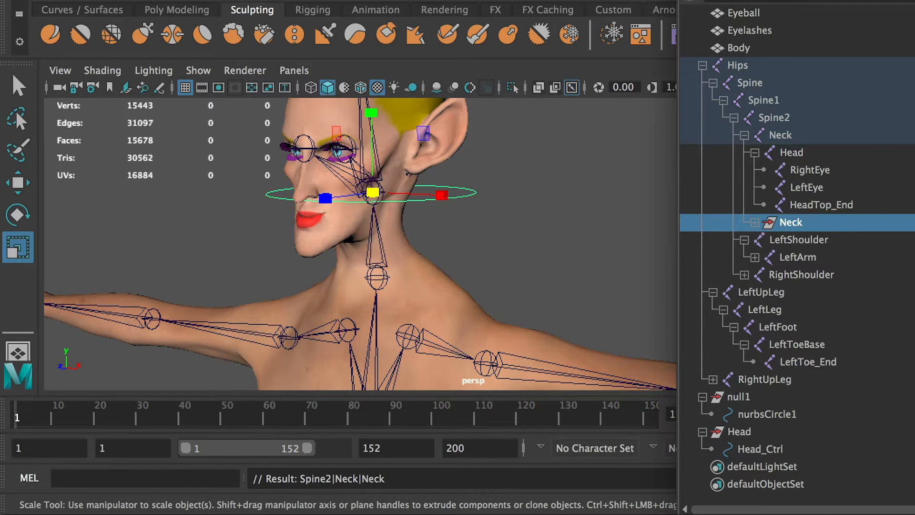
{"action": "left_click_drag", "start_coordinate": [914, 167], "coordinate": [674, 164]}
{"action": "left_click", "coordinate": [780, 274]}
{"action": "left_click_drag", "start_coordinate": [786, 264], "coordinate": [794, 230]}
{"action": "key", "text": "BackSpace"}
{"action": "key", "text": "BackSpace"}
{"action": "key", "text": "BackSpace"}
{"action": "key", "text": "BackSpace"}
{"action": "type", "text": "0"}
{"action": "key", "text": "Return"}
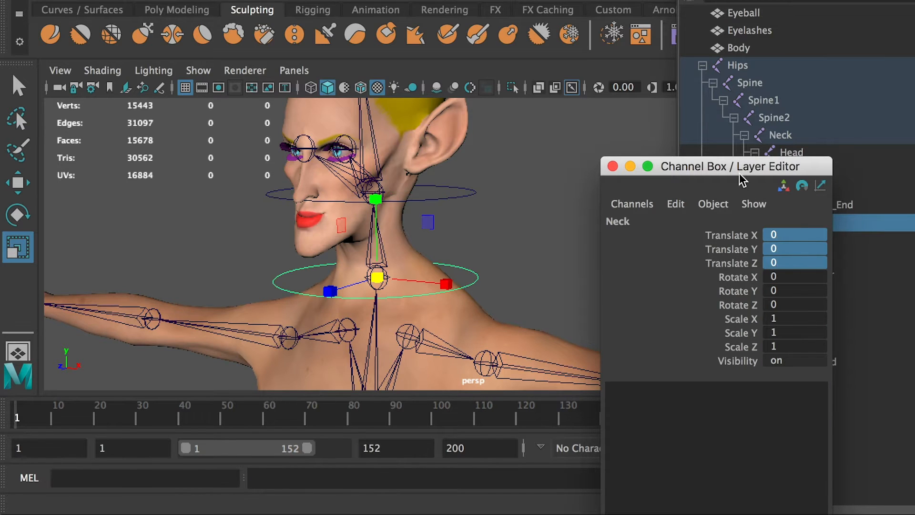
Unparent the Neck controller group from the Neck joint to the world level and expand it in the Outliner.
{"action": "left_click_drag", "start_coordinate": [730, 167], "coordinate": [914, 212]}
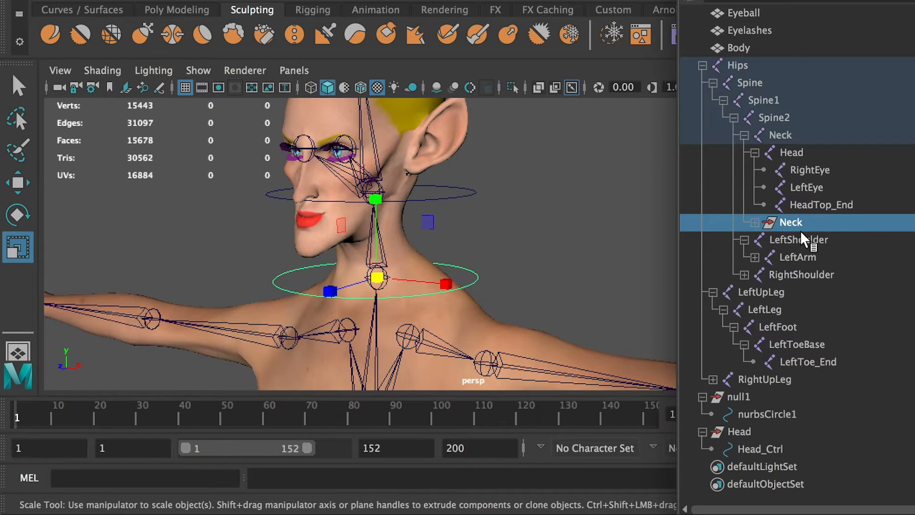
{"action": "key", "text": "shift+p"}
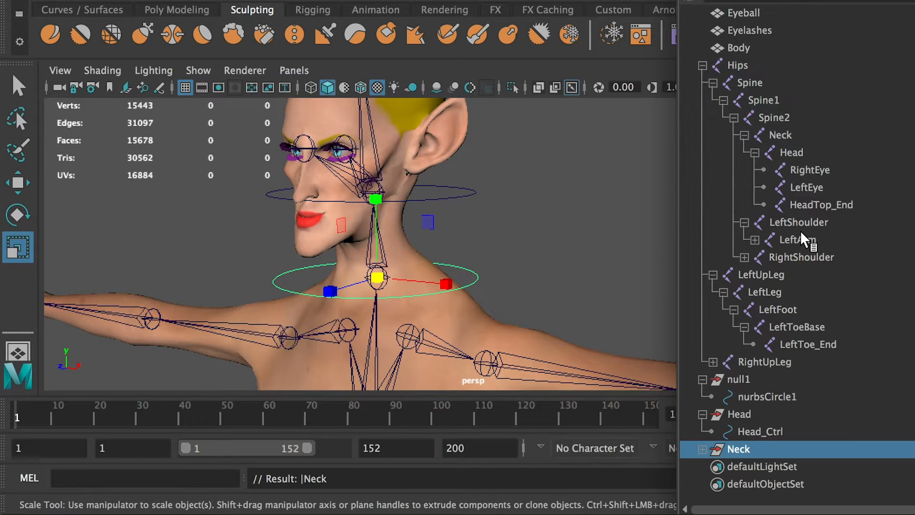
{"action": "left_click", "coordinate": [704, 447]}
{"action": "left_click_drag", "start_coordinate": [422, 276], "coordinate": [491, 224], "text": "alt"}
{"action": "middle_click_drag", "start_coordinate": [491, 224], "coordinate": [373, 166], "text": "alt"}
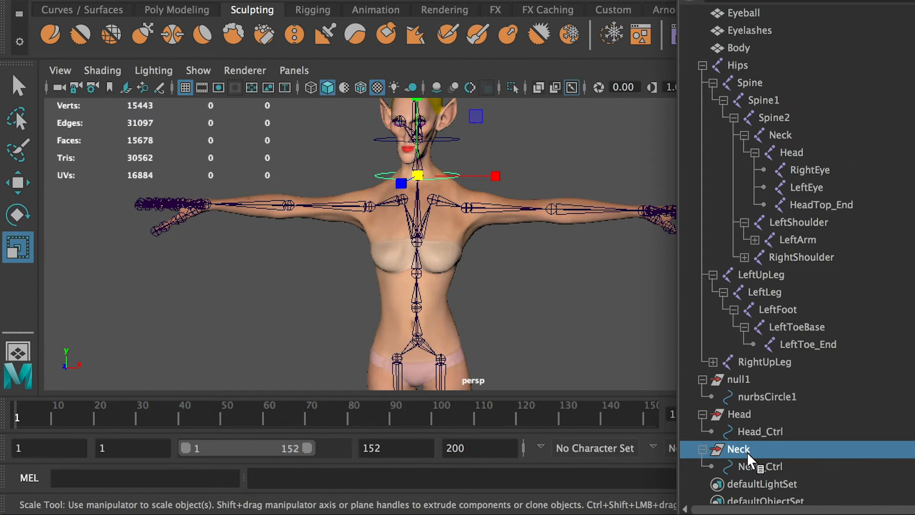
Duplicate the Neck controller group and parent the copy under the Spine2 joint at the chest.
{"action": "key", "text": "ctrl+d"}
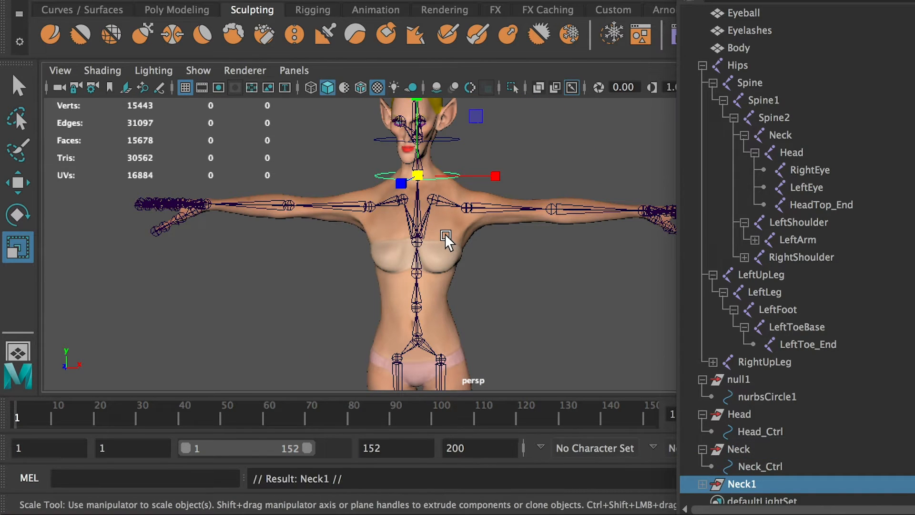
{"action": "left_click", "coordinate": [417, 241], "text": "shift"}
{"action": "key", "text": "p"}
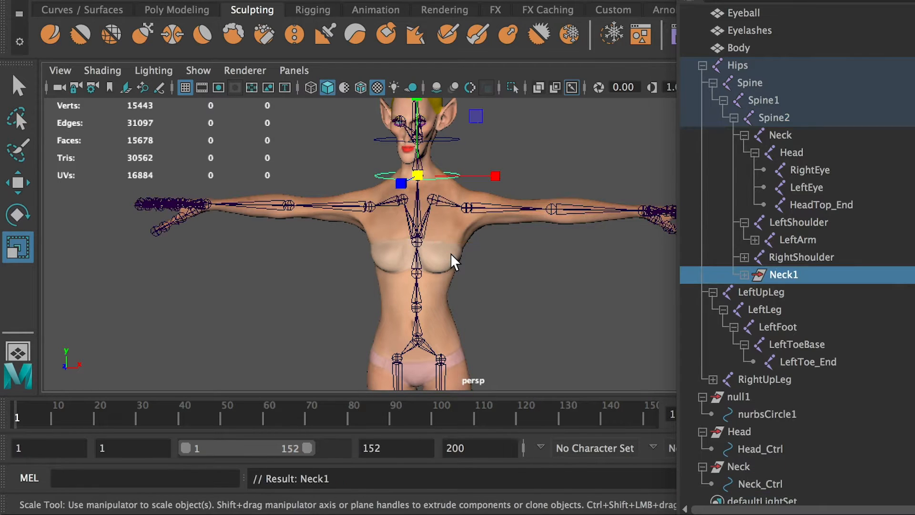
Rename the duplicated group under the Spine2 joint as Spine1 and its circle as Spine1_Ctrl.
{"action": "left_click", "coordinate": [785, 274]}
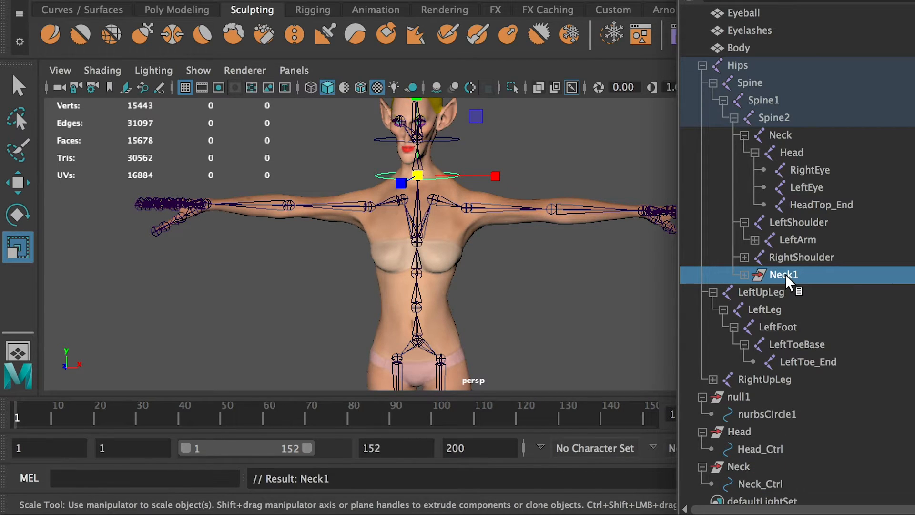
{"action": "double_click", "coordinate": [786, 274]}
{"action": "key", "text": "BackSpace"}
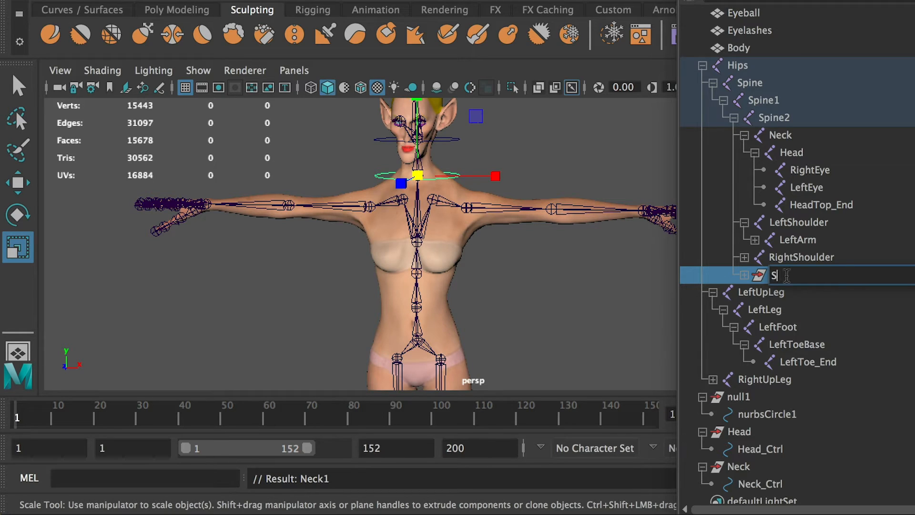
{"action": "type", "text": "Spine1"}
{"action": "left_click", "coordinate": [745, 275]}
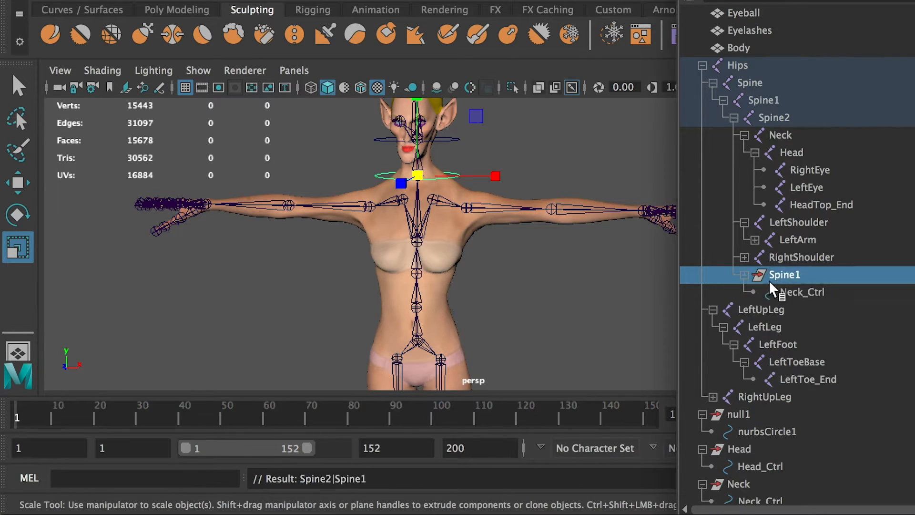
{"action": "double_click", "coordinate": [795, 274]}
{"action": "key", "text": "super+c"}
{"action": "double_click", "coordinate": [805, 292]}
{"action": "left_click", "coordinate": [815, 294]}
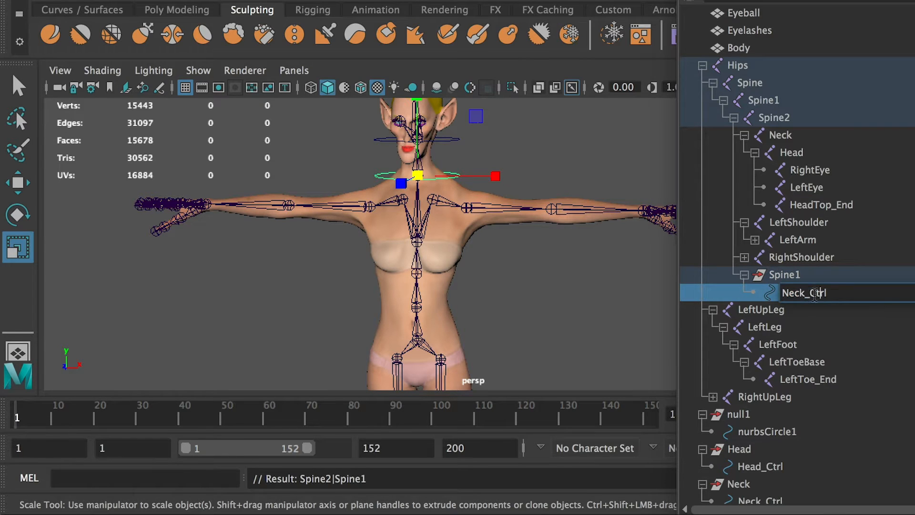
{"action": "left_click_drag", "start_coordinate": [805, 294], "coordinate": [695, 292]}
{"action": "key", "text": "super+v"}
{"action": "left_click", "coordinate": [791, 276]}
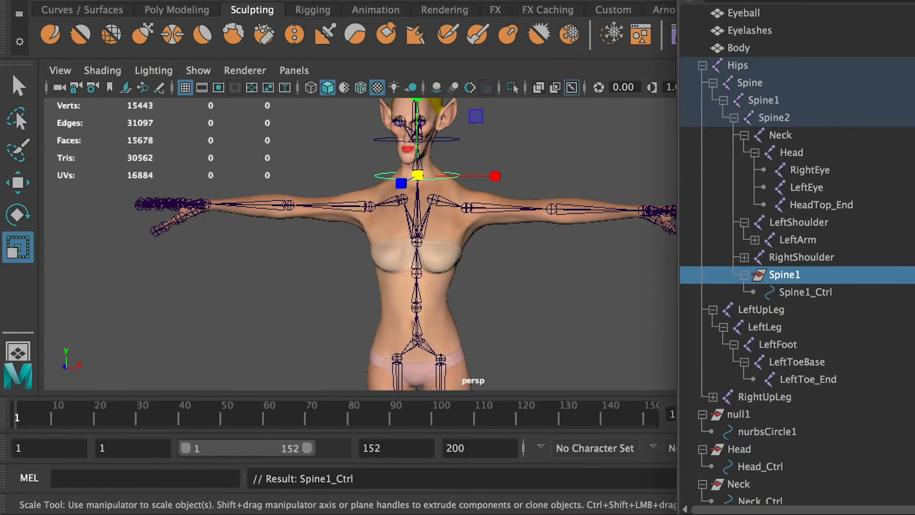
Set the Spine1 controller group's Translate and Rotate X, Y and Z to 0 so it snaps to the Spine2 joint.
{"action": "left_click", "coordinate": [906, 256]}
{"action": "left_click", "coordinate": [899, 325], "text": "shift"}
{"action": "type", "text": "0"}
{"action": "key", "text": "Return"}
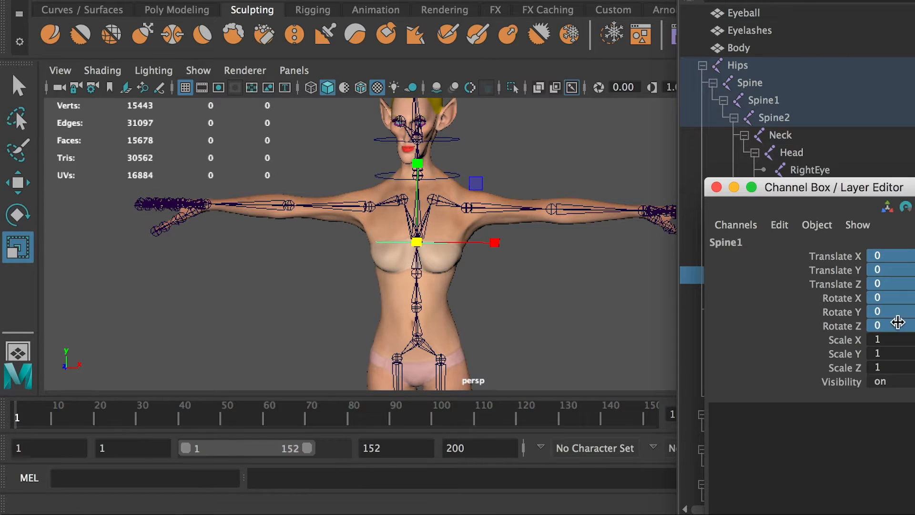
{"action": "left_click_drag", "start_coordinate": [797, 186], "coordinate": [914, 205]}
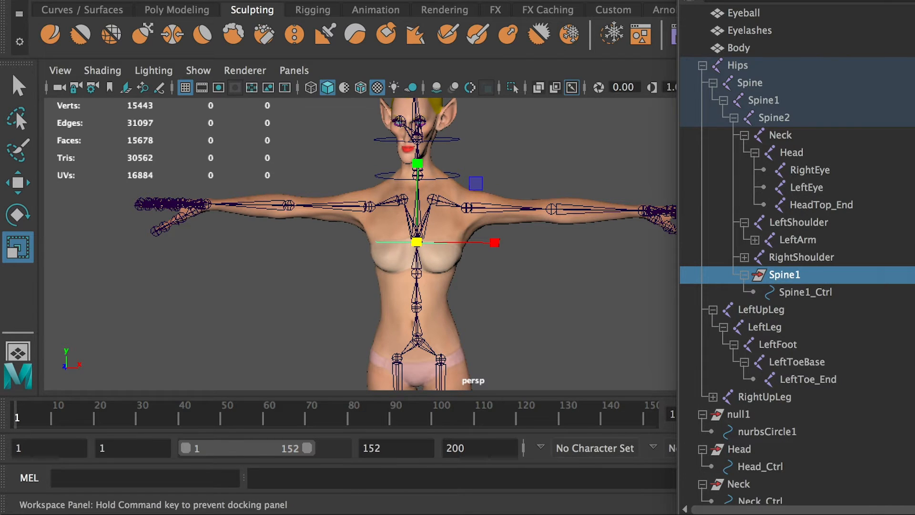
Unparent the Spine1 controller group from the Spine2 joint and expand it in the Outliner.
{"action": "left_click", "coordinate": [783, 278]}
{"action": "key", "text": "shift+p"}
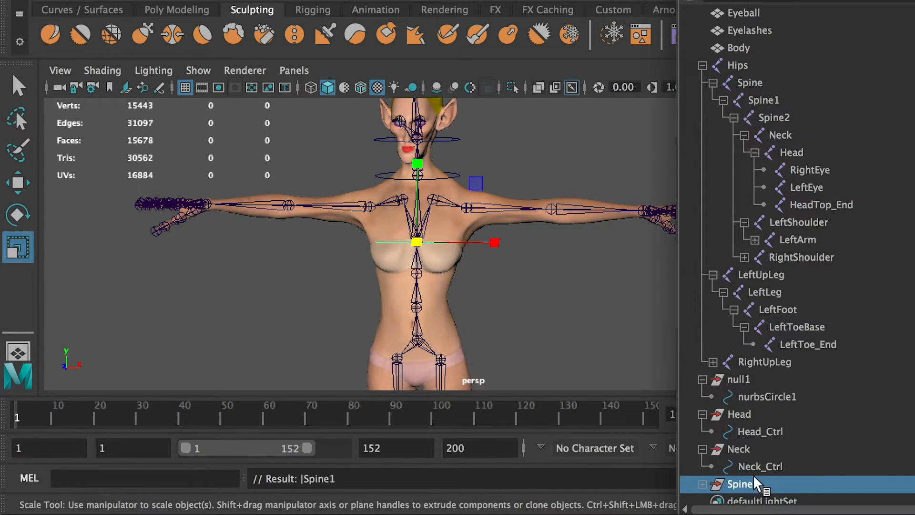
{"action": "left_click", "coordinate": [702, 484]}
{"action": "scroll", "coordinate": [748, 475], "scroll_direction": "down", "scroll_amount": 1}
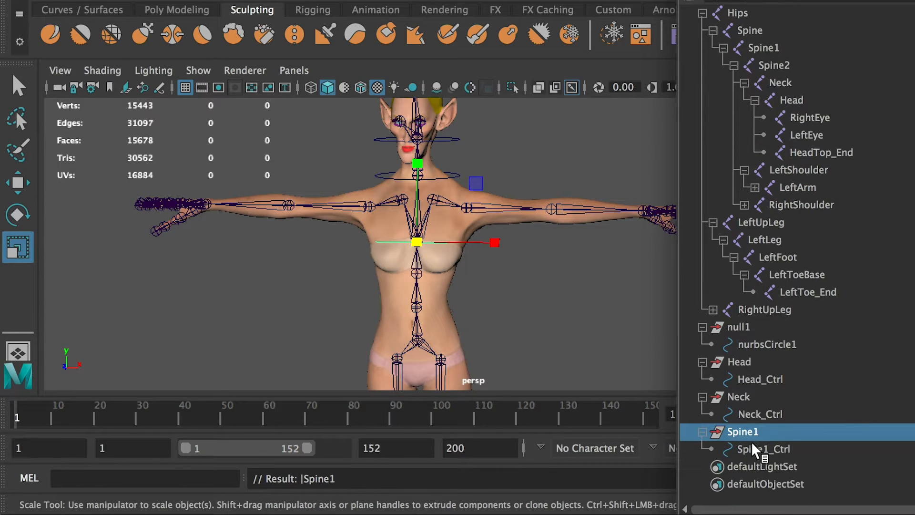
Duplicate the Spine1 controller group and parent the copy under the Spine1 joint.
{"action": "left_click", "coordinate": [751, 447]}
{"action": "left_click", "coordinate": [749, 432]}
{"action": "key", "text": "ctrl+d"}
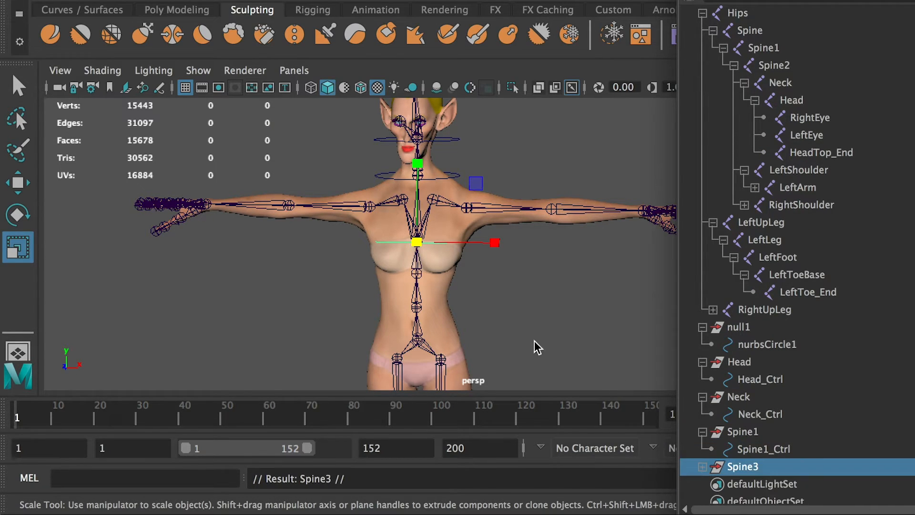
{"action": "left_click", "coordinate": [416, 276]}
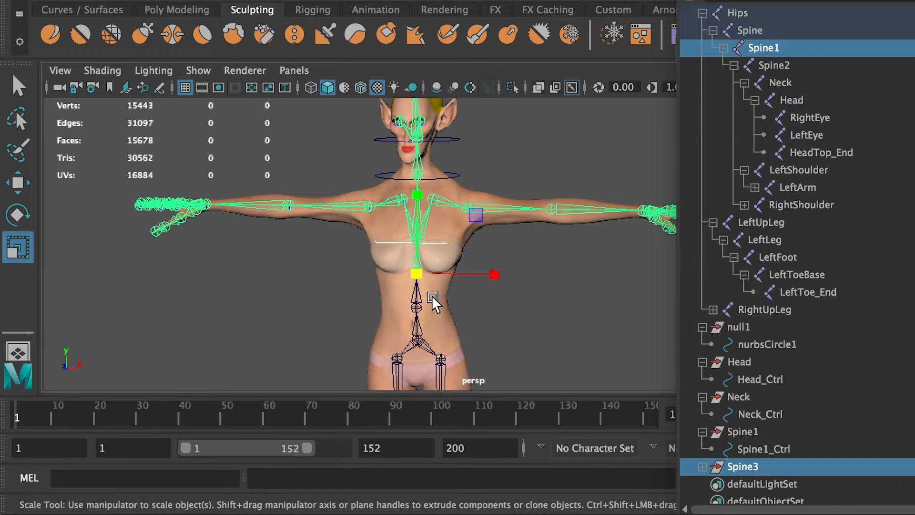
{"action": "key", "text": "p"}
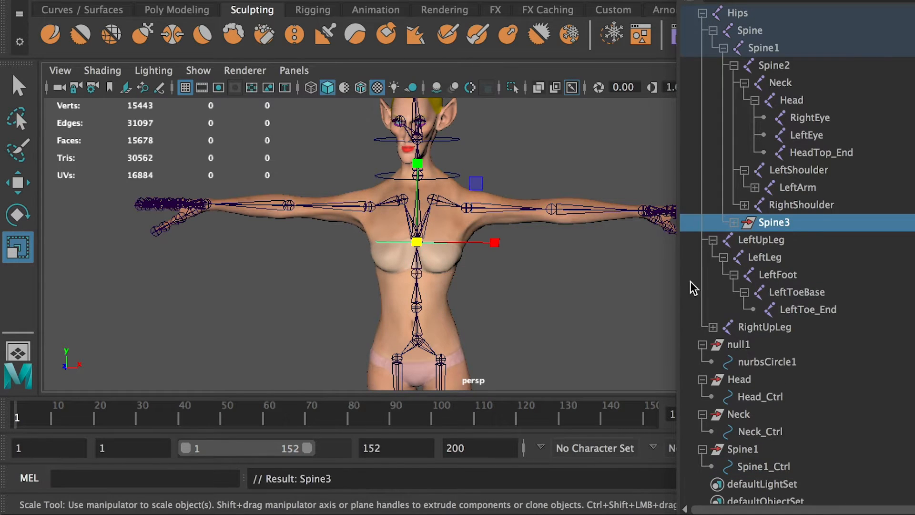
Try to rename the new group under the Spine1 joint as Spine2, and rename its circle as Spine2_Ctrl.
{"action": "double_click", "coordinate": [777, 222]}
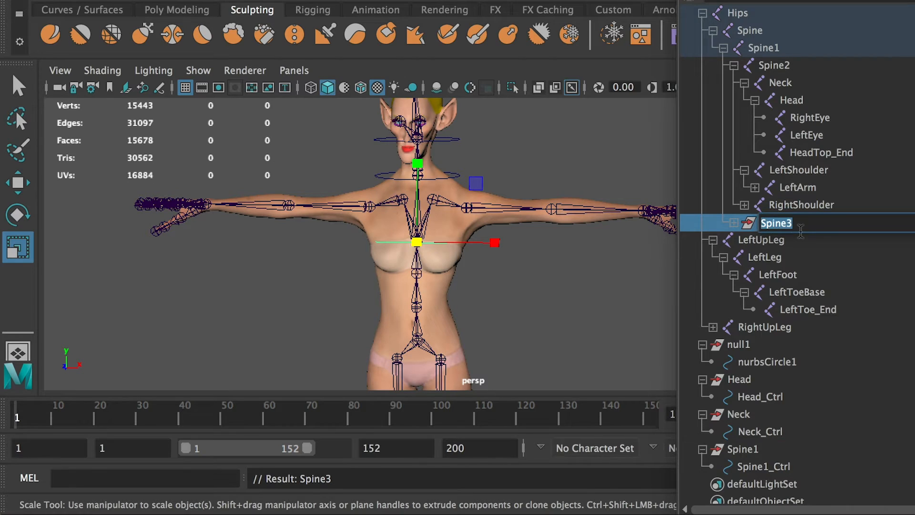
{"action": "type", "text": "Spine2"}
{"action": "key", "text": "Return"}
{"action": "double_click", "coordinate": [776, 238]}
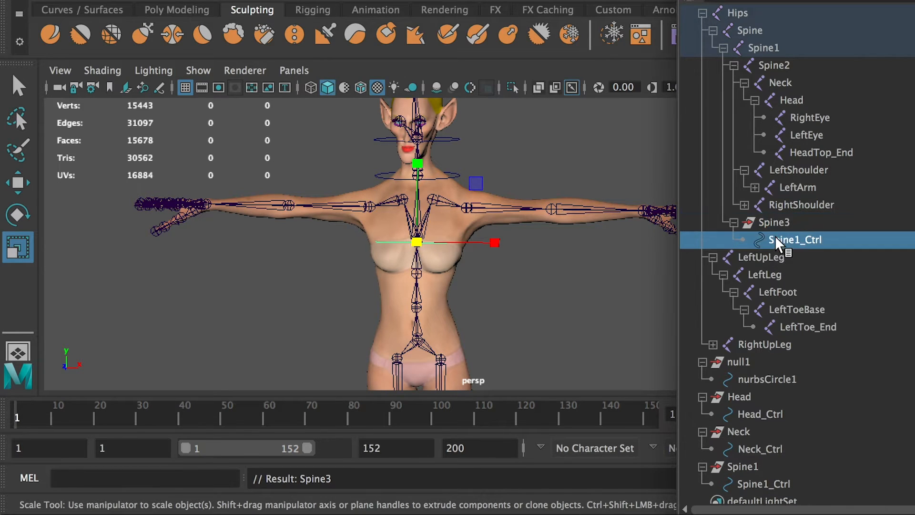
{"action": "left_click_drag", "start_coordinate": [807, 241], "coordinate": [801, 241]}
{"action": "key", "text": "Return"}
Set the Translate and Rotate X, Y and Z of the group containing Spine2_Ctrl to 0, snapping it to the Spine1 joint.
{"action": "left_click", "coordinate": [775, 220]}
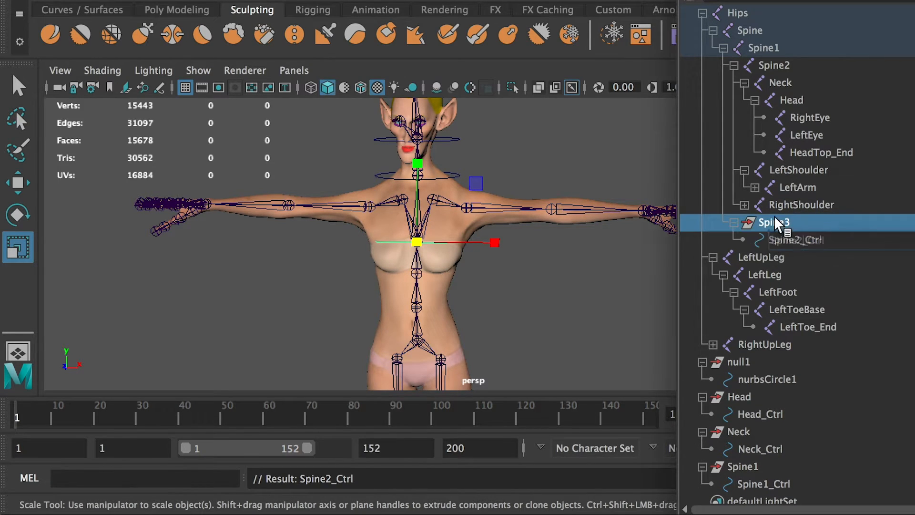
{"action": "left_click_drag", "start_coordinate": [913, 110], "coordinate": [747, 124]}
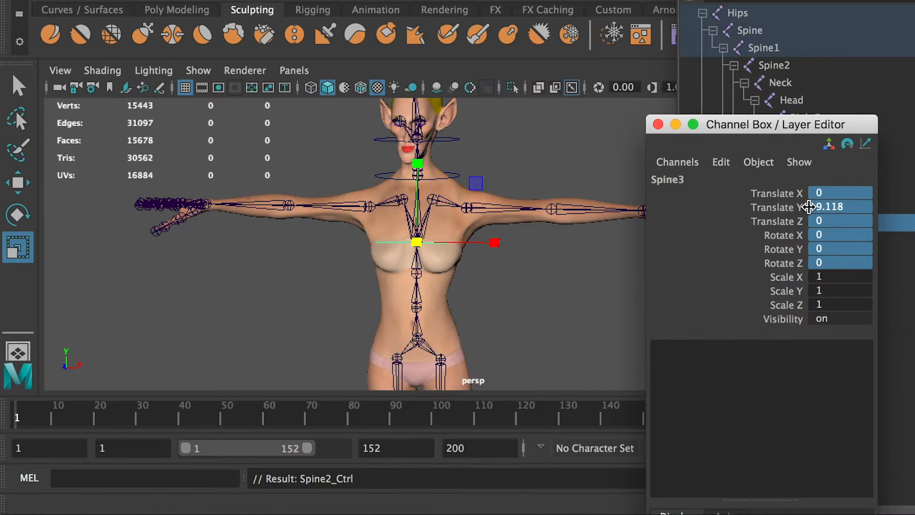
{"action": "left_click", "coordinate": [825, 262]}
{"action": "left_click", "coordinate": [828, 193], "text": "shift"}
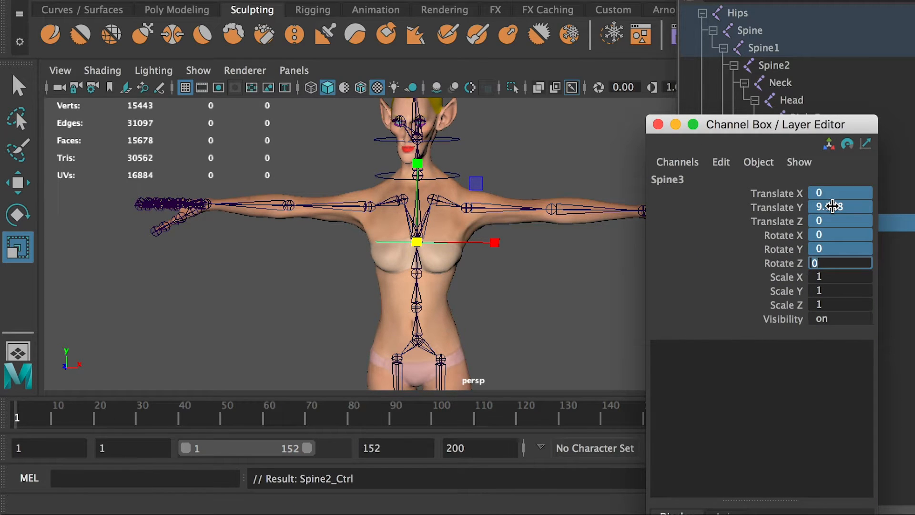
{"action": "type", "text": "0"}
{"action": "key", "text": "Return"}
{"action": "left_click_drag", "start_coordinate": [738, 127], "coordinate": [914, 122]}
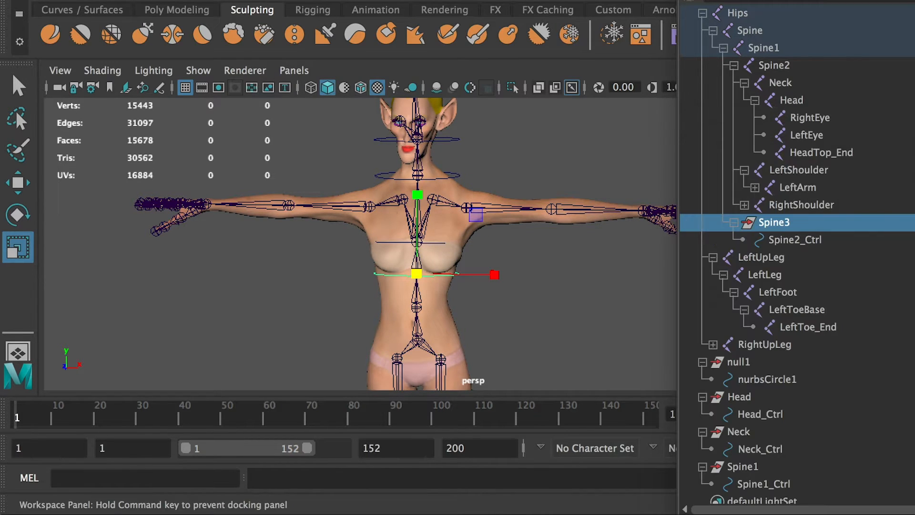
Unparent the group containing Spine2_Ctrl from the Spine1 joint and rename it as Spine2.
{"action": "key", "text": "shift+p"}
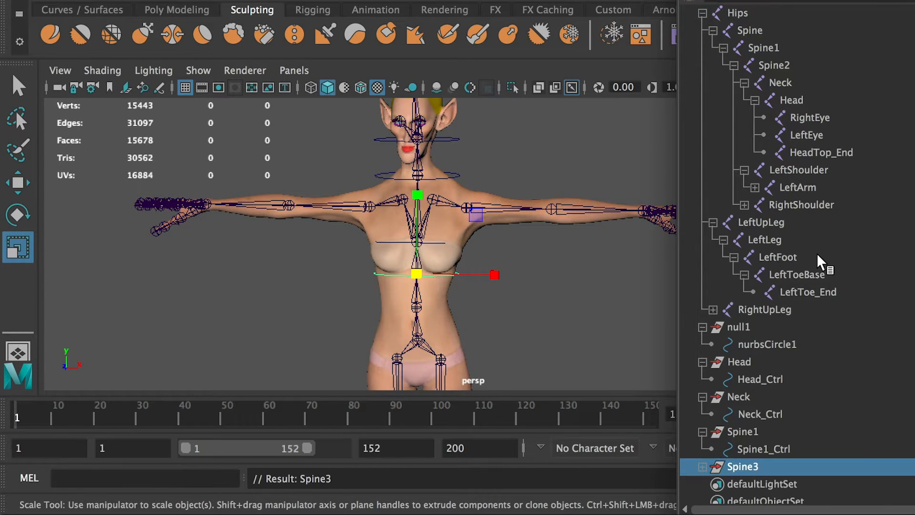
{"action": "double_click", "coordinate": [752, 461]}
{"action": "left_click", "coordinate": [773, 466]}
{"action": "key", "text": "BackSpace"}
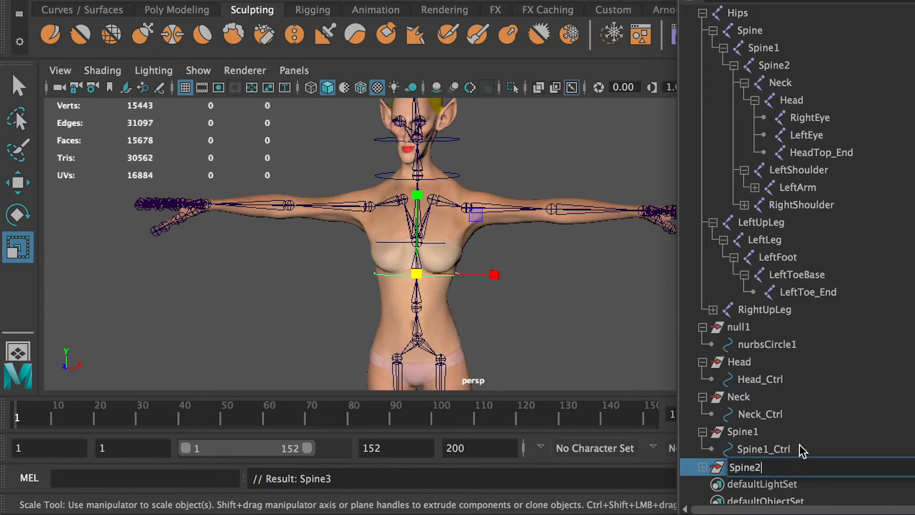
{"action": "key", "text": "Return"}
Duplicate the Spine2 controller group, parent the copy under the Spine joint, and expand it in the Outliner.
{"action": "key", "text": "ctrl+d"}
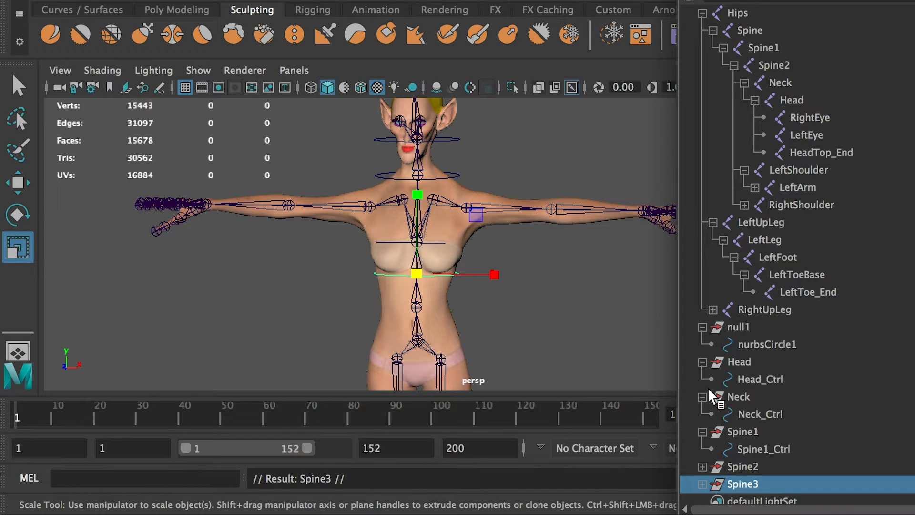
{"action": "left_click", "coordinate": [417, 308], "text": "shift"}
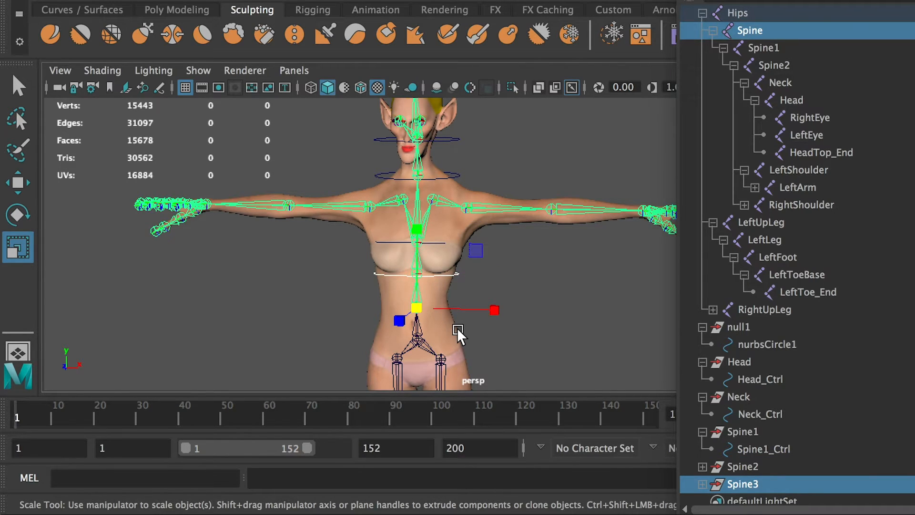
{"action": "key", "text": "p"}
{"action": "left_click", "coordinate": [723, 222]}
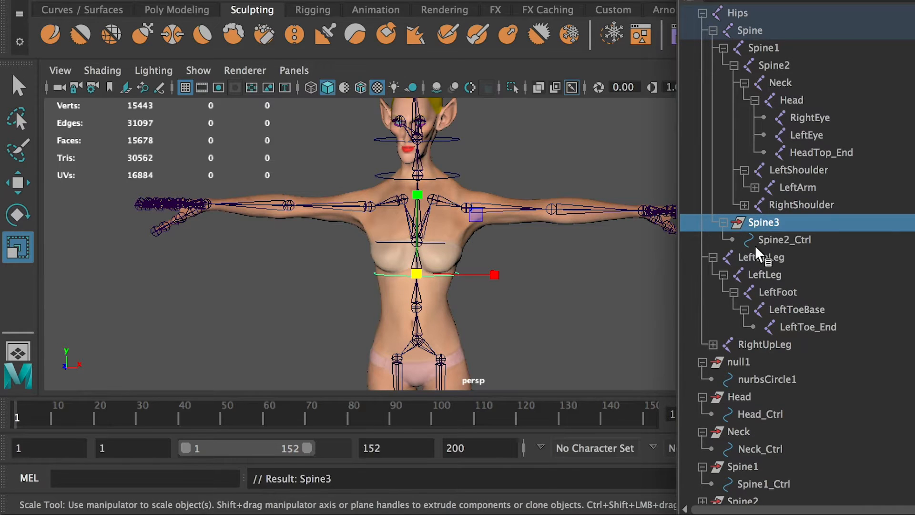
Set the new group's Translate and Rotate X, Y and Z to 0 so it snaps to the Spine joint.
{"action": "left_click_drag", "start_coordinate": [914, 143], "coordinate": [789, 135]}
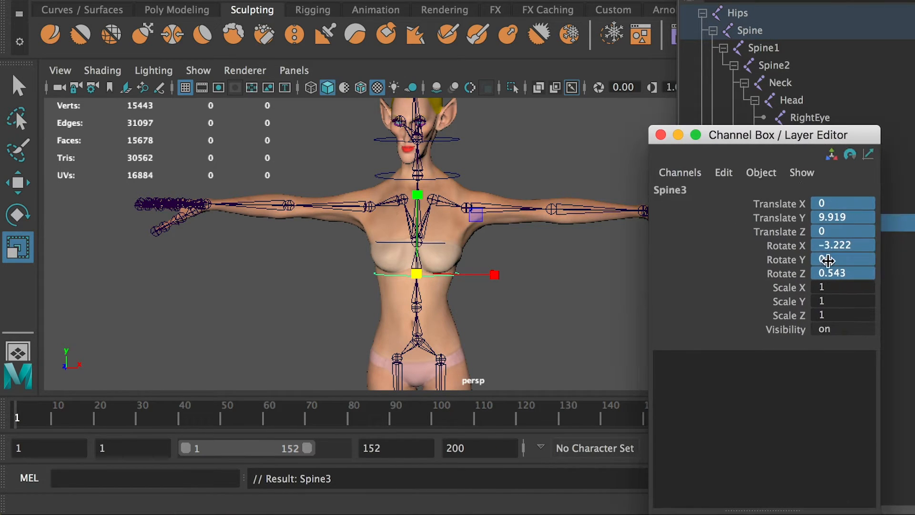
{"action": "left_click_drag", "start_coordinate": [832, 273], "coordinate": [839, 208]}
{"action": "type", "text": "0"}
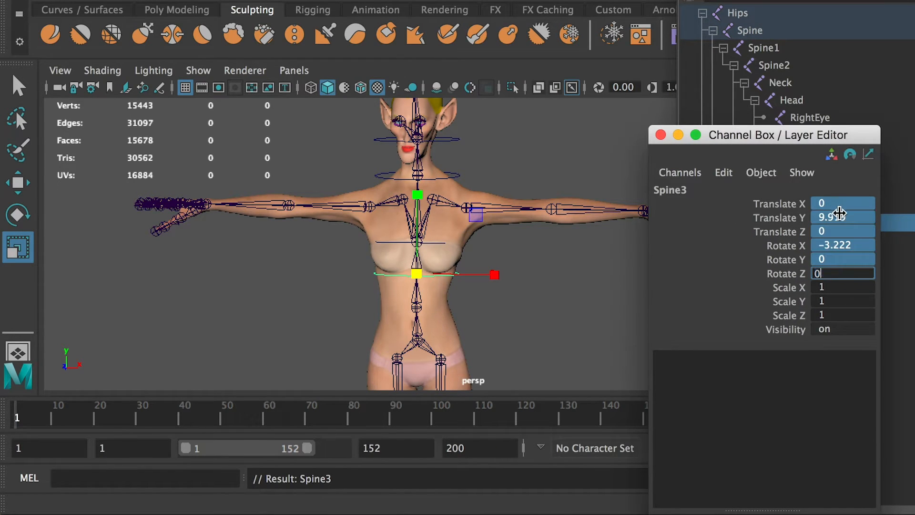
{"action": "key", "text": "Return"}
{"action": "left_click_drag", "start_coordinate": [764, 137], "coordinate": [914, 139]}
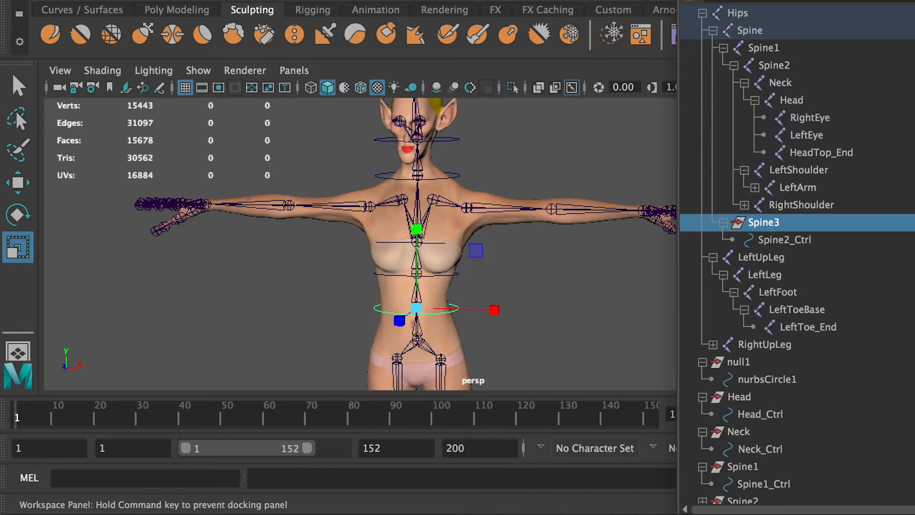
Unparent the Spine3 controller group from the Spine joint and expand the Spine2 and Spine3 groups in the Outliner.
{"action": "left_click", "coordinate": [771, 221]}
{"action": "key", "text": "shift+p"}
{"action": "scroll", "coordinate": [746, 408], "scroll_direction": "down", "scroll_amount": 2}
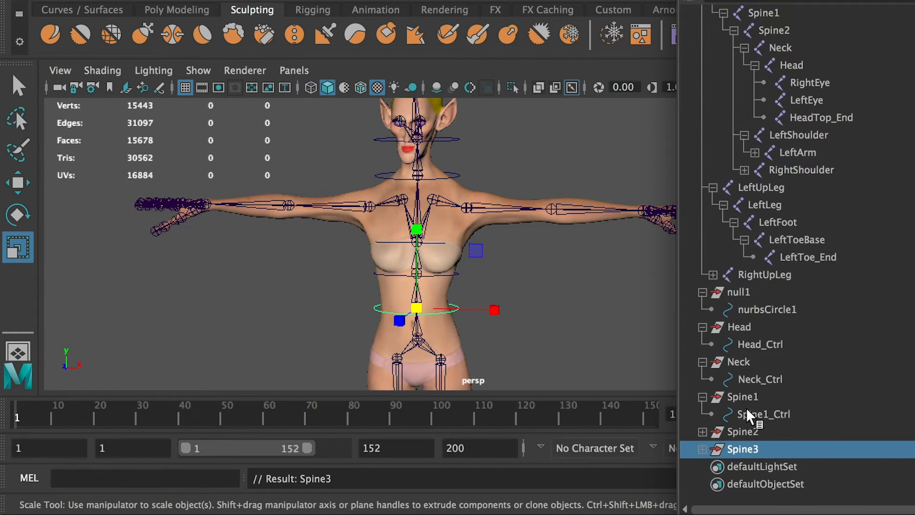
{"action": "left_click", "coordinate": [704, 449]}
{"action": "left_click", "coordinate": [700, 431]}
{"action": "scroll", "coordinate": [725, 439], "scroll_direction": "down", "scroll_amount": 2}
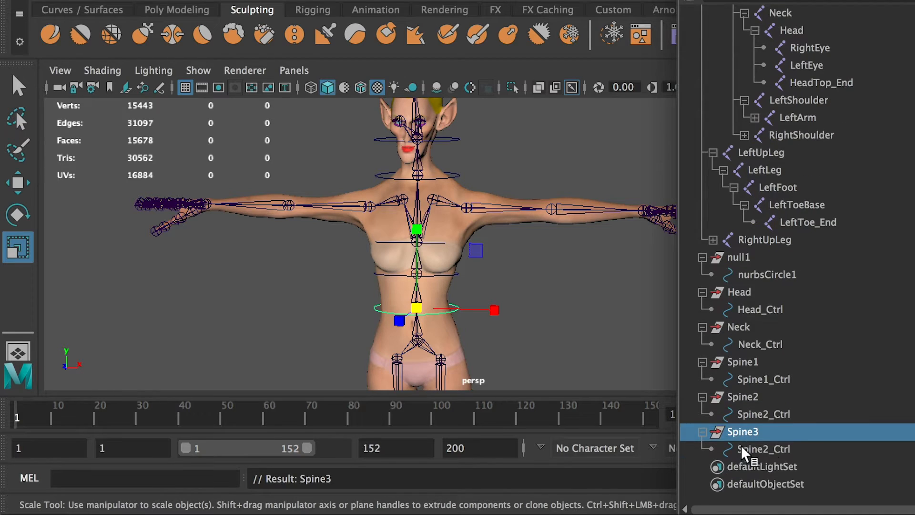
Rename the circle inside the Spine3 group as Spine3_Ctrl.
{"action": "double_click", "coordinate": [773, 446]}
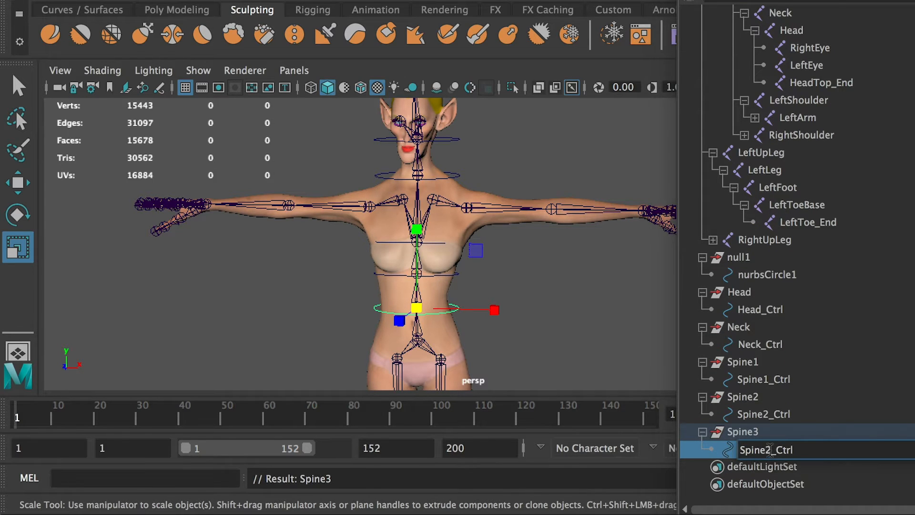
{"action": "left_click_drag", "start_coordinate": [771, 450], "coordinate": [765, 449]}
{"action": "type", "text": "3"}
{"action": "left_click", "coordinate": [749, 433]}
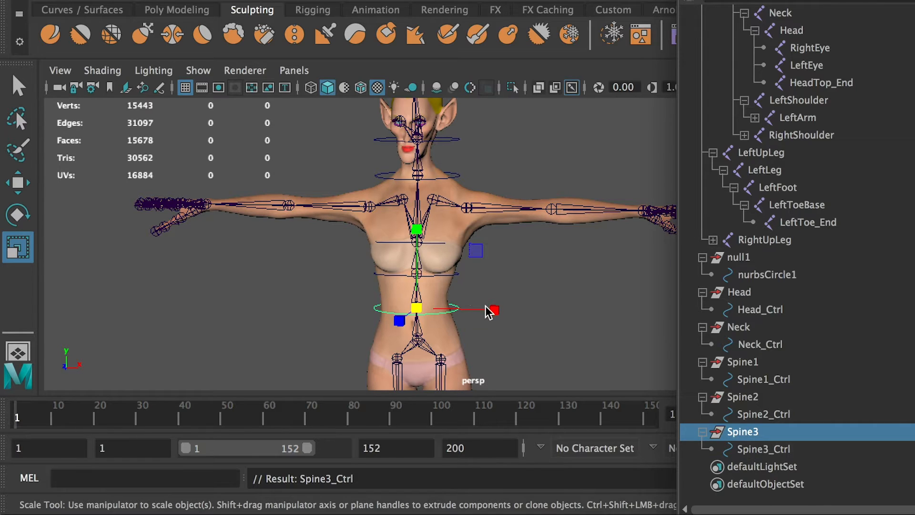
Duplicate the Spine3 controller group and parent the copy under the root hip joint.
{"action": "key", "text": "ctrl+d"}
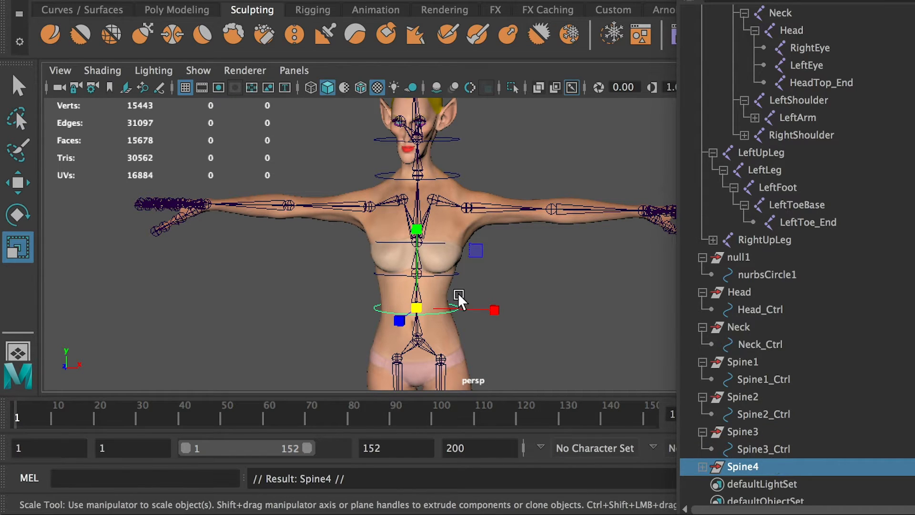
{"action": "left_click", "coordinate": [418, 339], "text": "shift"}
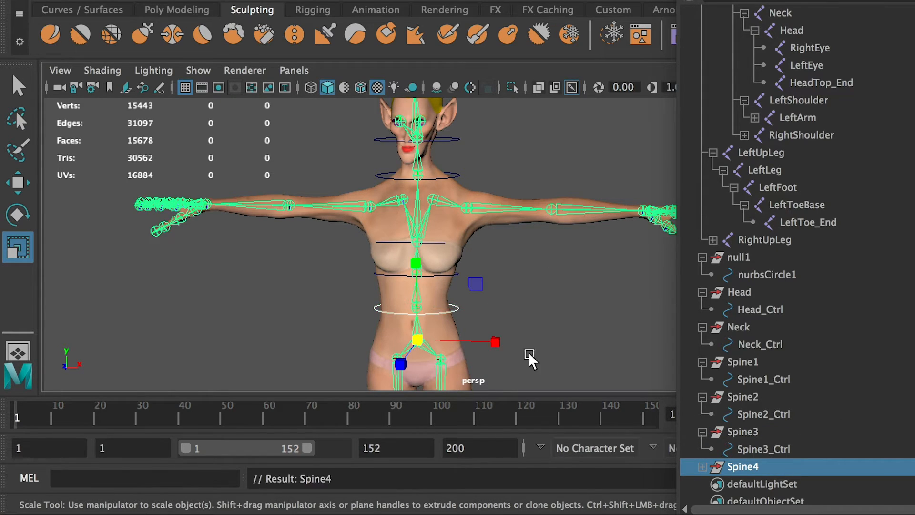
{"action": "key", "text": "p"}
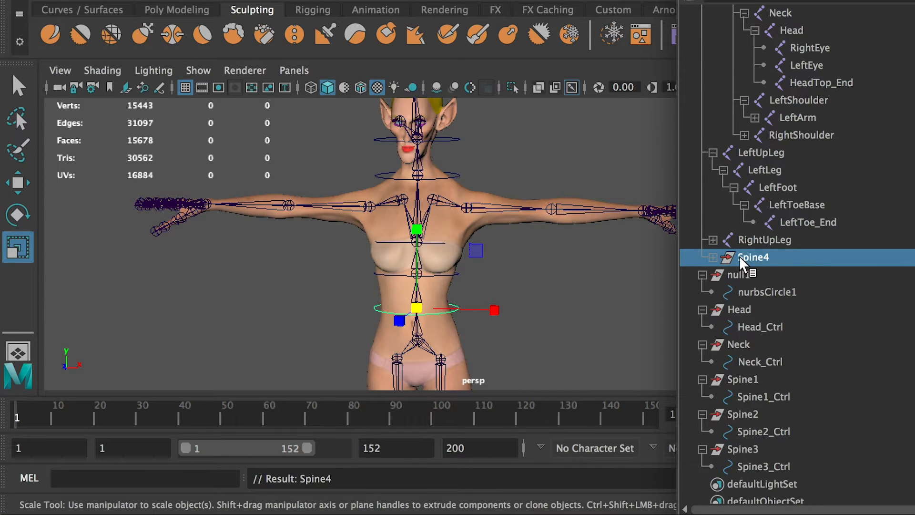
Set the duplicated group's Translate and Rotate X, Y and Z to 0 so it snaps to the hip joint.
{"action": "left_click_drag", "start_coordinate": [914, 136], "coordinate": [748, 135]}
{"action": "left_click", "coordinate": [853, 274]}
{"action": "left_click_drag", "start_coordinate": [853, 273], "coordinate": [853, 203]}
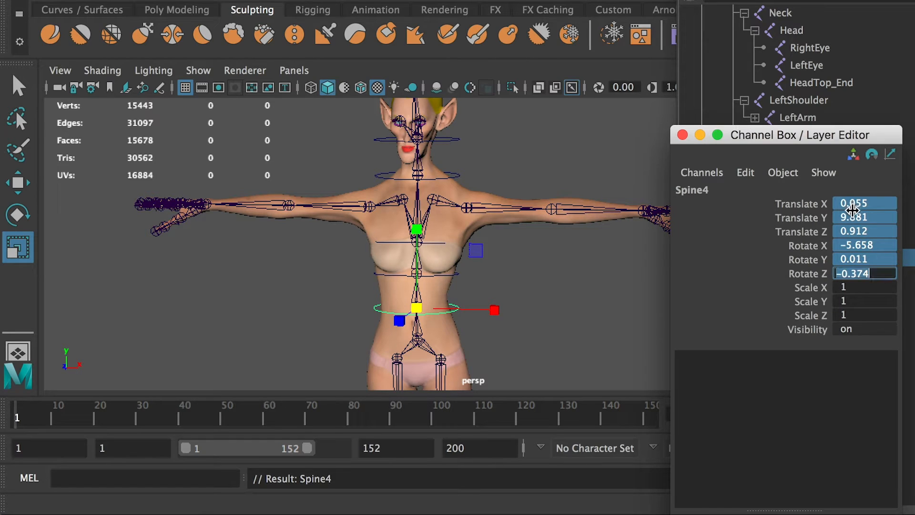
{"action": "key", "text": "BackSpace"}
{"action": "key", "text": "BackSpace"}
{"action": "key", "text": "BackSpace"}
{"action": "key", "text": "BackSpace"}
{"action": "key", "text": "BackSpace"}
{"action": "key", "text": "BackSpace"}
{"action": "type", "text": "0"}
{"action": "key", "text": "Return"}
{"action": "left_click_drag", "start_coordinate": [795, 141], "coordinate": [914, 143]}
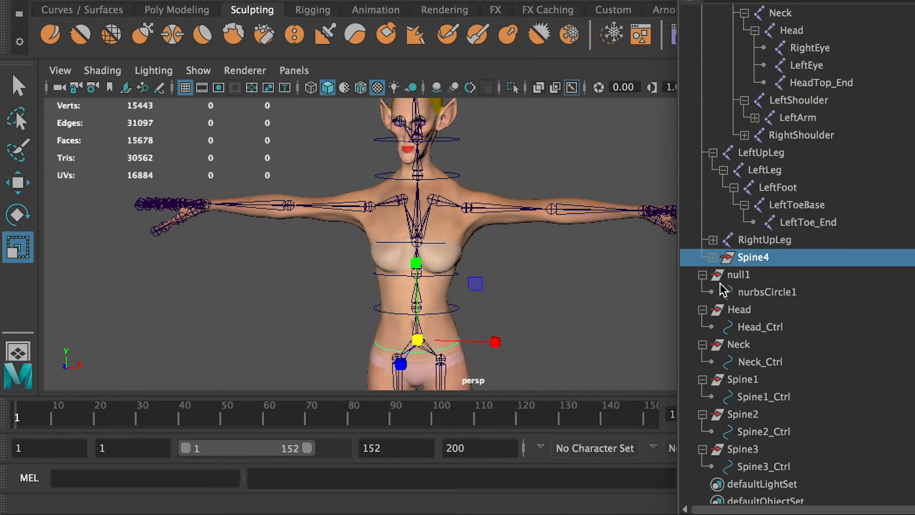
Unparent the duplicated controller group from the hip joint and expand it in the Outliner.
{"action": "left_click", "coordinate": [713, 257]}
{"action": "key", "text": "shift+p"}
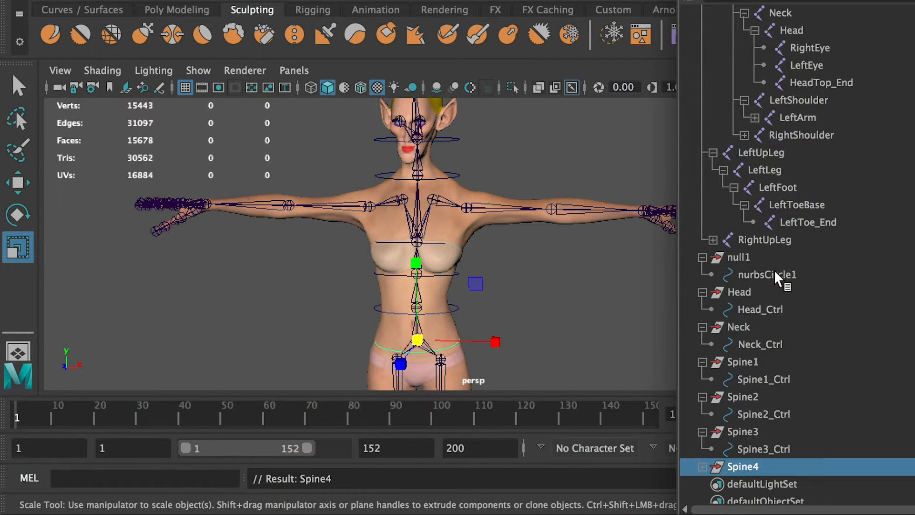
{"action": "scroll", "coordinate": [754, 310], "scroll_direction": "down", "scroll_amount": 1}
{"action": "left_click", "coordinate": [703, 449]}
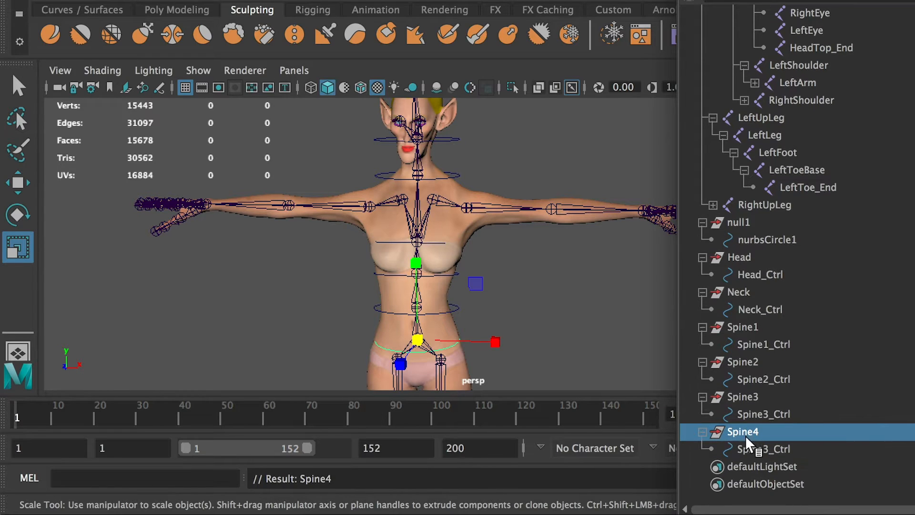
Rename the unparented group as Hip and the circle inside it as Hip_Ctrl.
{"action": "double_click", "coordinate": [745, 429]}
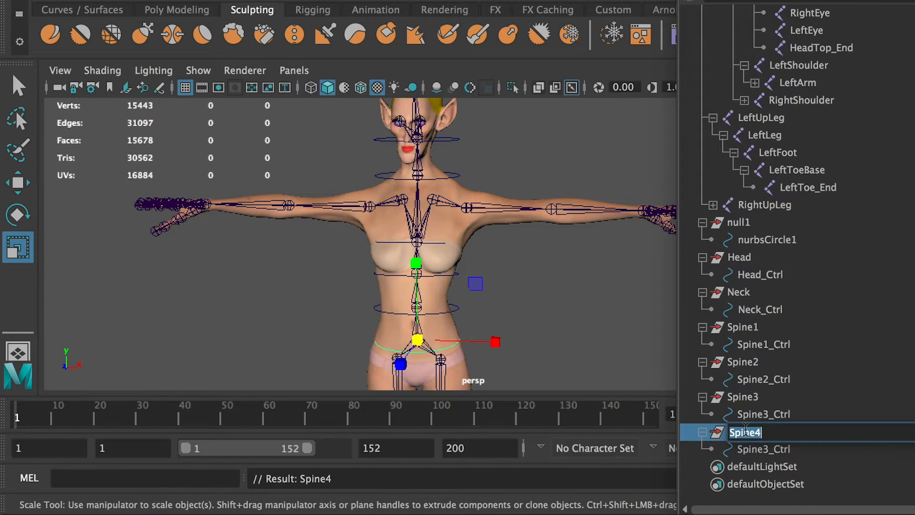
{"action": "type", "text": "Hip"}
{"action": "left_click", "coordinate": [749, 449]}
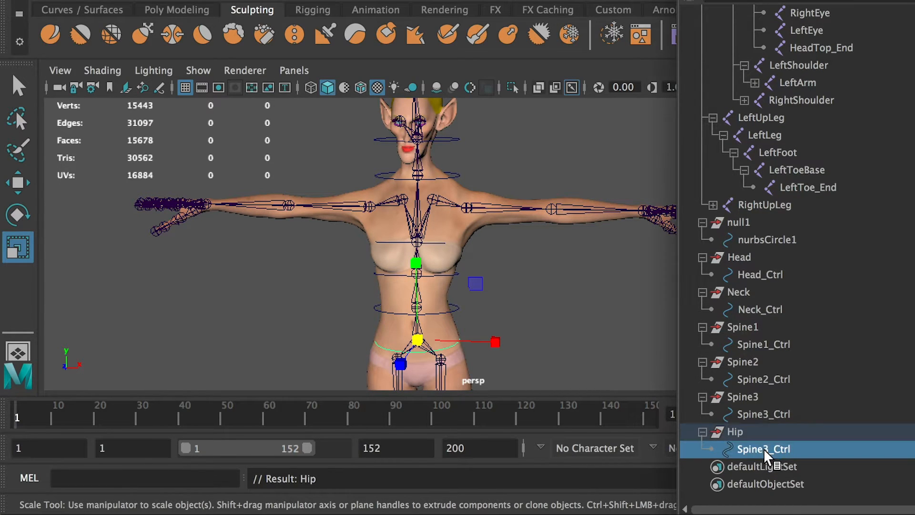
{"action": "double_click", "coordinate": [764, 448]}
{"action": "left_click", "coordinate": [769, 449]}
{"action": "left_click_drag", "start_coordinate": [768, 449], "coordinate": [644, 439]}
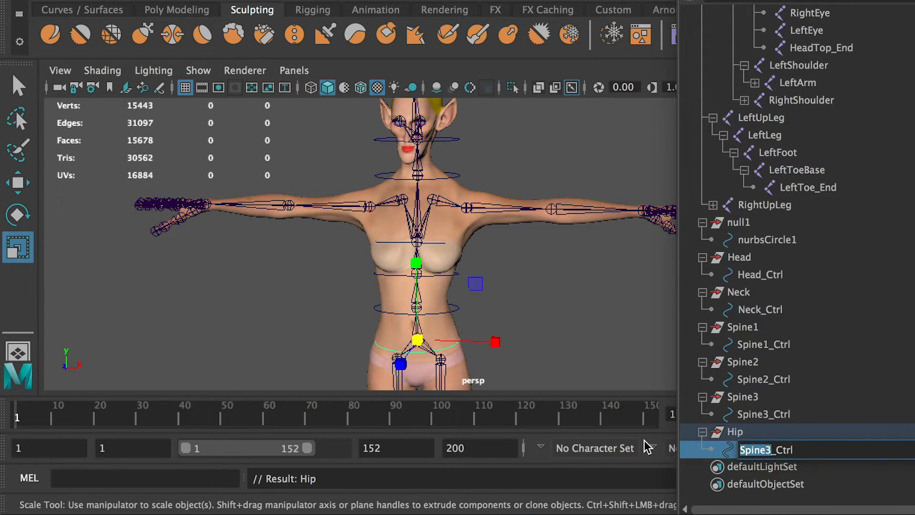
{"action": "type", "text": "Hip"}
{"action": "key", "text": "Return"}
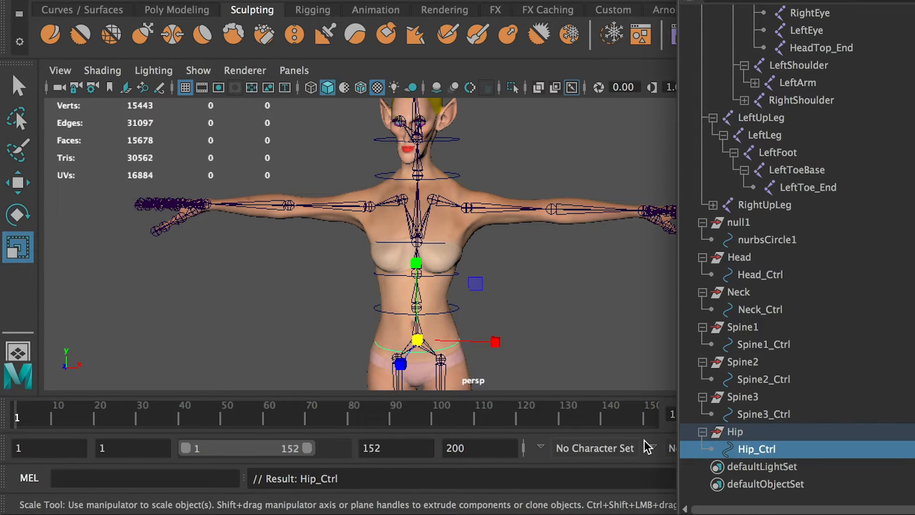
Duplicate the null1 controller group and parent the copy under the LeftShoulder joint.
{"action": "left_click_drag", "start_coordinate": [448, 316], "coordinate": [449, 292], "text": "alt"}
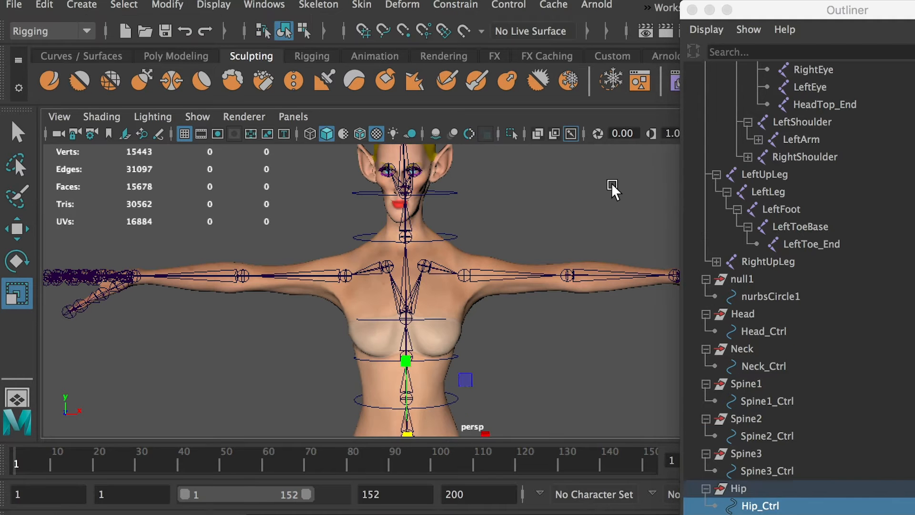
{"action": "left_click", "coordinate": [612, 186]}
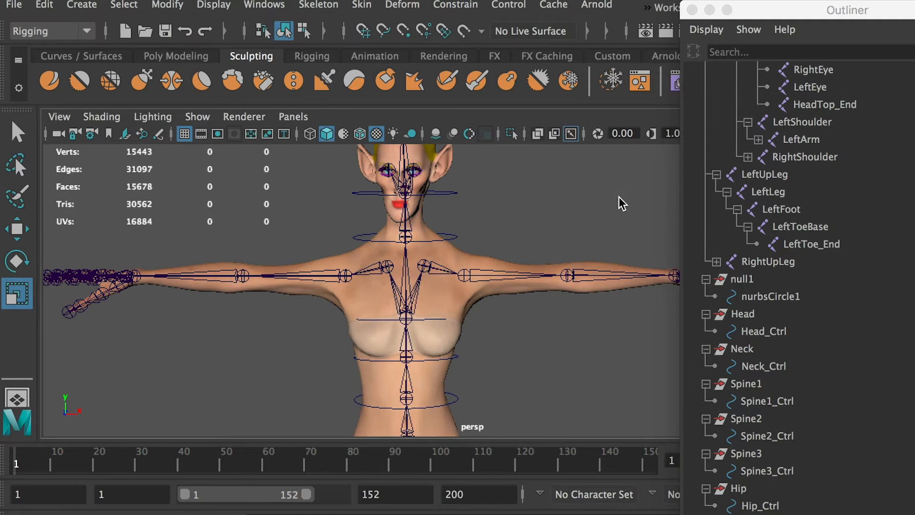
{"action": "left_click", "coordinate": [745, 281]}
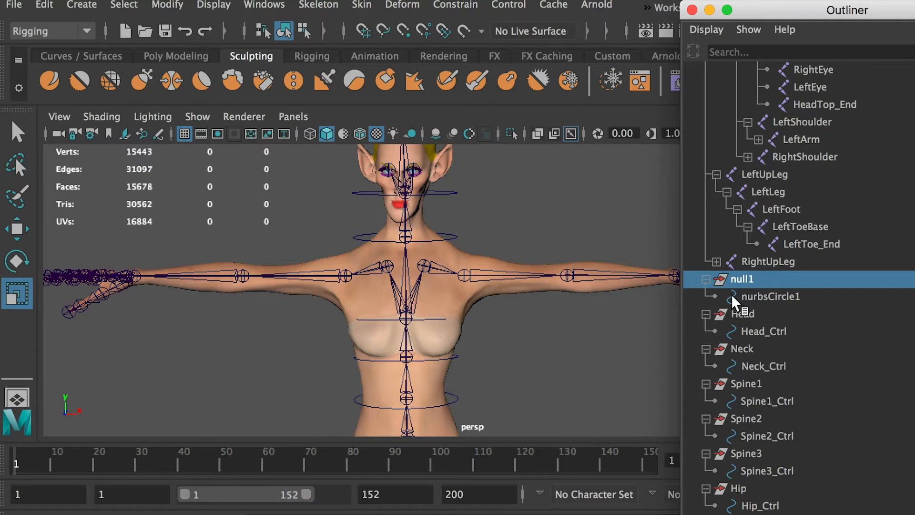
{"action": "left_click", "coordinate": [683, 335]}
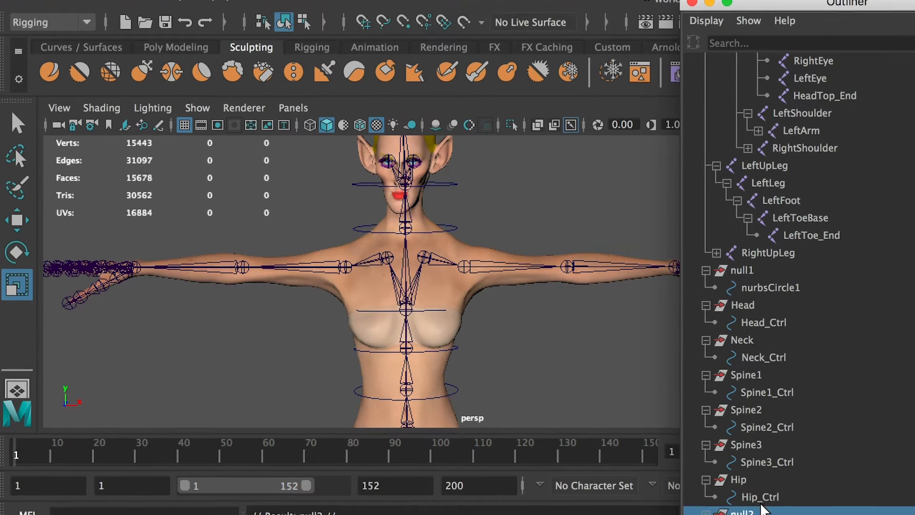
{"action": "key", "text": "ctrl+g"}
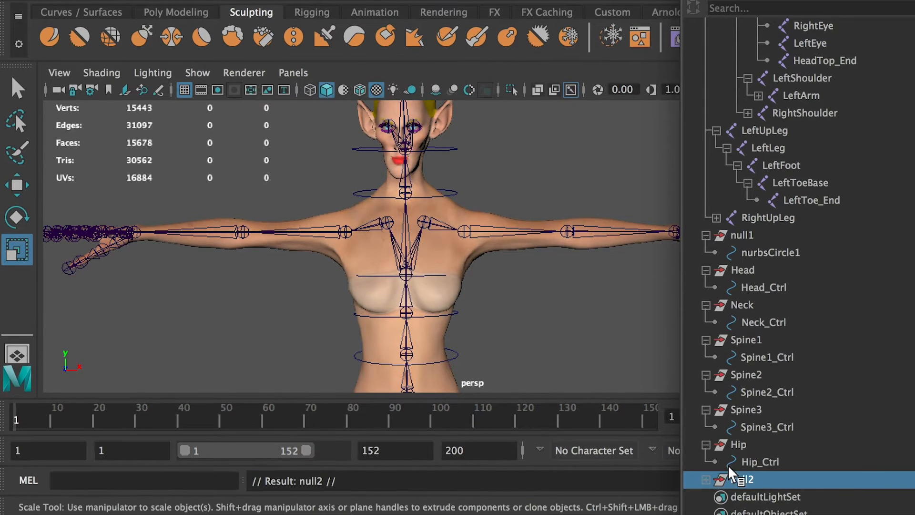
{"action": "left_click", "coordinate": [424, 222]}
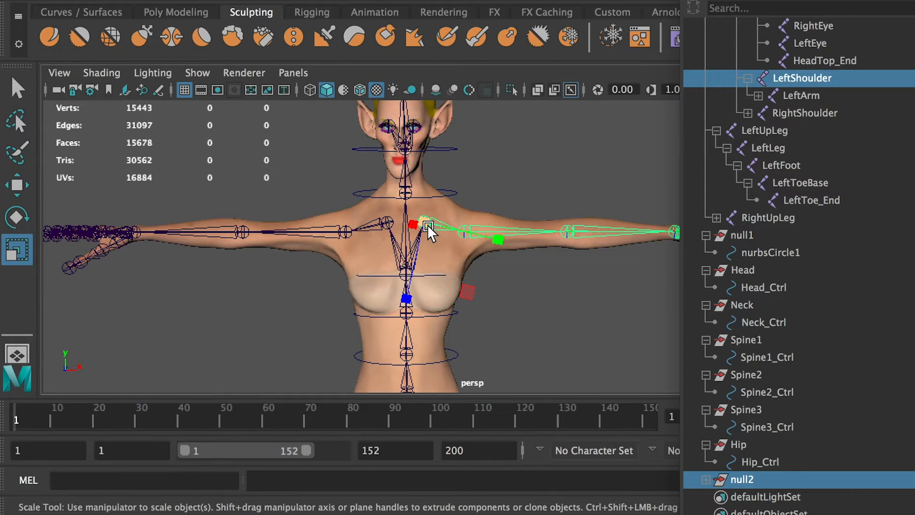
{"action": "key", "text": "p"}
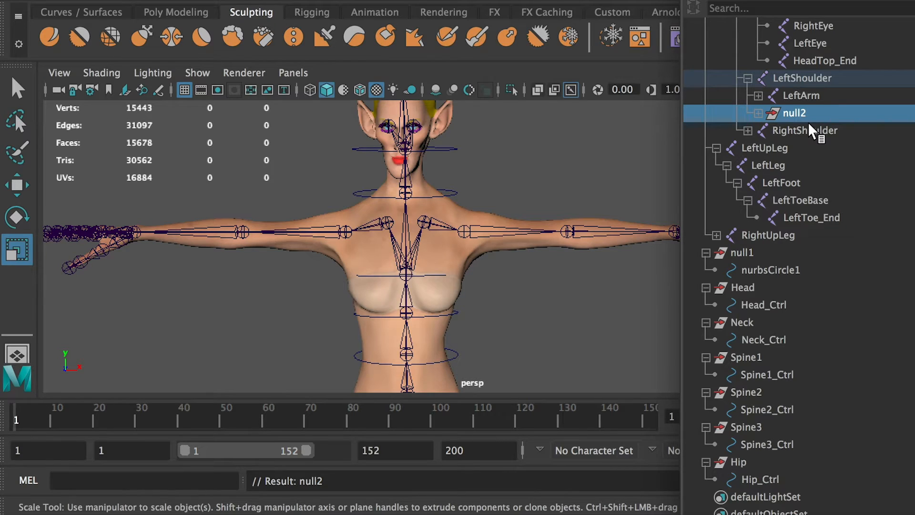
Rename the duplicated group under the LeftShoulder joint as ShoulderL.
{"action": "double_click", "coordinate": [809, 122]}
{"action": "type", "text": "Sho"}
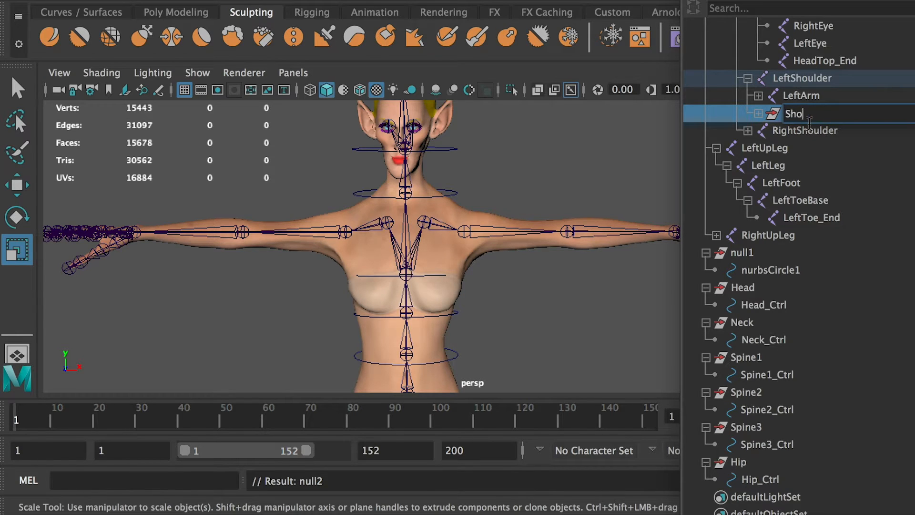
{"action": "type", "text": "ulderL"}
{"action": "left_click", "coordinate": [794, 97]}
{"action": "left_click", "coordinate": [794, 114]}
Set the ShoulderL group's Translate and Rotate X, Y and Z to 0 so it snaps to the left shoulder joint.
{"action": "left_click_drag", "start_coordinate": [913, 131], "coordinate": [801, 146]}
{"action": "left_click", "coordinate": [848, 280]}
{"action": "left_click", "coordinate": [851, 211], "text": "shift"}
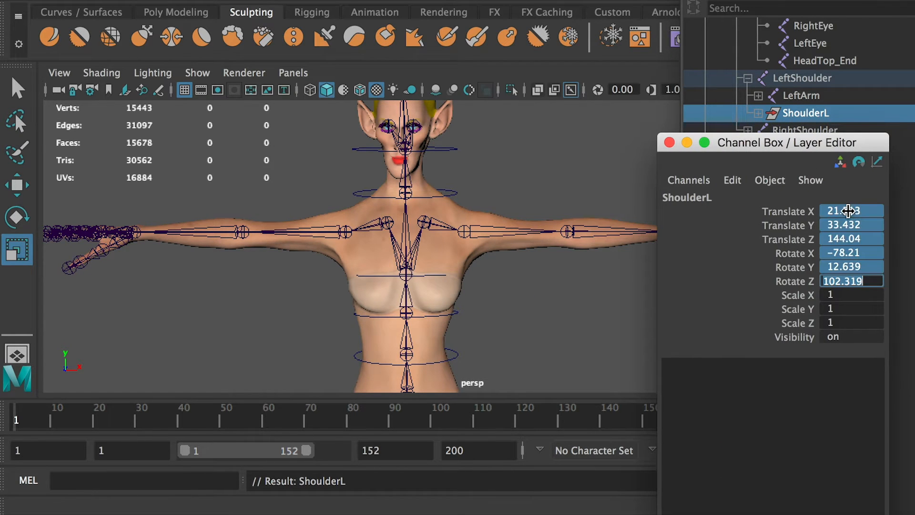
{"action": "type", "text": "0"}
{"action": "key", "text": "Return"}
{"action": "left_click_drag", "start_coordinate": [777, 142], "coordinate": [913, 155]}
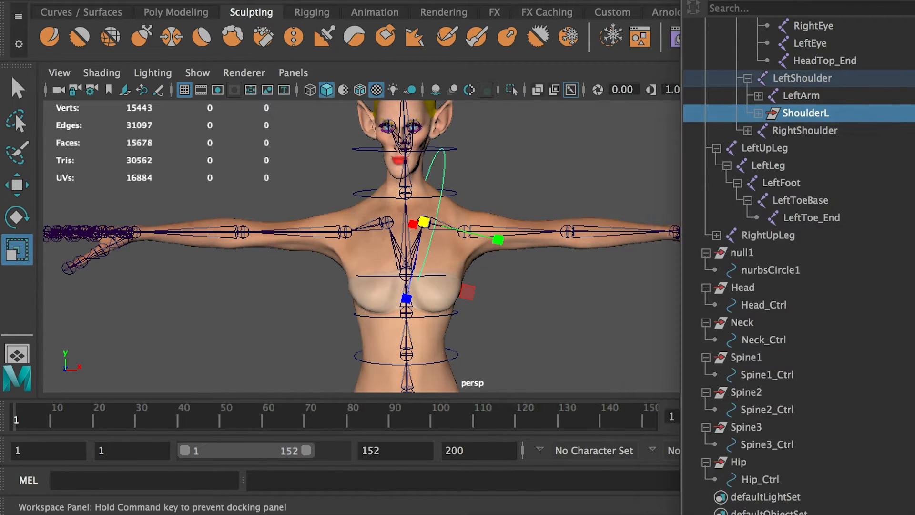
Unparent the ShoulderL group from the LeftShoulder joint and expand it in the Outliner.
{"action": "left_click", "coordinate": [759, 113]}
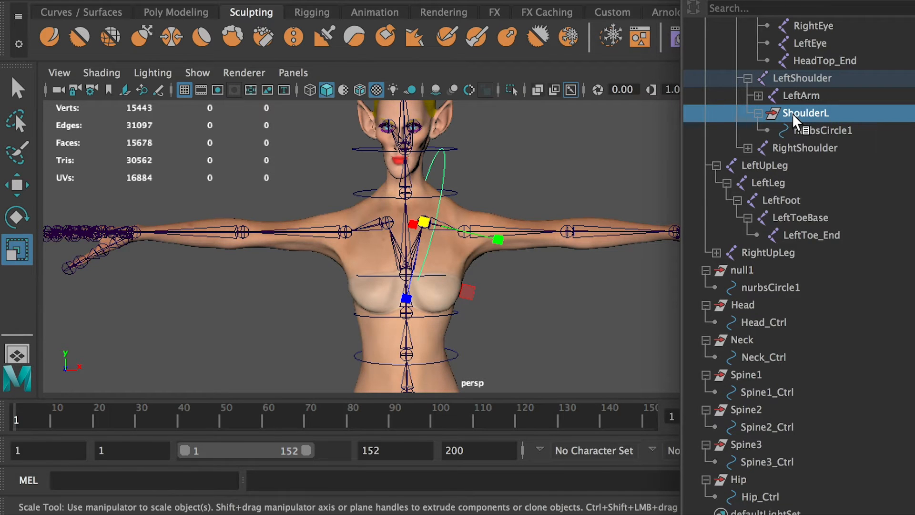
{"action": "key", "text": "shift+p"}
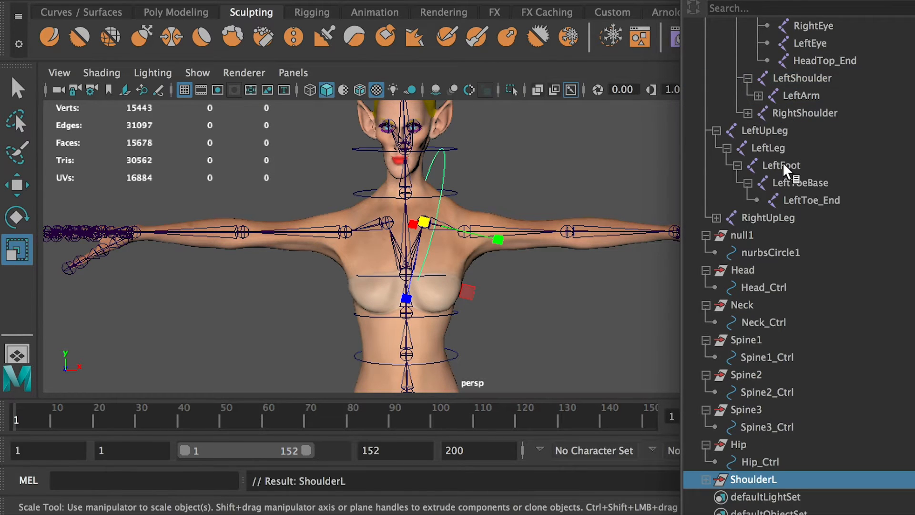
{"action": "left_click", "coordinate": [706, 479]}
Rename the circle inside the ShoulderL group as ShoulderL_Ctrl.
{"action": "double_click", "coordinate": [773, 497]}
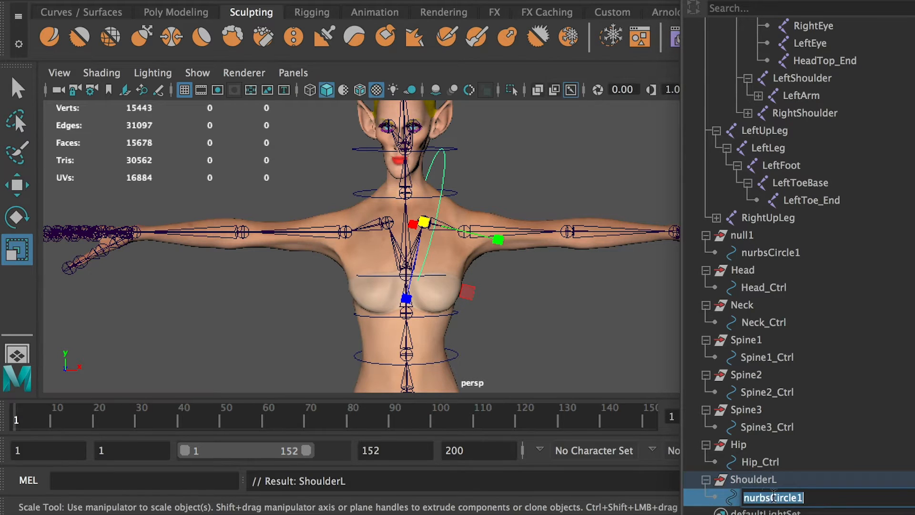
{"action": "type", "text": "ShoulderL"}
{"action": "type", "text": "_Ct"}
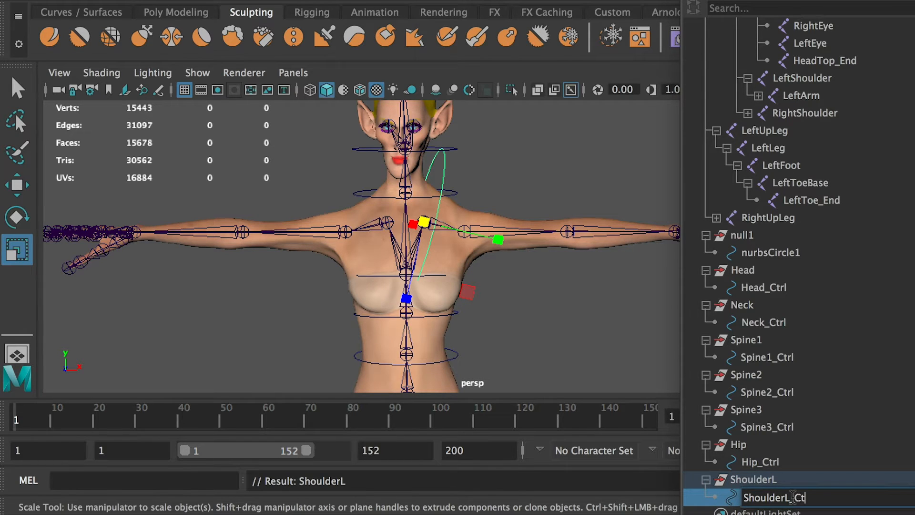
{"action": "type", "text": "rl"}
{"action": "key", "text": "Return"}
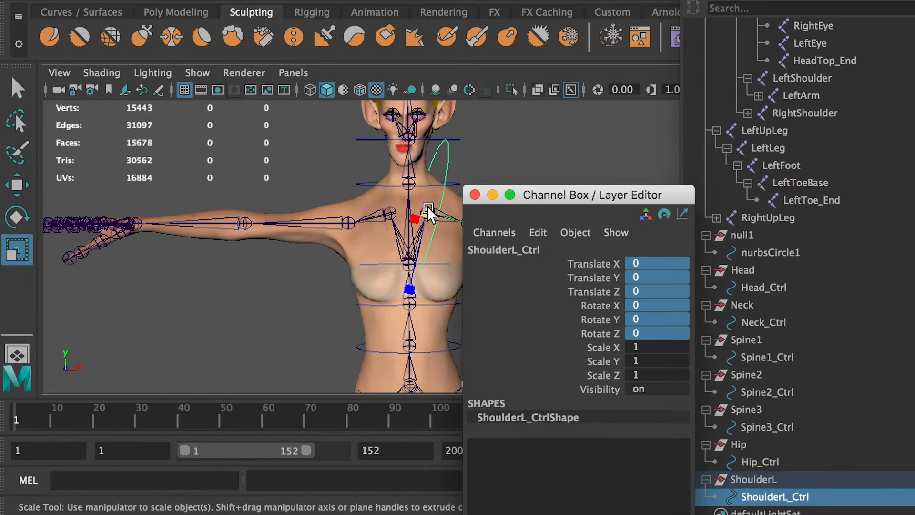
Scale the ShoulderL_Ctrl circle down, setting its Scale X, Y and Z to exactly 0.8.
{"action": "left_click_drag", "start_coordinate": [427, 211], "coordinate": [417, 217]}
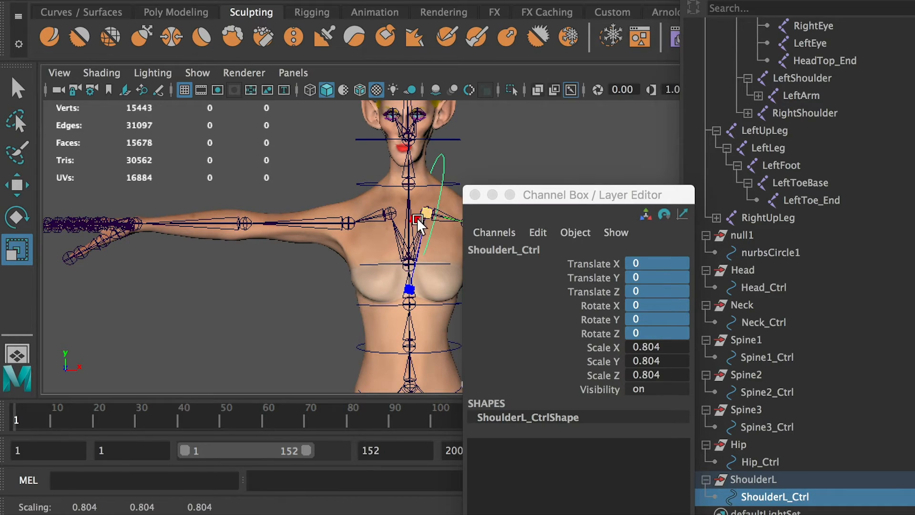
{"action": "double_click", "coordinate": [650, 347]}
{"action": "type", "text": "0."}
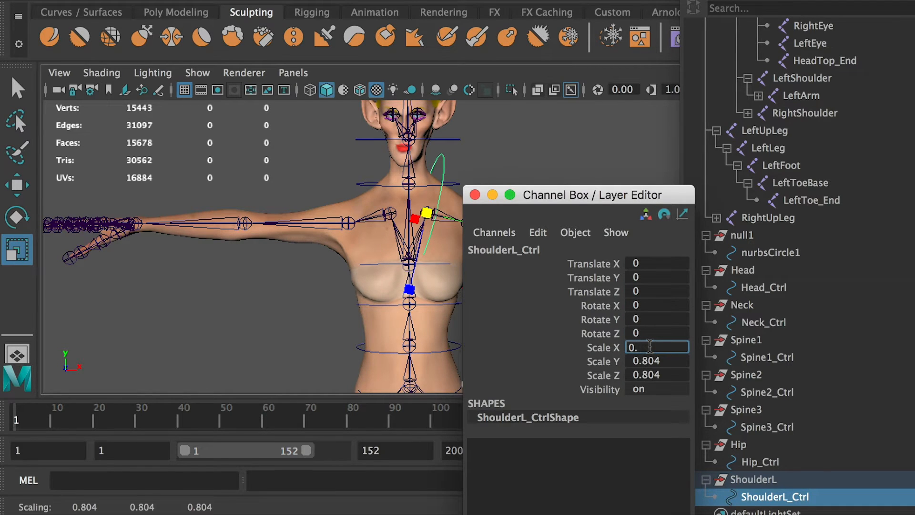
{"action": "type", "text": "8"}
{"action": "key", "text": "Tab"}
{"action": "type", "text": "0.8"}
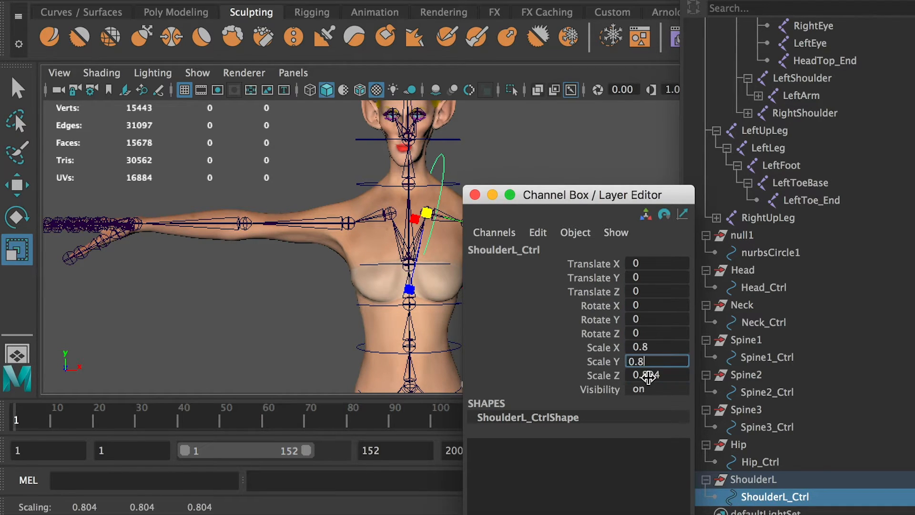
{"action": "left_click", "coordinate": [649, 377]}
{"action": "type", "text": "0.8"}
{"action": "key", "text": "Return"}
{"action": "left_click_drag", "start_coordinate": [550, 193], "coordinate": [914, 218]}
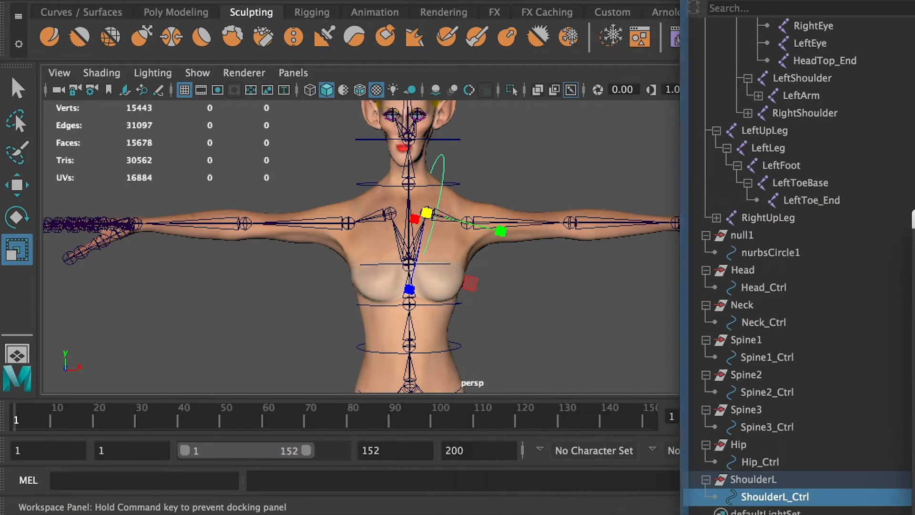
Freeze the transformations of ShoulderL_Ctrl, delete its history, and check the channel values of the circle and its group.
{"action": "left_click", "coordinate": [167, 5]}
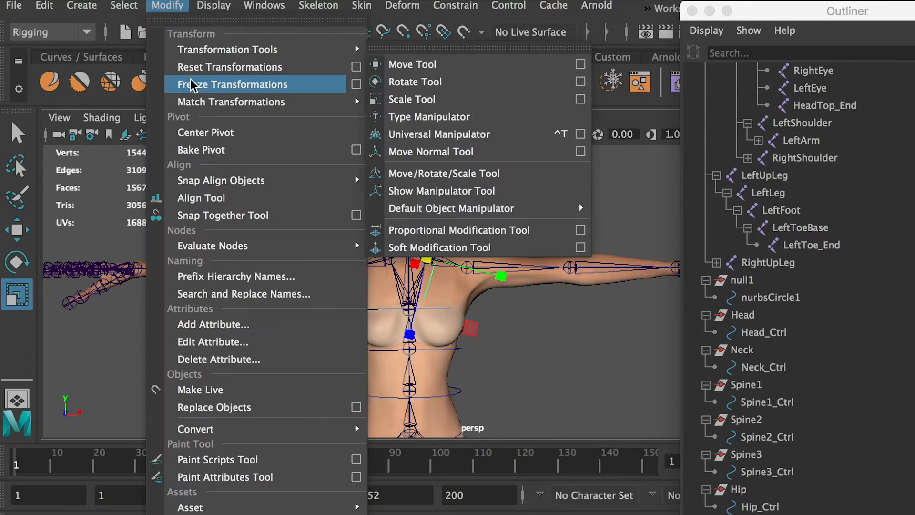
{"action": "left_click", "coordinate": [192, 86]}
{"action": "left_click", "coordinate": [44, 6]}
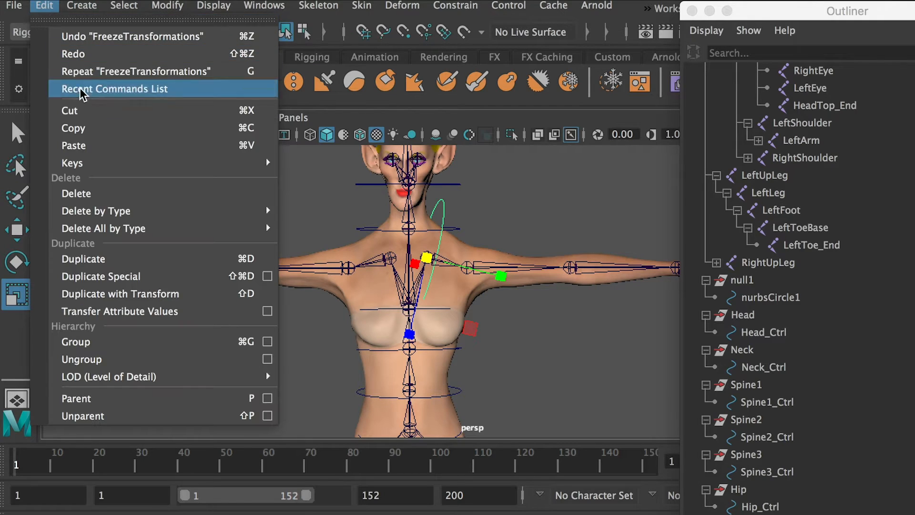
{"action": "mouse_move", "coordinate": [255, 212]}
{"action": "left_click", "coordinate": [302, 226]}
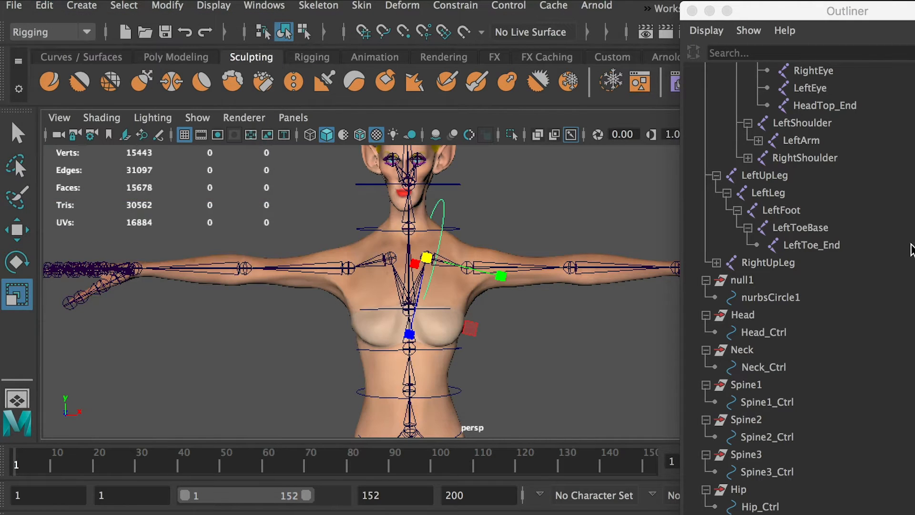
{"action": "left_click_drag", "start_coordinate": [913, 191], "coordinate": [550, 169]}
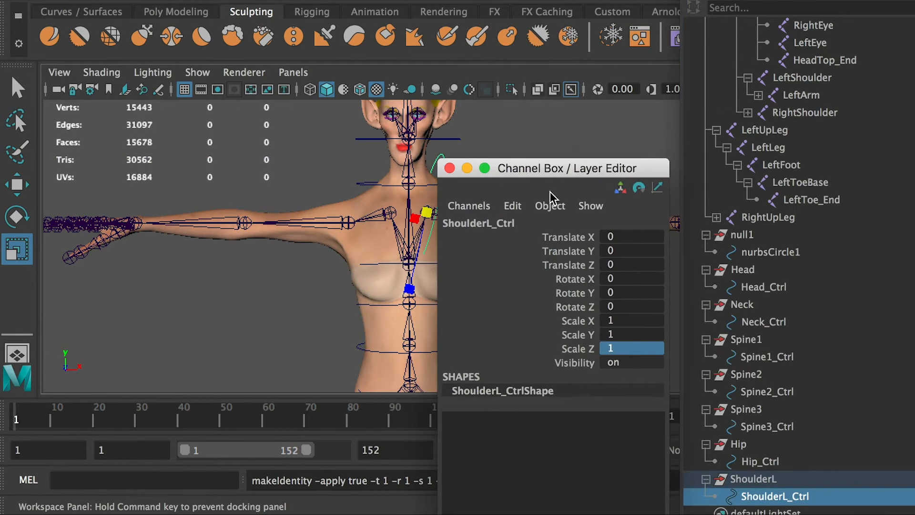
{"action": "left_click", "coordinate": [757, 478]}
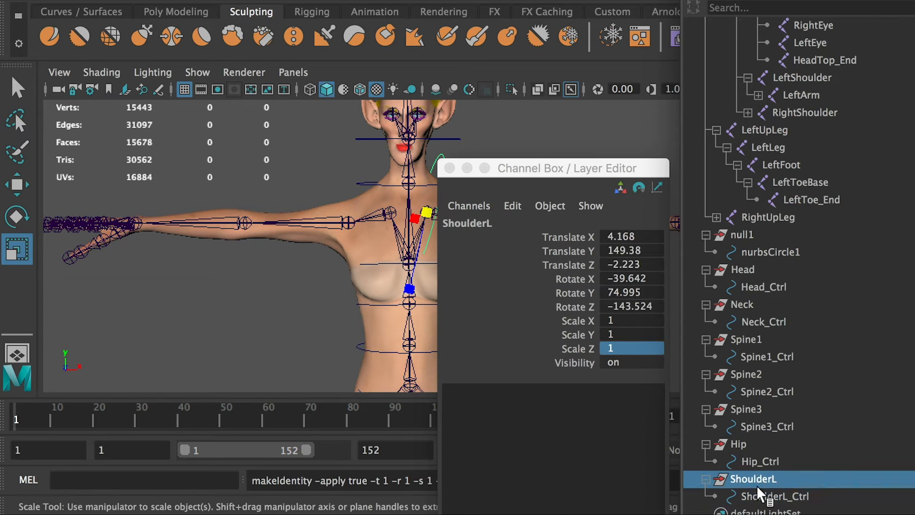
{"action": "left_click", "coordinate": [767, 494]}
{"action": "left_click_drag", "start_coordinate": [516, 170], "coordinate": [914, 178]}
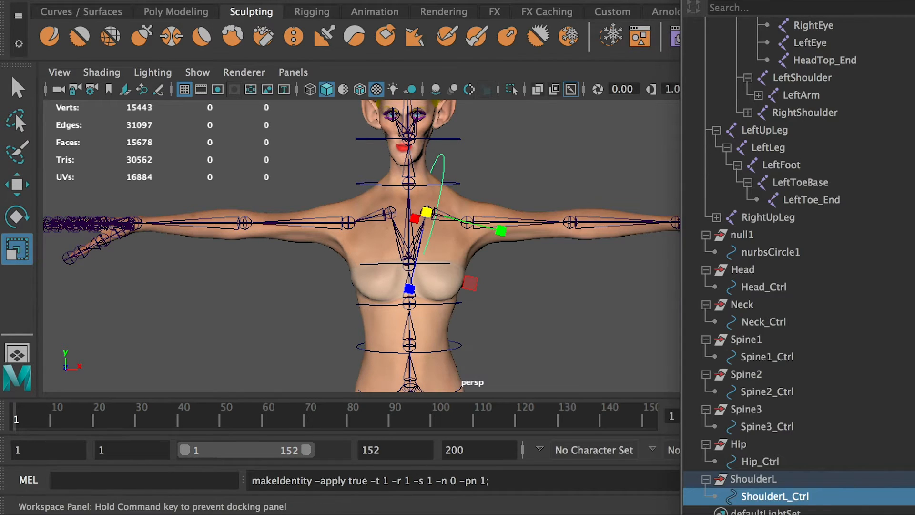
Duplicate the null1 group and rename the copy as ShoulderR.
{"action": "middle_click_drag", "start_coordinate": [590, 242], "coordinate": [525, 247], "text": "alt"}
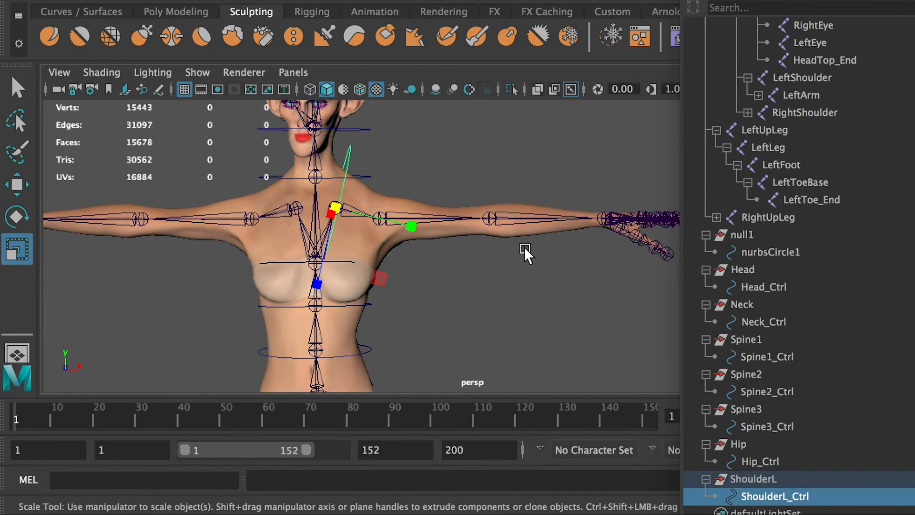
{"action": "scroll", "coordinate": [576, 306], "scroll_direction": "down", "scroll_amount": 3}
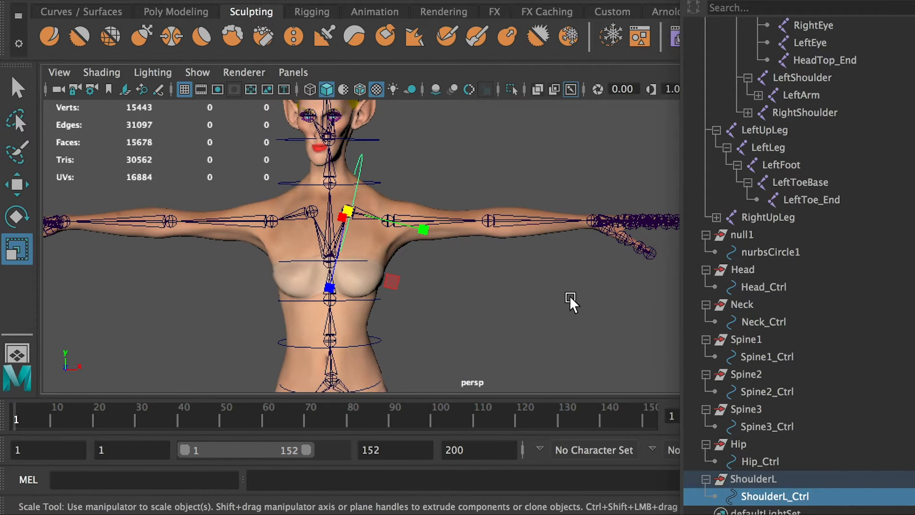
{"action": "left_click", "coordinate": [736, 233]}
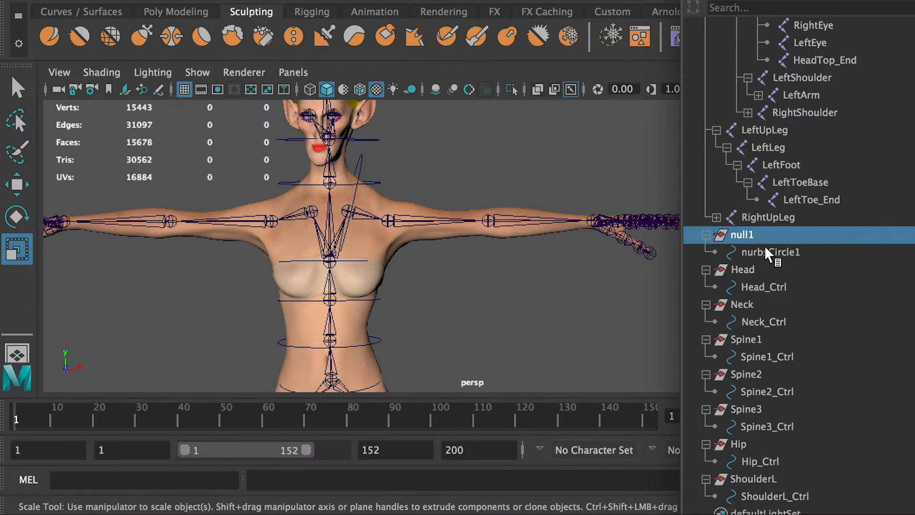
{"action": "key", "text": "ctrl+d"}
{"action": "scroll", "coordinate": [803, 407], "scroll_direction": "down", "scroll_amount": 3}
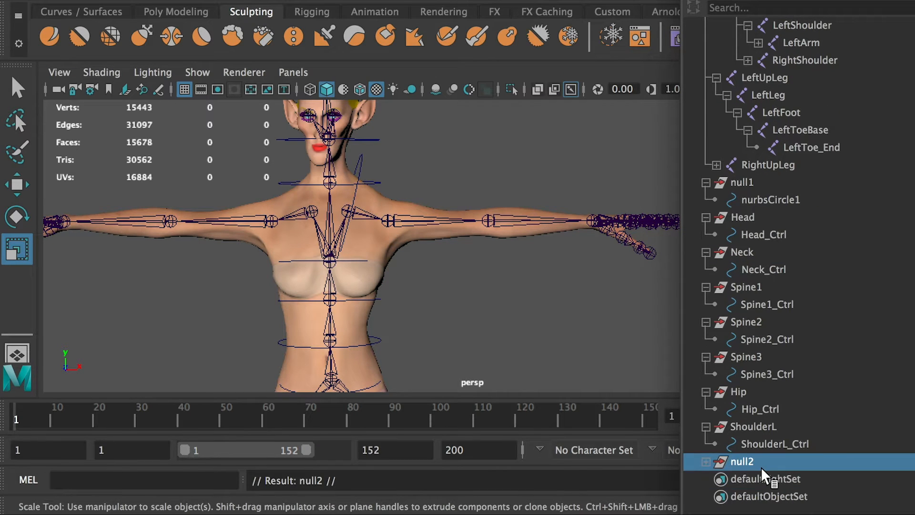
{"action": "double_click", "coordinate": [745, 421]}
{"action": "key", "text": "ctrl+c"}
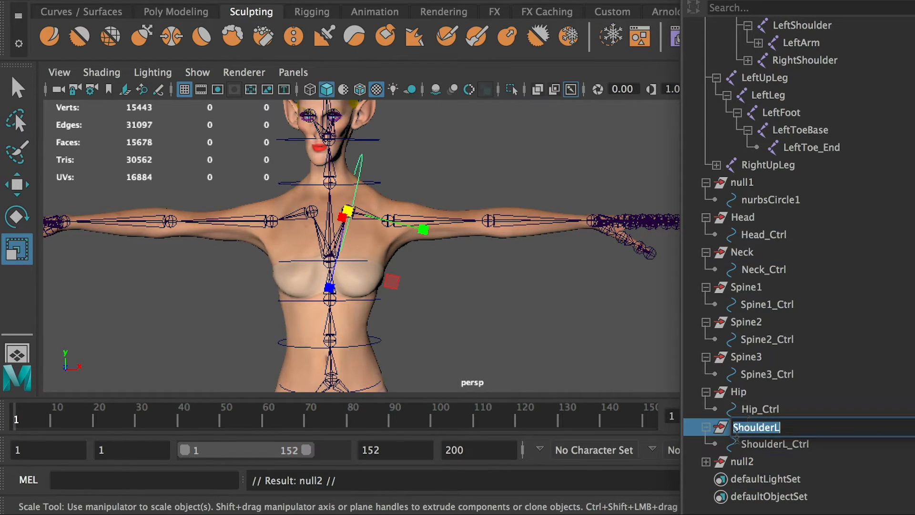
{"action": "left_click", "coordinate": [739, 462]}
{"action": "double_click", "coordinate": [742, 462]}
{"action": "key", "text": "ctrl+v"}
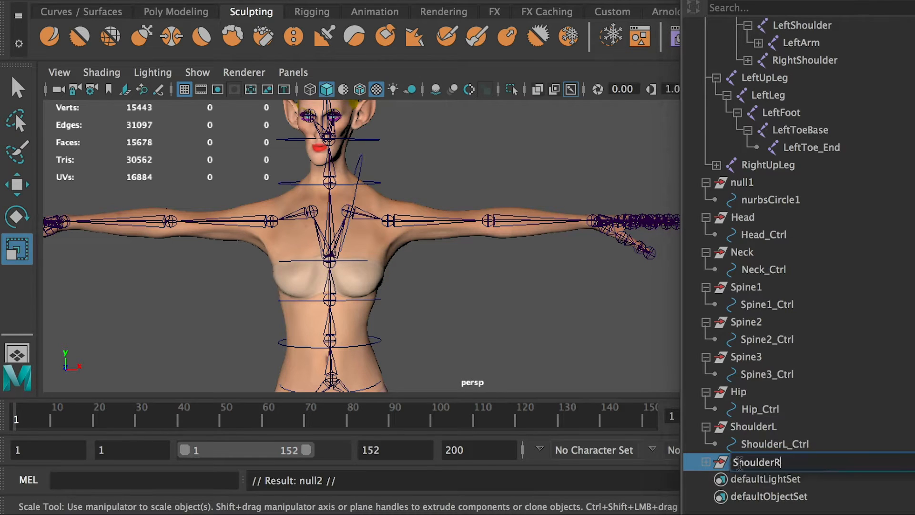
Rename the circle inside the ShoulderR group as ShoulderR_Ctrl.
{"action": "double_click", "coordinate": [760, 470]}
{"action": "key", "text": "ctrl+c"}
{"action": "left_click", "coordinate": [707, 462]}
{"action": "left_click", "coordinate": [757, 477]}
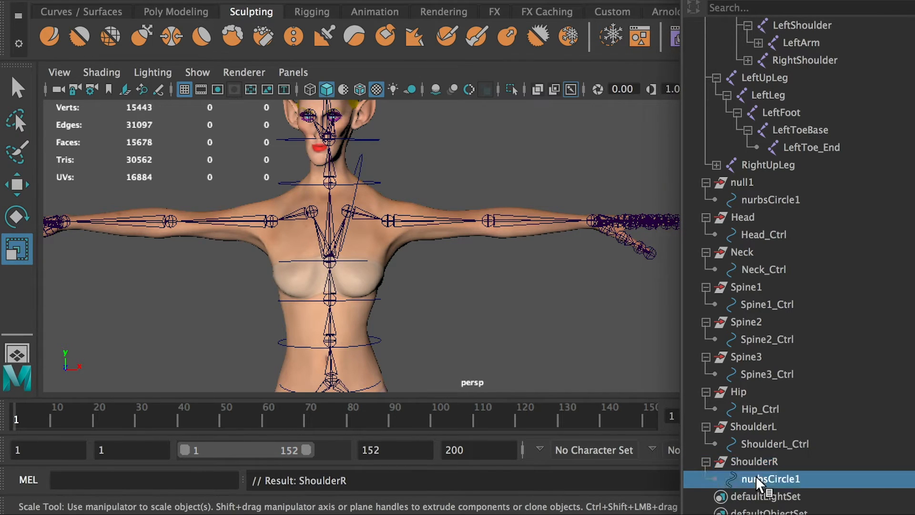
{"action": "double_click", "coordinate": [757, 477]}
{"action": "key", "text": "ctrl+v"}
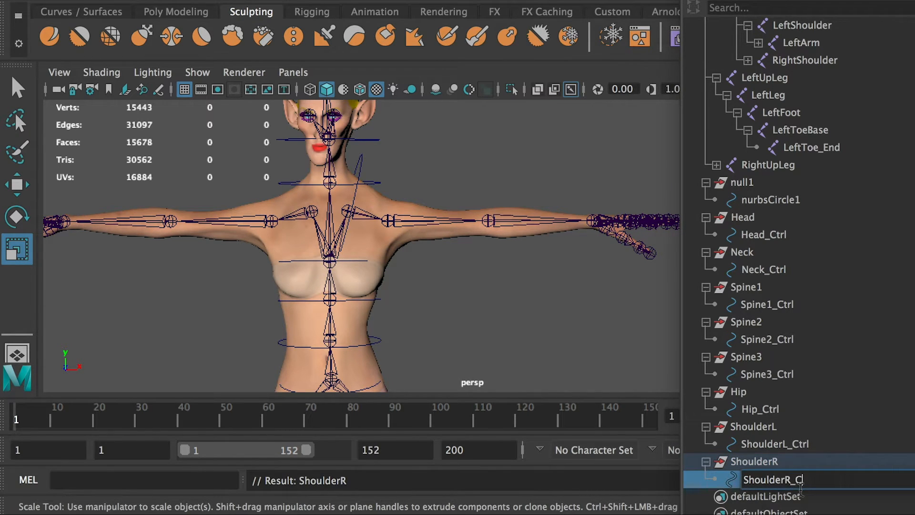
Parent the ShoulderR group to the RightShoulder joint and locate it under that joint in the Outliner.
{"action": "left_click", "coordinate": [772, 463]}
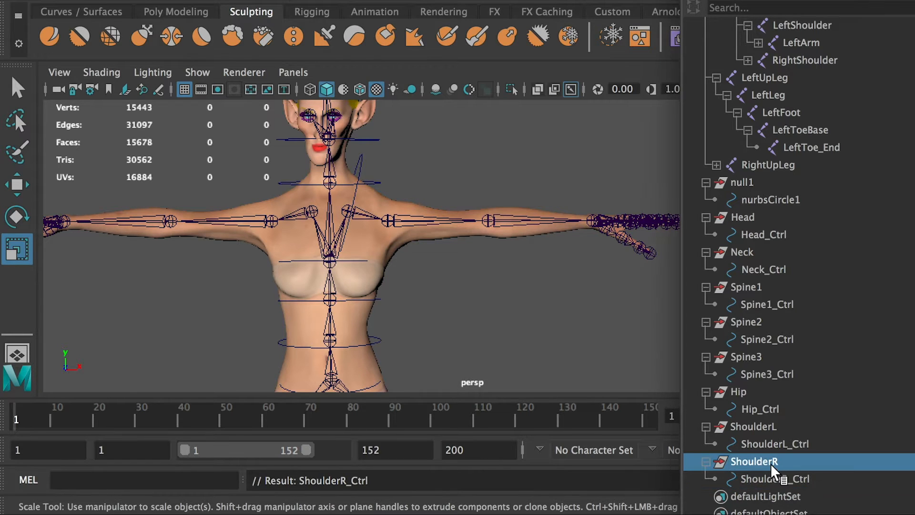
{"action": "left_click", "coordinate": [318, 210], "text": "shift"}
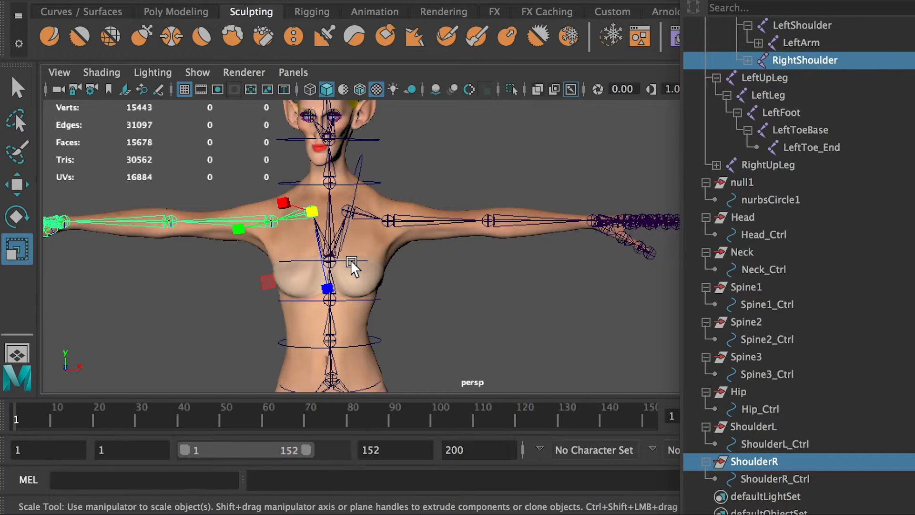
{"action": "left_click", "coordinate": [350, 259]}
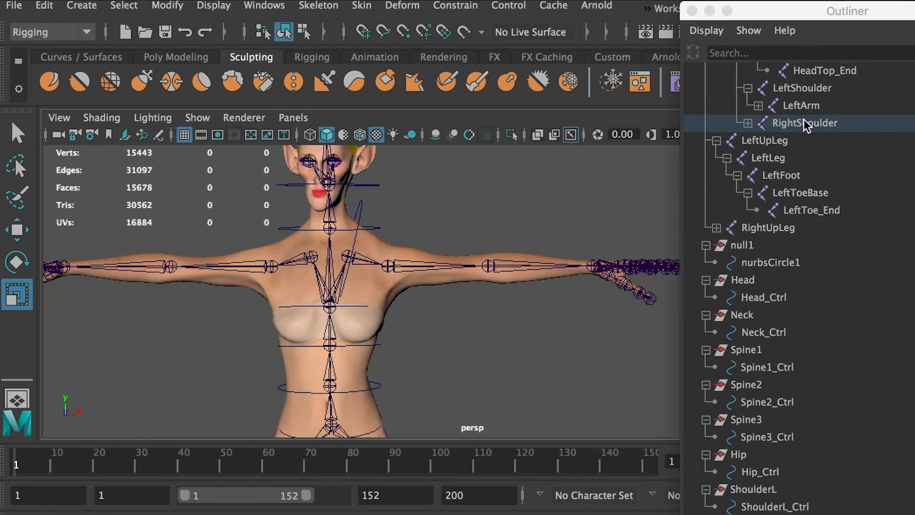
{"action": "middle_click_drag", "start_coordinate": [804, 119], "coordinate": [805, 123]}
Set the ShoulderR group's Translate and Rotate X, Y and Z to 0 so it snaps to the RightShoulder joint.
{"action": "left_click_drag", "start_coordinate": [914, 205], "coordinate": [686, 203]}
{"action": "left_click", "coordinate": [768, 352]}
{"action": "left_click", "coordinate": [775, 284], "text": "shift"}
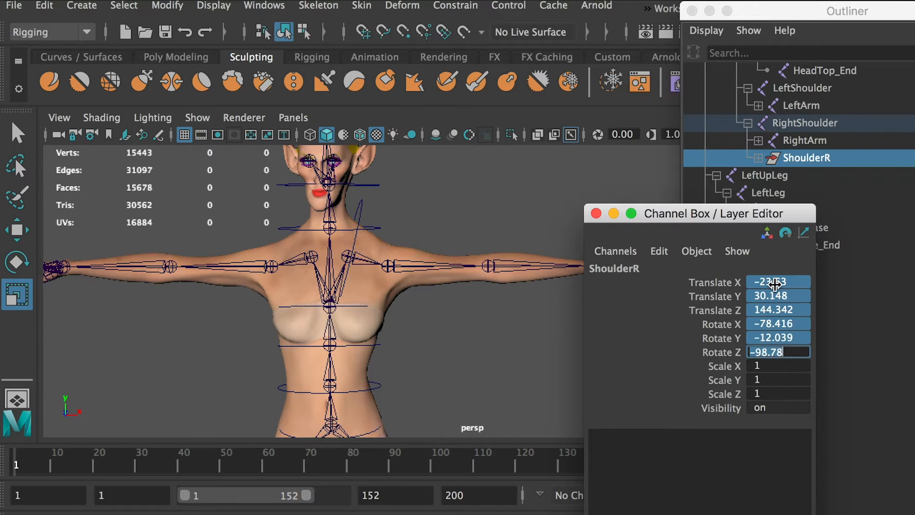
{"action": "type", "text": "0"}
{"action": "key", "text": "Return"}
{"action": "left_click_drag", "start_coordinate": [678, 213], "coordinate": [914, 213]}
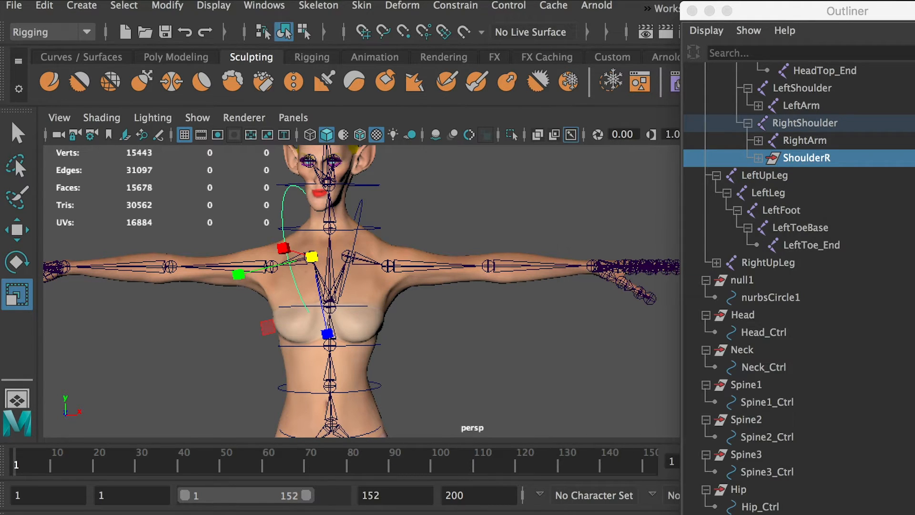
Unparent the ShoulderR group from the RightShoulder joint and expand it in the Outliner.
{"action": "left_click", "coordinate": [805, 164]}
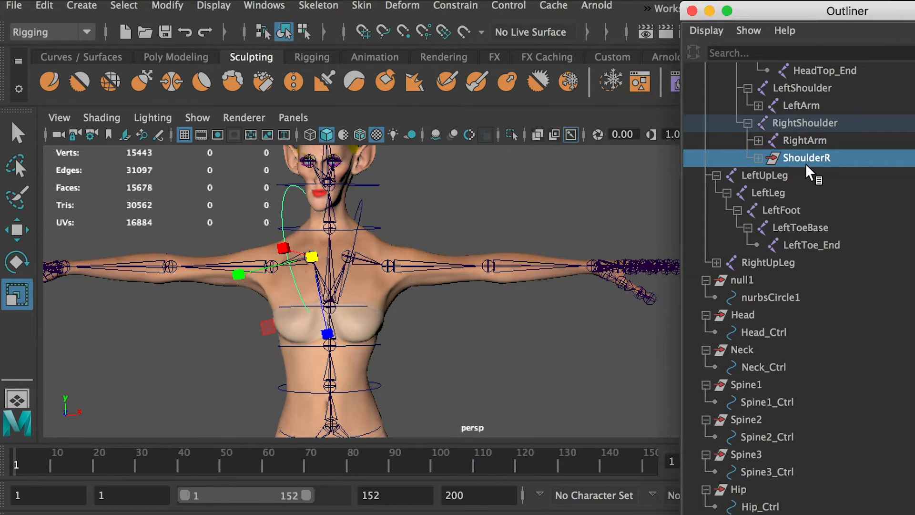
{"action": "key", "text": "shift+p"}
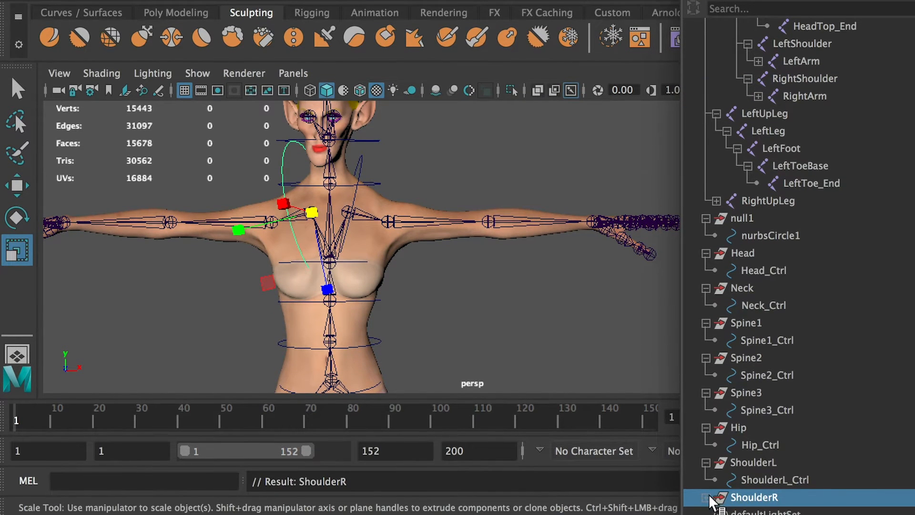
{"action": "scroll", "coordinate": [758, 506], "scroll_direction": "down", "scroll_amount": 1}
Set the Scale X, Y and Z of the ShoulderR_Ctrl circle to 0.8.
{"action": "left_click", "coordinate": [758, 462]}
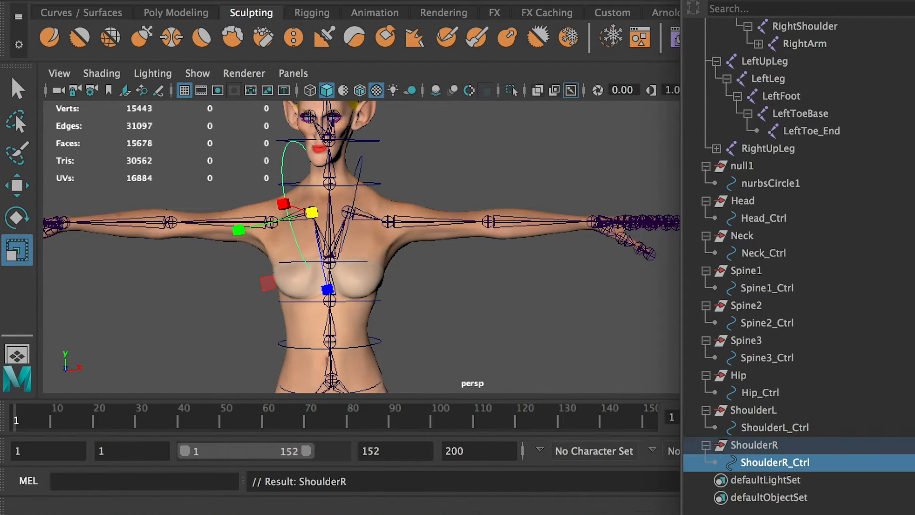
{"action": "left_click_drag", "start_coordinate": [602, 514], "coordinate": [591, 133]}
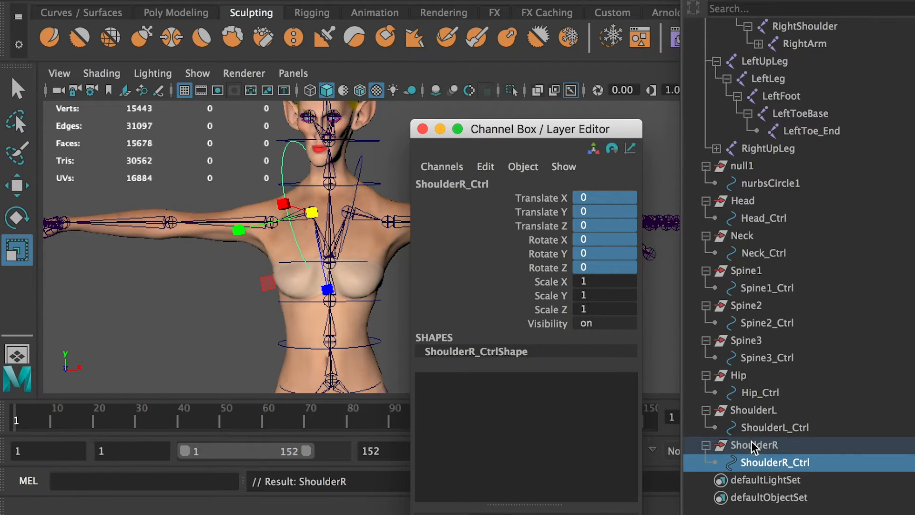
{"action": "left_click", "coordinate": [754, 445]}
{"action": "left_click", "coordinate": [766, 463]}
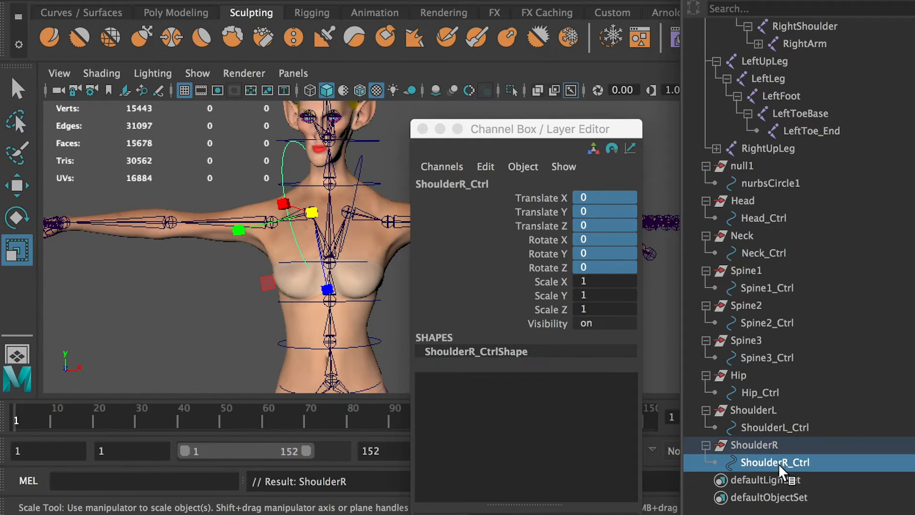
{"action": "left_click", "coordinate": [596, 282]}
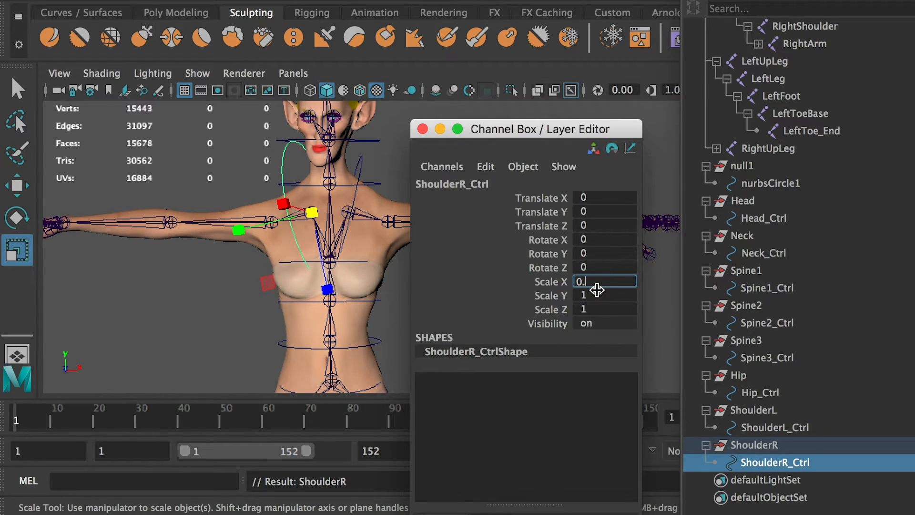
{"action": "left_click_drag", "start_coordinate": [567, 278], "coordinate": [566, 279]}
{"action": "key", "text": "super+c"}
{"action": "left_click", "coordinate": [594, 294]}
{"action": "key", "text": "super+v"}
{"action": "left_click", "coordinate": [589, 309]}
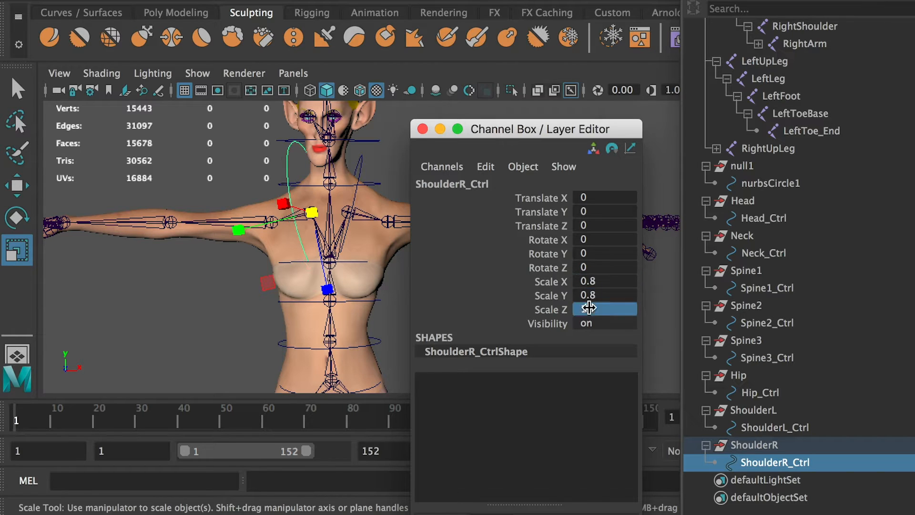
{"action": "key", "text": "super+v"}
{"action": "key", "text": "Return"}
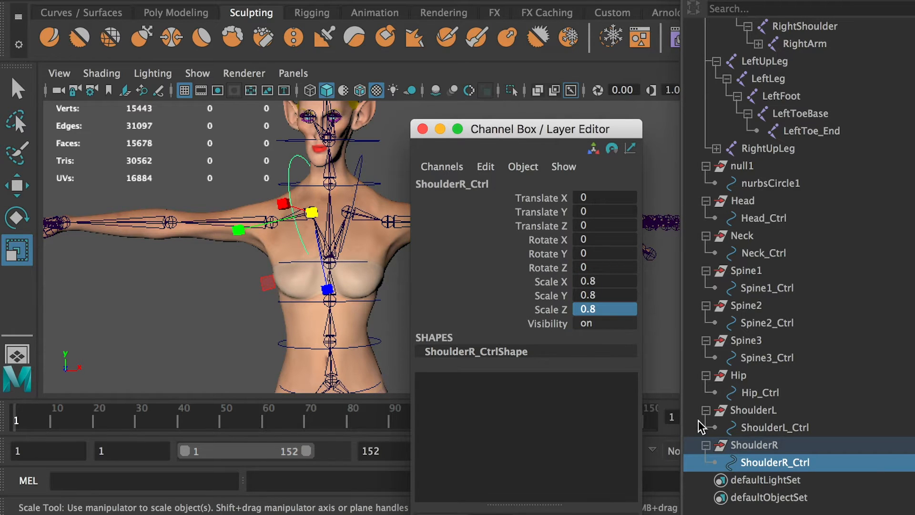
Freeze the transformations of ShoulderR_Ctrl and check the channel values of the circle and its group.
{"action": "left_click", "coordinate": [762, 464]}
{"action": "left_click", "coordinate": [168, 6]}
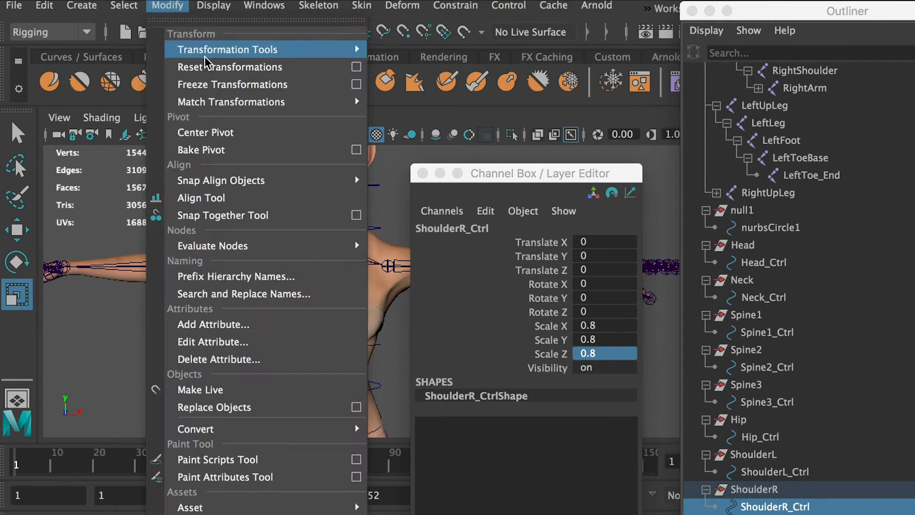
{"action": "left_click", "coordinate": [208, 82]}
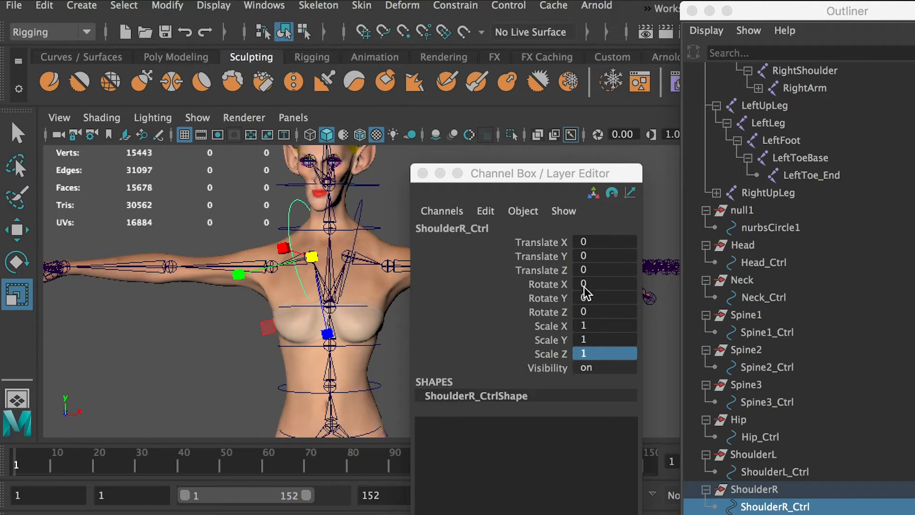
{"action": "left_click", "coordinate": [746, 488]}
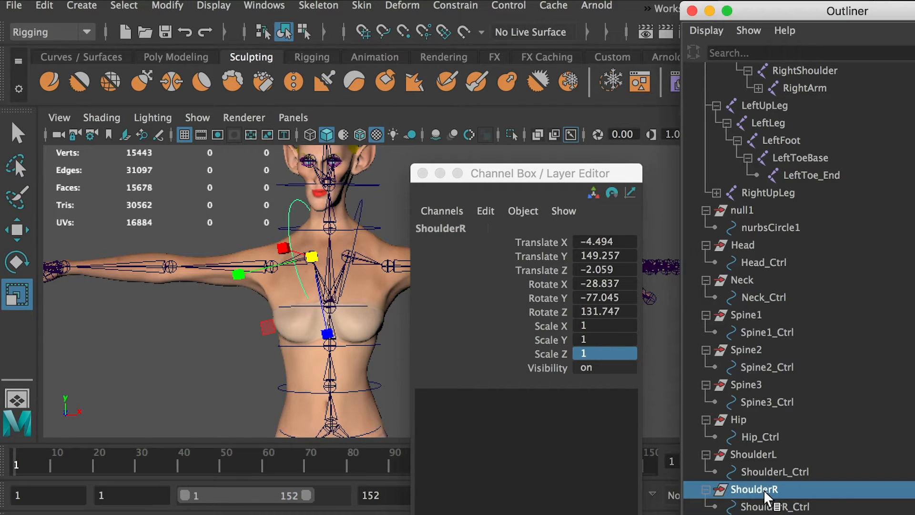
{"action": "left_click", "coordinate": [766, 506]}
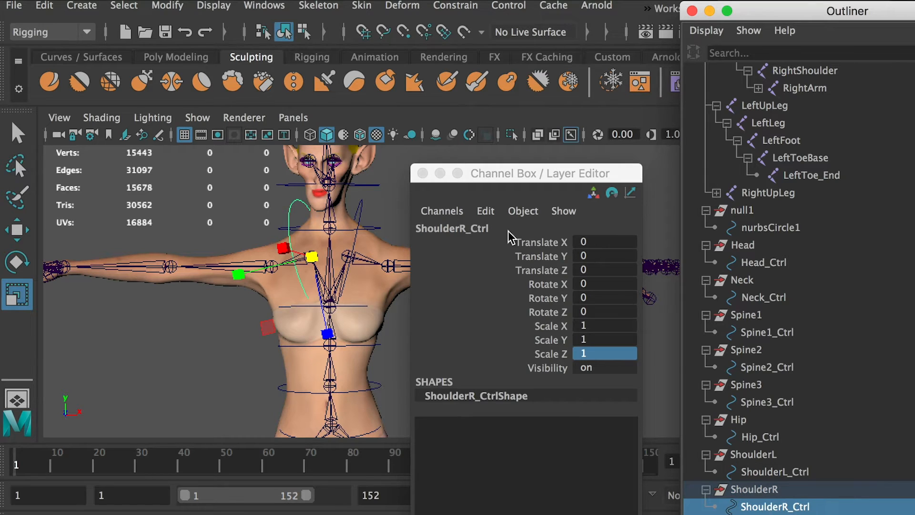
{"action": "left_click_drag", "start_coordinate": [486, 177], "coordinate": [914, 499]}
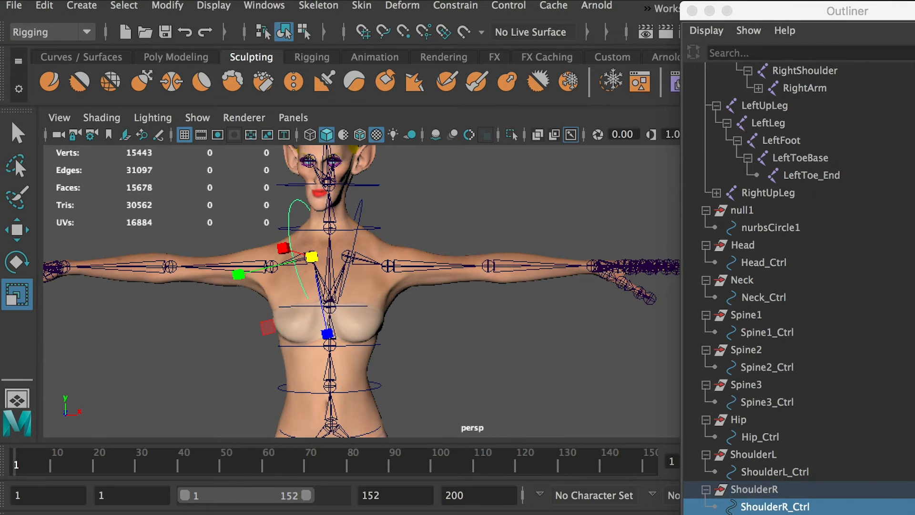
Duplicate the null1 group again and rename the new copy as HandL.
{"action": "left_click", "coordinate": [756, 211]}
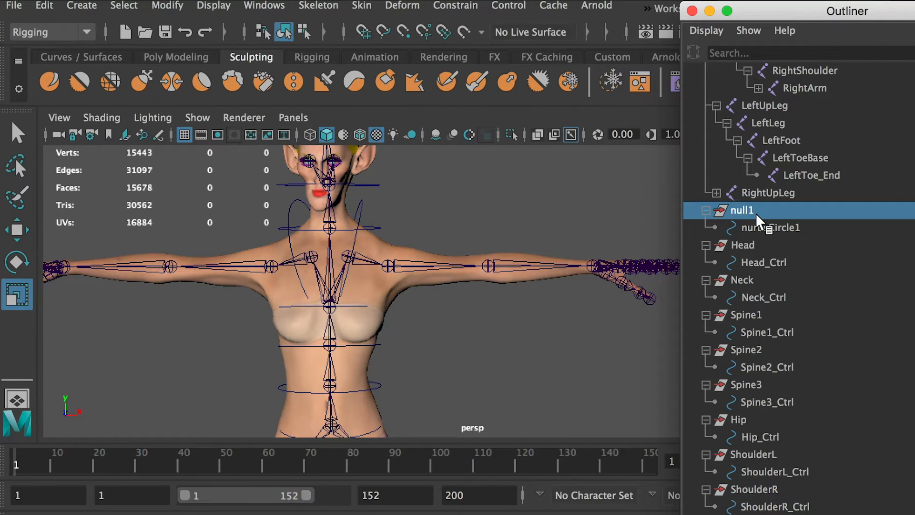
{"action": "key", "text": "ctrl+d"}
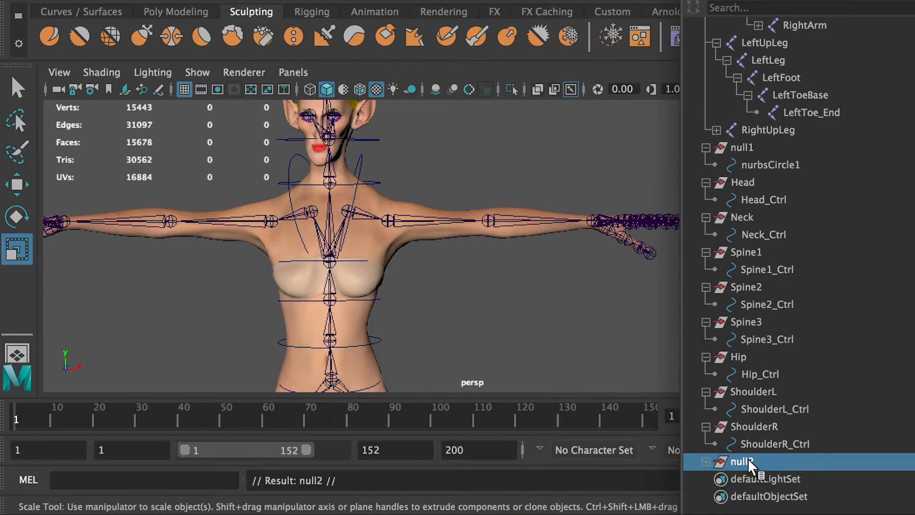
{"action": "double_click", "coordinate": [751, 462]}
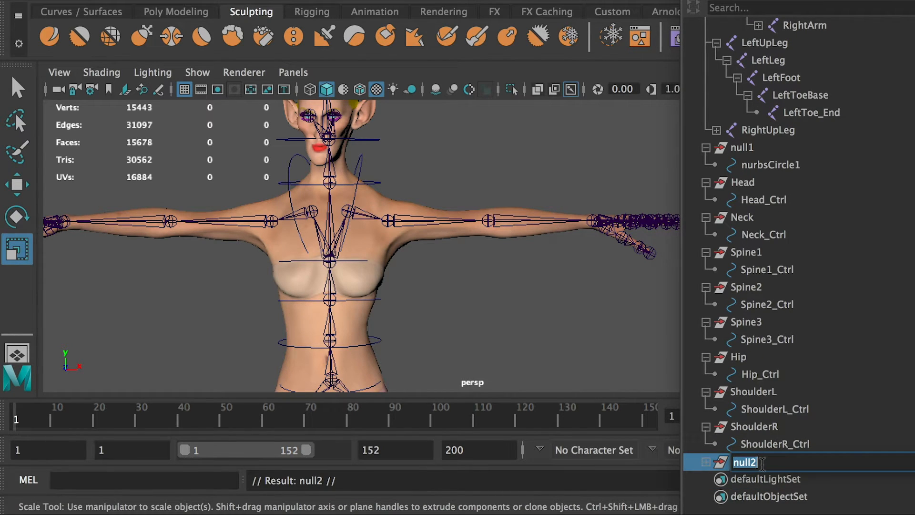
{"action": "type", "text": "HandL"}
Rename the circle inside the HandL group as HandL_Ctrl.
{"action": "double_click", "coordinate": [762, 464]}
{"action": "left_click", "coordinate": [706, 462]}
{"action": "double_click", "coordinate": [768, 479]}
{"action": "key", "text": "ctrl+v"}
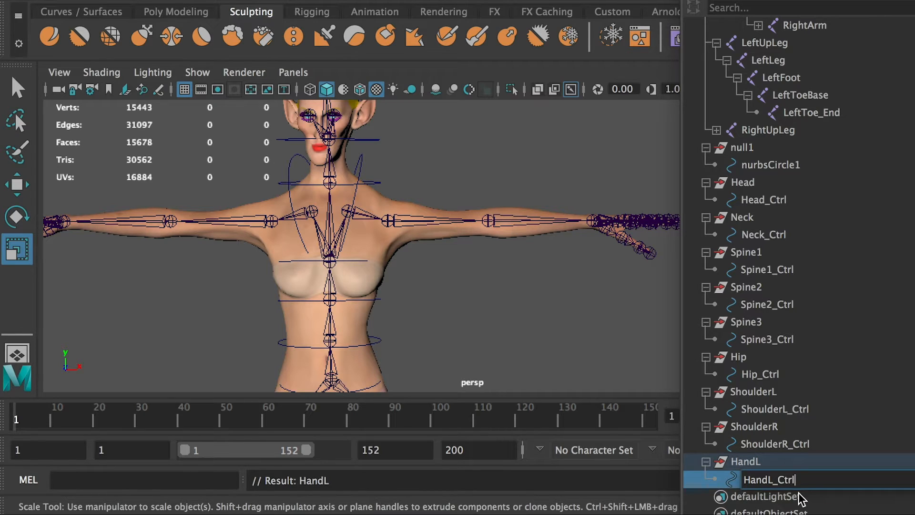
Parent the HandL group to the LeftHand joint at the left wrist and locate it in the Outliner.
{"action": "left_click", "coordinate": [750, 463]}
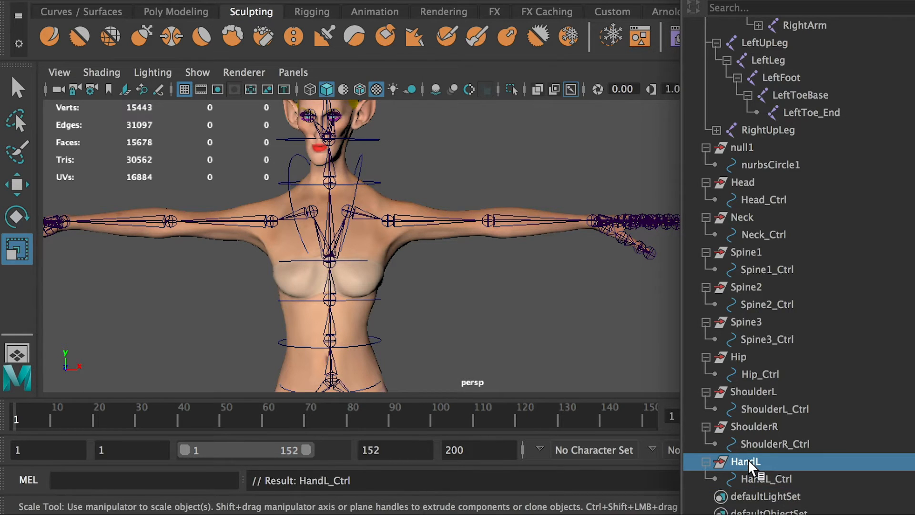
{"action": "left_click", "coordinate": [592, 220], "text": "shift"}
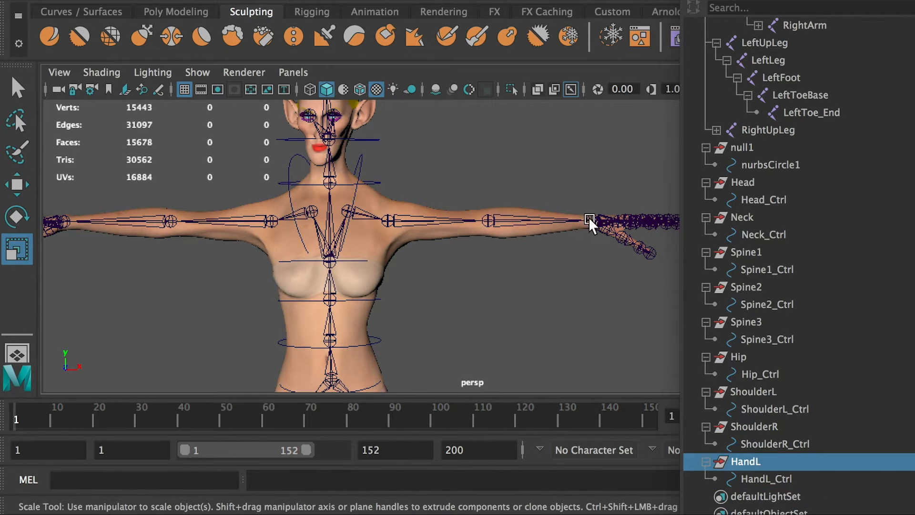
{"action": "key", "text": "p"}
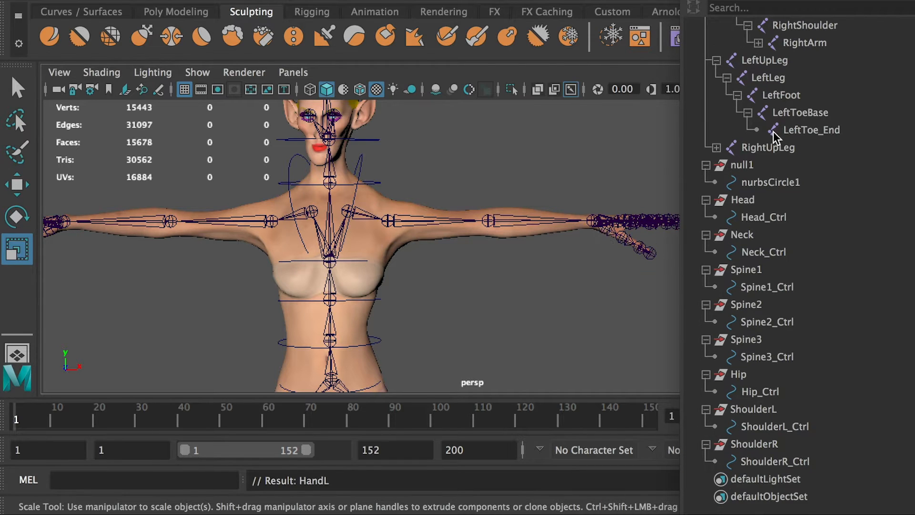
{"action": "scroll", "coordinate": [780, 138], "scroll_direction": "up", "scroll_amount": 3}
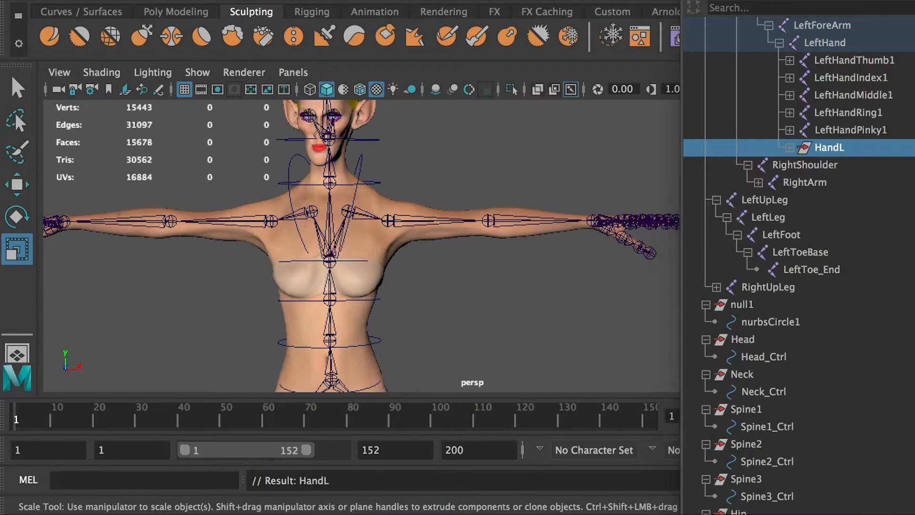
Set the Translate X, Y, Z and Rotate X, Y, Z channels of the HandL group to 0.
{"action": "key", "text": "ctrl+a"}
{"action": "left_click", "coordinate": [798, 328]}
{"action": "left_click", "coordinate": [803, 257], "text": "shift"}
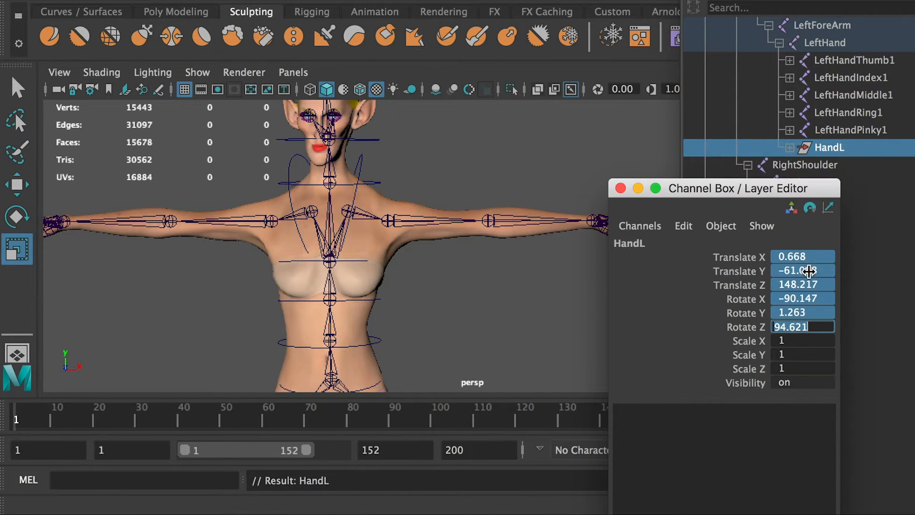
{"action": "type", "text": "0"}
{"action": "key", "text": "Return"}
{"action": "left_click_drag", "start_coordinate": [736, 186], "coordinate": [914, 194]}
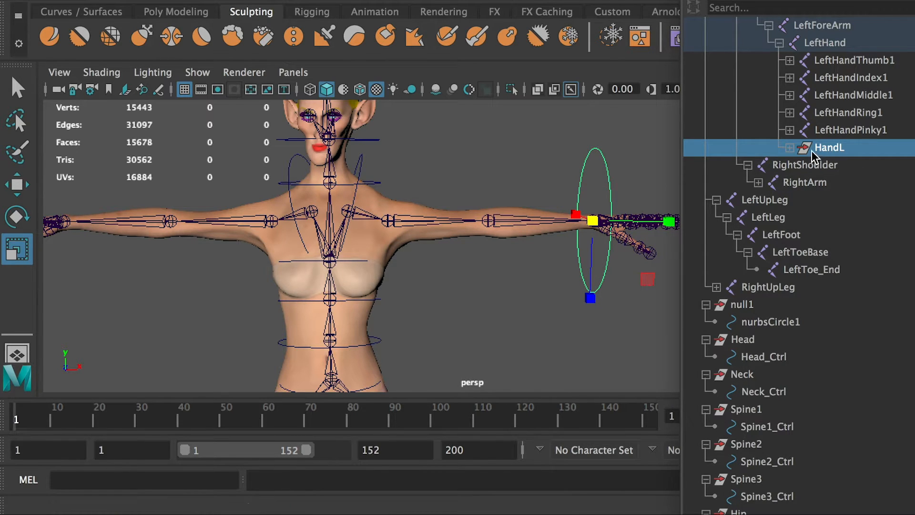
Unparent the HandL group from the LeftHand joint and expand it in the Outliner.
{"action": "key", "text": "shift+p"}
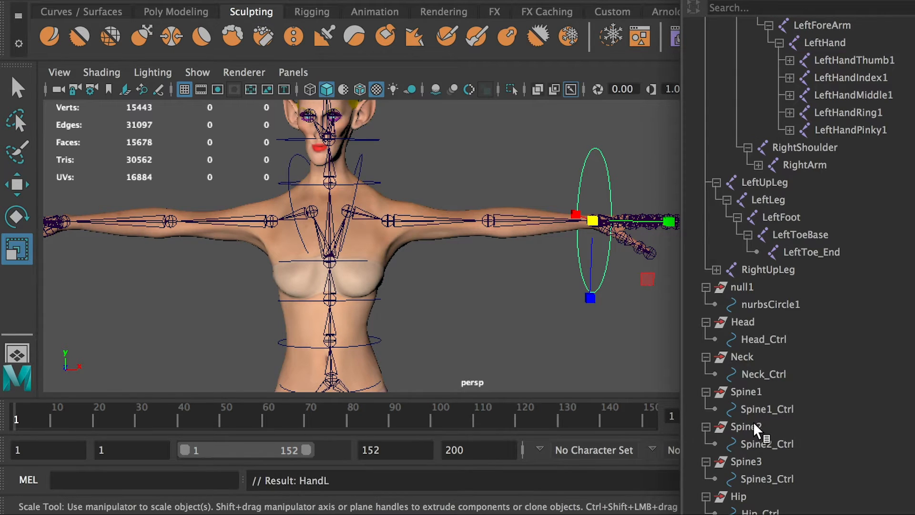
{"action": "scroll", "coordinate": [759, 423], "scroll_direction": "down", "scroll_amount": 3}
{"action": "left_click", "coordinate": [706, 462]}
Scale the HandL_Ctrl circle down to 0.6 in X, Y and Z.
{"action": "left_click", "coordinate": [752, 477]}
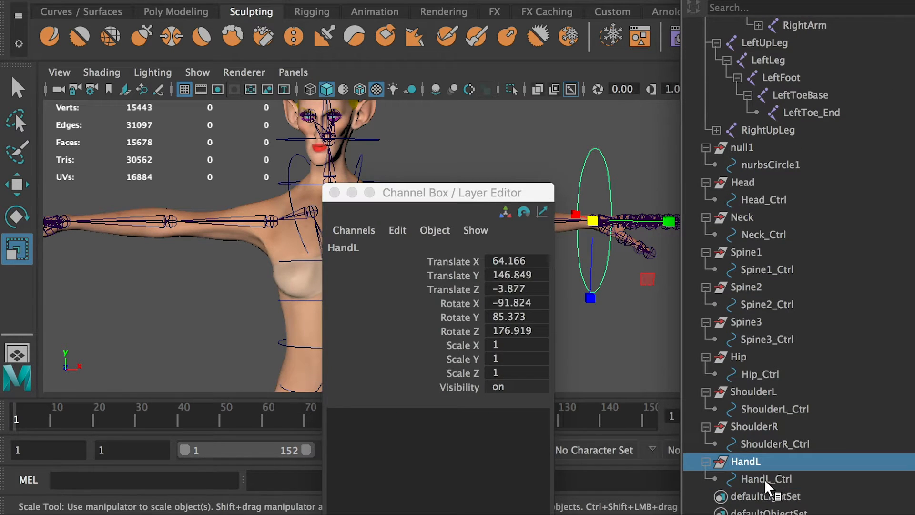
{"action": "left_click", "coordinate": [767, 479]}
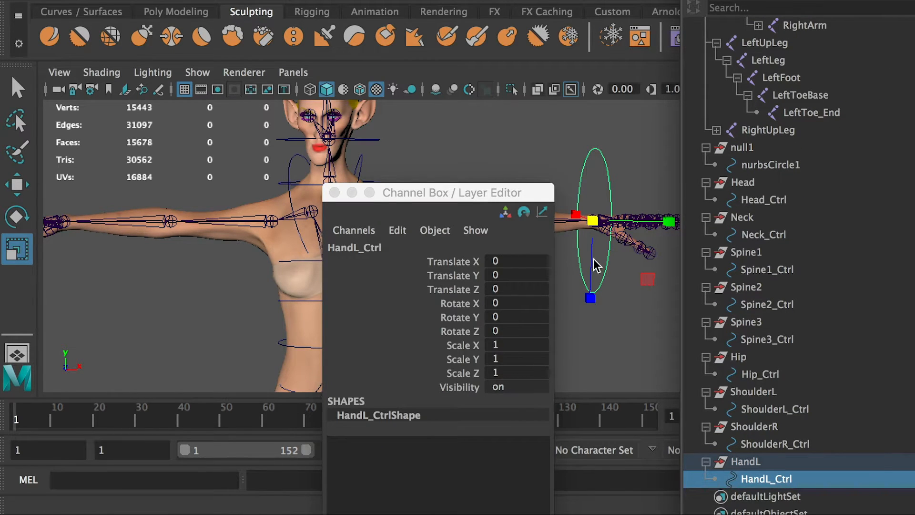
{"action": "left_click_drag", "start_coordinate": [595, 219], "coordinate": [552, 241]}
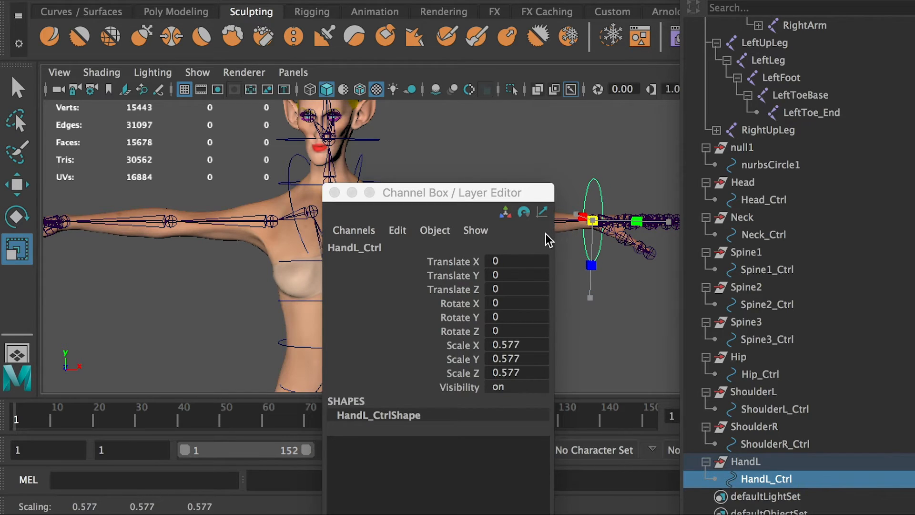
{"action": "left_click", "coordinate": [515, 345]}
{"action": "type", "text": "0."}
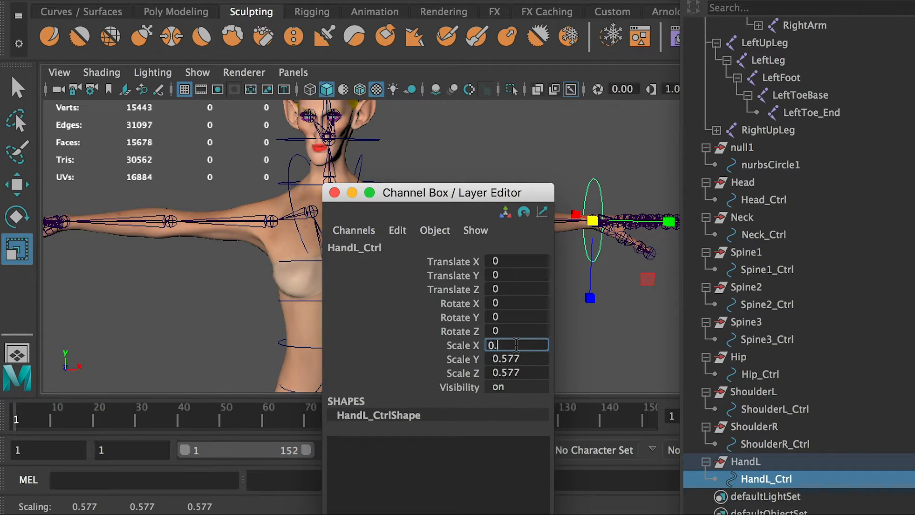
{"action": "left_click_drag", "start_coordinate": [523, 347], "coordinate": [483, 354]}
{"action": "key", "text": "super+c"}
{"action": "left_click", "coordinate": [506, 360]}
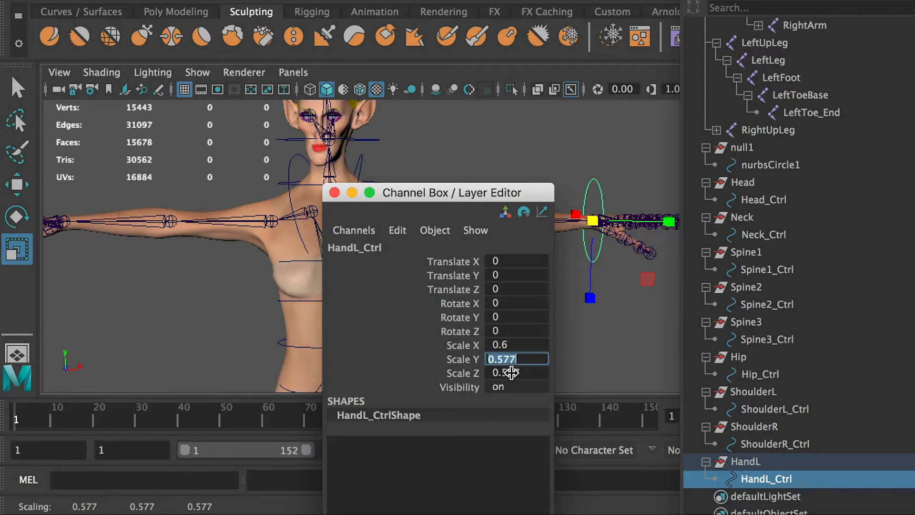
{"action": "key", "text": "super+v"}
{"action": "left_click", "coordinate": [515, 373]}
{"action": "key", "text": "super+v"}
{"action": "key", "text": "Return"}
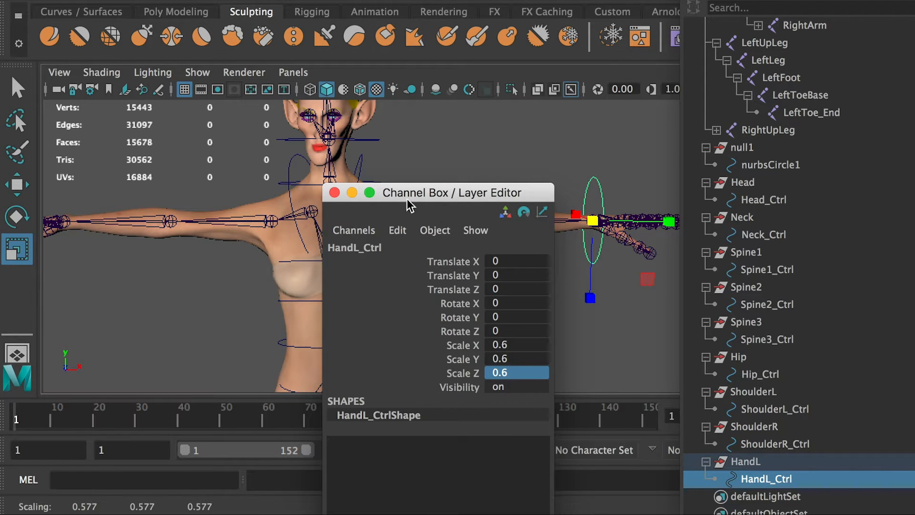
Freeze the transformations of HandL_Ctrl and check its channel values.
{"action": "left_click", "coordinate": [751, 466]}
{"action": "left_click", "coordinate": [758, 480]}
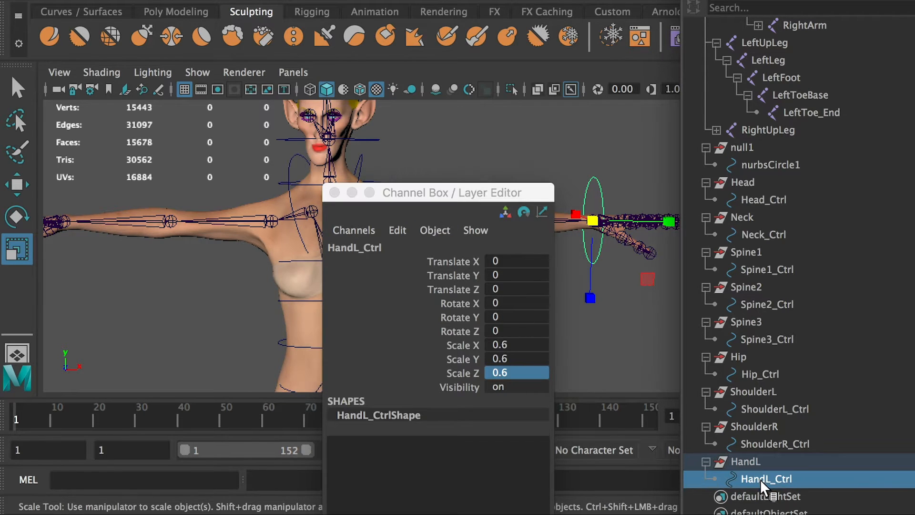
{"action": "left_click", "coordinate": [162, 5]}
{"action": "left_click", "coordinate": [198, 82]}
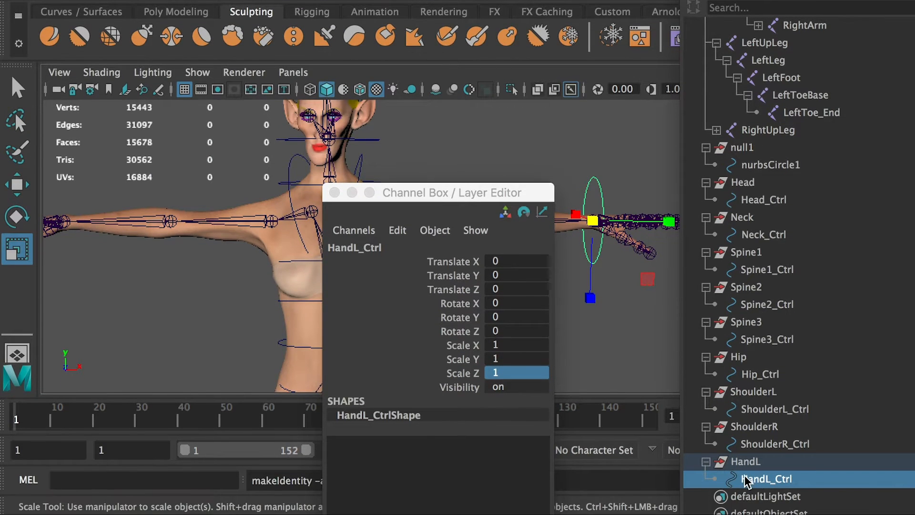
{"action": "left_click", "coordinate": [748, 507]}
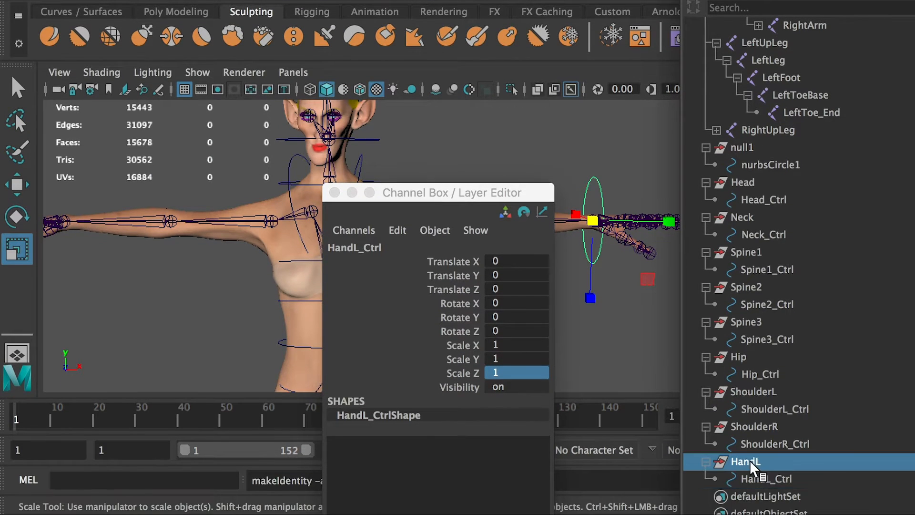
{"action": "left_click", "coordinate": [753, 479]}
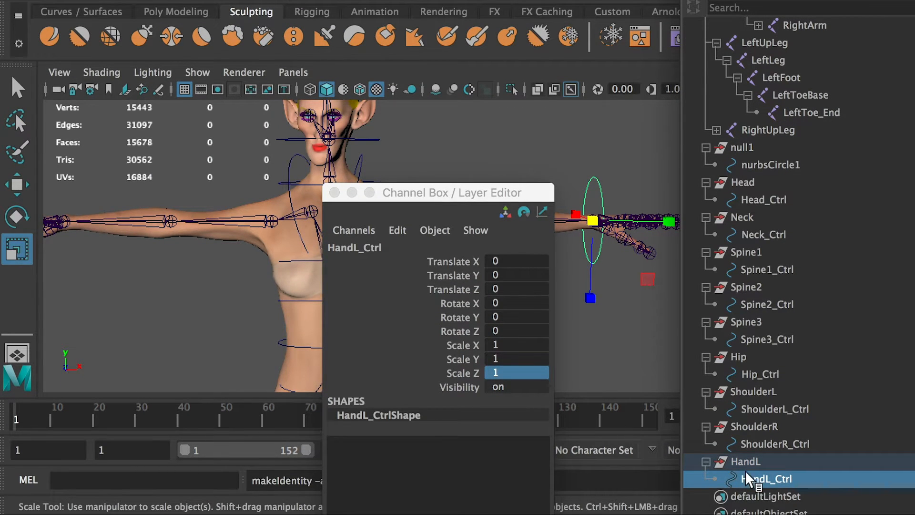
{"action": "left_click_drag", "start_coordinate": [380, 188], "coordinate": [443, 514]}
Duplicate the HandL group, rename the copy as HandR and expand it.
{"action": "left_click", "coordinate": [738, 457]}
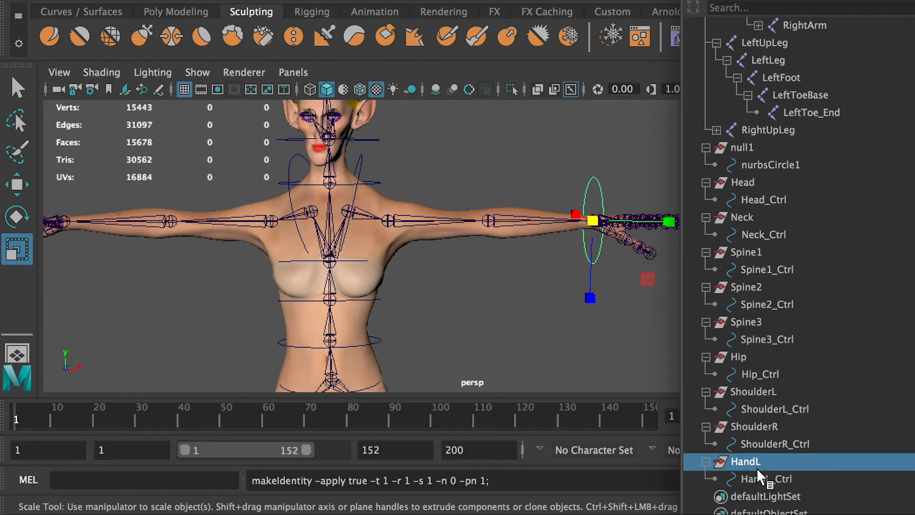
{"action": "key", "text": "ctrl+d"}
{"action": "double_click", "coordinate": [769, 500]}
{"action": "left_click", "coordinate": [769, 501]}
{"action": "key", "text": "BackSpace"}
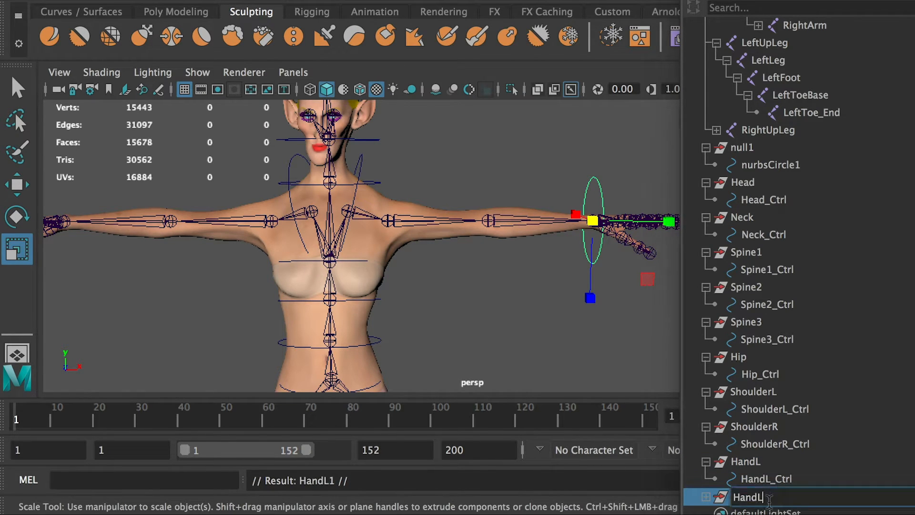
{"action": "left_click", "coordinate": [706, 497]}
{"action": "scroll", "coordinate": [797, 497], "scroll_direction": "down", "scroll_amount": 3}
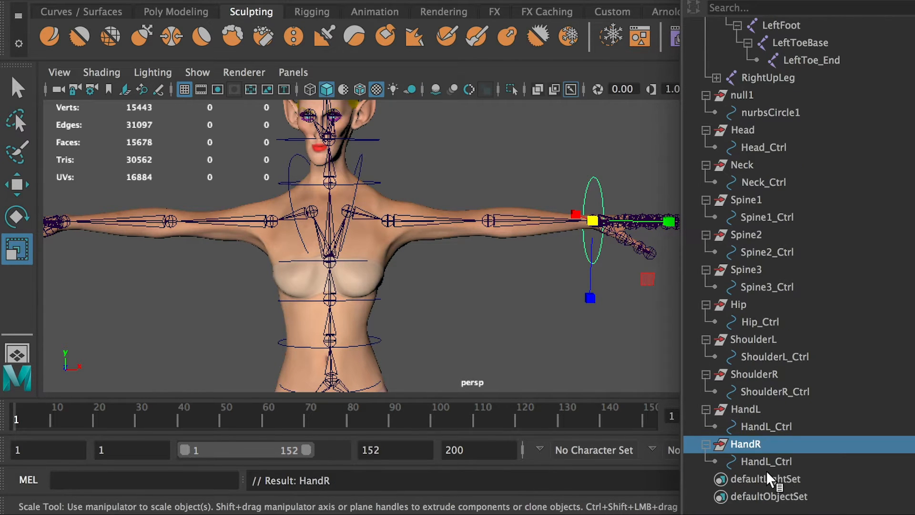
Rename the circle inside the HandR group as HandR_Ctrl.
{"action": "double_click", "coordinate": [762, 461]}
{"action": "left_click", "coordinate": [773, 462]}
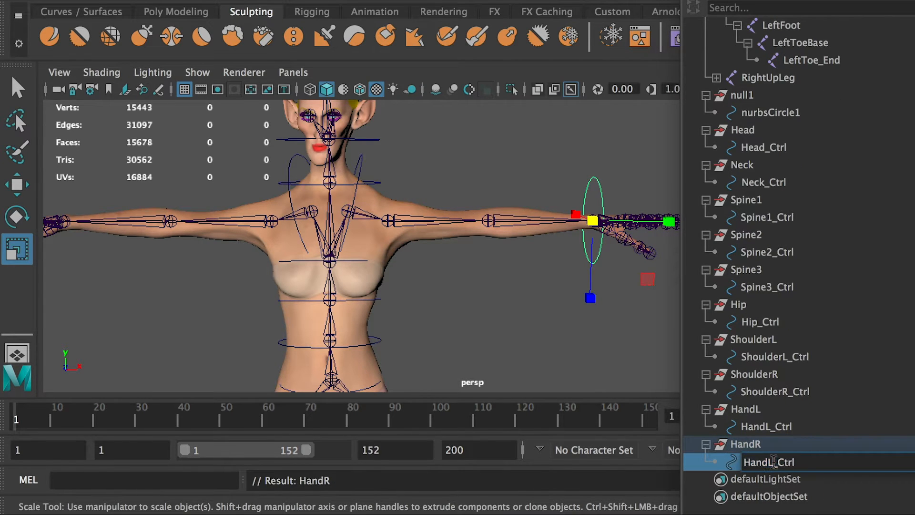
{"action": "key", "text": "BackSpace"}
{"action": "type", "text": "R"}
Parent the HandR group to the RightHand joint at the right wrist.
{"action": "left_click", "coordinate": [747, 448]}
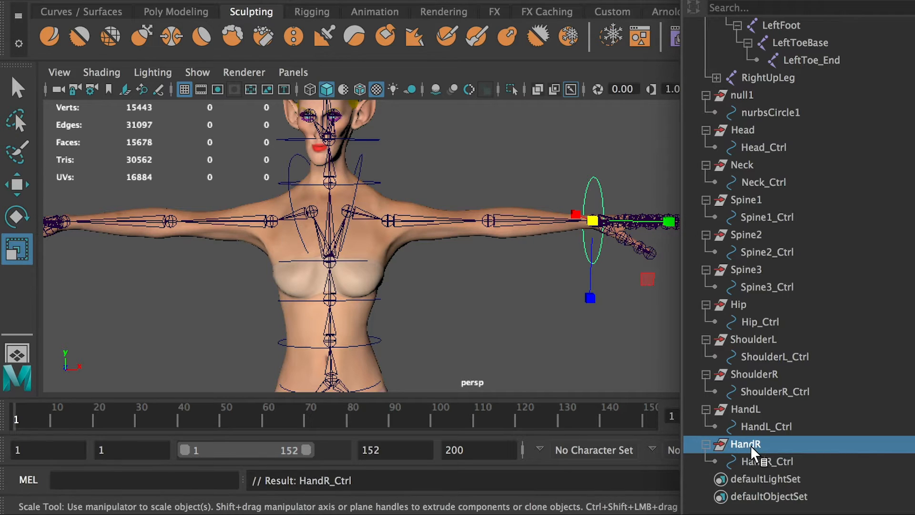
{"action": "left_click_drag", "start_coordinate": [276, 287], "coordinate": [461, 296], "text": "alt"}
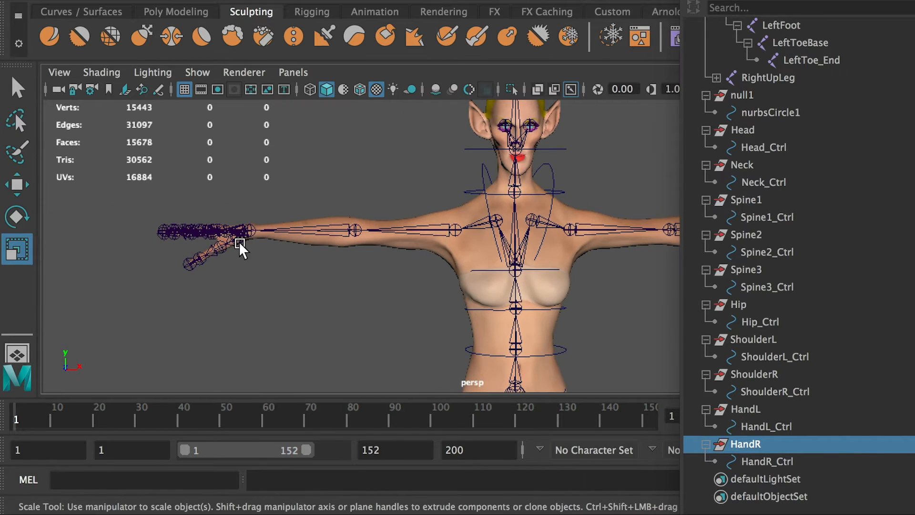
{"action": "left_click", "coordinate": [253, 232]}
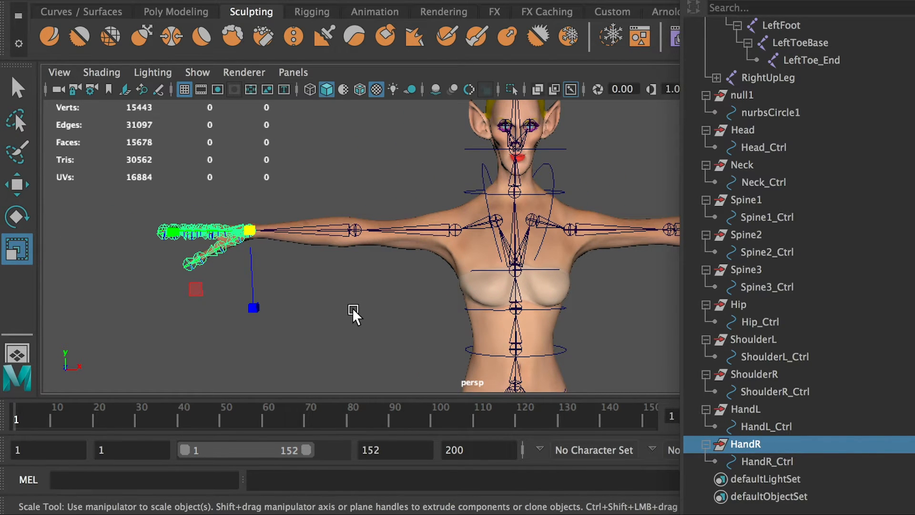
{"action": "key", "text": "p"}
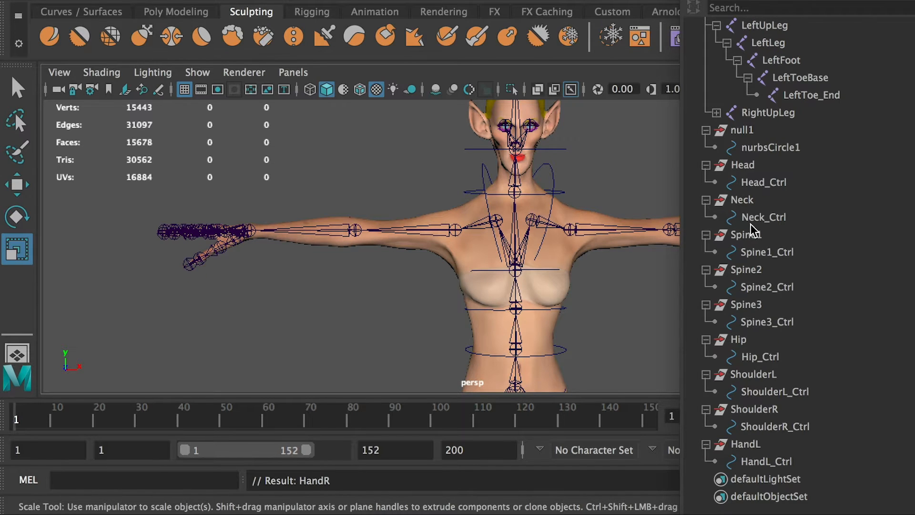
Set the Translate X, Y, Z and Rotate X, Y, Z channels of the HandR group under RightHand to 0.
{"action": "scroll", "coordinate": [767, 135], "scroll_direction": "up", "scroll_amount": 3}
{"action": "left_click", "coordinate": [828, 131]}
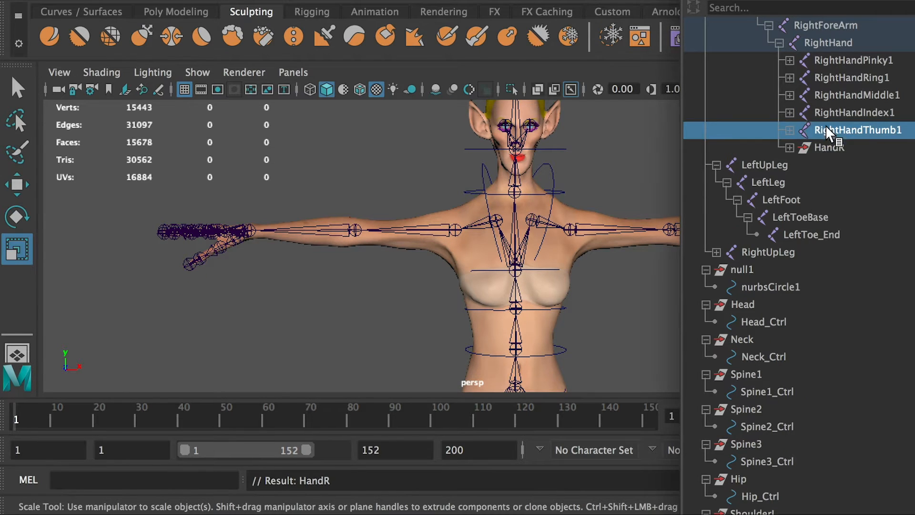
{"action": "left_click", "coordinate": [832, 150]}
{"action": "left_click_drag", "start_coordinate": [914, 219], "coordinate": [598, 200]}
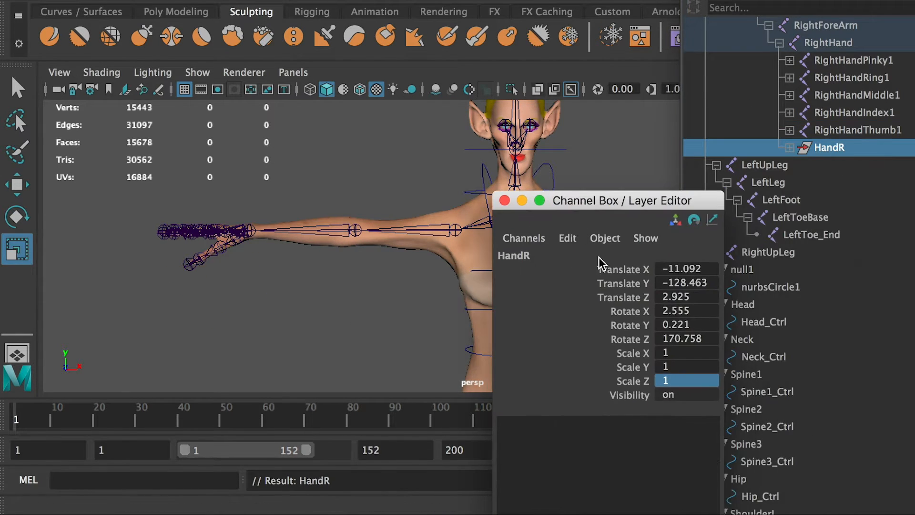
{"action": "left_click", "coordinate": [685, 340]}
{"action": "left_click", "coordinate": [688, 265], "text": "shift"}
{"action": "type", "text": "0"}
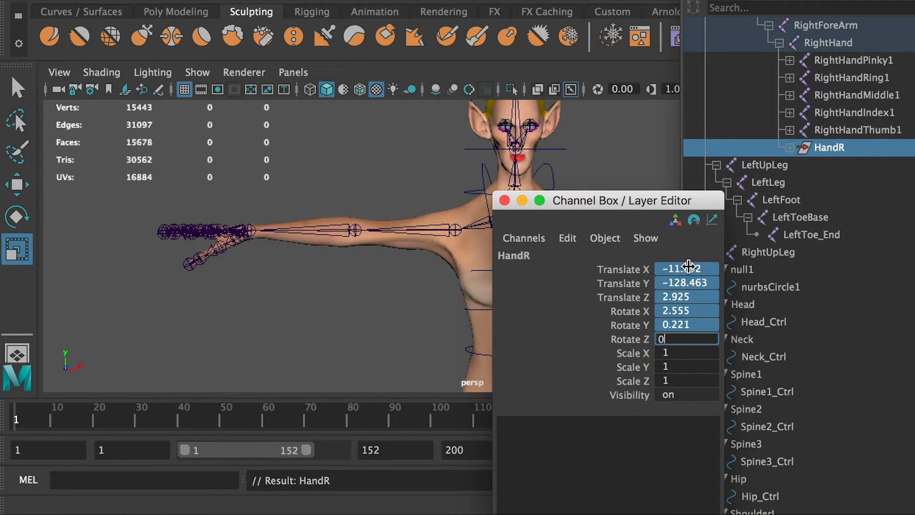
{"action": "key", "text": "Return"}
{"action": "left_click_drag", "start_coordinate": [614, 206], "coordinate": [914, 282]}
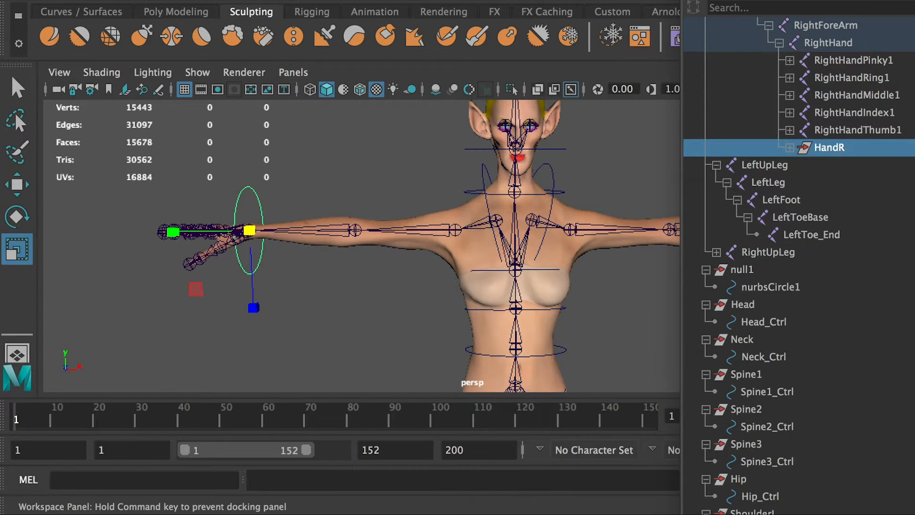
Move the HandR group out of the RightHand joint to the top level of the hierarchy and expand it.
{"action": "left_click", "coordinate": [820, 129]}
{"action": "left_click", "coordinate": [825, 146]}
{"action": "middle_click_drag", "start_coordinate": [828, 151], "coordinate": [770, 147]}
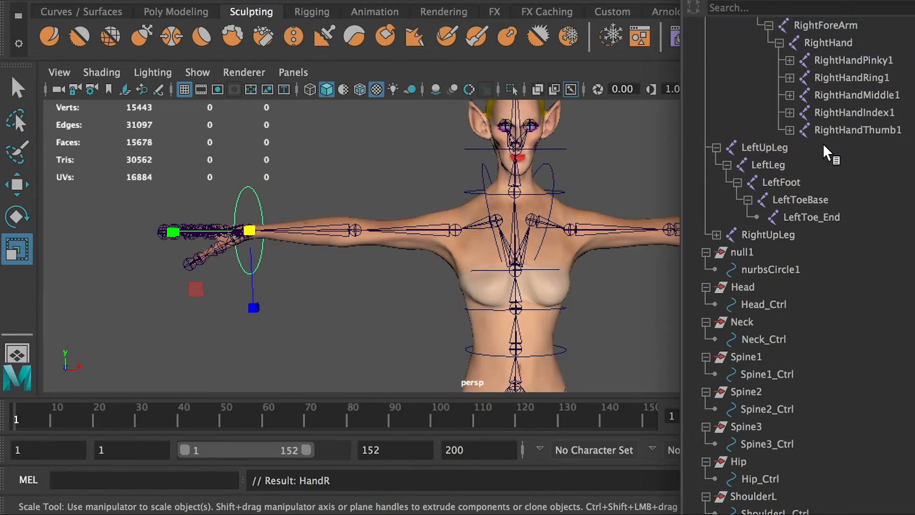
{"action": "scroll", "coordinate": [782, 371], "scroll_direction": "down", "scroll_amount": 4}
{"action": "left_click", "coordinate": [706, 462]}
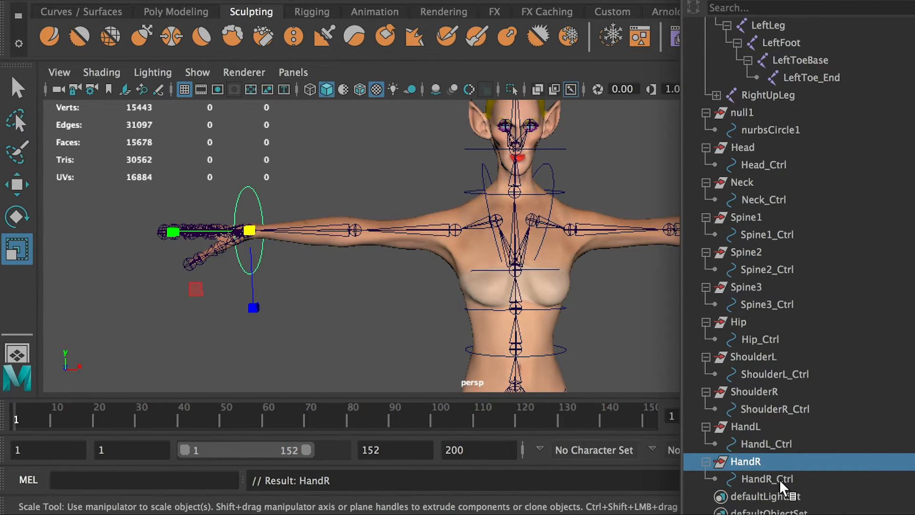
Check the channel values of the HandR group and its HandR_Ctrl circle.
{"action": "left_click", "coordinate": [780, 481]}
{"action": "left_click", "coordinate": [753, 463]}
{"action": "left_click_drag", "start_coordinate": [914, 305], "coordinate": [512, 223]}
{"action": "left_click", "coordinate": [761, 478]}
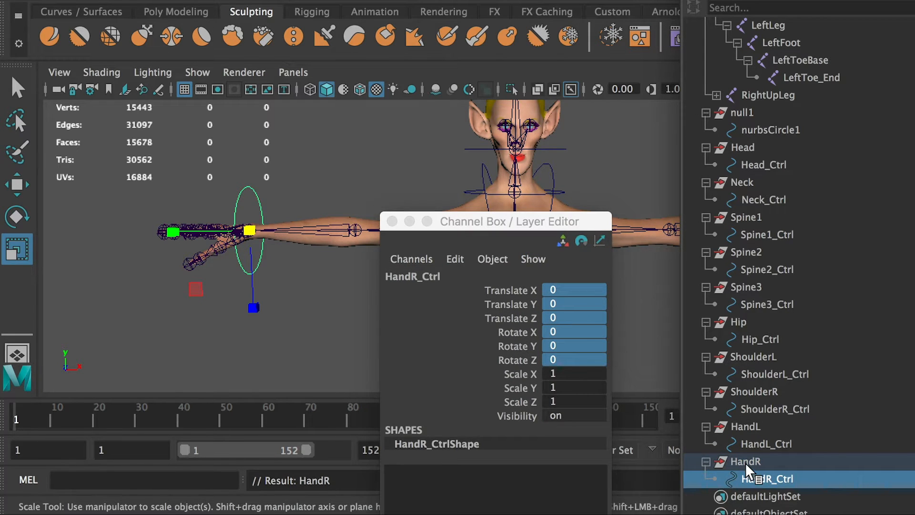
{"action": "left_click_drag", "start_coordinate": [750, 462], "coordinate": [766, 479]}
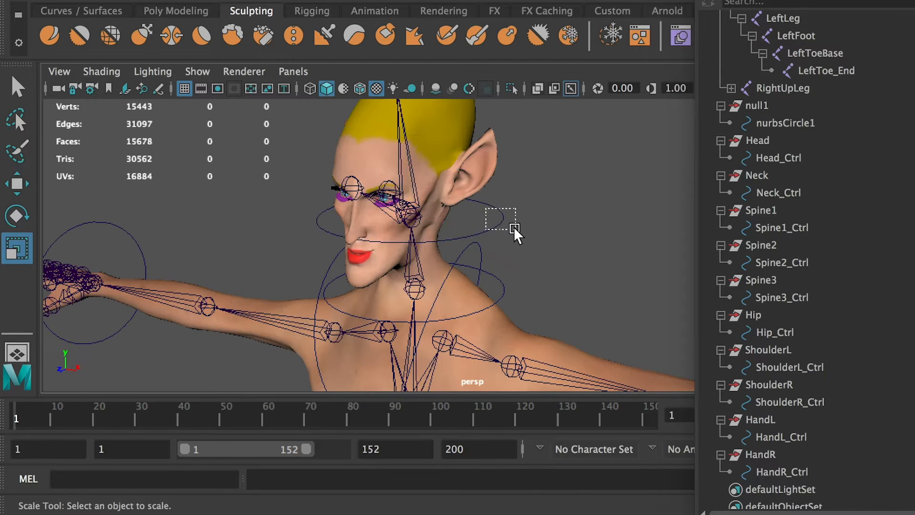
Select the Head_Ctrl circle around the head and add the Head joint to the selection.
{"action": "left_click", "coordinate": [515, 224]}
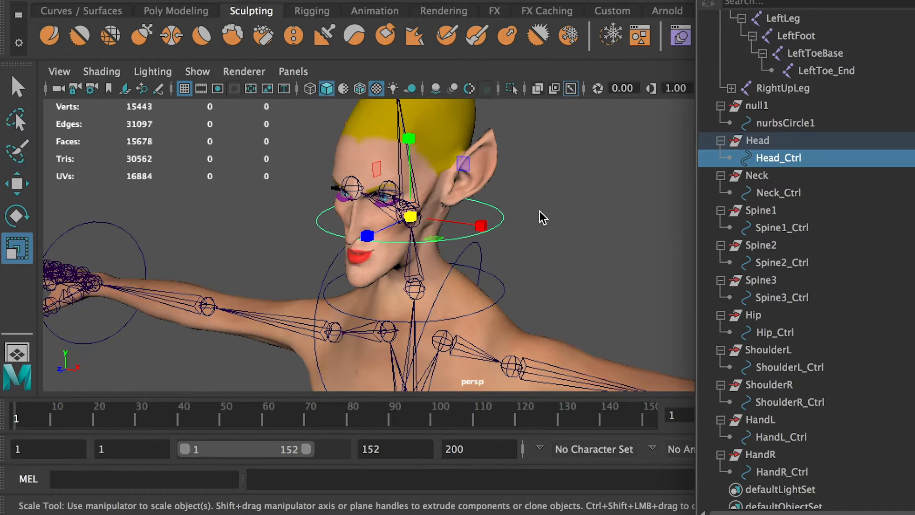
{"action": "left_click_drag", "start_coordinate": [541, 217], "coordinate": [494, 216], "text": "alt"}
{"action": "key", "text": "q"}
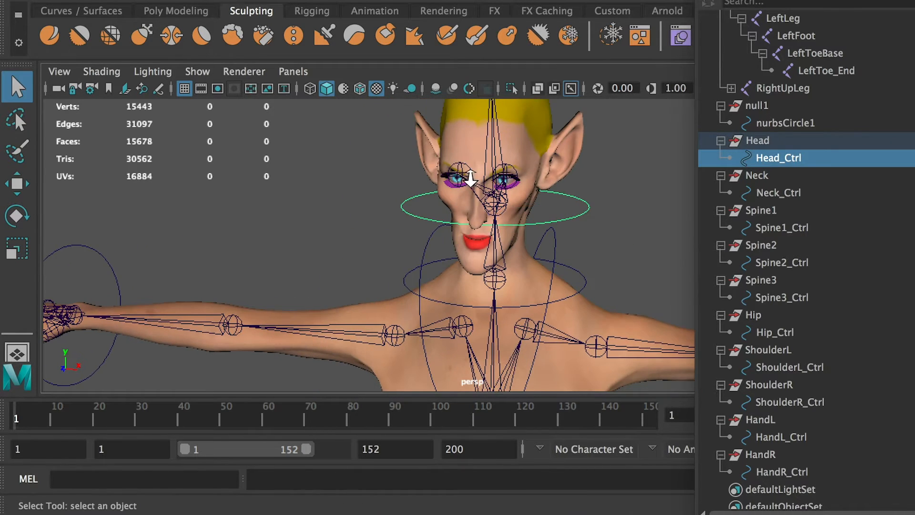
{"action": "right_click_drag", "start_coordinate": [467, 176], "coordinate": [558, 219], "text": "alt"}
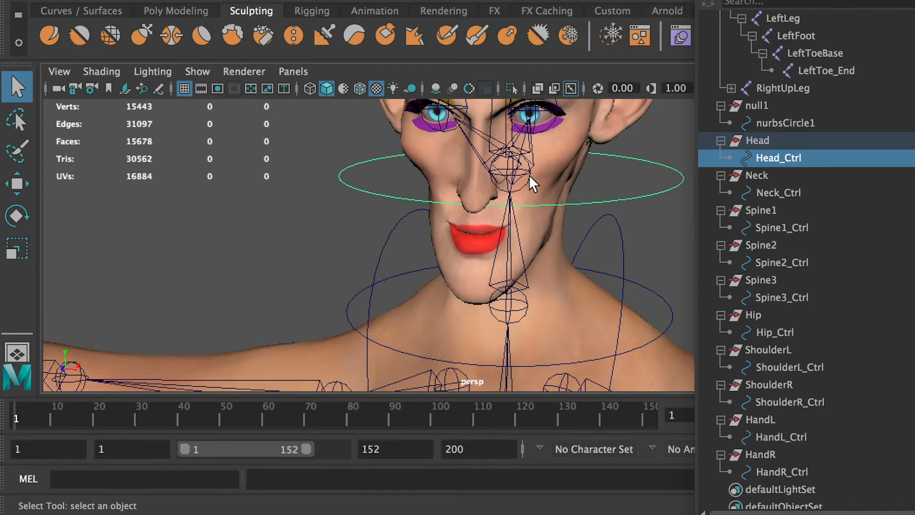
{"action": "left_click", "coordinate": [532, 180], "text": "shift"}
{"action": "scroll", "coordinate": [863, 158], "scroll_direction": "up", "scroll_amount": 3}
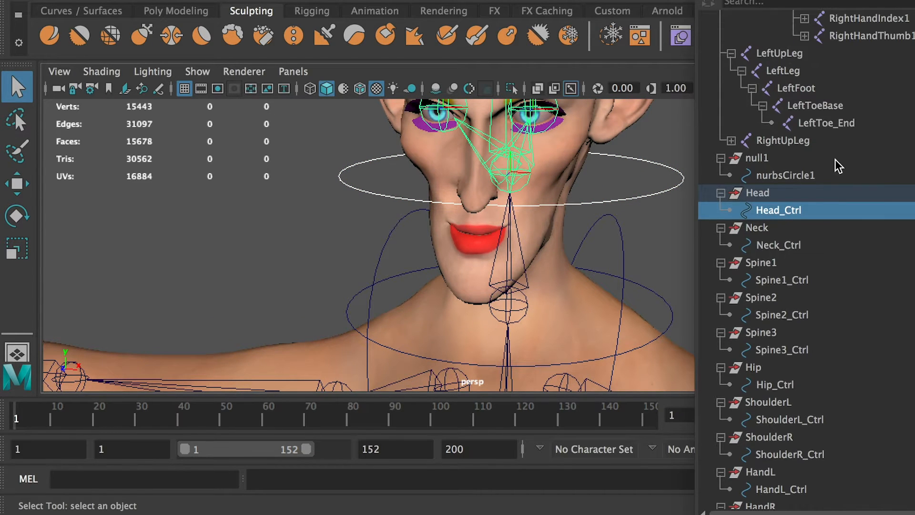
{"action": "key", "text": "f"}
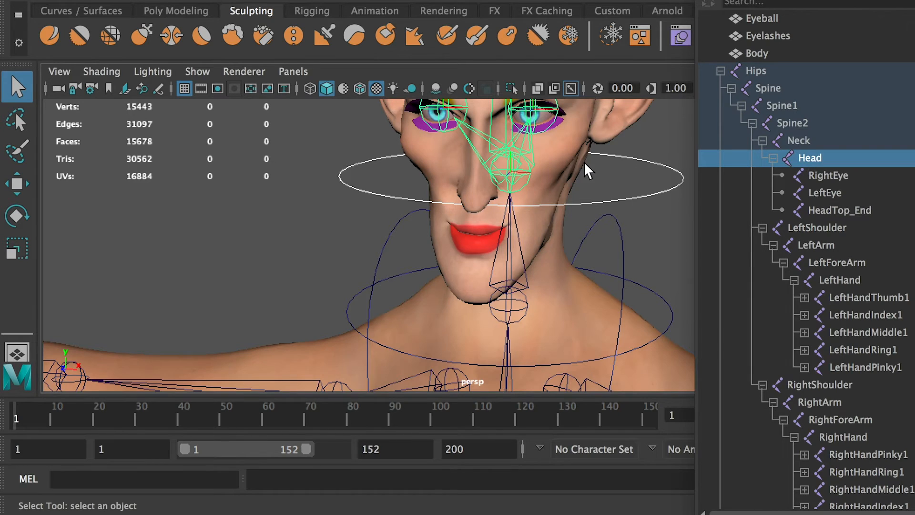
{"action": "scroll", "coordinate": [587, 170], "scroll_direction": "down", "scroll_amount": 4}
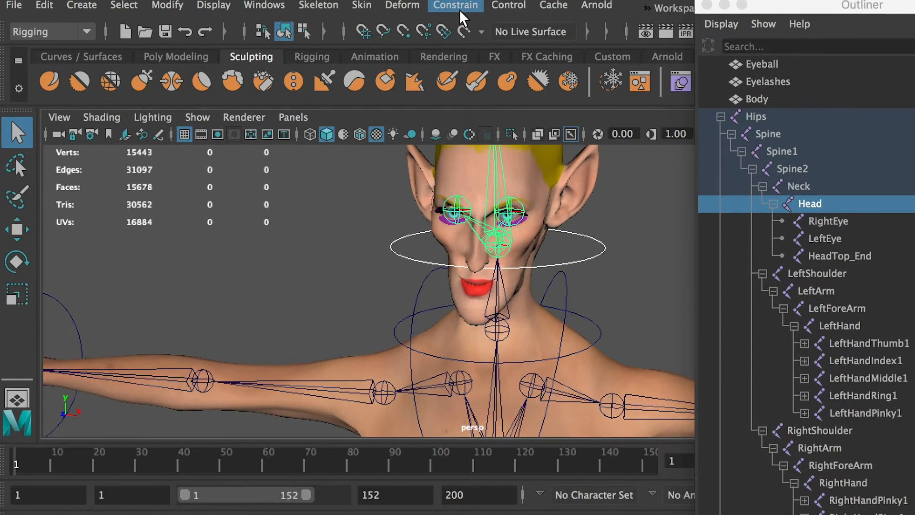
Reset the Orient Constraint options to their defaults and enable Maintain offset.
{"action": "left_click", "coordinate": [458, 6]}
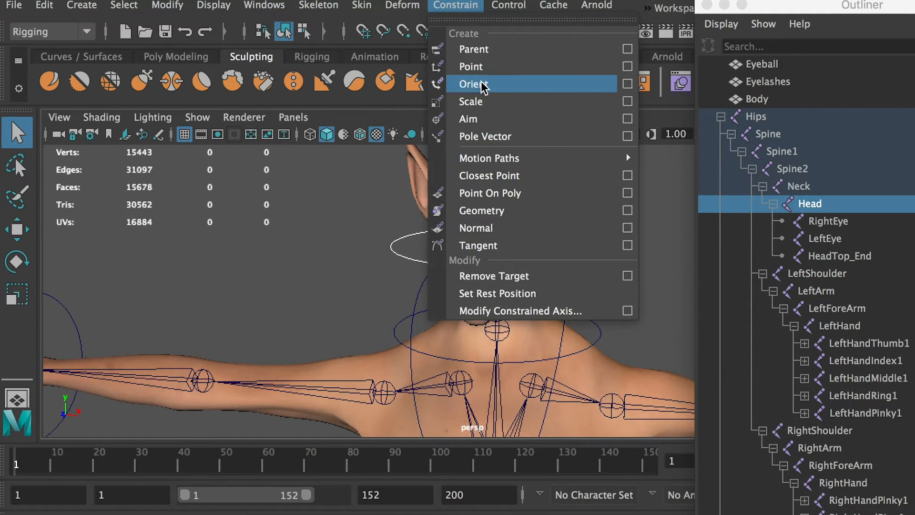
{"action": "left_click", "coordinate": [627, 84]}
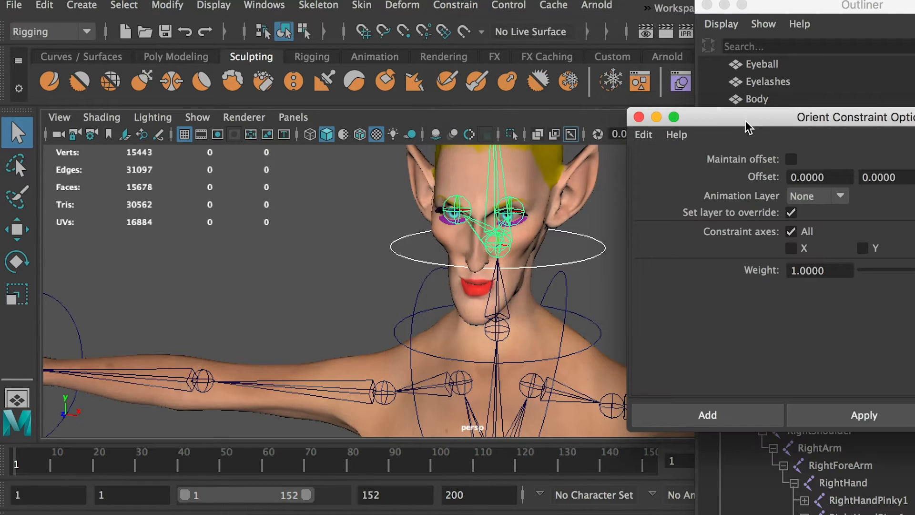
{"action": "left_click_drag", "start_coordinate": [745, 120], "coordinate": [525, 172]}
{"action": "left_click", "coordinate": [422, 182]}
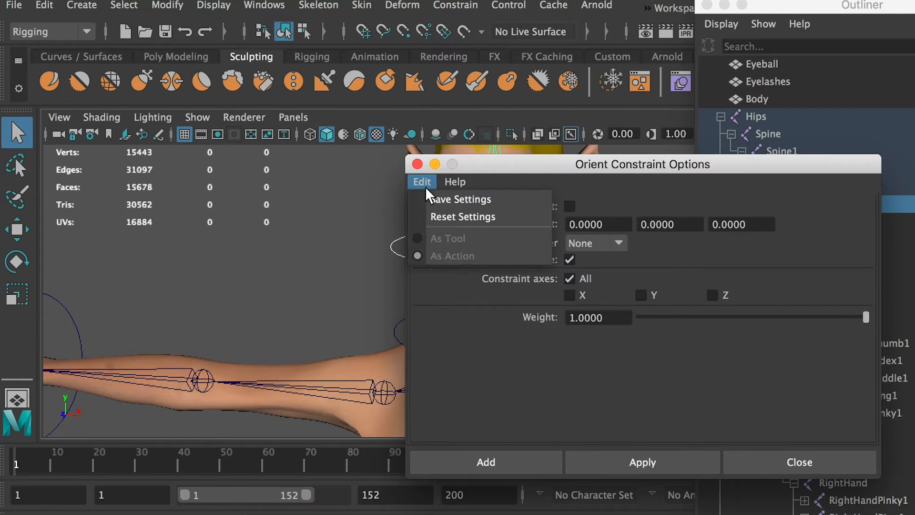
{"action": "left_click", "coordinate": [449, 216]}
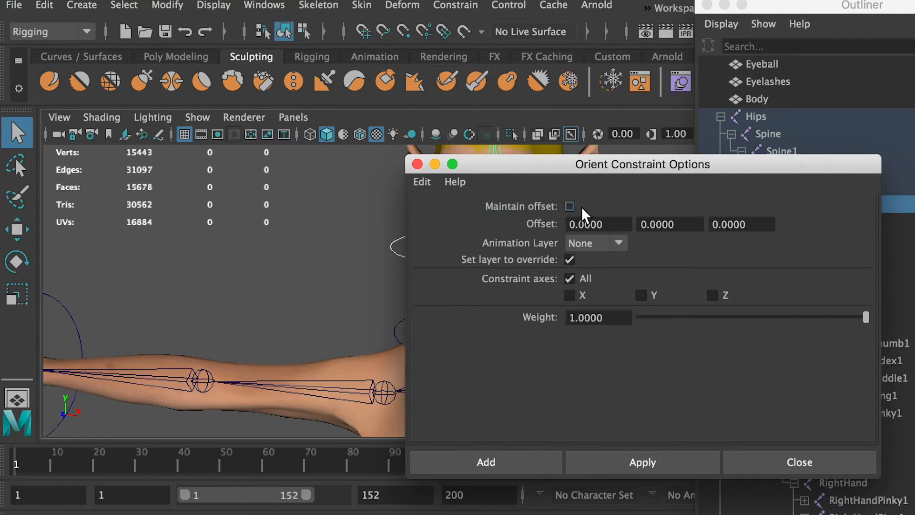
{"action": "left_click", "coordinate": [570, 206]}
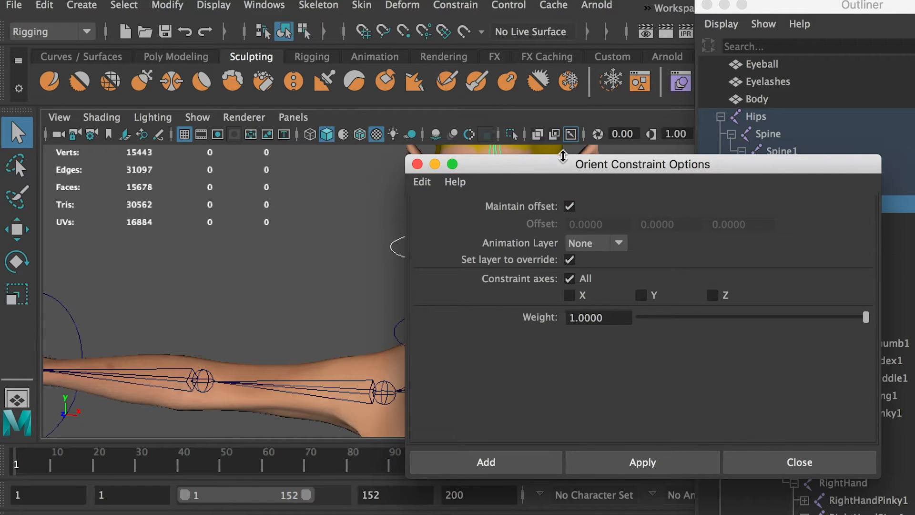
Apply the orient constraint so the Head joint follows Head_Ctrl, and close the constraint options.
{"action": "left_click_drag", "start_coordinate": [563, 157], "coordinate": [743, 111]}
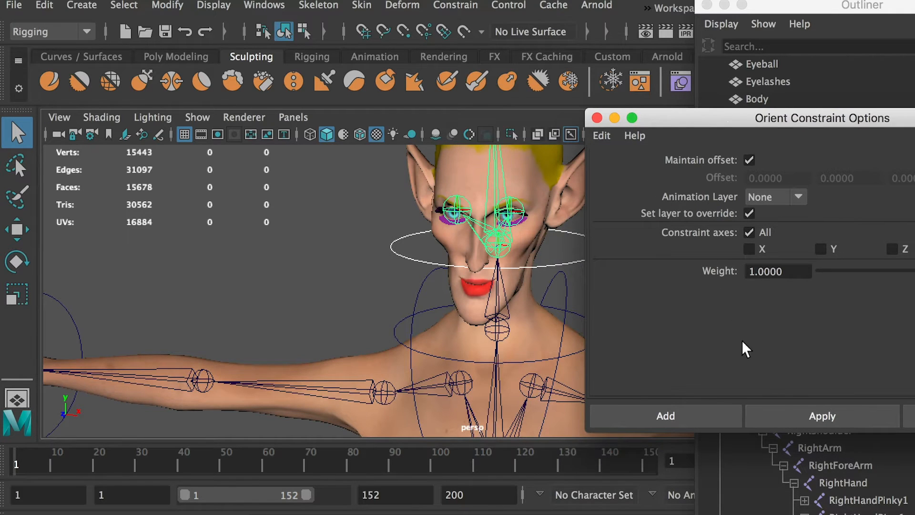
{"action": "left_click", "coordinate": [790, 414]}
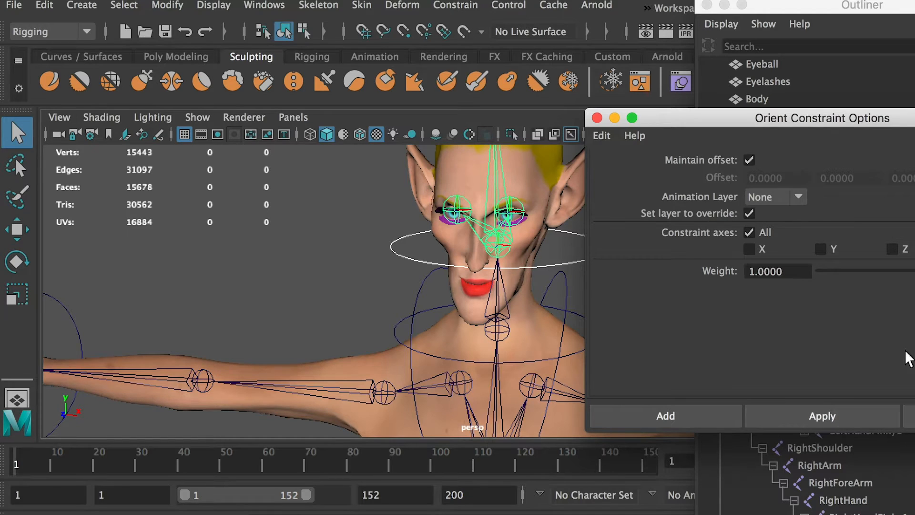
{"action": "left_click_drag", "start_coordinate": [802, 125], "coordinate": [635, 109]}
{"action": "left_click", "coordinate": [809, 407]}
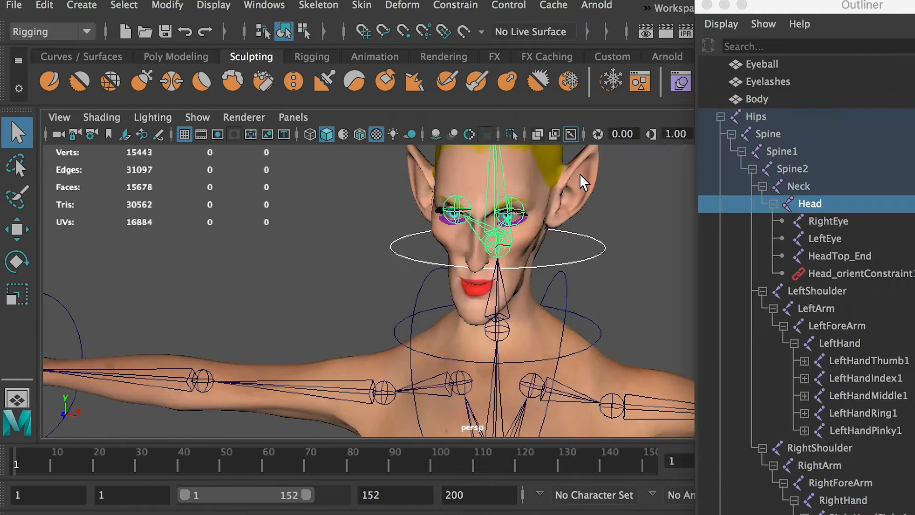
Test the head constraint by rotating Head_Ctrl about two axes, undoing each rotation.
{"action": "left_click", "coordinate": [570, 258]}
{"action": "key", "text": "w"}
{"action": "key", "text": "e"}
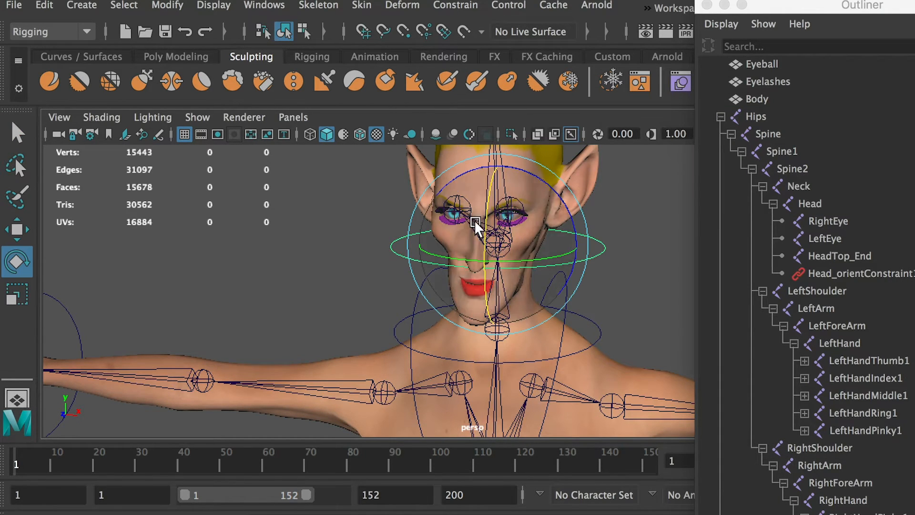
{"action": "left_click_drag", "start_coordinate": [483, 223], "coordinate": [491, 186]}
{"action": "key", "text": "super+z"}
{"action": "left_click_drag", "start_coordinate": [568, 271], "coordinate": [631, 210]}
{"action": "key", "text": "super+z"}
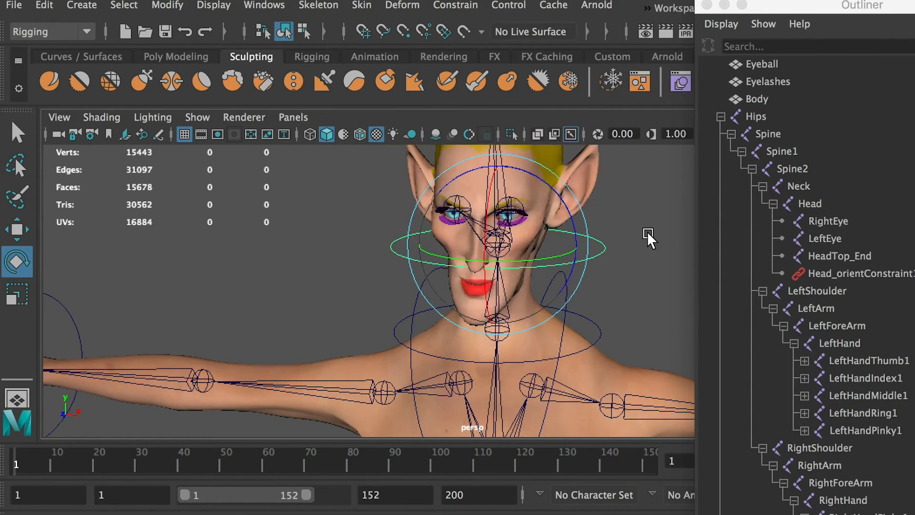
Orient-constrain the Neck joint to the Neck_Ctrl circle using the same constraint settings.
{"action": "left_click", "coordinate": [618, 280]}
{"action": "left_click_drag", "start_coordinate": [619, 282], "coordinate": [609, 261], "text": "alt"}
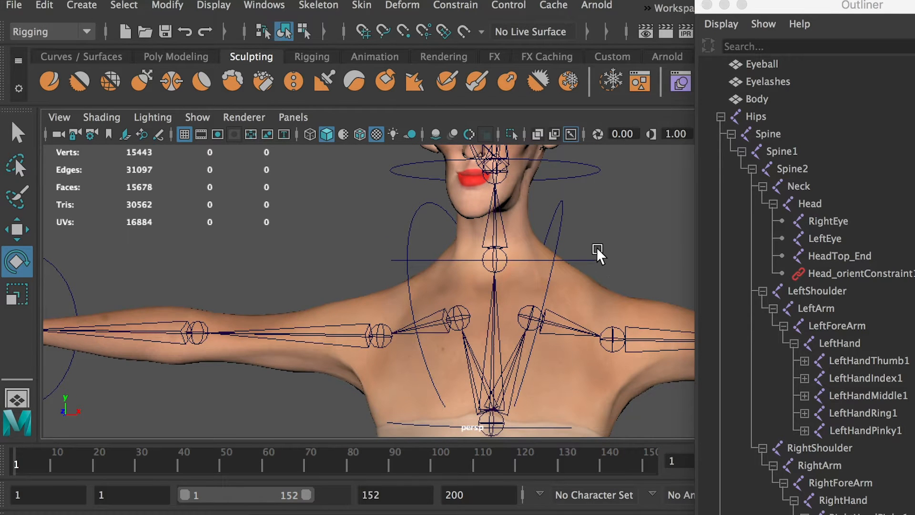
{"action": "left_click", "coordinate": [596, 260]}
{"action": "key", "text": "q"}
{"action": "left_click", "coordinate": [495, 267], "text": "shift"}
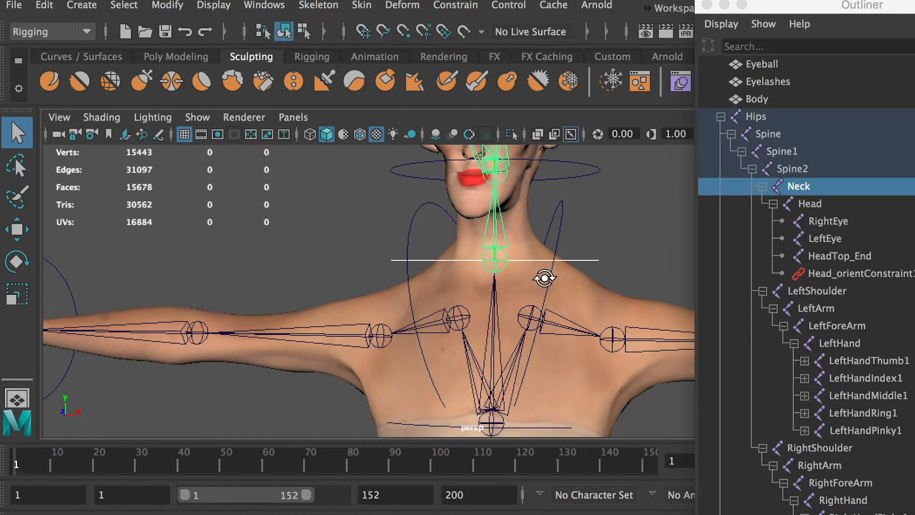
{"action": "left_click_drag", "start_coordinate": [544, 278], "coordinate": [544, 287], "text": "alt"}
{"action": "key", "text": "g"}
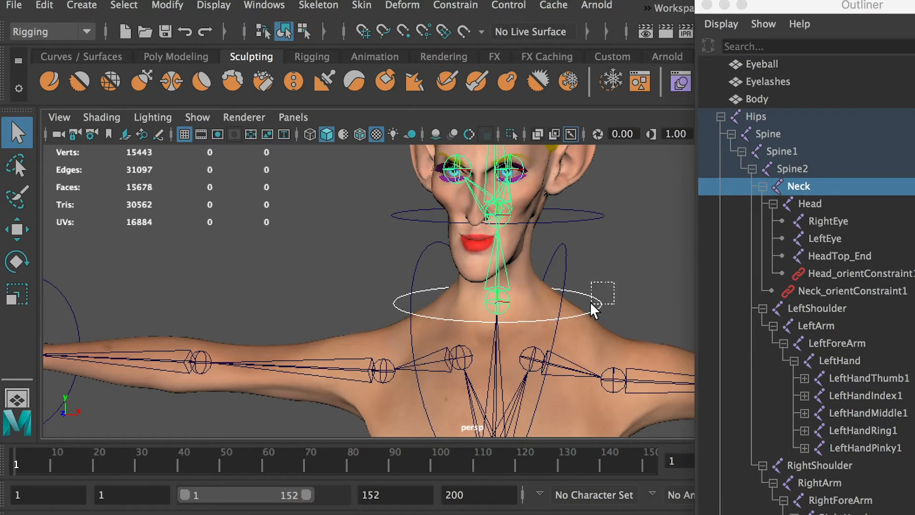
Test the neck constraint by rotating the Neck_Ctrl circle.
{"action": "left_click_drag", "start_coordinate": [591, 303], "coordinate": [591, 302]}
{"action": "key", "text": "e"}
{"action": "left_click_drag", "start_coordinate": [590, 302], "coordinate": [429, 339], "text": "alt"}
Orient-constrain the LeftShoulder joint to the ShoulderL_Ctrl circle with the same settings, then clear the selection.
{"action": "key", "text": "q"}
{"action": "left_click", "coordinate": [428, 339]}
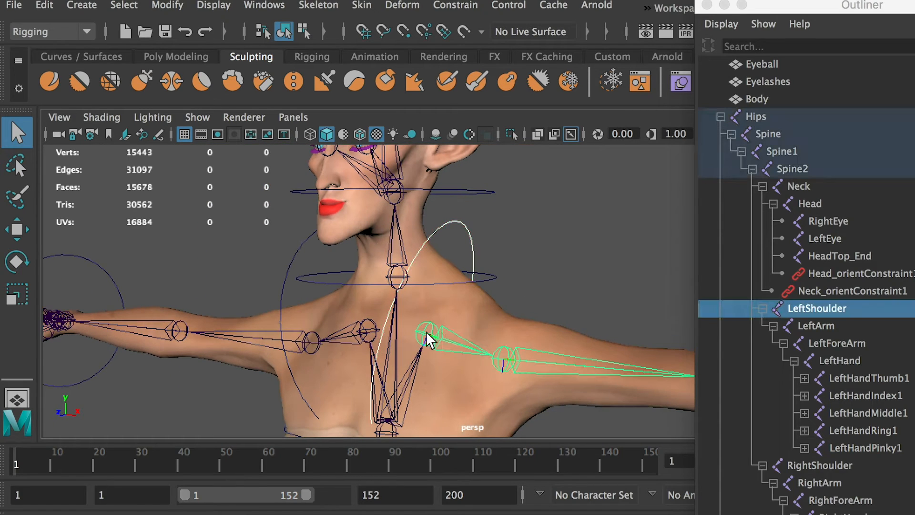
{"action": "key", "text": "g"}
{"action": "left_click", "coordinate": [488, 232]}
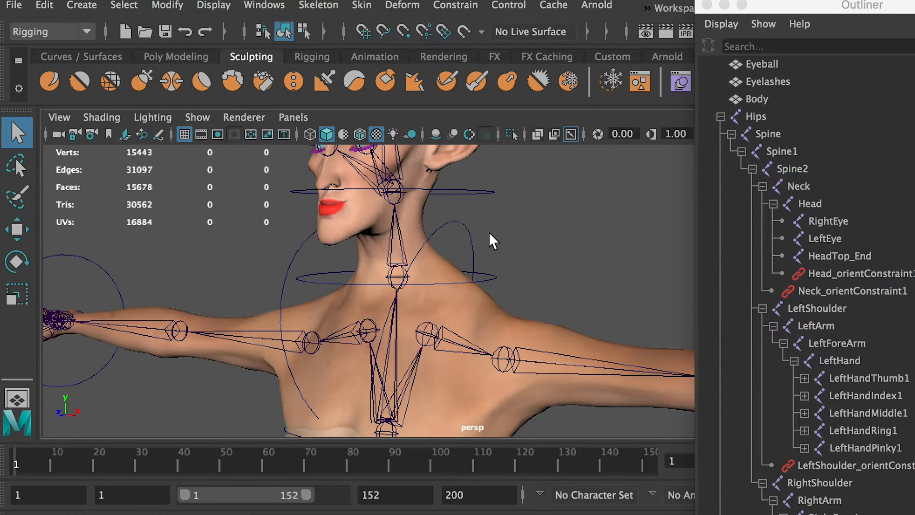
Test the left shoulder constraint by rotating ShoulderL_Ctrl, then undo the rotation.
{"action": "left_click_drag", "start_coordinate": [488, 232], "coordinate": [446, 323]}
{"action": "key", "text": "e"}
{"action": "key", "text": "super+z"}
{"action": "key", "text": "super+z"}
{"action": "left_click_drag", "start_coordinate": [234, 295], "coordinate": [281, 297], "text": "alt"}
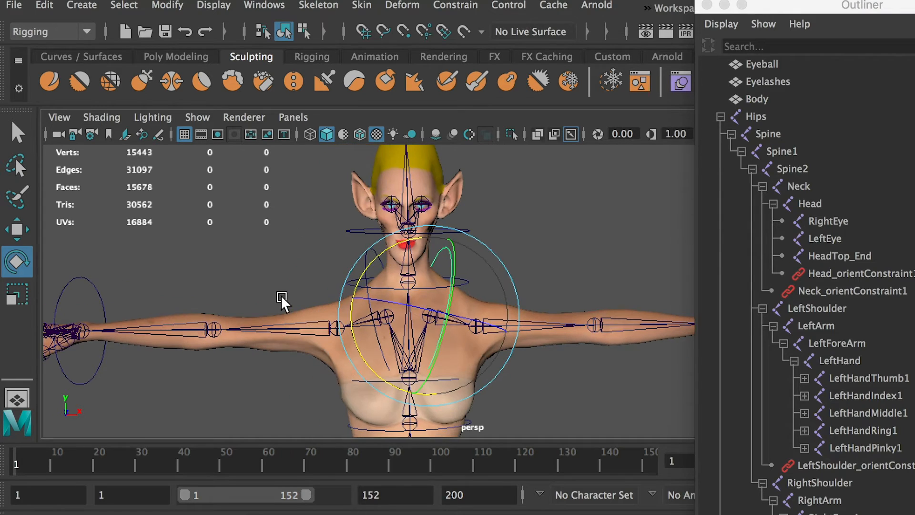
Orient-constrain the RightShoulder joint to the ShoulderR_Ctrl circle and undo the test rotation of the control.
{"action": "left_click", "coordinate": [362, 257]}
{"action": "key", "text": "q"}
{"action": "left_click", "coordinate": [367, 256]}
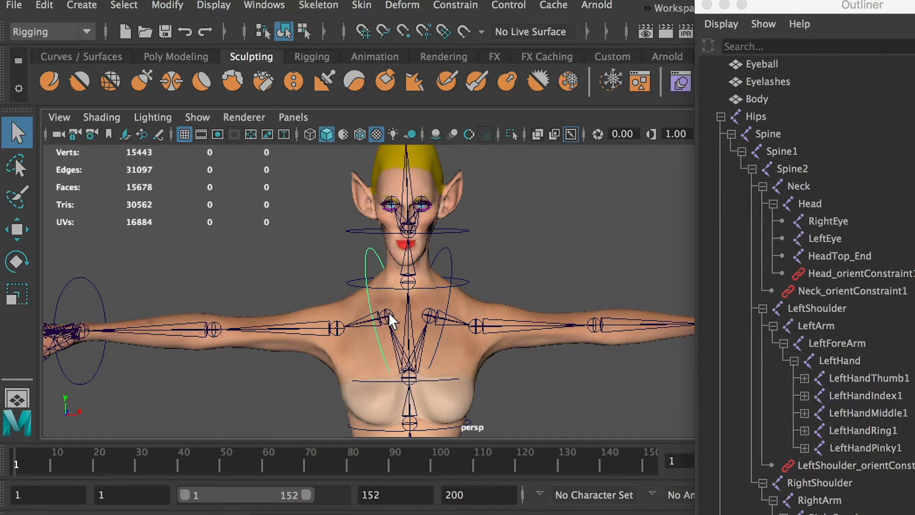
{"action": "left_click", "coordinate": [389, 314]}
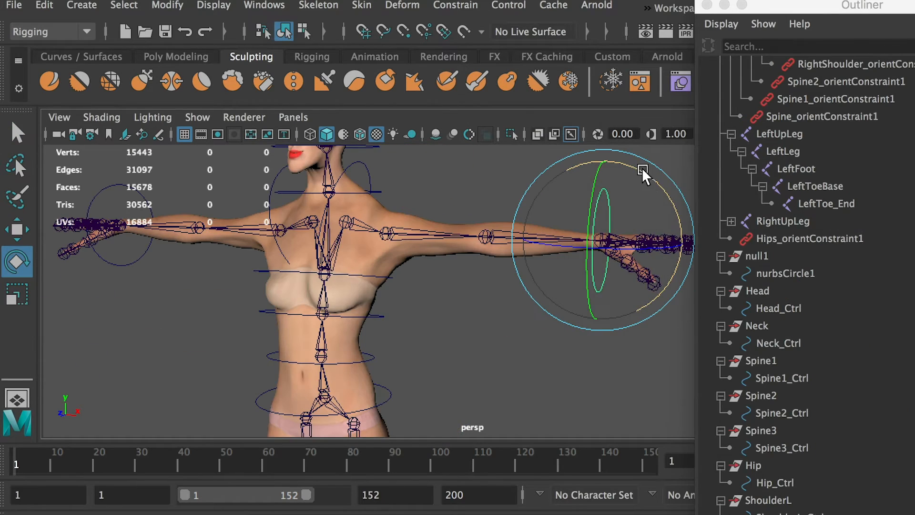
{"action": "left_click_drag", "start_coordinate": [642, 168], "coordinate": [621, 154]}
{"action": "key", "text": "super+z"}
{"action": "left_click_drag", "start_coordinate": [391, 314], "coordinate": [326, 310], "text": "alt"}
Scale the Spine1_Ctrl circle up uniformly so that it extends outside the chest.
{"action": "left_click", "coordinate": [770, 309]}
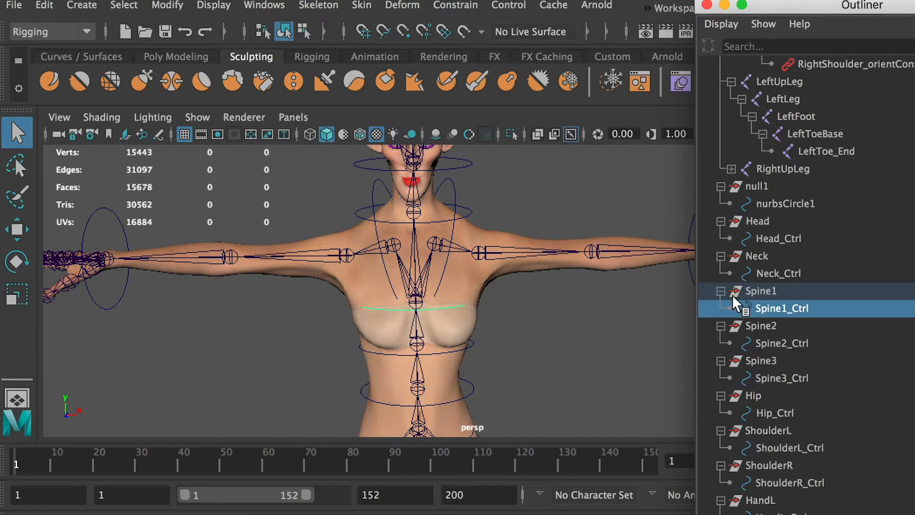
{"action": "key", "text": "r"}
{"action": "left_click_drag", "start_coordinate": [469, 324], "coordinate": [438, 327], "text": "alt"}
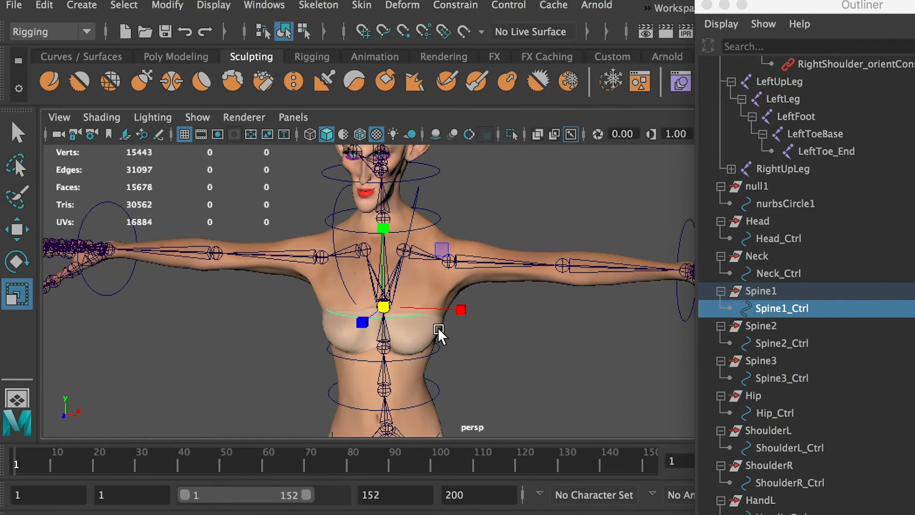
{"action": "left_click_drag", "start_coordinate": [382, 309], "coordinate": [410, 307]}
Scale up the Spine2_Ctrl circle below the chest and the Hip_Ctrl circle uniformly.
{"action": "left_click", "coordinate": [431, 353]}
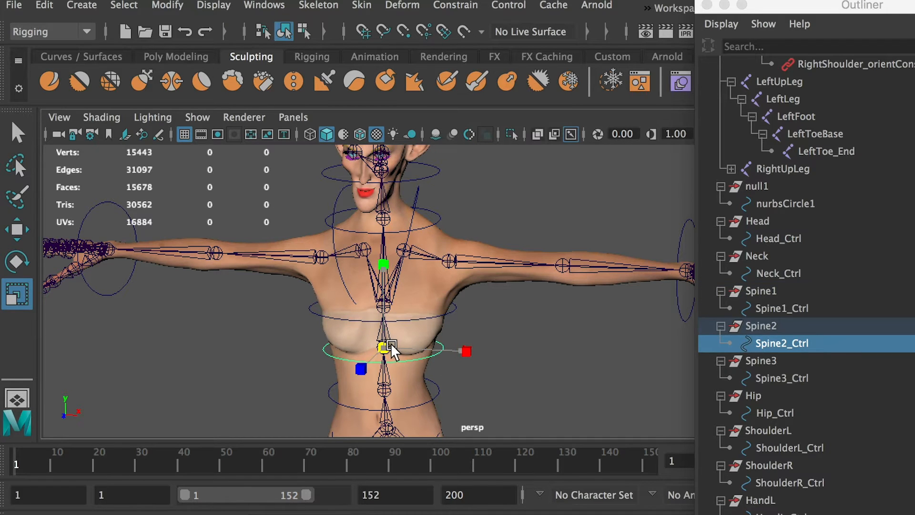
{"action": "left_click_drag", "start_coordinate": [391, 343], "coordinate": [401, 344]}
{"action": "middle_click_drag", "start_coordinate": [601, 364], "coordinate": [608, 281], "text": "alt"}
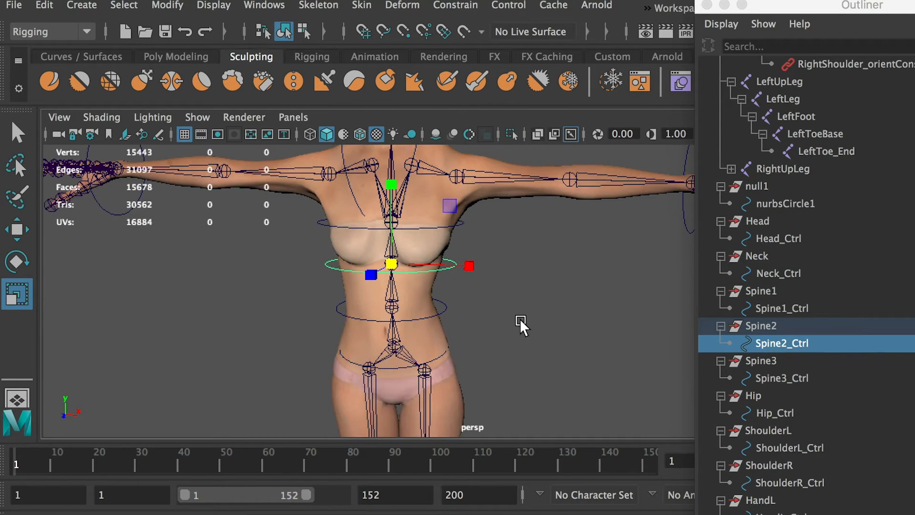
{"action": "left_click", "coordinate": [437, 353]}
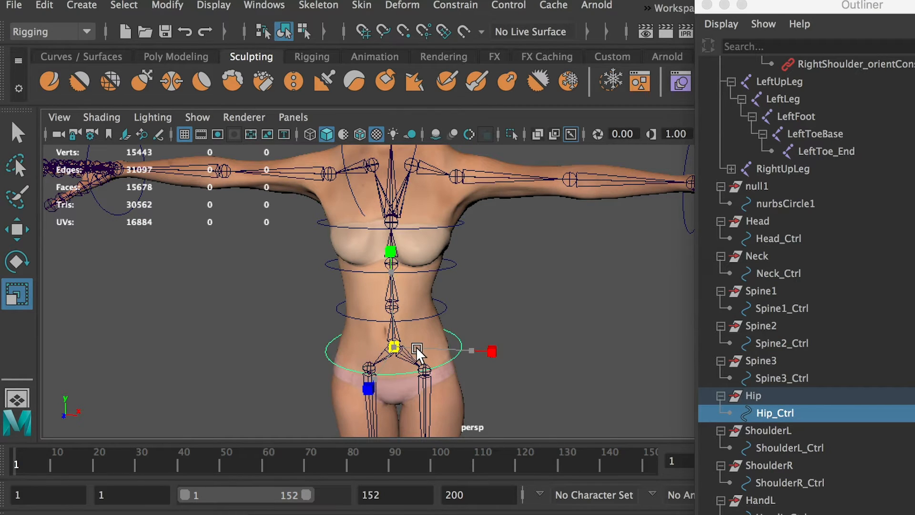
Freeze the transformations and delete the history of the Hip_Ctrl, Spine2_Ctrl and Spine1_Ctrl circles.
{"action": "left_click", "coordinate": [455, 264], "text": "shift"}
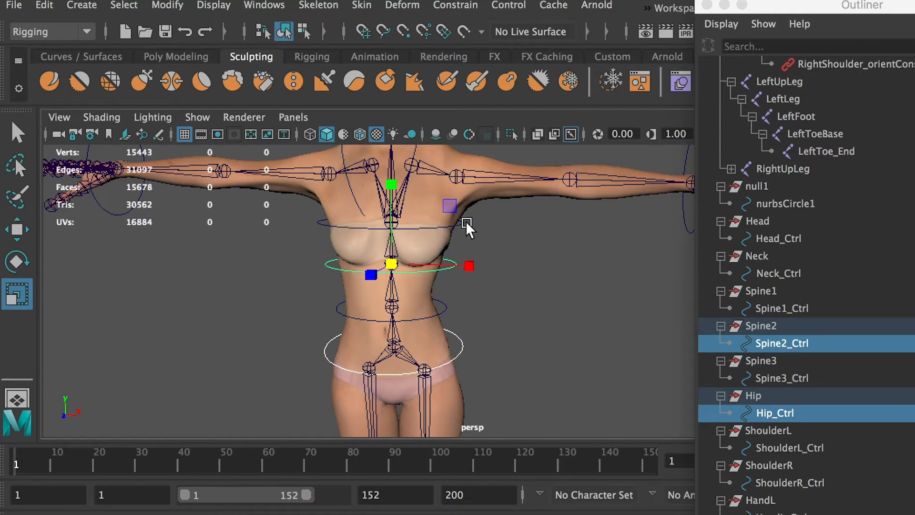
{"action": "left_click", "coordinate": [465, 222], "text": "shift"}
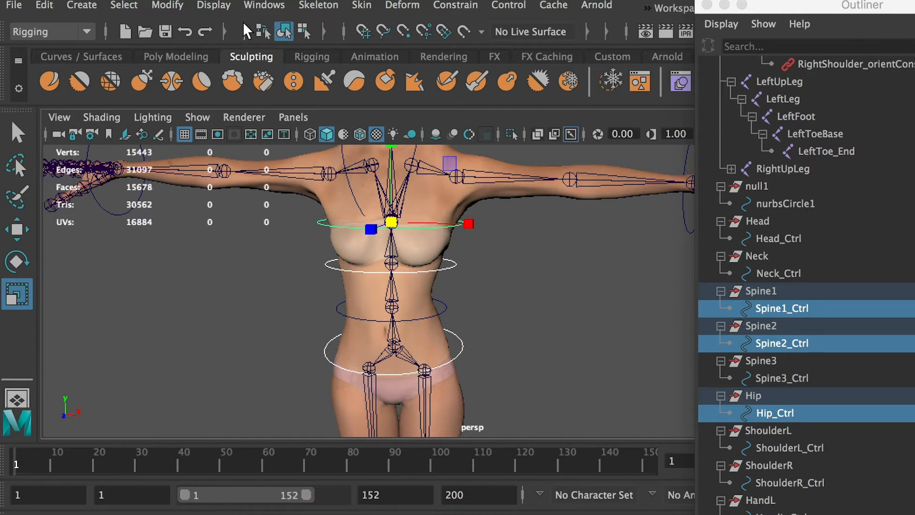
{"action": "left_click", "coordinate": [173, 4]}
{"action": "left_click", "coordinate": [197, 82]}
{"action": "left_click", "coordinate": [44, 5]}
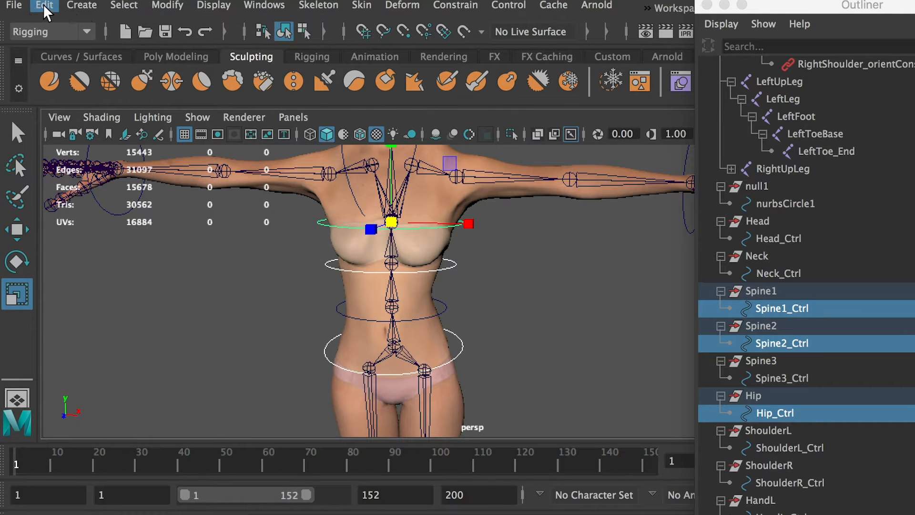
{"action": "mouse_move", "coordinate": [139, 212]}
{"action": "left_click", "coordinate": [328, 225]}
{"action": "mouse_move", "coordinate": [914, 195]}
{"action": "left_mouse_down"}
{"action": "mouse_move", "coordinate": [743, 189]}
{"action": "mouse_move", "coordinate": [914, 187]}
{"action": "left_mouse_up"}
{"action": "left_click", "coordinate": [519, 271]}
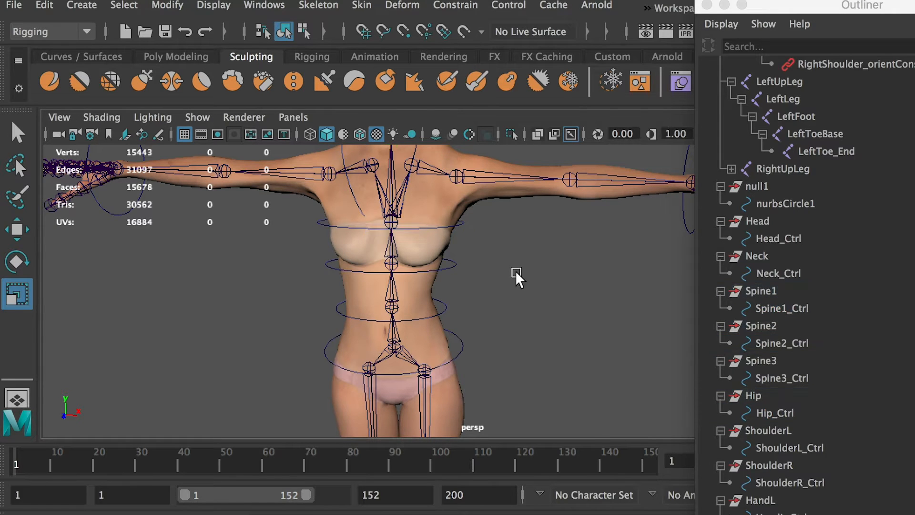
Orient-constrain the Spine2 joint in the chest to the Spine1_Ctrl circle.
{"action": "left_click_drag", "start_coordinate": [448, 241], "coordinate": [441, 267], "text": "alt"}
{"action": "left_click", "coordinate": [424, 268]}
{"action": "key", "text": "q"}
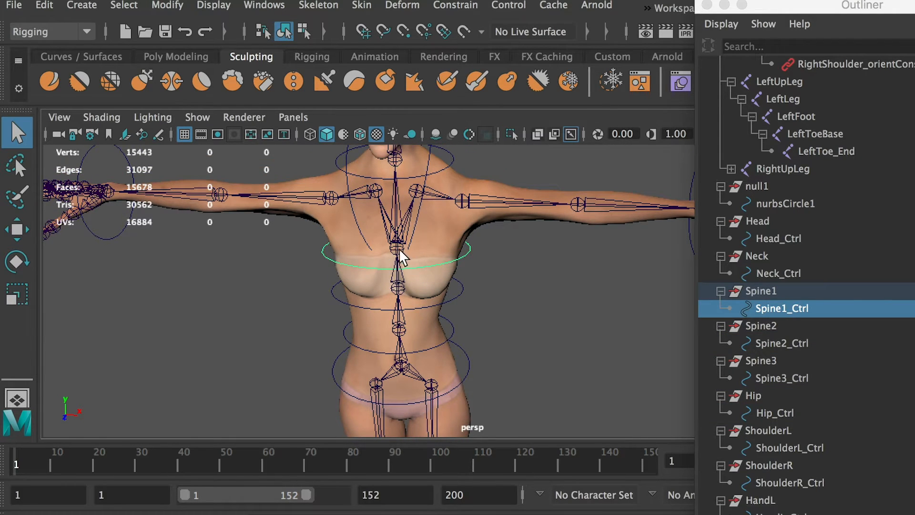
{"action": "left_click", "coordinate": [399, 249], "text": "shift"}
{"action": "left_click", "coordinate": [456, 5]}
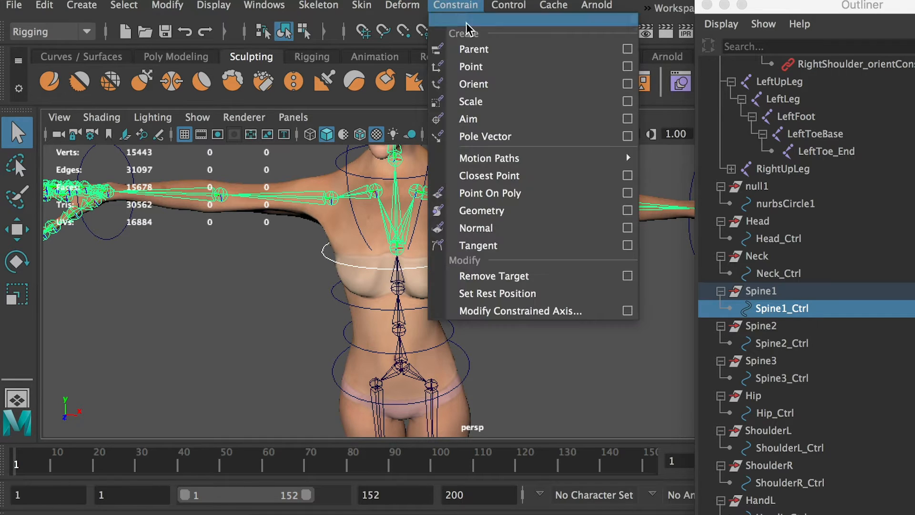
{"action": "left_click", "coordinate": [482, 86]}
{"action": "left_click", "coordinate": [529, 267]}
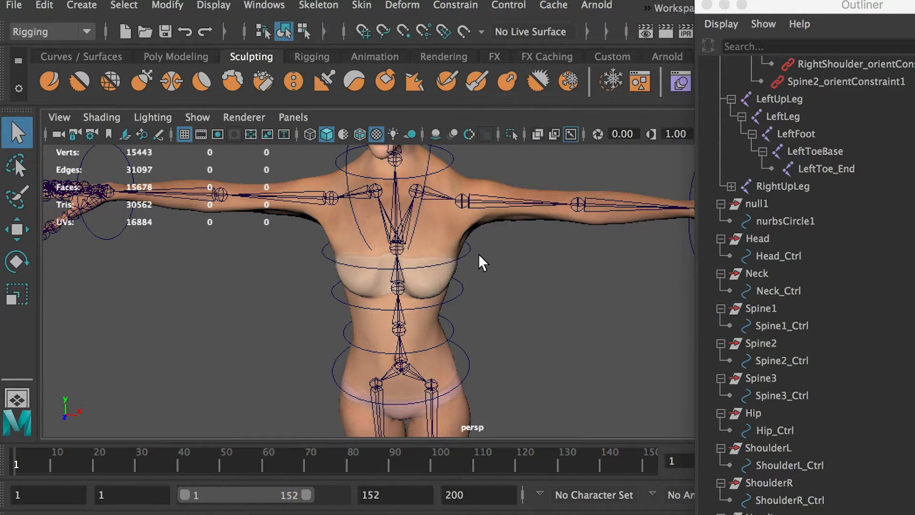
Test the Spine1_Ctrl circle with a trial rotation, leaving the control at its neutral orientation.
{"action": "left_click", "coordinate": [470, 252]}
{"action": "key", "text": "r"}
{"action": "key", "text": "e"}
{"action": "left_click_drag", "start_coordinate": [385, 230], "coordinate": [510, 285]}
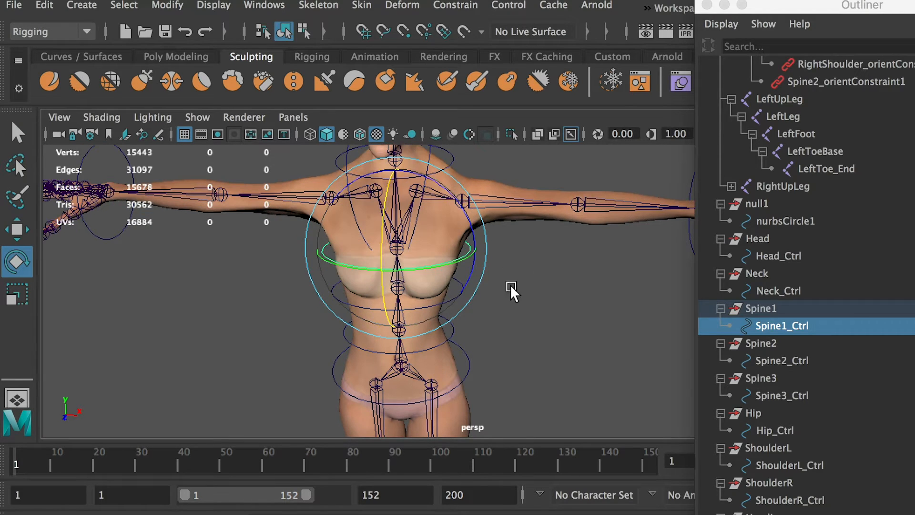
{"action": "left_click", "coordinate": [510, 285]}
Orient-constrain the Spine1 joint to the Spine2_Ctrl circle and the Spine joint to the Spine3_Ctrl circle.
{"action": "left_click", "coordinate": [442, 307]}
{"action": "key", "text": "q"}
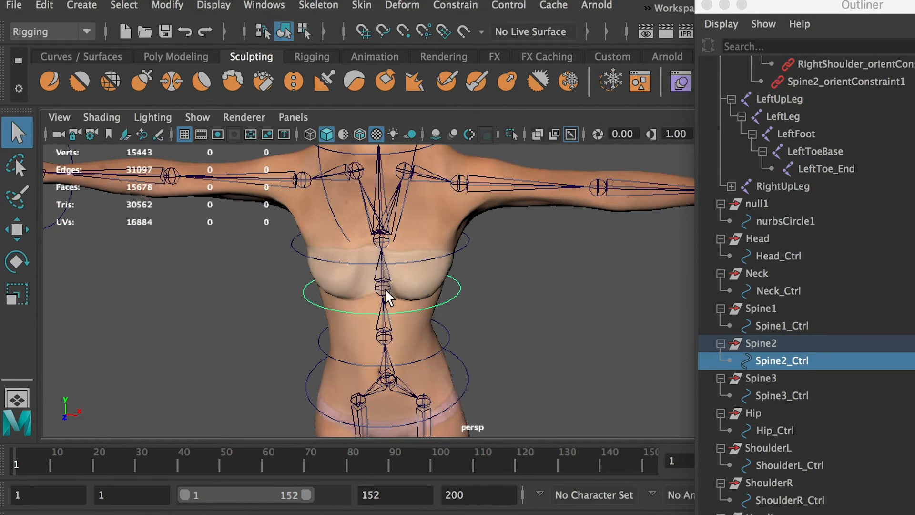
{"action": "scroll", "coordinate": [385, 288], "scroll_direction": "up", "scroll_amount": 4}
{"action": "key", "text": "g"}
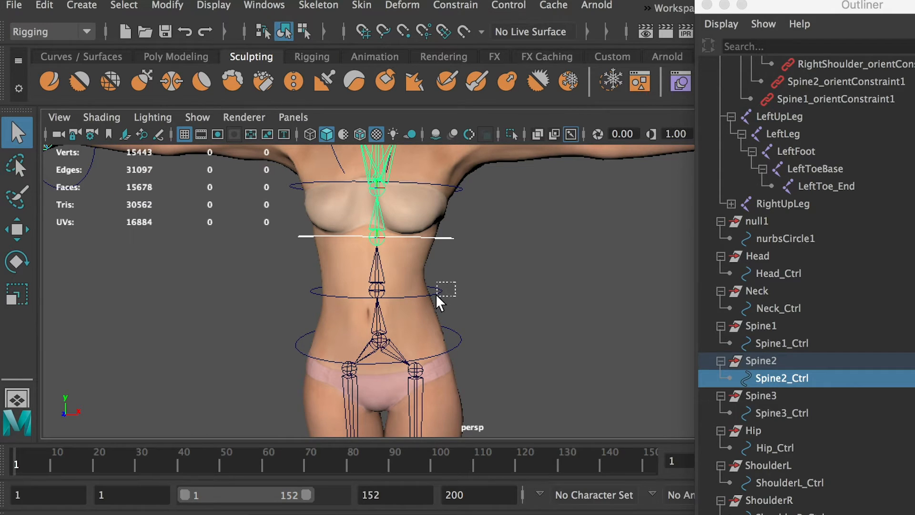
{"action": "left_click_drag", "start_coordinate": [437, 295], "coordinate": [435, 297]}
{"action": "left_click", "coordinate": [379, 291], "text": "shift"}
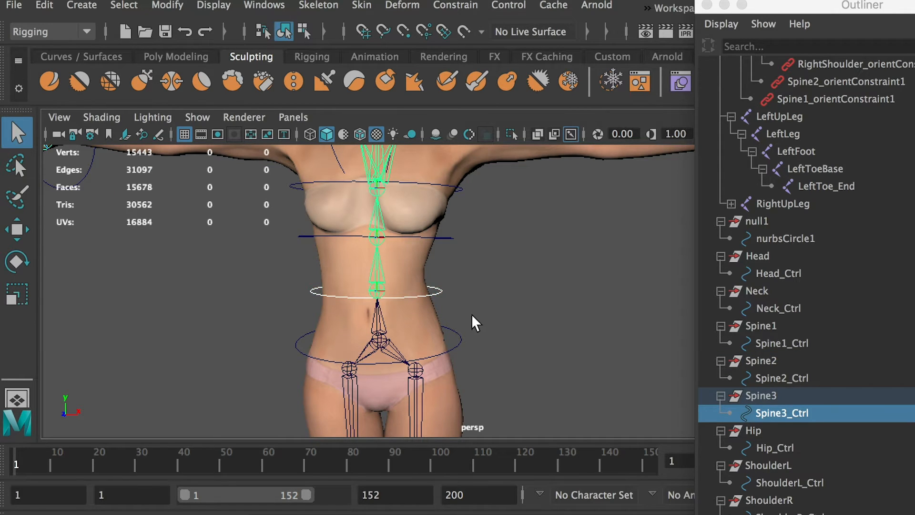
{"action": "key", "text": "g"}
Orient-constrain the Hips joint to the Hip_Ctrl circle.
{"action": "left_click_drag", "start_coordinate": [457, 337], "coordinate": [450, 339]}
{"action": "left_click", "coordinate": [379, 338], "text": "shift"}
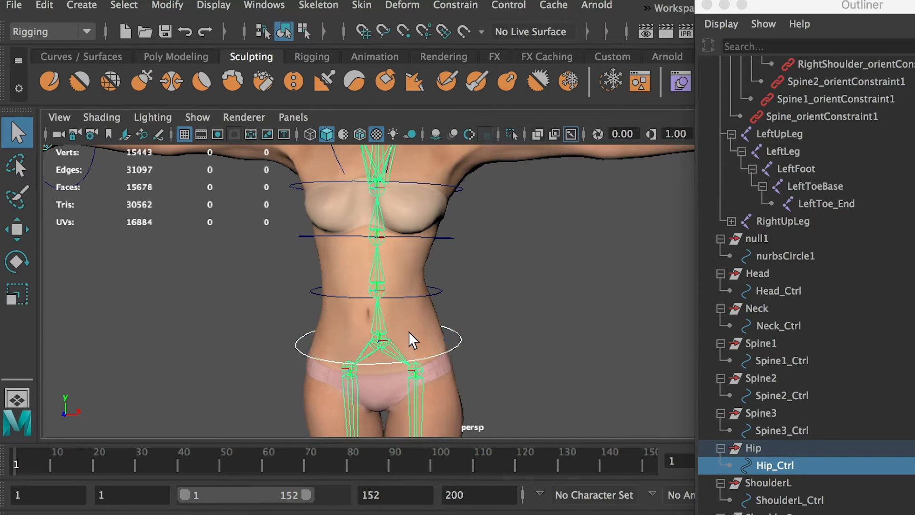
{"action": "key", "text": "g"}
{"action": "left_click", "coordinate": [470, 328]}
Test-rotate the Hip_Ctrl circle and the Spine3_Ctrl circle, undoing each rotation.
{"action": "left_click", "coordinate": [455, 340]}
{"action": "key", "text": "r"}
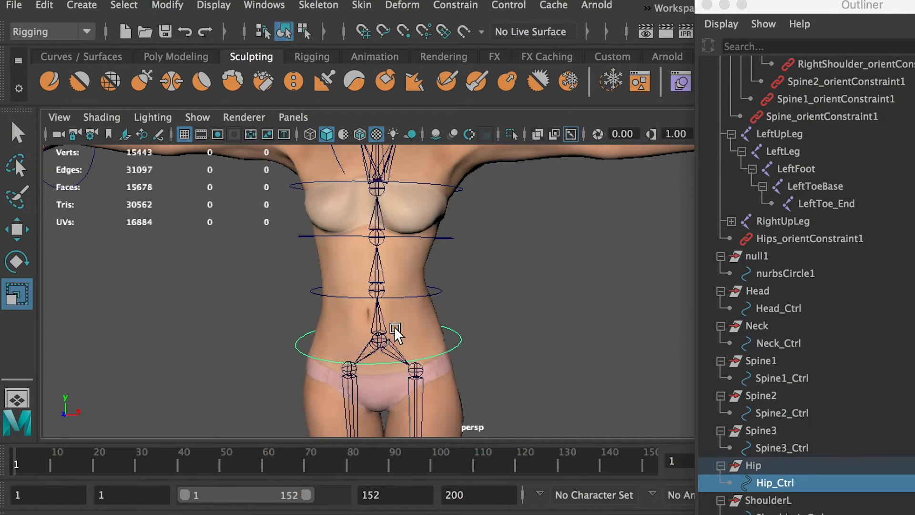
{"action": "key", "text": "e"}
{"action": "left_click_drag", "start_coordinate": [365, 310], "coordinate": [359, 350]}
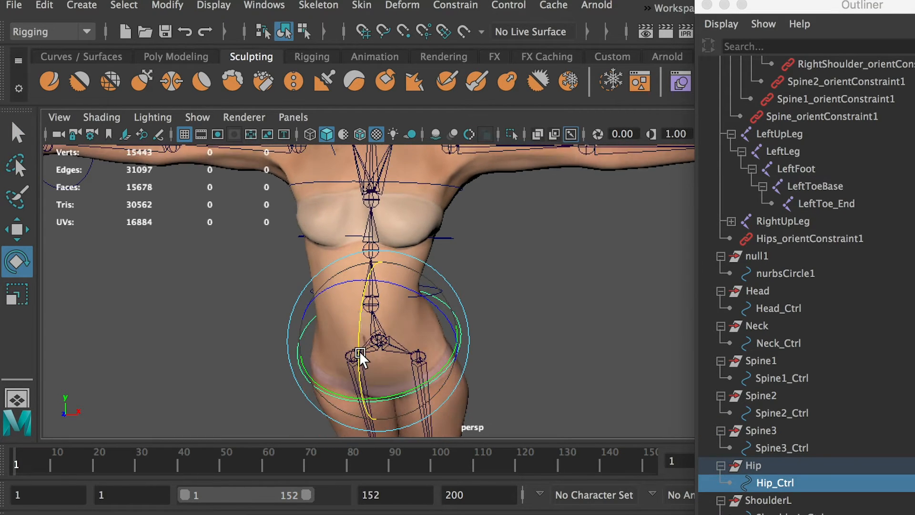
{"action": "key", "text": "z"}
{"action": "left_click", "coordinate": [447, 303]}
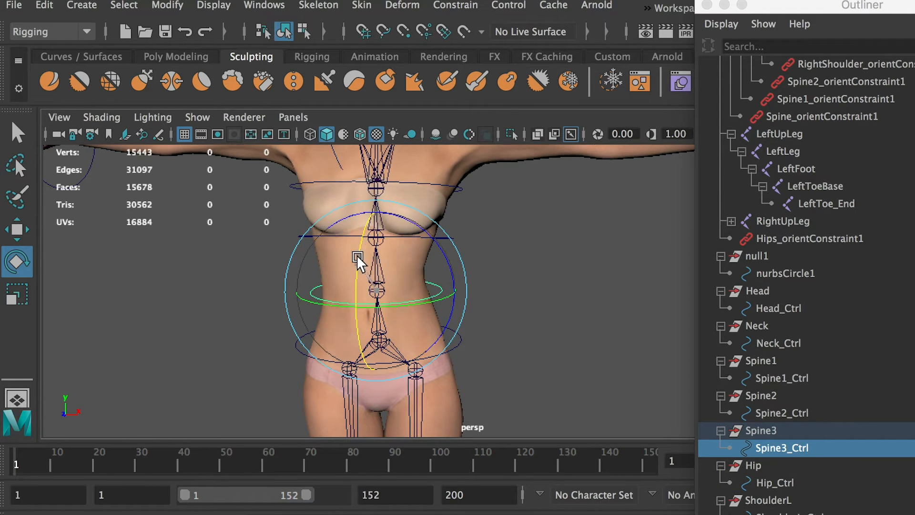
{"action": "left_click_drag", "start_coordinate": [356, 256], "coordinate": [350, 302]}
{"action": "key", "text": "z"}
Test-rotate the Spine2_Ctrl circle, checking the torso from the front and from an angle, and undo the rotations.
{"action": "left_click", "coordinate": [501, 217]}
{"action": "left_click", "coordinate": [449, 238]}
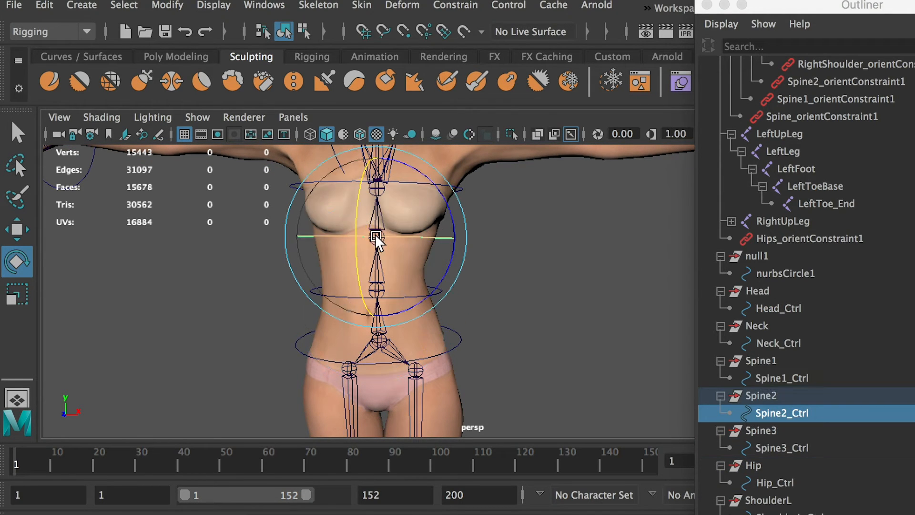
{"action": "left_click_drag", "start_coordinate": [376, 237], "coordinate": [365, 267]}
{"action": "key", "text": "z"}
{"action": "left_click_drag", "start_coordinate": [457, 278], "coordinate": [348, 248], "text": "alt"}
{"action": "middle_click_drag", "start_coordinate": [348, 248], "coordinate": [399, 301], "text": "alt"}
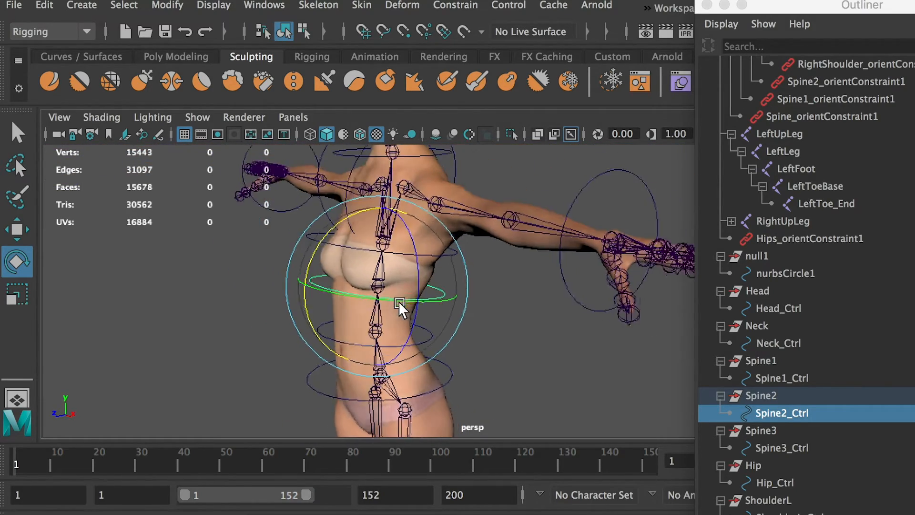
{"action": "left_click_drag", "start_coordinate": [399, 302], "coordinate": [349, 153]}
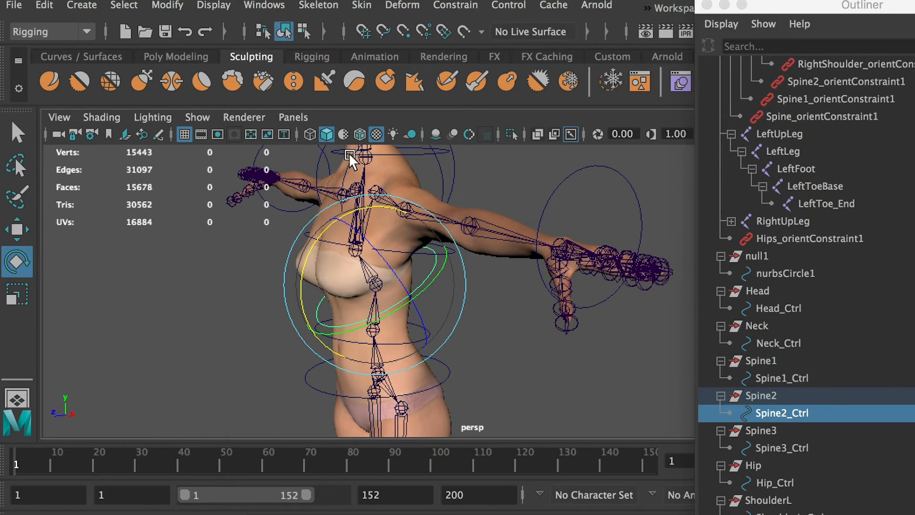
{"action": "right_click_drag", "start_coordinate": [536, 297], "coordinate": [450, 276], "text": "alt"}
{"action": "left_click_drag", "start_coordinate": [450, 276], "coordinate": [454, 217], "text": "alt"}
{"action": "key", "text": "z"}
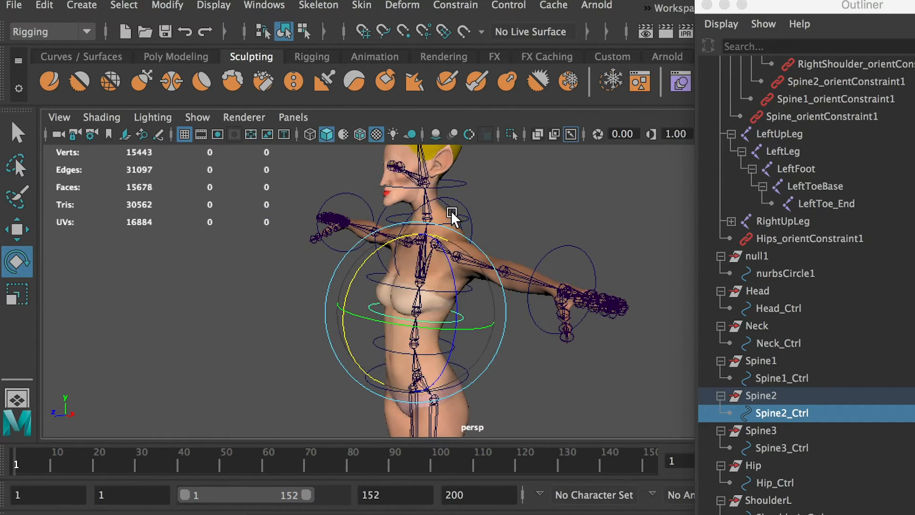
Test-rotate other controls on the body and undo the trial rotations.
{"action": "right_click_drag", "start_coordinate": [453, 216], "coordinate": [500, 229], "text": "alt"}
{"action": "left_click", "coordinate": [424, 332]}
{"action": "mouse_move", "coordinate": [325, 275]}
{"action": "left_mouse_down"}
{"action": "mouse_move", "coordinate": [321, 305]}
{"action": "mouse_move", "coordinate": [333, 248]}
{"action": "mouse_move", "coordinate": [317, 273]}
{"action": "mouse_move", "coordinate": [348, 213]}
{"action": "mouse_move", "coordinate": [317, 249]}
{"action": "mouse_move", "coordinate": [327, 210]}
{"action": "mouse_move", "coordinate": [339, 270]}
{"action": "left_mouse_up"}
{"action": "key", "text": "z"}
{"action": "left_click", "coordinate": [447, 291]}
{"action": "left_click", "coordinate": [435, 292]}
{"action": "key", "text": "z"}
{"action": "left_click", "coordinate": [545, 319]}
{"action": "left_click", "coordinate": [450, 257]}
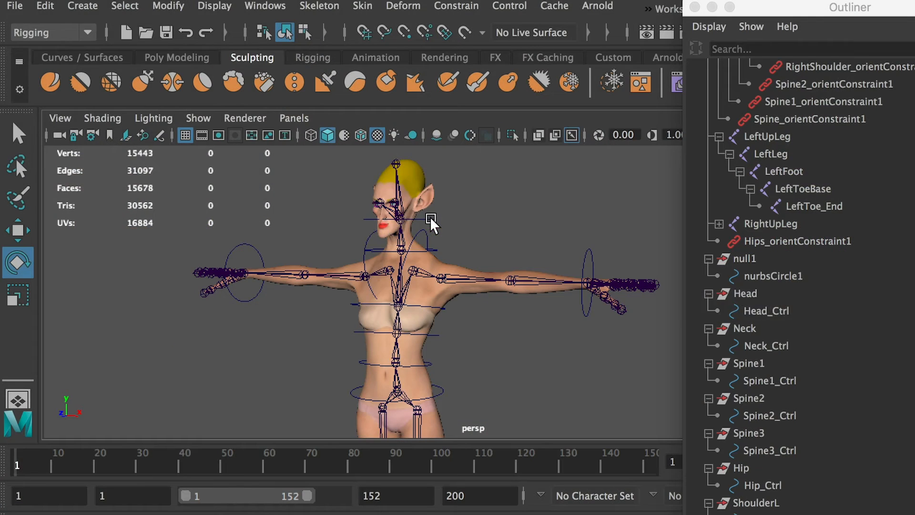
Parent the Head group under Neck_Ctrl and expand the new hierarchy down to Head_Ctrl.
{"action": "left_click", "coordinate": [431, 217]}
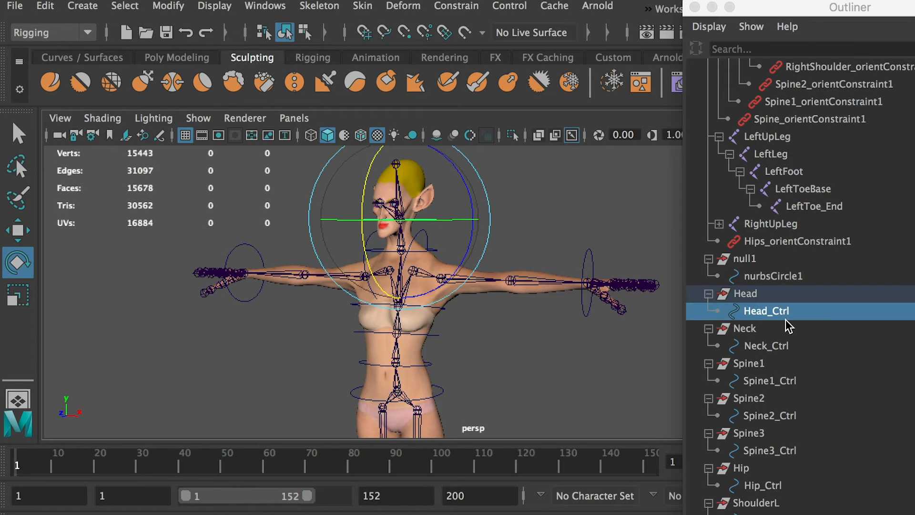
{"action": "right_click_drag", "start_coordinate": [516, 198], "coordinate": [539, 245], "text": "alt"}
{"action": "left_click_drag", "start_coordinate": [539, 245], "coordinate": [529, 266], "text": "alt"}
{"action": "key", "text": "q"}
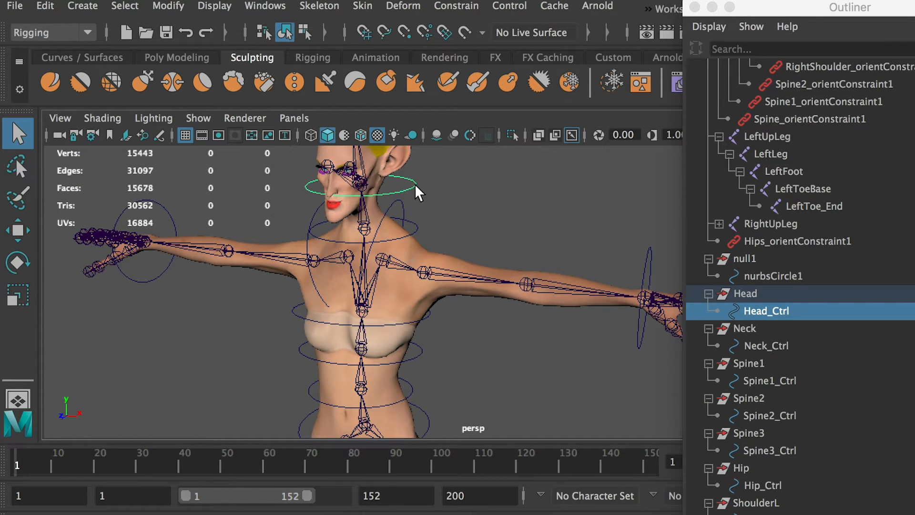
{"action": "left_click", "coordinate": [416, 226], "text": "shift"}
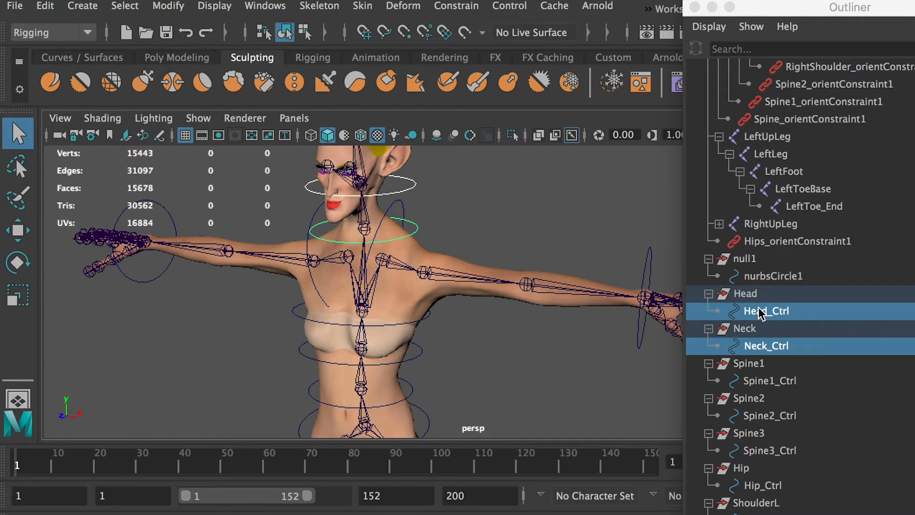
{"action": "left_click", "coordinate": [745, 294]}
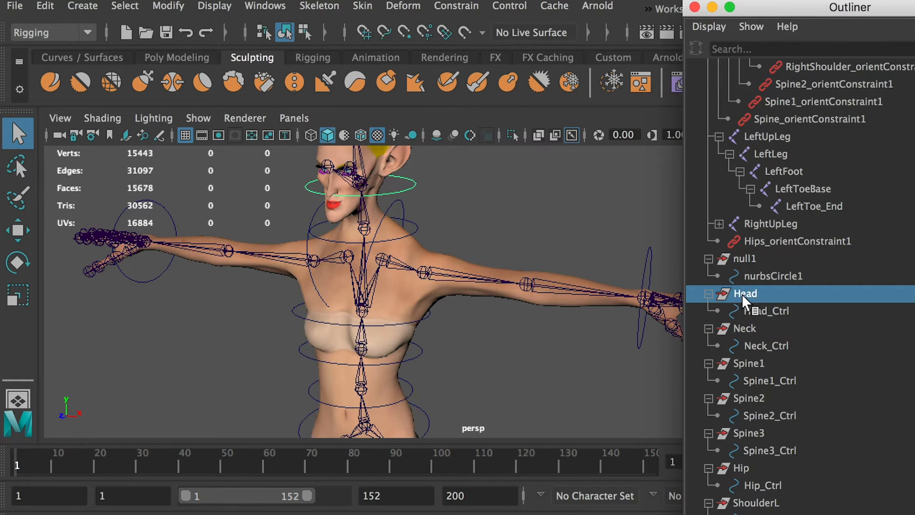
{"action": "left_click", "coordinate": [763, 345], "text": "ctrl"}
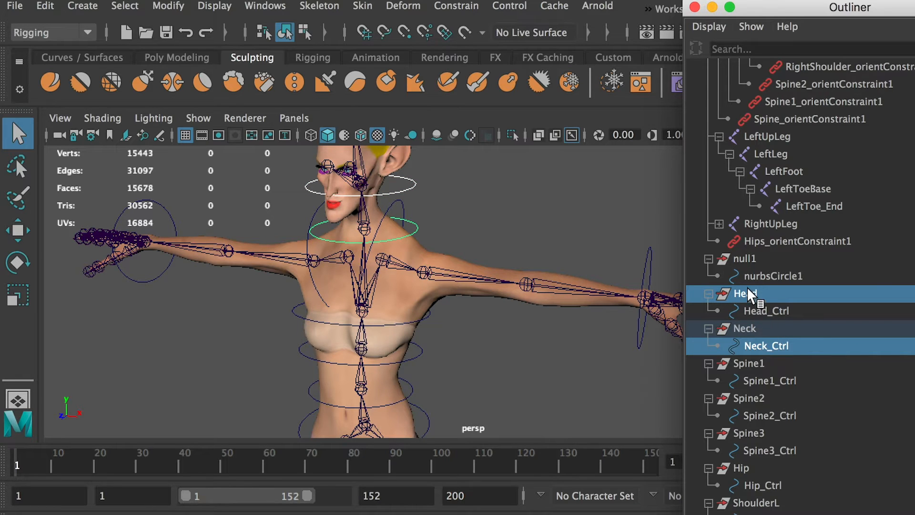
{"action": "key", "text": "p"}
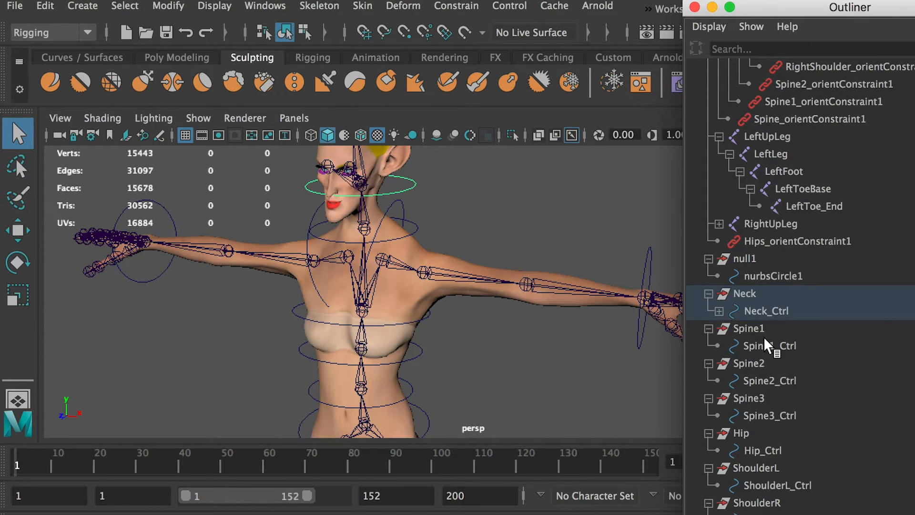
{"action": "left_click", "coordinate": [720, 312]}
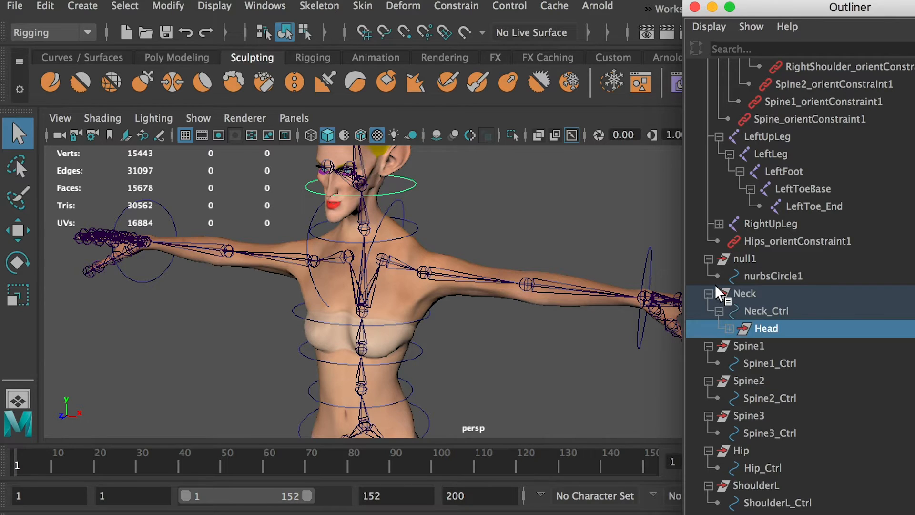
{"action": "left_click", "coordinate": [729, 329]}
Parent the Neck group under Spine1_Ctrl and expand the Spine1 hierarchy down to Head_Ctrl.
{"action": "left_click", "coordinate": [744, 293]}
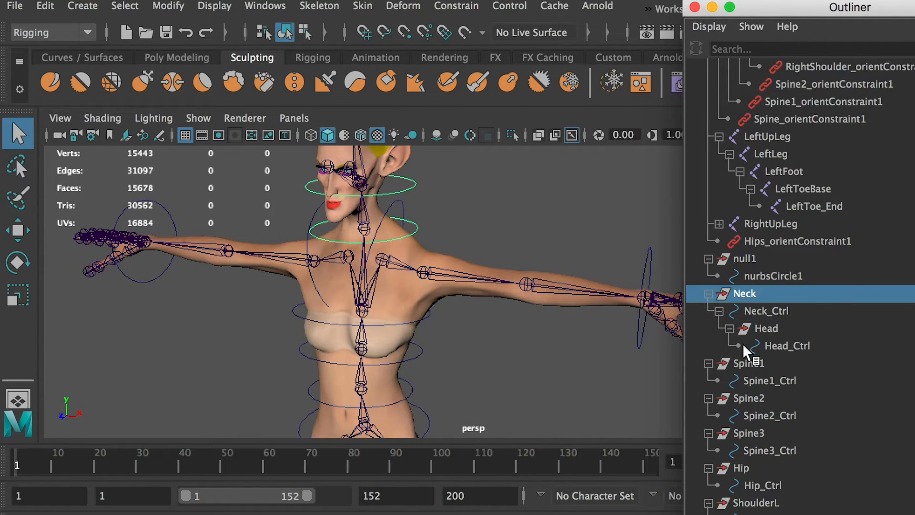
{"action": "left_click", "coordinate": [775, 379], "text": "ctrl"}
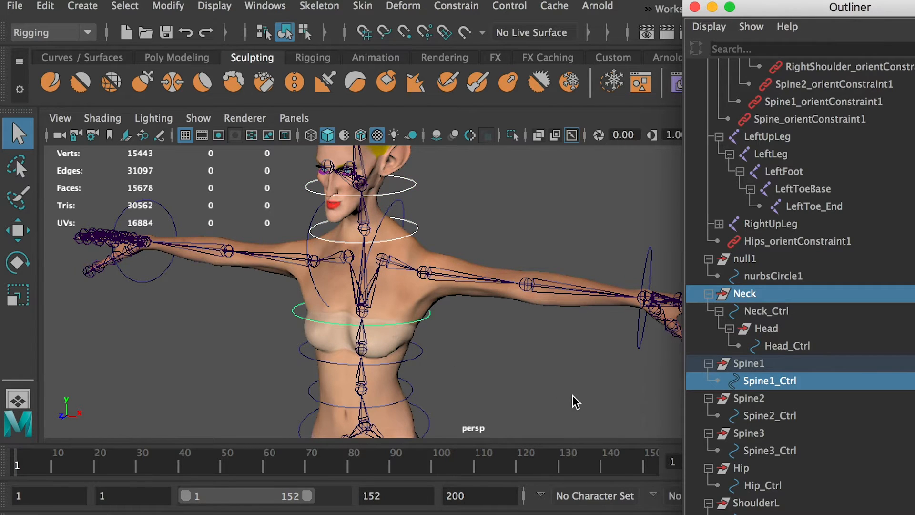
{"action": "middle_click_drag", "start_coordinate": [771, 364], "coordinate": [781, 381]}
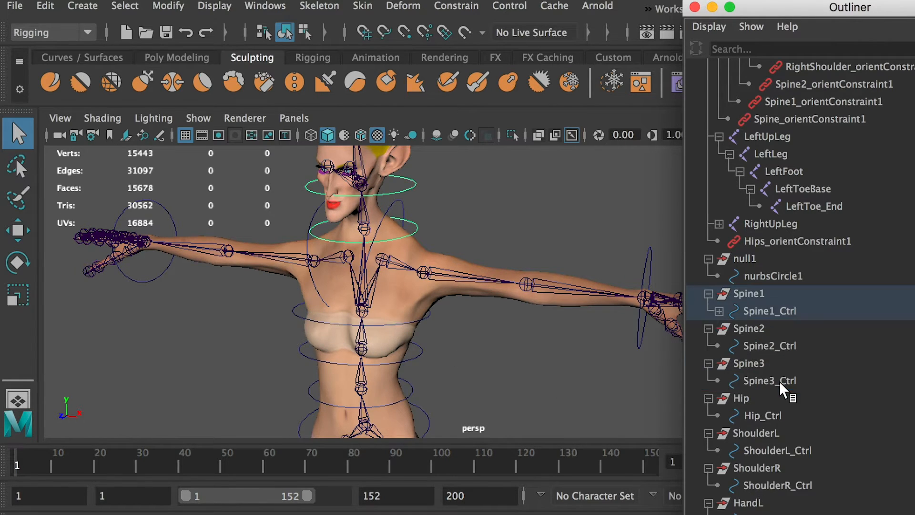
{"action": "left_click", "coordinate": [742, 292]}
{"action": "left_click", "coordinate": [719, 310]}
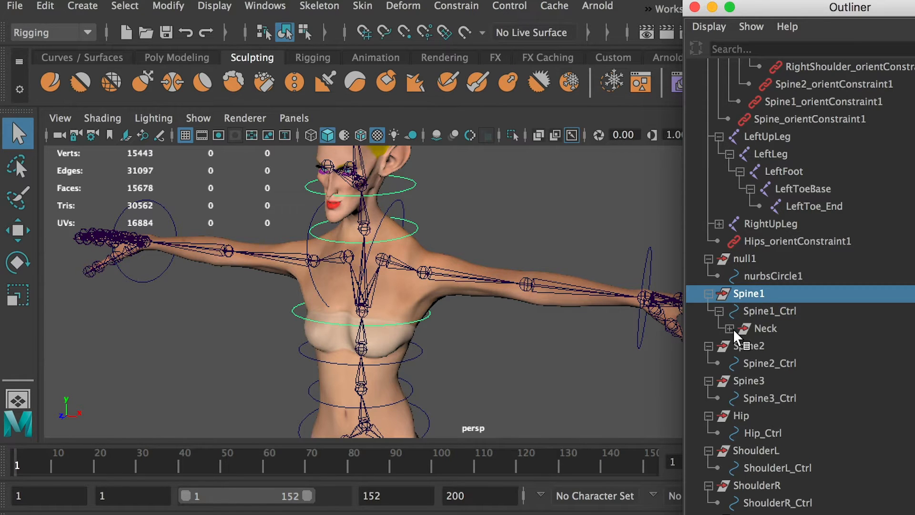
{"action": "left_click", "coordinate": [730, 329]}
{"action": "left_click", "coordinate": [740, 345]}
{"action": "left_click", "coordinate": [752, 363]}
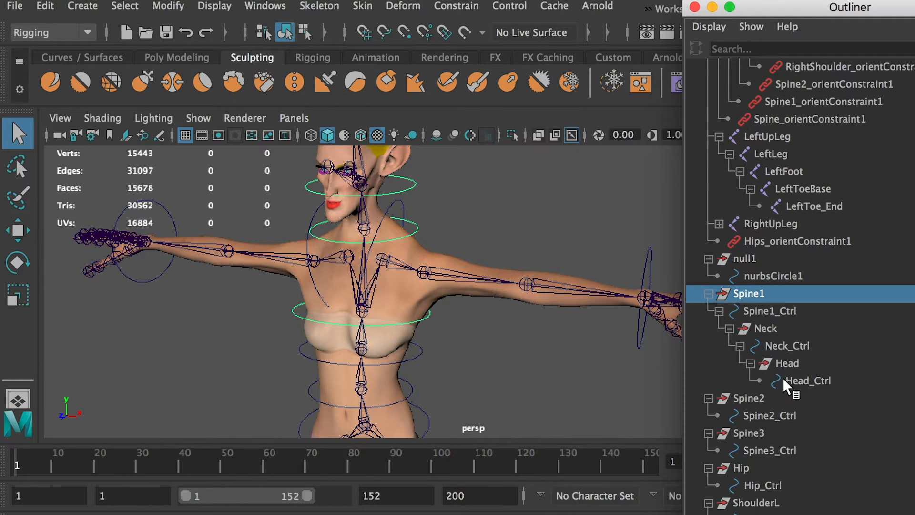
Parent the Spine1 group under Spine2_Ctrl and the Spine2 group under Spine3_Ctrl.
{"action": "left_click", "coordinate": [415, 358]}
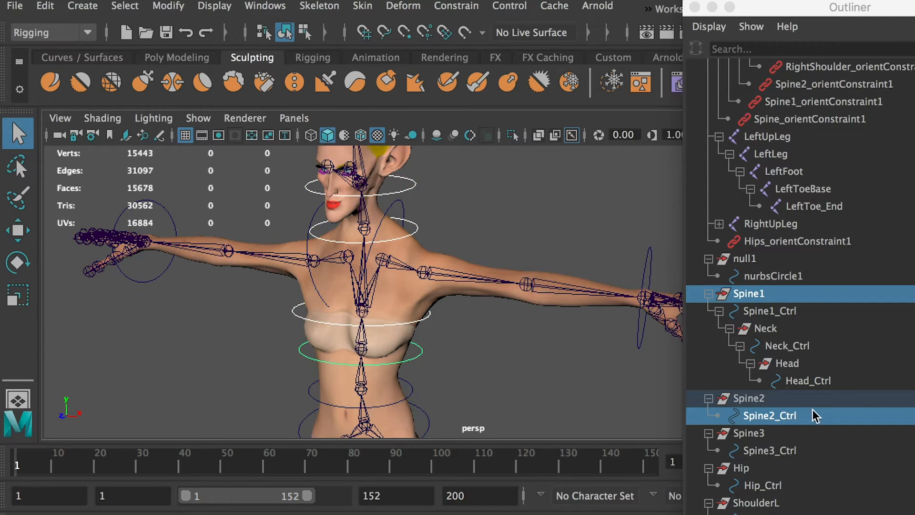
{"action": "key", "text": "p"}
{"action": "left_click_drag", "start_coordinate": [761, 310], "coordinate": [746, 291]}
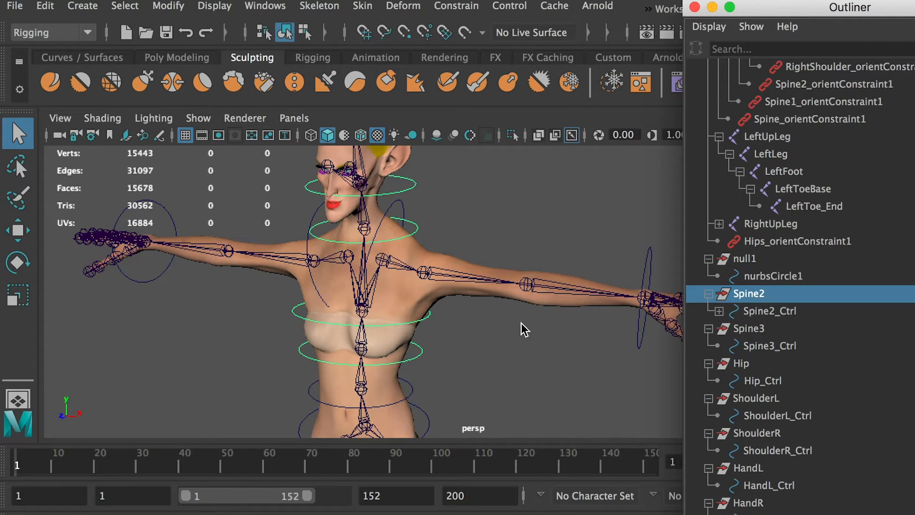
{"action": "left_click", "coordinate": [770, 346], "text": "ctrl"}
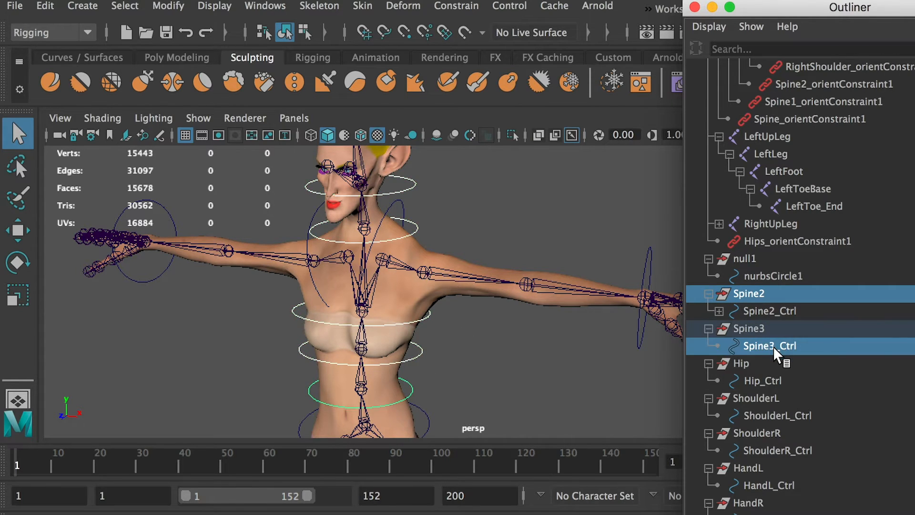
{"action": "left_click_drag", "start_coordinate": [774, 347], "coordinate": [773, 347]}
Parent the Spine3 group under Hip_Ctrl.
{"action": "left_click", "coordinate": [754, 310]}
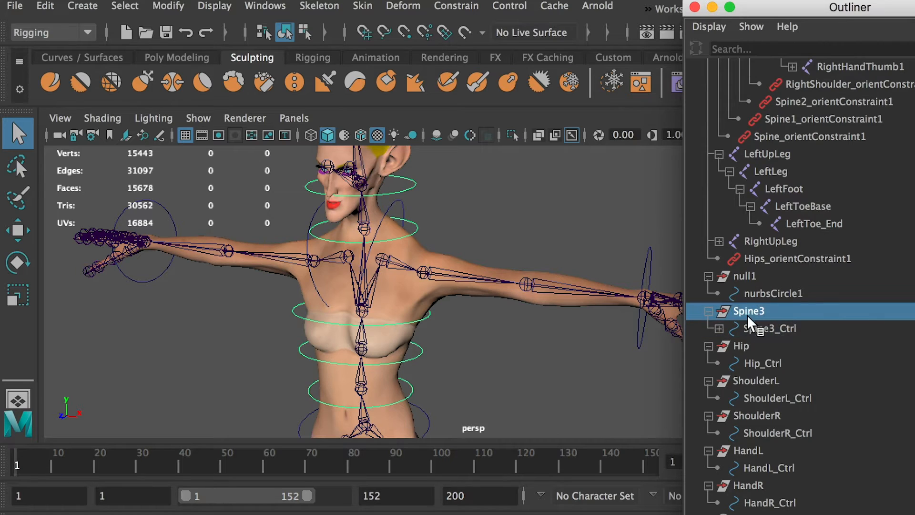
{"action": "middle_click_drag", "start_coordinate": [456, 360], "coordinate": [478, 282], "text": "alt"}
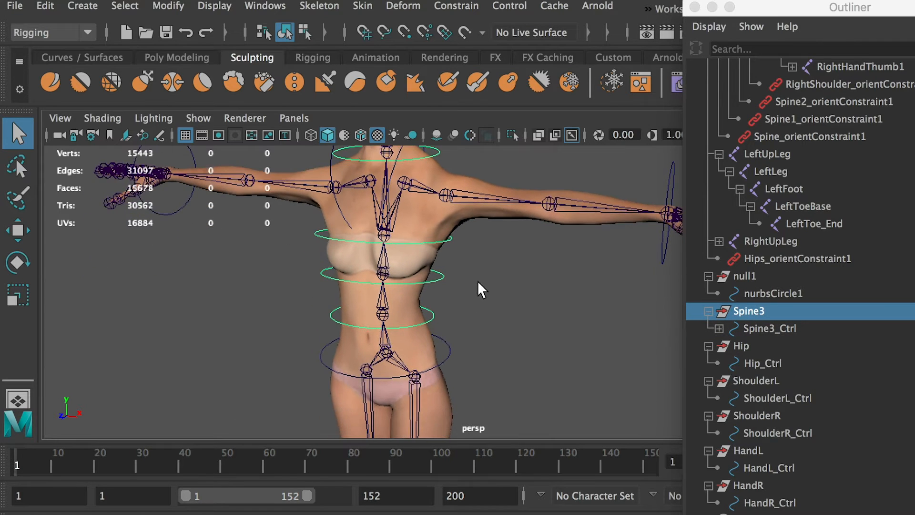
{"action": "left_click", "coordinate": [761, 365], "text": "ctrl"}
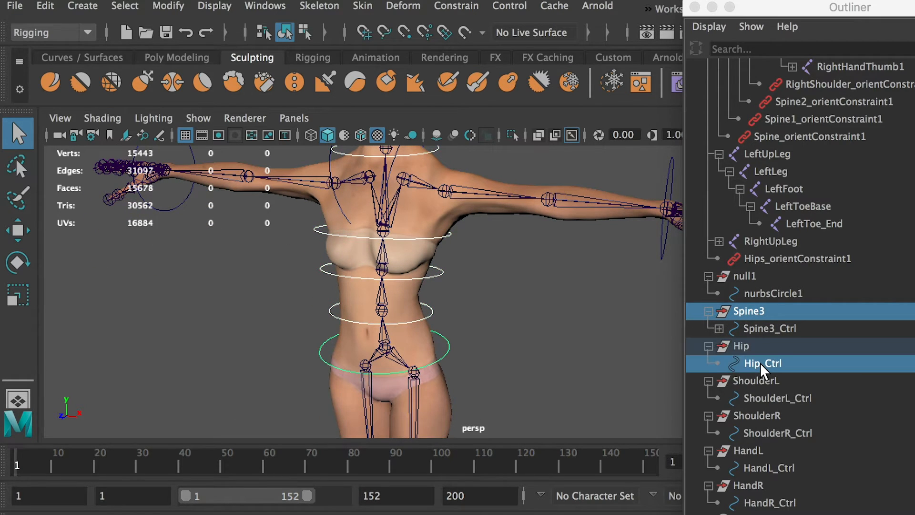
{"action": "key", "text": "p"}
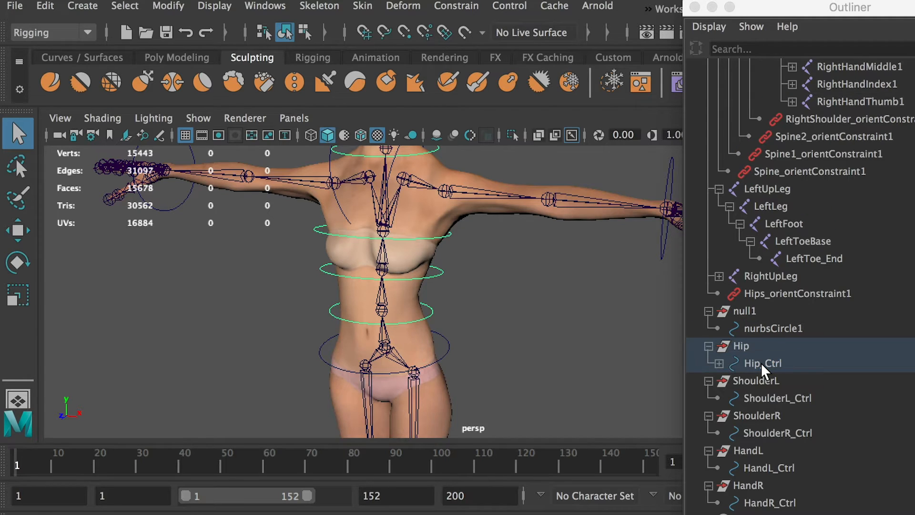
Expand the Hip hierarchy level by level from Hip_Ctrl through the spine and neck groups down to Head_Ctrl.
{"action": "left_click", "coordinate": [558, 363]}
{"action": "left_click", "coordinate": [720, 363]}
{"action": "left_click", "coordinate": [730, 381]}
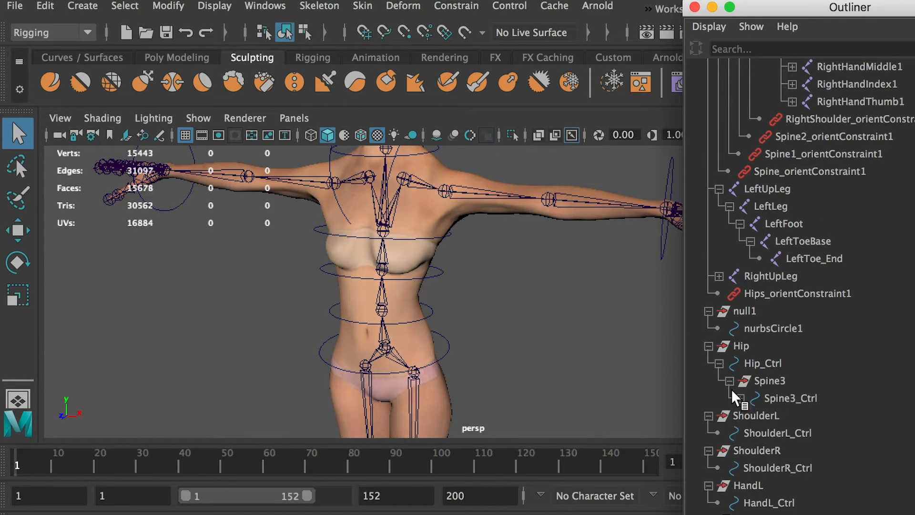
{"action": "left_click", "coordinate": [740, 398]}
{"action": "left_click", "coordinate": [751, 416]}
{"action": "left_click", "coordinate": [761, 432]}
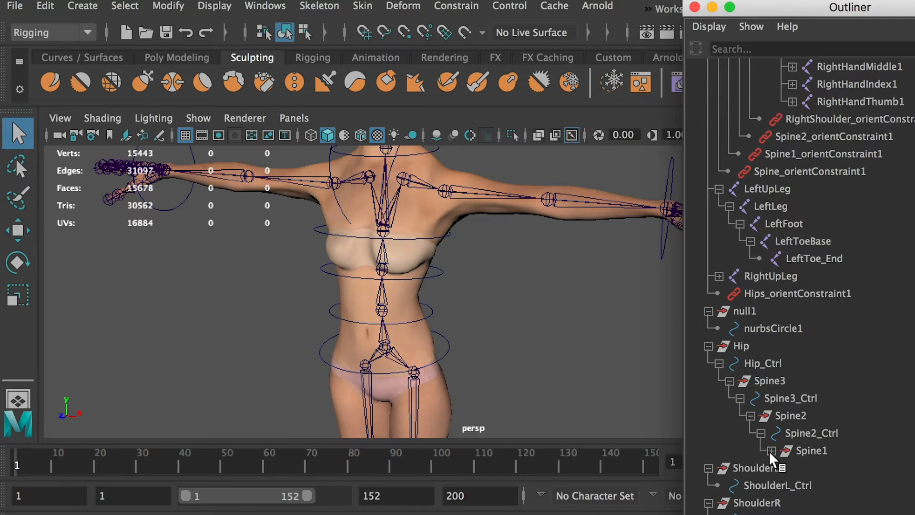
{"action": "left_click", "coordinate": [771, 450]}
{"action": "left_click", "coordinate": [782, 468]}
{"action": "left_click", "coordinate": [792, 485]}
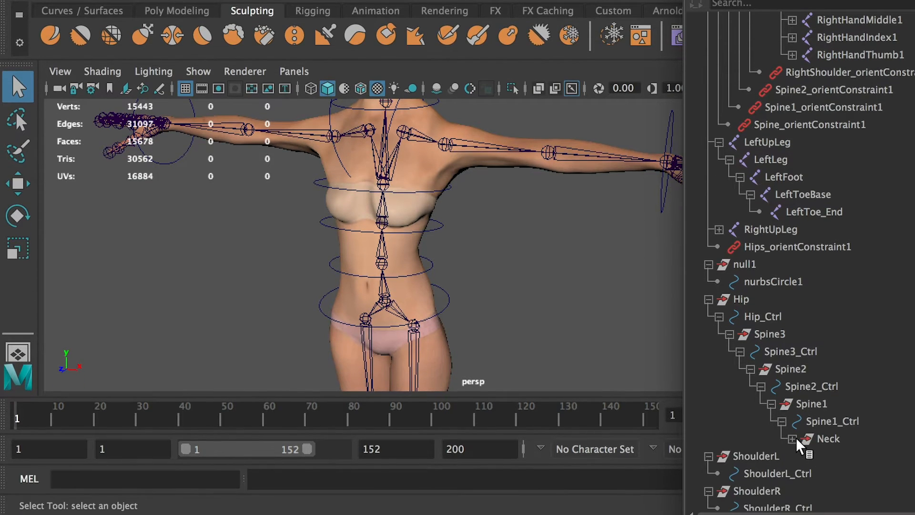
{"action": "left_click", "coordinate": [802, 457]}
{"action": "left_click", "coordinate": [813, 474]}
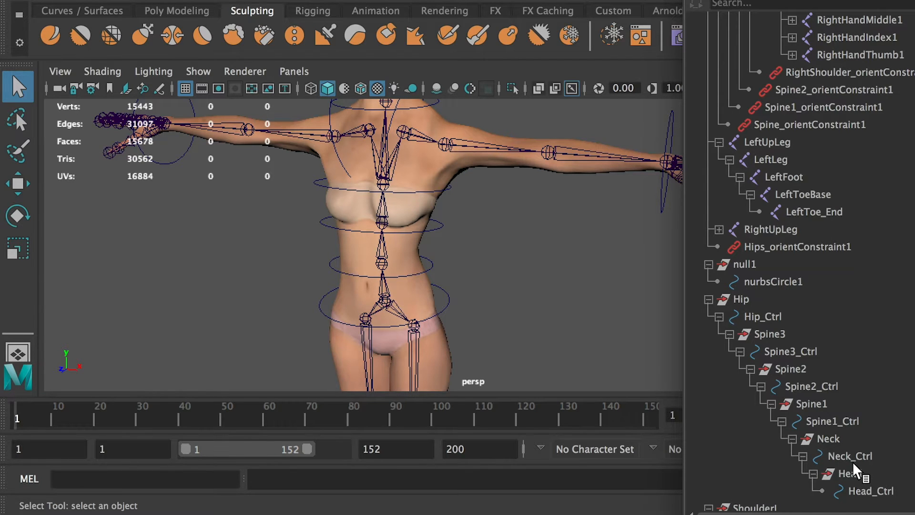
Test the parenting by rotating Spine3_Ctrl and Spine1_Ctrl, undoing each rotation.
{"action": "left_click", "coordinate": [496, 268]}
{"action": "left_click", "coordinate": [433, 270]}
{"action": "key", "text": "r"}
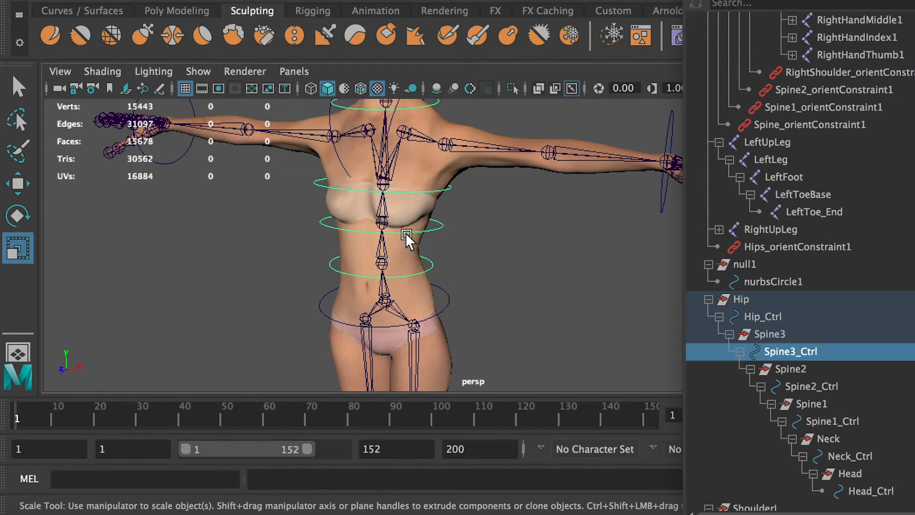
{"action": "key", "text": "e"}
{"action": "left_click_drag", "start_coordinate": [367, 214], "coordinate": [347, 220]}
{"action": "key", "text": "ctrl+z"}
{"action": "left_click", "coordinate": [525, 253]}
{"action": "left_click", "coordinate": [419, 196]}
{"action": "key", "text": "ctrl+z"}
Test-rotate Hip_Ctrl to check that the whole upper body follows, and undo the rotation.
{"action": "left_click_drag", "start_coordinate": [510, 241], "coordinate": [429, 250], "text": "alt"}
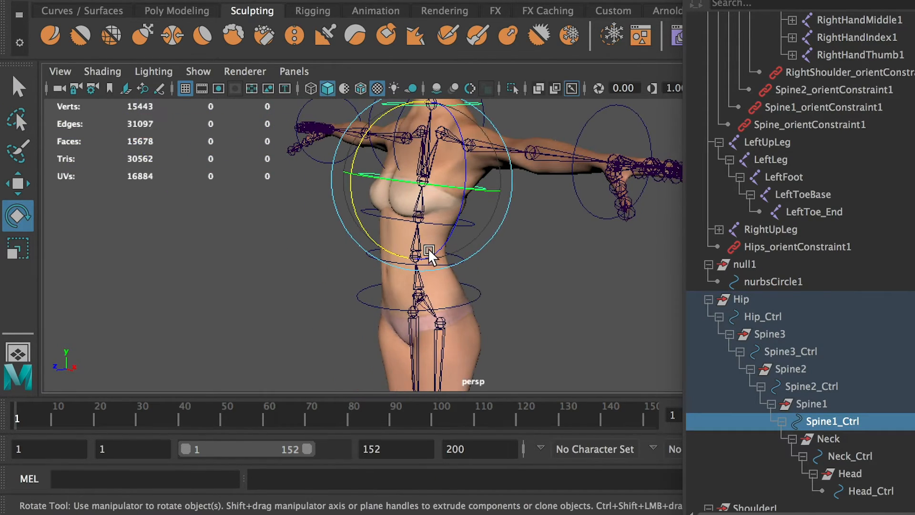
{"action": "left_click", "coordinate": [479, 293]}
{"action": "left_click_drag", "start_coordinate": [374, 241], "coordinate": [426, 276]}
{"action": "key", "text": "ctrl+z"}
{"action": "left_click", "coordinate": [527, 265]}
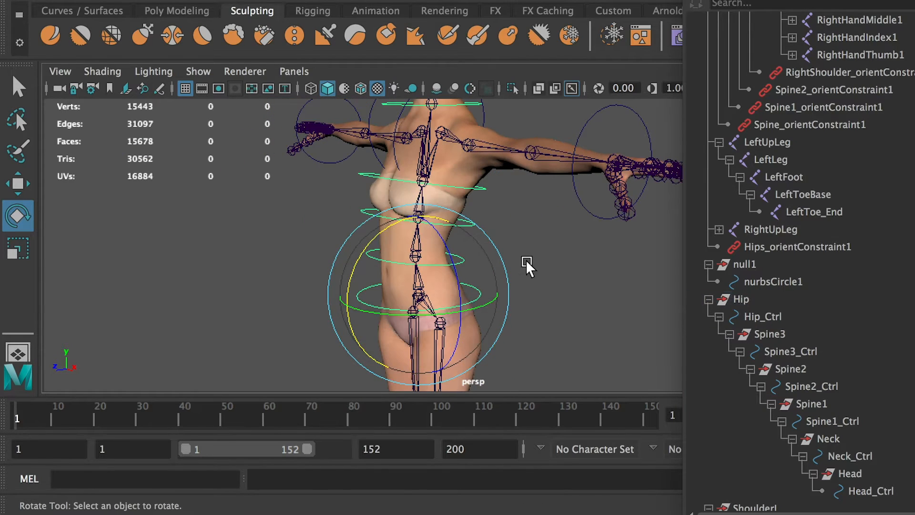
Bend the upper body forward by rotating Spine3_Ctrl, Spine2_Ctrl and Neck_Ctrl.
{"action": "left_click", "coordinate": [459, 264]}
{"action": "left_click_drag", "start_coordinate": [358, 213], "coordinate": [415, 280]}
{"action": "left_click", "coordinate": [364, 274]}
{"action": "left_click", "coordinate": [348, 249]}
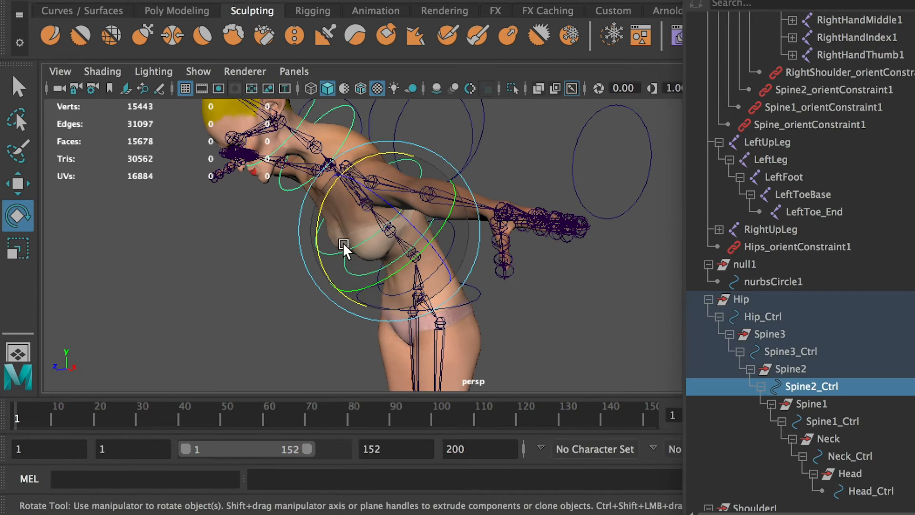
{"action": "left_click_drag", "start_coordinate": [346, 249], "coordinate": [313, 262]}
{"action": "left_click", "coordinate": [288, 271]}
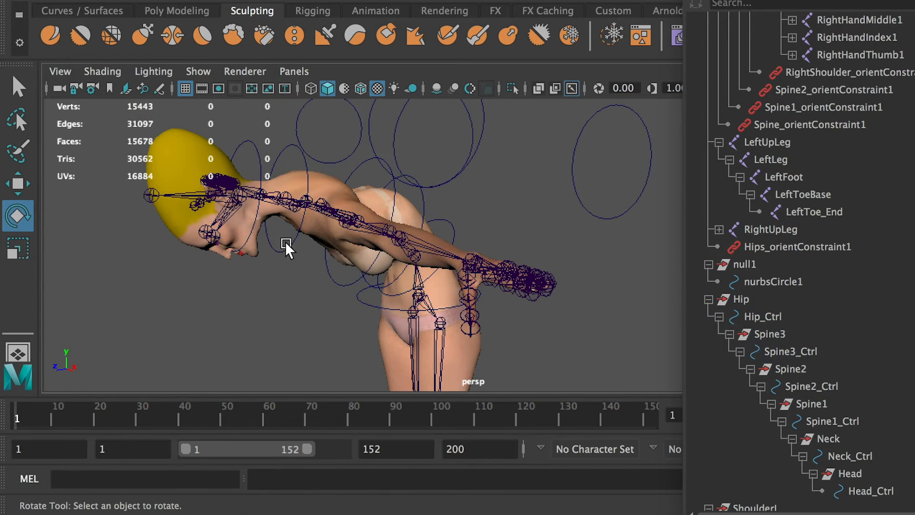
{"action": "left_click", "coordinate": [286, 245]}
{"action": "left_click_drag", "start_coordinate": [210, 204], "coordinate": [219, 240]}
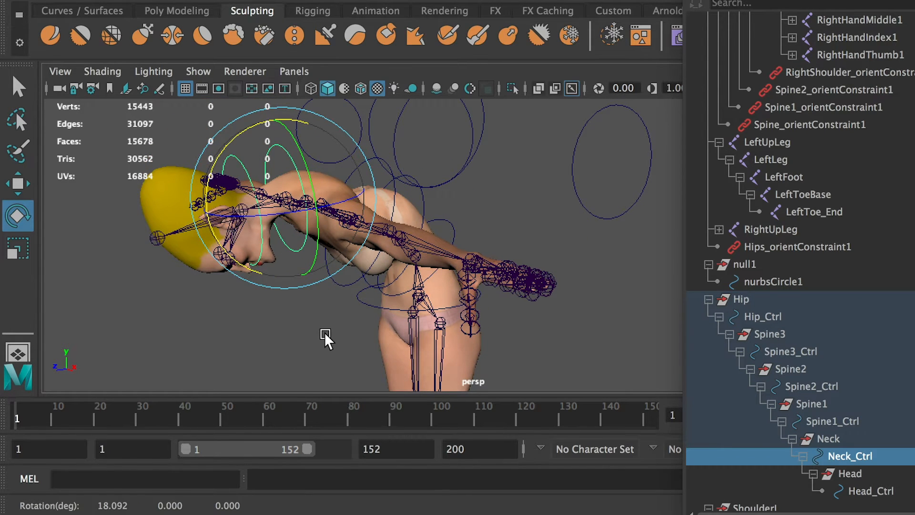
Undo the spine and neck test rotations to restore the original pose, and clear the selection.
{"action": "key", "text": "ctrl+z"}
{"action": "key", "text": "ctrl+z"}
{"action": "key", "text": "ctrl+z"}
{"action": "key", "text": "ctrl+z"}
{"action": "key", "text": "ctrl+z"}
{"action": "key", "text": "ctrl+z"}
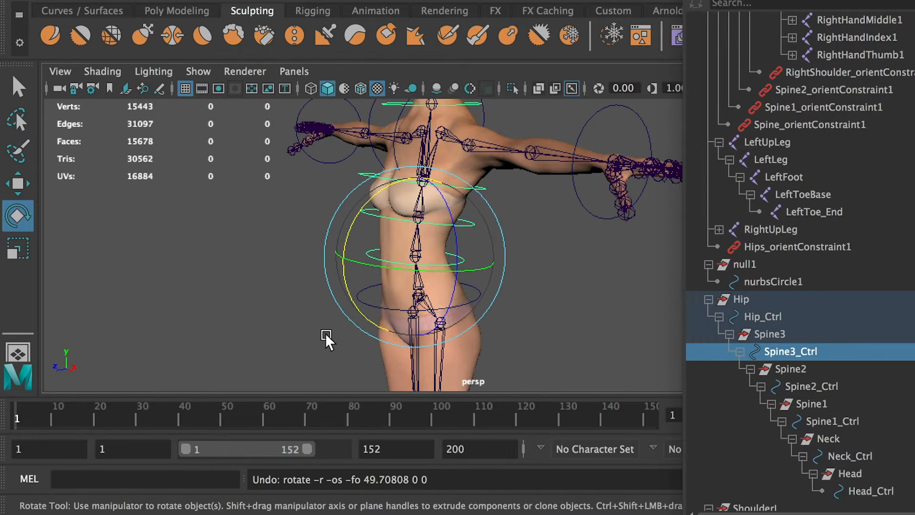
{"action": "left_click", "coordinate": [256, 321]}
Parent the ShoulderL group under Spine1_Ctrl.
{"action": "left_click_drag", "start_coordinate": [520, 289], "coordinate": [425, 244], "text": "alt"}
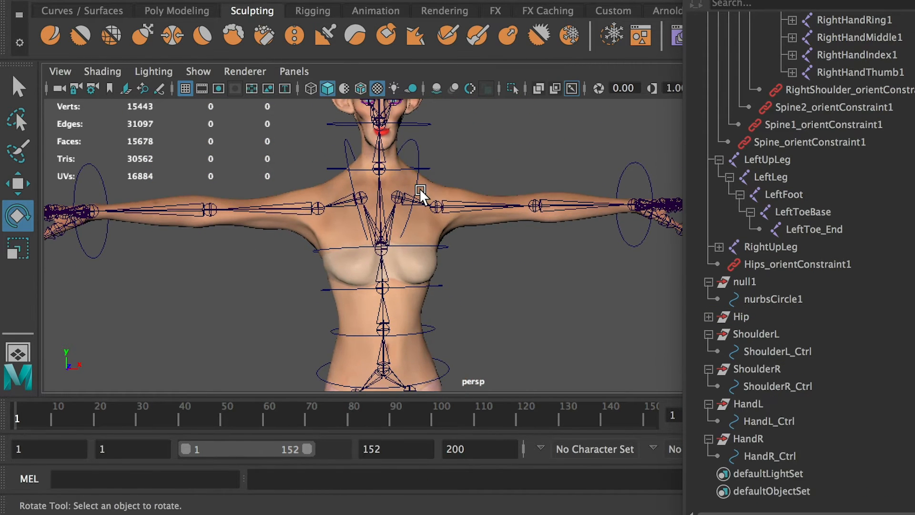
{"action": "key", "text": "q"}
{"action": "left_click", "coordinate": [415, 247]}
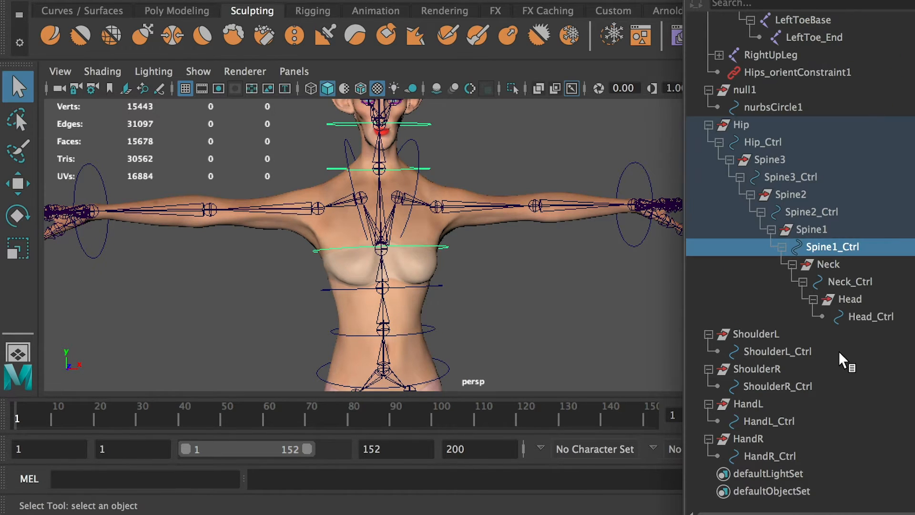
{"action": "left_click", "coordinate": [753, 335]}
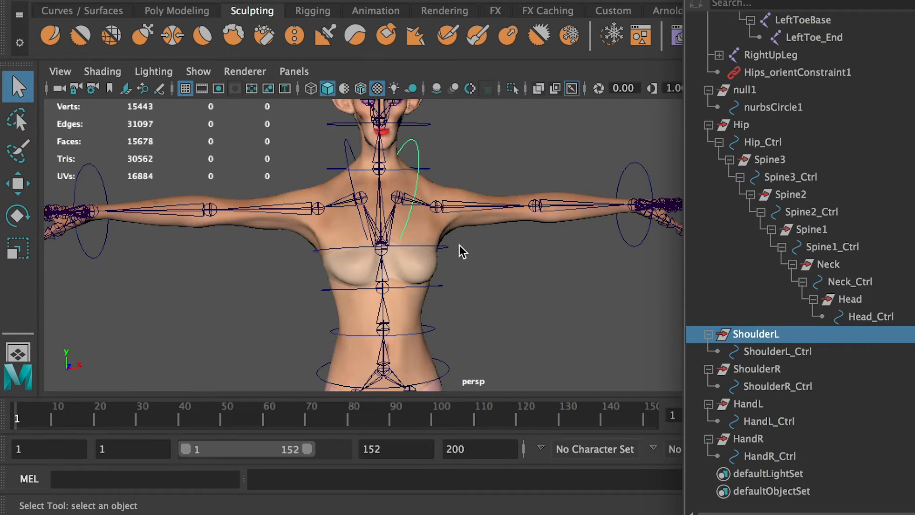
{"action": "left_click", "coordinate": [846, 245], "text": "ctrl"}
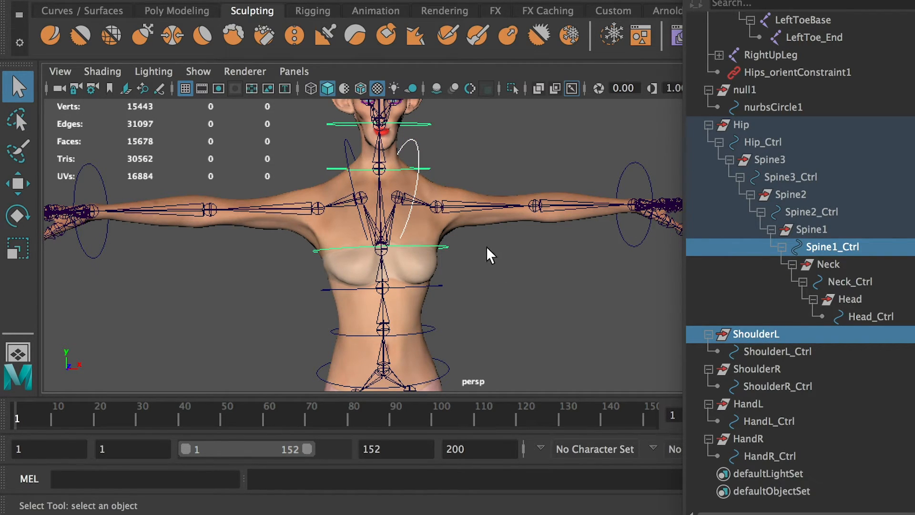
{"action": "key", "text": "p"}
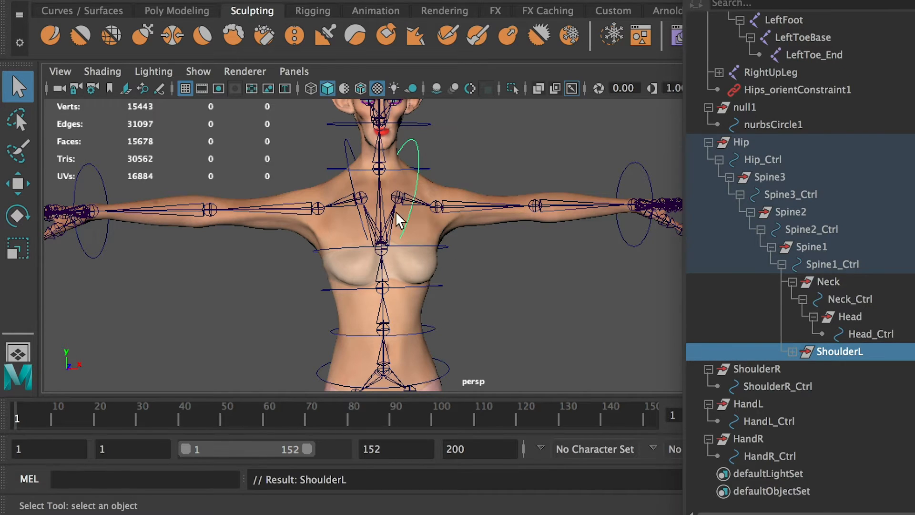
Parent the ShoulderR group under Spine1_Ctrl.
{"action": "left_click", "coordinate": [780, 370]}
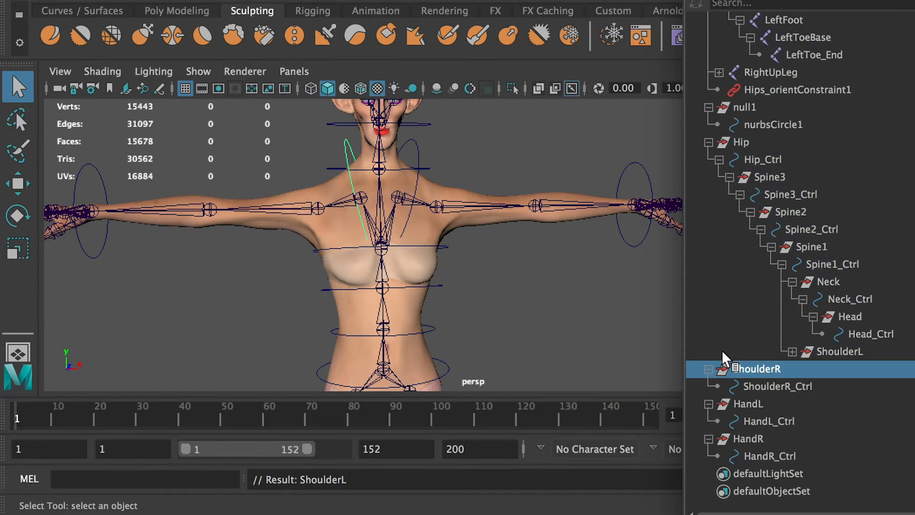
{"action": "left_click", "coordinate": [445, 247], "text": "shift"}
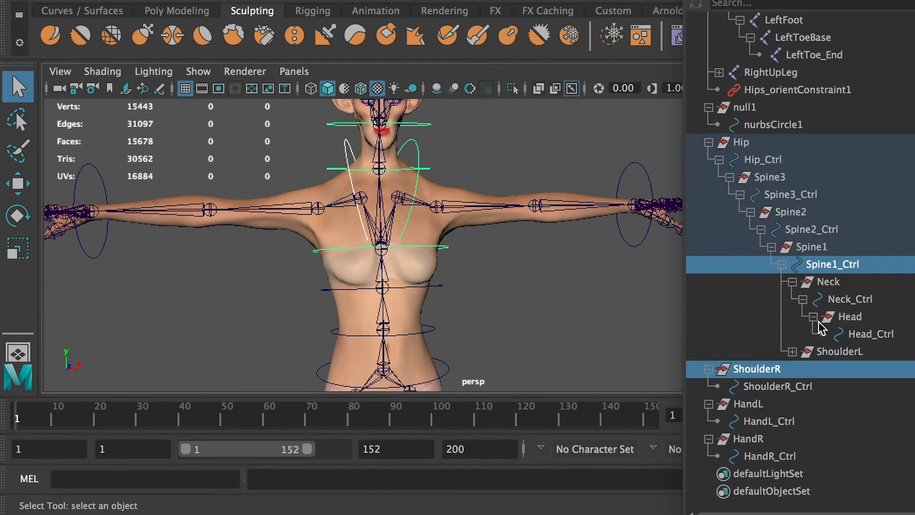
{"action": "key", "text": "p"}
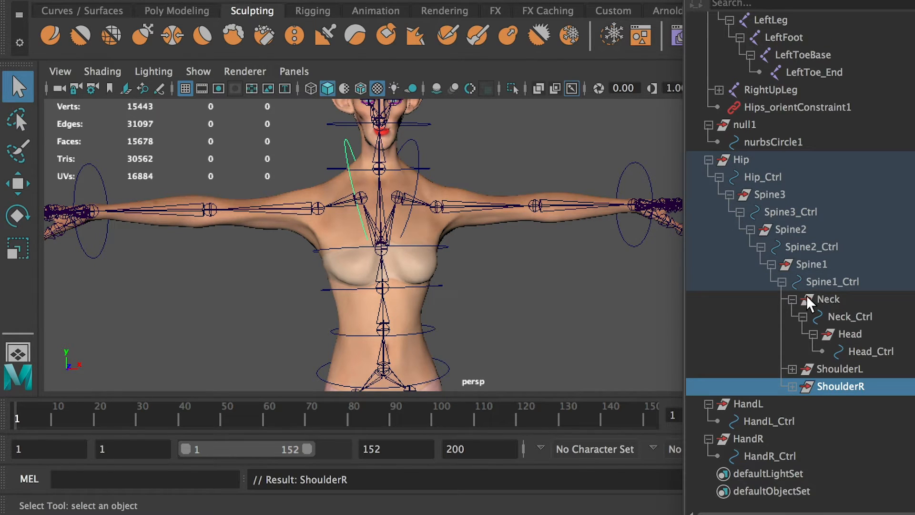
Collapse the Neck group and select Spine1_Ctrl to examine the groups parented under it.
{"action": "left_click", "coordinate": [793, 299]}
{"action": "left_click", "coordinate": [826, 334]}
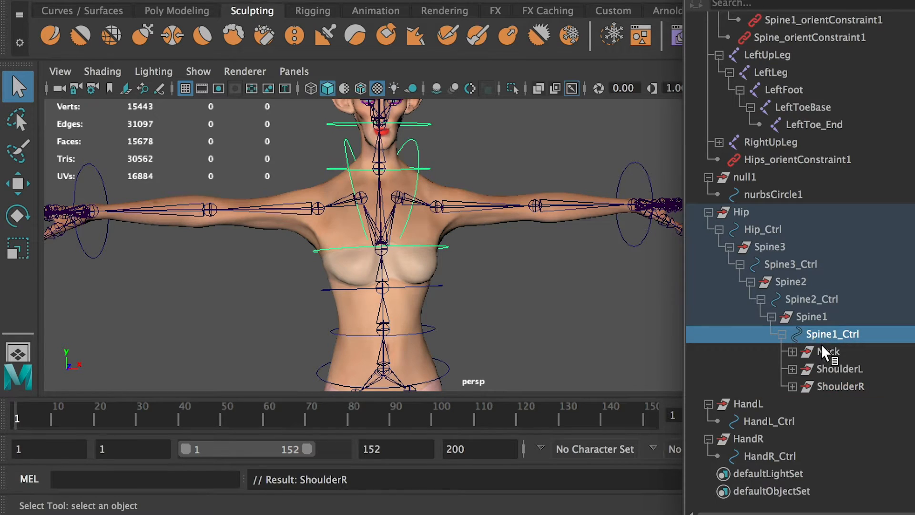
{"action": "left_click", "coordinate": [812, 324]}
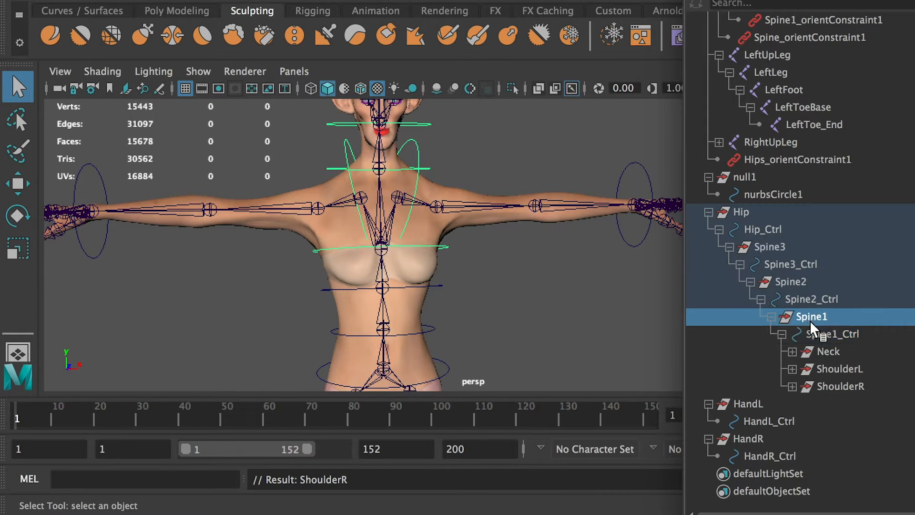
{"action": "left_click", "coordinate": [820, 330]}
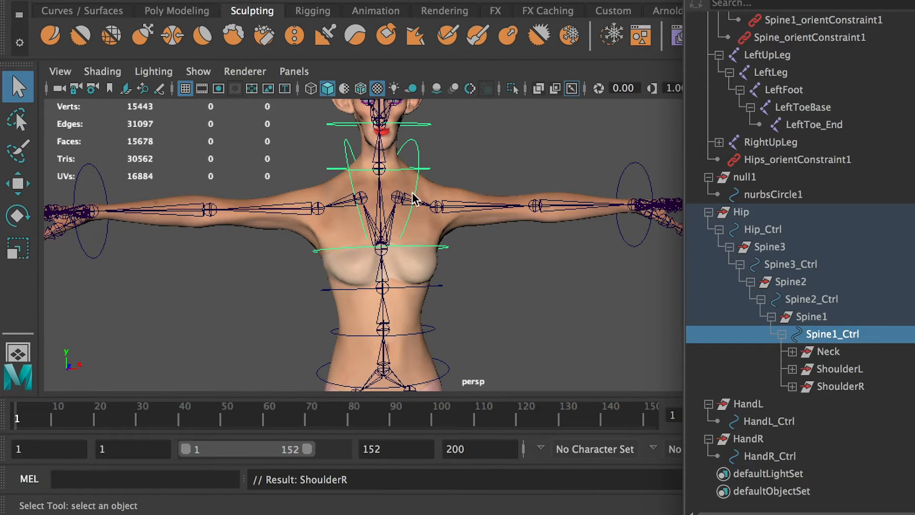
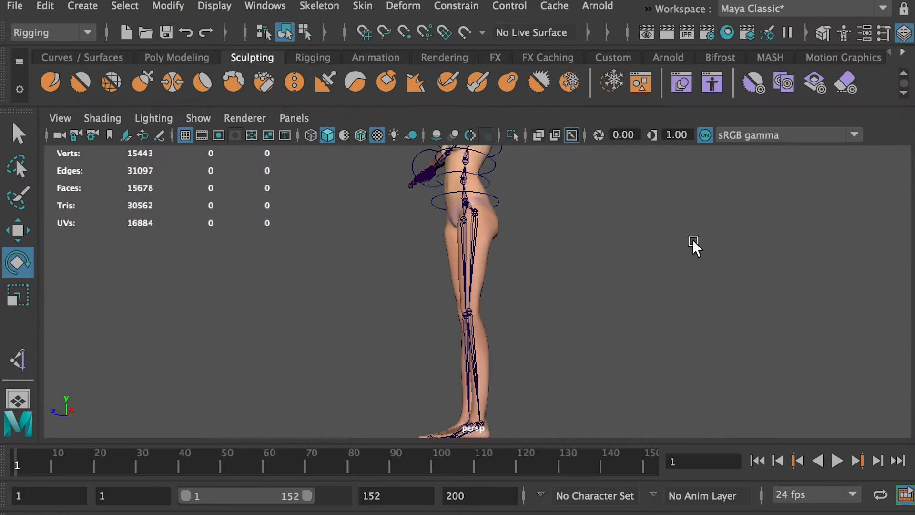
Set the IK Handle tool's current solver to Rotate-Plane Solver.
{"action": "left_click_drag", "start_coordinate": [911, 14], "coordinate": [793, 11]}
{"action": "left_click", "coordinate": [574, 296]}
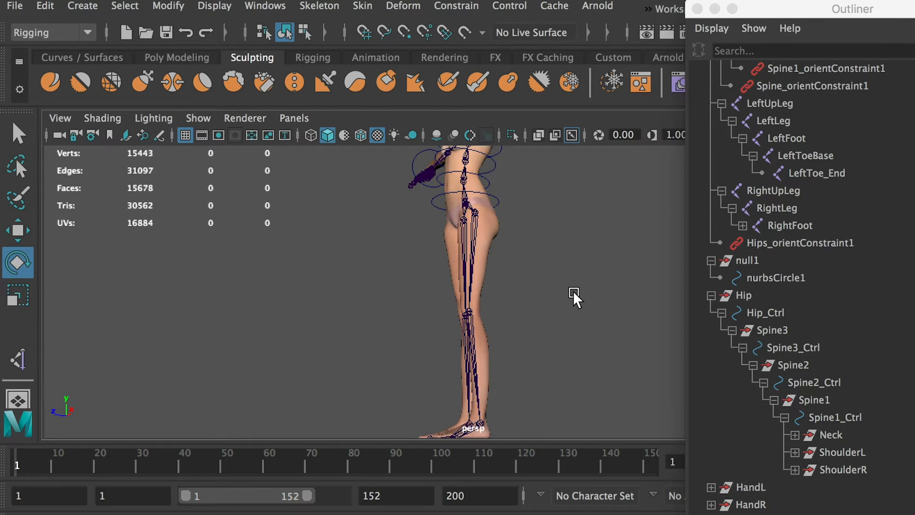
{"action": "left_click_drag", "start_coordinate": [548, 253], "coordinate": [470, 229], "text": "alt"}
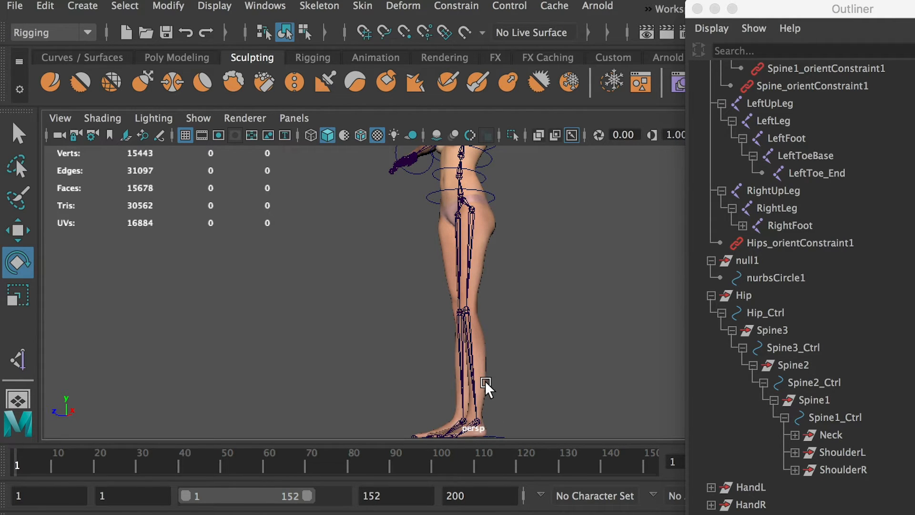
{"action": "mouse_move", "coordinate": [456, 225]}
{"action": "left_mouse_down", "text": "alt"}
{"action": "mouse_move", "coordinate": [455, 232]}
{"action": "mouse_move", "coordinate": [455, 213]}
{"action": "left_mouse_up", "text": "alt"}
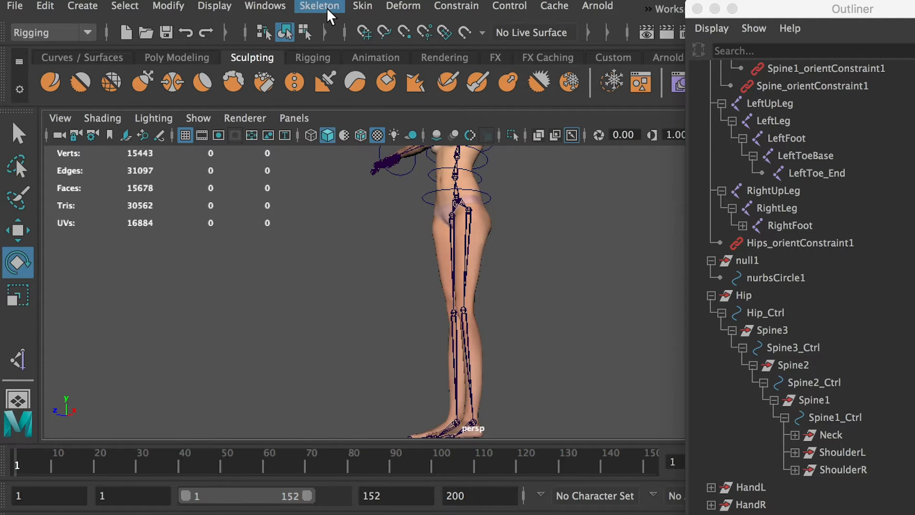
{"action": "left_click", "coordinate": [327, 7]}
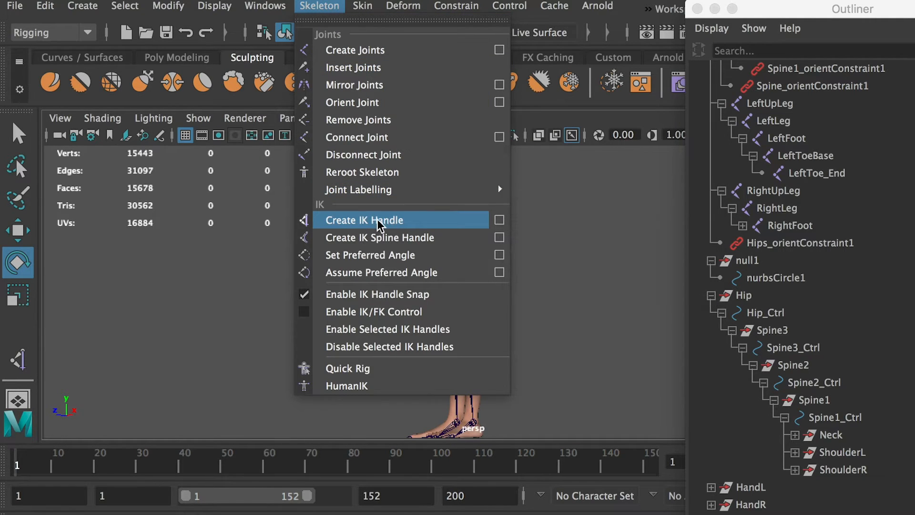
{"action": "left_click", "coordinate": [499, 221]}
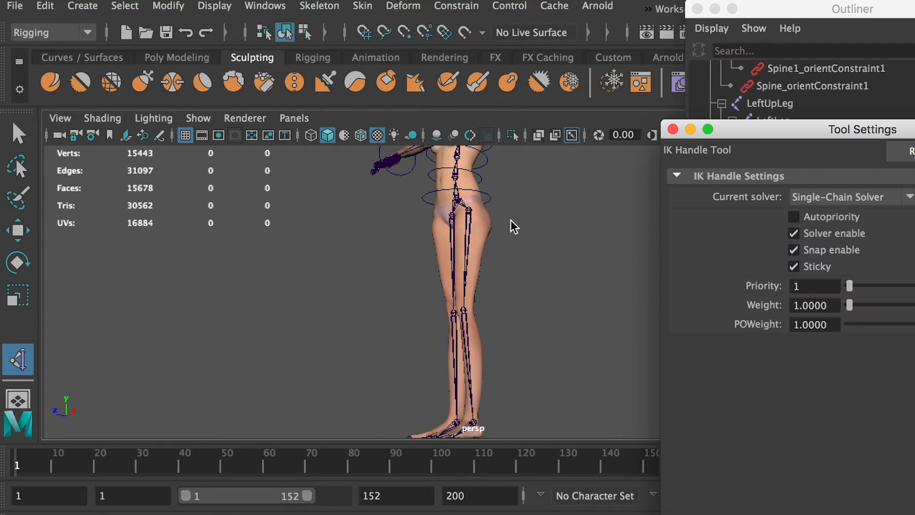
{"action": "left_click_drag", "start_coordinate": [826, 134], "coordinate": [570, 142]}
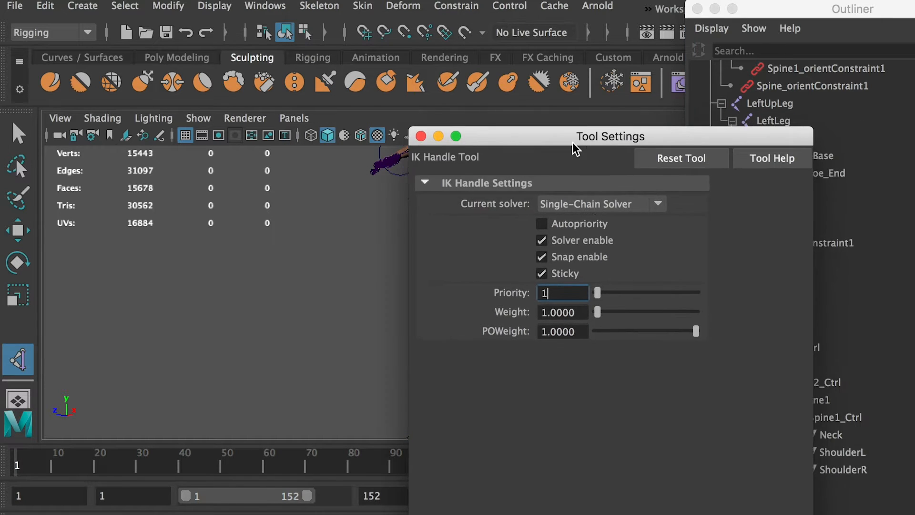
{"action": "left_click", "coordinate": [605, 205]}
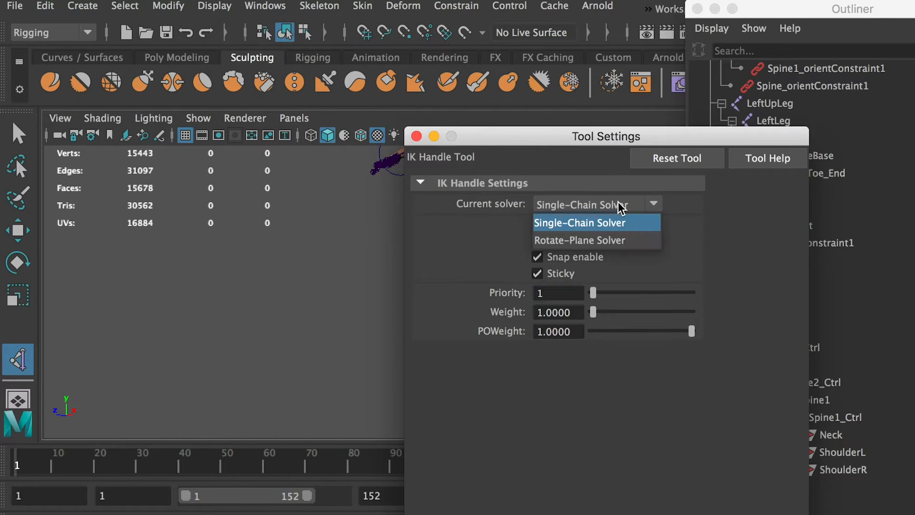
{"action": "left_click", "coordinate": [588, 241]}
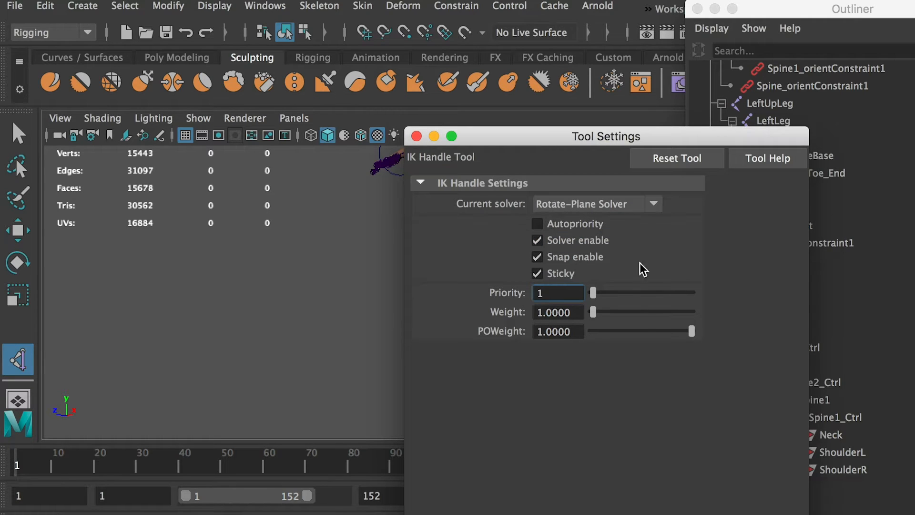
{"action": "left_click", "coordinate": [416, 137]}
Create an IK handle from the LeftUpLeg joint to the left ankle joint.
{"action": "left_click", "coordinate": [468, 208]}
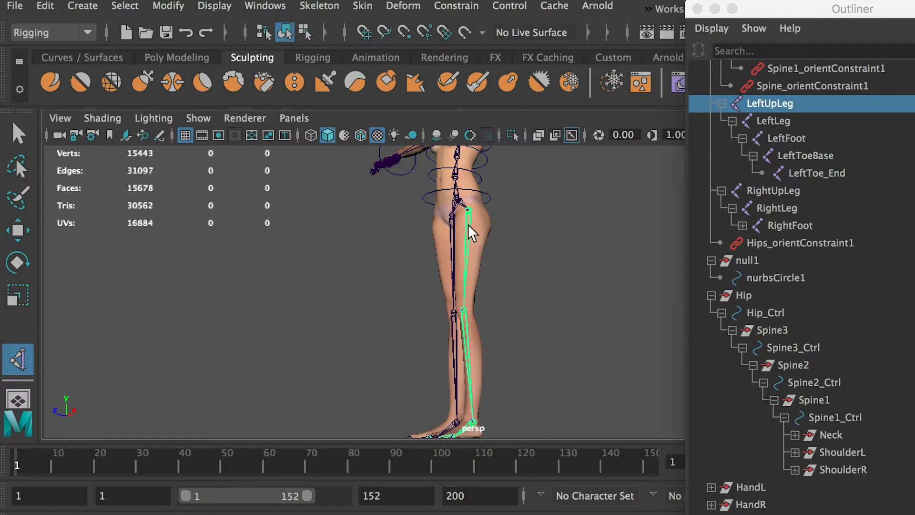
{"action": "left_click", "coordinate": [474, 419]}
{"action": "key", "text": "e"}
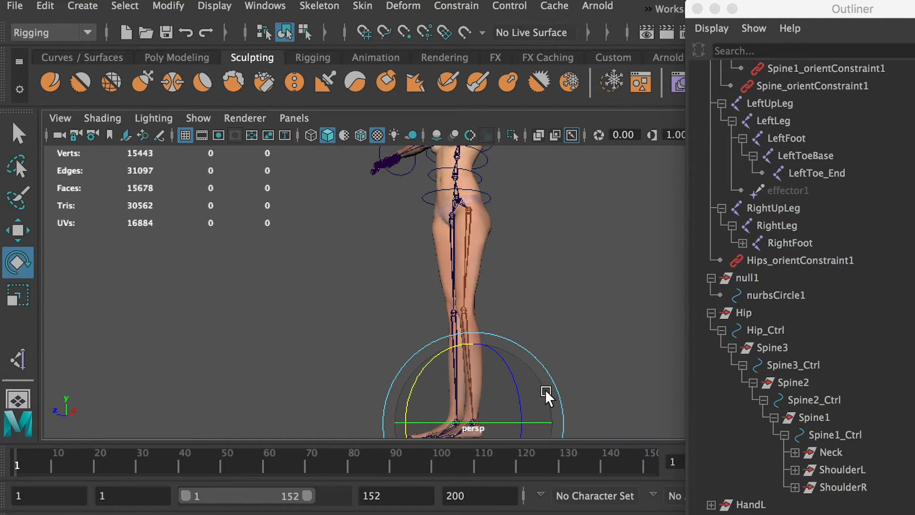
{"action": "middle_click_drag", "start_coordinate": [545, 389], "coordinate": [514, 370], "text": "alt"}
{"action": "key", "text": "w"}
{"action": "left_click_drag", "start_coordinate": [503, 386], "coordinate": [453, 387]}
{"action": "left_click_drag", "start_coordinate": [688, 364], "coordinate": [668, 363], "text": "alt"}
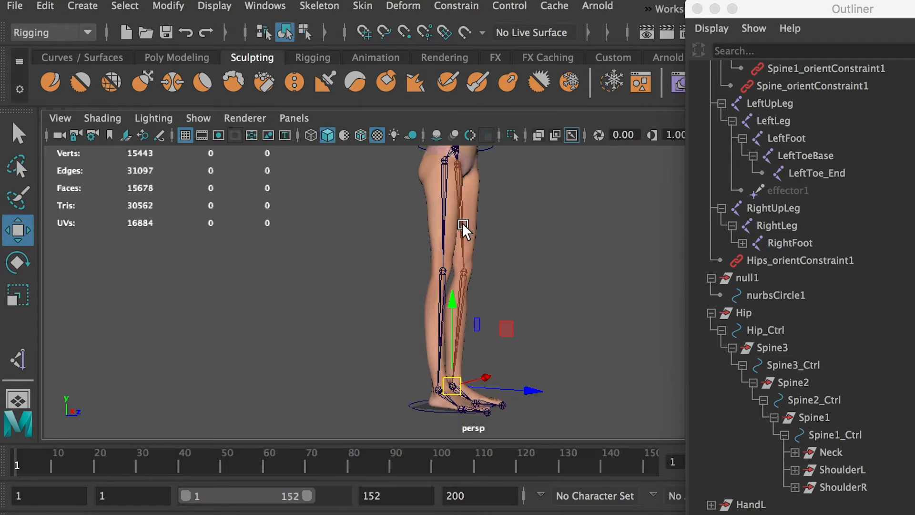
Bend the right knee backwards by rotating the RightLeg joint about -24 degrees in X.
{"action": "left_click", "coordinate": [441, 221]}
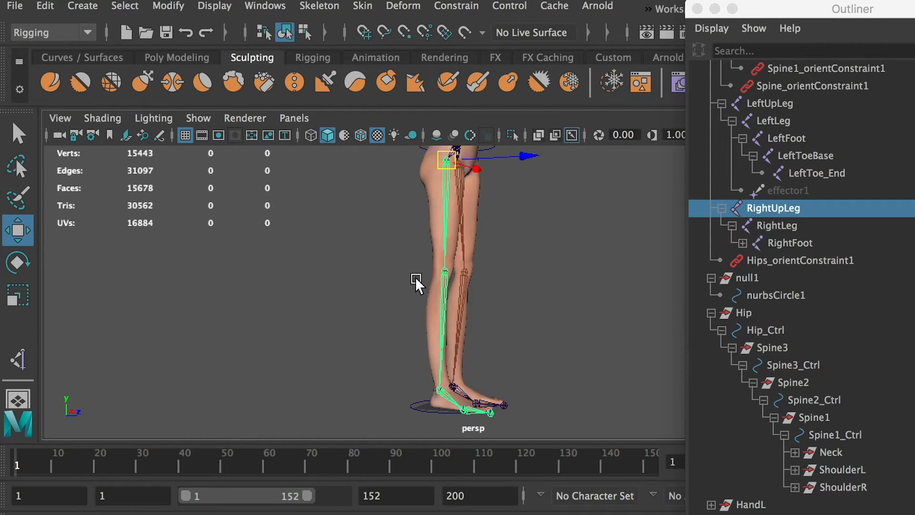
{"action": "left_click", "coordinate": [444, 293]}
{"action": "key", "text": "ctrl+a"}
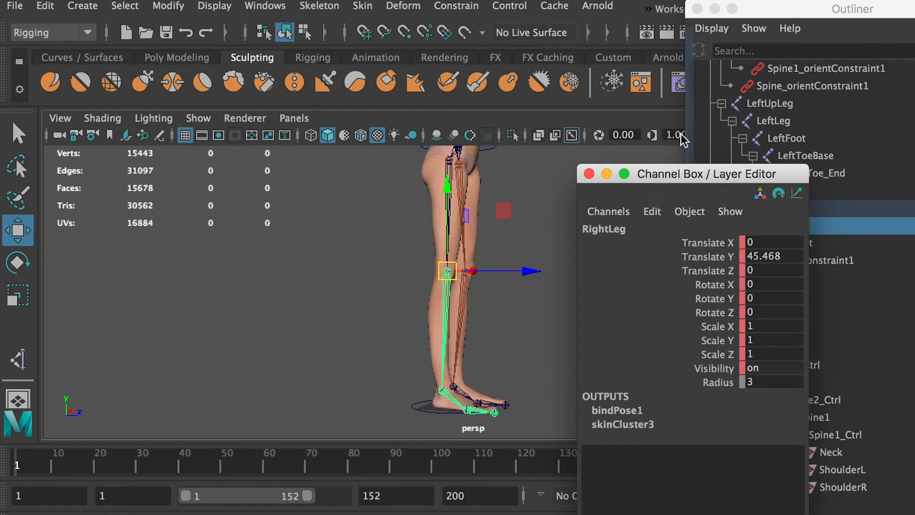
{"action": "scroll", "coordinate": [526, 326], "scroll_direction": "up", "scroll_amount": 3}
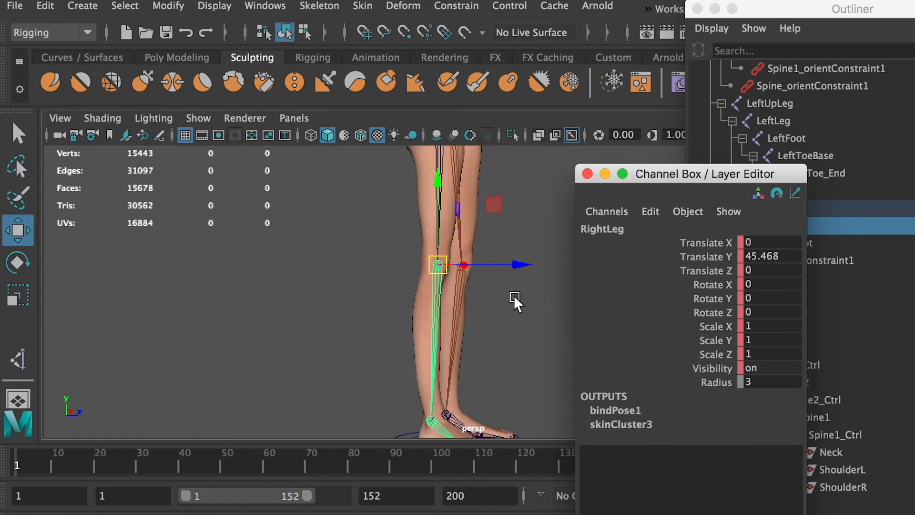
{"action": "left_click_drag", "start_coordinate": [514, 297], "coordinate": [477, 289], "text": "alt"}
{"action": "key", "text": "e"}
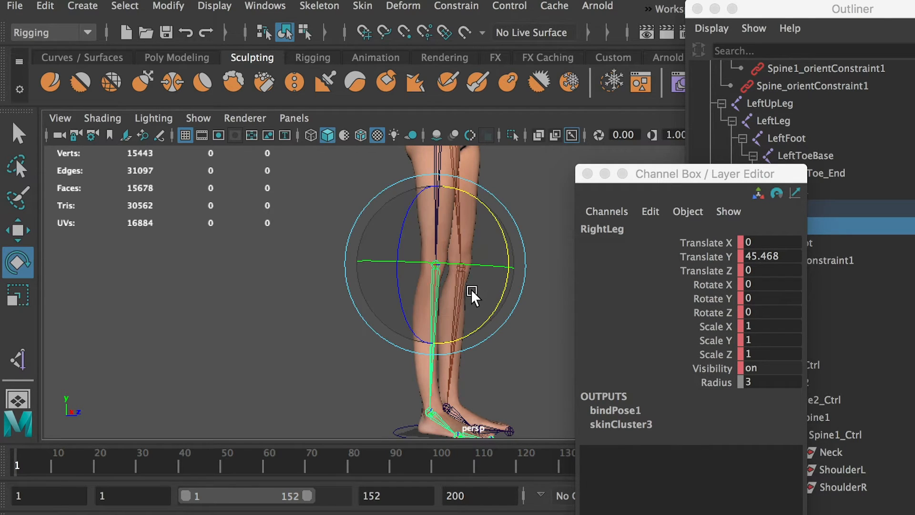
{"action": "left_click_drag", "start_coordinate": [501, 236], "coordinate": [497, 270]}
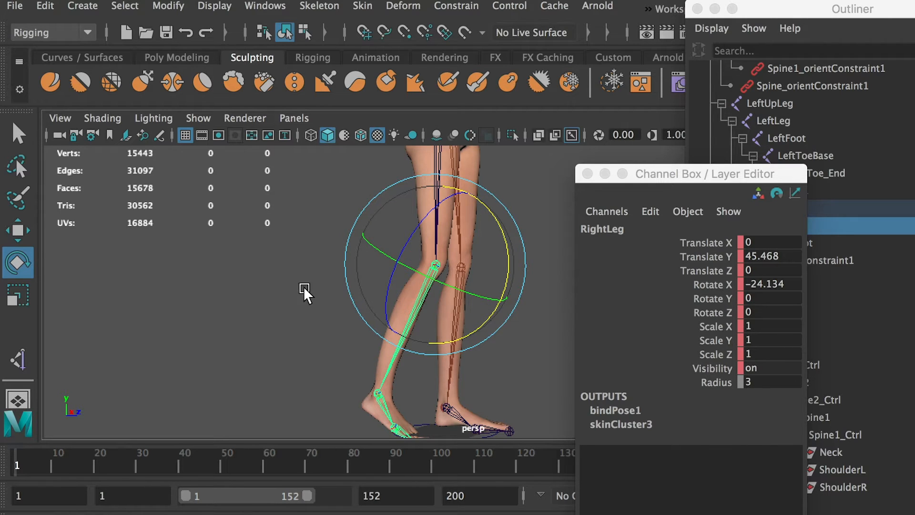
Set the preferred angle for the RightUpLeg joint using the Hierarchy option.
{"action": "left_click", "coordinate": [304, 287]}
{"action": "middle_click_drag", "start_coordinate": [482, 215], "coordinate": [469, 239], "text": "alt"}
{"action": "scroll", "coordinate": [466, 237], "scroll_direction": "down", "scroll_amount": 2}
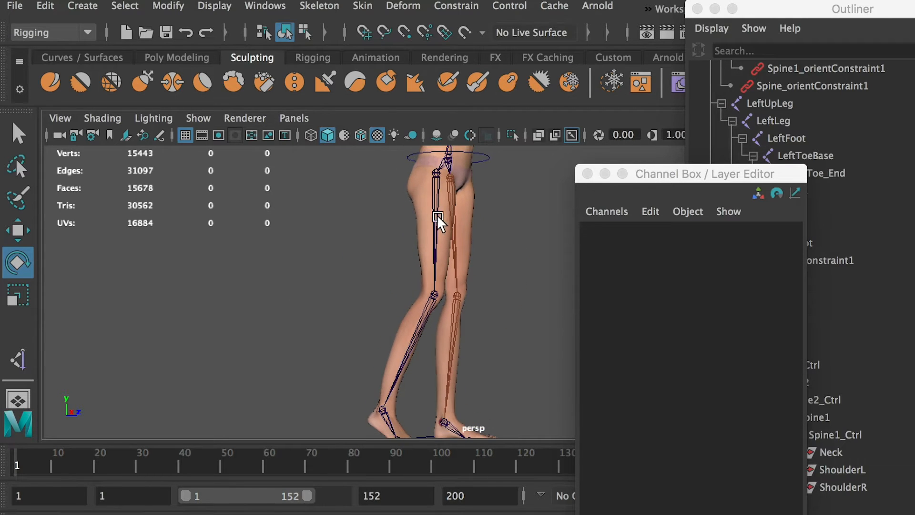
{"action": "left_click", "coordinate": [432, 182]}
{"action": "scroll", "coordinate": [464, 225], "scroll_direction": "down", "scroll_amount": 1}
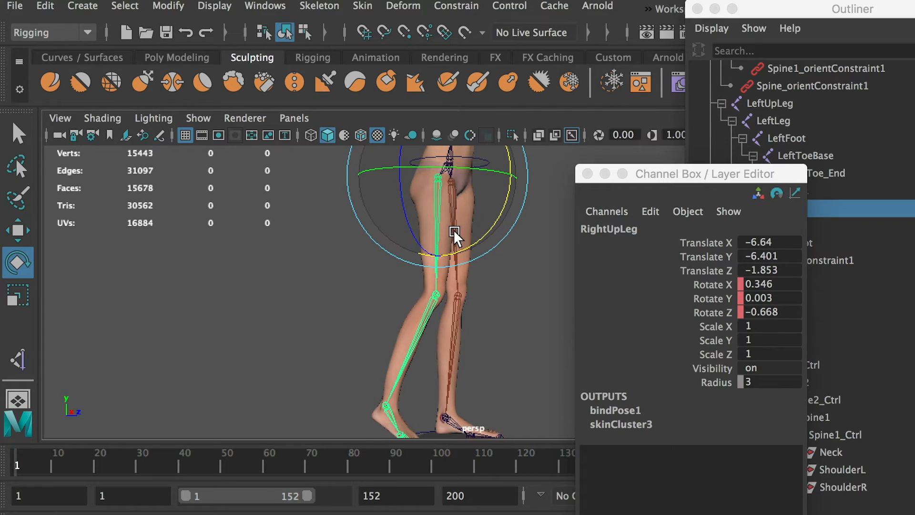
{"action": "left_click", "coordinate": [322, 9]}
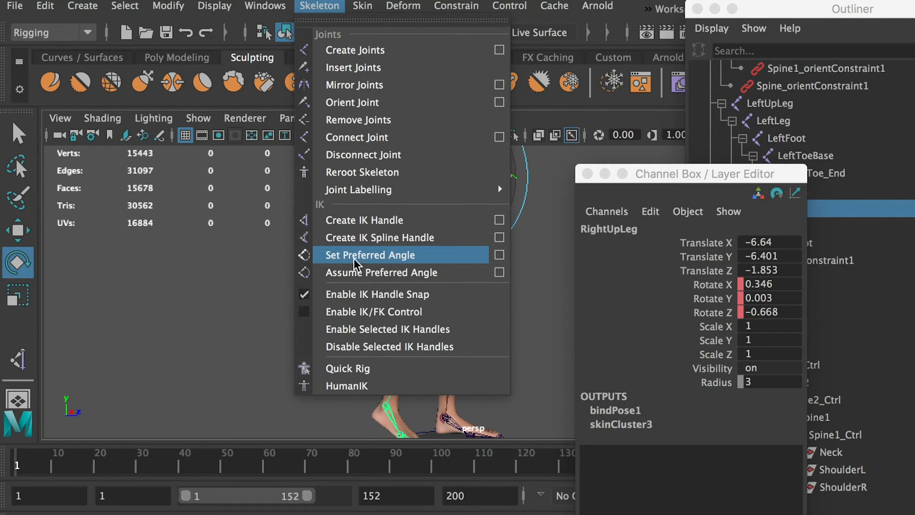
{"action": "left_click", "coordinate": [498, 255]}
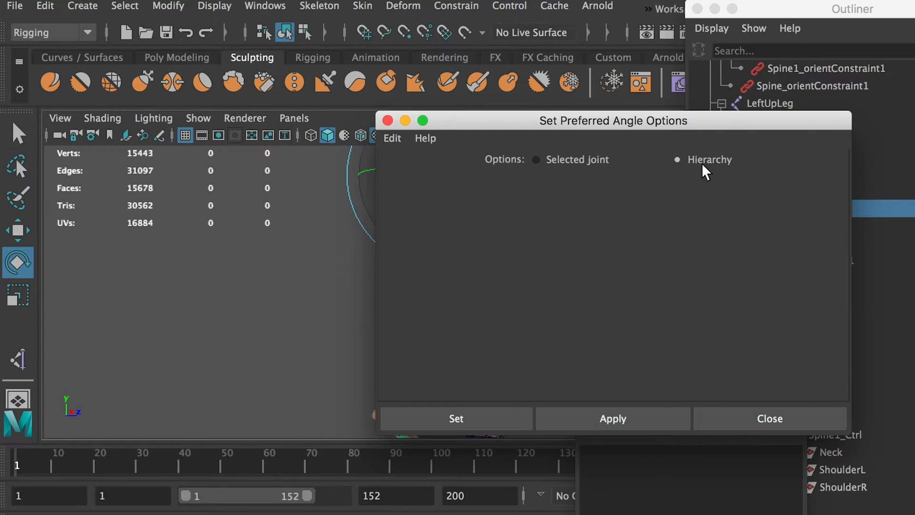
{"action": "left_click_drag", "start_coordinate": [614, 123], "coordinate": [751, 117]}
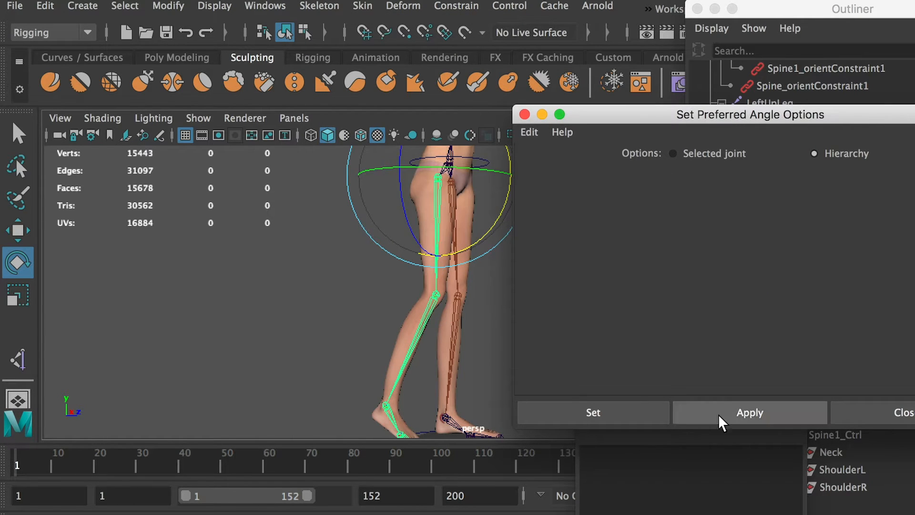
{"action": "left_click", "coordinate": [634, 415]}
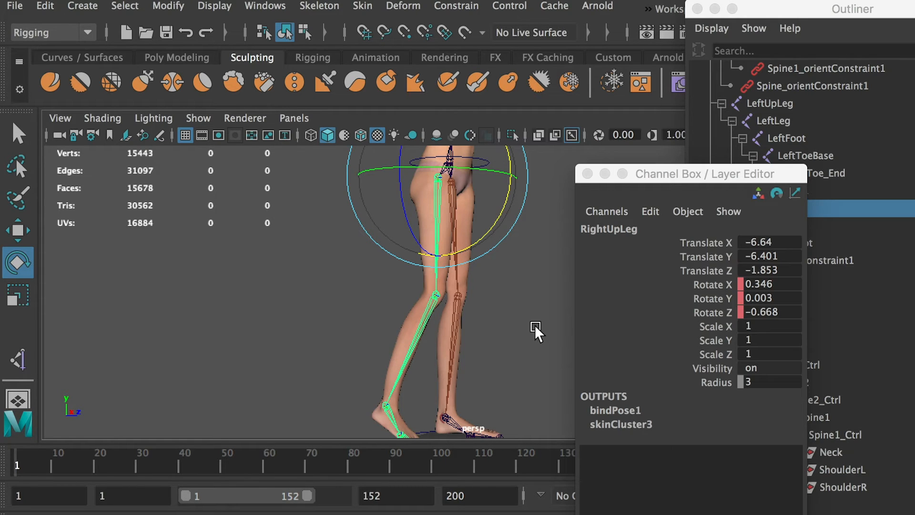
Straighten the right knee by setting the RightLeg joint's Rotate X to 0, and clear the selection.
{"action": "left_click", "coordinate": [438, 307]}
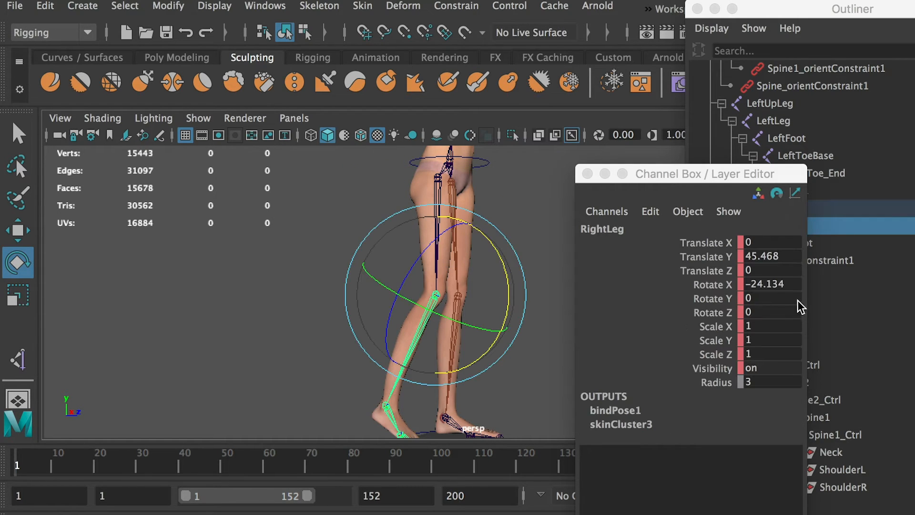
{"action": "double_click", "coordinate": [776, 285]}
{"action": "type", "text": "0"}
{"action": "key", "text": "Return"}
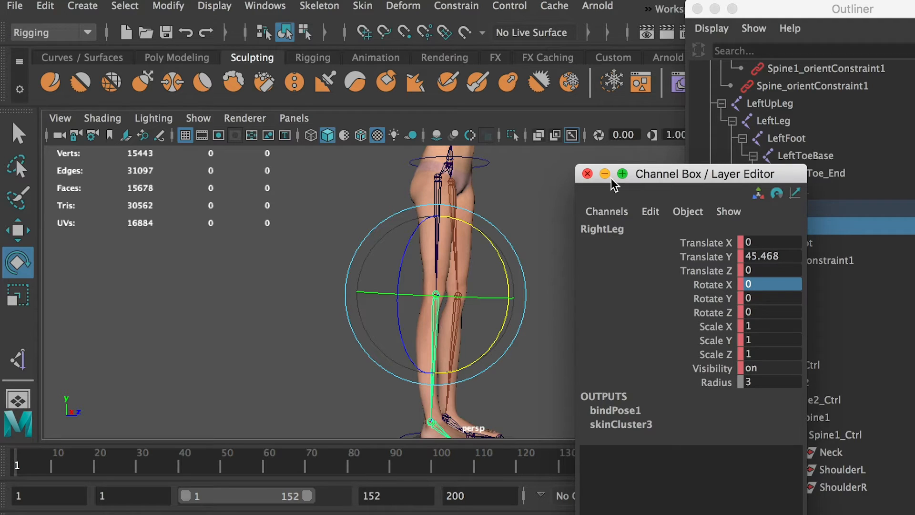
{"action": "left_click_drag", "start_coordinate": [659, 173], "coordinate": [913, 205]}
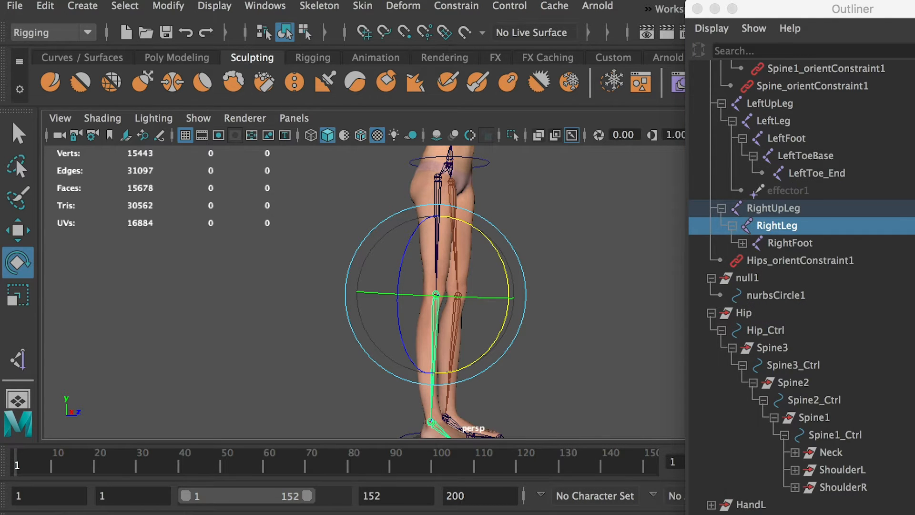
{"action": "left_click", "coordinate": [567, 211]}
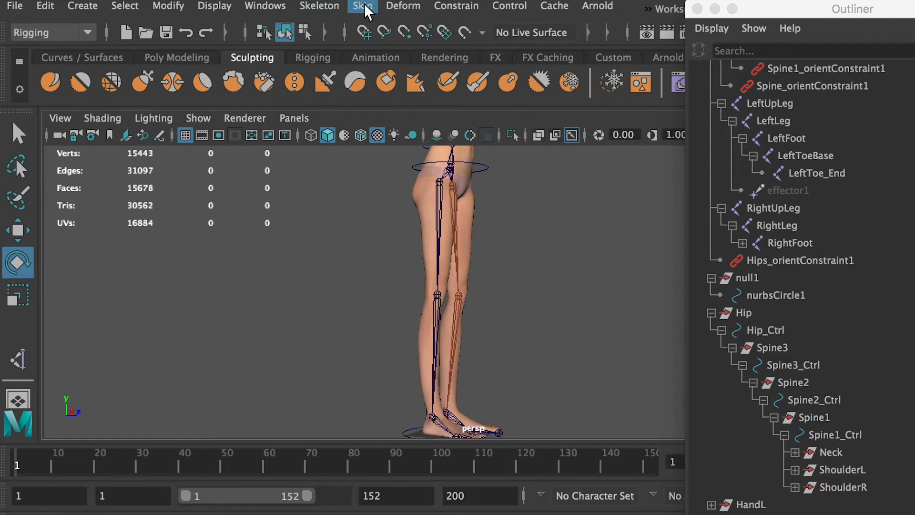
Create an IK handle from the RightUpLeg joint to the right ankle joint.
{"action": "left_click", "coordinate": [320, 6]}
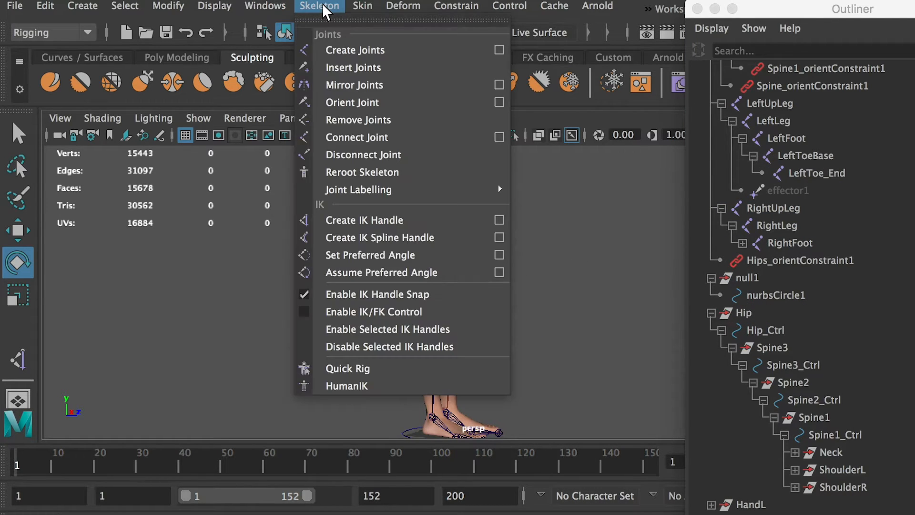
{"action": "left_click", "coordinate": [499, 220]}
{"action": "left_click", "coordinate": [415, 129]}
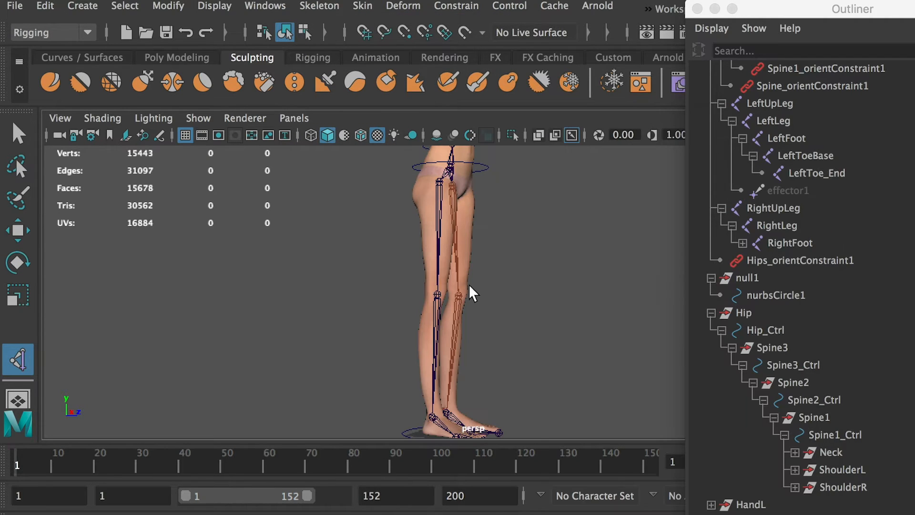
{"action": "left_click", "coordinate": [439, 178]}
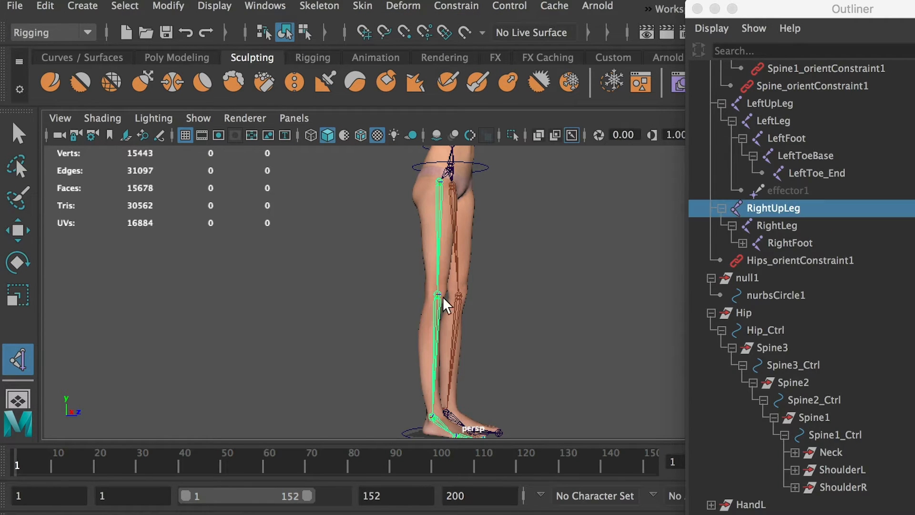
{"action": "left_click", "coordinate": [433, 418]}
Test the right leg's IK handle by moving it up and forward, and undo the move.
{"action": "key", "text": "e"}
{"action": "key", "text": "w"}
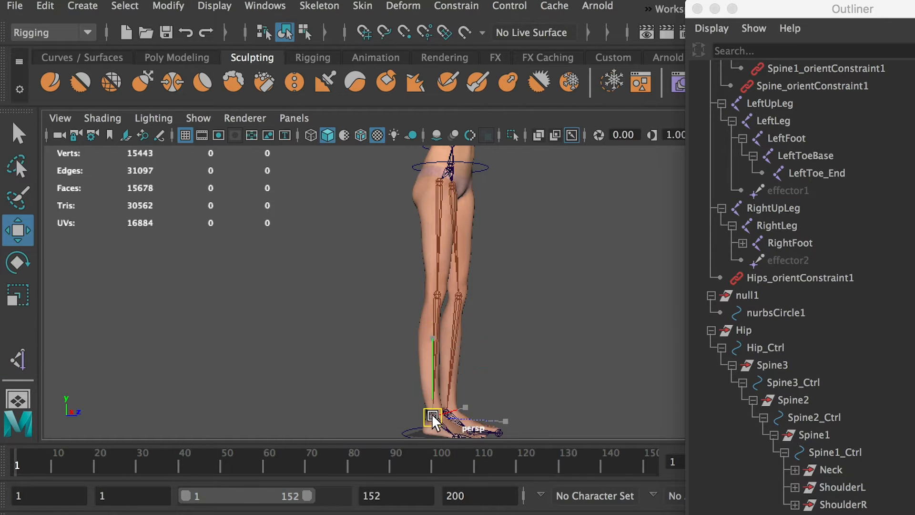
{"action": "left_click_drag", "start_coordinate": [433, 416], "coordinate": [517, 305]}
{"action": "key", "text": "ctrl+z"}
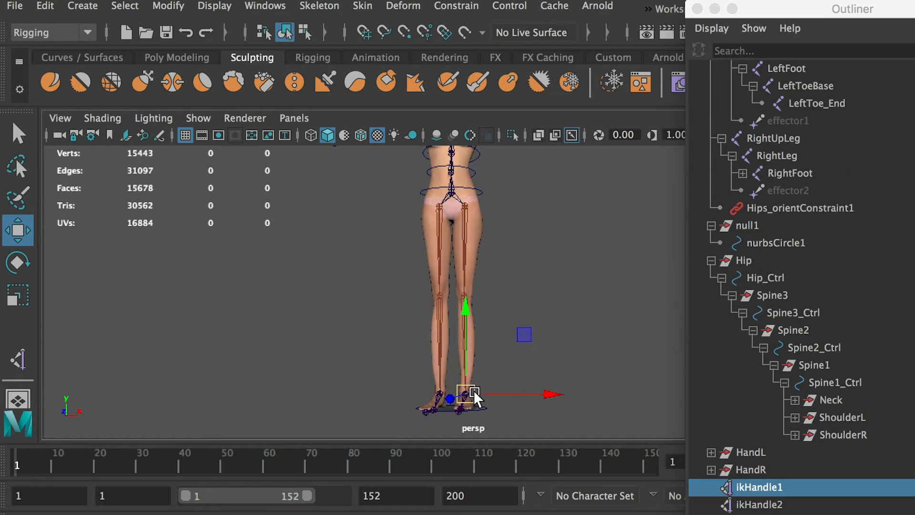
Rename the left leg's IK handle IK_LegL and the right leg's IK handle IK_LegR.
{"action": "double_click", "coordinate": [742, 487]}
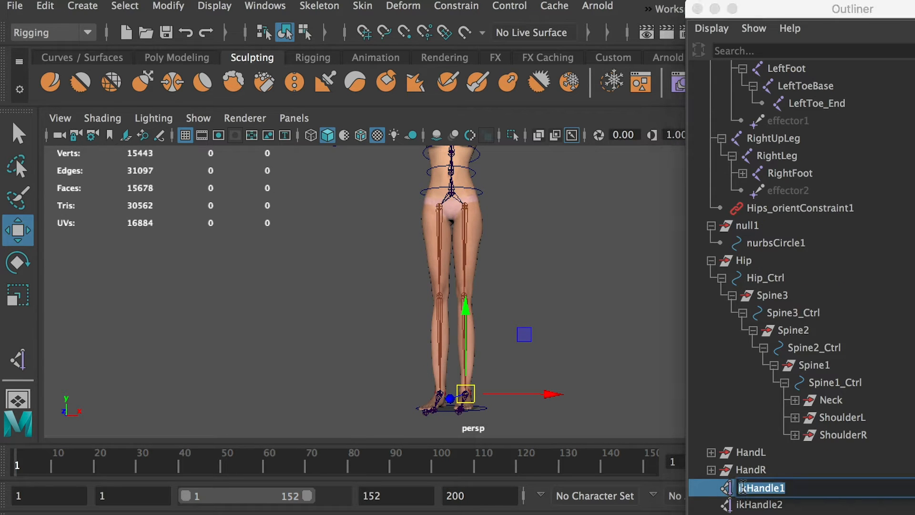
{"action": "type", "text": "ik"}
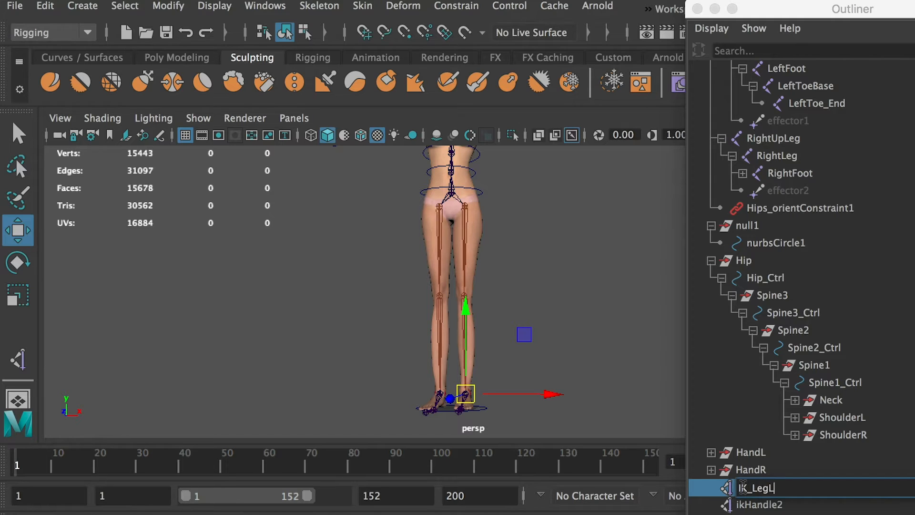
{"action": "type", "text": "_LegL"}
{"action": "key", "text": "Return"}
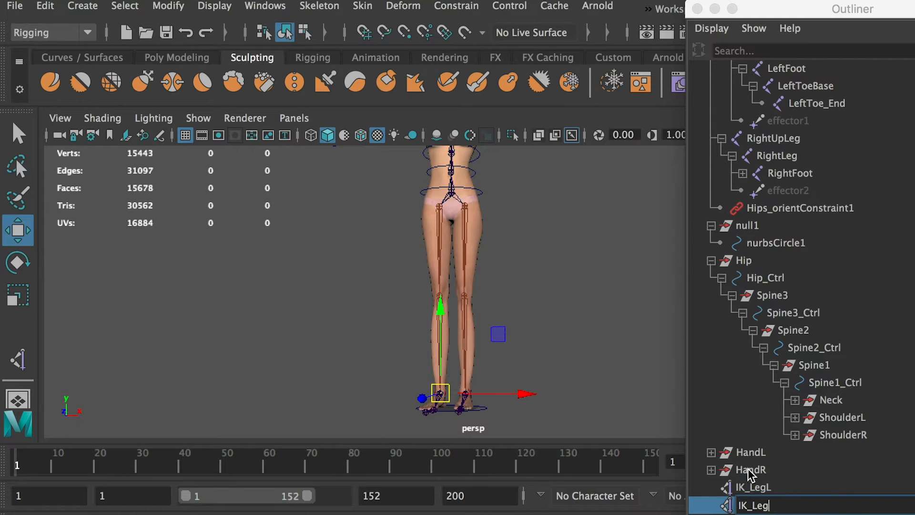
{"action": "left_click", "coordinate": [748, 489]}
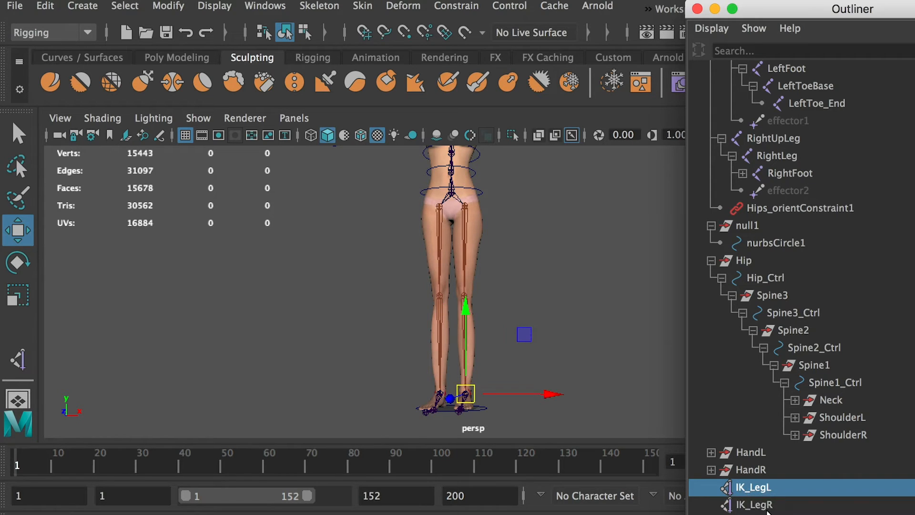
{"action": "left_click", "coordinate": [758, 504]}
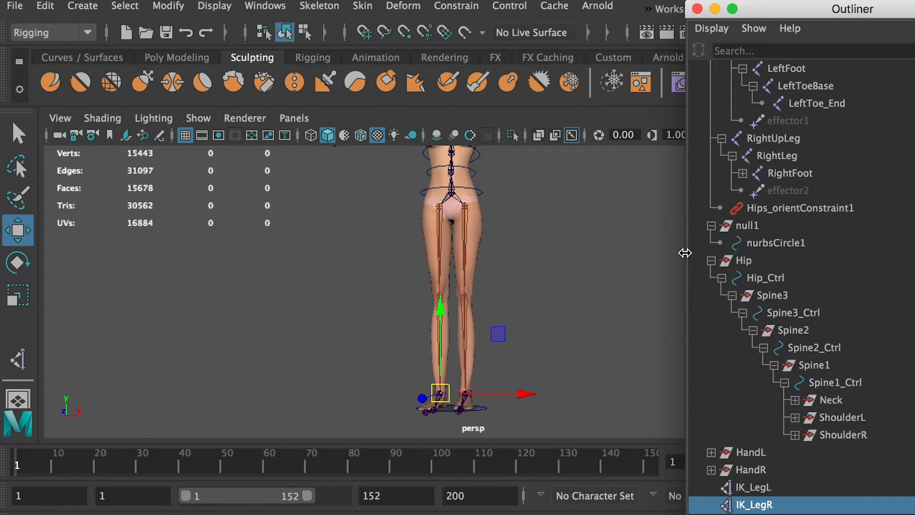
Duplicate the null1 circle group at the feet and raise the copy to about mid-shin height.
{"action": "left_click", "coordinate": [747, 226]}
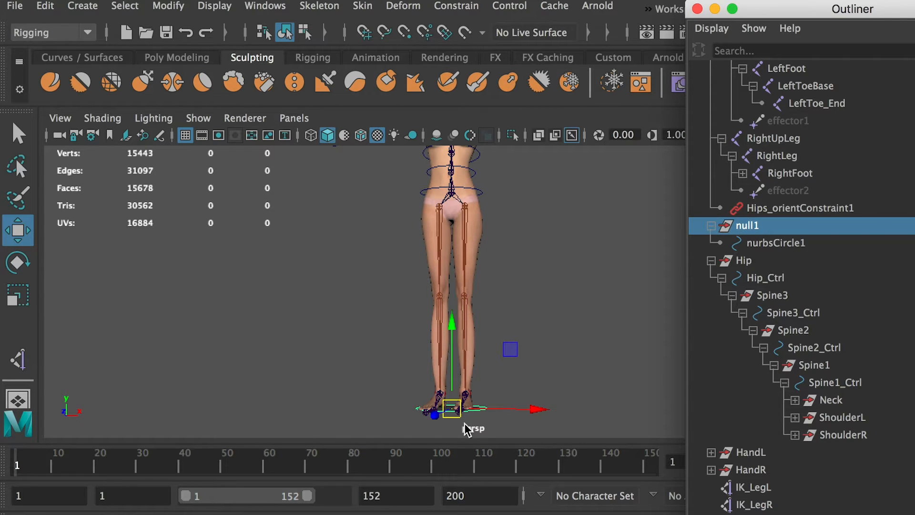
{"action": "left_click", "coordinate": [458, 325]}
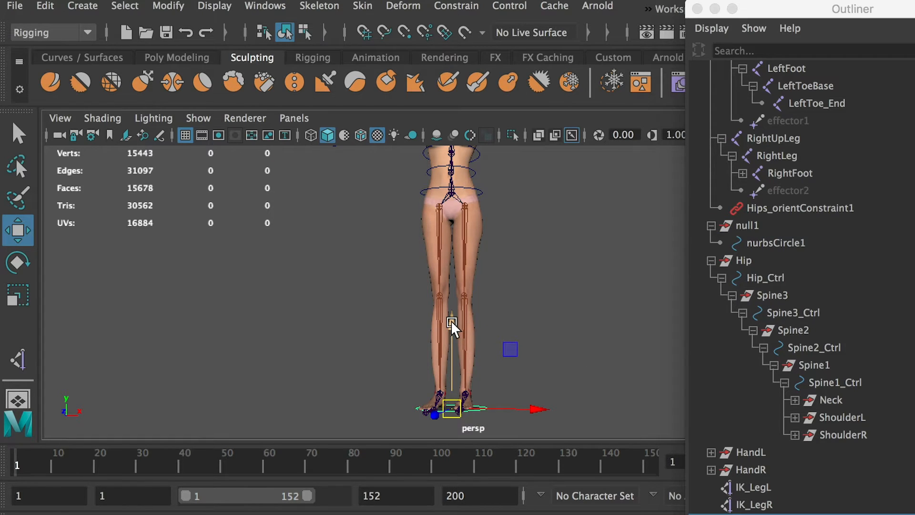
{"action": "left_click_drag", "start_coordinate": [450, 324], "coordinate": [444, 275]}
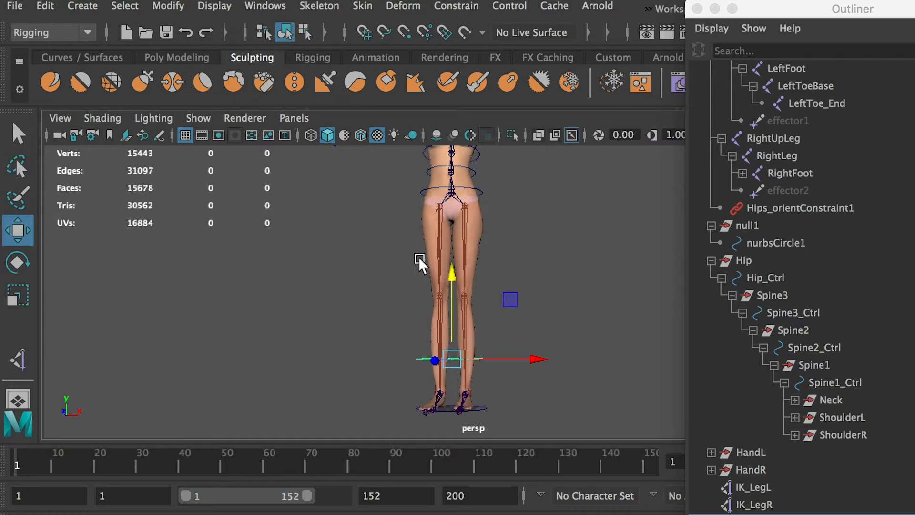
{"action": "right_click_drag", "start_coordinate": [419, 257], "coordinate": [553, 365], "text": "alt"}
{"action": "left_click_drag", "start_coordinate": [553, 364], "coordinate": [442, 379], "text": "alt"}
{"action": "middle_click_drag", "start_coordinate": [467, 365], "coordinate": [512, 265], "text": "alt"}
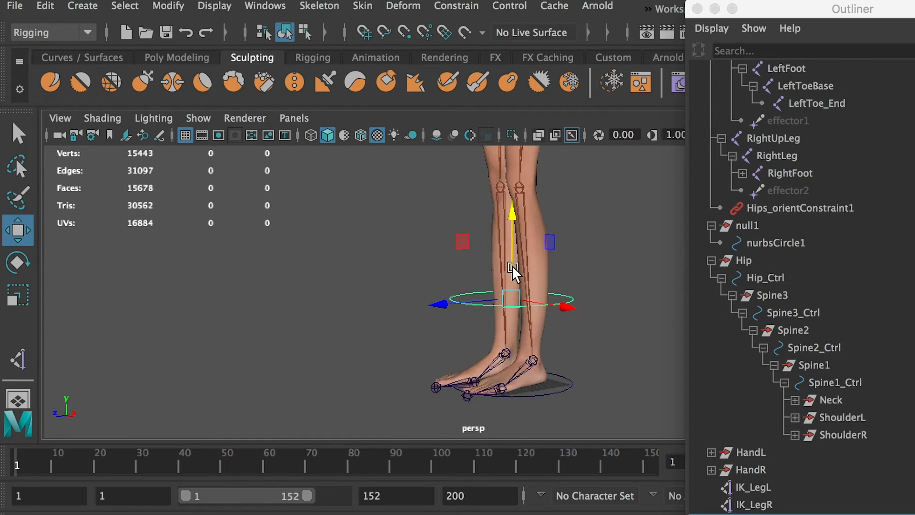
{"action": "left_click_drag", "start_coordinate": [479, 295], "coordinate": [582, 290], "text": "alt"}
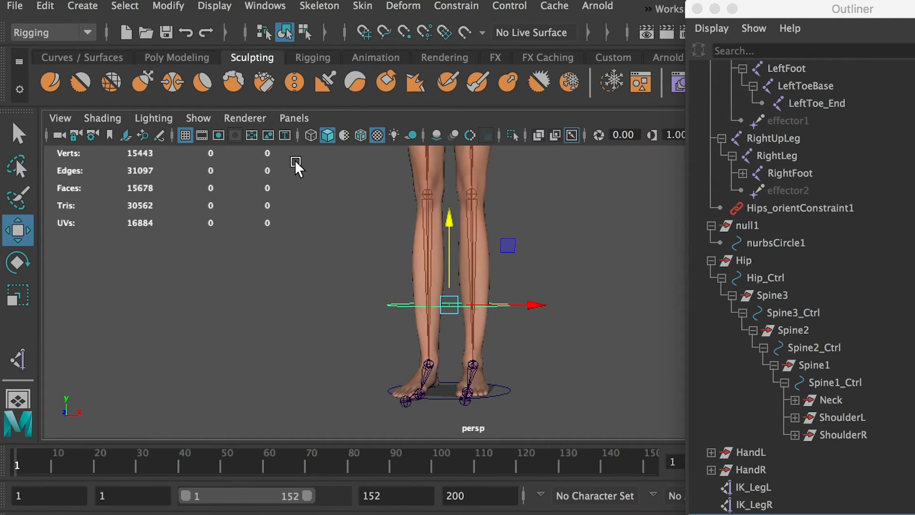
Hide polygons in the viewport and snap the null2 circle group to the left knee joint.
{"action": "left_click", "coordinate": [196, 119]}
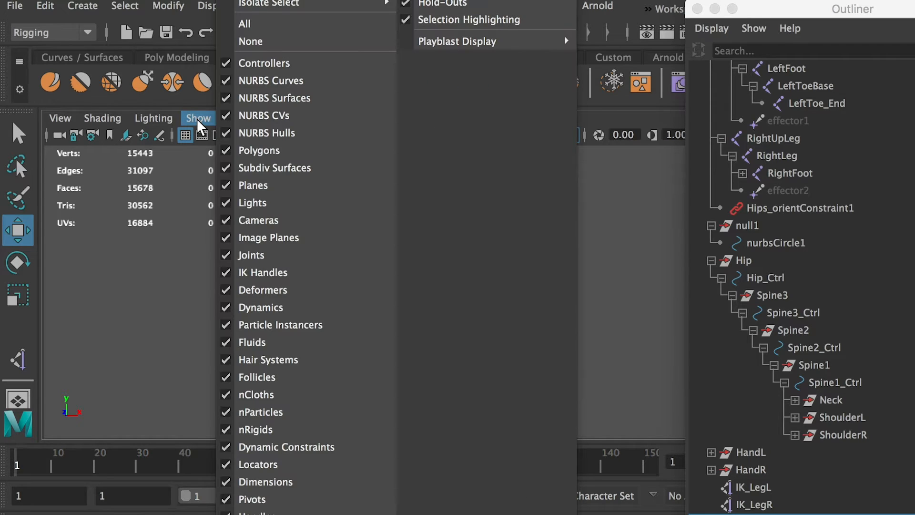
{"action": "left_click", "coordinate": [236, 150]}
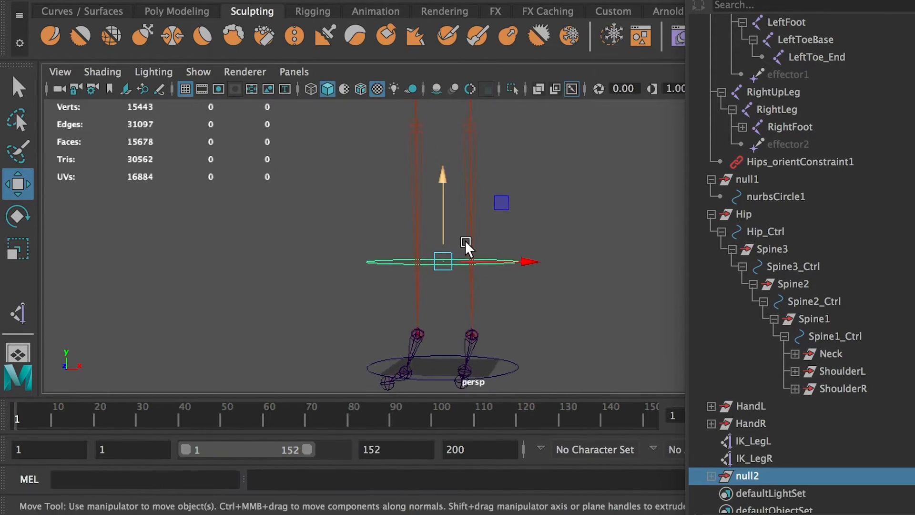
{"action": "left_click_drag", "start_coordinate": [466, 245], "coordinate": [454, 154], "text": "alt"}
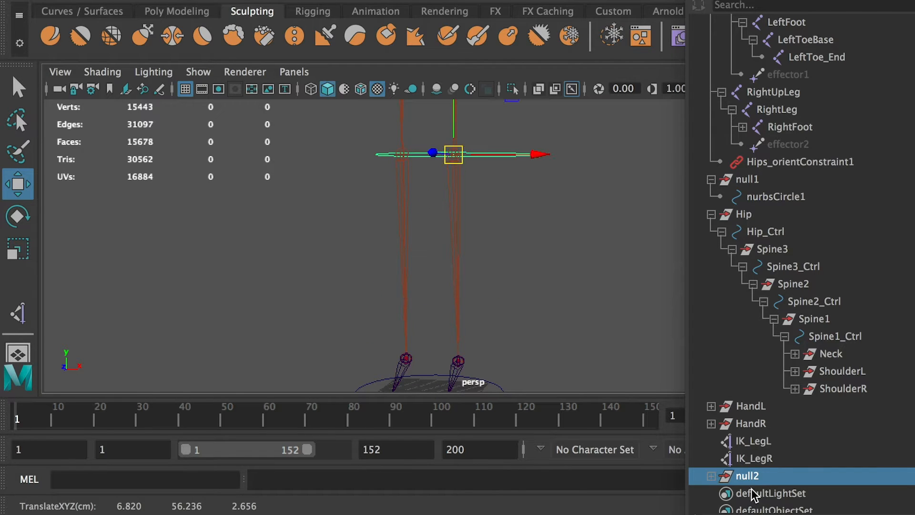
Rotate the null2 group upright by setting its Rotate X to 90.
{"action": "left_click_drag", "start_coordinate": [527, 220], "coordinate": [394, 300], "text": "alt"}
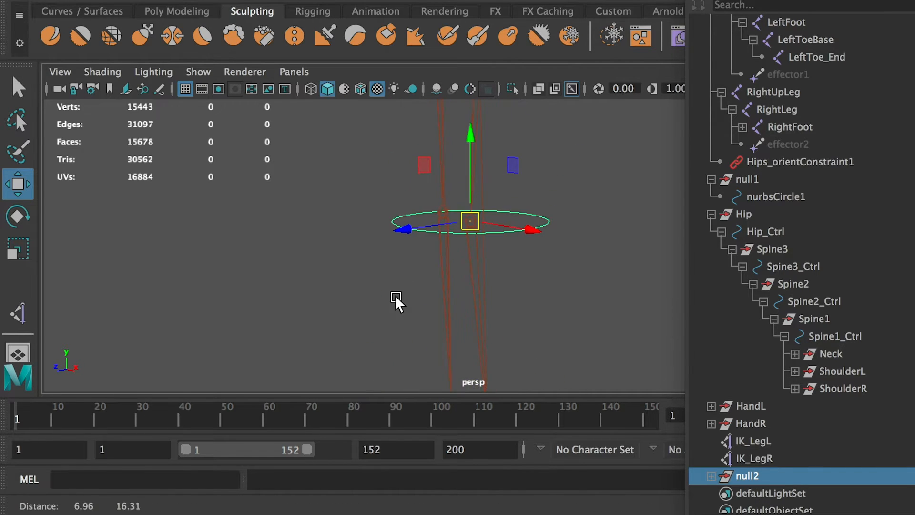
{"action": "key", "text": "r"}
{"action": "key", "text": "e"}
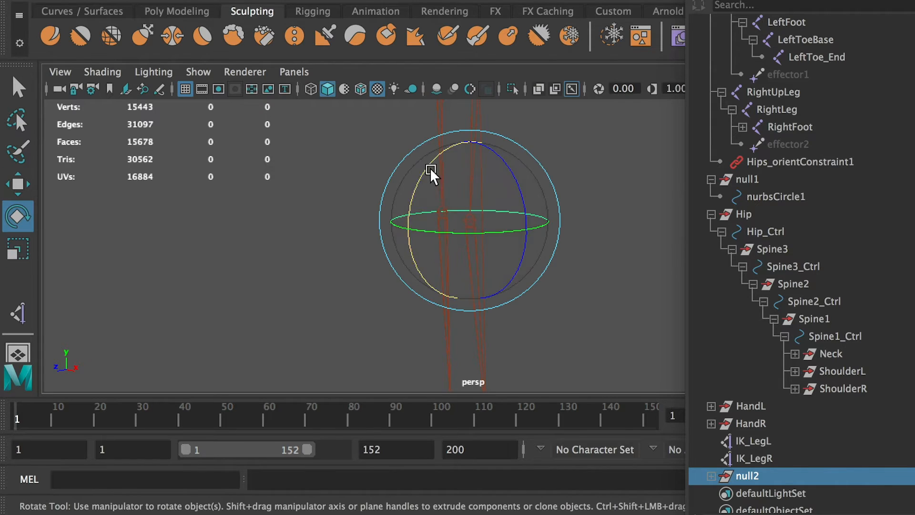
{"action": "left_click_drag", "start_coordinate": [423, 173], "coordinate": [419, 272]}
{"action": "left_click_drag", "start_coordinate": [906, 143], "coordinate": [648, 153]}
{"action": "left_click", "coordinate": [731, 250]}
{"action": "left_click", "coordinate": [729, 238]}
{"action": "left_click", "coordinate": [731, 238]}
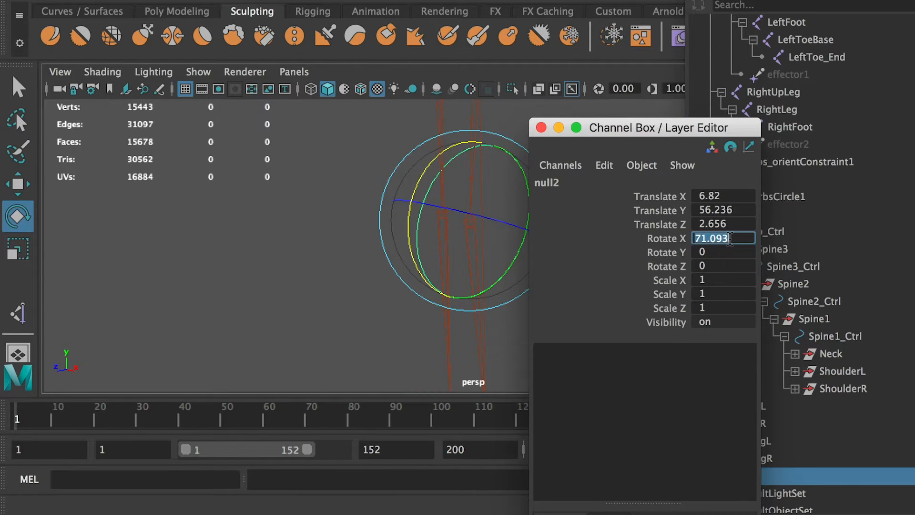
{"action": "key", "text": "Return"}
{"action": "left_click_drag", "start_coordinate": [607, 130], "coordinate": [914, 143]}
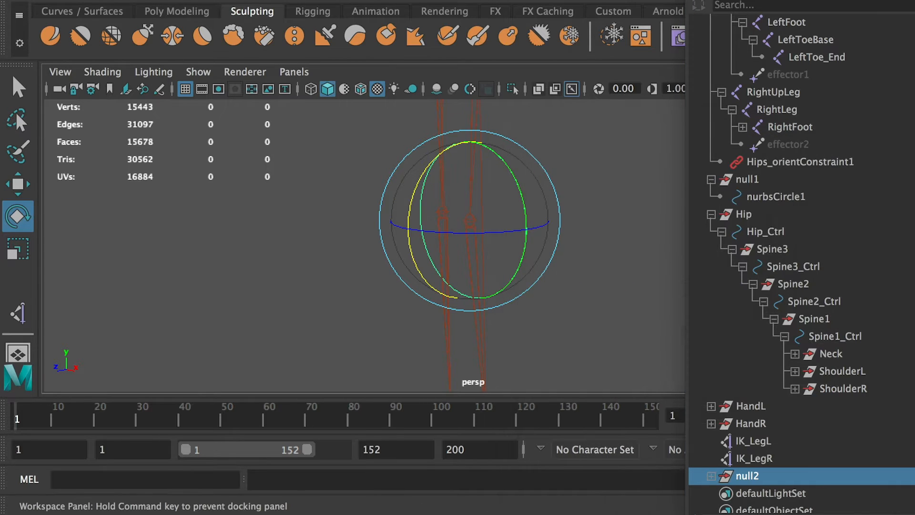
Move the null2 group forward along Z, well in front of the left knee, to a Translate Z of about 53.
{"action": "left_click_drag", "start_coordinate": [677, 203], "coordinate": [400, 206], "text": "alt"}
{"action": "key", "text": "w"}
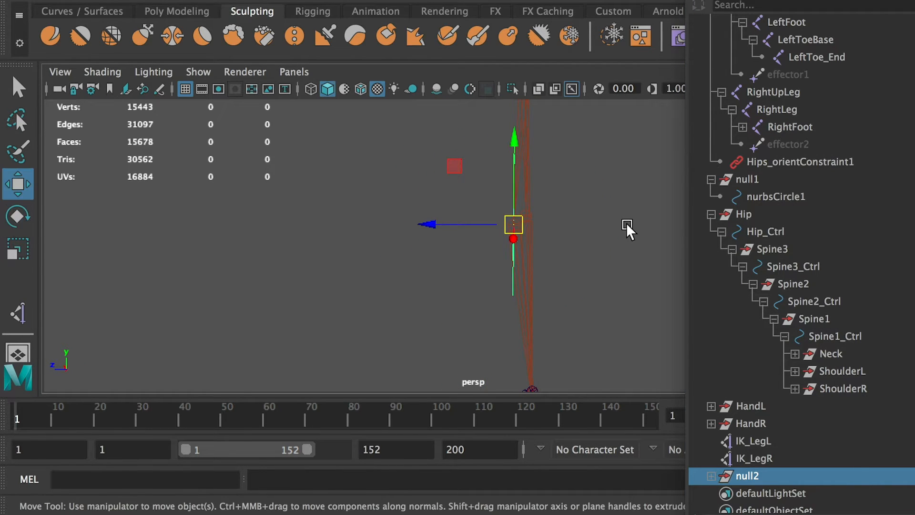
{"action": "right_click_drag", "start_coordinate": [625, 227], "coordinate": [387, 229], "text": "alt"}
{"action": "left_click_drag", "start_coordinate": [388, 229], "coordinate": [285, 241], "text": "alt"}
Shrink the circle inside the null2 group by setting its Scale X, Y and Z to 0.2.
{"action": "left_click", "coordinate": [711, 476]}
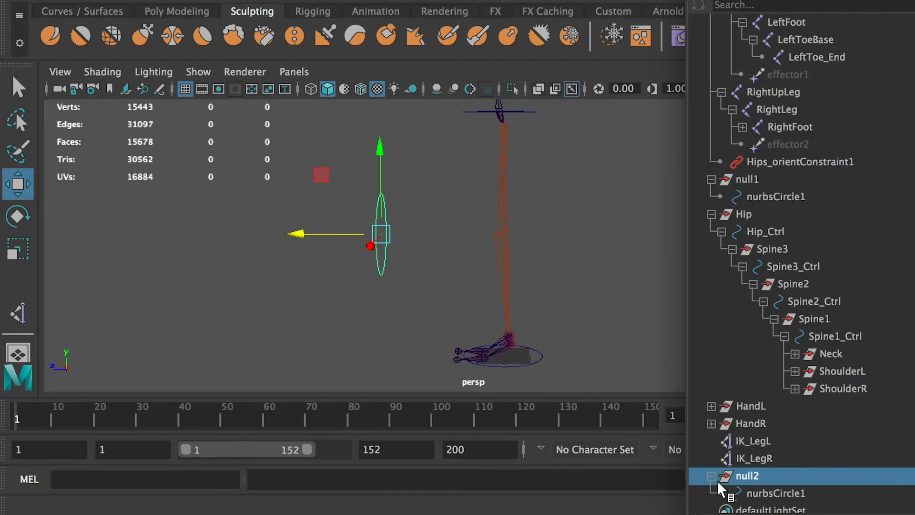
{"action": "left_click", "coordinate": [763, 494]}
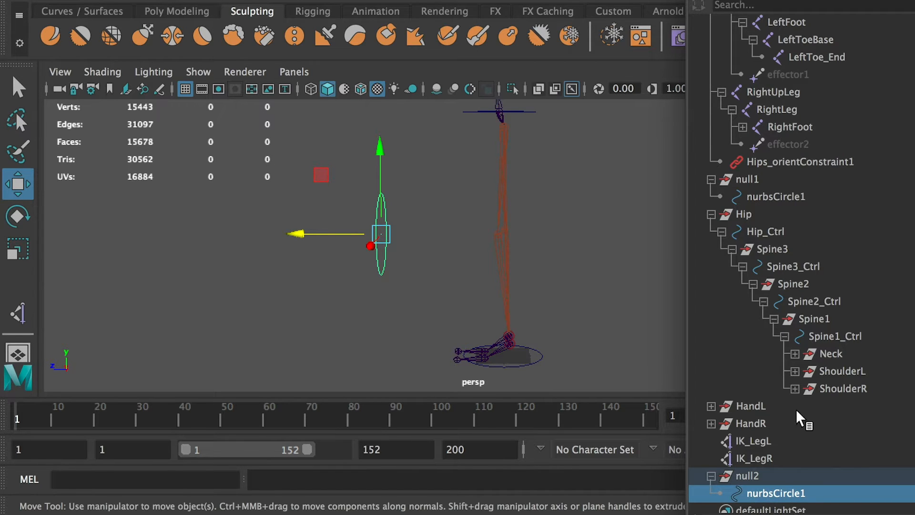
{"action": "left_click_drag", "start_coordinate": [911, 128], "coordinate": [562, 191]}
{"action": "key", "text": "r"}
{"action": "left_click_drag", "start_coordinate": [378, 239], "coordinate": [447, 276]}
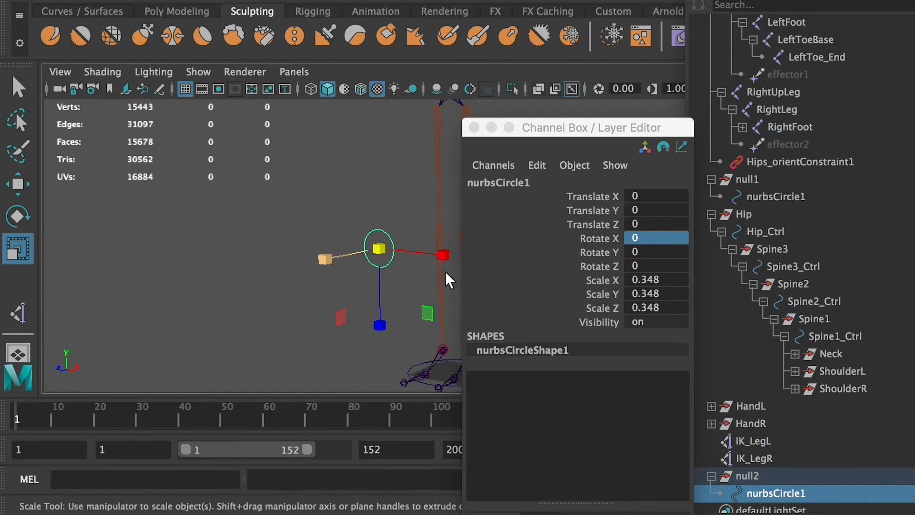
{"action": "middle_click_drag", "start_coordinate": [445, 276], "coordinate": [272, 254], "text": "alt"}
{"action": "mouse_move", "coordinate": [210, 228]}
{"action": "left_mouse_down"}
{"action": "mouse_move", "coordinate": [184, 230]}
{"action": "mouse_move", "coordinate": [199, 229]}
{"action": "left_mouse_up"}
{"action": "double_click", "coordinate": [661, 280]}
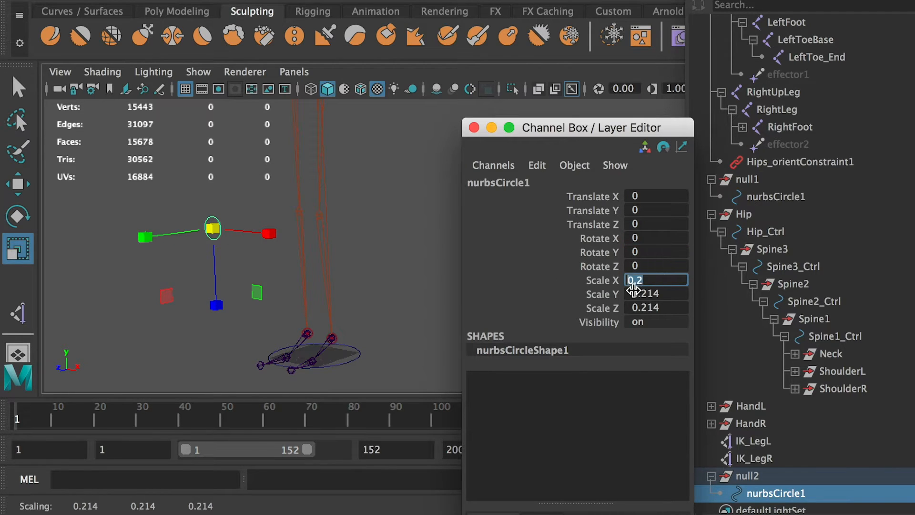
{"action": "left_click", "coordinate": [638, 293]}
{"action": "type", "text": "0.2"}
{"action": "left_click", "coordinate": [653, 307]}
{"action": "type", "text": "0.2"}
{"action": "left_click", "coordinate": [351, 267]}
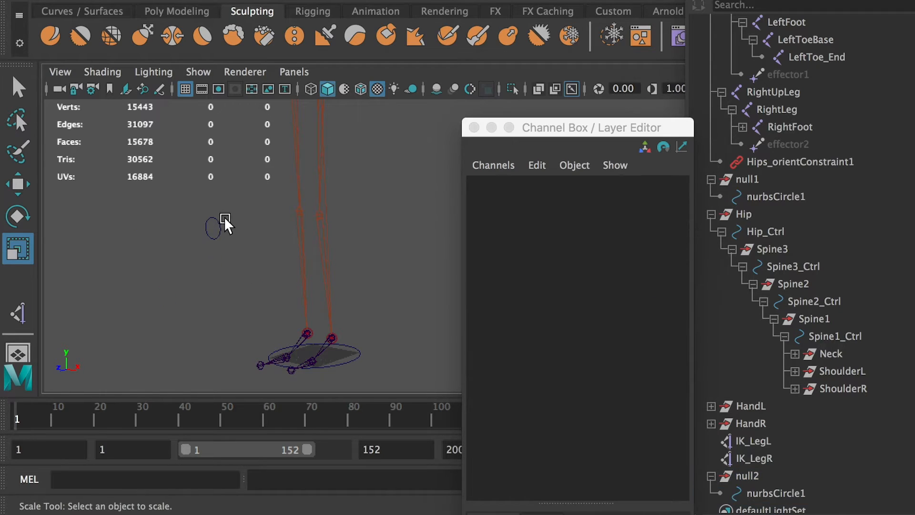
Freeze the transformations of the small circle in front of the left knee.
{"action": "left_click_drag", "start_coordinate": [198, 214], "coordinate": [234, 288]}
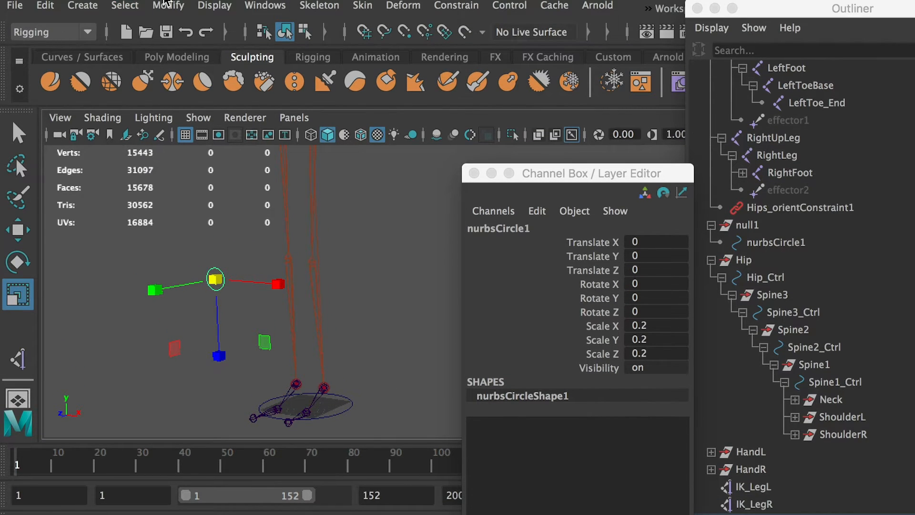
{"action": "left_click", "coordinate": [165, 4]}
{"action": "left_click", "coordinate": [202, 85]}
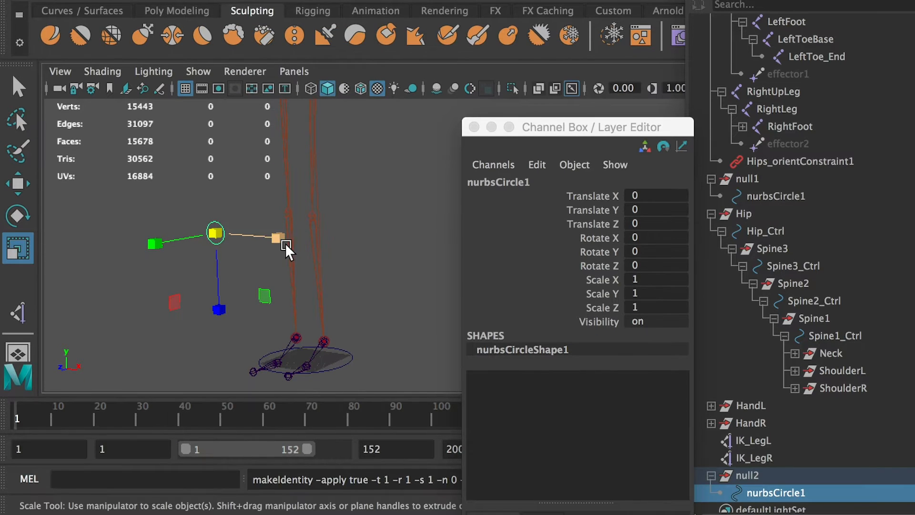
Duplicate the null2 group together with its circle.
{"action": "left_click_drag", "start_coordinate": [745, 475], "coordinate": [732, 462]}
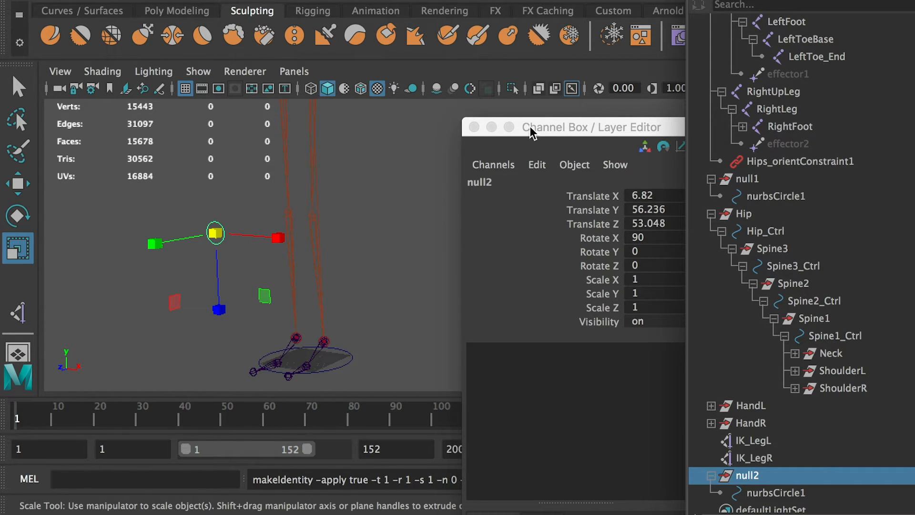
{"action": "left_click_drag", "start_coordinate": [531, 132], "coordinate": [901, 143]}
{"action": "left_click_drag", "start_coordinate": [754, 457], "coordinate": [757, 474]}
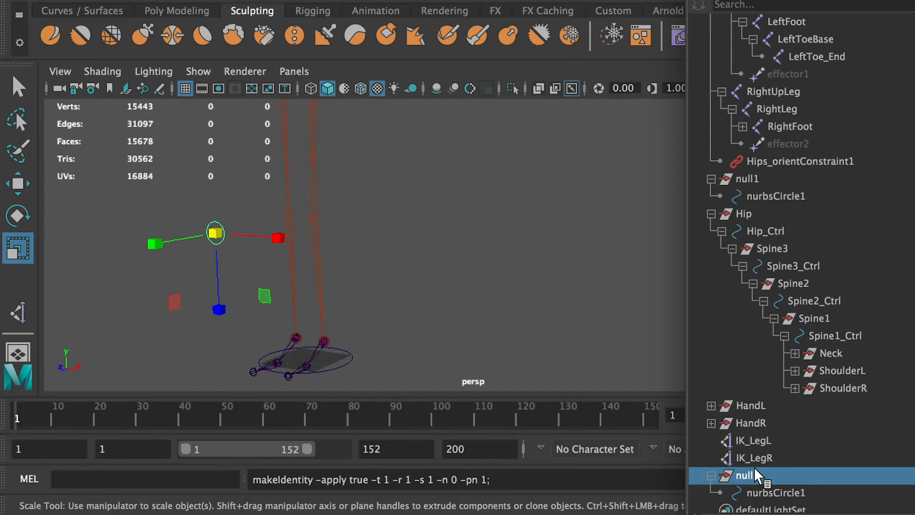
{"action": "key", "text": "ctrl+d"}
{"action": "scroll", "coordinate": [802, 455], "scroll_direction": "down", "scroll_amount": 3}
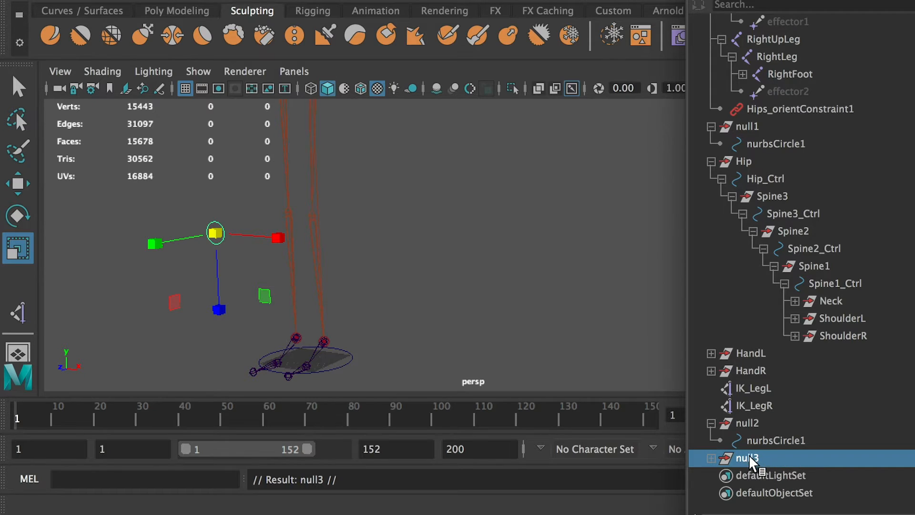
Move the duplicated null3 group in front of the right knee, to about X -6.5, Y 56.6, Z 53.4.
{"action": "key", "text": "w"}
{"action": "mouse_move", "coordinate": [358, 280]}
{"action": "left_mouse_down", "text": "alt"}
{"action": "mouse_move", "coordinate": [299, 272]}
{"action": "mouse_move", "coordinate": [358, 272]}
{"action": "left_mouse_up", "text": "alt"}
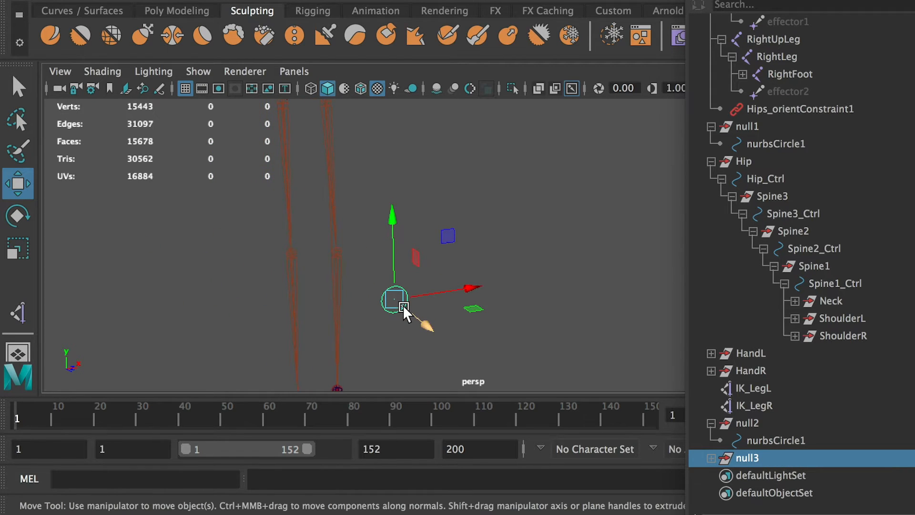
{"action": "left_click_drag", "start_coordinate": [395, 300], "coordinate": [585, 315]}
{"action": "left_click", "coordinate": [609, 300]}
{"action": "left_click", "coordinate": [619, 290]}
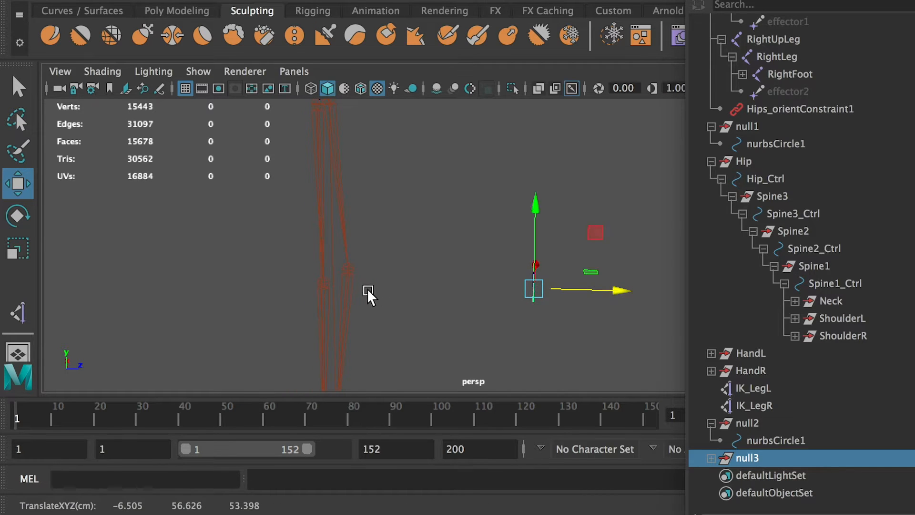
{"action": "left_click_drag", "start_coordinate": [370, 292], "coordinate": [450, 300], "text": "alt"}
{"action": "left_click_drag", "start_coordinate": [508, 293], "coordinate": [351, 306], "text": "alt"}
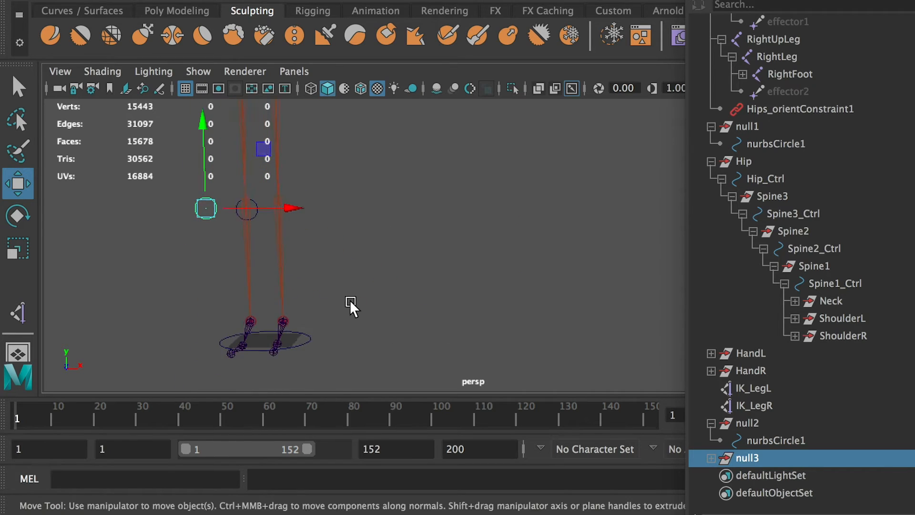
{"action": "right_click_drag", "start_coordinate": [351, 307], "coordinate": [462, 323], "text": "alt"}
Rename the null3 group KneeR and the circle inside it KneeR_Ctrl.
{"action": "left_click", "coordinate": [712, 458]}
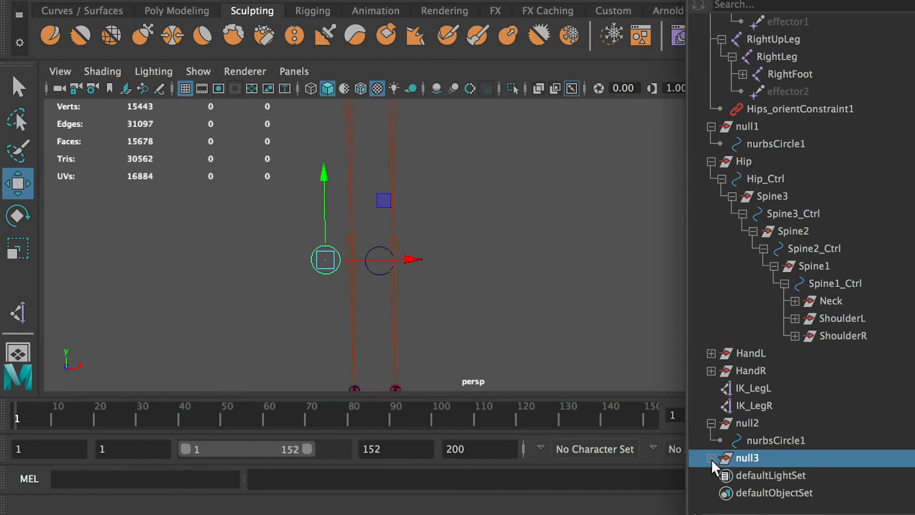
{"action": "left_click", "coordinate": [777, 476]}
{"action": "left_click_drag", "start_coordinate": [913, 189], "coordinate": [585, 223]}
{"action": "left_click", "coordinate": [751, 459]}
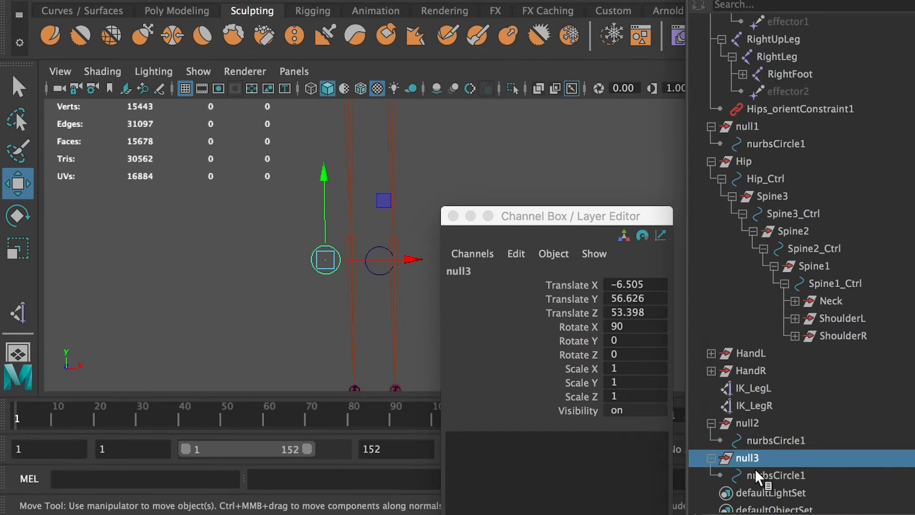
{"action": "left_click", "coordinate": [760, 477]}
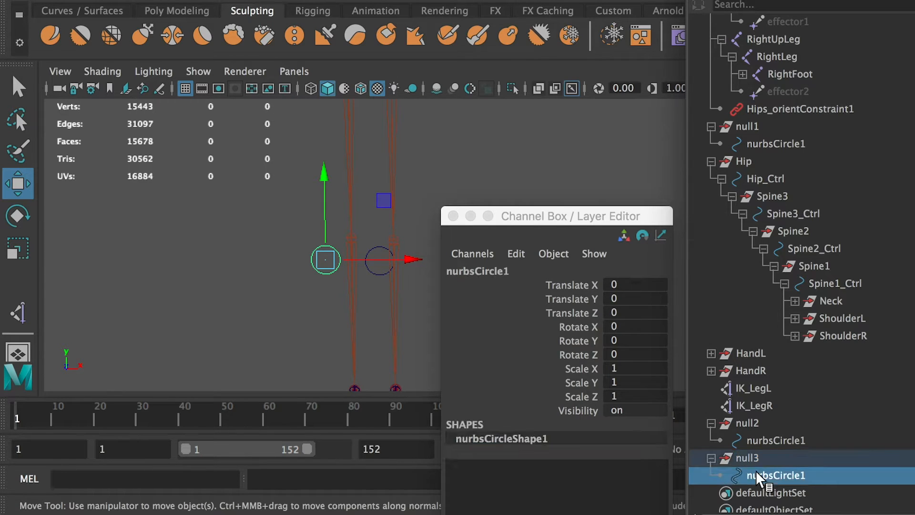
{"action": "double_click", "coordinate": [755, 460]}
{"action": "type", "text": "KneeR"}
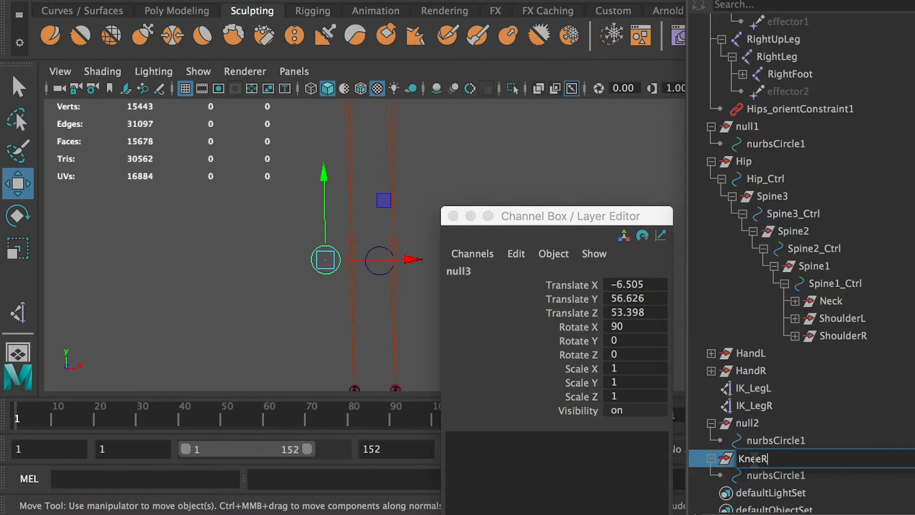
{"action": "key", "text": "super+a"}
{"action": "key", "text": "super+c"}
{"action": "double_click", "coordinate": [762, 476]}
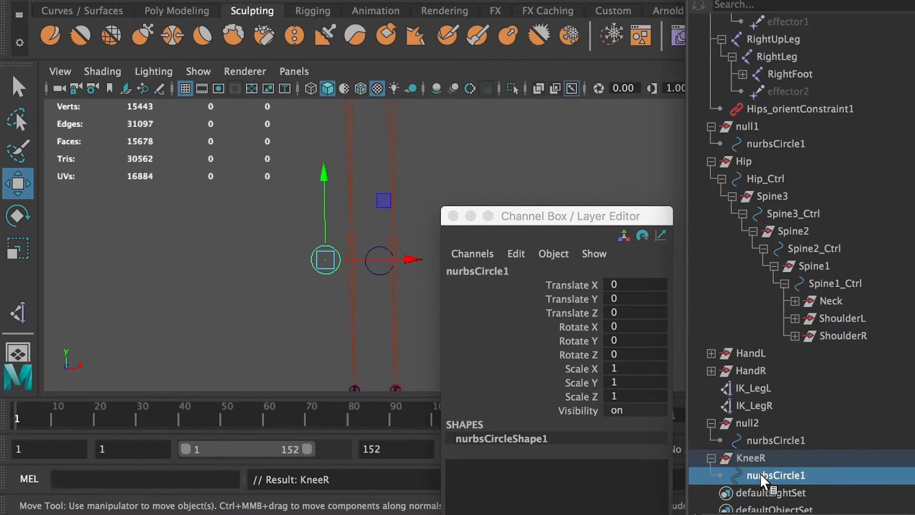
{"action": "key", "text": "super+v"}
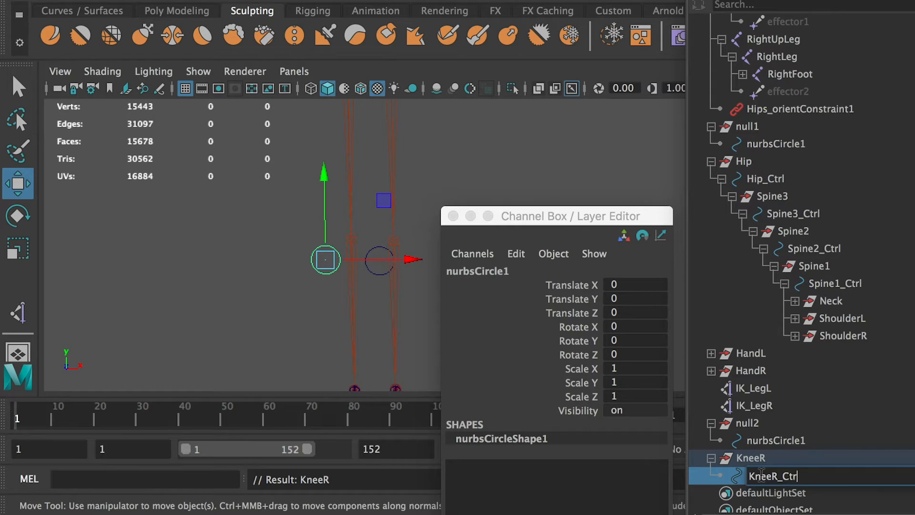
{"action": "key", "text": "Return"}
Rename the circle inside null2 KneeL_Ctrl and its parent group KneeL.
{"action": "double_click", "coordinate": [773, 440]}
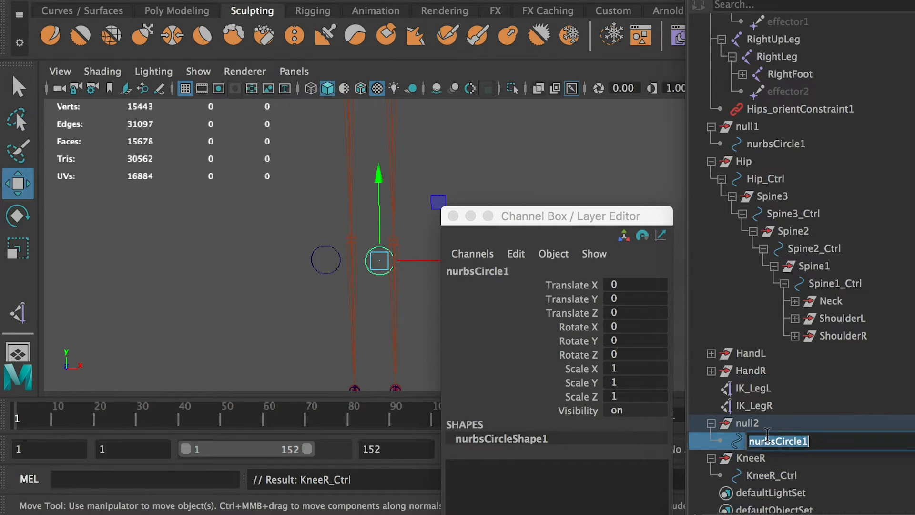
{"action": "key", "text": "super+v"}
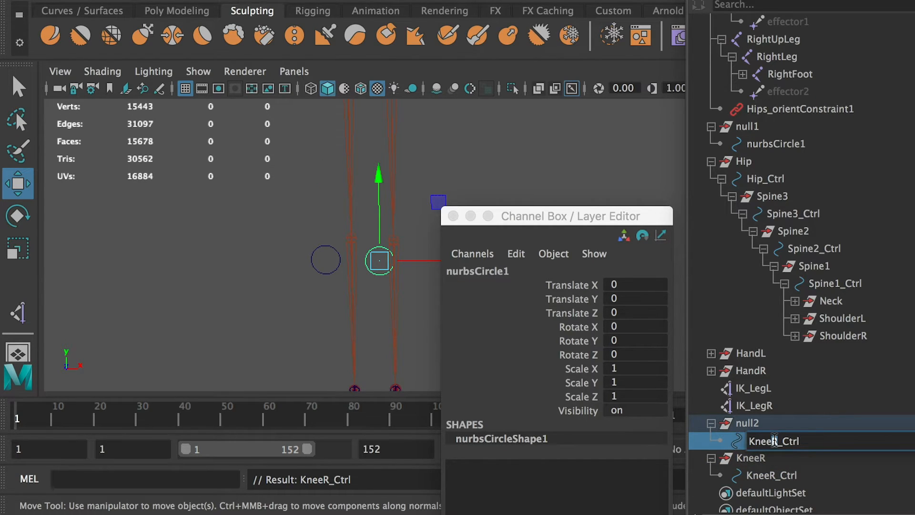
{"action": "key", "text": "Return"}
{"action": "left_click", "coordinate": [715, 423]}
{"action": "double_click", "coordinate": [738, 423]}
{"action": "type", "text": "KneeL"}
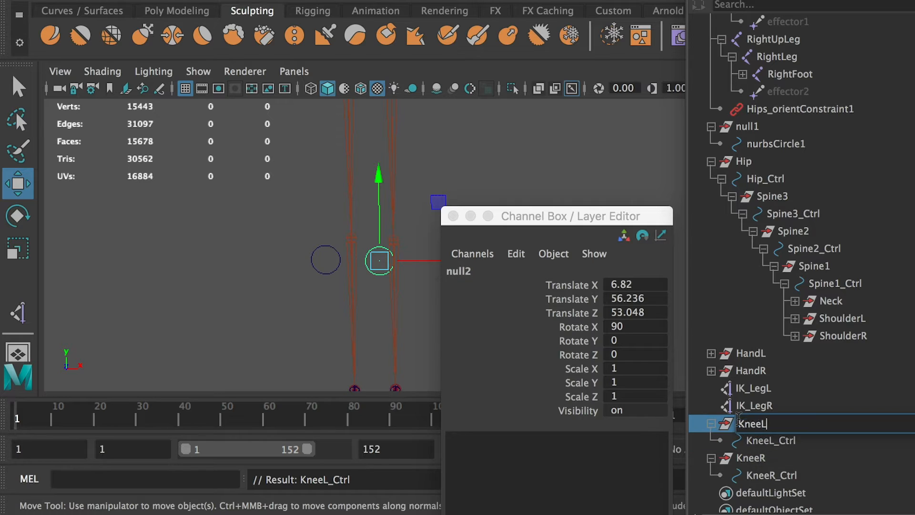
{"action": "left_click", "coordinate": [755, 438]}
{"action": "left_click", "coordinate": [751, 424]}
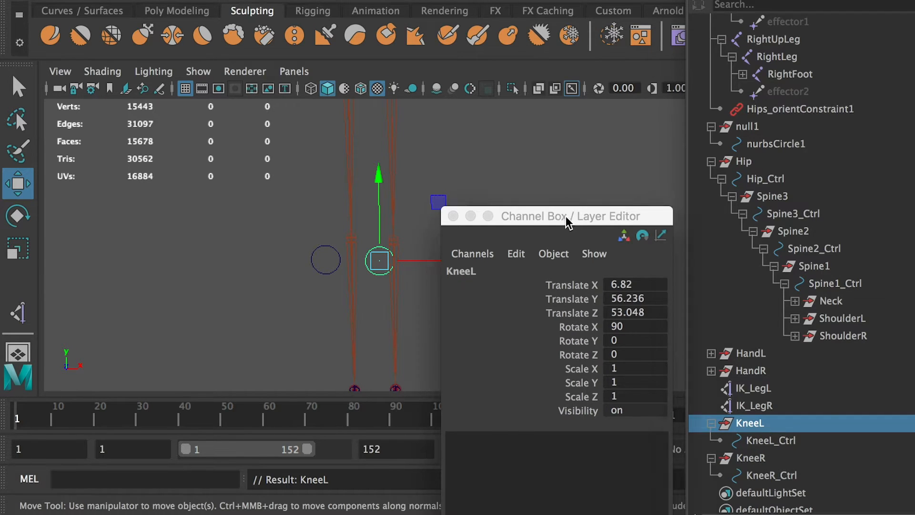
Add a Pole Vector constraint with weight 1 from KneeL_Ctrl to the IK_LegL handle.
{"action": "left_click_drag", "start_coordinate": [567, 220], "coordinate": [913, 220]}
{"action": "left_click", "coordinate": [535, 225]}
{"action": "left_click_drag", "start_coordinate": [535, 227], "coordinate": [522, 248], "text": "alt"}
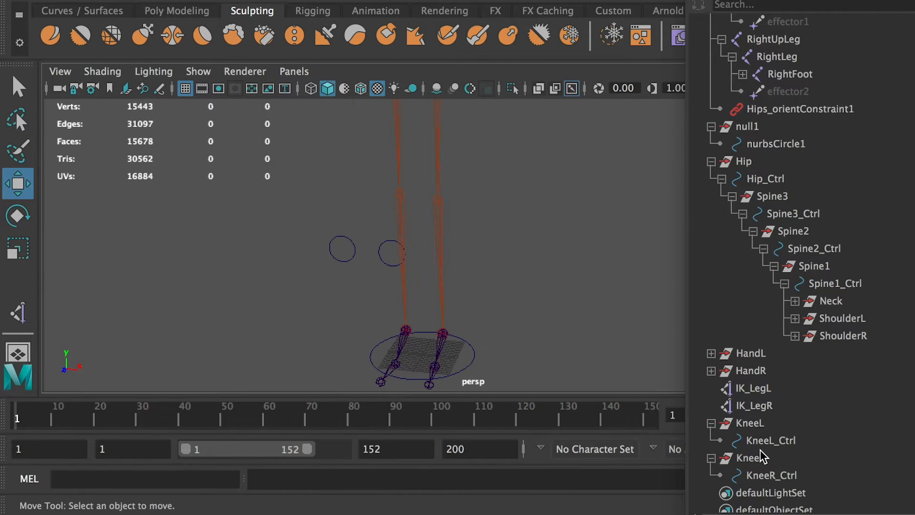
{"action": "left_click", "coordinate": [755, 442]}
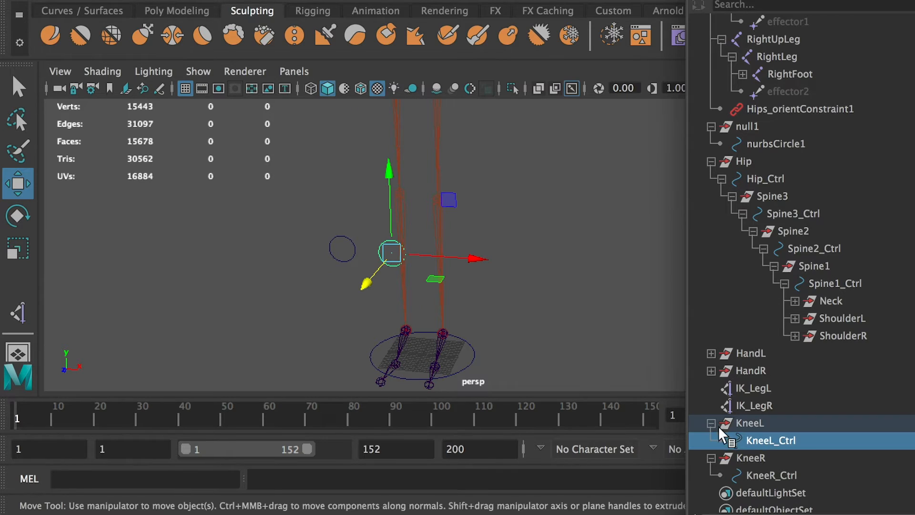
{"action": "left_click", "coordinate": [756, 388], "text": "ctrl"}
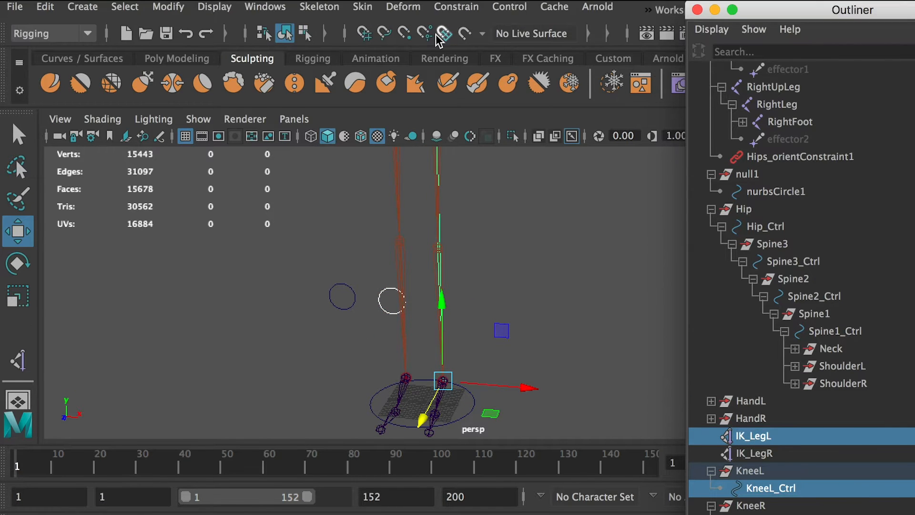
{"action": "left_click", "coordinate": [455, 7]}
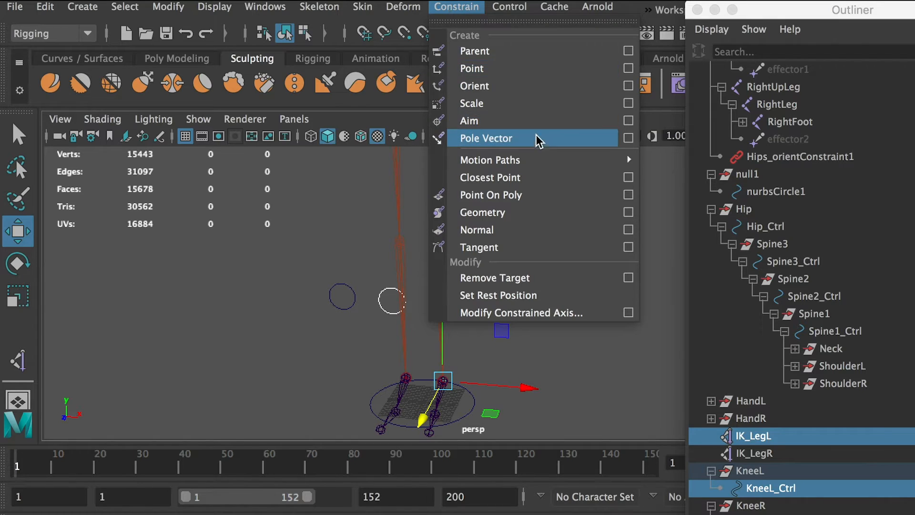
{"action": "left_click", "coordinate": [627, 139]}
{"action": "left_click_drag", "start_coordinate": [710, 118], "coordinate": [577, 123]}
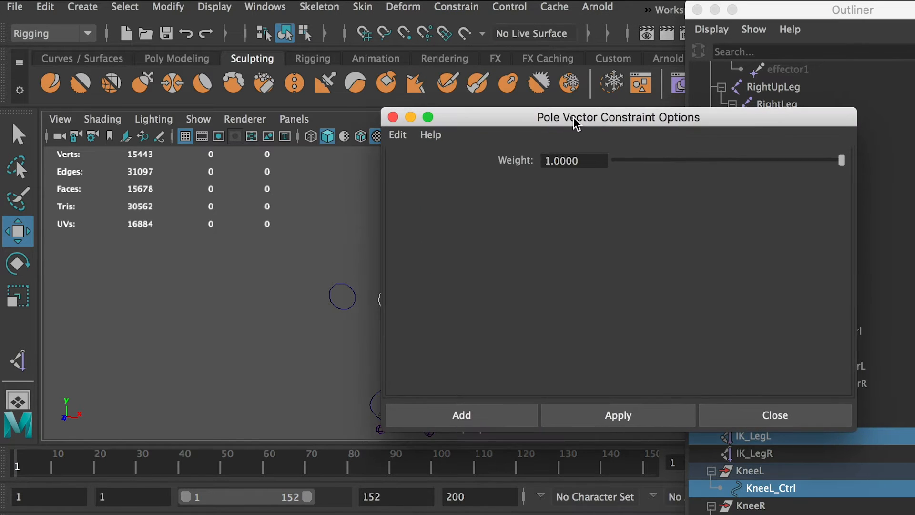
{"action": "left_click", "coordinate": [453, 415]}
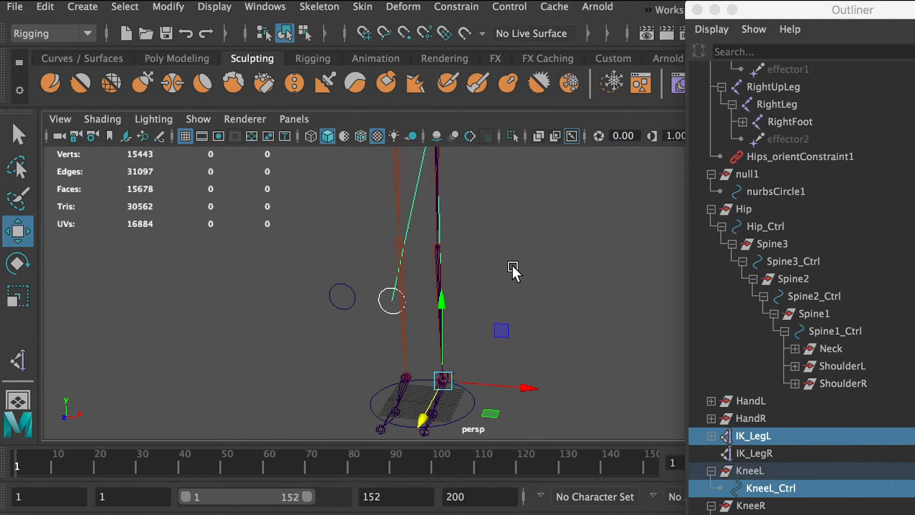
Show the character's mesh in the viewport and try moving KneeL_Ctrl sideways, undoing the move.
{"action": "left_click", "coordinate": [513, 266]}
{"action": "left_click_drag", "start_coordinate": [465, 293], "coordinate": [637, 300], "text": "alt"}
{"action": "left_click", "coordinate": [415, 287]}
{"action": "left_click", "coordinate": [198, 119]}
{"action": "left_click", "coordinate": [286, 145]}
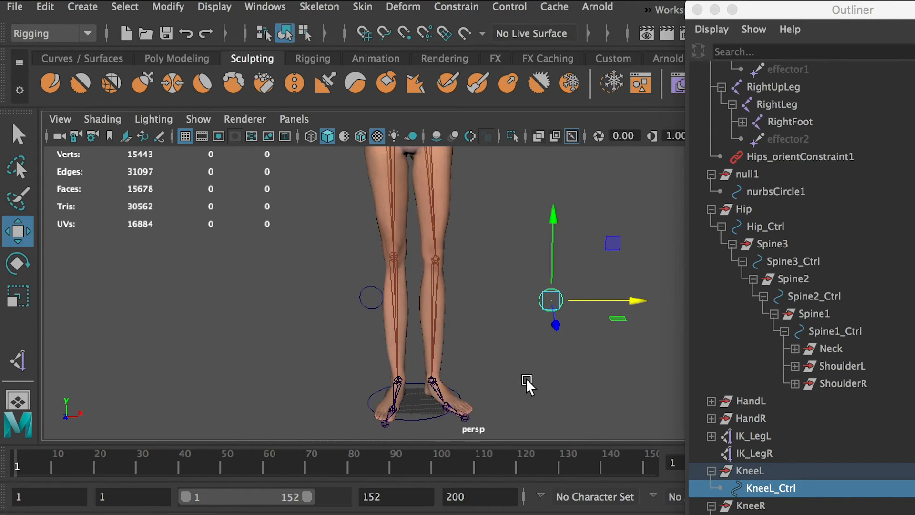
{"action": "key", "text": "ctrl+z"}
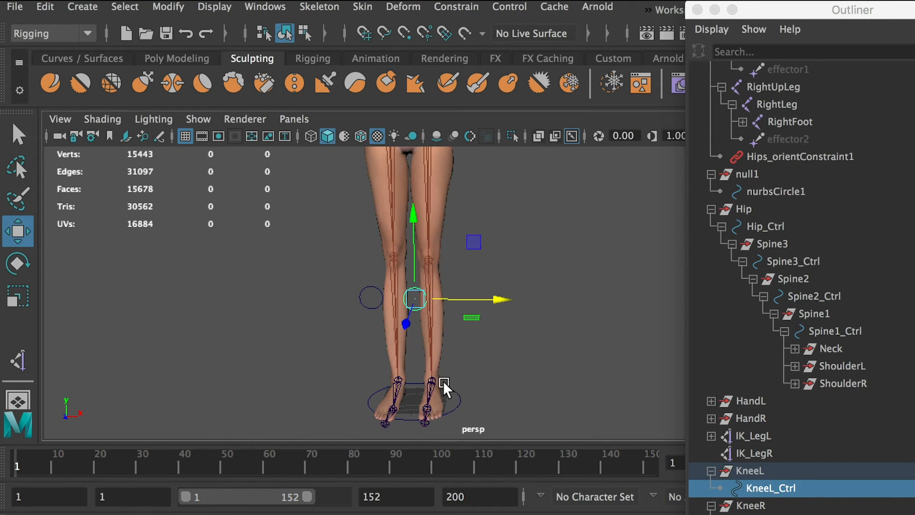
Try raising IK_LegL and swinging KneeL_Ctrl from side to side to test the left knee, and undo the moves.
{"action": "left_click", "coordinate": [751, 438]}
{"action": "left_click_drag", "start_coordinate": [491, 352], "coordinate": [442, 234], "text": "alt"}
{"action": "key", "text": "ctrl+z"}
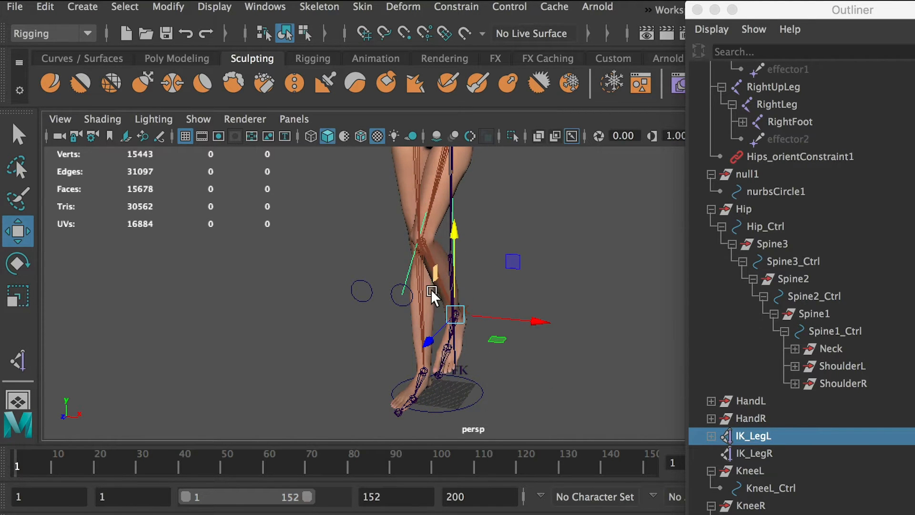
{"action": "left_click_drag", "start_coordinate": [431, 289], "coordinate": [603, 279], "text": "alt"}
{"action": "left_click", "coordinate": [480, 305]}
{"action": "left_click_drag", "start_coordinate": [588, 304], "coordinate": [456, 310], "text": "alt"}
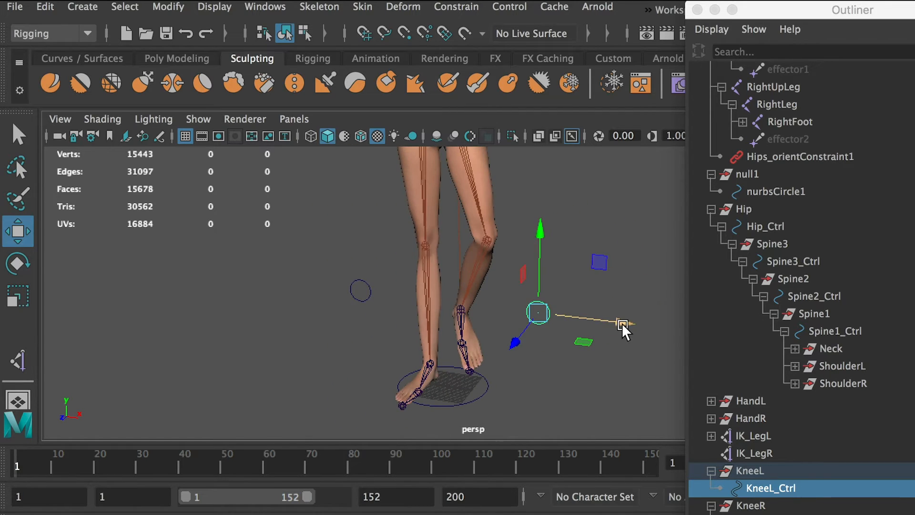
{"action": "left_click_drag", "start_coordinate": [622, 323], "coordinate": [391, 312]}
{"action": "left_click_drag", "start_coordinate": [395, 330], "coordinate": [476, 325], "text": "alt"}
{"action": "key", "text": "ctrl+z"}
{"action": "key", "text": "ctrl+z"}
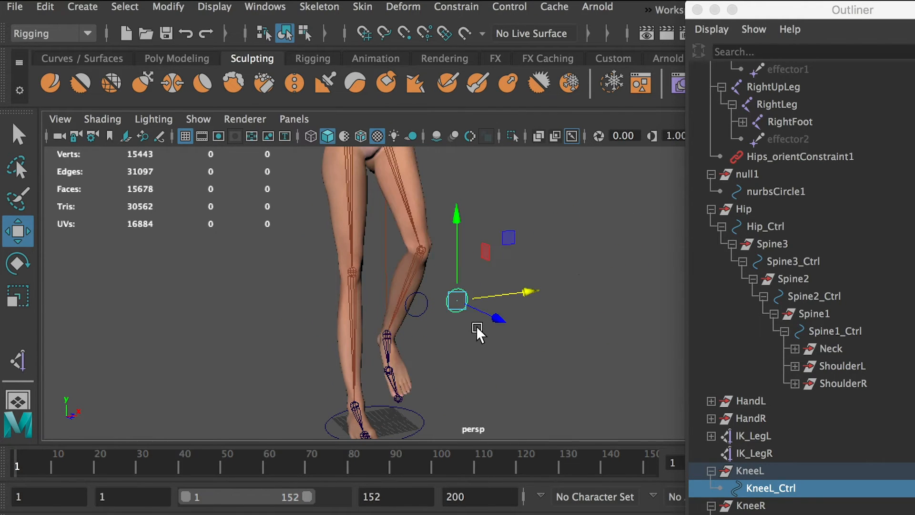
{"action": "key", "text": "ctrl+z"}
{"action": "key", "text": "ctrl+z"}
{"action": "left_click", "coordinate": [551, 306]}
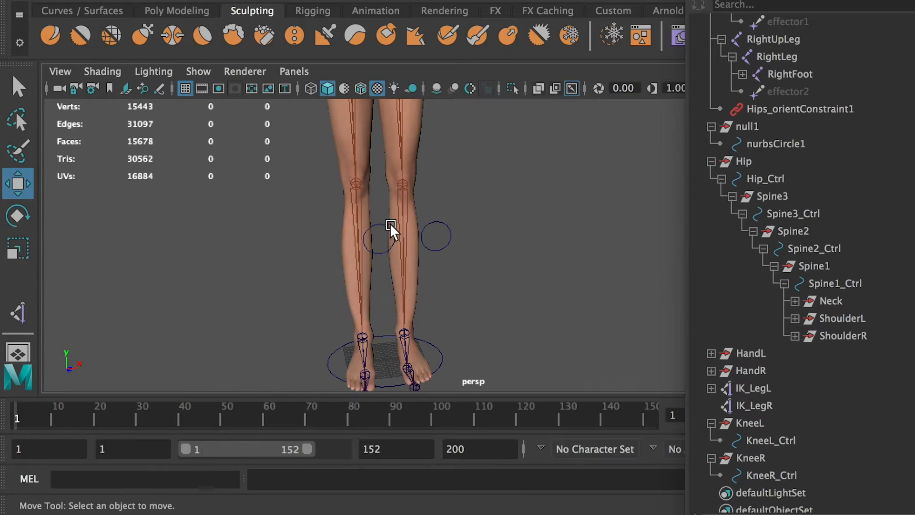
Add a Pole Vector constraint from KneeR_Ctrl to the IK_LegR handle.
{"action": "left_click", "coordinate": [380, 225]}
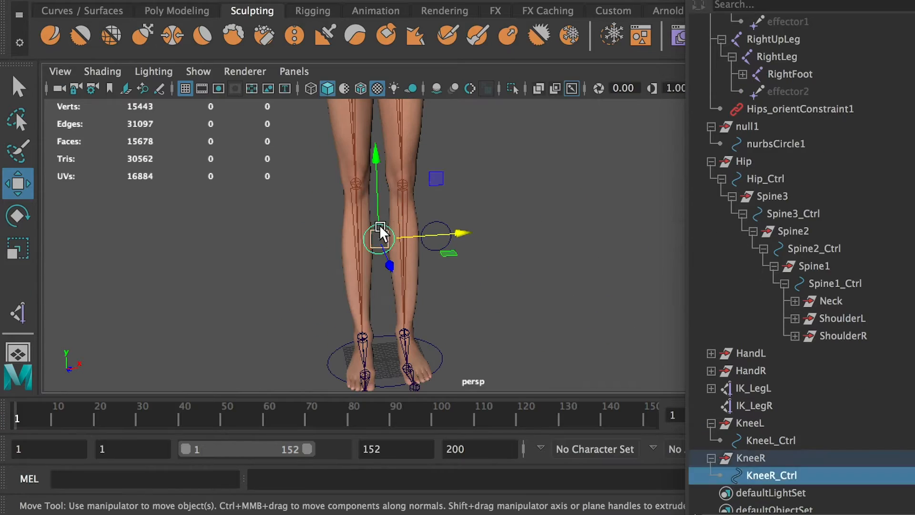
{"action": "left_click", "coordinate": [763, 406], "text": "ctrl"}
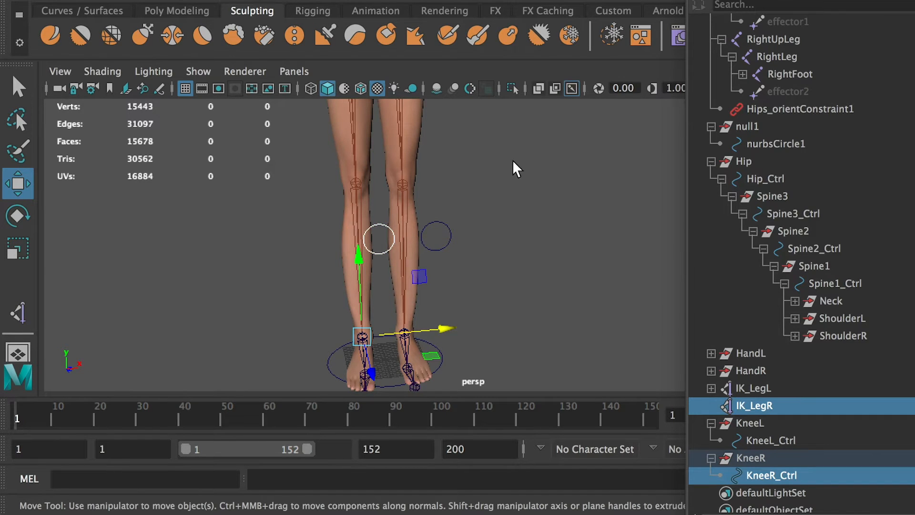
{"action": "left_click_drag", "start_coordinate": [512, 168], "coordinate": [494, 159], "text": "alt"}
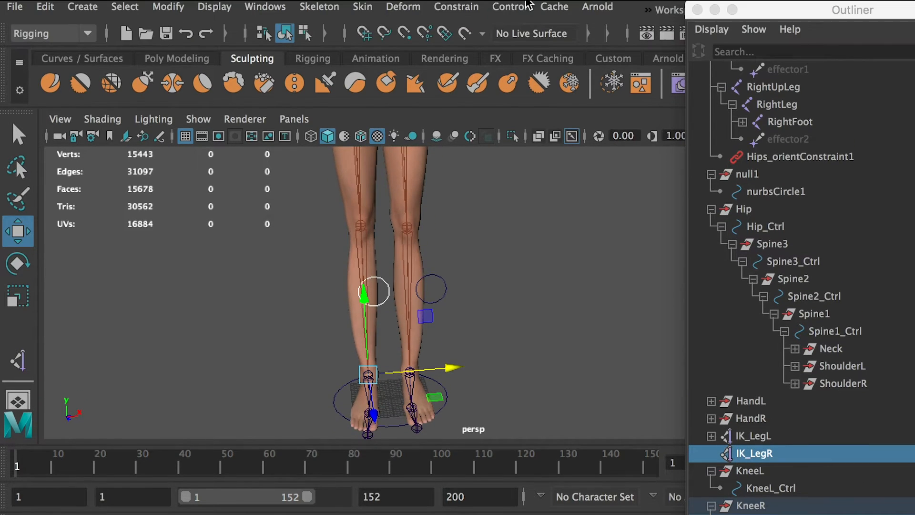
{"action": "left_click", "coordinate": [473, 8]}
{"action": "left_click", "coordinate": [505, 136]}
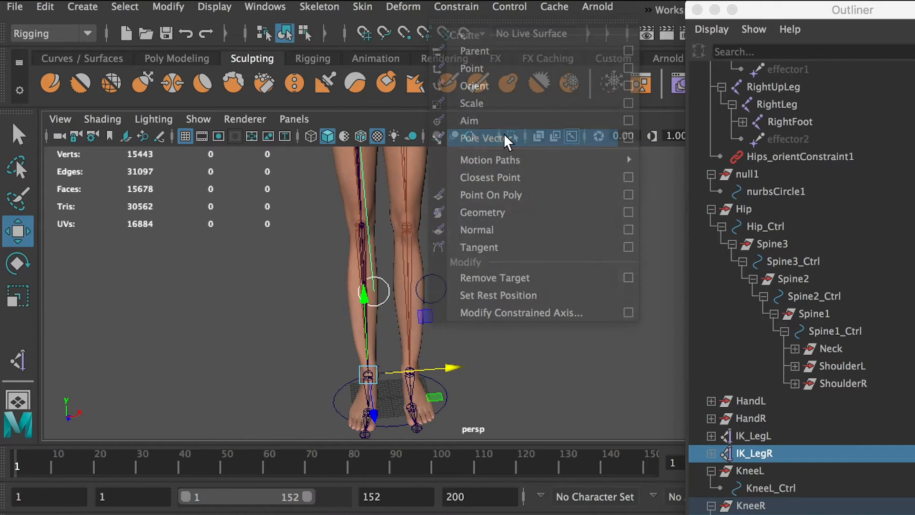
Try moving KneeR_Ctrl sideways to test the right knee, and undo the move.
{"action": "left_click", "coordinate": [564, 272]}
{"action": "left_click_drag", "start_coordinate": [527, 268], "coordinate": [399, 285], "text": "alt"}
{"action": "left_click", "coordinate": [428, 291]}
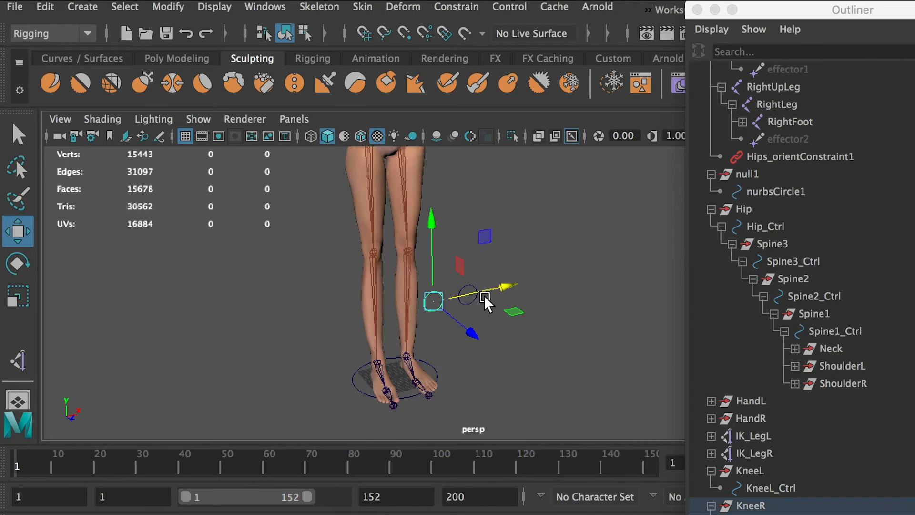
{"action": "left_click_drag", "start_coordinate": [484, 295], "coordinate": [556, 281]}
{"action": "key", "text": "ctrl+z"}
Activate the IK Handle tool for the foot joints with its solver set to Single-Chain Solver.
{"action": "left_click_drag", "start_coordinate": [575, 244], "coordinate": [517, 208], "text": "alt"}
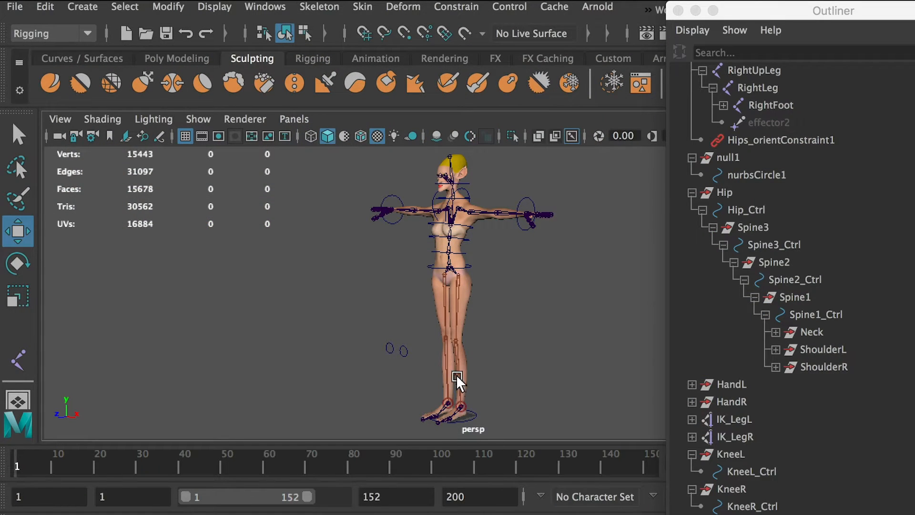
{"action": "left_click", "coordinate": [452, 413]}
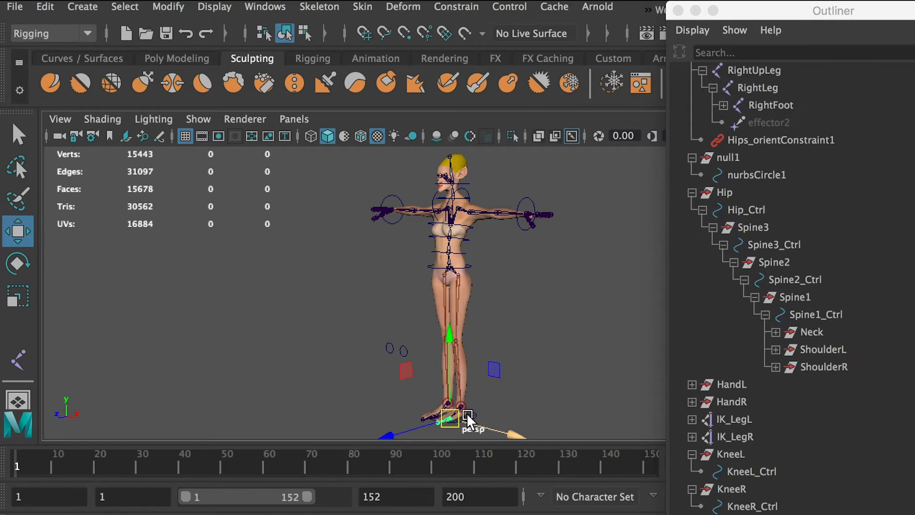
{"action": "key", "text": "f"}
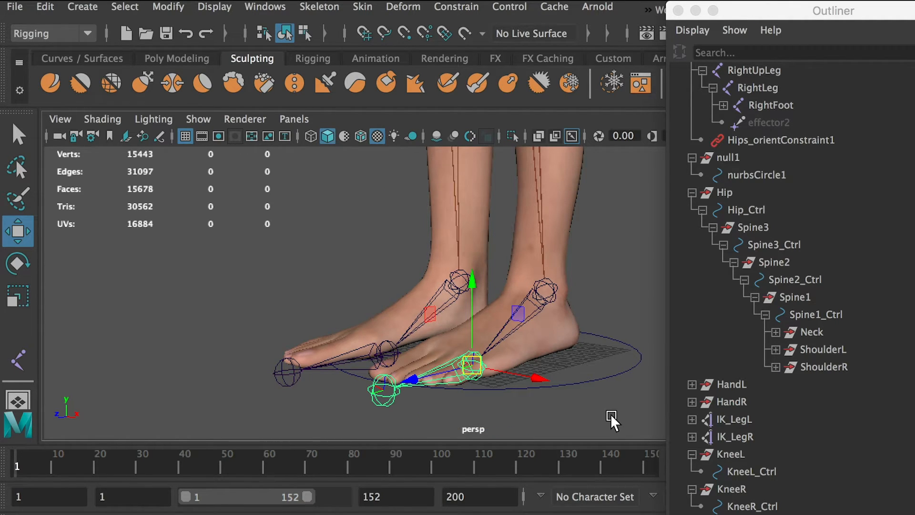
{"action": "left_click", "coordinate": [610, 414]}
{"action": "left_click_drag", "start_coordinate": [610, 405], "coordinate": [525, 307], "text": "alt"}
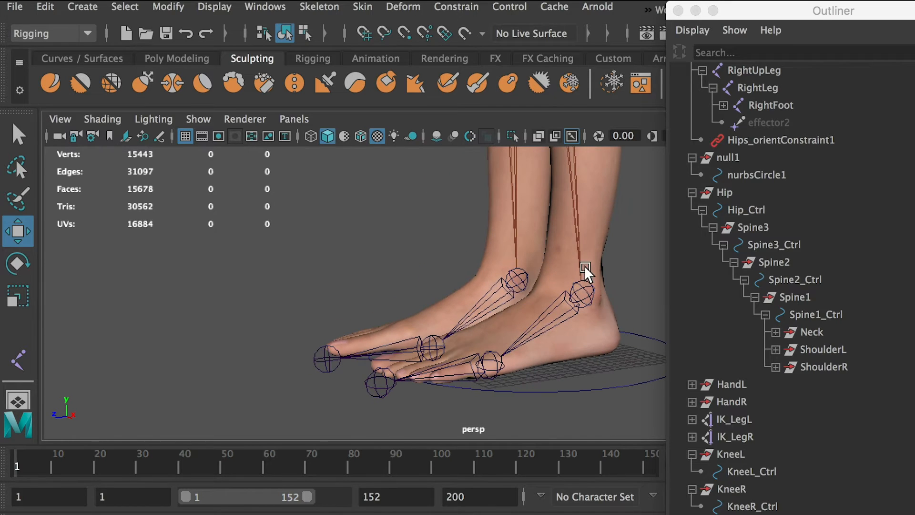
{"action": "left_click_drag", "start_coordinate": [490, 368], "coordinate": [587, 334], "text": "alt"}
{"action": "left_click", "coordinate": [710, 424]}
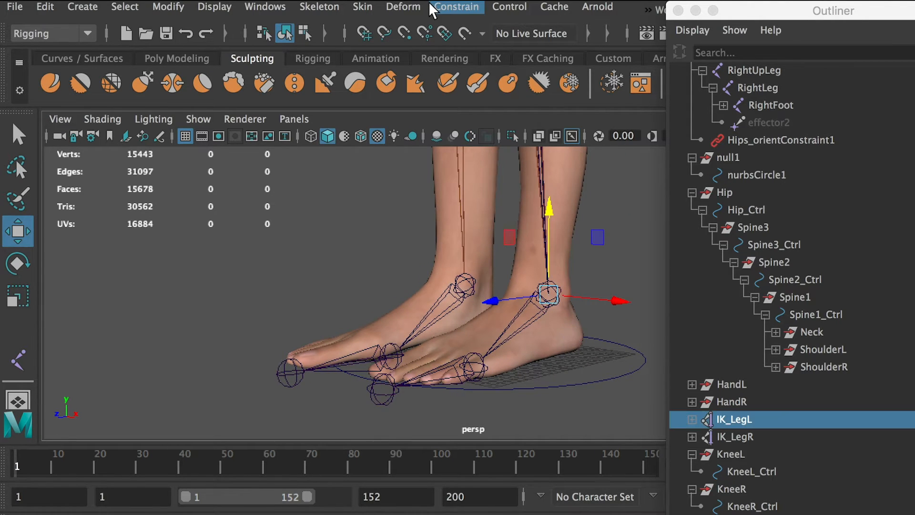
{"action": "left_click", "coordinate": [336, 6]}
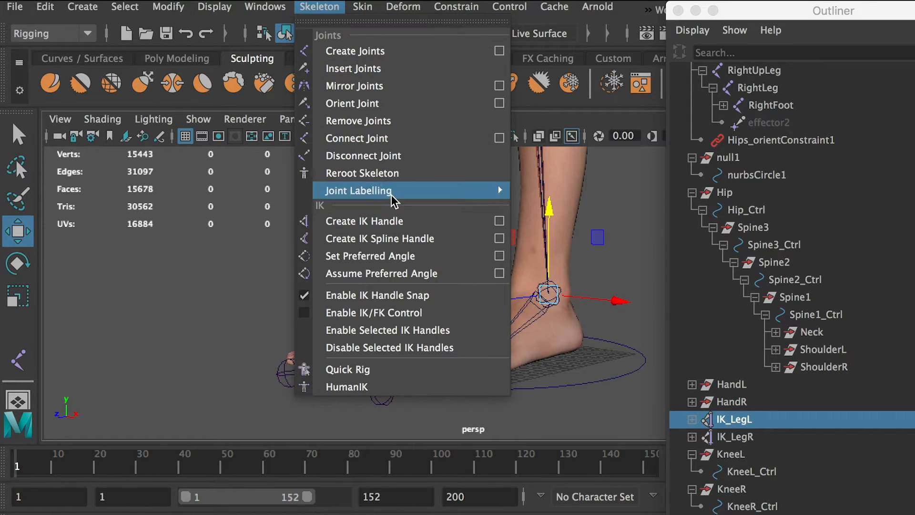
{"action": "left_click", "coordinate": [498, 222]}
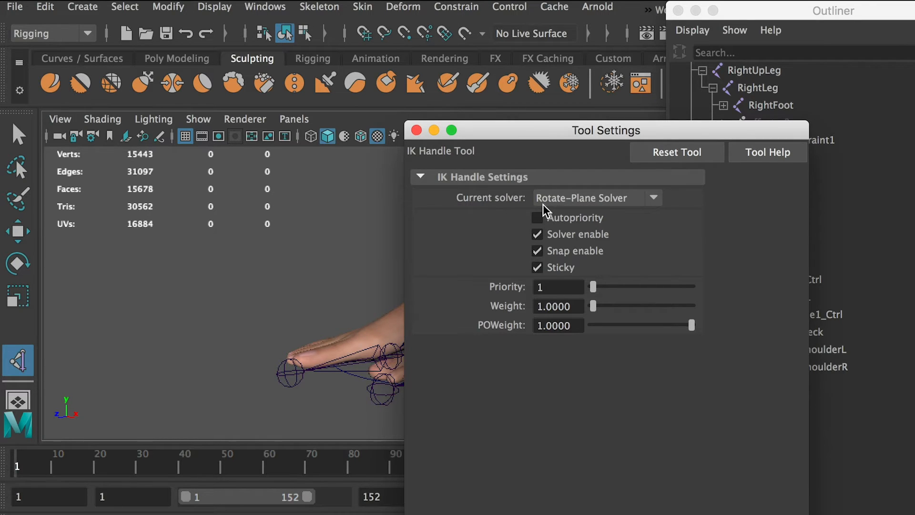
{"action": "left_click", "coordinate": [649, 200]}
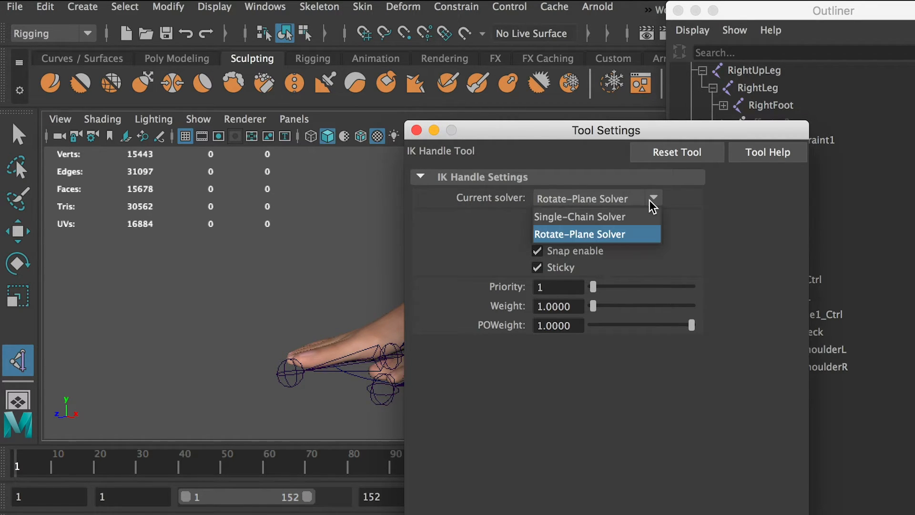
{"action": "left_click", "coordinate": [597, 218]}
{"action": "left_click", "coordinate": [417, 130]}
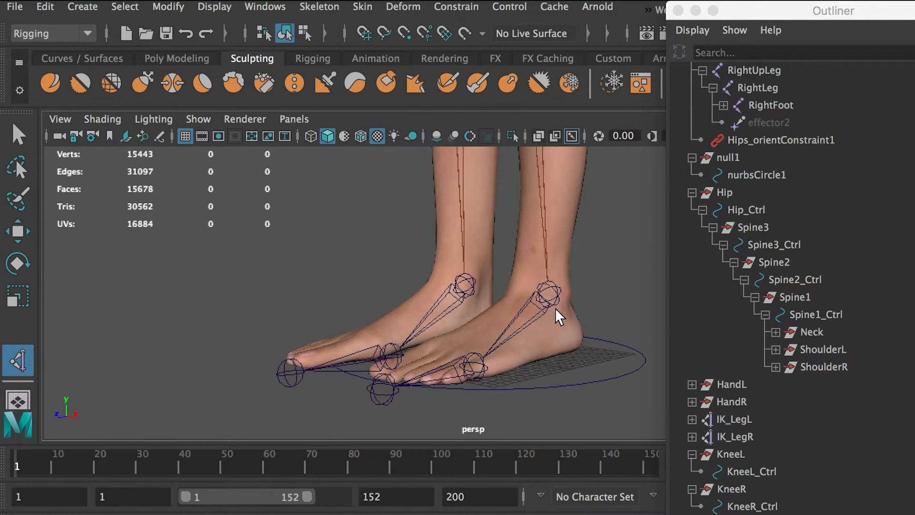
Create an IK handle from the left ankle joint to the ball joint, test lifting it, and undo that move.
{"action": "scroll", "coordinate": [531, 329], "scroll_direction": "up", "scroll_amount": 3}
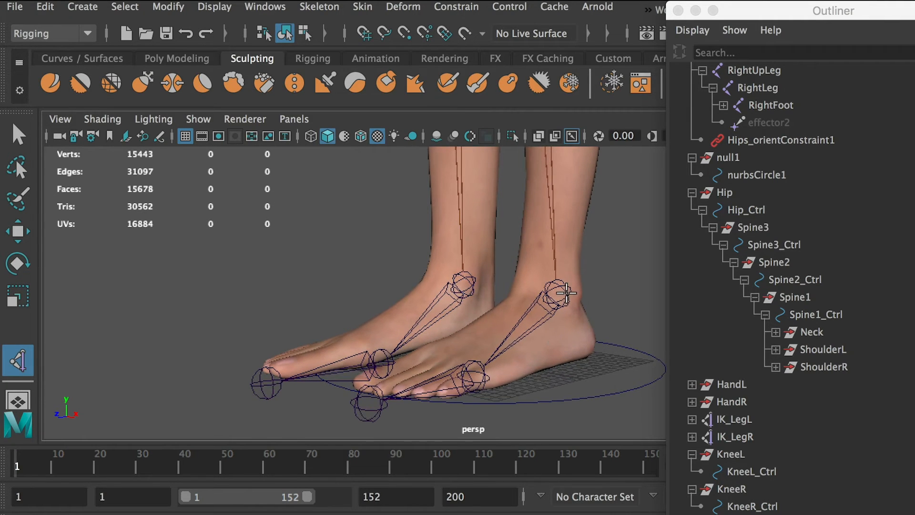
{"action": "left_click", "coordinate": [565, 289]}
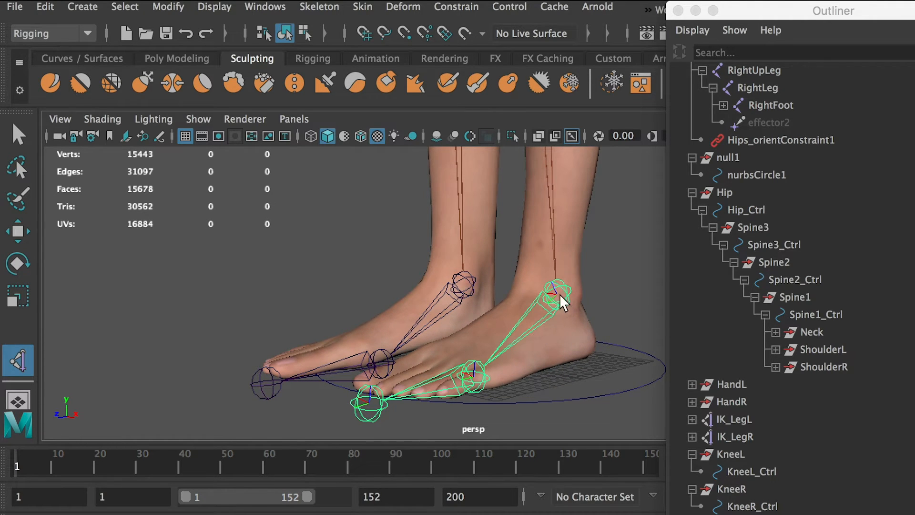
{"action": "left_click", "coordinate": [482, 380]}
{"action": "key", "text": "w"}
{"action": "left_click_drag", "start_coordinate": [473, 300], "coordinate": [480, 202]}
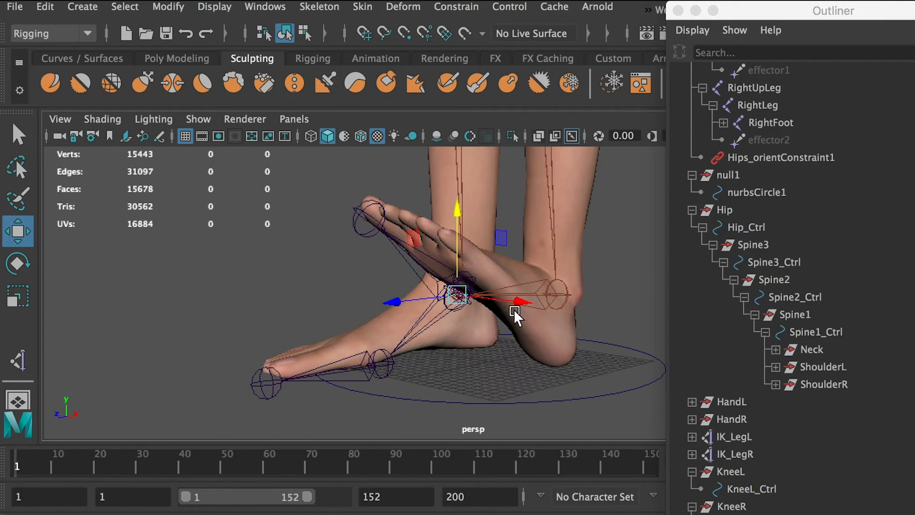
{"action": "key", "text": "ctrl+z"}
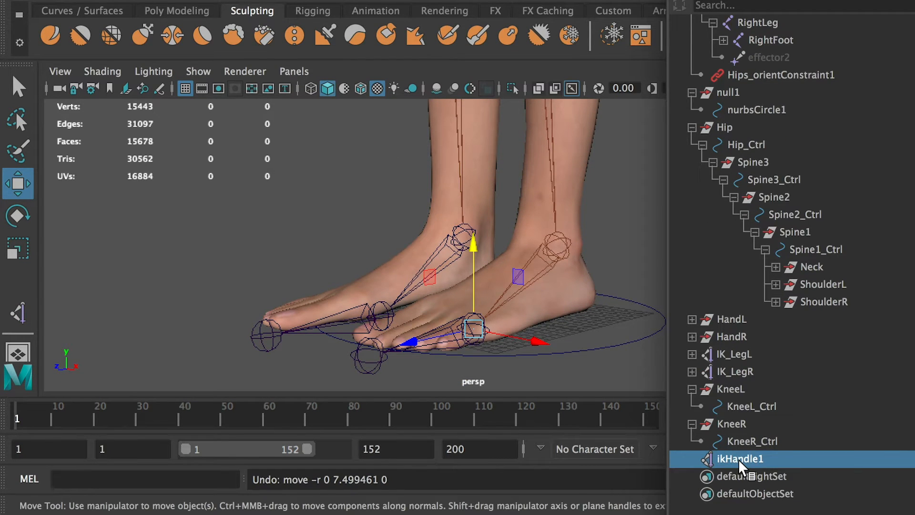
Rename the left foot's new ball IK handle IK_BallL.
{"action": "double_click", "coordinate": [739, 460]}
{"action": "type", "text": "IK_BallL"}
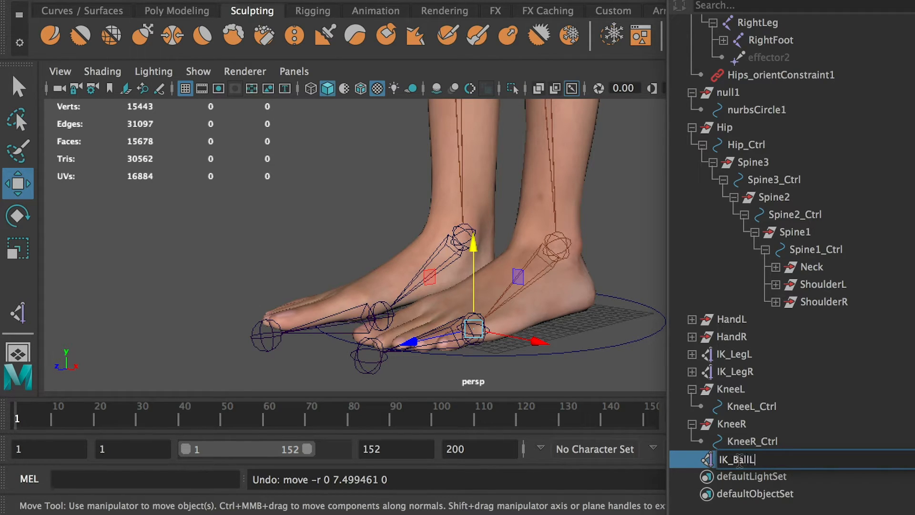
{"action": "left_click", "coordinate": [593, 371]}
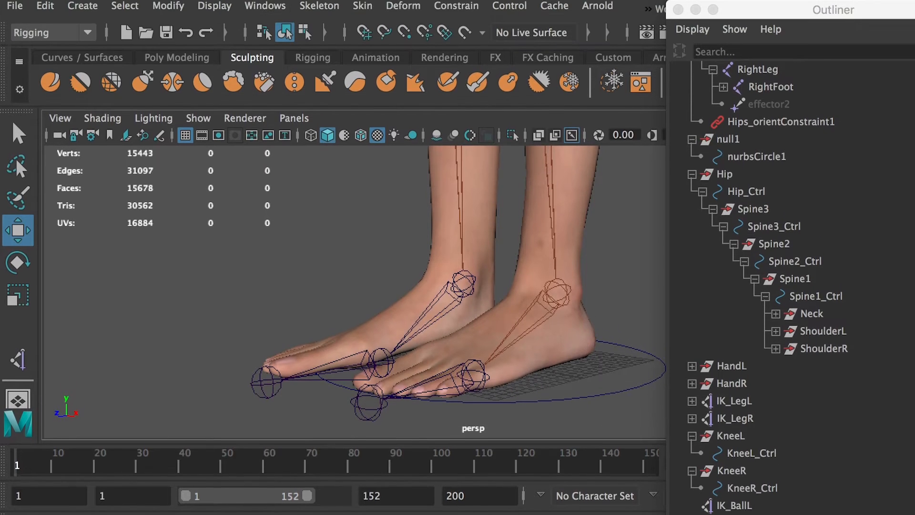
Create an IK handle from the left ball joint to the toe-tip joint, test lifting it, and undo that move.
{"action": "left_click", "coordinate": [340, 14]}
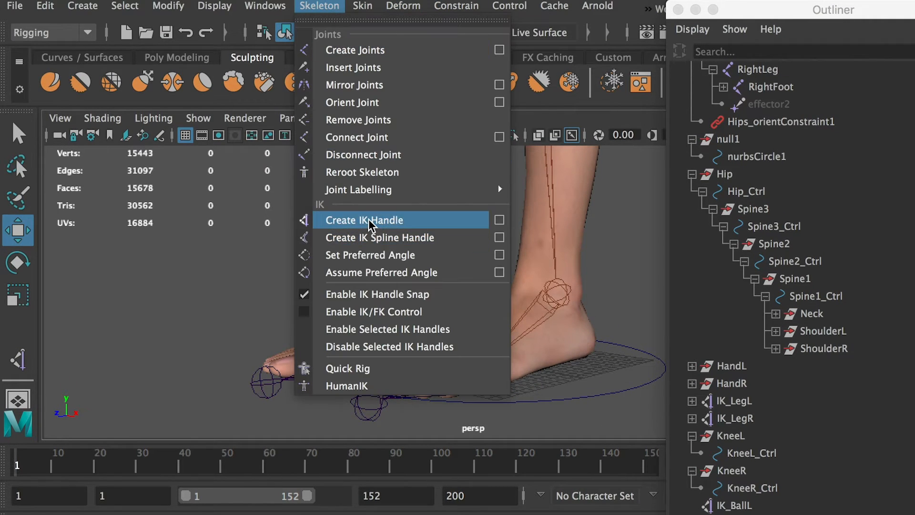
{"action": "left_click", "coordinate": [370, 219]}
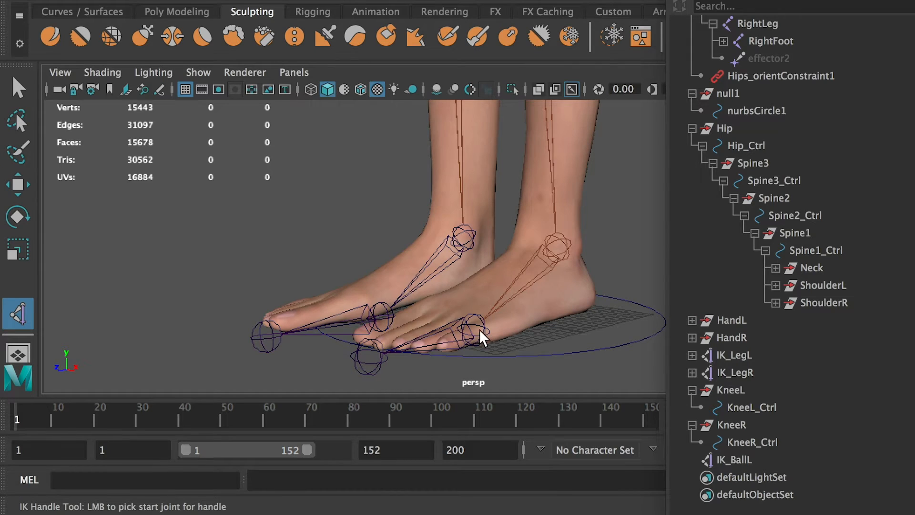
{"action": "left_click", "coordinate": [479, 331]}
{"action": "left_click", "coordinate": [378, 368]}
{"action": "key", "text": "w"}
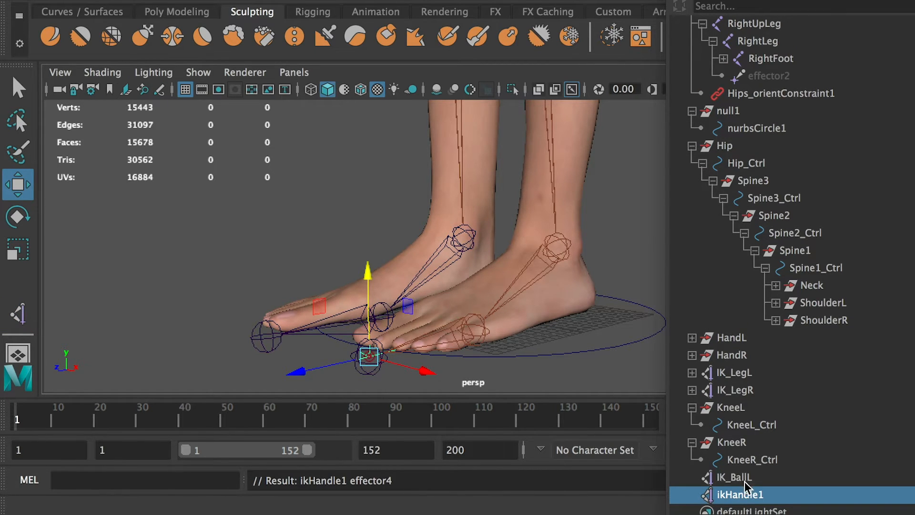
{"action": "left_click_drag", "start_coordinate": [367, 279], "coordinate": [385, 204]}
{"action": "key", "text": "super+z"}
Rename the left foot's new toe IK handle IK_ToeL.
{"action": "double_click", "coordinate": [749, 494]}
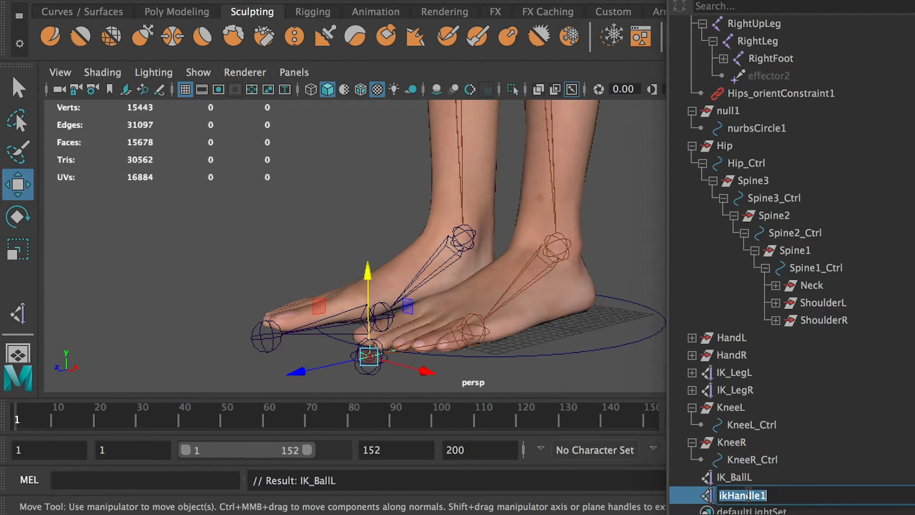
{"action": "type", "text": "IK_BallL"}
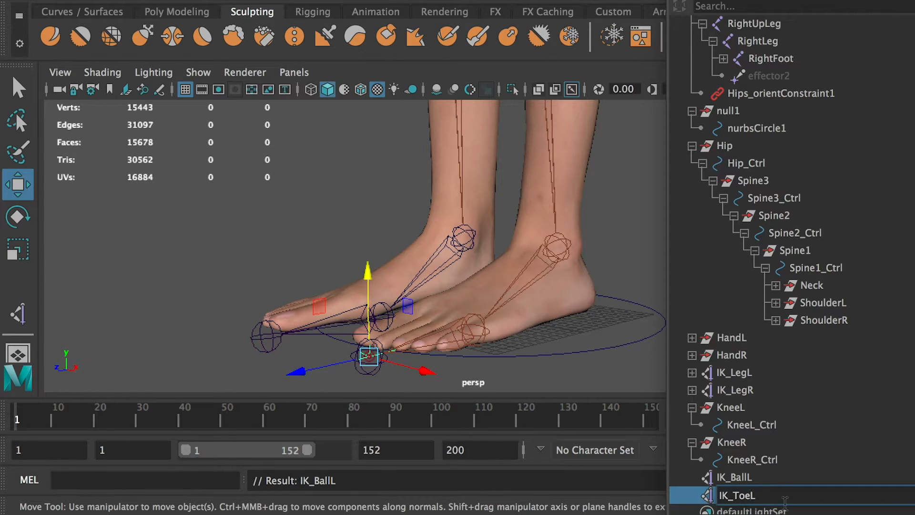
{"action": "key", "text": "Return"}
{"action": "left_click", "coordinate": [737, 495]}
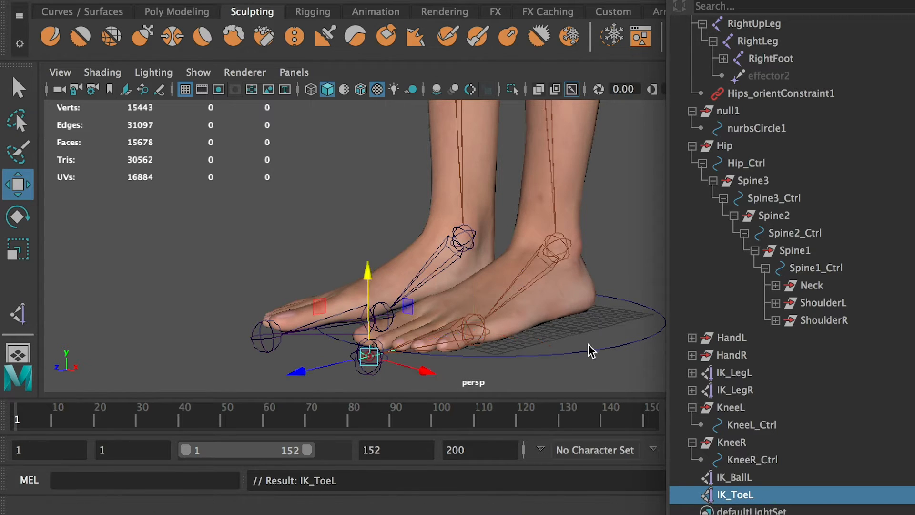
{"action": "left_click", "coordinate": [589, 367]}
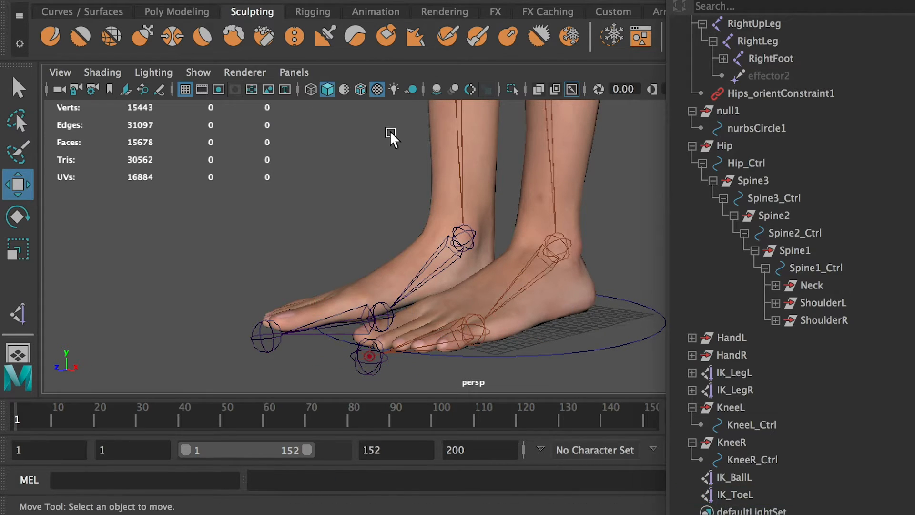
Create single-chain IK handles on the right foot from the ankle to the ball joint and from the ball to the toe-tip joint.
{"action": "left_click", "coordinate": [20, 317]}
{"action": "left_click", "coordinate": [467, 244]}
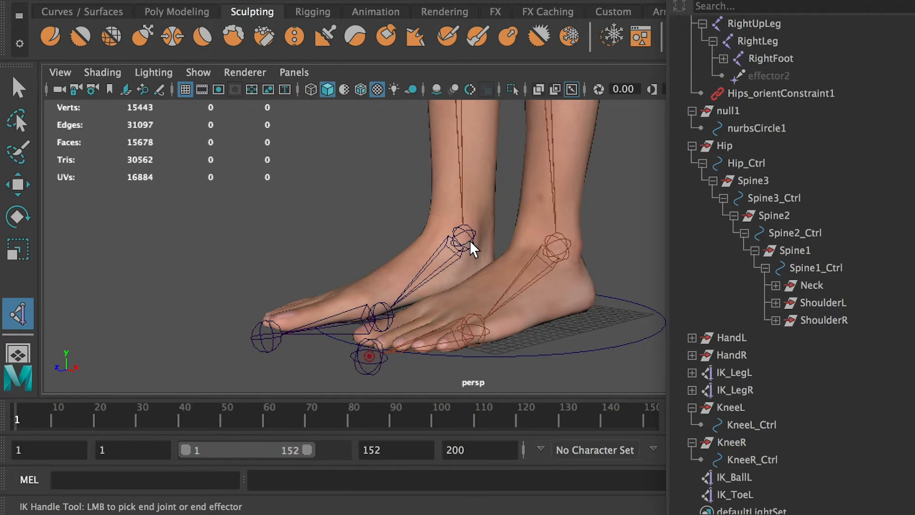
{"action": "left_click", "coordinate": [388, 317]}
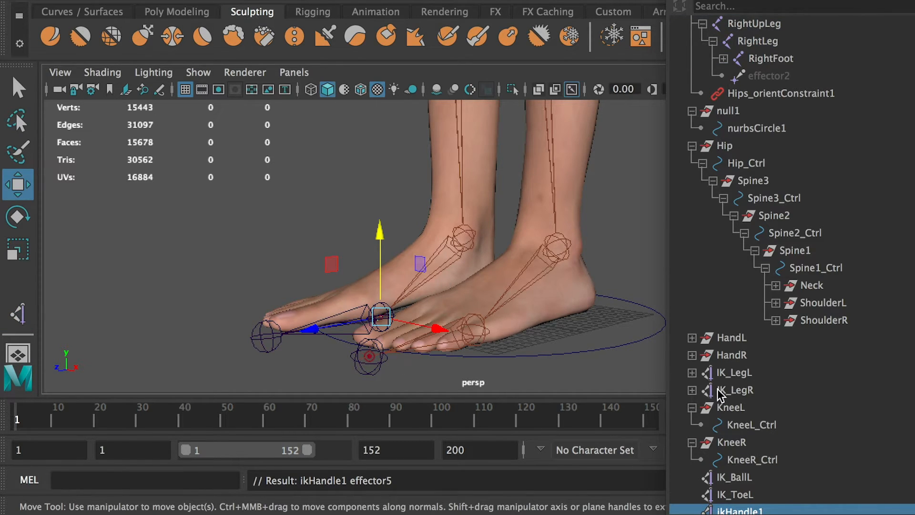
{"action": "scroll", "coordinate": [772, 400], "scroll_direction": "down", "scroll_amount": 2}
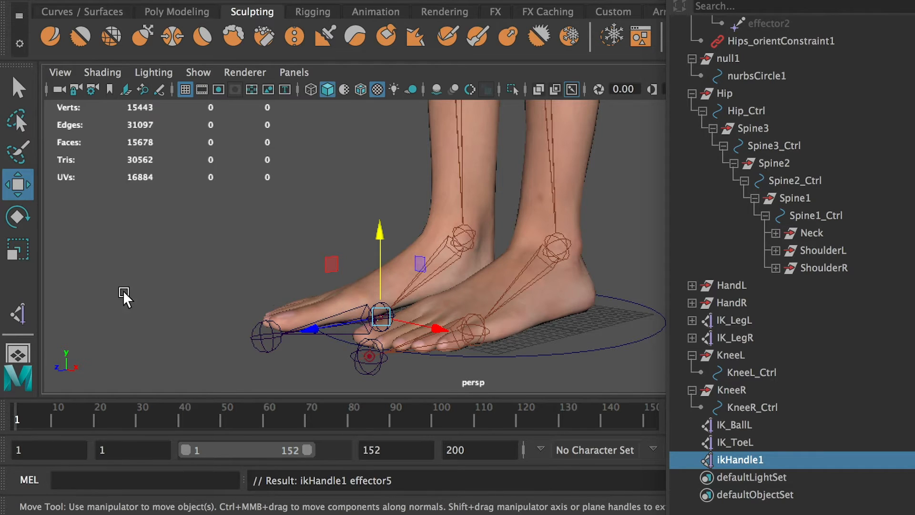
{"action": "left_click", "coordinate": [18, 314]}
{"action": "left_click", "coordinate": [382, 311]}
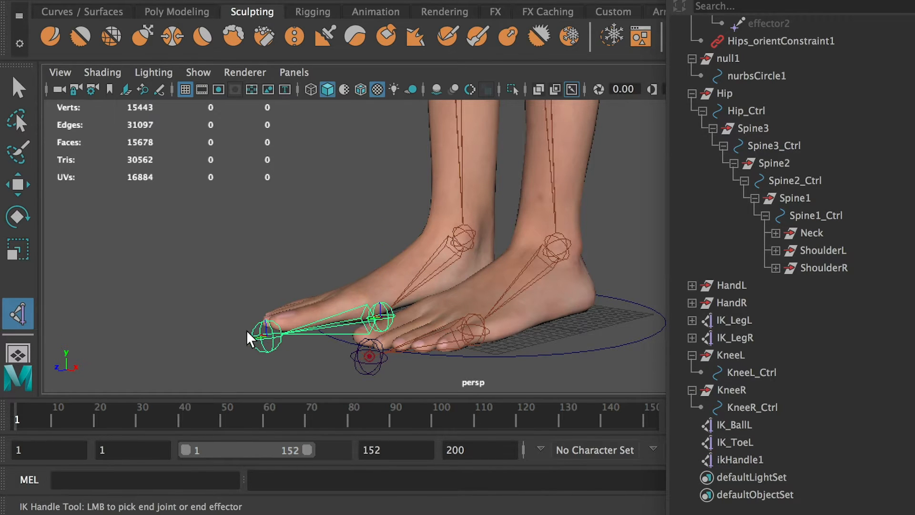
{"action": "left_click", "coordinate": [265, 337]}
Test lifting the right foot's ball and toe IK handles in turn, undoing each move.
{"action": "left_click", "coordinate": [752, 459]}
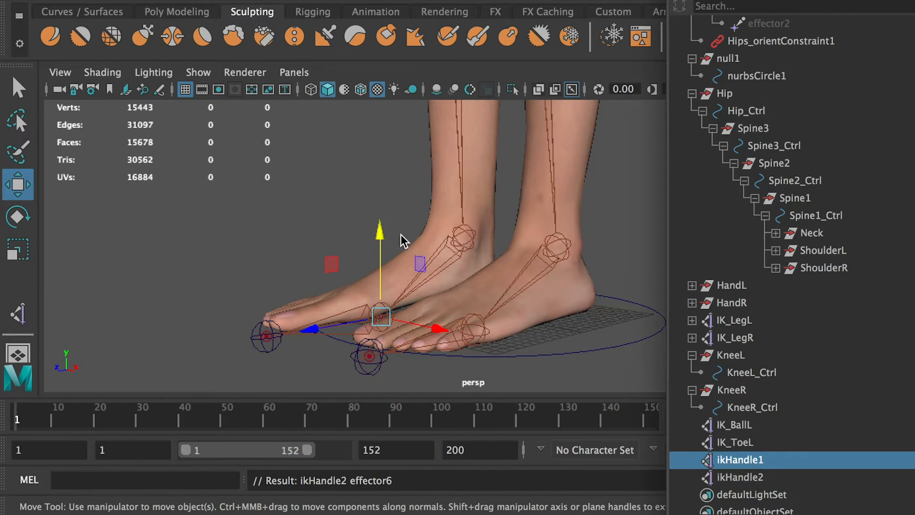
{"action": "left_click_drag", "start_coordinate": [380, 254], "coordinate": [380, 232]}
{"action": "key", "text": "ctrl+z"}
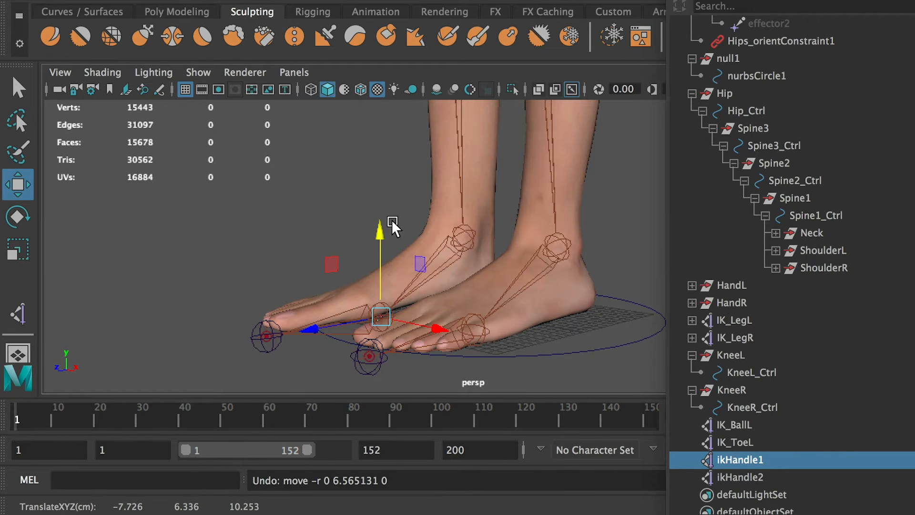
{"action": "left_click", "coordinate": [267, 336]}
{"action": "left_click_drag", "start_coordinate": [265, 248], "coordinate": [268, 212]}
{"action": "key", "text": "ctrl+z"}
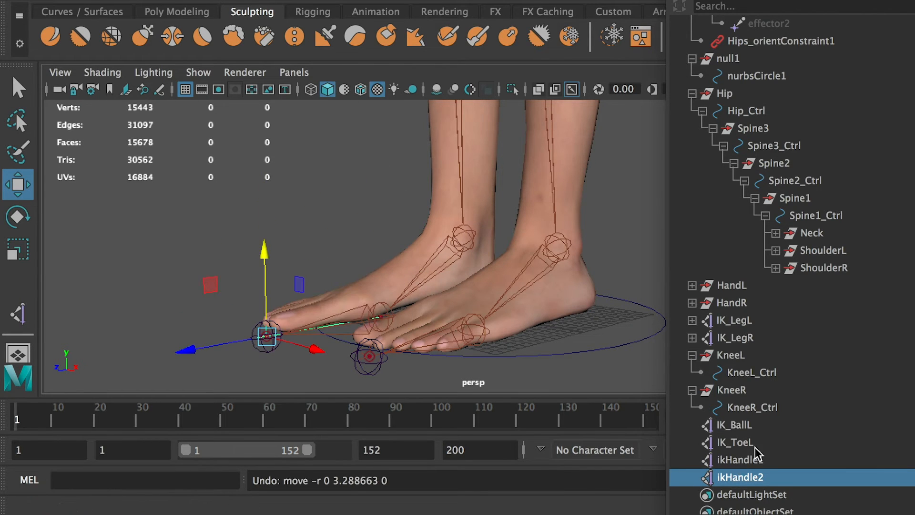
{"action": "left_click", "coordinate": [740, 463]}
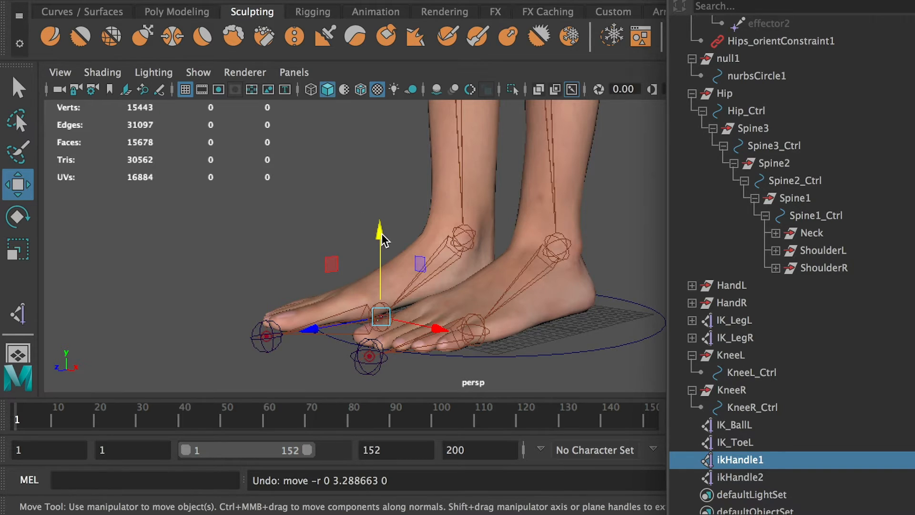
{"action": "left_click_drag", "start_coordinate": [381, 235], "coordinate": [370, 206]}
{"action": "key", "text": "ctrl+z"}
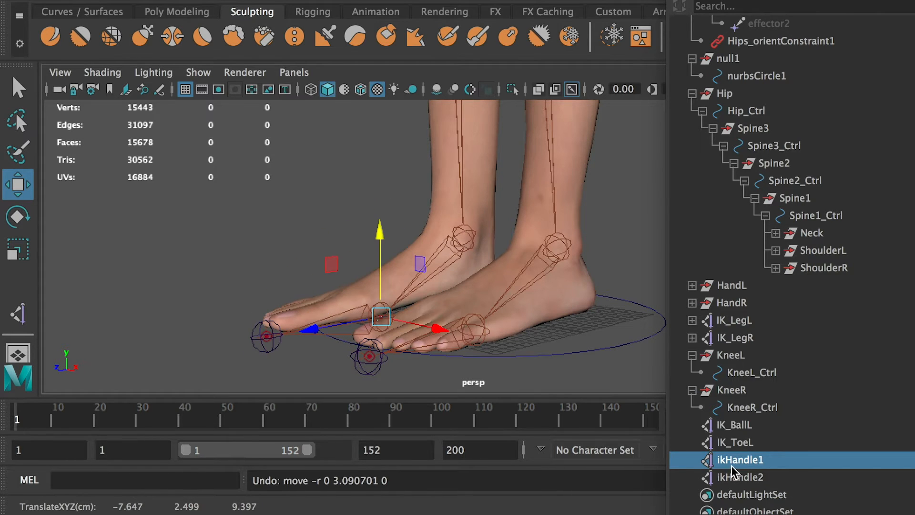
Rename the right foot's toe IK handle IK_ToeR.
{"action": "left_click", "coordinate": [740, 442]}
{"action": "double_click", "coordinate": [741, 443]}
{"action": "key", "text": "ctrl+c"}
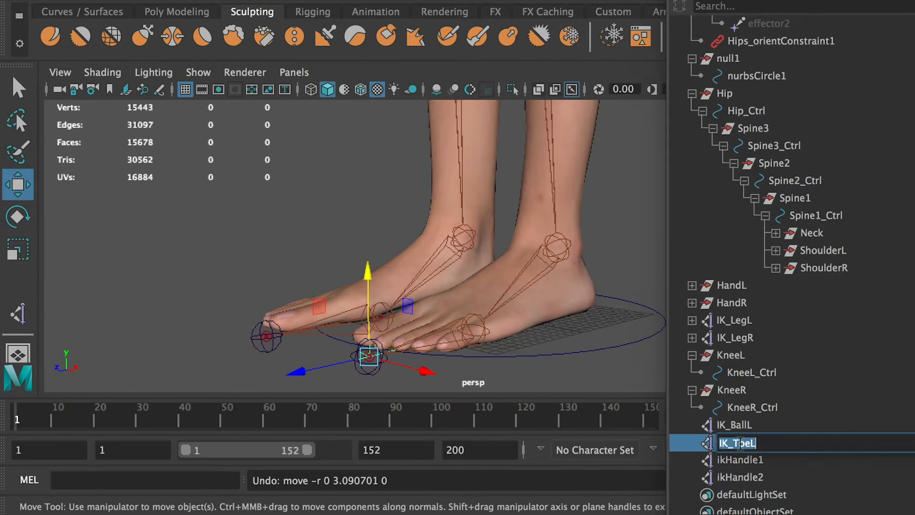
{"action": "left_click", "coordinate": [744, 477]}
{"action": "double_click", "coordinate": [744, 477]}
{"action": "key", "text": "ctrl+v"}
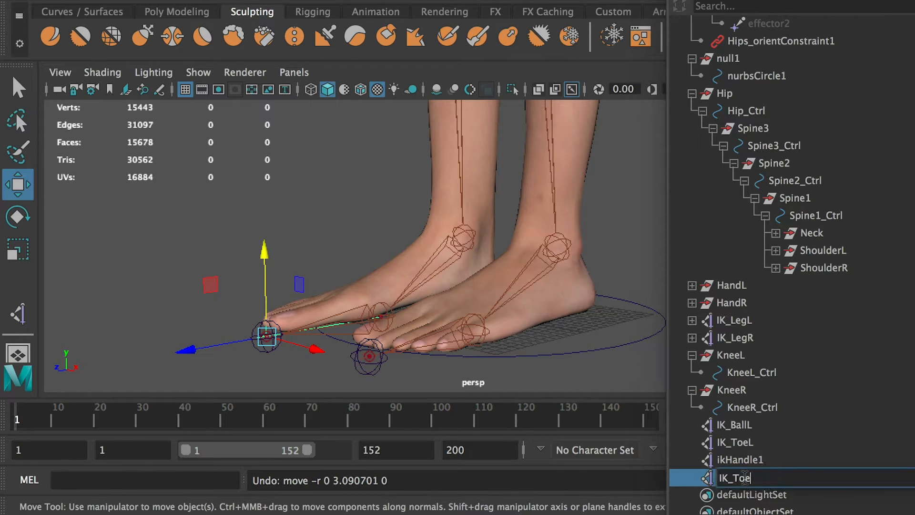
Rename the right foot's ball IK handle IK_BallR and check the four foot IK handles one by one.
{"action": "left_click", "coordinate": [741, 424]}
{"action": "double_click", "coordinate": [741, 424]}
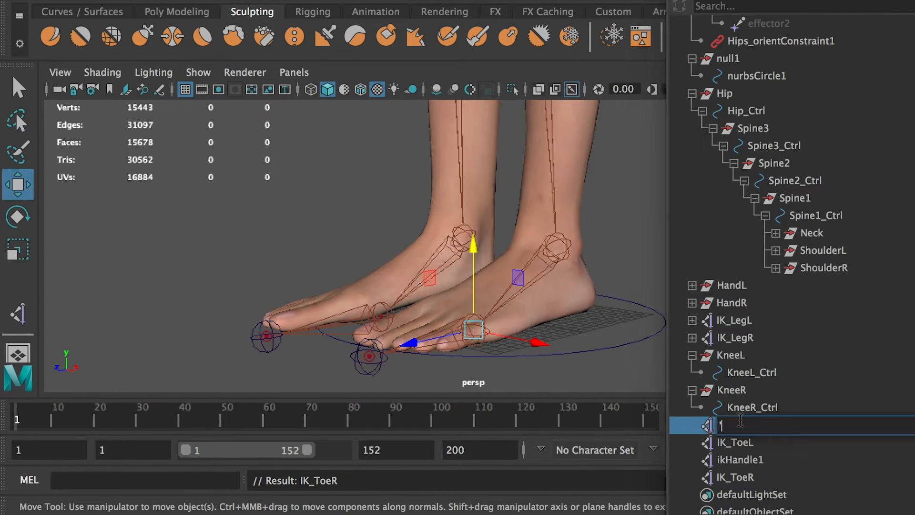
{"action": "key", "text": "ctrl+c"}
{"action": "left_click", "coordinate": [744, 459]}
{"action": "double_click", "coordinate": [745, 460]}
{"action": "key", "text": "ctrl+v"}
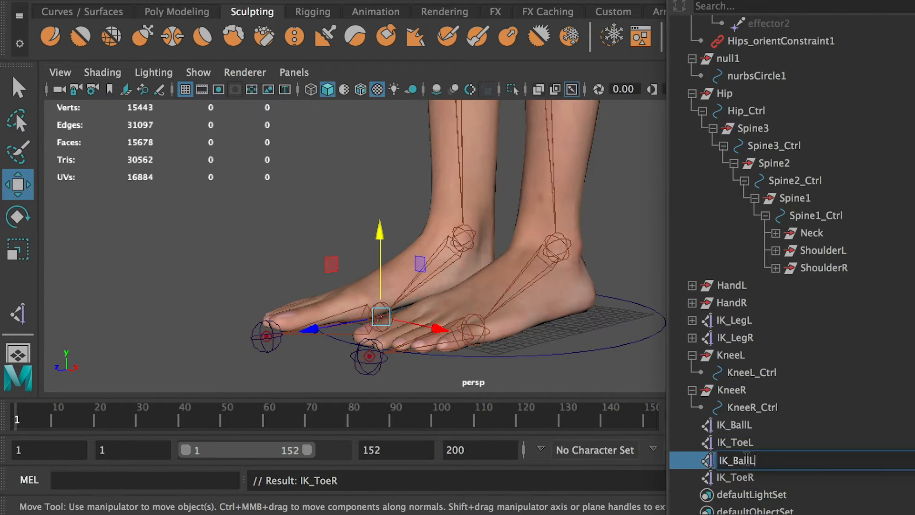
{"action": "left_click", "coordinate": [759, 424]}
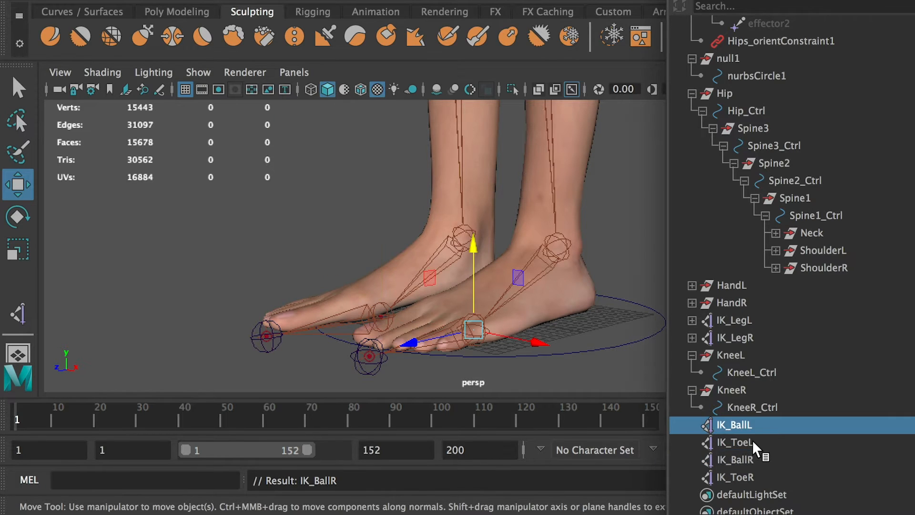
{"action": "left_click", "coordinate": [750, 444]}
{"action": "left_click", "coordinate": [748, 460]}
{"action": "left_click", "coordinate": [746, 477]}
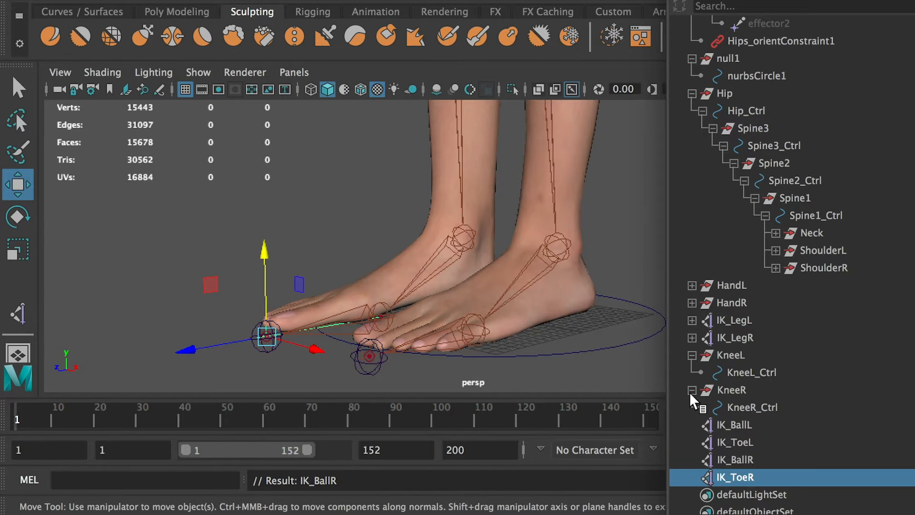
{"action": "left_click", "coordinate": [349, 207]}
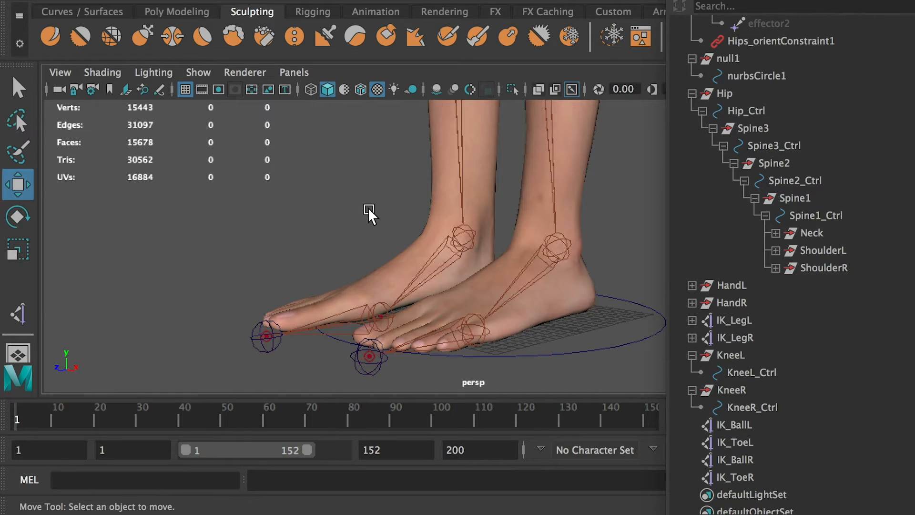
Hide the character's body mesh so that the foot joints are exposed.
{"action": "left_click_drag", "start_coordinate": [370, 213], "coordinate": [505, 247], "text": "alt"}
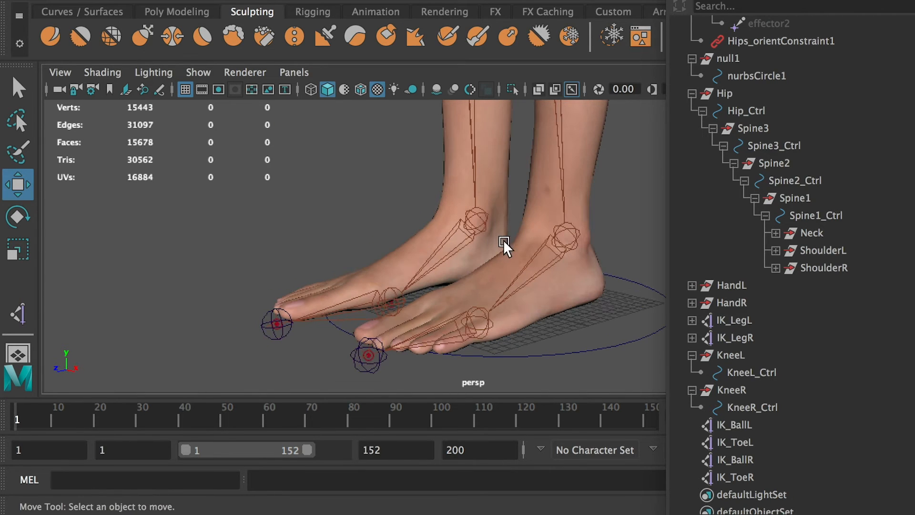
{"action": "left_click", "coordinate": [550, 222]}
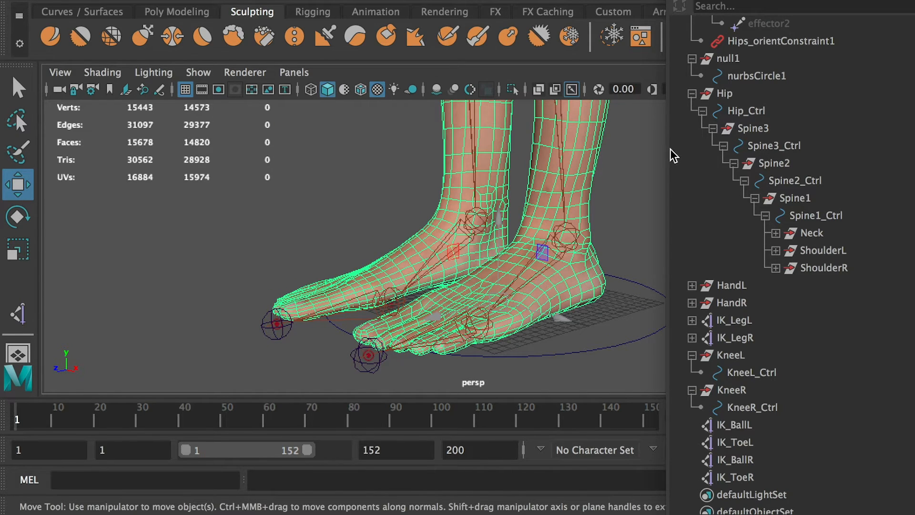
{"action": "scroll", "coordinate": [743, 167], "scroll_direction": "up", "scroll_amount": 10}
{"action": "scroll", "coordinate": [758, 156], "scroll_direction": "down", "scroll_amount": 10}
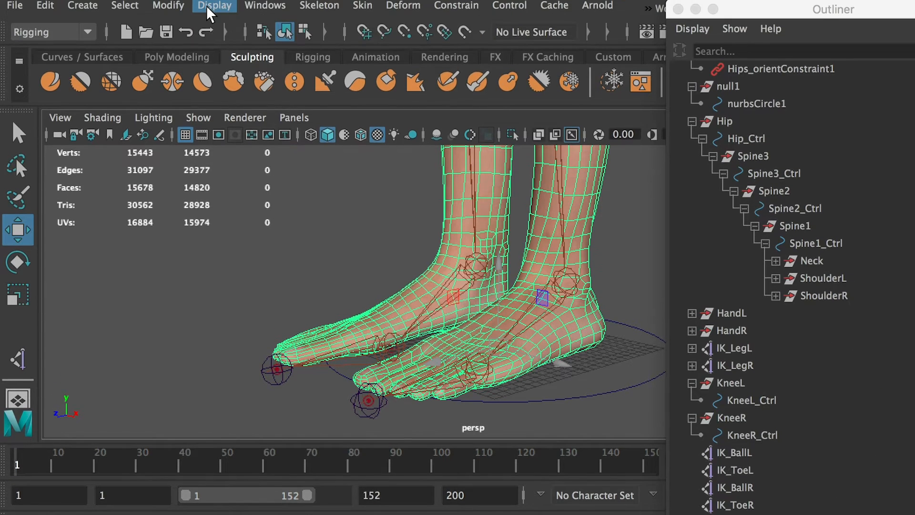
{"action": "left_click", "coordinate": [209, 7]}
{"action": "mouse_move", "coordinate": [296, 98]}
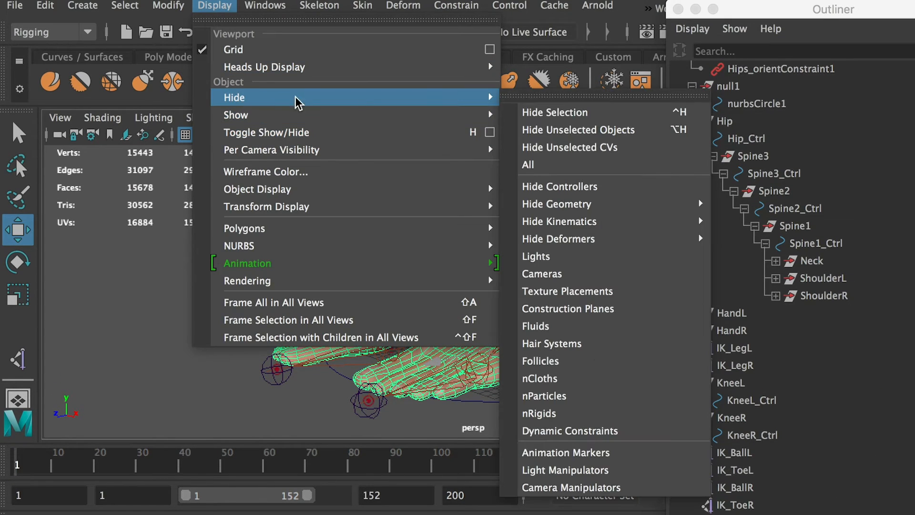
{"action": "left_click", "coordinate": [575, 115]}
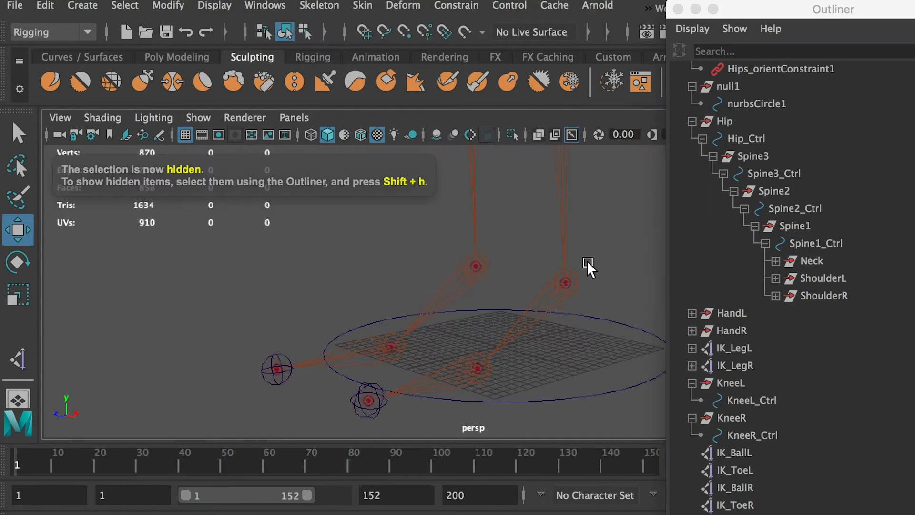
In the side view, create a reverse foot joint chain from the heel to the toe tip, ball and ankle, and expand its hierarchy.
{"action": "key", "text": "space"}
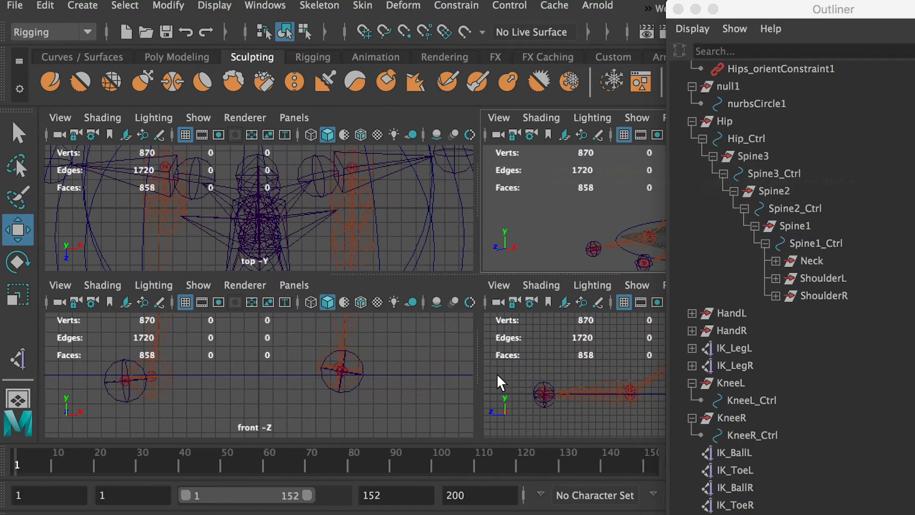
{"action": "key", "text": "space"}
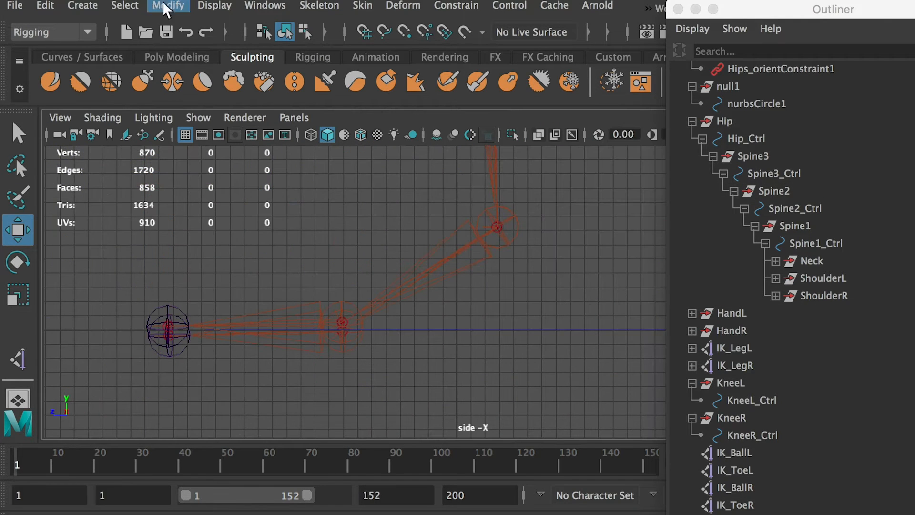
{"action": "left_click", "coordinate": [329, 6]}
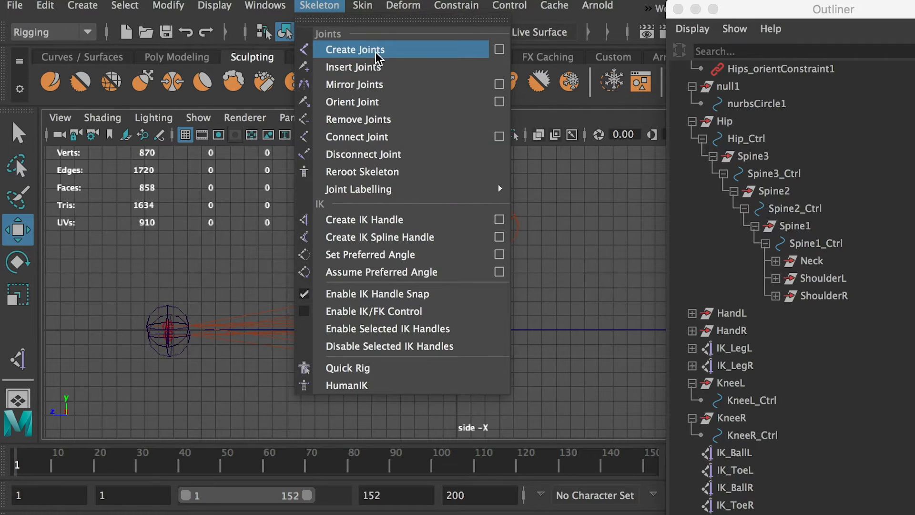
{"action": "left_click", "coordinate": [432, 50]}
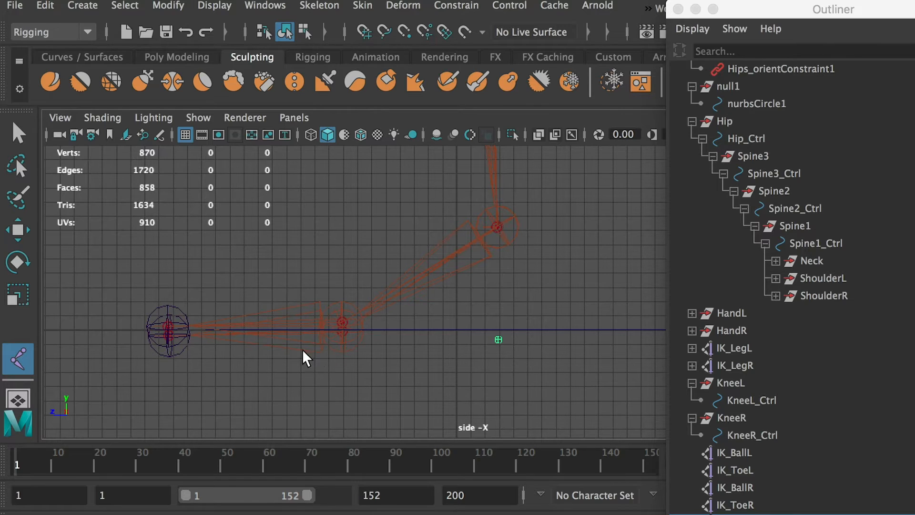
{"action": "left_click", "coordinate": [165, 334]}
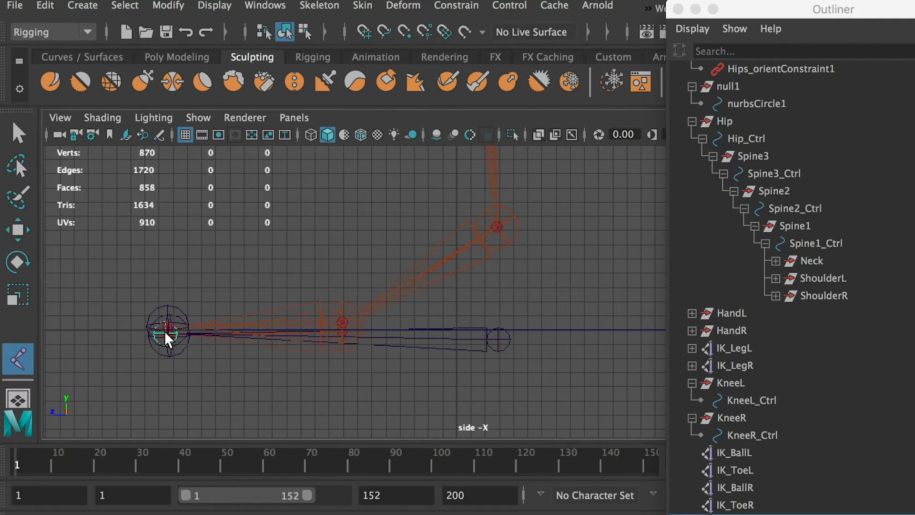
{"action": "left_click", "coordinate": [343, 310]}
{"action": "mouse_move", "coordinate": [343, 309]}
{"action": "left_mouse_down"}
{"action": "mouse_move", "coordinate": [338, 301]}
{"action": "mouse_move", "coordinate": [344, 316]}
{"action": "left_mouse_up"}
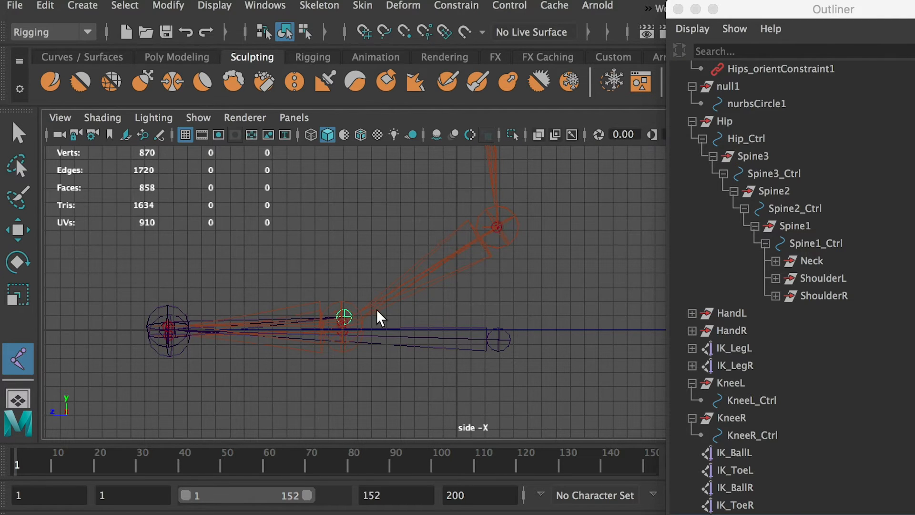
{"action": "left_click", "coordinate": [497, 227]}
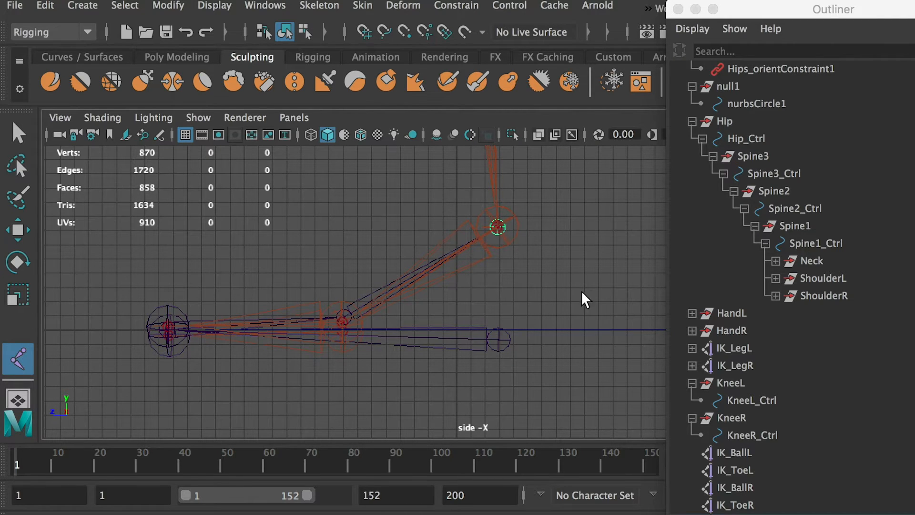
{"action": "key", "text": "w"}
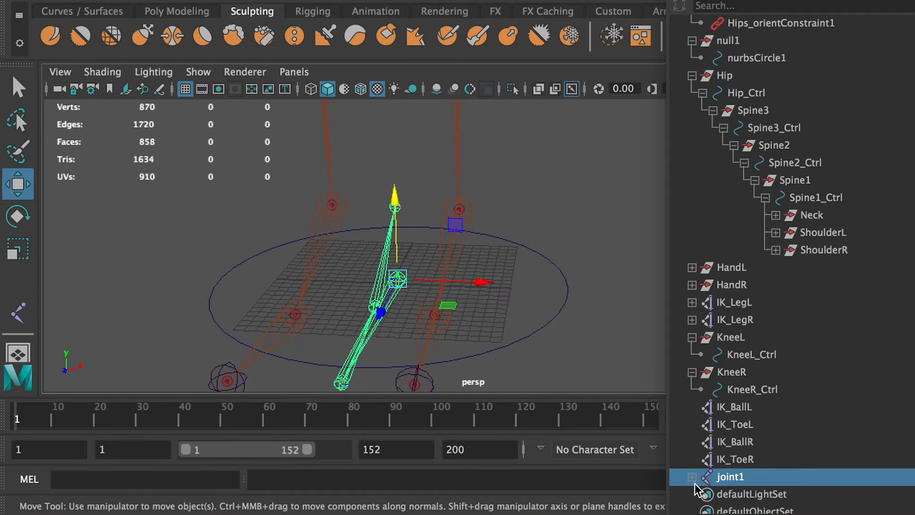
{"action": "left_click", "coordinate": [691, 477]}
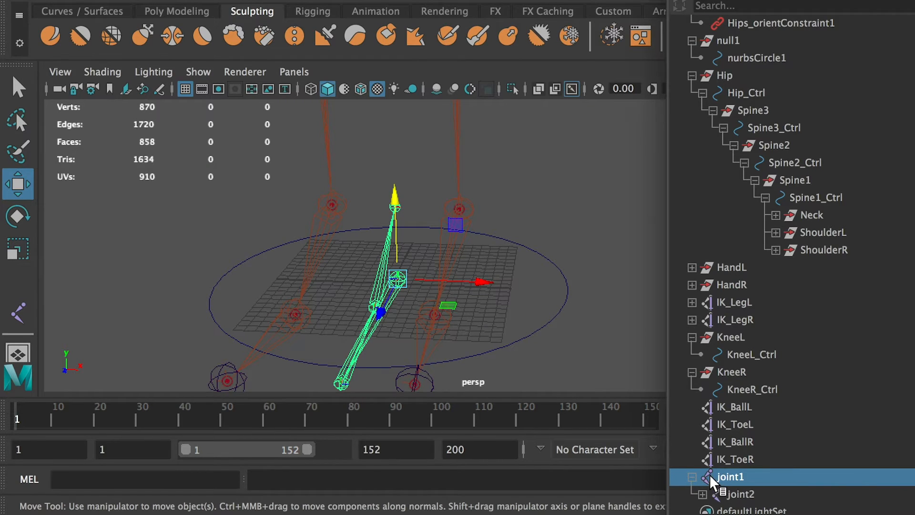
{"action": "left_click", "coordinate": [702, 494]}
{"action": "left_click", "coordinate": [713, 459]}
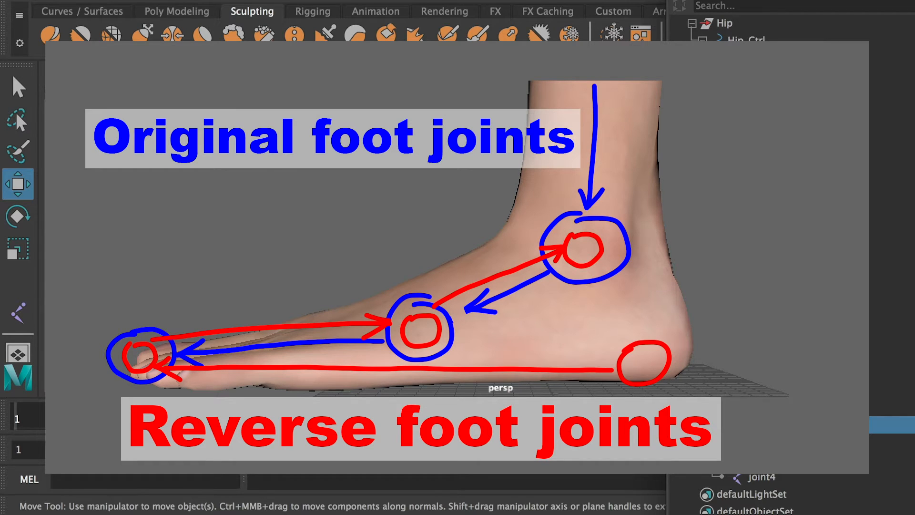
Duplicate the reverse foot joint chain and move the chains sideways along X so that one sits near each foot.
{"action": "left_click_drag", "start_coordinate": [482, 280], "coordinate": [531, 289]}
{"action": "key", "text": "ctrl+d"}
{"action": "mouse_move", "coordinate": [531, 289]}
{"action": "left_mouse_down", "text": "alt"}
{"action": "mouse_move", "coordinate": [540, 294]}
{"action": "mouse_move", "coordinate": [518, 293]}
{"action": "mouse_move", "coordinate": [521, 283]}
{"action": "left_mouse_up", "text": "alt"}
{"action": "left_click_drag", "start_coordinate": [512, 284], "coordinate": [538, 292], "text": "alt"}
Set the Translate X of the left foot's duplicated reverse joint chain to 6.3.
{"action": "key", "text": "ctrl+a"}
{"action": "left_click", "coordinate": [766, 274]}
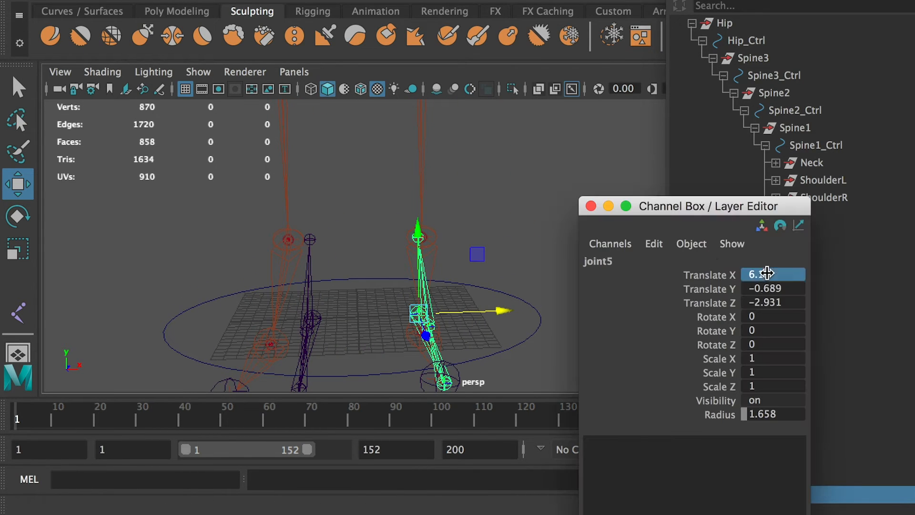
{"action": "left_click_drag", "start_coordinate": [465, 247], "coordinate": [455, 252], "text": "alt"}
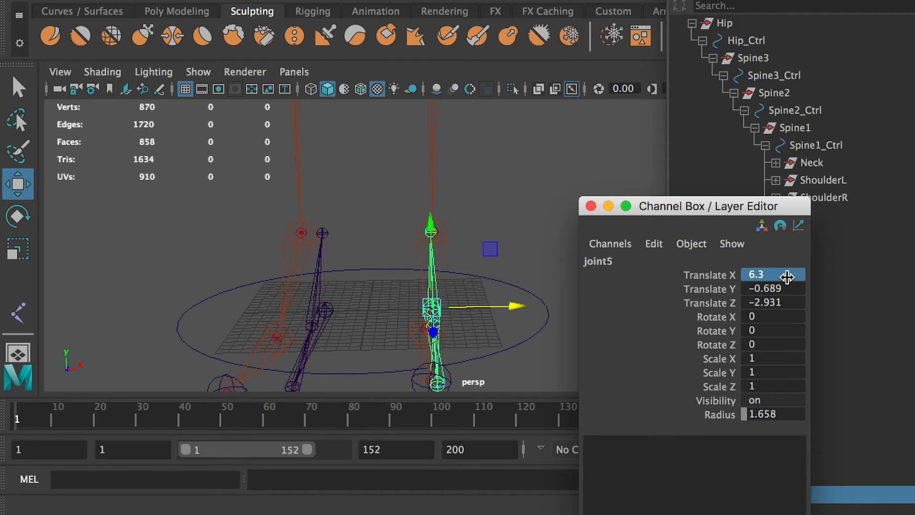
{"action": "left_click_drag", "start_coordinate": [729, 205], "coordinate": [914, 208]}
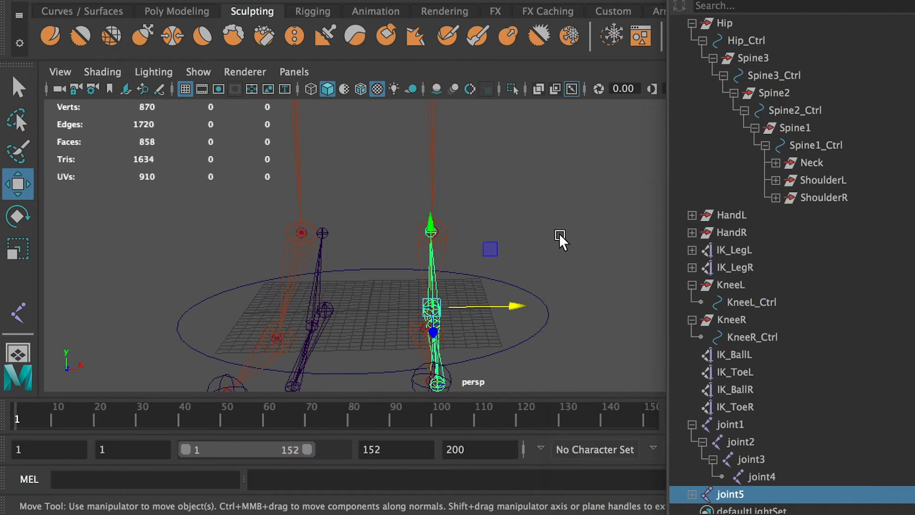
Align the toe joint of the left reverse foot chain sideways with the original toe joint.
{"action": "left_click_drag", "start_coordinate": [559, 234], "coordinate": [430, 236], "text": "alt"}
{"action": "scroll", "coordinate": [462, 288], "scroll_direction": "up", "scroll_amount": 2}
{"action": "left_click_drag", "start_coordinate": [462, 288], "coordinate": [366, 272], "text": "alt"}
{"action": "left_click", "coordinate": [247, 208]}
{"action": "left_click", "coordinate": [248, 211]}
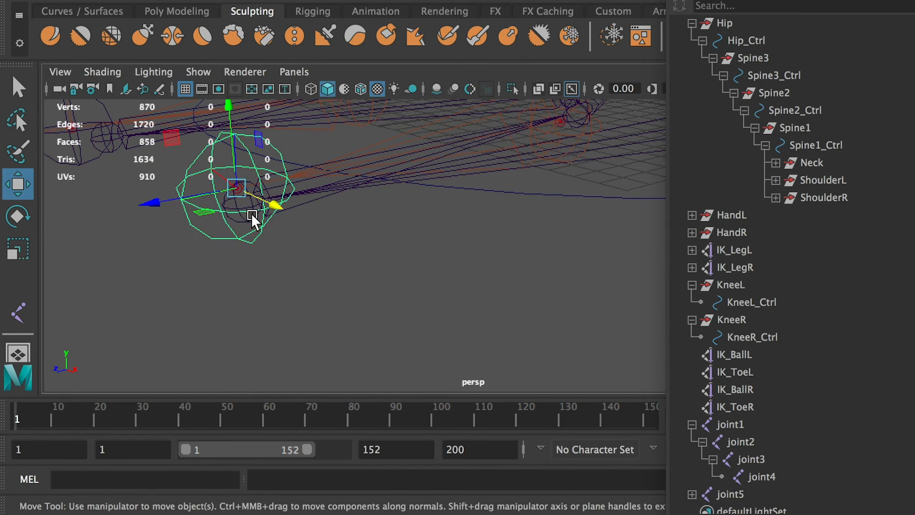
{"action": "left_click", "coordinate": [347, 241]}
{"action": "left_click", "coordinate": [229, 196]}
{"action": "left_click_drag", "start_coordinate": [231, 198], "coordinate": [275, 230], "text": "alt"}
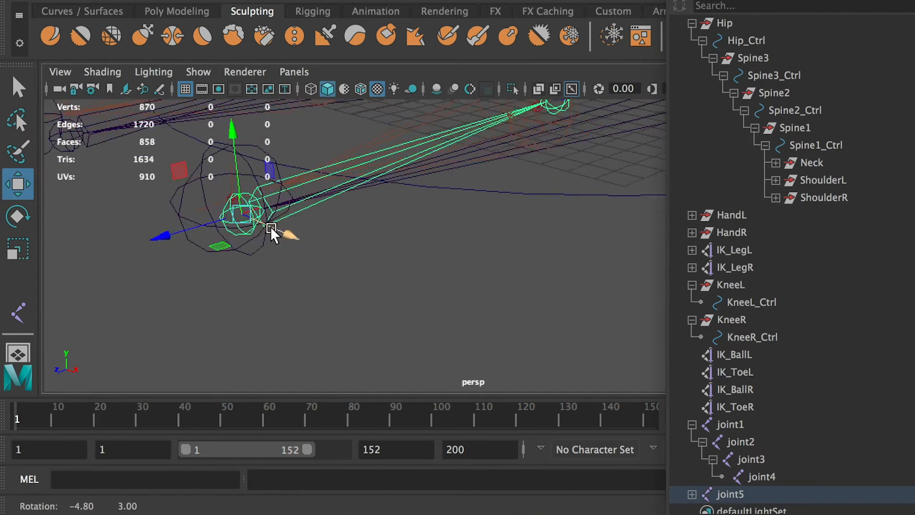
{"action": "right_click_drag", "start_coordinate": [276, 230], "coordinate": [382, 323], "text": "alt"}
{"action": "left_click_drag", "start_coordinate": [382, 323], "coordinate": [327, 200], "text": "alt"}
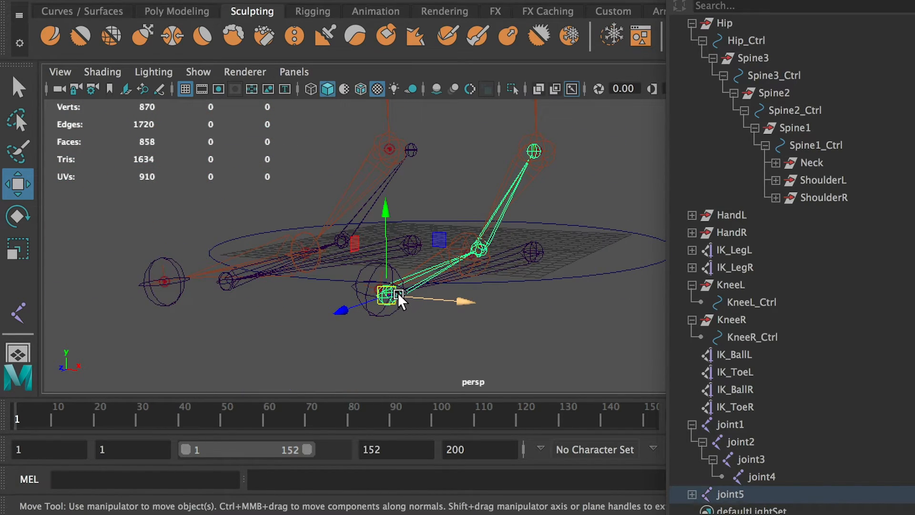
{"action": "left_click_drag", "start_coordinate": [397, 292], "coordinate": [378, 283]}
{"action": "left_click_drag", "start_coordinate": [511, 269], "coordinate": [456, 267], "text": "alt"}
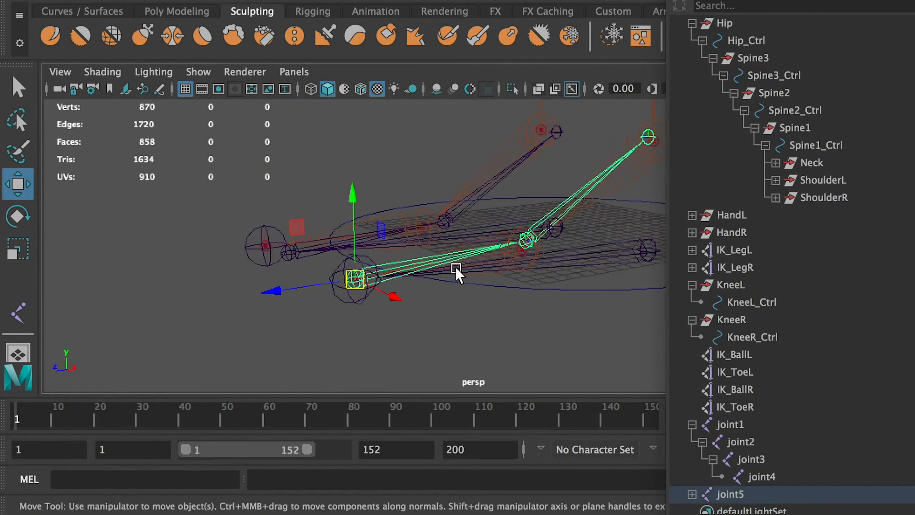
{"action": "right_click_drag", "start_coordinate": [455, 267], "coordinate": [513, 298], "text": "alt"}
{"action": "left_click_drag", "start_coordinate": [513, 298], "coordinate": [449, 287], "text": "alt"}
Move the ball joint of the left reverse foot chain onto the original ball joint.
{"action": "left_click", "coordinate": [475, 276]}
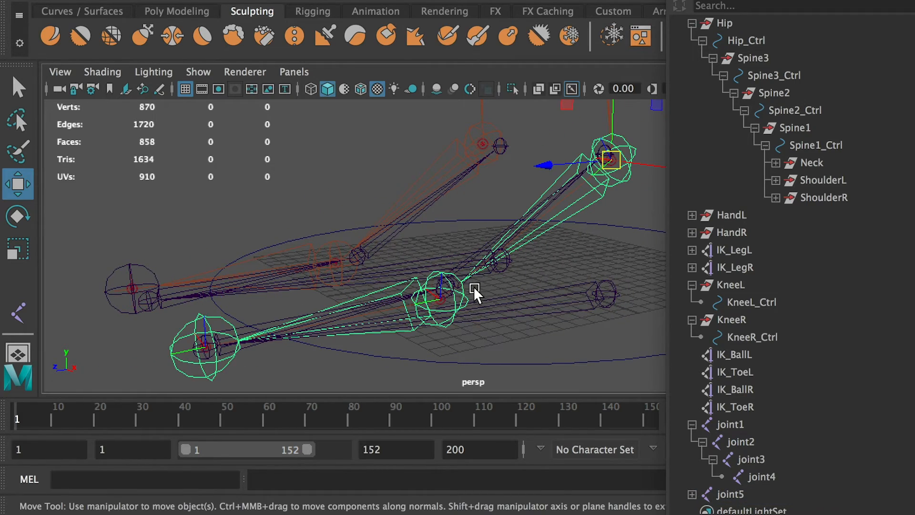
{"action": "right_click_drag", "start_coordinate": [470, 308], "coordinate": [584, 352], "text": "alt"}
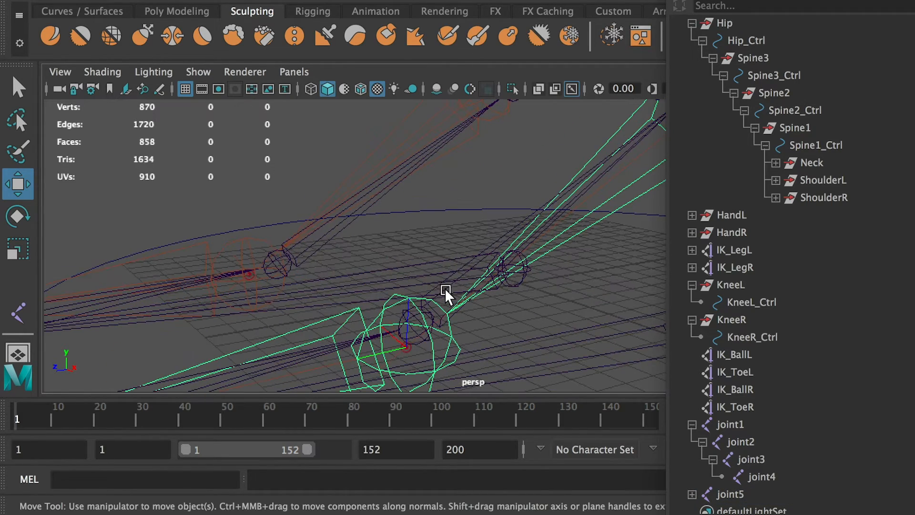
{"action": "left_click", "coordinate": [417, 313]}
{"action": "left_click_drag", "start_coordinate": [450, 324], "coordinate": [433, 315], "text": "alt"}
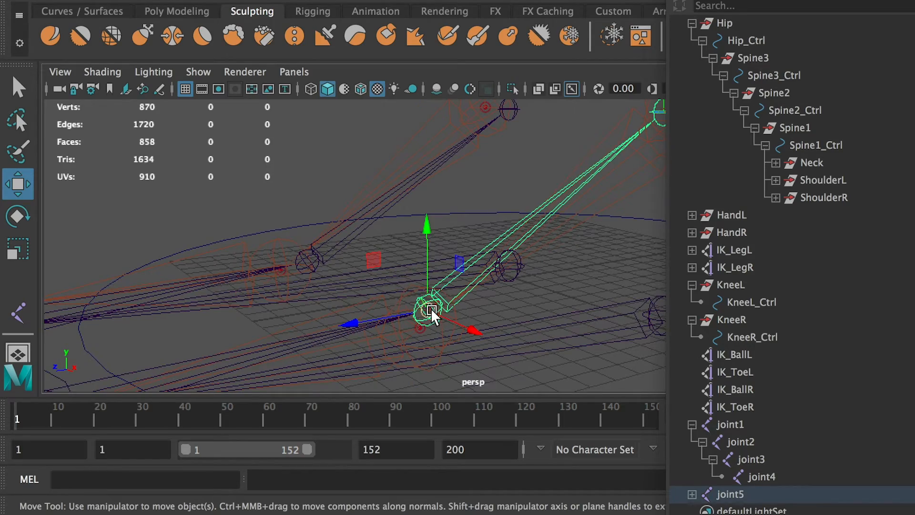
{"action": "middle_click_drag", "start_coordinate": [428, 311], "coordinate": [331, 311], "text": "alt"}
{"action": "left_click_drag", "start_coordinate": [330, 311], "coordinate": [371, 256], "text": "alt"}
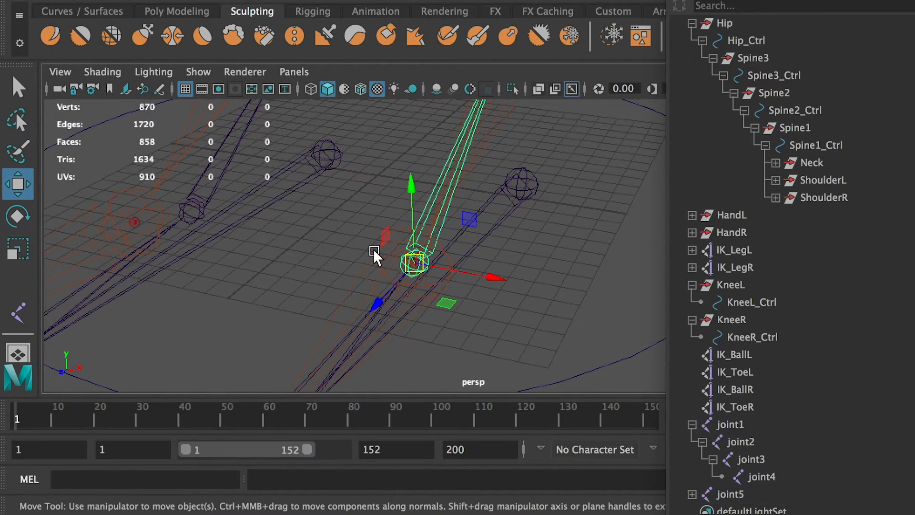
{"action": "left_click", "coordinate": [422, 264]}
{"action": "left_click", "coordinate": [561, 327]}
{"action": "left_click_drag", "start_coordinate": [561, 327], "coordinate": [483, 200], "text": "alt"}
Align the ankle joint of the left reverse foot chain with the original ankle joint.
{"action": "middle_click_drag", "start_coordinate": [486, 233], "coordinate": [298, 396], "text": "alt"}
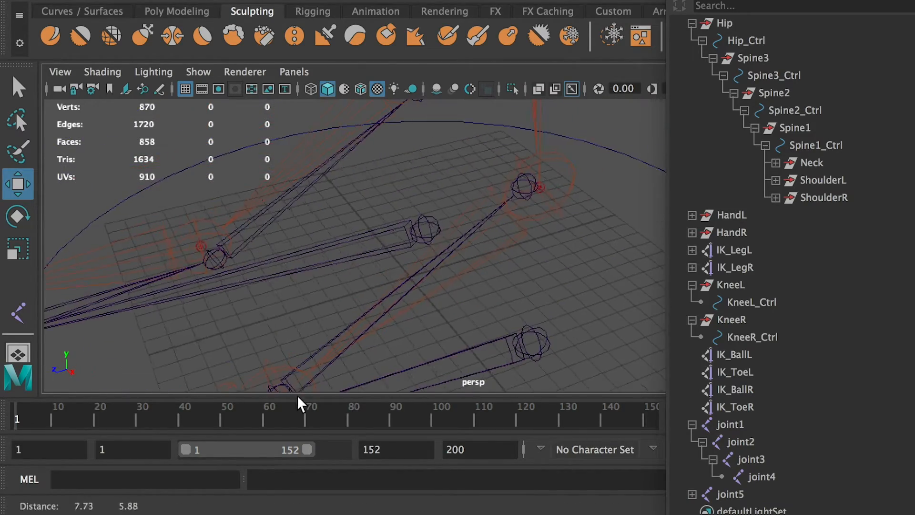
{"action": "left_click_drag", "start_coordinate": [548, 200], "coordinate": [538, 193], "text": "alt"}
{"action": "left_click", "coordinate": [525, 203]}
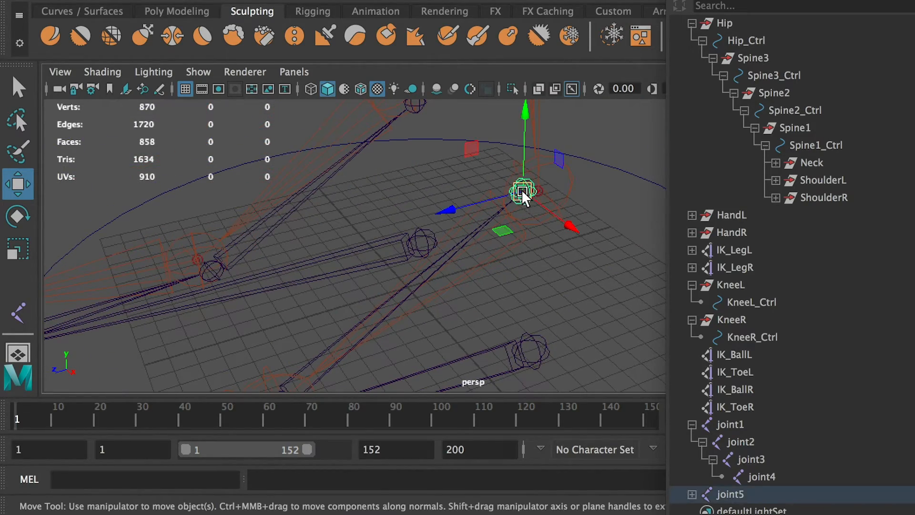
{"action": "left_click_drag", "start_coordinate": [607, 236], "coordinate": [460, 229], "text": "alt"}
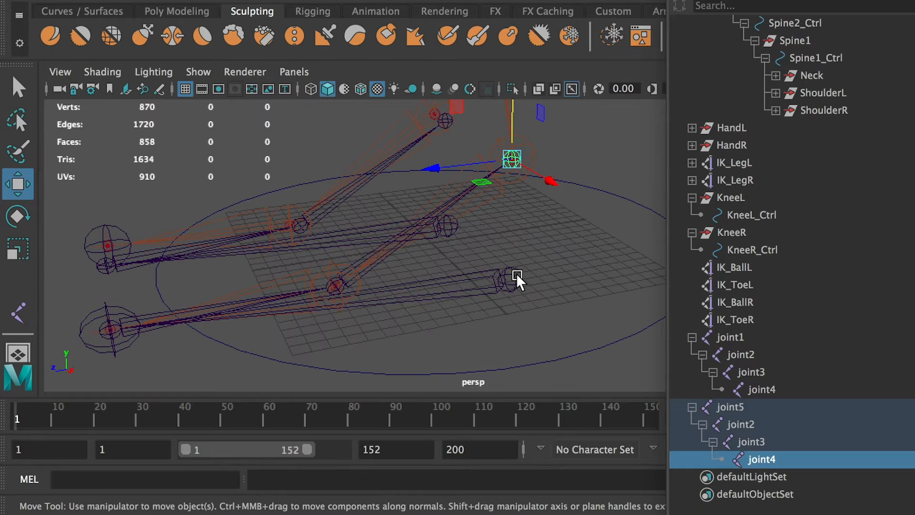
Rename the left reverse chain's root joint Inverse_FootL and its toe joint Inverse_ToeL.
{"action": "left_click", "coordinate": [743, 407]}
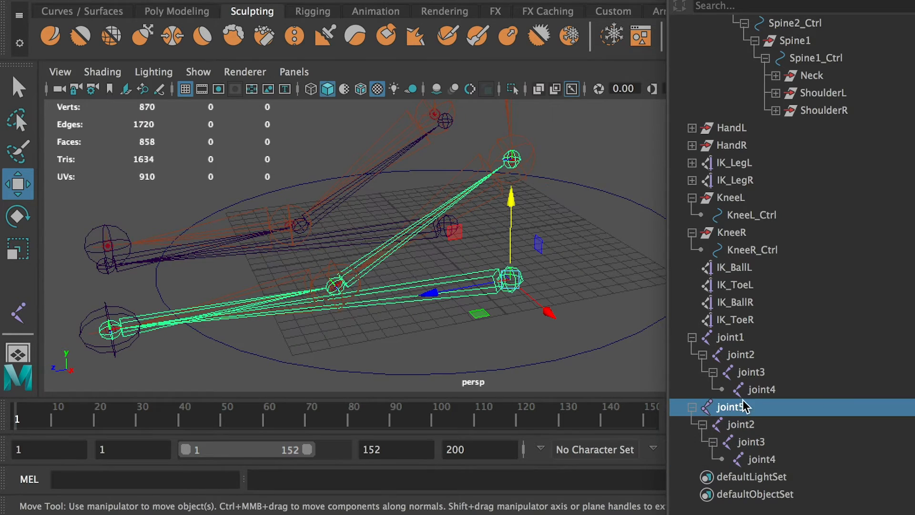
{"action": "double_click", "coordinate": [754, 410]}
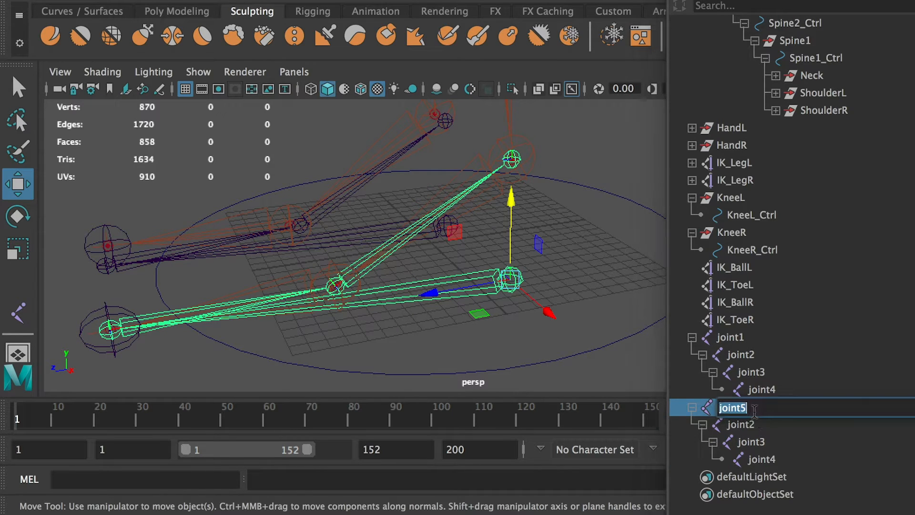
{"action": "key", "text": "BackSpace"}
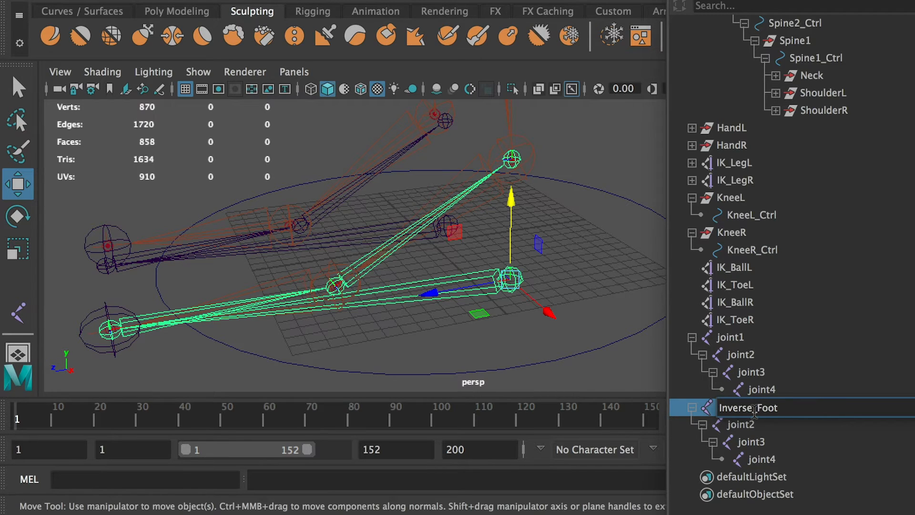
{"action": "left_click_drag", "start_coordinate": [757, 409], "coordinate": [648, 397]}
{"action": "key", "text": "ctrl+c"}
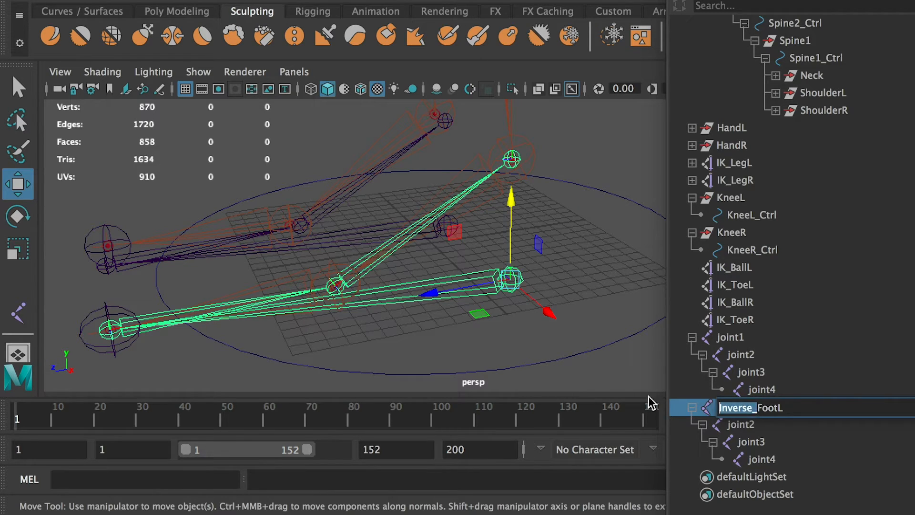
{"action": "left_click", "coordinate": [751, 422]}
{"action": "double_click", "coordinate": [750, 422]}
{"action": "key", "text": "ctrl+v"}
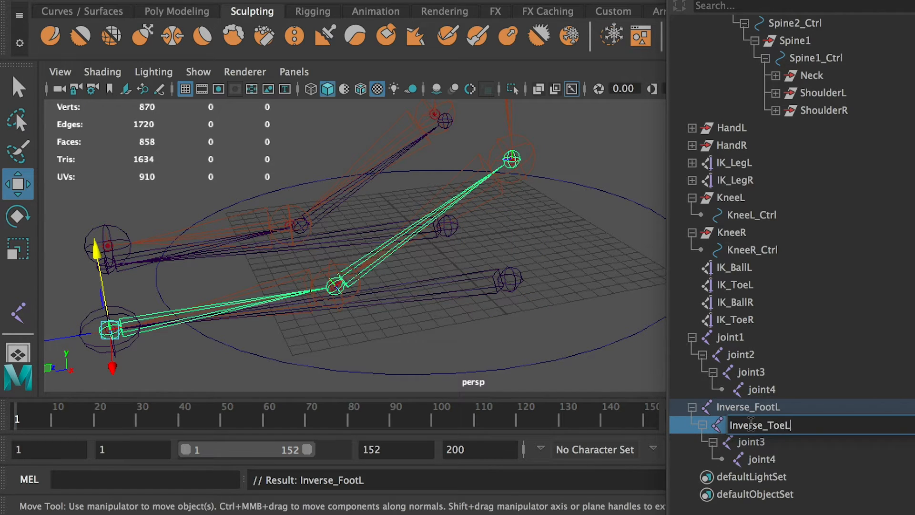
Rename the left reverse chain's ball joint Inverse_BallL and its end joint Inverse_AnkleL.
{"action": "left_click", "coordinate": [760, 442]}
{"action": "double_click", "coordinate": [760, 442]}
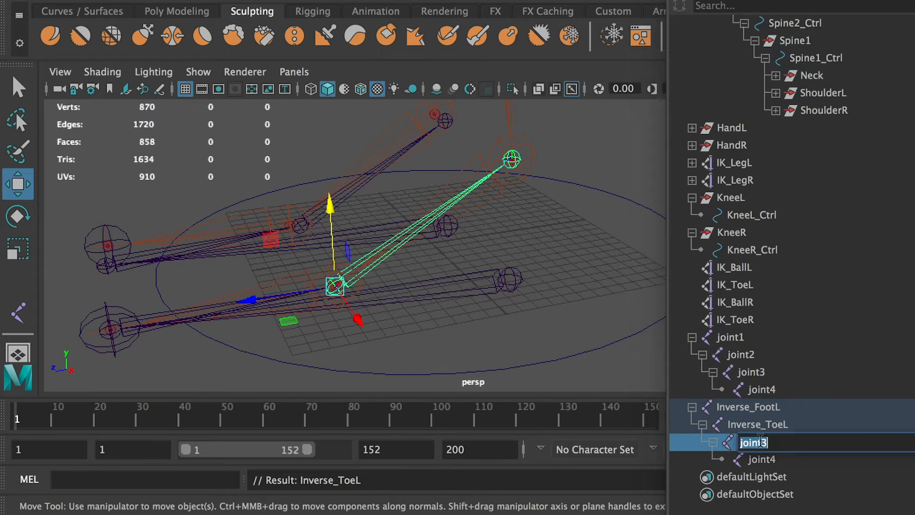
{"action": "key", "text": "ctrl+v"}
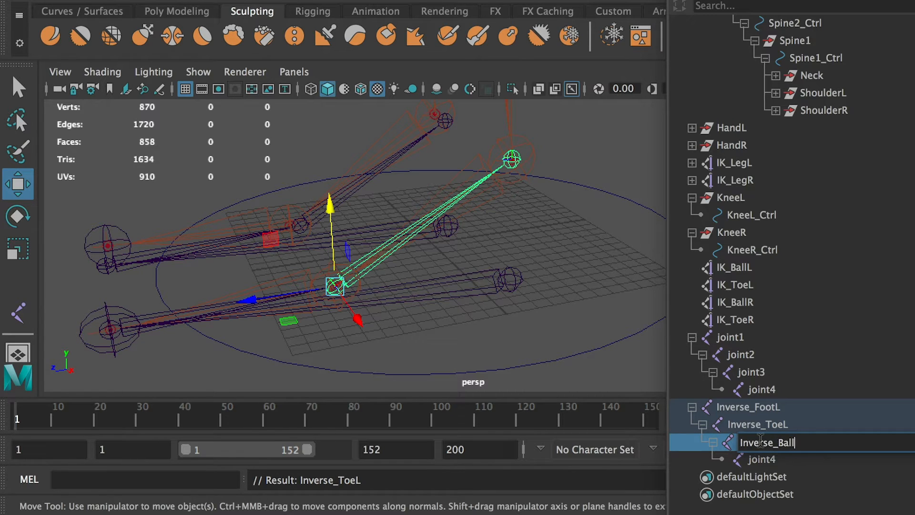
{"action": "left_click", "coordinate": [760, 459]}
{"action": "double_click", "coordinate": [760, 459]}
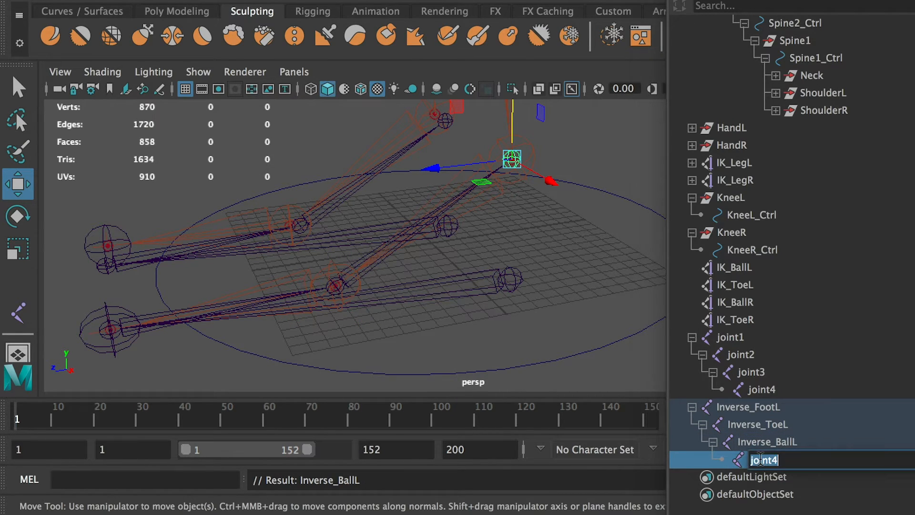
{"action": "key", "text": "ctrl+v"}
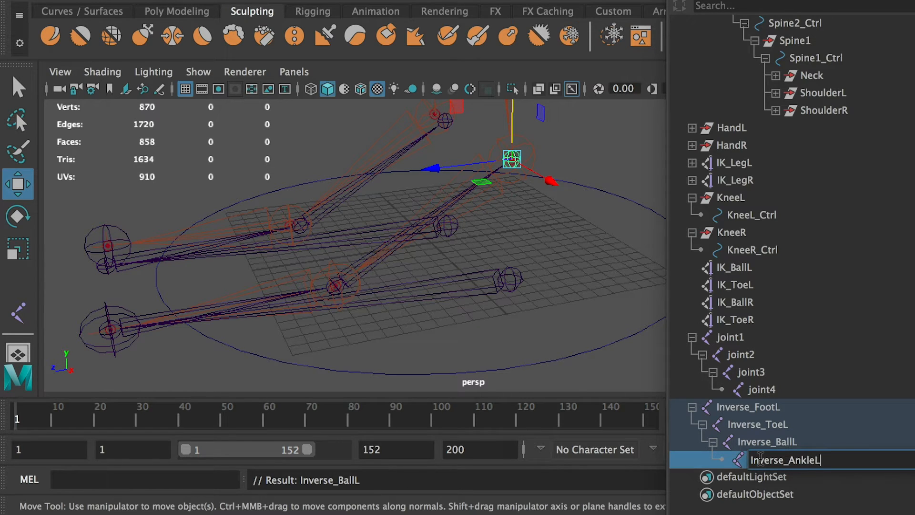
Parent the IK_ToeL handle under the Inverse_ToeL joint.
{"action": "left_click", "coordinate": [748, 407]}
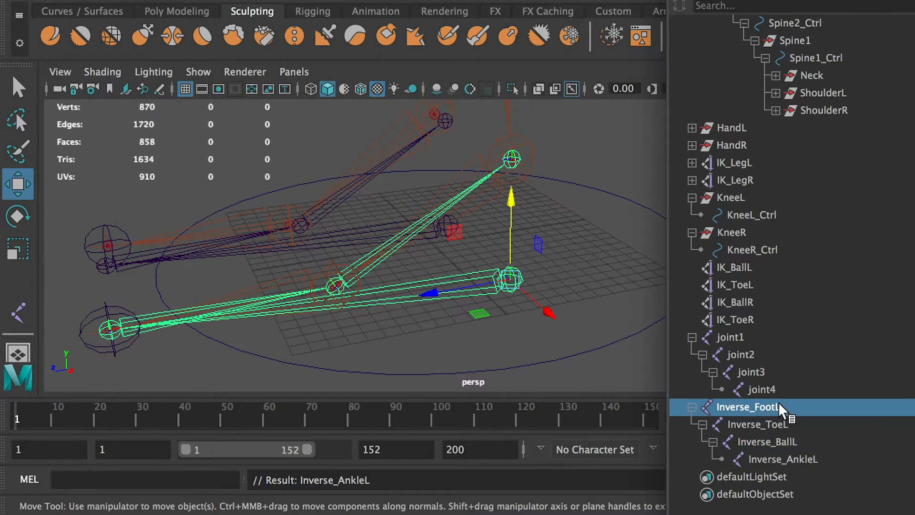
{"action": "left_click", "coordinate": [769, 421]}
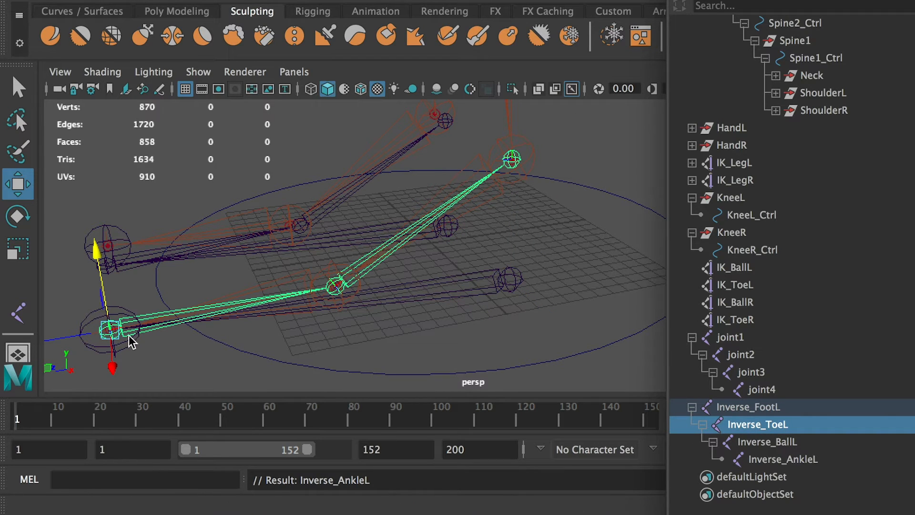
{"action": "left_click_drag", "start_coordinate": [176, 339], "coordinate": [281, 330], "text": "alt"}
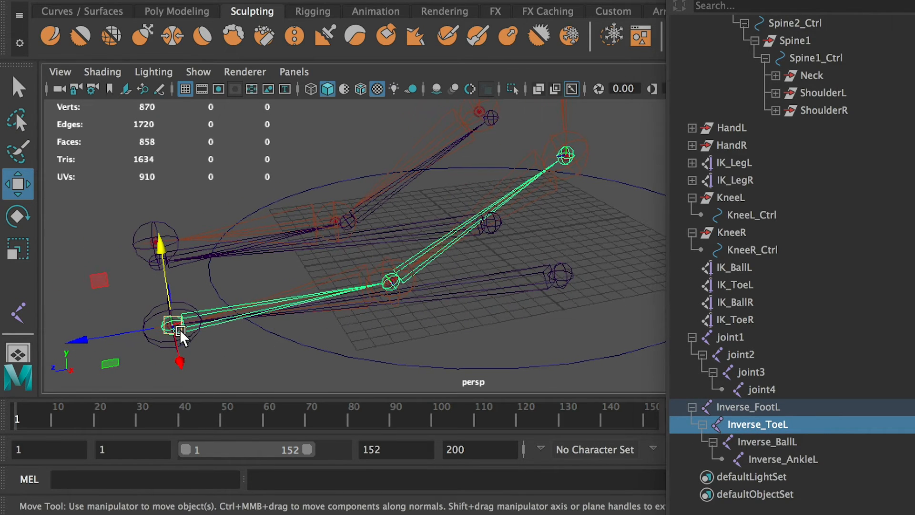
{"action": "left_click", "coordinate": [735, 285]}
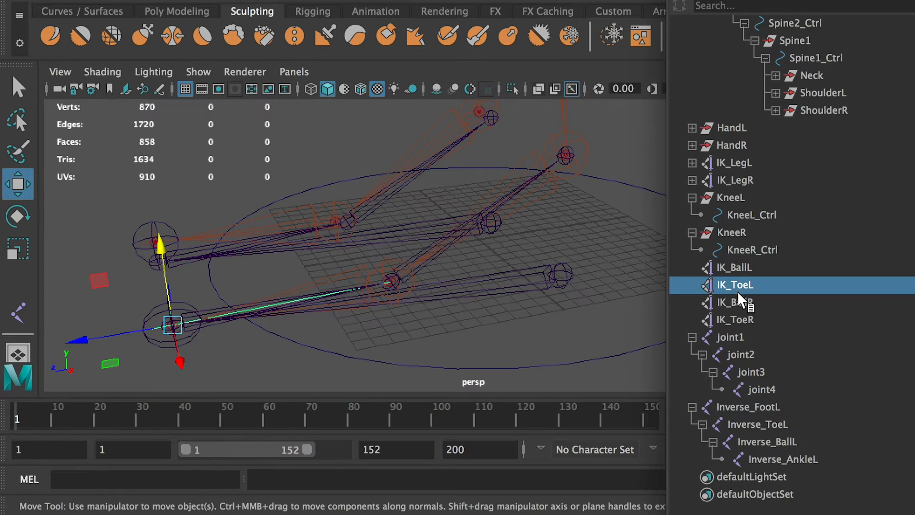
{"action": "left_click", "coordinate": [770, 423], "text": "ctrl"}
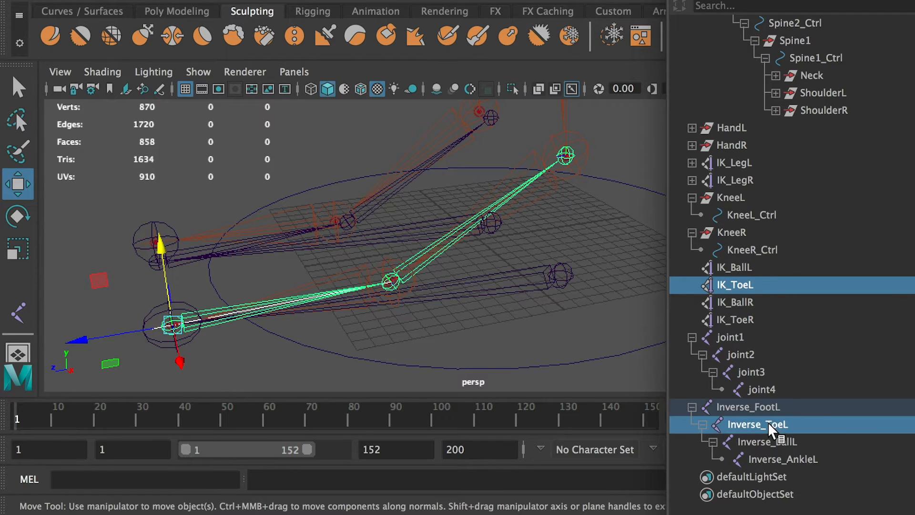
{"action": "key", "text": "p"}
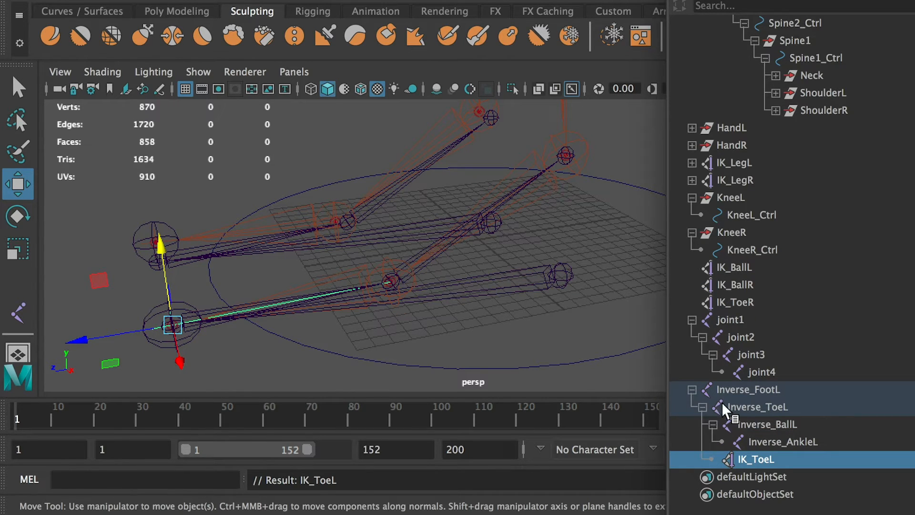
Parent the IK_BallL handle under the Inverse_BallL joint.
{"action": "left_click", "coordinate": [751, 407]}
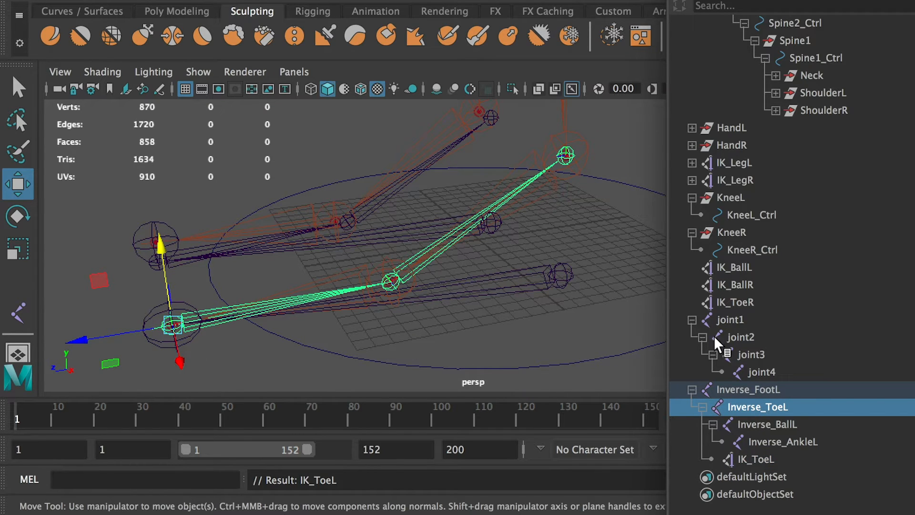
{"action": "left_click", "coordinate": [776, 425]}
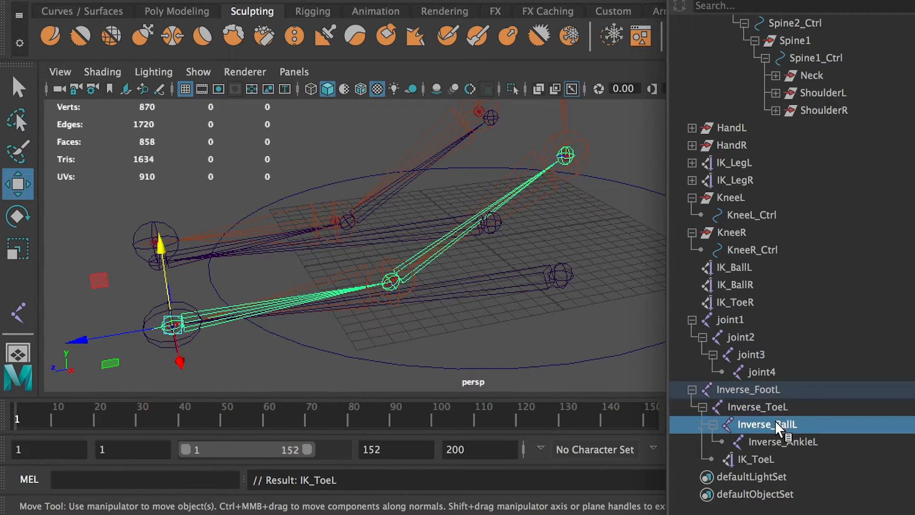
{"action": "left_click", "coordinate": [738, 265]}
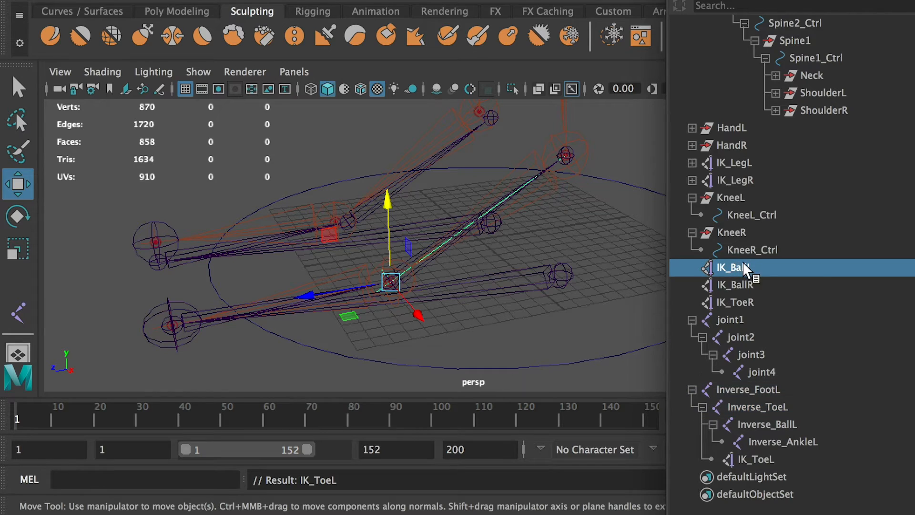
{"action": "left_click", "coordinate": [778, 423], "text": "ctrl"}
{"action": "key", "text": "p"}
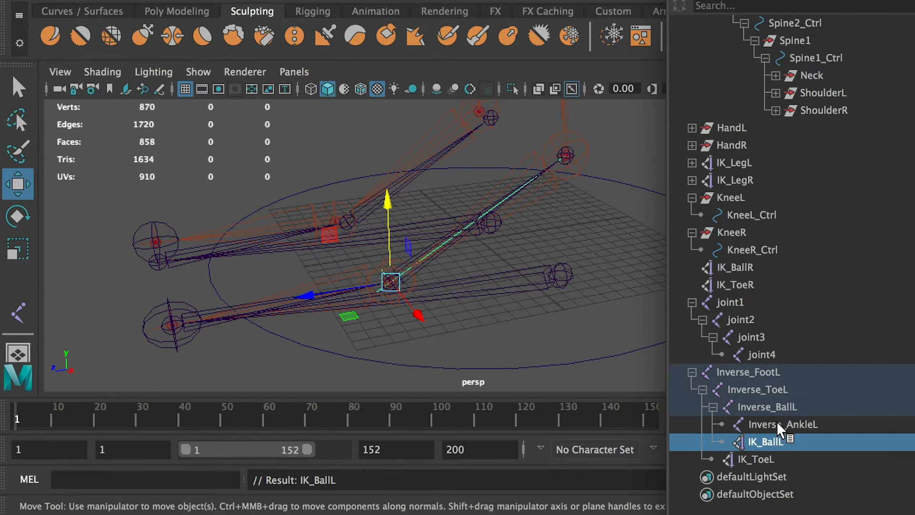
Parent the IK_LegL handle under the Inverse_AnkleL joint.
{"action": "left_click", "coordinate": [495, 332]}
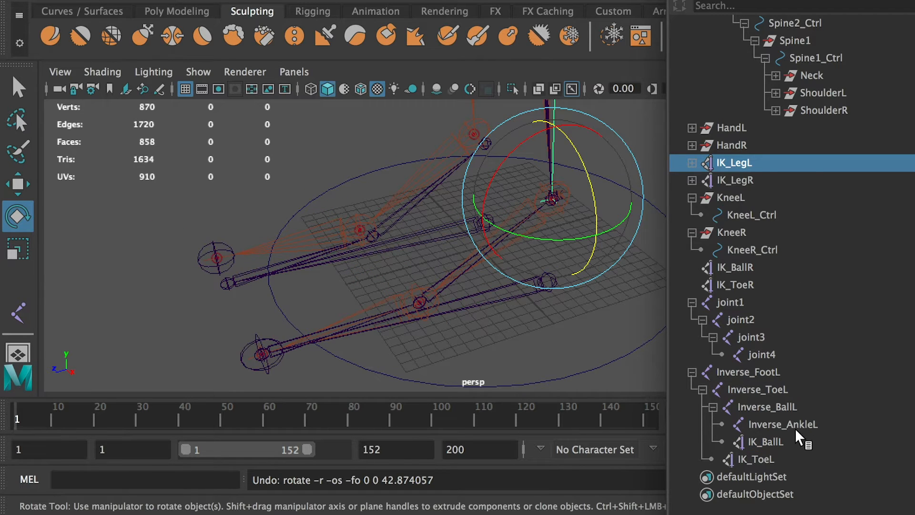
{"action": "left_click", "coordinate": [783, 423], "text": "ctrl"}
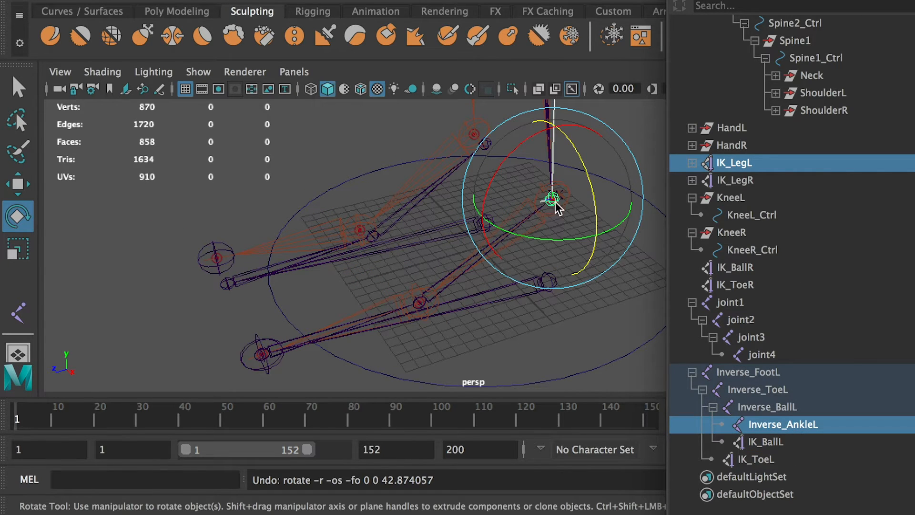
{"action": "key", "text": "p"}
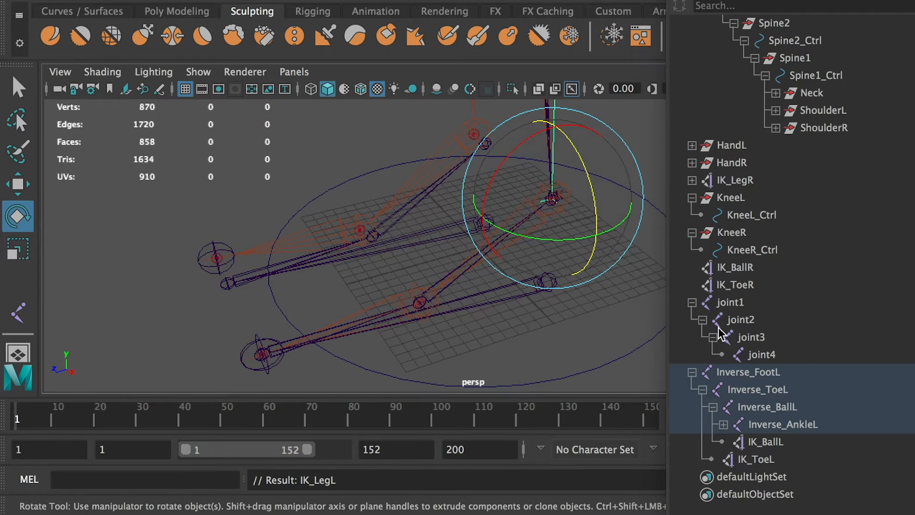
Try rotating Inverse_ToeL about 44° and Inverse_BallL about 33° around Z to test the left reverse foot, undoing each rotation.
{"action": "left_click", "coordinate": [811, 426]}
{"action": "left_click", "coordinate": [775, 390]}
{"action": "left_click_drag", "start_coordinate": [252, 292], "coordinate": [175, 272]}
{"action": "key", "text": "ctrl+z"}
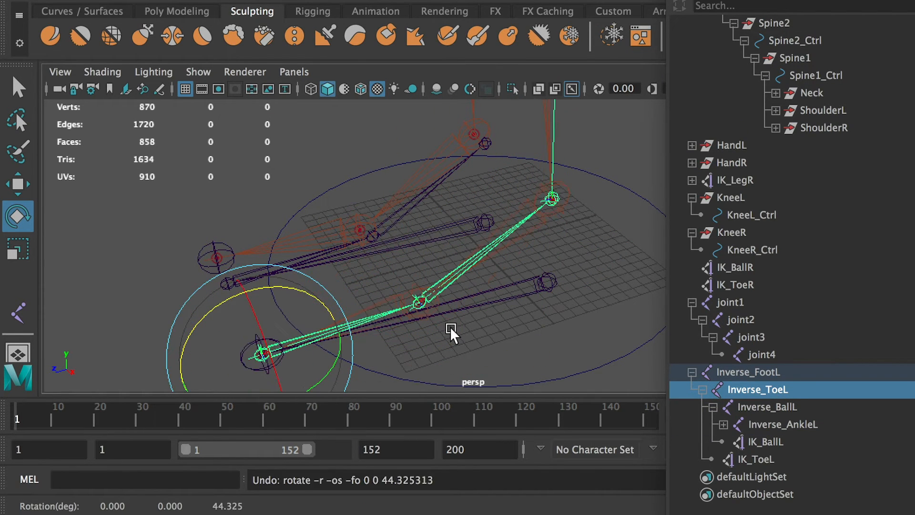
{"action": "left_click", "coordinate": [763, 406]}
{"action": "left_click_drag", "start_coordinate": [394, 249], "coordinate": [317, 234]}
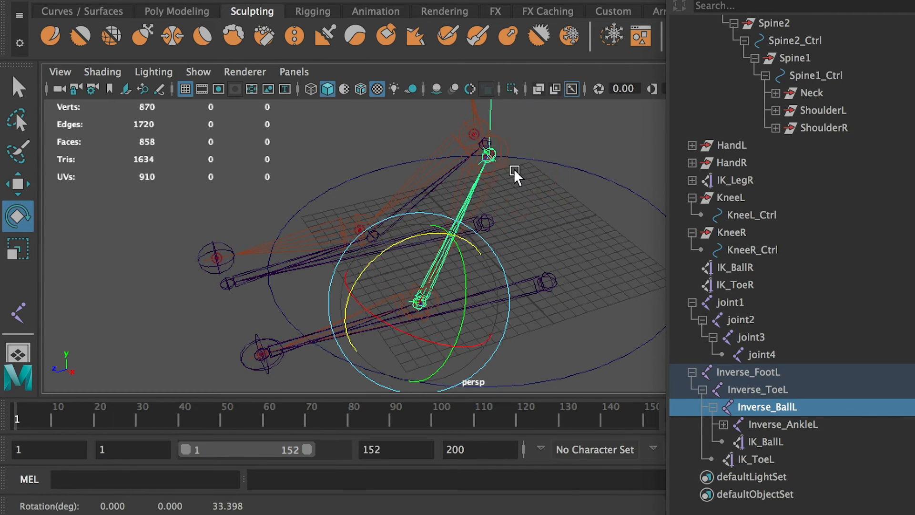
{"action": "key", "text": "ctrl+z"}
Unhide the Body mesh so the feet can be seen with the rig.
{"action": "left_click_drag", "start_coordinate": [628, 245], "coordinate": [569, 214], "text": "alt"}
{"action": "scroll", "coordinate": [775, 181], "scroll_direction": "up", "scroll_amount": 20}
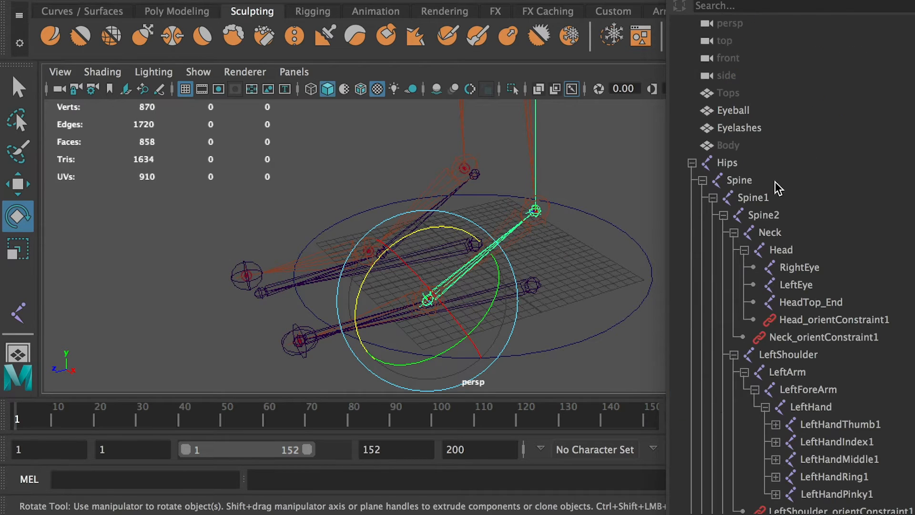
{"action": "left_click", "coordinate": [732, 148]}
{"action": "key", "text": "shift+h"}
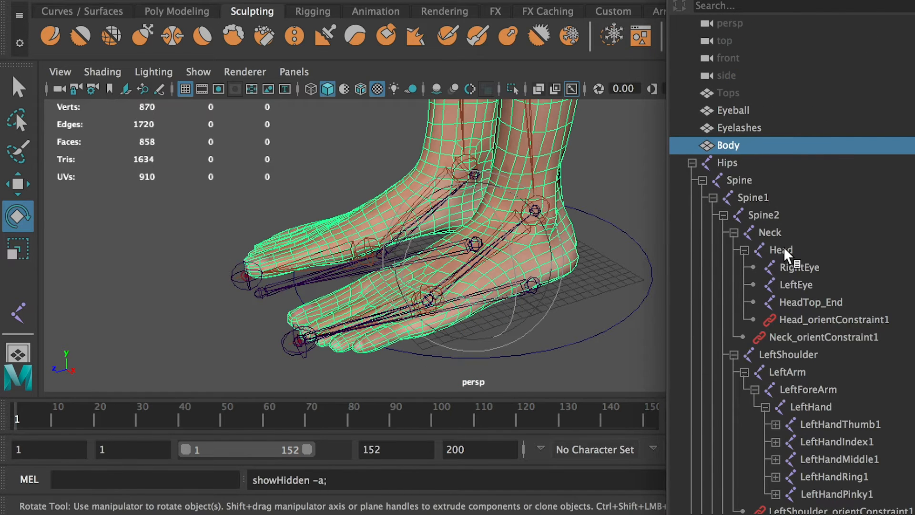
With the body shown, try rotating Inverse_ToeL about 36° and Inverse_BallL about 29° around Z, undoing each rotation.
{"action": "scroll", "coordinate": [806, 306], "scroll_direction": "down", "scroll_amount": 10}
{"action": "left_click", "coordinate": [749, 373]}
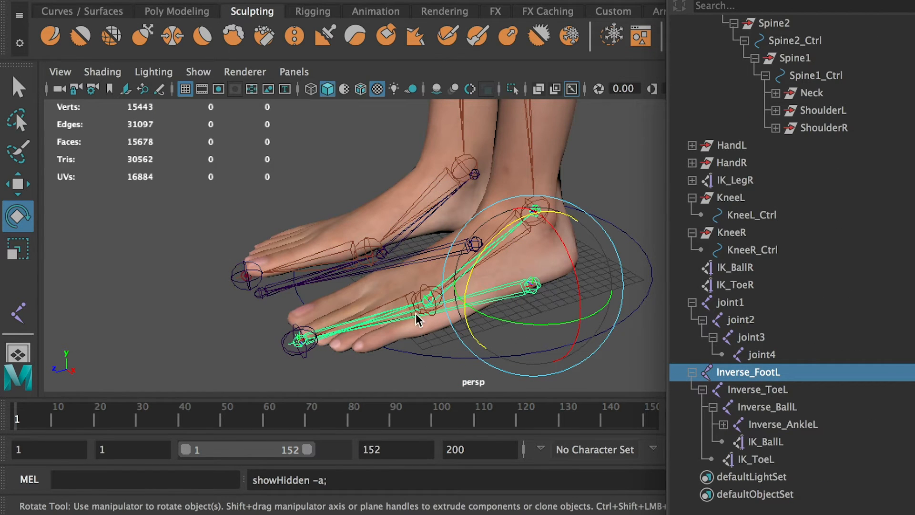
{"action": "left_click", "coordinate": [754, 389]}
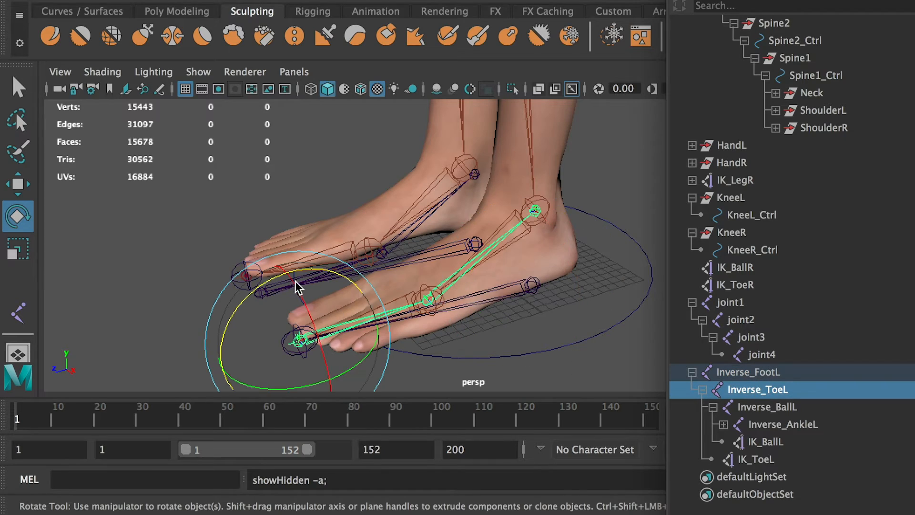
{"action": "left_click_drag", "start_coordinate": [295, 282], "coordinate": [236, 275]}
{"action": "key", "text": "ctrl+z"}
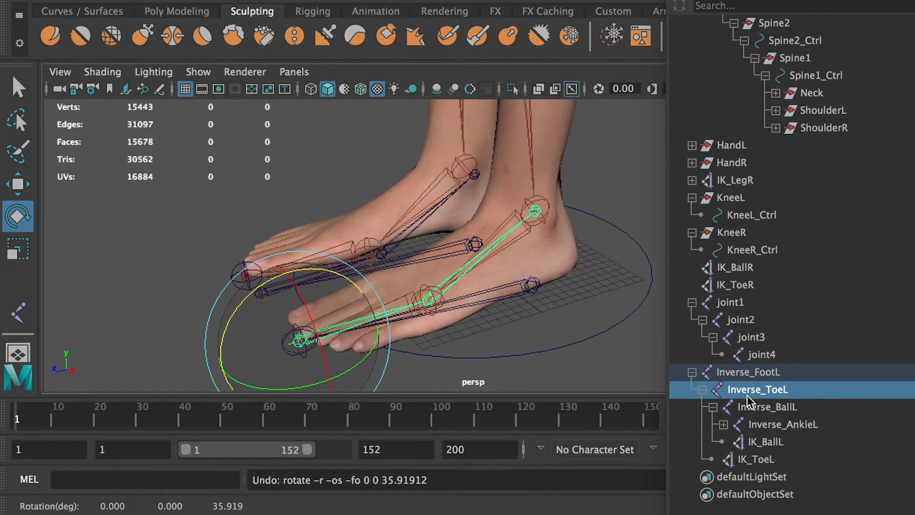
{"action": "left_click", "coordinate": [751, 406]}
{"action": "left_click_drag", "start_coordinate": [394, 247], "coordinate": [496, 191]}
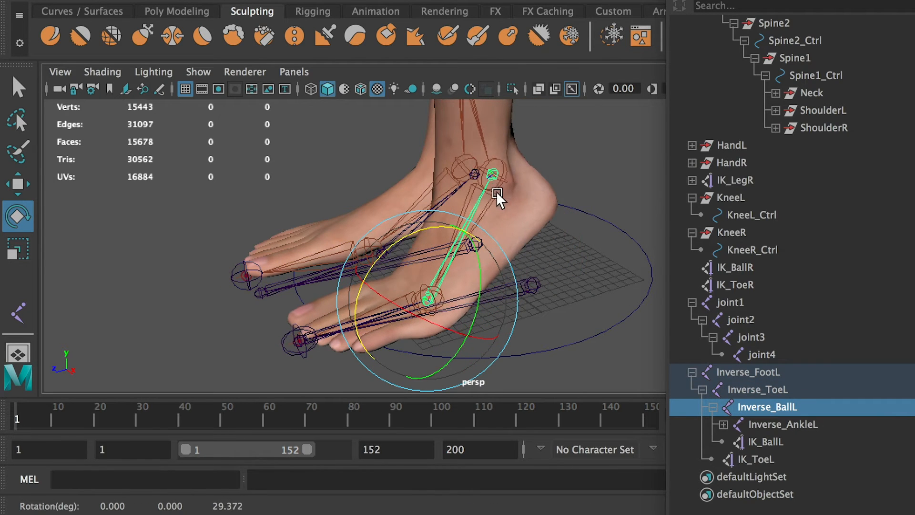
{"action": "key", "text": "ctrl+z"}
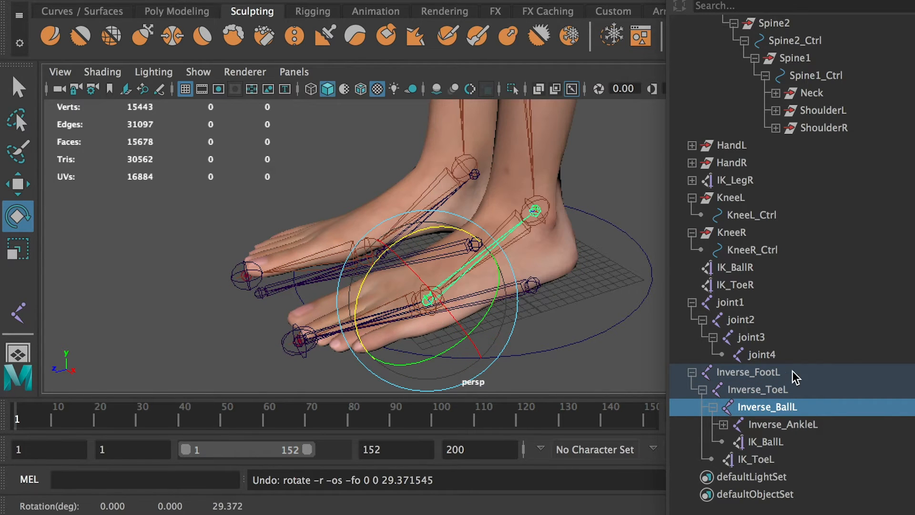
Try rotating the Inverse_AnkleL joint about -64° around X and undo it.
{"action": "left_click", "coordinate": [782, 424]}
{"action": "left_click_drag", "start_coordinate": [500, 182], "coordinate": [588, 162]}
{"action": "key", "text": "ctrl+z"}
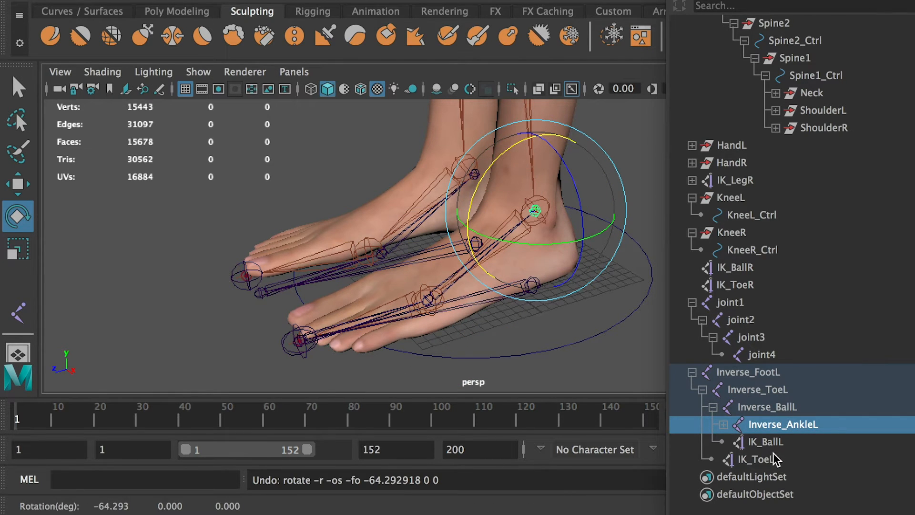
Try raising Inverse_FootL about 24 cm and, after undoing that, rotating it about 37° around Z.
{"action": "left_click", "coordinate": [724, 372]}
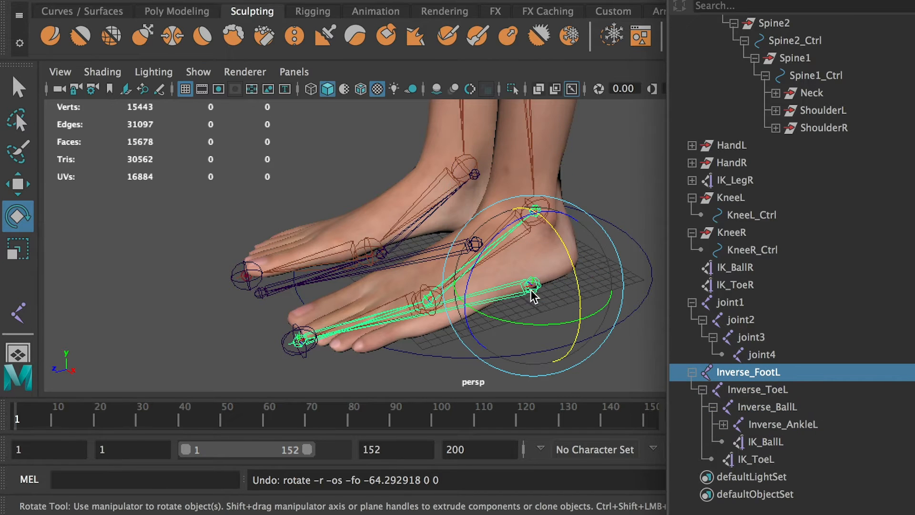
{"action": "key", "text": "w"}
{"action": "left_click_drag", "start_coordinate": [571, 244], "coordinate": [523, 201], "text": "alt"}
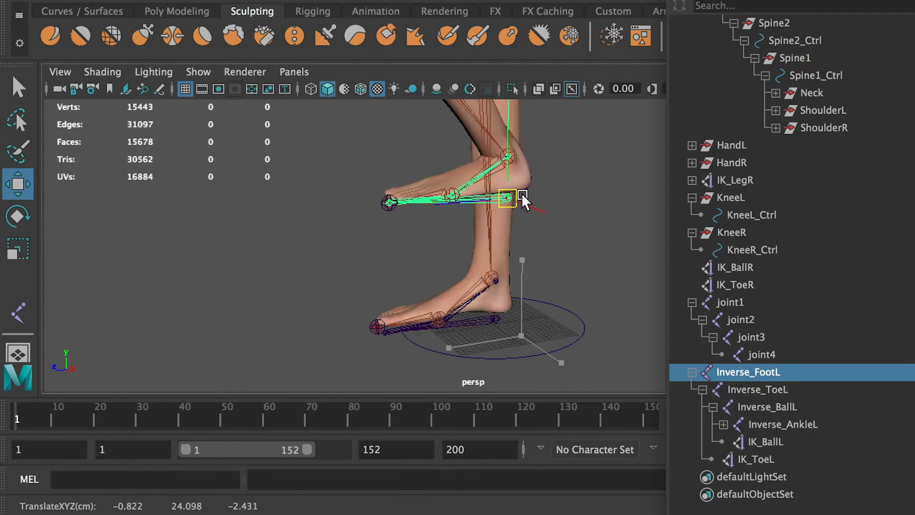
{"action": "key", "text": "ctrl+z"}
{"action": "key", "text": "e"}
{"action": "left_click_drag", "start_coordinate": [489, 271], "coordinate": [541, 264]}
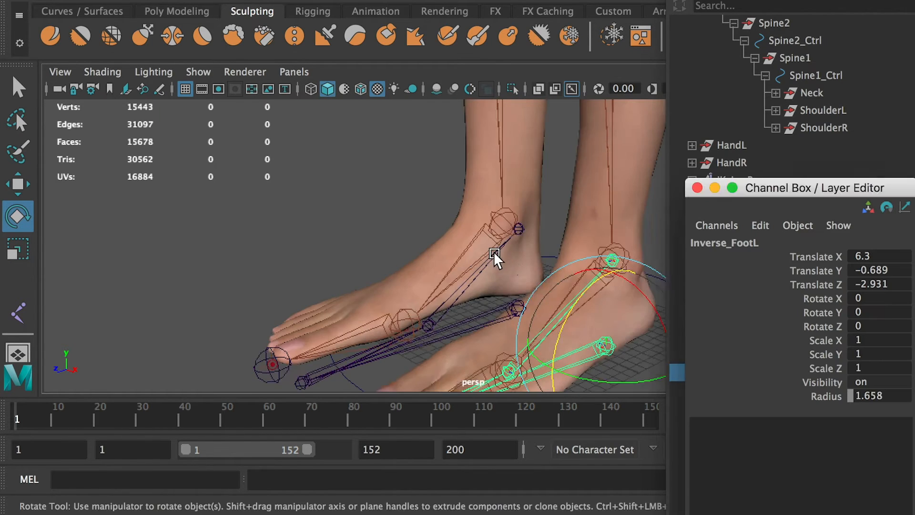
Set the Translate X of joint1, the root of the right reverse foot chain, to -6.3.
{"action": "left_click_drag", "start_coordinate": [494, 250], "coordinate": [514, 270], "text": "alt"}
{"action": "left_click", "coordinate": [472, 269]}
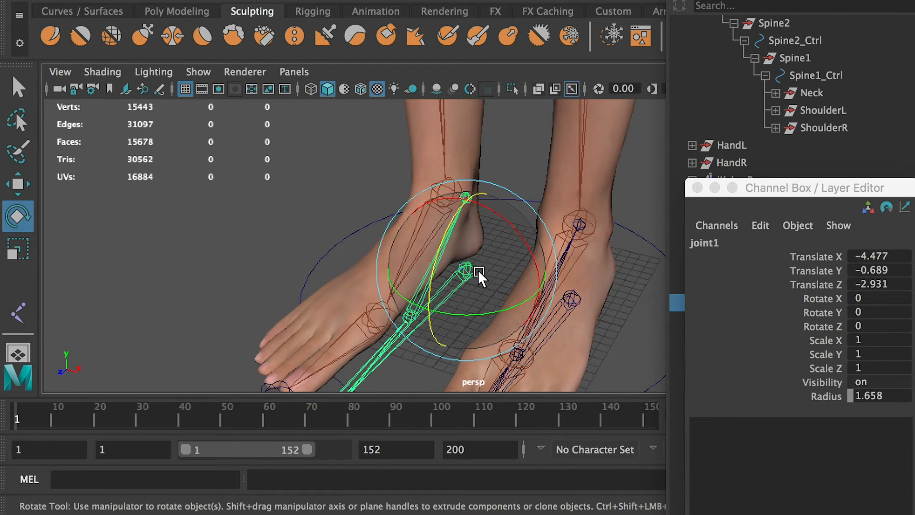
{"action": "double_click", "coordinate": [888, 256]}
{"action": "type", "text": "-"}
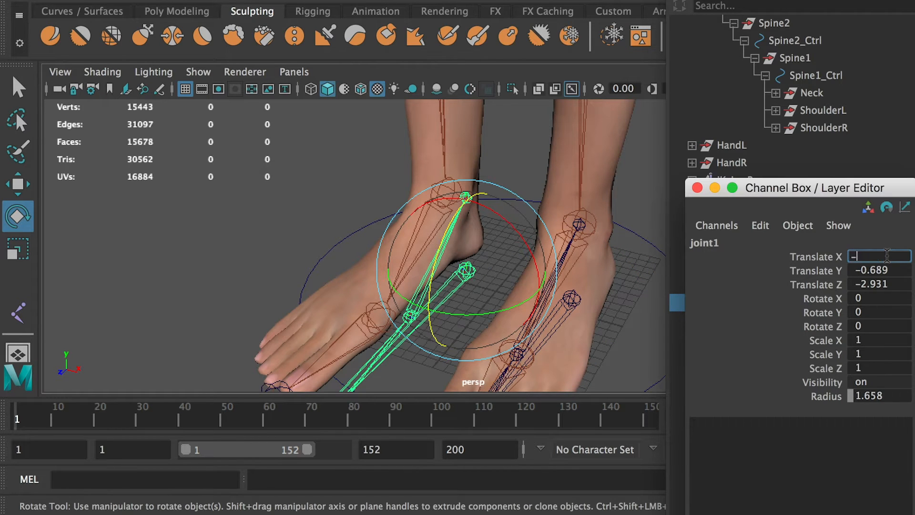
{"action": "type", "text": "6.3"}
{"action": "key", "text": "Return"}
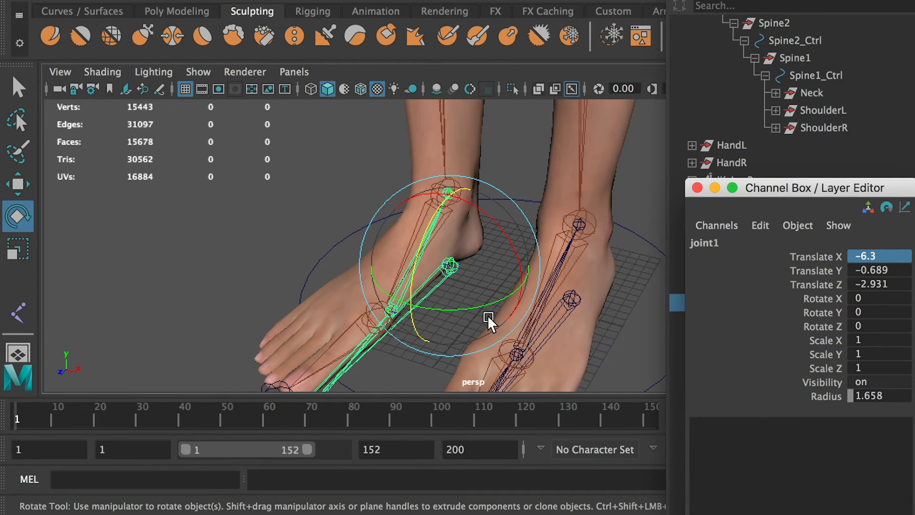
Move the right reverse chain's toe joint onto the tip joint of the right foot's toes.
{"action": "left_click_drag", "start_coordinate": [488, 316], "coordinate": [364, 260], "text": "alt"}
{"action": "right_click_drag", "start_coordinate": [365, 260], "coordinate": [309, 249], "text": "alt"}
{"action": "middle_click_drag", "start_coordinate": [331, 320], "coordinate": [313, 213], "text": "alt"}
{"action": "right_click_drag", "start_coordinate": [313, 213], "coordinate": [449, 265], "text": "alt"}
{"action": "left_click", "coordinate": [449, 265]}
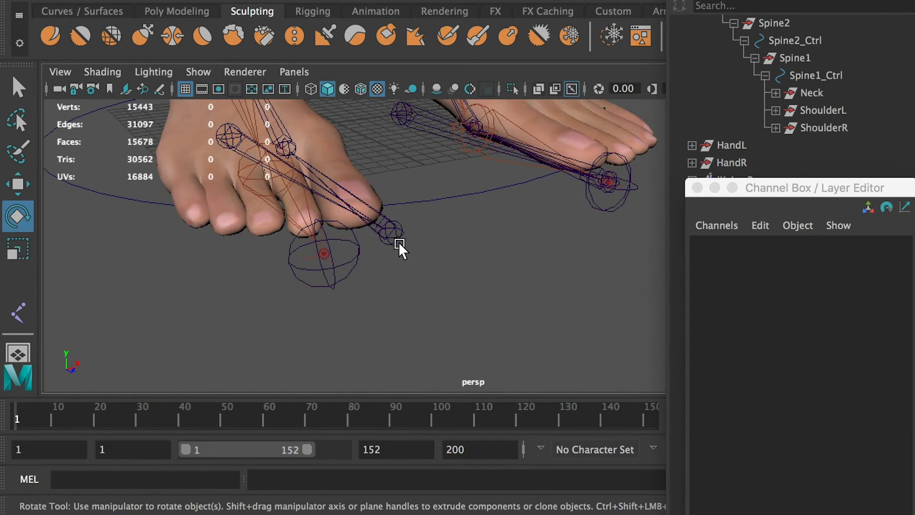
{"action": "left_click", "coordinate": [398, 242]}
{"action": "left_click_drag", "start_coordinate": [399, 242], "coordinate": [436, 331], "text": "alt"}
{"action": "key", "text": "w"}
{"action": "right_click_drag", "start_coordinate": [432, 334], "coordinate": [442, 288], "text": "alt"}
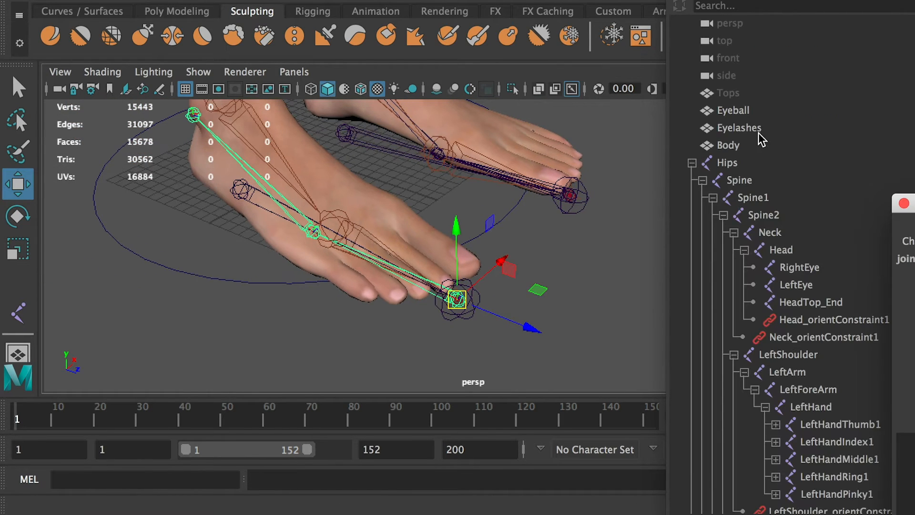
Hide the Body mesh.
{"action": "left_click", "coordinate": [734, 145]}
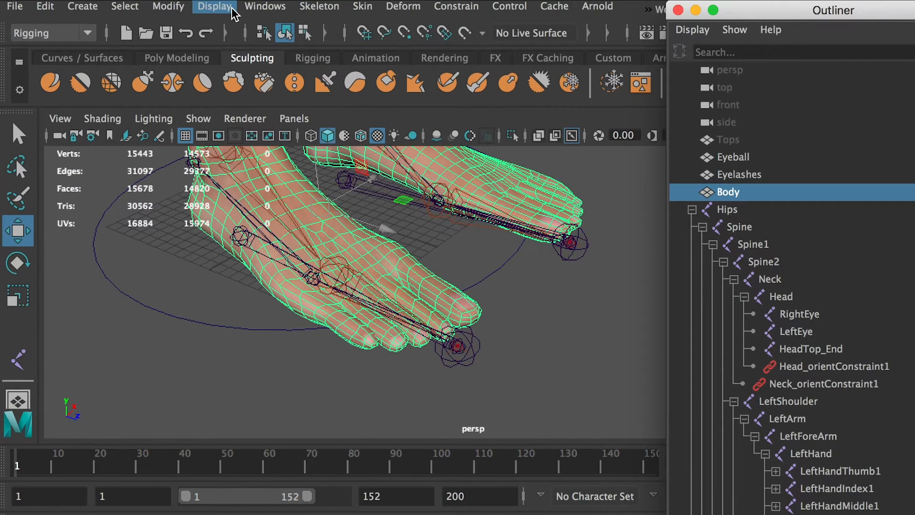
{"action": "left_click", "coordinate": [232, 9]}
{"action": "mouse_move", "coordinate": [276, 98]}
{"action": "left_click", "coordinate": [556, 115]}
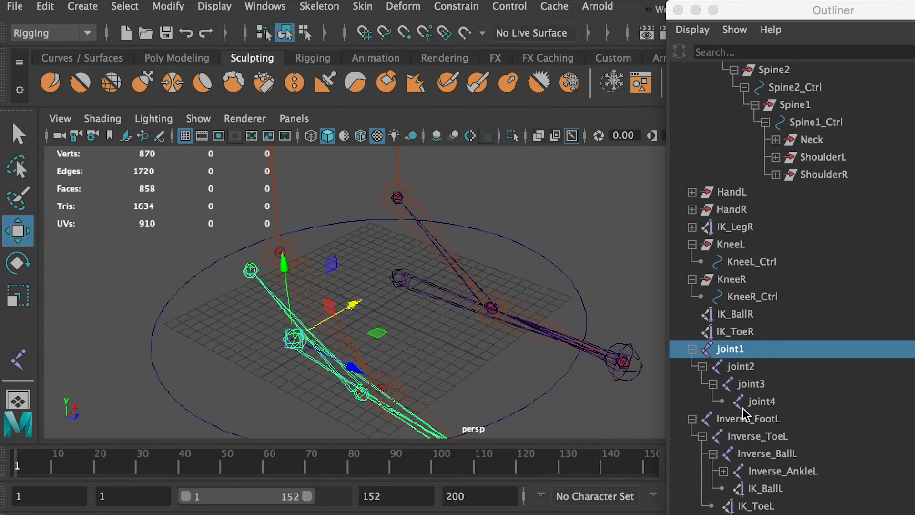
Rename joint1 as Inverse_FootR, reusing the name of the left chain's root joint.
{"action": "double_click", "coordinate": [745, 419]}
{"action": "key", "text": "ctrl+c"}
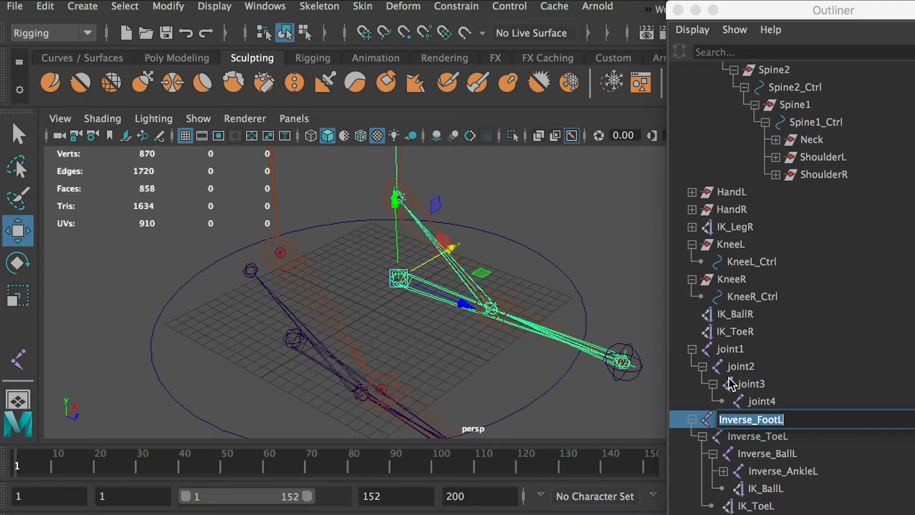
{"action": "left_click", "coordinate": [730, 350]}
{"action": "double_click", "coordinate": [730, 350]}
{"action": "key", "text": "ctrl+v"}
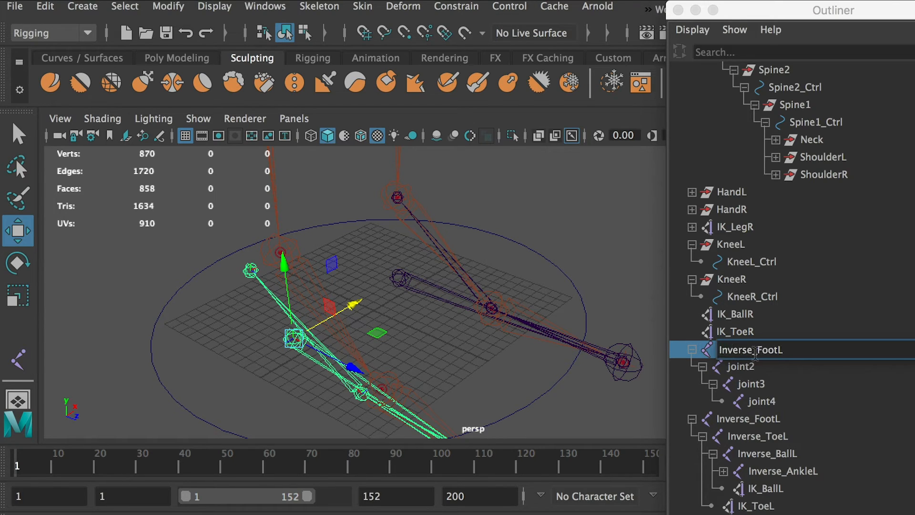
Rename joint2 as Inverse_ToeR, reusing the name of the left chain's toe joint.
{"action": "left_click", "coordinate": [758, 437]}
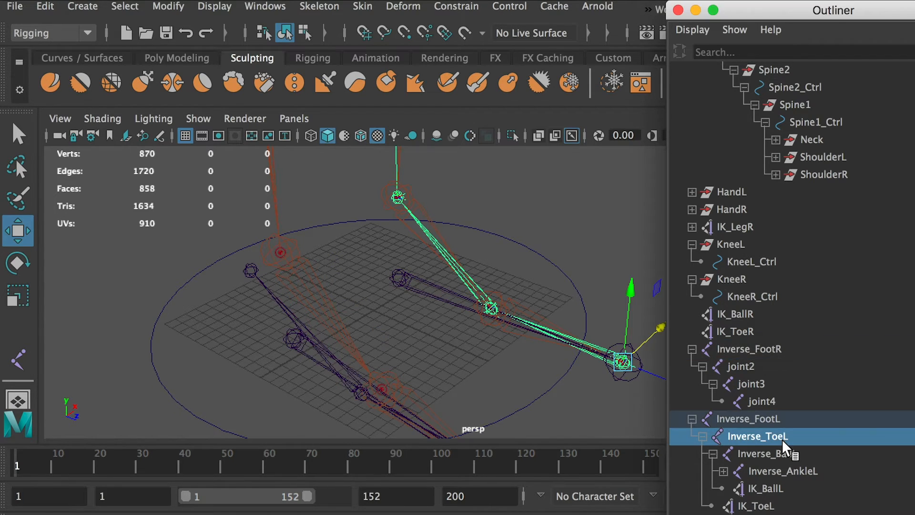
{"action": "double_click", "coordinate": [784, 437]}
{"action": "key", "text": "ctrl+c"}
{"action": "left_click", "coordinate": [740, 366]}
{"action": "left_click_drag", "start_coordinate": [496, 420], "coordinate": [503, 341], "text": "alt"}
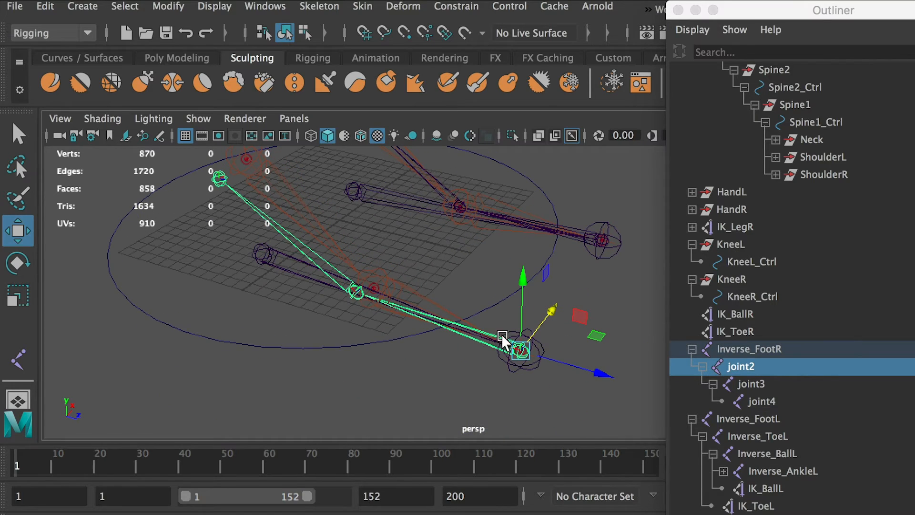
{"action": "double_click", "coordinate": [765, 369]}
{"action": "key", "text": "ctrl+v"}
{"action": "type", "text": "R"}
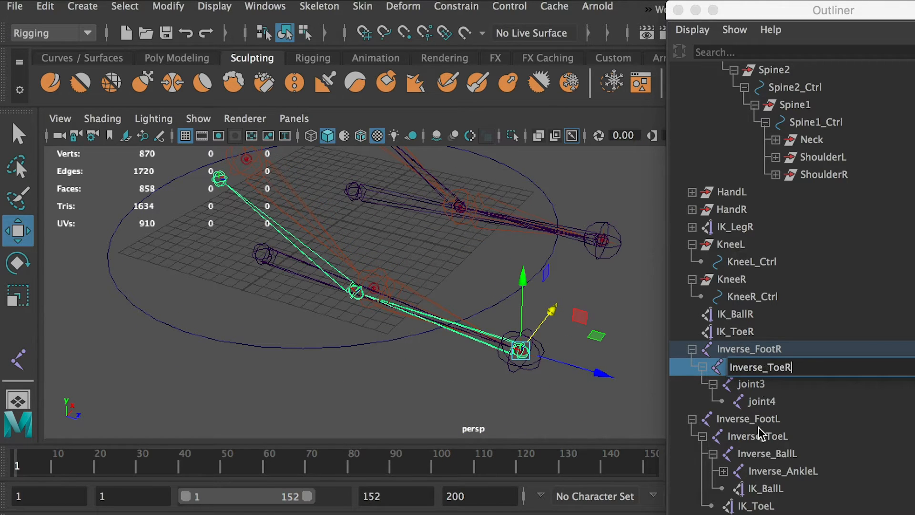
Rename joint3 as Inverse_BallR, reusing the name of the left chain's ball joint.
{"action": "left_click", "coordinate": [766, 454]}
{"action": "double_click", "coordinate": [765, 454]}
{"action": "key", "text": "ctrl+c"}
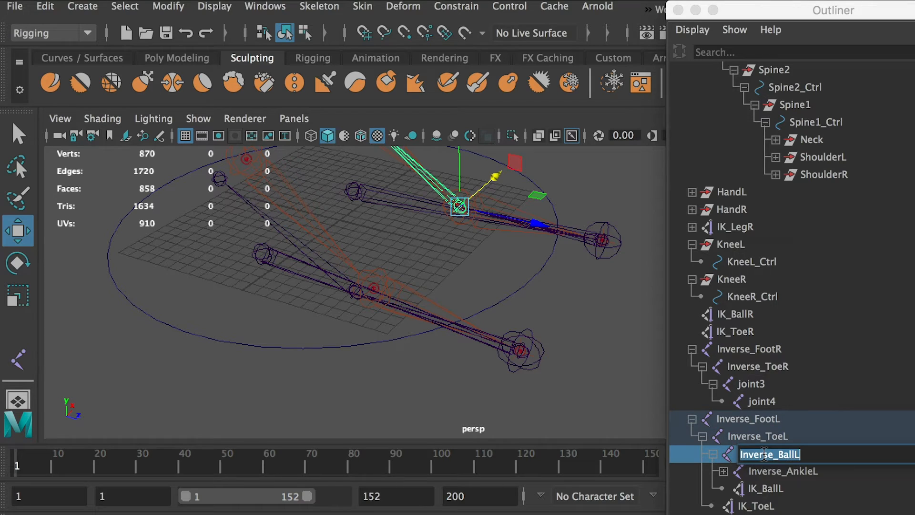
{"action": "left_click", "coordinate": [760, 383]}
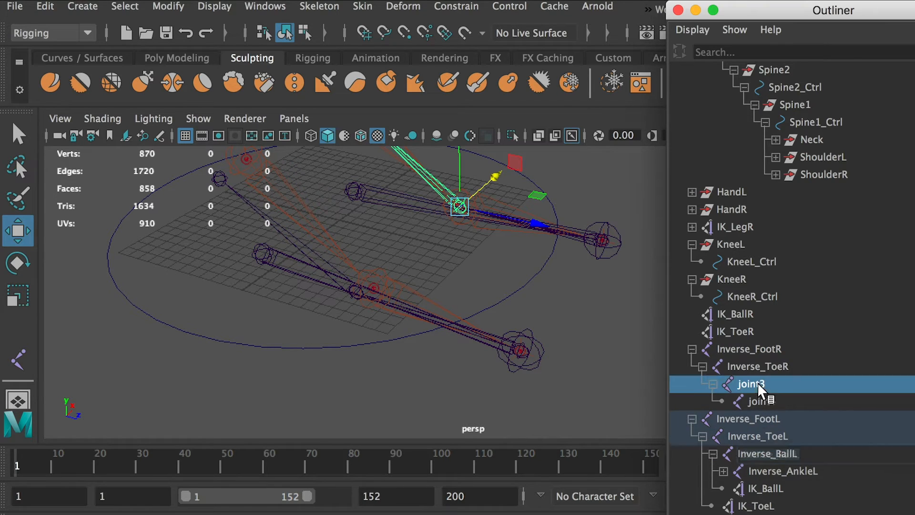
{"action": "double_click", "coordinate": [732, 384]}
{"action": "key", "text": "ctrl+v"}
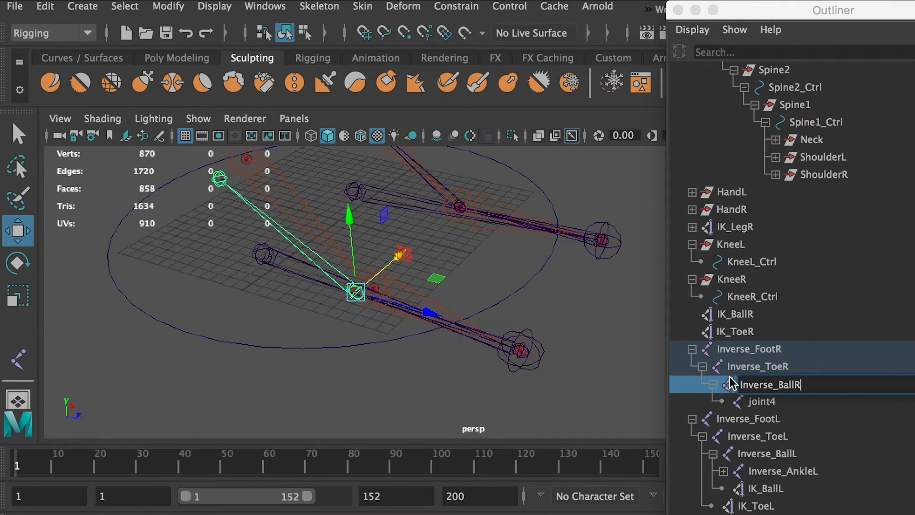
Rename joint4 as Inverse_AnkleR, reusing the name of the left chain's ankle joint.
{"action": "left_click", "coordinate": [787, 472]}
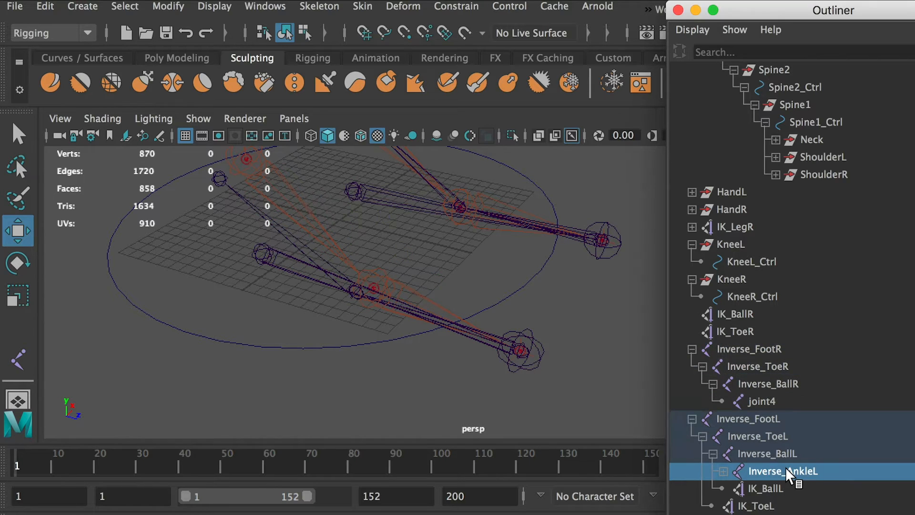
{"action": "double_click", "coordinate": [786, 471]}
{"action": "key", "text": "super+c"}
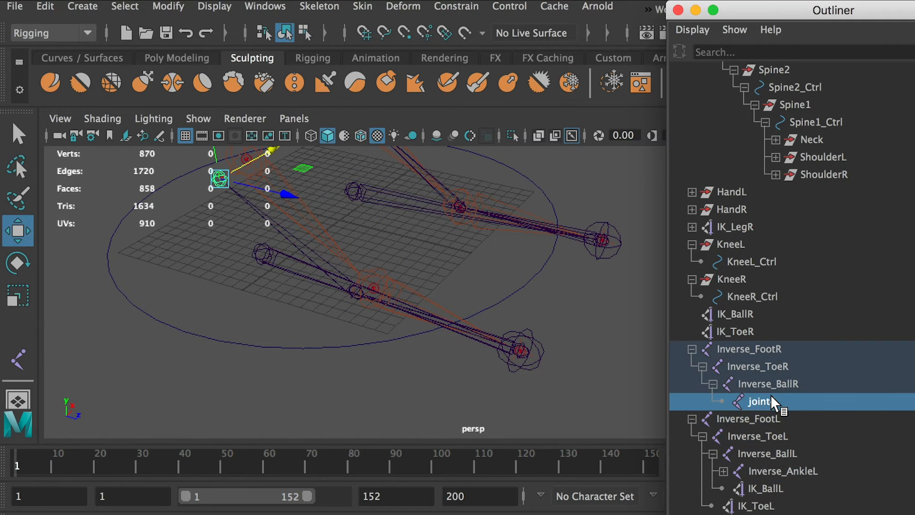
{"action": "double_click", "coordinate": [770, 400]}
{"action": "key", "text": "super+v"}
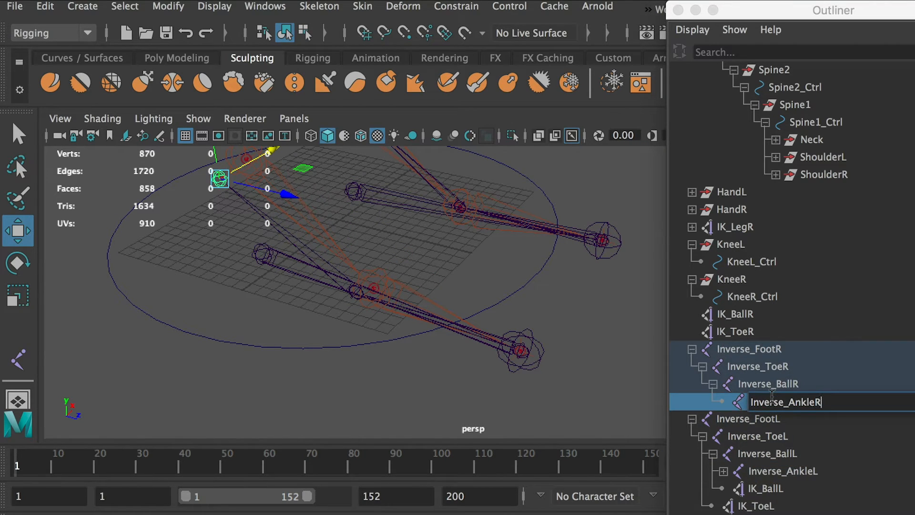
{"action": "left_click", "coordinate": [750, 346]}
{"action": "left_click", "coordinate": [468, 341]}
Snap the Inverse_BallR joint onto the ball joint of the right foot skeleton.
{"action": "left_click_drag", "start_coordinate": [438, 341], "coordinate": [468, 345], "text": "alt"}
{"action": "scroll", "coordinate": [468, 345], "scroll_direction": "up", "scroll_amount": 6}
{"action": "left_click", "coordinate": [327, 356]}
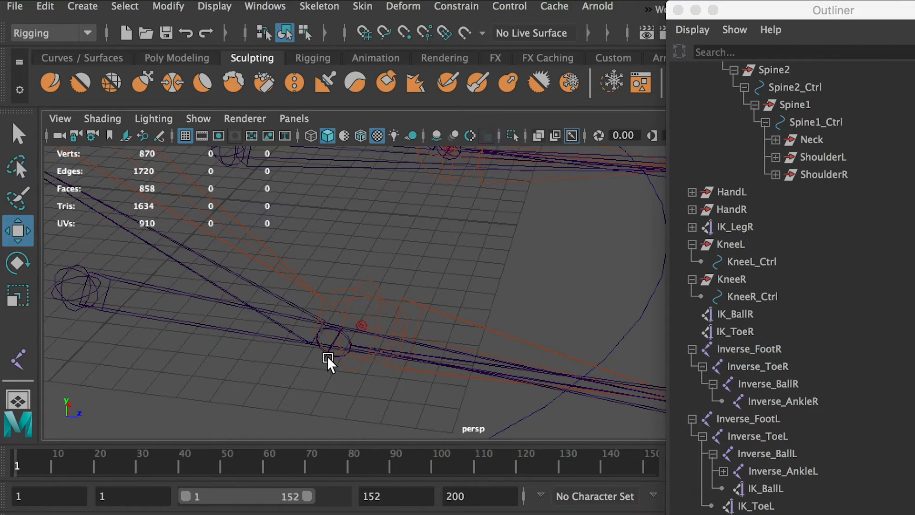
{"action": "left_click", "coordinate": [327, 356]}
{"action": "key", "text": "v"}
{"action": "left_click_drag", "start_coordinate": [334, 344], "coordinate": [361, 325]}
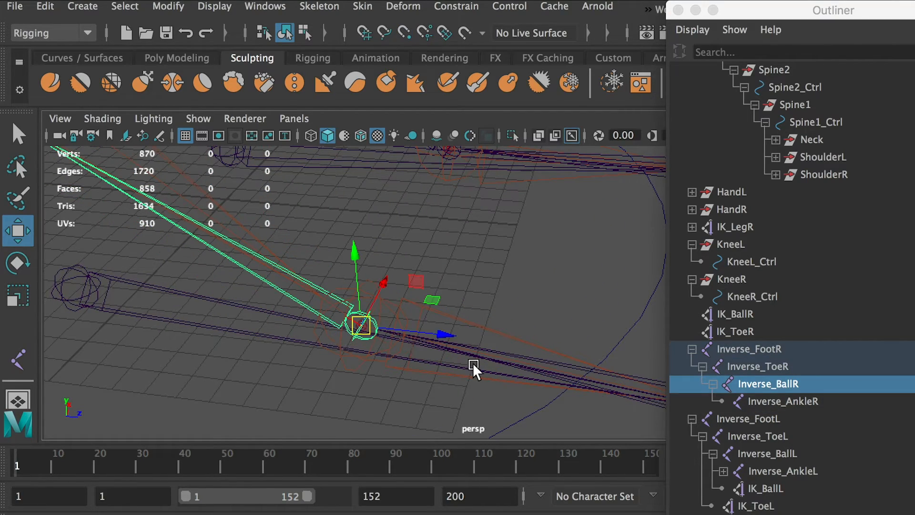
Snap the Inverse_AnkleR joint onto the ankle joint of the right leg skeleton.
{"action": "right_click_drag", "start_coordinate": [472, 363], "coordinate": [341, 326], "text": "alt"}
{"action": "middle_click_drag", "start_coordinate": [340, 326], "coordinate": [481, 453], "text": "alt"}
{"action": "scroll", "coordinate": [218, 273], "scroll_direction": "up", "scroll_amount": 3}
{"action": "left_click", "coordinate": [166, 334]}
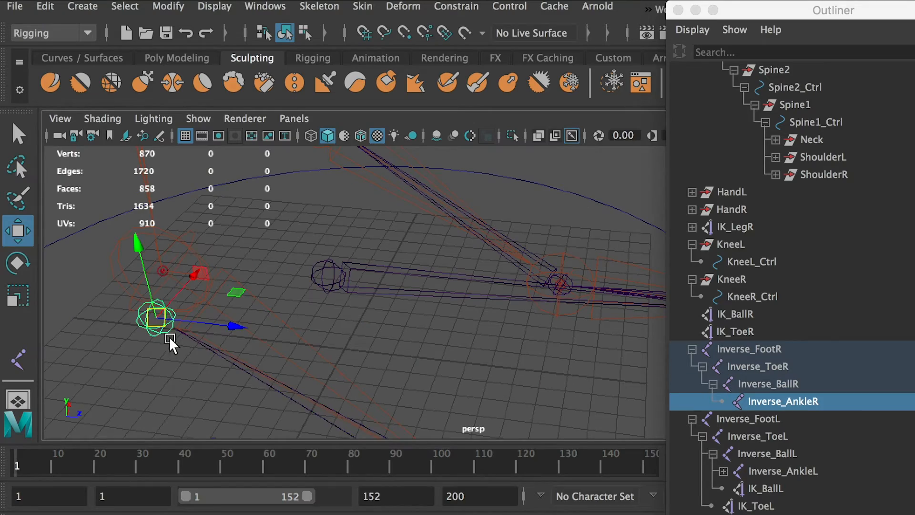
{"action": "key", "text": "v"}
{"action": "left_click_drag", "start_coordinate": [157, 318], "coordinate": [163, 275]}
{"action": "scroll", "coordinate": [215, 282], "scroll_direction": "down", "scroll_amount": 5}
{"action": "middle_click_drag", "start_coordinate": [410, 355], "coordinate": [303, 267], "text": "alt"}
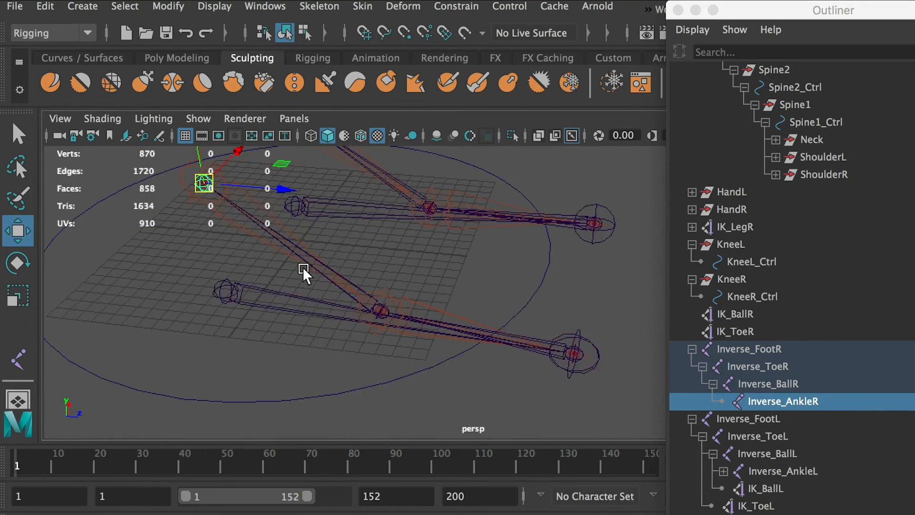
Parent the IK_ToeR handle under the Inverse_ToeR joint.
{"action": "left_click_drag", "start_coordinate": [302, 267], "coordinate": [225, 336], "text": "alt"}
{"action": "left_click", "coordinate": [755, 348]}
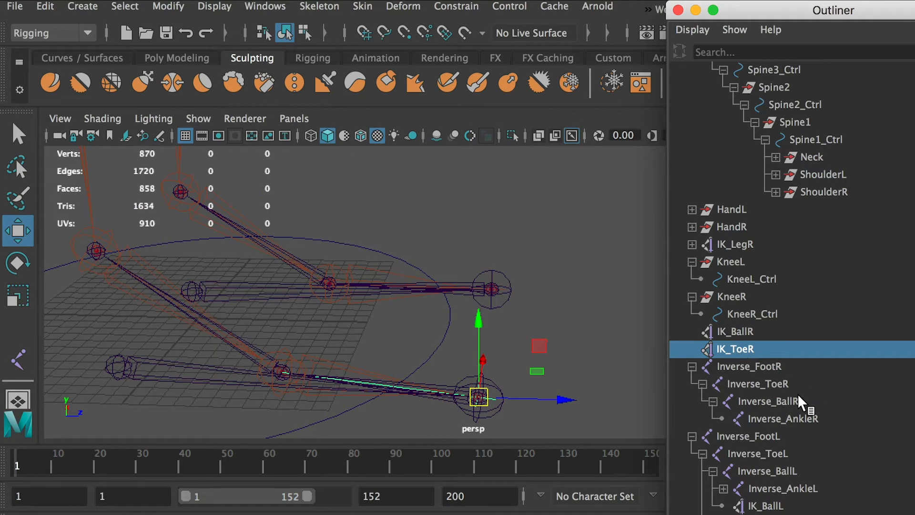
{"action": "left_click", "coordinate": [770, 383], "text": "ctrl"}
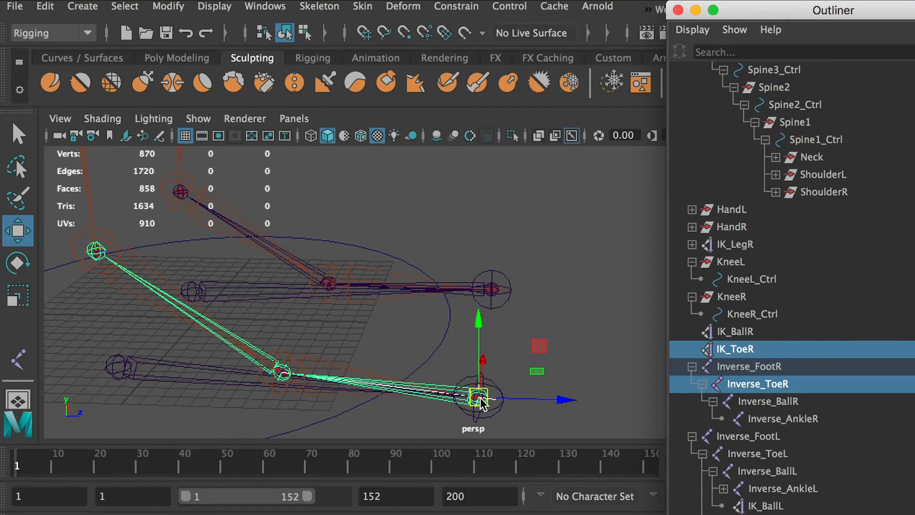
{"action": "key", "text": "p"}
Parent the IK_BallR handle under the Inverse_BallR joint.
{"action": "left_click", "coordinate": [735, 331]}
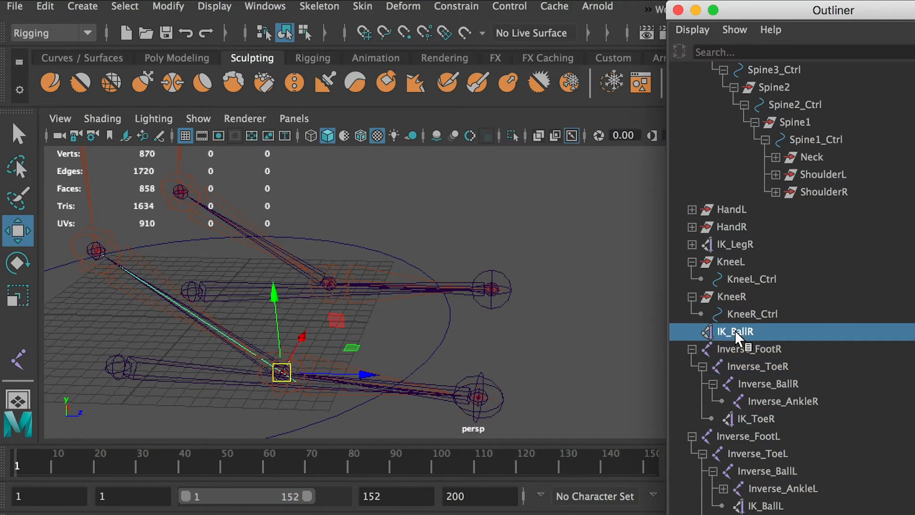
{"action": "left_click", "coordinate": [771, 385], "text": "ctrl"}
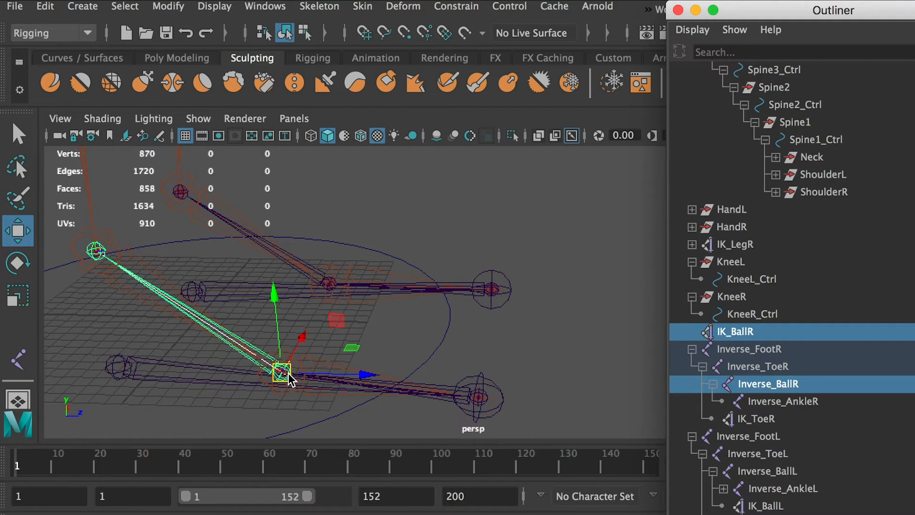
{"action": "key", "text": "p"}
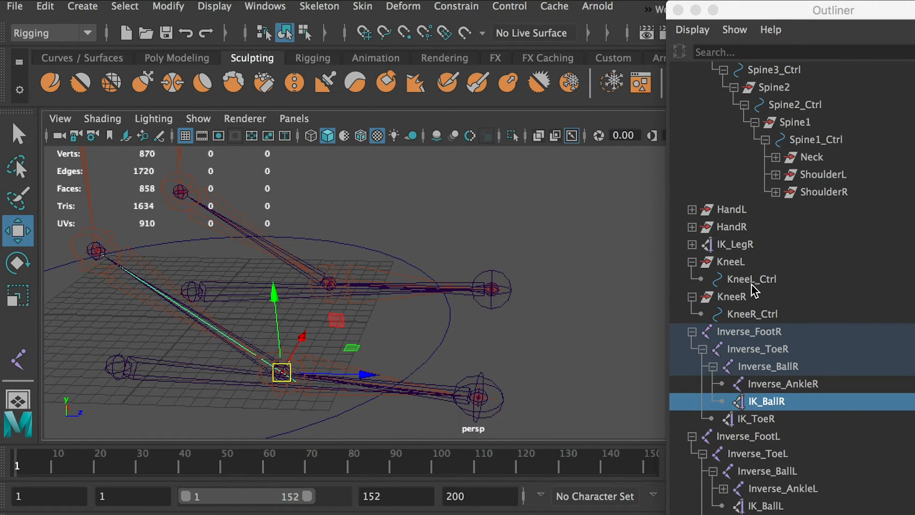
Parent the IK_LegR handle under the Inverse_AnkleR joint of the right reverse foot chain.
{"action": "left_click", "coordinate": [724, 241]}
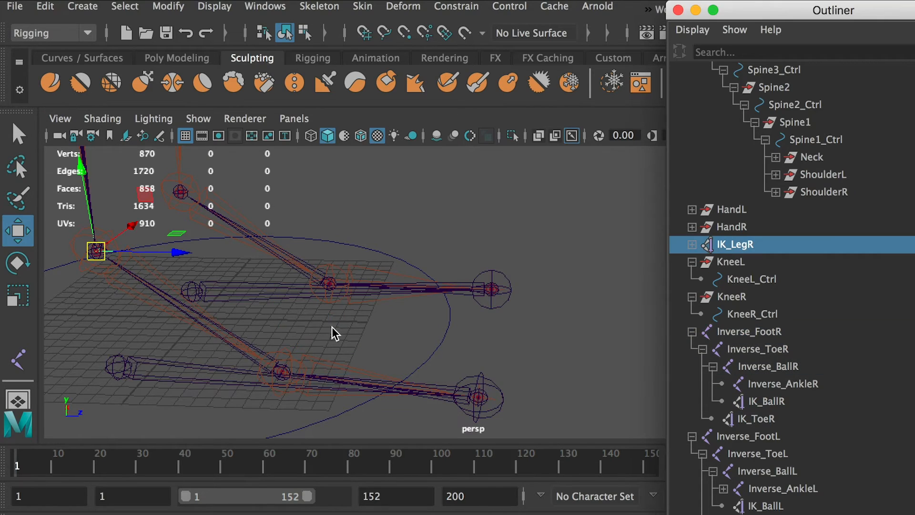
{"action": "left_click_drag", "start_coordinate": [332, 327], "coordinate": [257, 334], "text": "alt"}
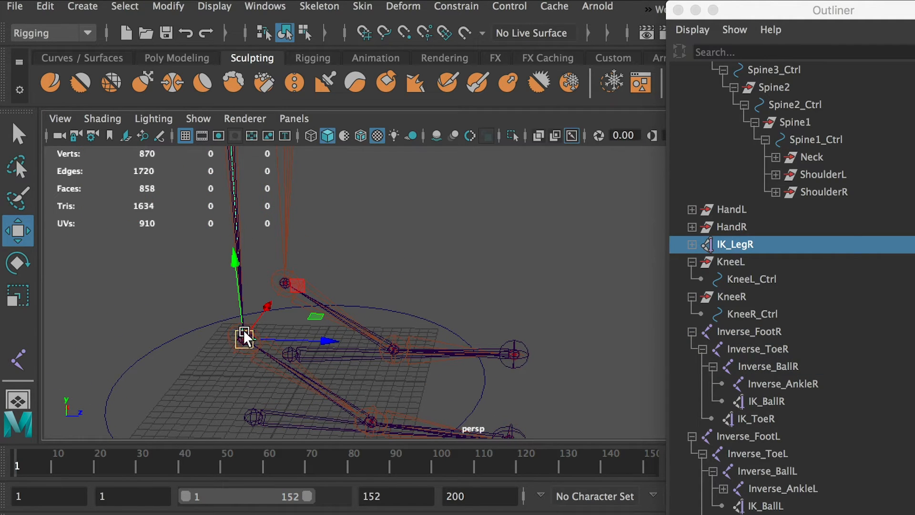
{"action": "left_click", "coordinate": [781, 385], "text": "ctrl"}
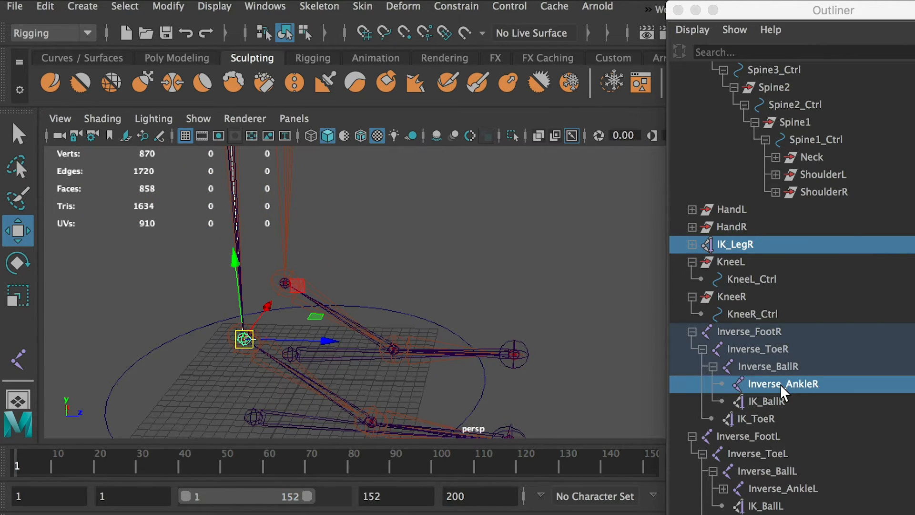
{"action": "key", "text": "p"}
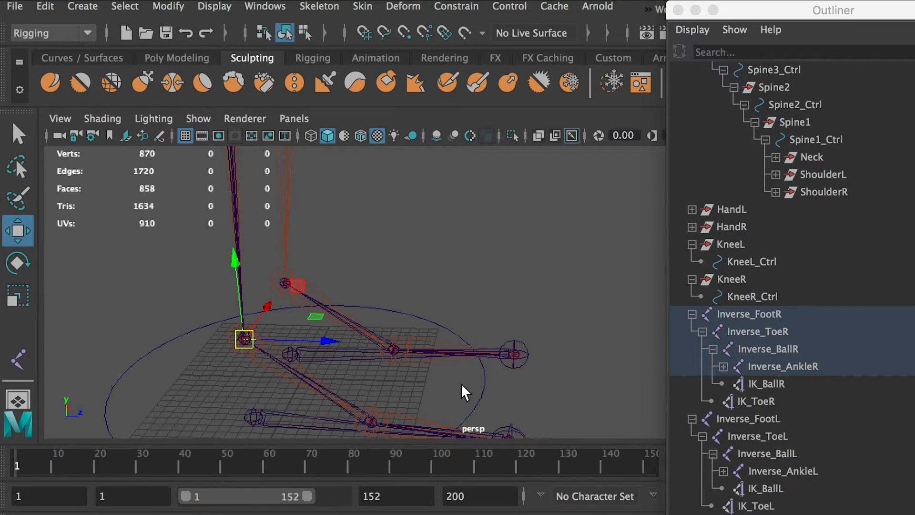
Show the hidden body mesh again around the leg skeleton.
{"action": "left_click", "coordinate": [522, 282]}
{"action": "middle_click_drag", "start_coordinate": [521, 281], "coordinate": [509, 208], "text": "alt"}
{"action": "left_click_drag", "start_coordinate": [551, 285], "coordinate": [515, 292], "text": "alt"}
{"action": "scroll", "coordinate": [551, 285], "scroll_direction": "down", "scroll_amount": 3}
{"action": "key", "text": "ctrl+shift+h"}
Test the right reverse foot by rotating the Inverse_FootR joint, and undo the rotation.
{"action": "key", "text": "e"}
{"action": "left_click", "coordinate": [753, 422]}
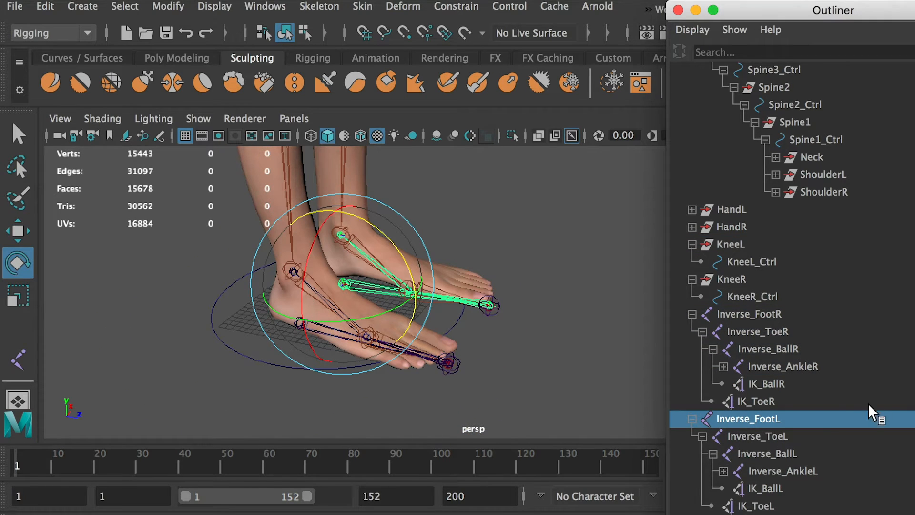
{"action": "left_click", "coordinate": [756, 330]}
{"action": "left_click", "coordinate": [750, 313]}
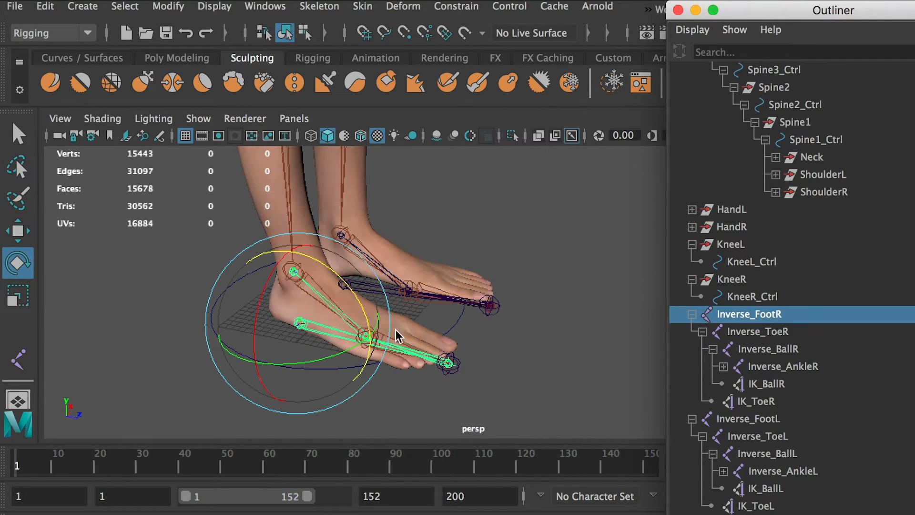
{"action": "left_click_drag", "start_coordinate": [360, 294], "coordinate": [338, 258]}
{"action": "key", "text": "ctrl+z"}
Try rotating the Inverse_ToeR and Inverse_BallR joints to test how the right foot bends.
{"action": "left_click", "coordinate": [779, 334]}
{"action": "left_click_drag", "start_coordinate": [516, 328], "coordinate": [521, 380]}
{"action": "left_click", "coordinate": [768, 349]}
{"action": "left_click_drag", "start_coordinate": [417, 301], "coordinate": [436, 341]}
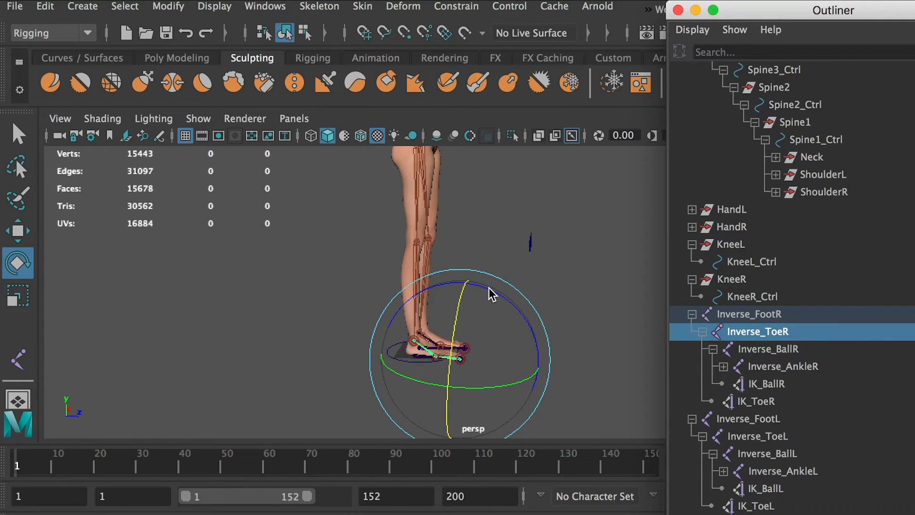
{"action": "left_click_drag", "start_coordinate": [491, 295], "coordinate": [496, 342]}
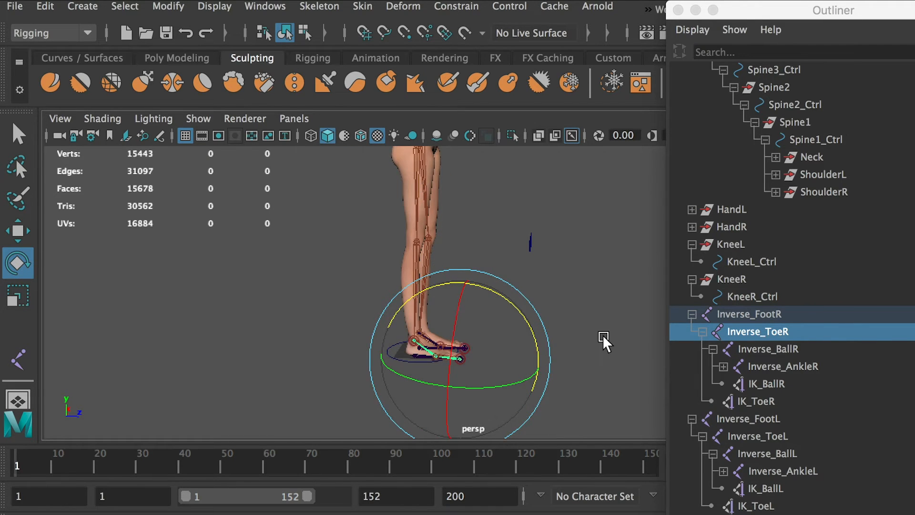
{"action": "left_click_drag", "start_coordinate": [603, 335], "coordinate": [427, 333], "text": "alt"}
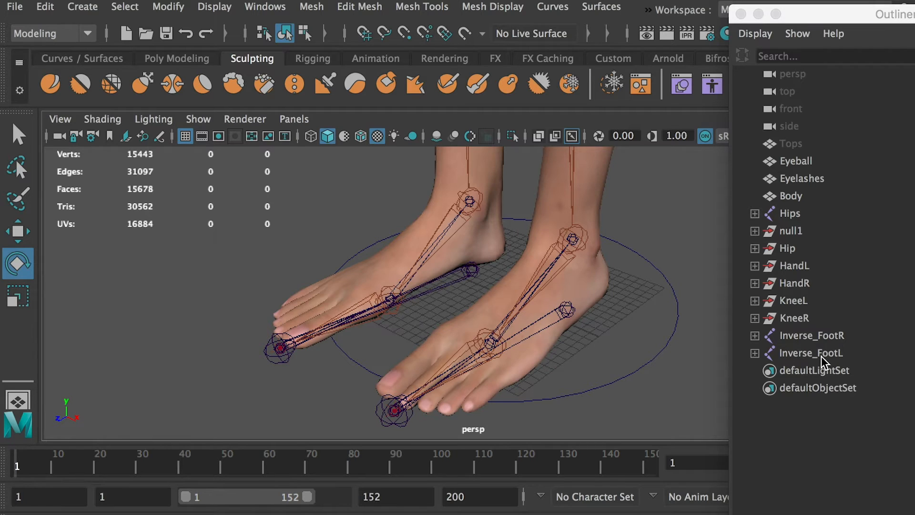
Duplicate the null1 controller group and move the copy forward along Z, in front of the feet.
{"action": "left_click", "coordinate": [789, 231]}
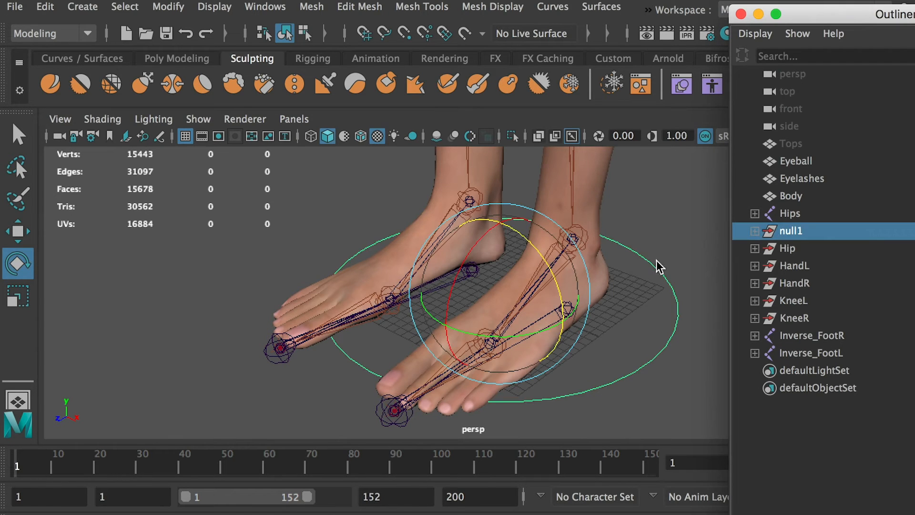
{"action": "key", "text": "ctrl+d"}
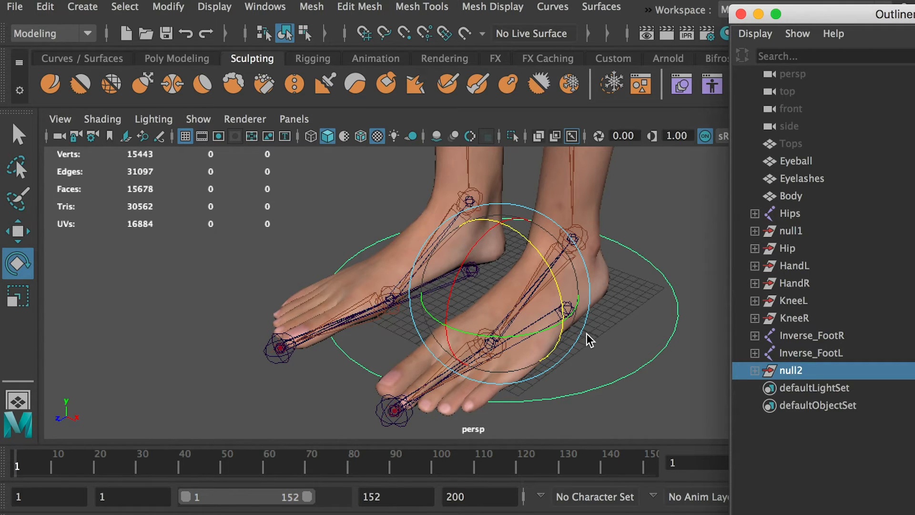
{"action": "left_click_drag", "start_coordinate": [586, 337], "coordinate": [497, 343], "text": "alt"}
{"action": "key", "text": "w"}
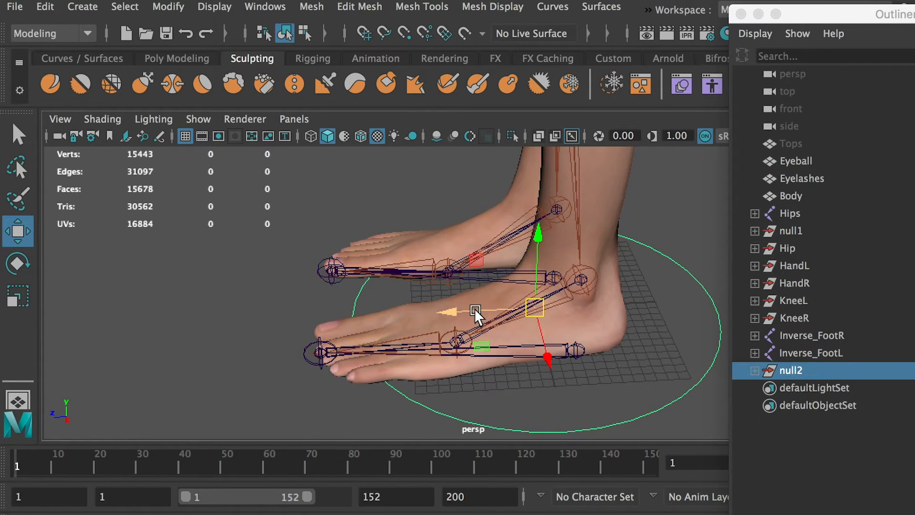
{"action": "left_click_drag", "start_coordinate": [475, 311], "coordinate": [57, 337]}
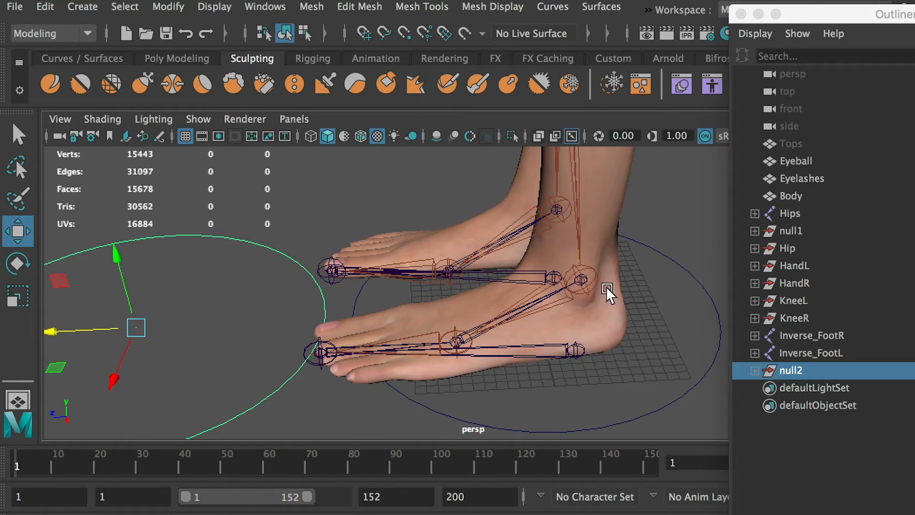
Hide the body mesh to expose the foot joints.
{"action": "left_click", "coordinate": [612, 323]}
{"action": "left_click", "coordinate": [214, 6]}
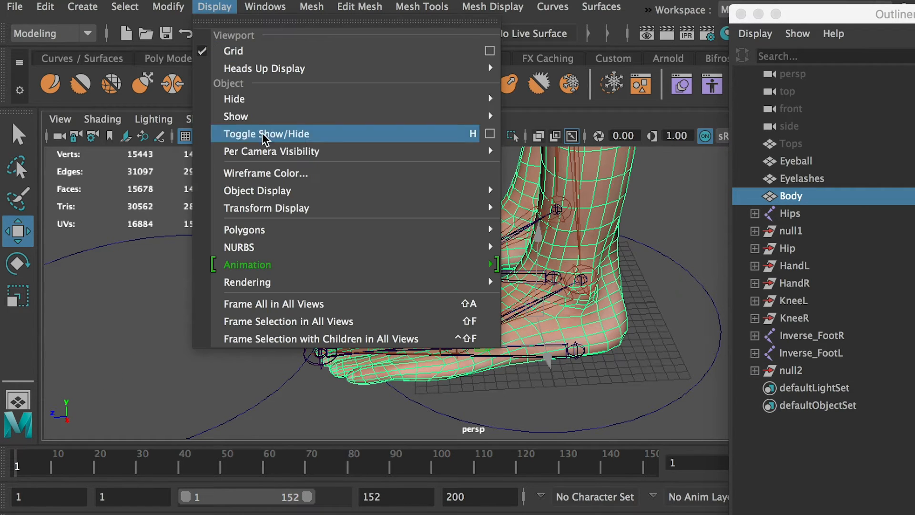
{"action": "mouse_move", "coordinate": [271, 97]}
{"action": "left_click", "coordinate": [593, 107]}
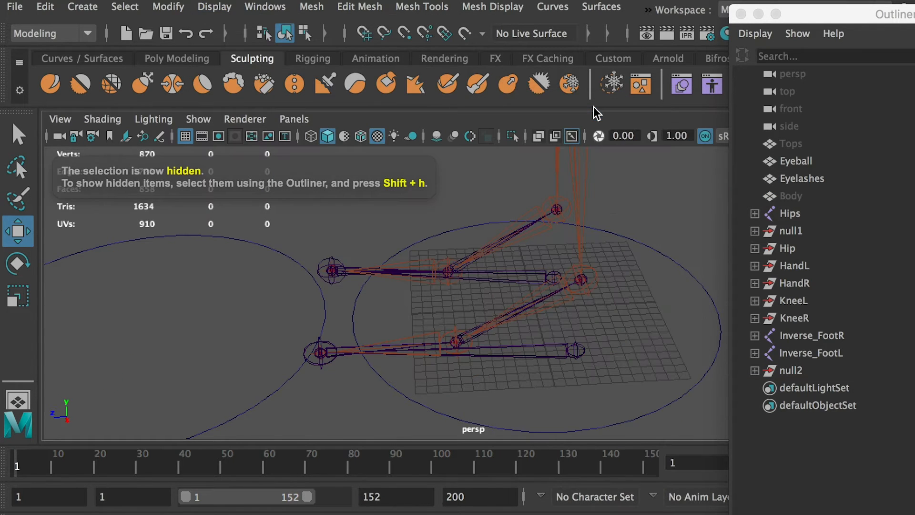
Rename the duplicated null2 group as BallL and reuse that name for its child curve.
{"action": "left_click", "coordinate": [790, 372]}
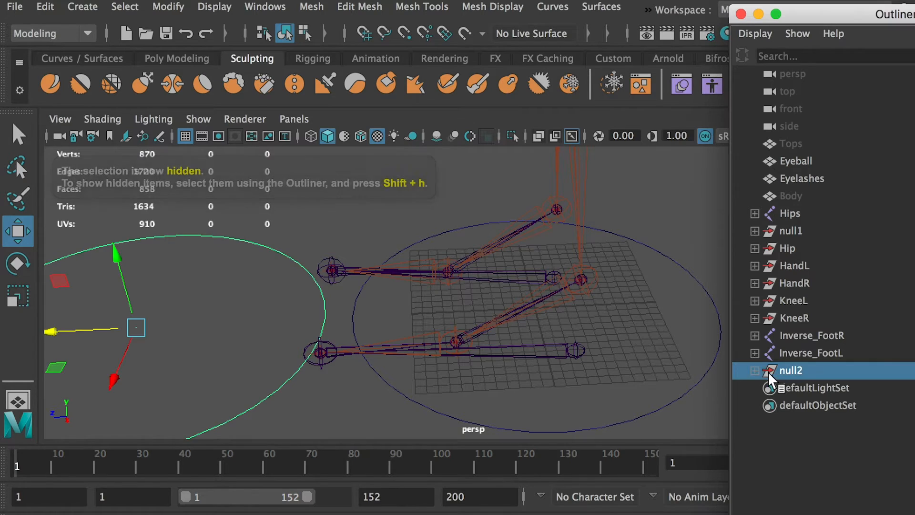
{"action": "double_click", "coordinate": [799, 370]}
{"action": "type", "text": "BallL"}
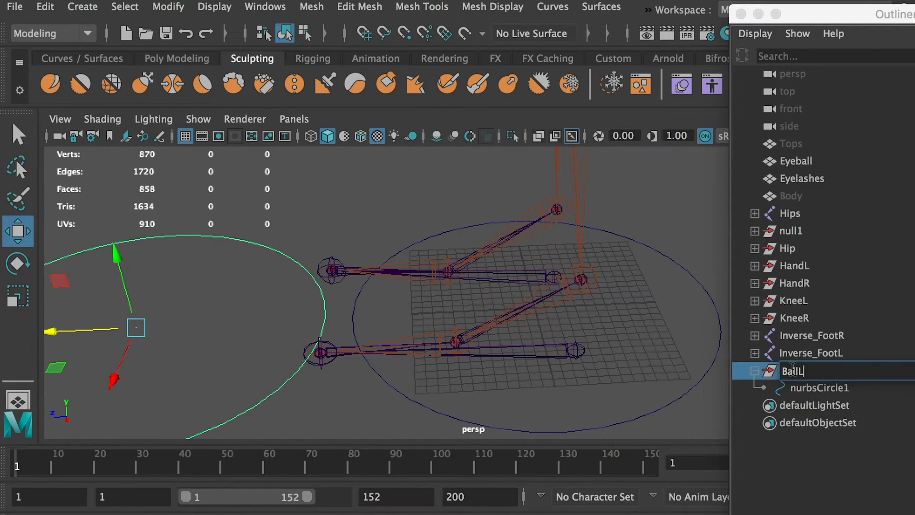
{"action": "double_click", "coordinate": [792, 370]}
{"action": "key", "text": "ctrl+c"}
Rename the nurbsCircle1 curve inside the BallL group as BallL_Ctrl.
{"action": "left_click", "coordinate": [807, 388]}
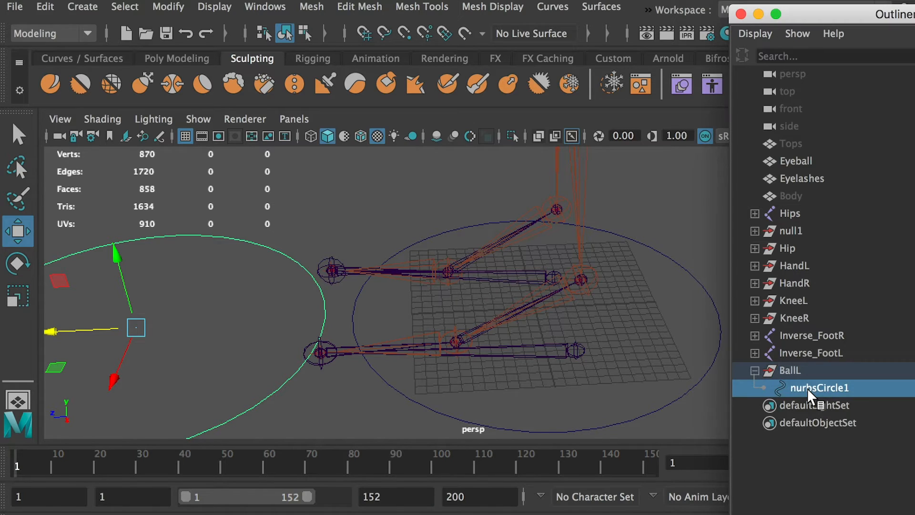
{"action": "double_click", "coordinate": [807, 388]}
{"action": "key", "text": "ctrl+v"}
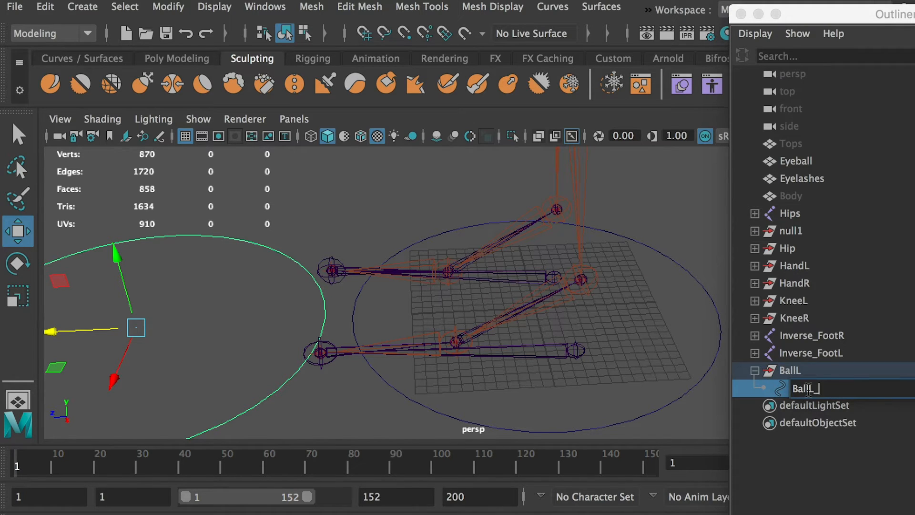
{"action": "left_click", "coordinate": [815, 462]}
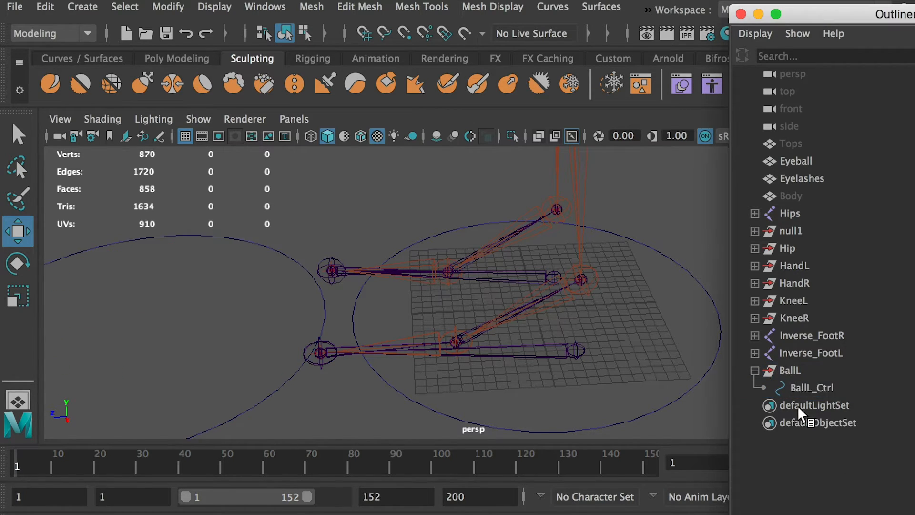
Snap the BallL group onto the ball joint of the left foot.
{"action": "left_click", "coordinate": [785, 375]}
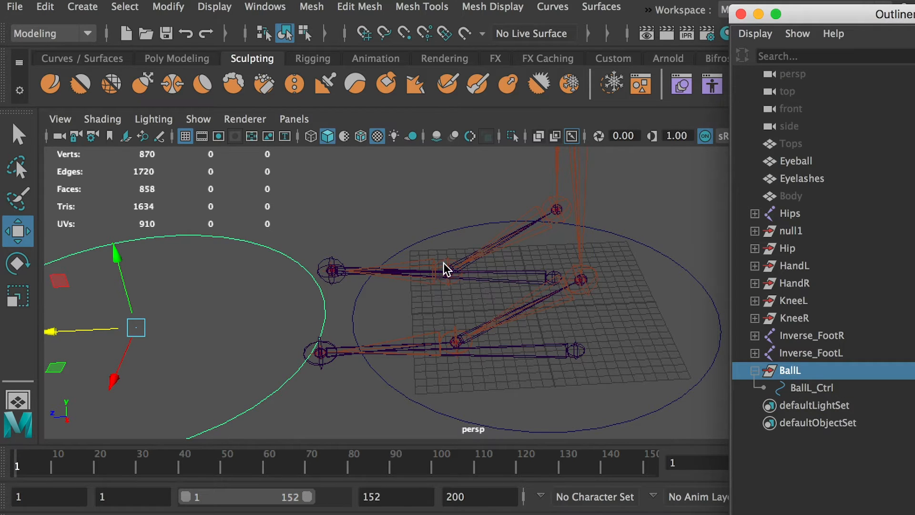
{"action": "key", "text": "v"}
{"action": "left_click_drag", "start_coordinate": [135, 327], "coordinate": [486, 352]}
{"action": "right_click_drag", "start_coordinate": [402, 325], "coordinate": [552, 402], "text": "alt"}
{"action": "middle_click_drag", "start_coordinate": [552, 402], "coordinate": [496, 309], "text": "alt"}
{"action": "right_click_drag", "start_coordinate": [555, 320], "coordinate": [459, 296], "text": "alt"}
Rotate the BallL group upright by setting its Rotate X to 90.
{"action": "key", "text": "e"}
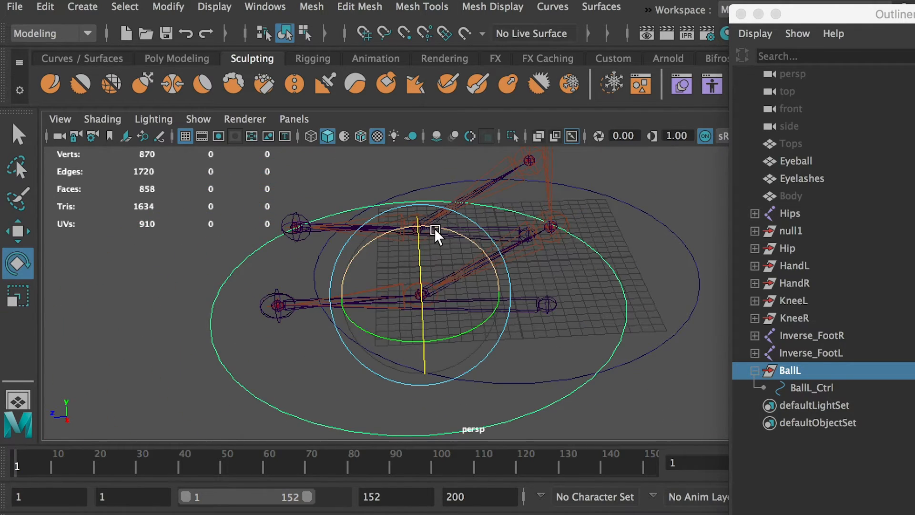
{"action": "left_click_drag", "start_coordinate": [436, 233], "coordinate": [321, 236]}
{"action": "key", "text": "ctrl+a"}
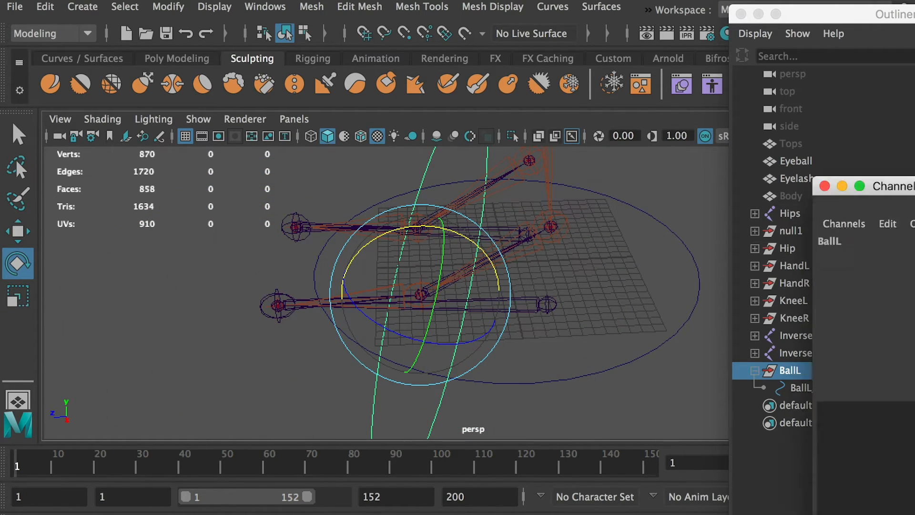
{"action": "left_click", "coordinate": [555, 317]}
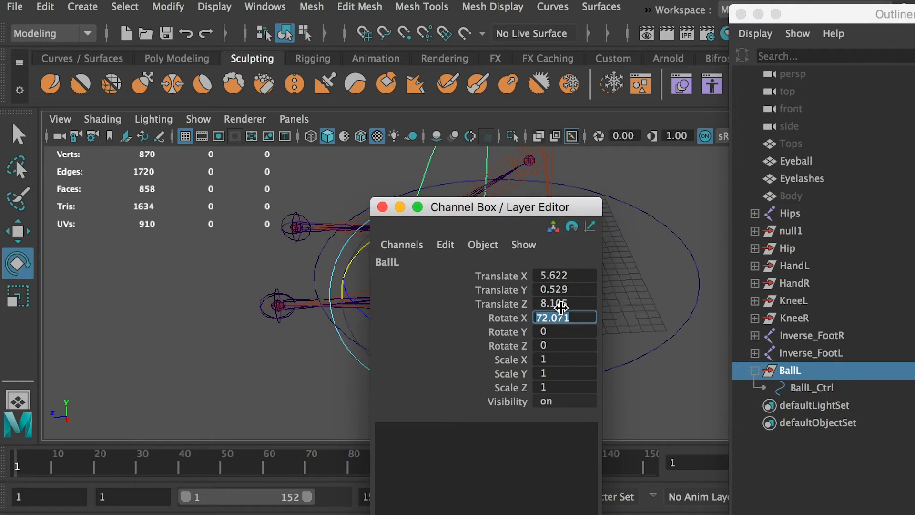
{"action": "type", "text": "90"}
{"action": "key", "text": "Return"}
{"action": "left_click_drag", "start_coordinate": [569, 212], "coordinate": [205, 232]}
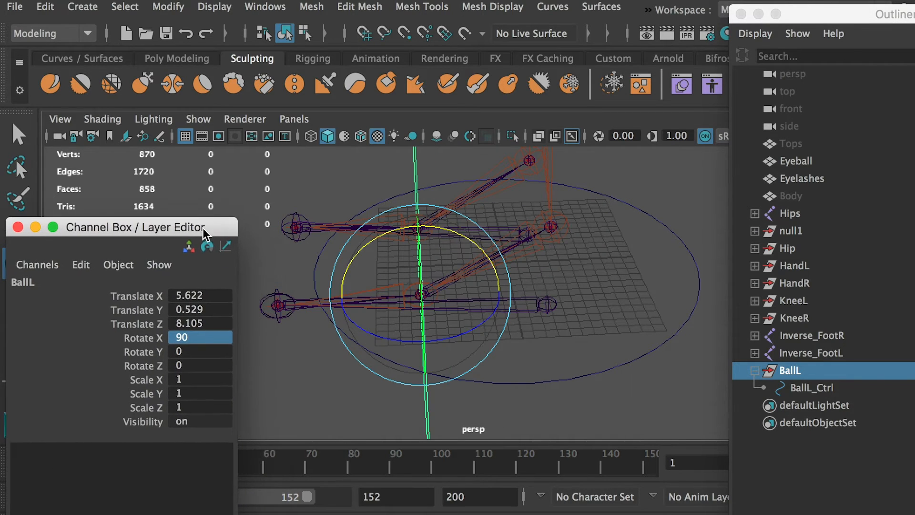
Scale the BallL_Ctrl circle down to fit around the left foot's ball.
{"action": "left_click", "coordinate": [806, 386]}
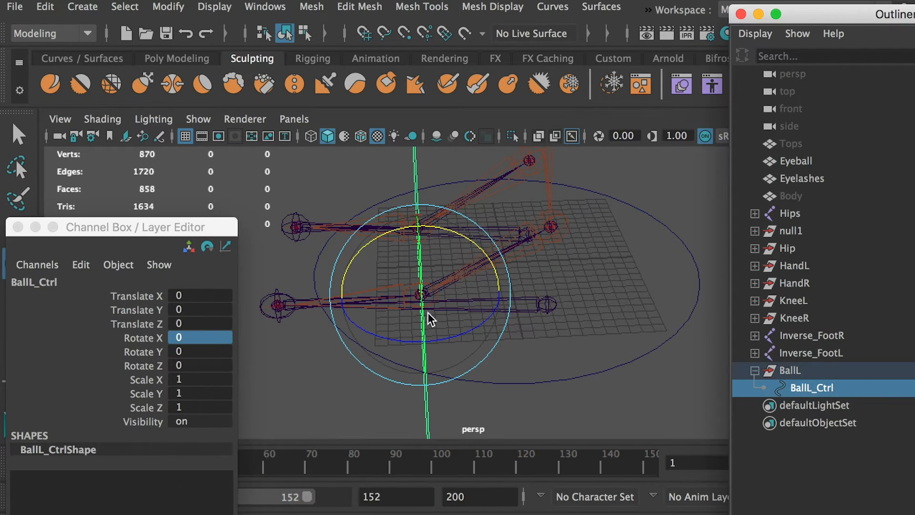
{"action": "left_click", "coordinate": [448, 316]}
{"action": "key", "text": "r"}
{"action": "left_click_drag", "start_coordinate": [448, 317], "coordinate": [255, 310], "text": "alt"}
{"action": "left_click_drag", "start_coordinate": [415, 320], "coordinate": [542, 378], "text": "alt"}
Freeze the transformations of BallL_Ctrl and delete its history.
{"action": "left_click", "coordinate": [168, 7]}
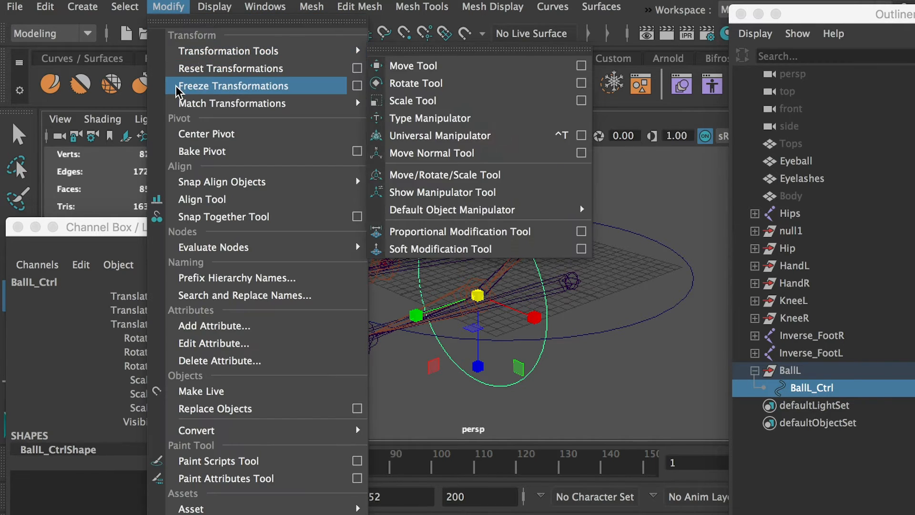
{"action": "left_click", "coordinate": [175, 86]}
{"action": "left_click", "coordinate": [45, 6]}
{"action": "mouse_move", "coordinate": [257, 212]}
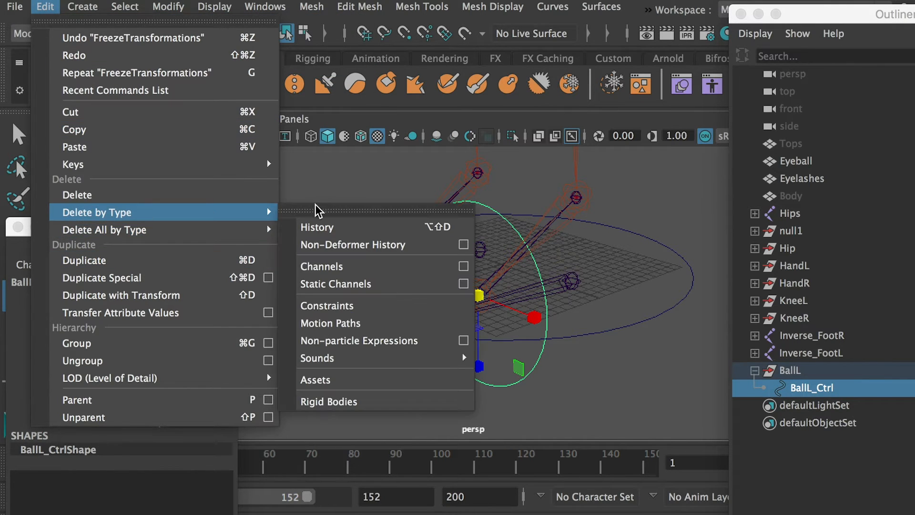
{"action": "left_click", "coordinate": [313, 225]}
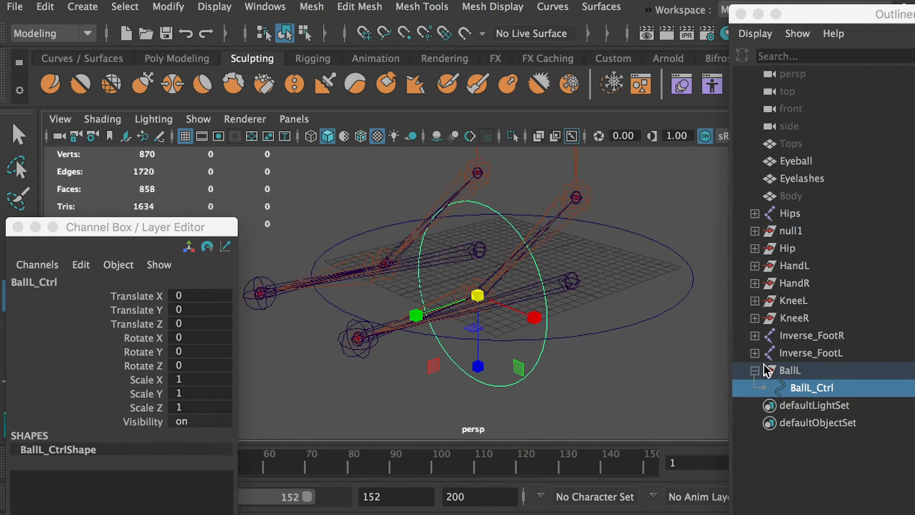
{"action": "left_click", "coordinate": [791, 374]}
{"action": "left_click_drag", "start_coordinate": [799, 384], "coordinate": [805, 391]}
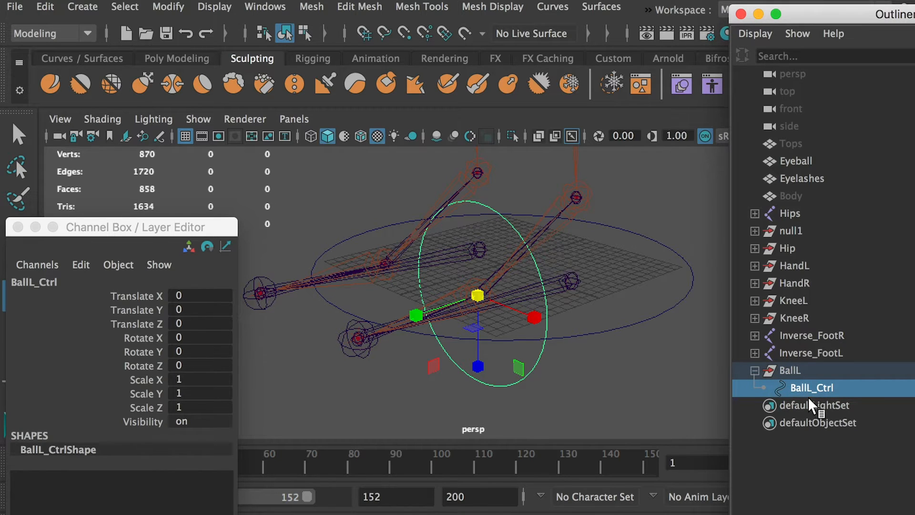
Duplicate the BallL group and snap the copy onto the toe joint of the left foot.
{"action": "left_click", "coordinate": [589, 388]}
{"action": "left_click", "coordinate": [791, 377]}
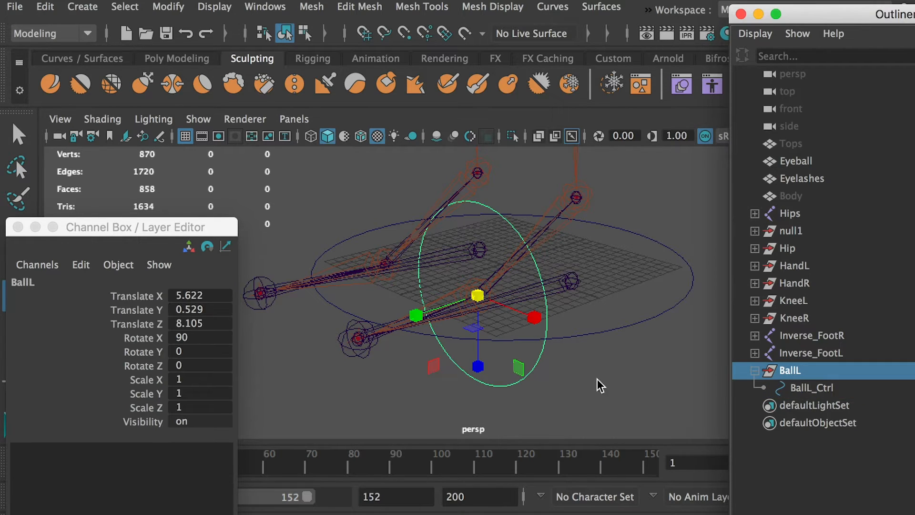
{"action": "key", "text": "super+d"}
{"action": "left_click", "coordinate": [419, 300]}
{"action": "key", "text": "w"}
{"action": "left_click_drag", "start_coordinate": [461, 303], "coordinate": [382, 363]}
Rename the duplicated group as ToeL and its circle as ToeL_Ctrl.
{"action": "double_click", "coordinate": [803, 405]}
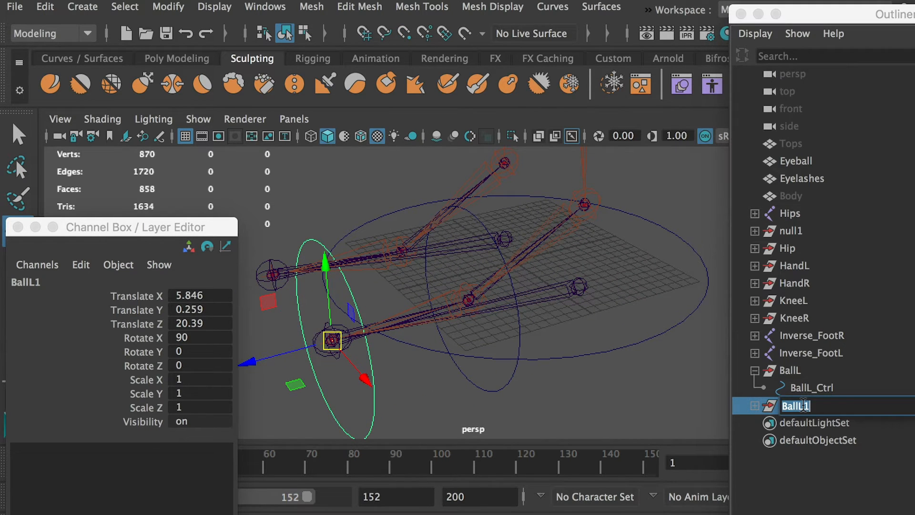
{"action": "type", "text": "ToeL"}
{"action": "left_click_drag", "start_coordinate": [803, 405], "coordinate": [780, 410]}
{"action": "left_click", "coordinate": [755, 406]}
{"action": "left_click", "coordinate": [808, 423]}
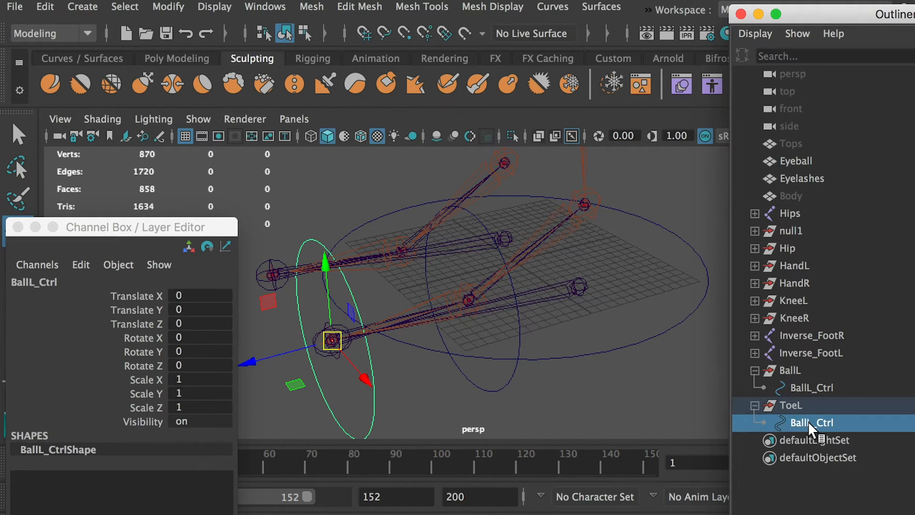
{"action": "double_click", "coordinate": [811, 423]}
{"action": "left_click", "coordinate": [814, 423]}
{"action": "left_click_drag", "start_coordinate": [815, 423], "coordinate": [791, 423]}
{"action": "type", "text": "ToeL"}
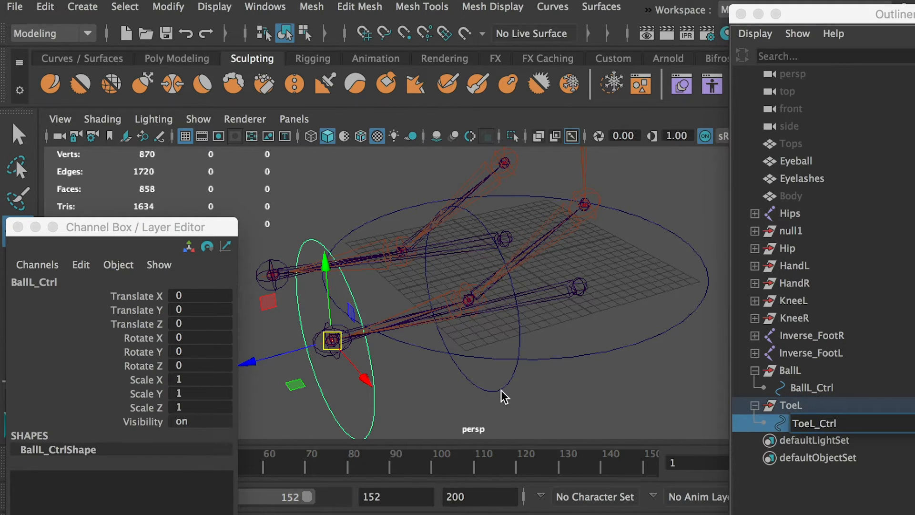
{"action": "left_click", "coordinate": [431, 391]}
Show the hidden Body mesh as a size reference around the feet.
{"action": "left_click_drag", "start_coordinate": [384, 387], "coordinate": [405, 376], "text": "alt"}
{"action": "left_click", "coordinate": [788, 196]}
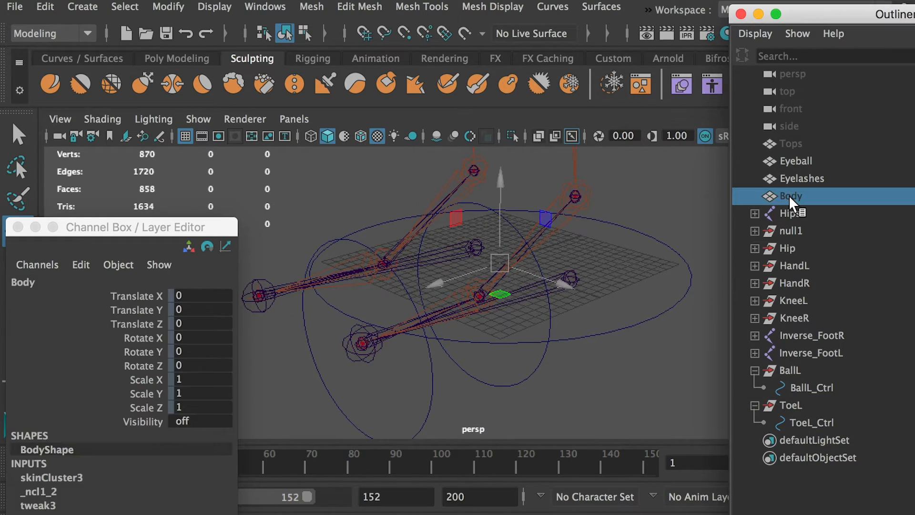
{"action": "key", "text": "shift+h"}
{"action": "left_click_drag", "start_coordinate": [565, 323], "coordinate": [594, 307], "text": "alt"}
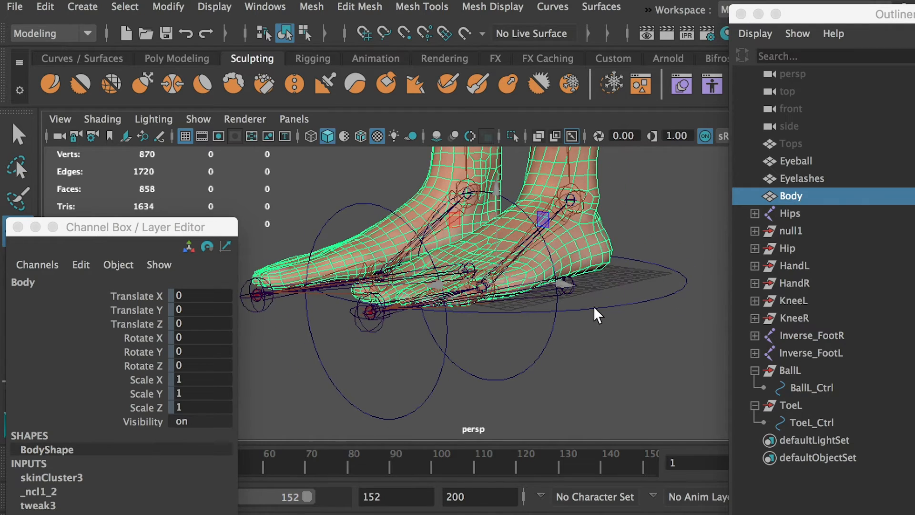
{"action": "left_click_drag", "start_coordinate": [448, 402], "coordinate": [453, 407], "text": "alt"}
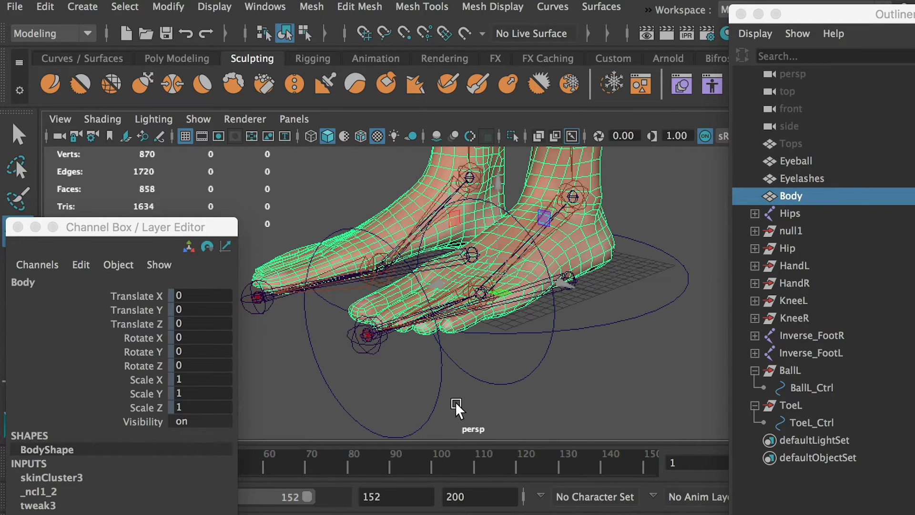
Scale the ToeL_Ctrl circle down uniformly to about 0.644 so it fits around the left toes.
{"action": "left_click", "coordinate": [422, 419]}
{"action": "key", "text": "r"}
{"action": "left_click_drag", "start_coordinate": [367, 335], "coordinate": [309, 337]}
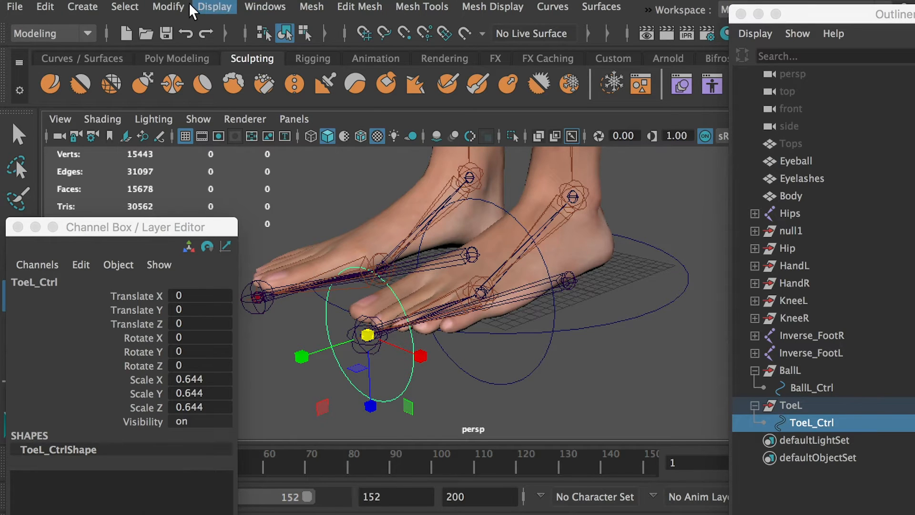
Freeze the transformations of ToeL_Ctrl and delete its history.
{"action": "left_click", "coordinate": [169, 7]}
{"action": "left_click", "coordinate": [187, 85]}
{"action": "left_click", "coordinate": [45, 7]}
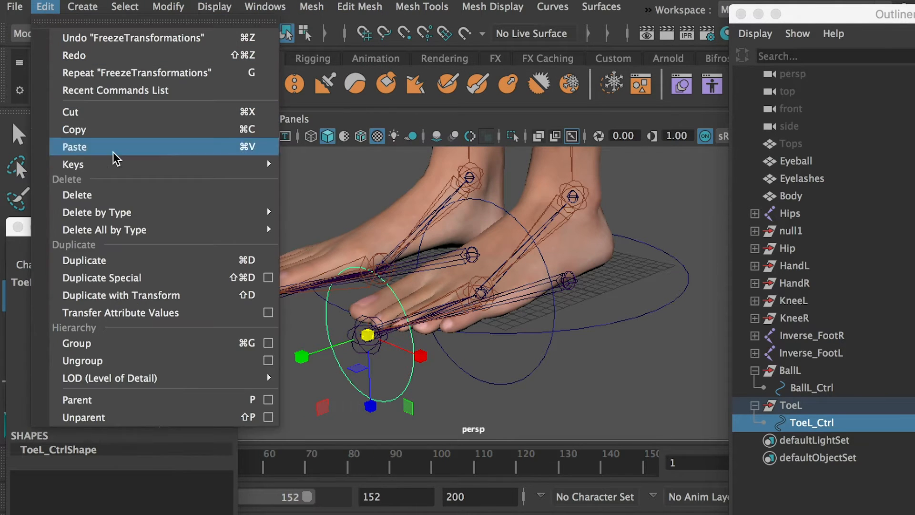
{"action": "mouse_move", "coordinate": [136, 209]}
{"action": "left_click", "coordinate": [305, 227]}
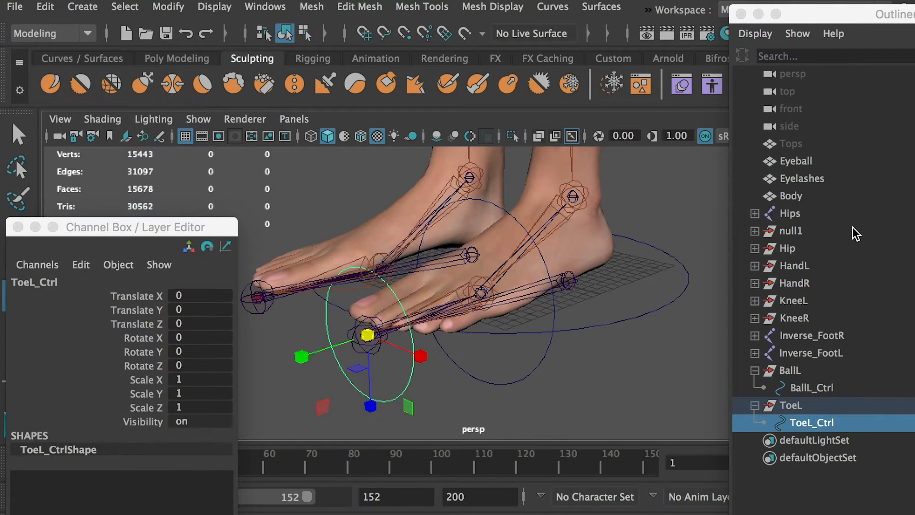
Hide the Body mesh again.
{"action": "left_click", "coordinate": [807, 409]}
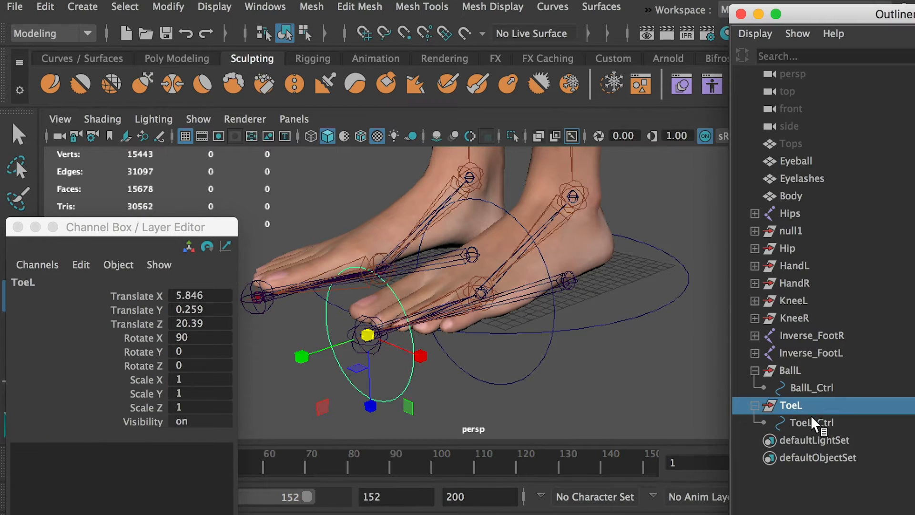
{"action": "left_click", "coordinate": [812, 422]}
{"action": "left_click", "coordinate": [793, 197]}
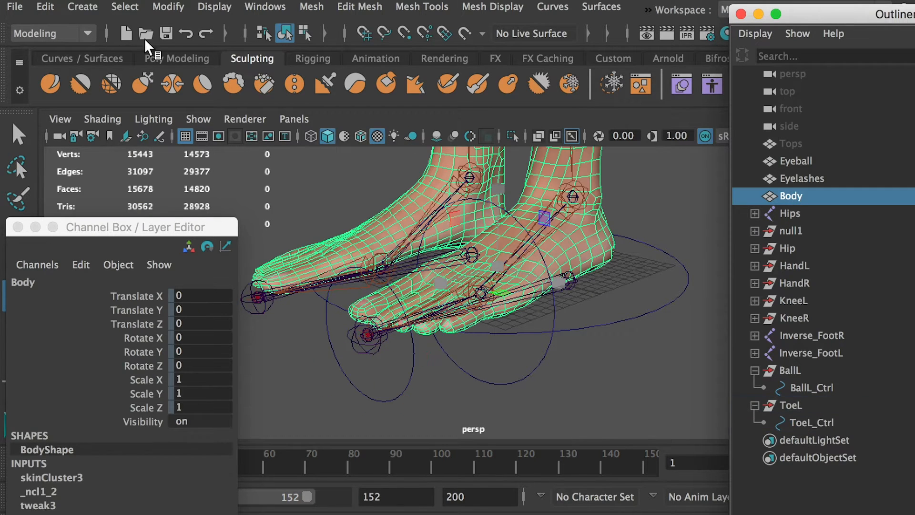
{"action": "left_click", "coordinate": [214, 7]}
{"action": "mouse_move", "coordinate": [248, 101]}
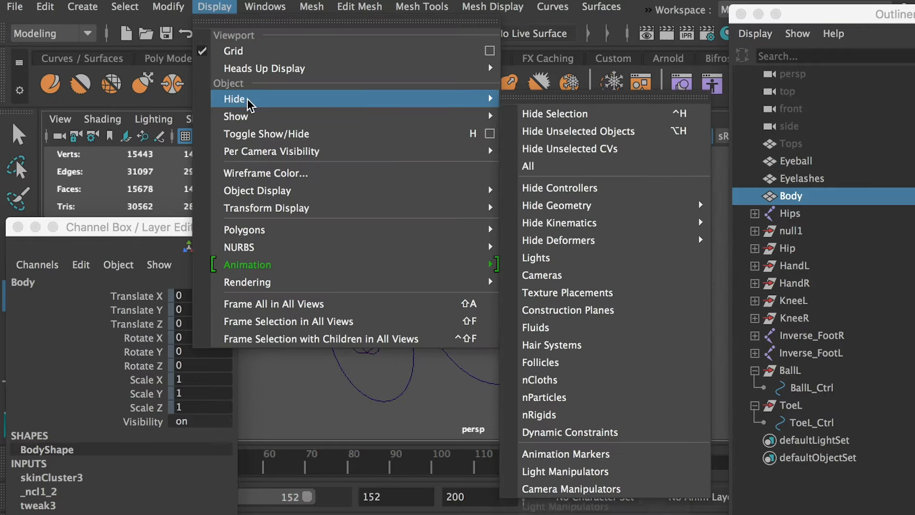
{"action": "left_click", "coordinate": [541, 113]}
Duplicate the BallL group and snap the copy onto the ball joint of the right foot.
{"action": "left_click_drag", "start_coordinate": [488, 327], "coordinate": [615, 329], "text": "alt"}
{"action": "left_click", "coordinate": [787, 370]}
{"action": "key", "text": "ctrl+d"}
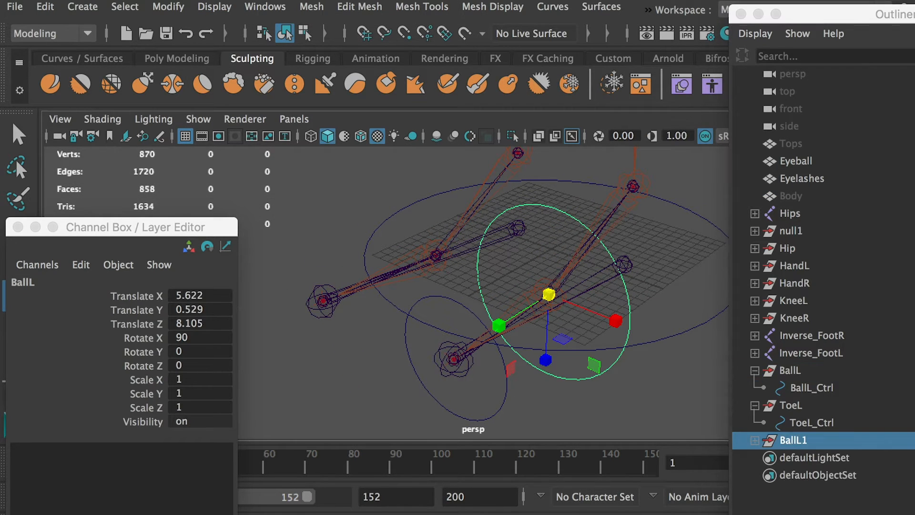
{"action": "key", "text": "w"}
{"action": "left_click_drag", "start_coordinate": [559, 319], "coordinate": [582, 333], "text": "alt"}
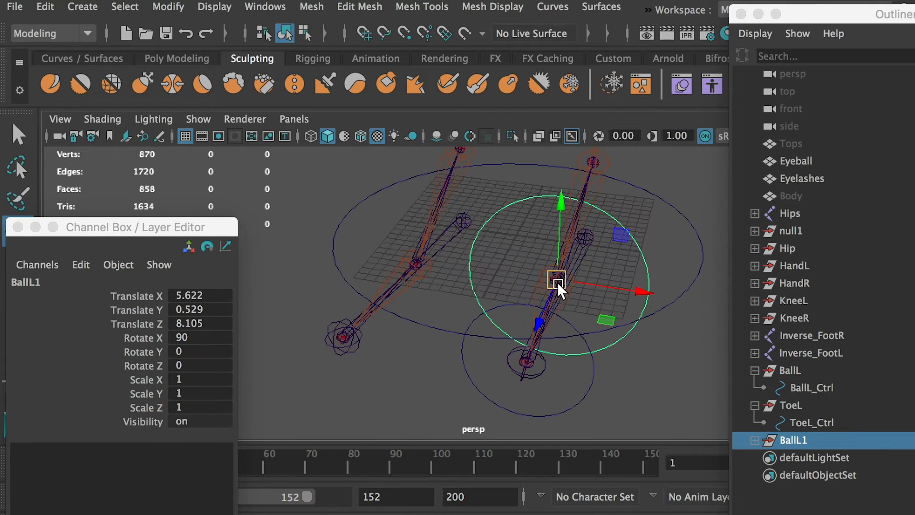
{"action": "left_click_drag", "start_coordinate": [557, 282], "coordinate": [430, 279]}
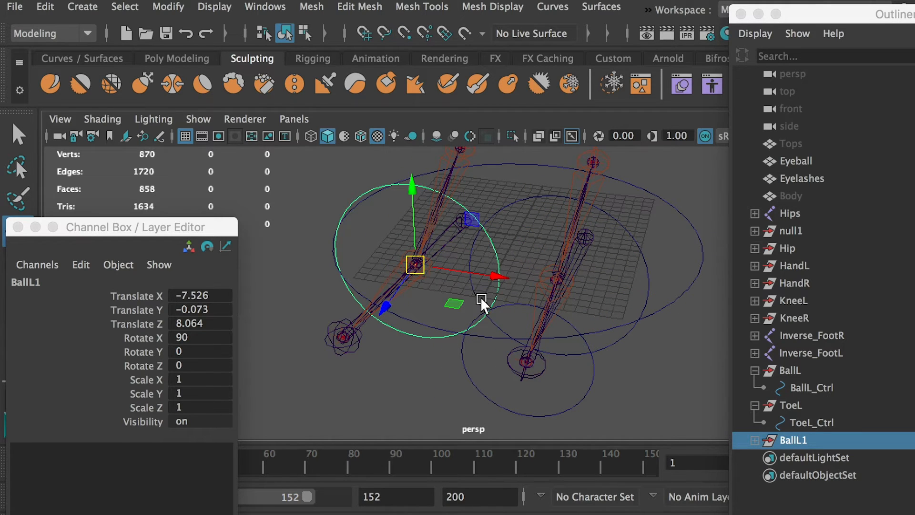
Rename the copied ball group as BallR and its circle as BallR_Ctrl.
{"action": "double_click", "coordinate": [826, 441]}
{"action": "key", "text": "BackSpace"}
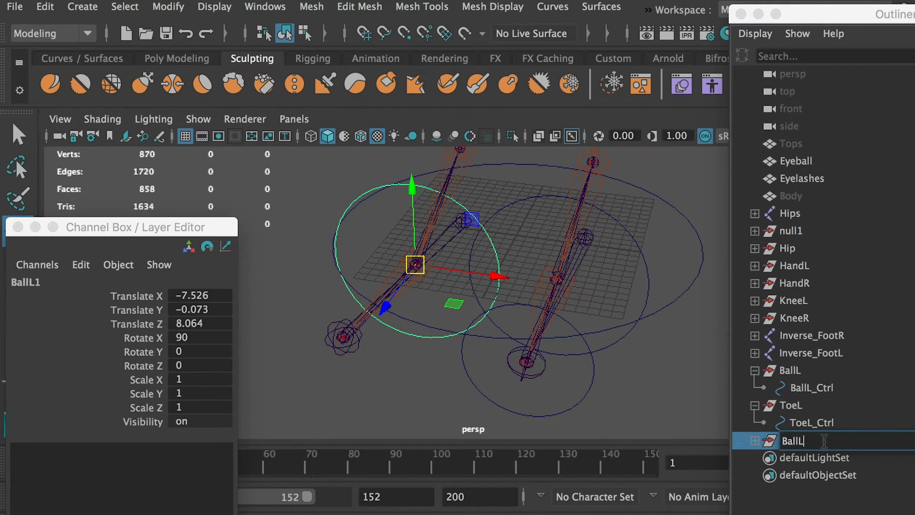
{"action": "type", "text": "R"}
{"action": "left_click", "coordinate": [754, 440]}
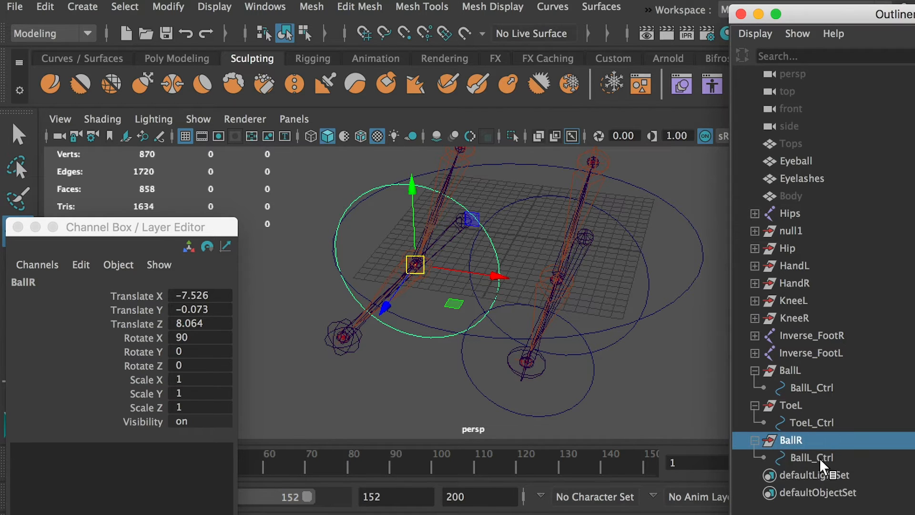
{"action": "left_click", "coordinate": [813, 457]}
{"action": "double_click", "coordinate": [813, 456]}
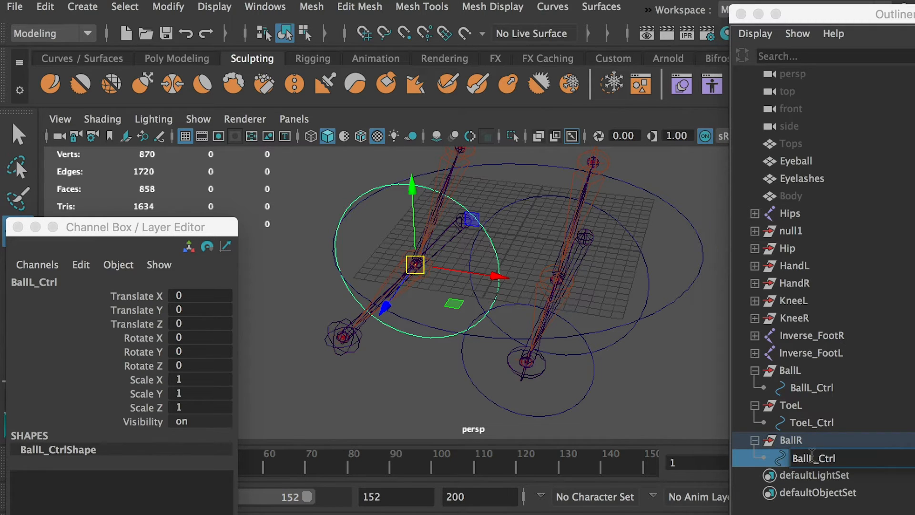
{"action": "left_click", "coordinate": [801, 371]}
Duplicate the ToeL group and snap the copy onto the toe joint of the right foot.
{"action": "left_click", "coordinate": [803, 405]}
{"action": "key", "text": "ctrl+d"}
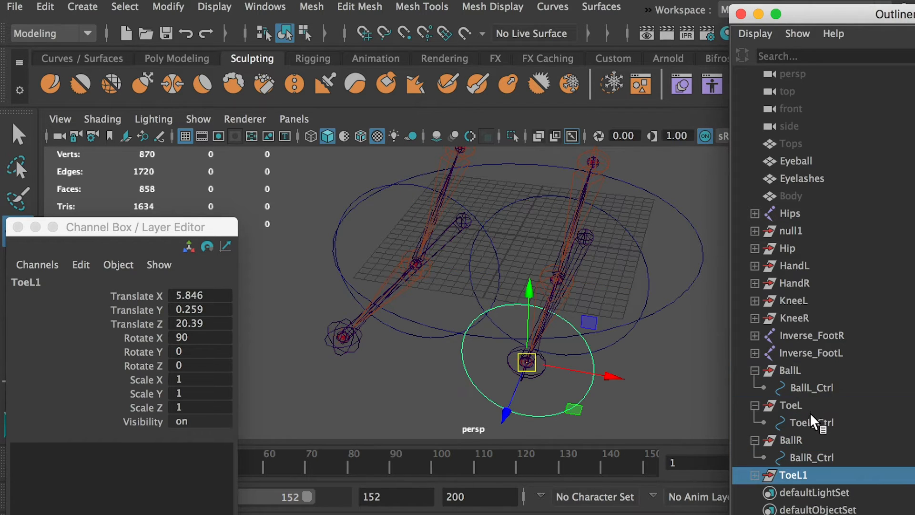
{"action": "left_click", "coordinate": [754, 476]}
{"action": "left_click", "coordinate": [531, 362]}
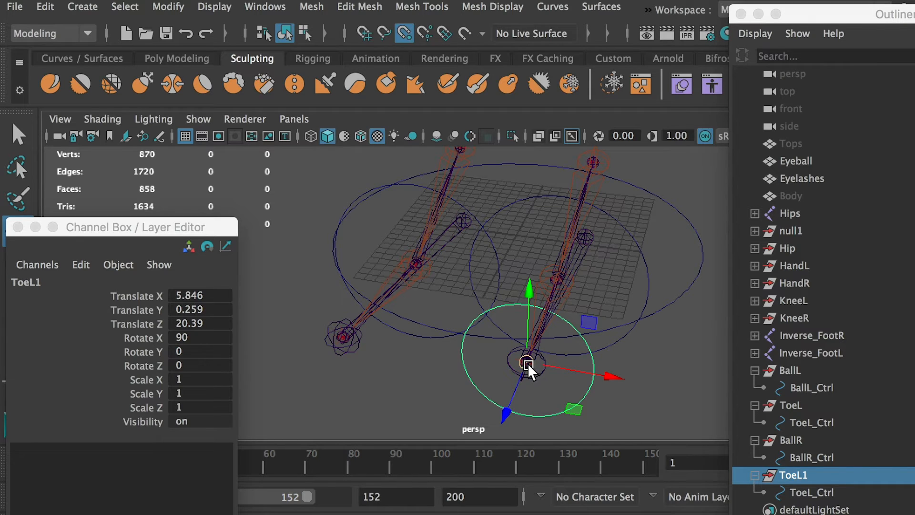
{"action": "left_click_drag", "start_coordinate": [528, 363], "coordinate": [422, 359]}
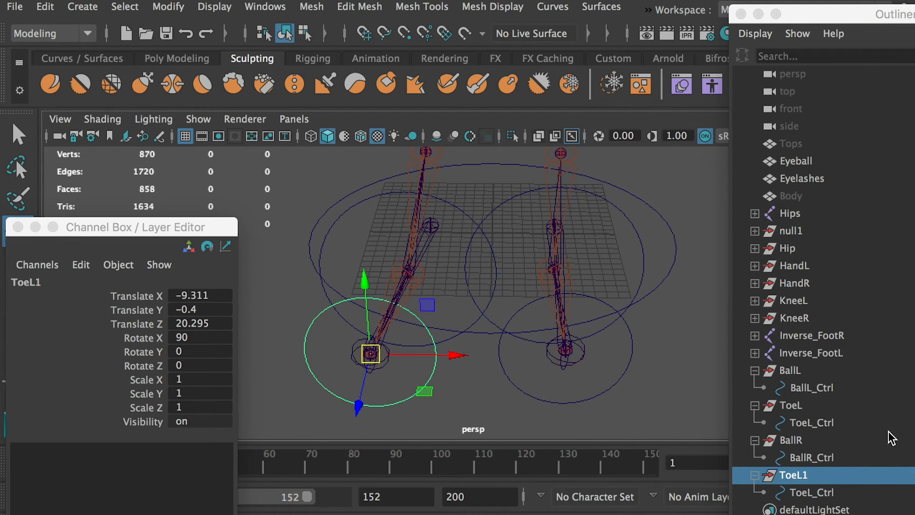
Rename the copied toe group as ToeR and its circle as ToeR_Ctrl.
{"action": "double_click", "coordinate": [803, 476]}
{"action": "key", "text": "Right"}
{"action": "key", "text": "BackSpace"}
{"action": "key", "text": "BackSpace"}
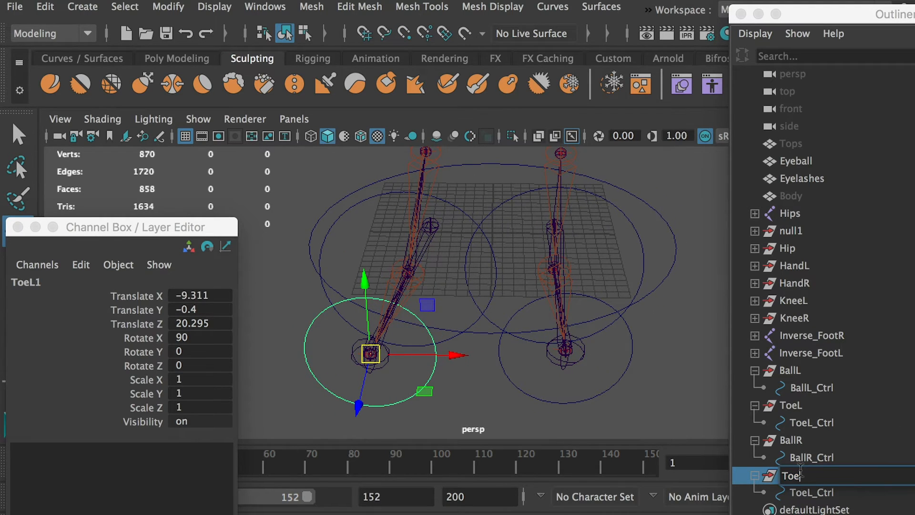
{"action": "type", "text": "R"}
{"action": "key", "text": "Return"}
{"action": "left_click", "coordinate": [813, 494]}
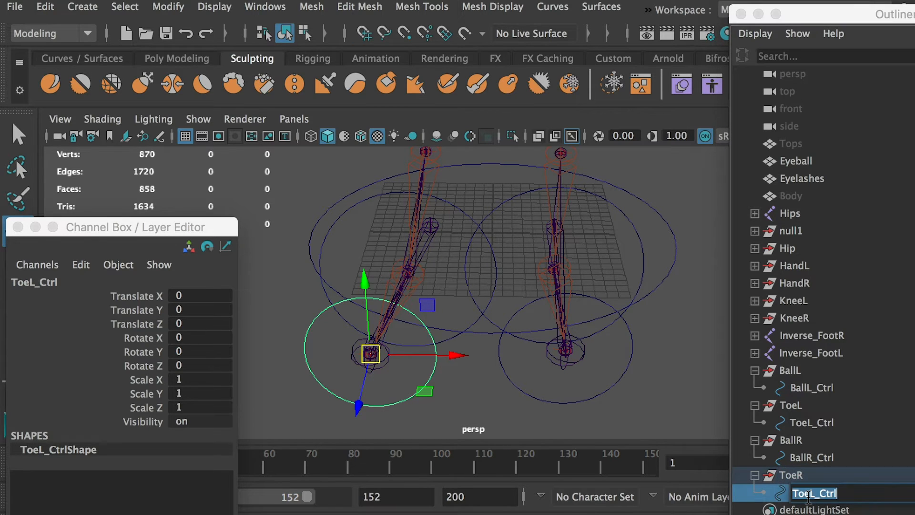
{"action": "double_click", "coordinate": [810, 496]}
{"action": "type", "text": "R"}
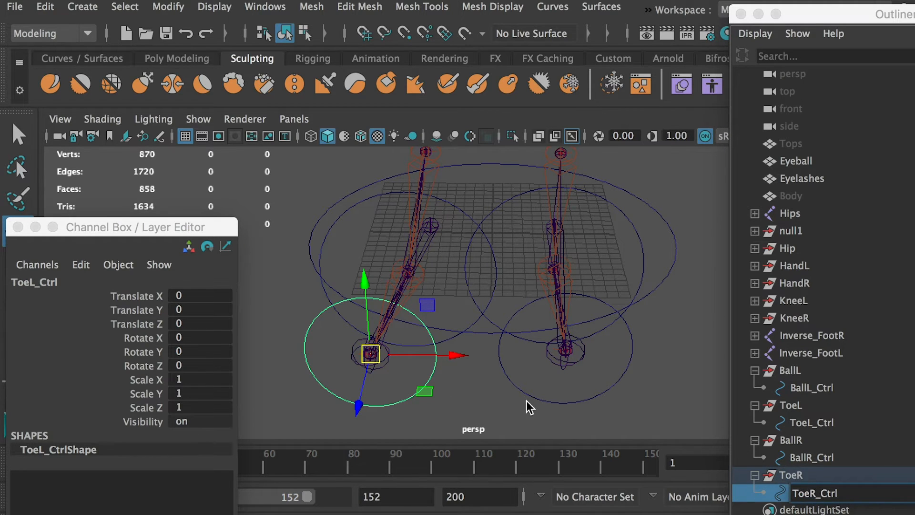
{"action": "left_click", "coordinate": [526, 400]}
Inspect the ball and toe controllers on both feet by selecting them one at a time.
{"action": "left_click_drag", "start_coordinate": [525, 399], "coordinate": [458, 342], "text": "alt"}
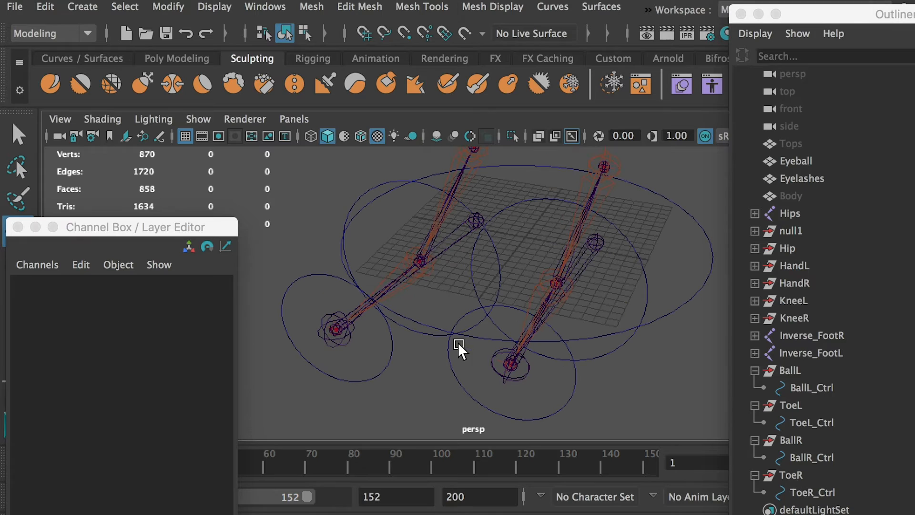
{"action": "left_click", "coordinate": [392, 380]}
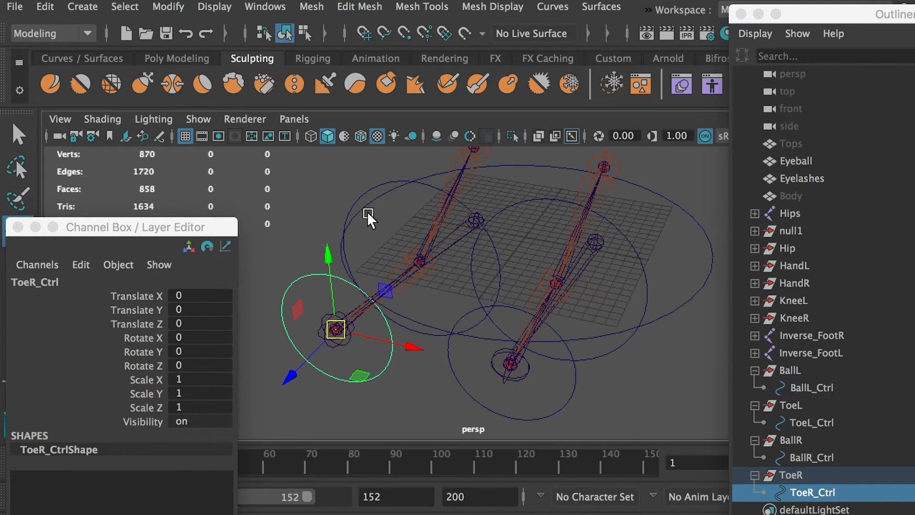
{"action": "left_click", "coordinate": [353, 193]}
{"action": "left_click_drag", "start_coordinate": [413, 216], "coordinate": [462, 330], "text": "alt"}
{"action": "left_click", "coordinate": [445, 391]}
Orient-constrain the Inverse_BallL joint to BallL_Ctrl with Maintain offset enabled and all axes constrained.
{"action": "left_click", "coordinate": [602, 376]}
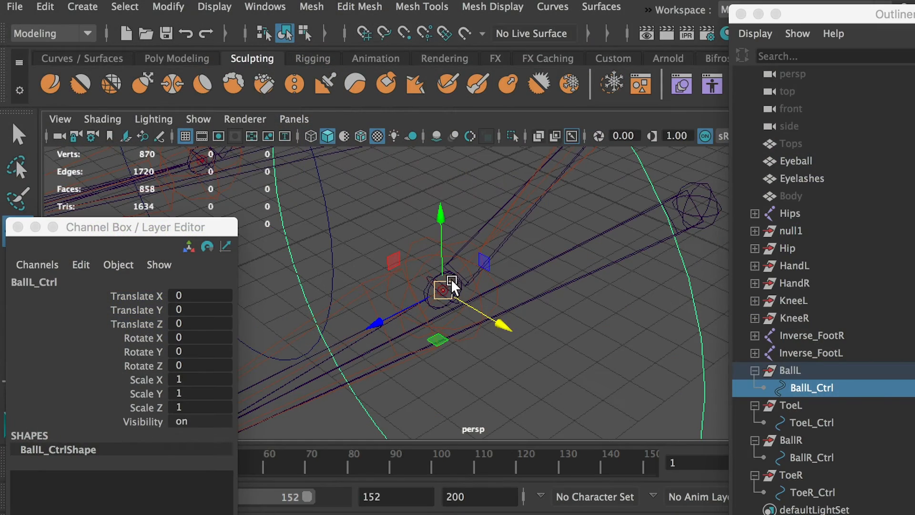
{"action": "key", "text": "q"}
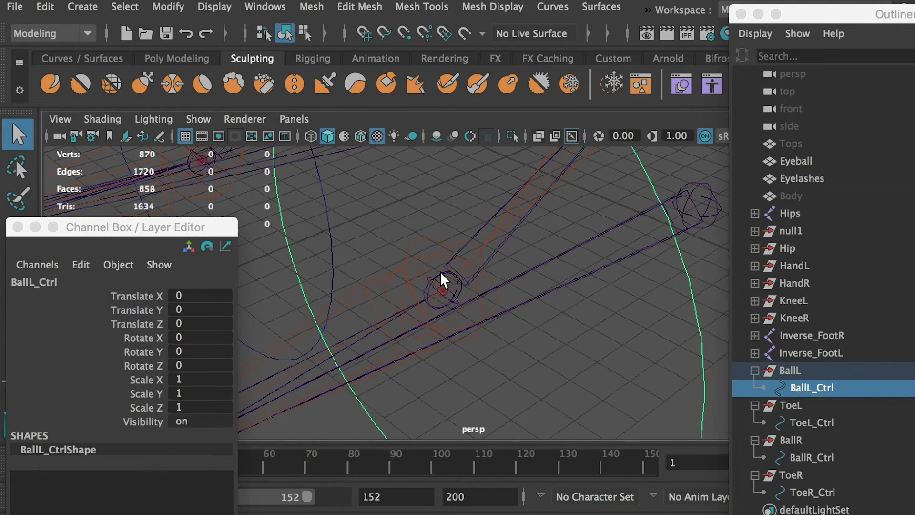
{"action": "left_click", "coordinate": [440, 270]}
{"action": "key", "text": "f"}
{"action": "right_click_drag", "start_coordinate": [409, 281], "coordinate": [409, 265], "text": "alt"}
{"action": "left_click_drag", "start_coordinate": [408, 266], "coordinate": [374, 258], "text": "alt"}
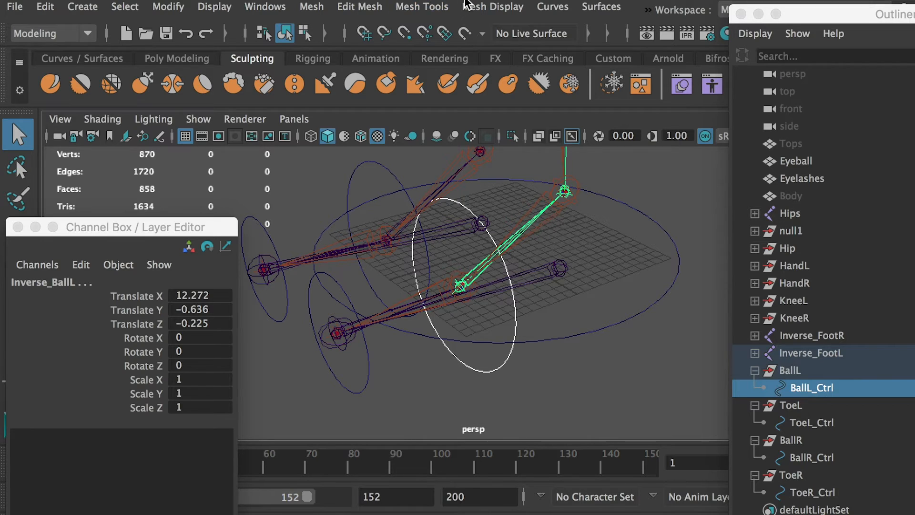
{"action": "left_click", "coordinate": [41, 32]}
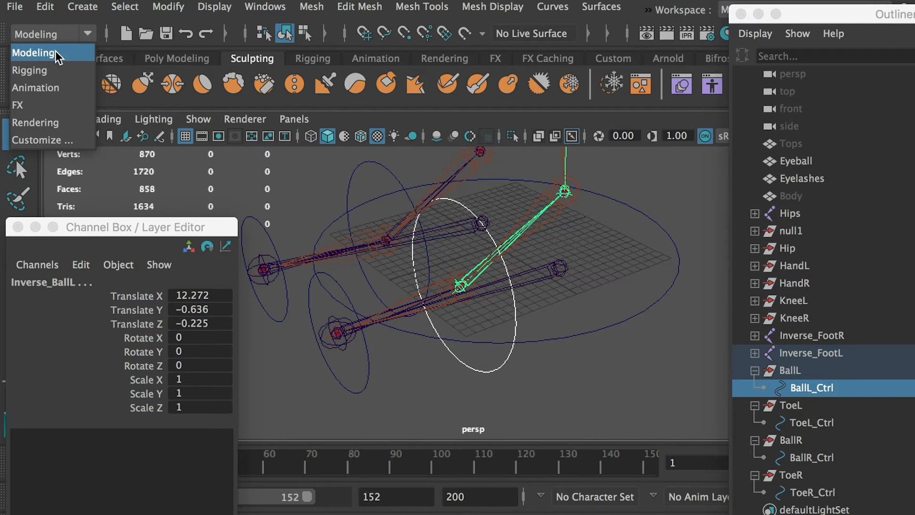
{"action": "left_click", "coordinate": [39, 71]}
{"action": "left_click", "coordinate": [457, 7]}
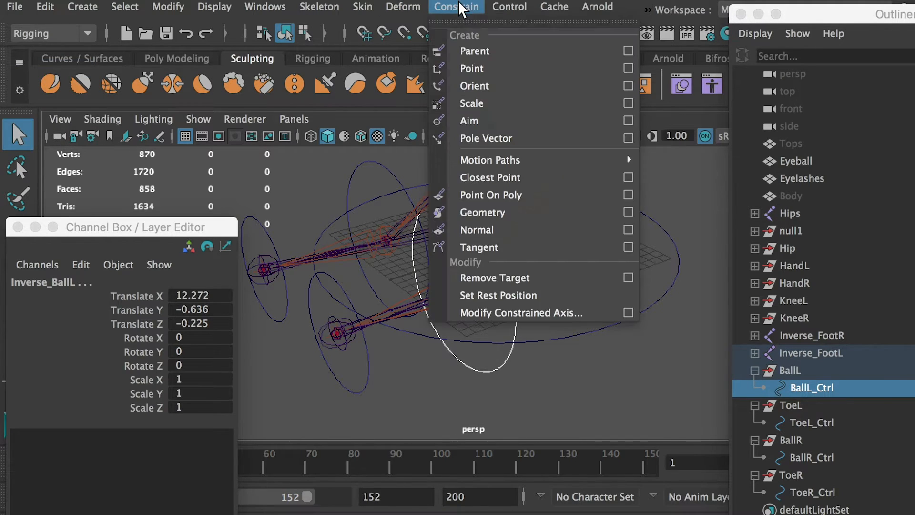
{"action": "left_click", "coordinate": [628, 85]}
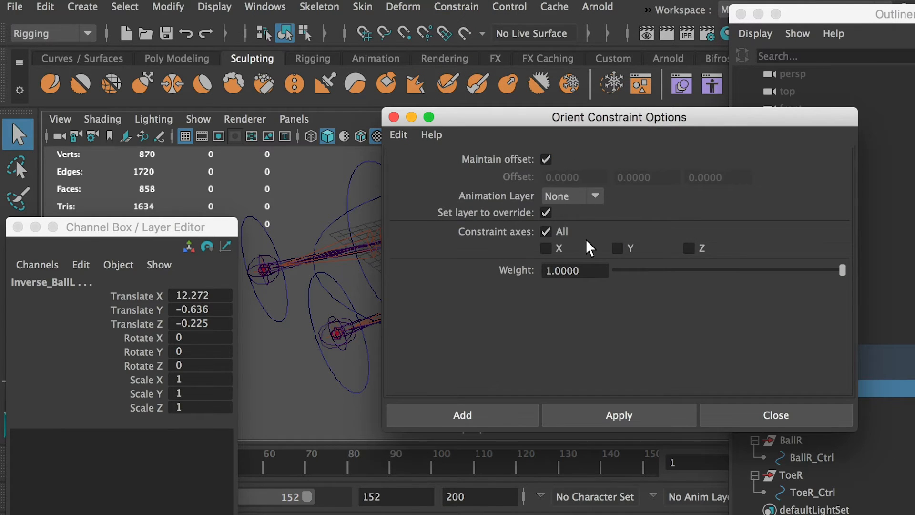
{"action": "left_click", "coordinate": [471, 414]}
Test-rotate BallL_Ctrl to check how the left foot joints follow, undoing the rotations.
{"action": "left_click", "coordinate": [534, 325]}
{"action": "left_click", "coordinate": [510, 287]}
{"action": "key", "text": "r"}
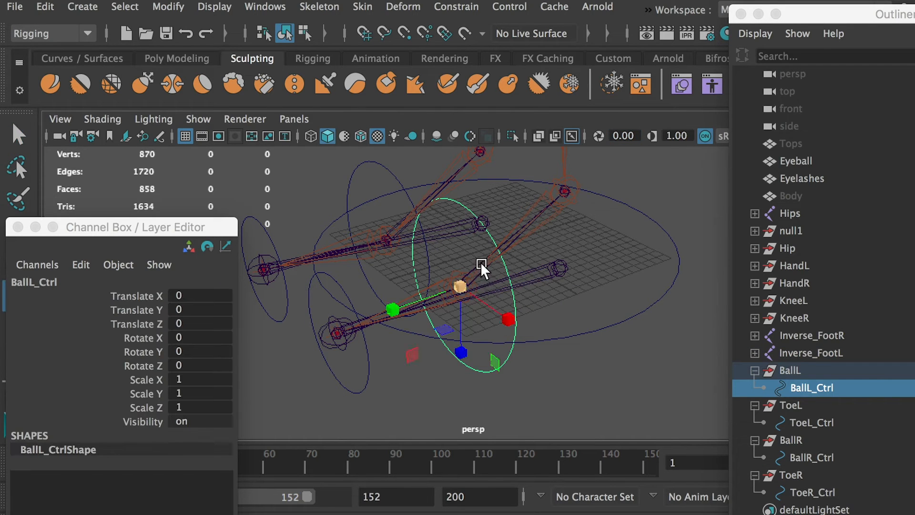
{"action": "key", "text": "e"}
{"action": "left_click_drag", "start_coordinate": [422, 237], "coordinate": [437, 273]}
{"action": "key", "text": "super+z"}
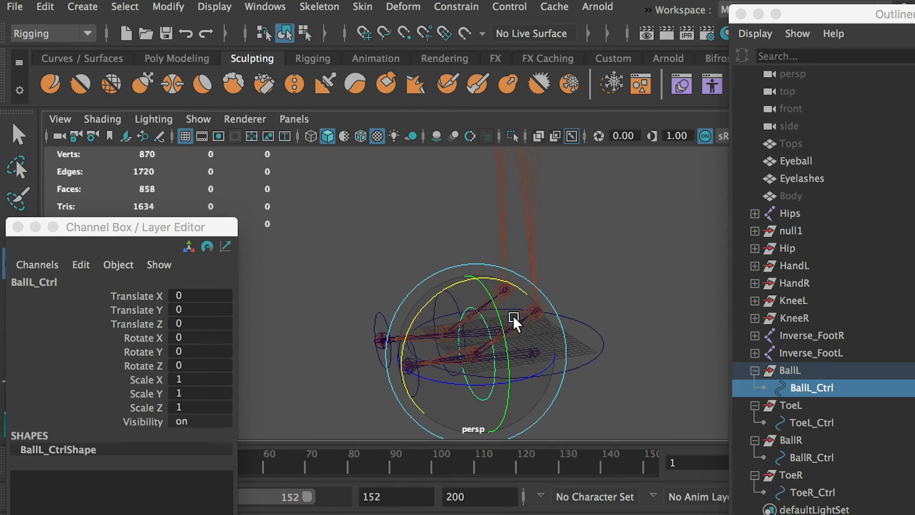
{"action": "left_click_drag", "start_coordinate": [424, 329], "coordinate": [442, 340], "text": "alt"}
{"action": "left_click_drag", "start_coordinate": [444, 303], "coordinate": [418, 319]}
{"action": "key", "text": "super+z"}
Select ToeL_Ctrl together with the Inverse_ToeL joint of the left reverse foot chain.
{"action": "left_click_drag", "start_coordinate": [357, 330], "coordinate": [395, 330], "text": "alt"}
{"action": "left_click", "coordinate": [381, 347]}
{"action": "key", "text": "q"}
{"action": "left_click", "coordinate": [405, 302]}
{"action": "left_click", "coordinate": [768, 367]}
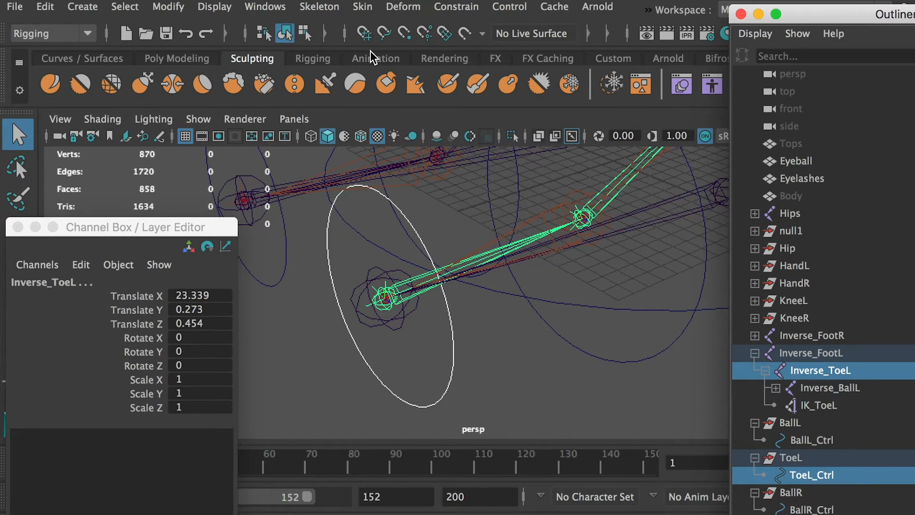
Orient-constrain the Inverse_ToeL joint to ToeL_Ctrl and clear the selection.
{"action": "left_click", "coordinate": [457, 7]}
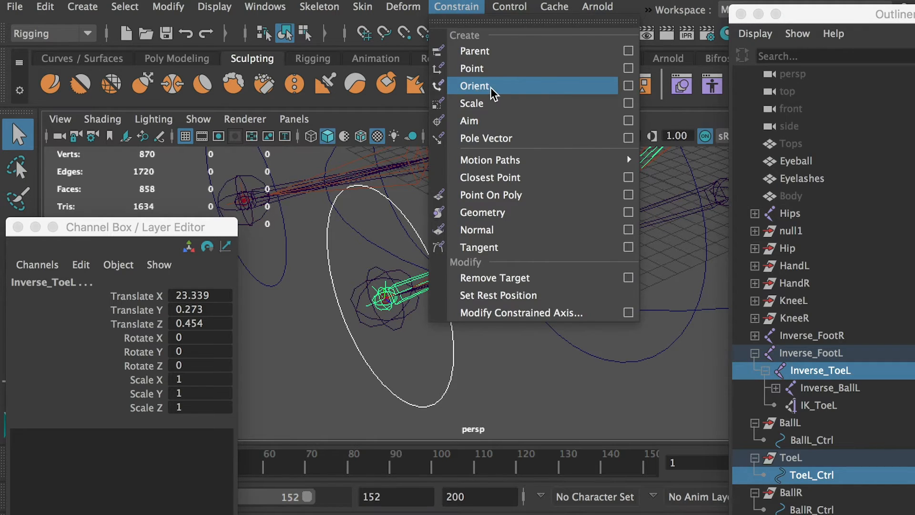
{"action": "left_click", "coordinate": [491, 91]}
{"action": "left_click", "coordinate": [491, 363]}
{"action": "left_click_drag", "start_coordinate": [498, 355], "coordinate": [428, 287], "text": "alt"}
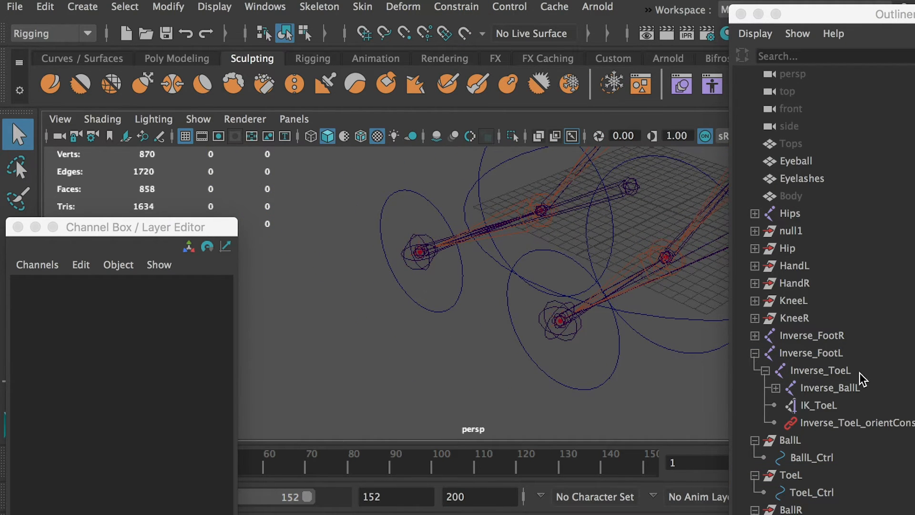
Expand the Inverse_FootR hierarchy and orient-constrain the Inverse_BallR joint to BallR_Ctrl.
{"action": "left_click", "coordinate": [754, 335]}
{"action": "left_click", "coordinate": [765, 354]}
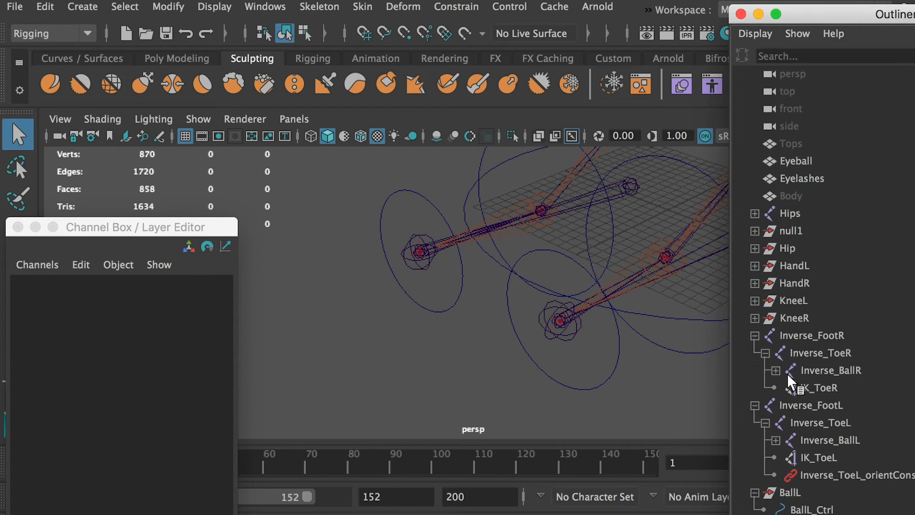
{"action": "left_click", "coordinate": [776, 371]}
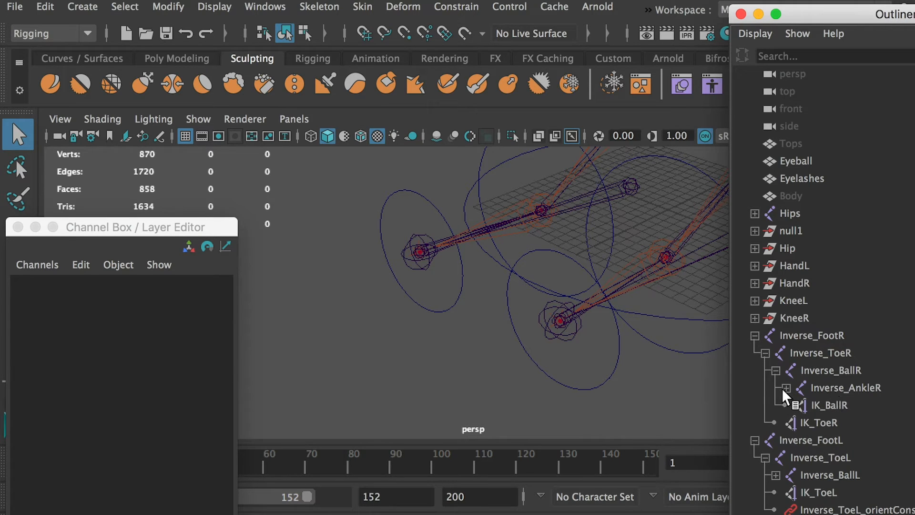
{"action": "left_click_drag", "start_coordinate": [557, 345], "coordinate": [588, 222], "text": "alt"}
{"action": "left_click", "coordinate": [584, 234]}
{"action": "right_click_drag", "start_coordinate": [525, 322], "coordinate": [575, 353], "text": "alt"}
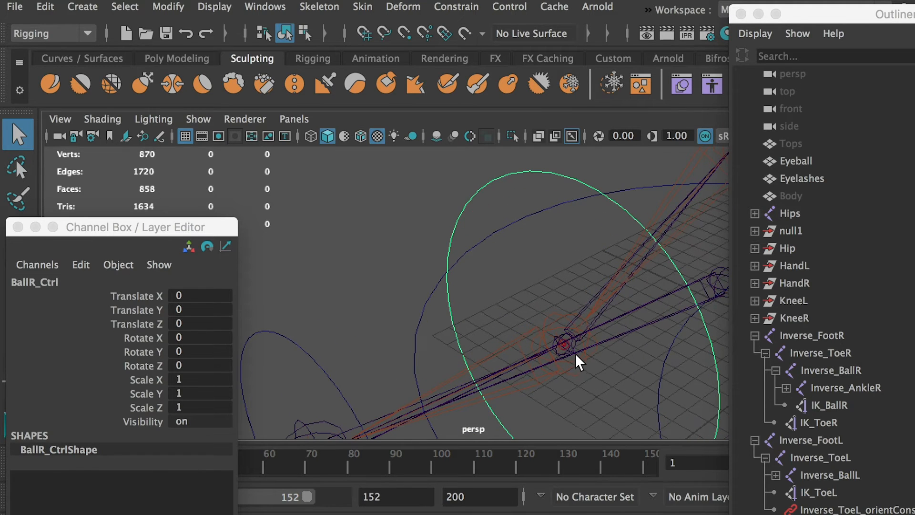
{"action": "left_click", "coordinate": [567, 349]}
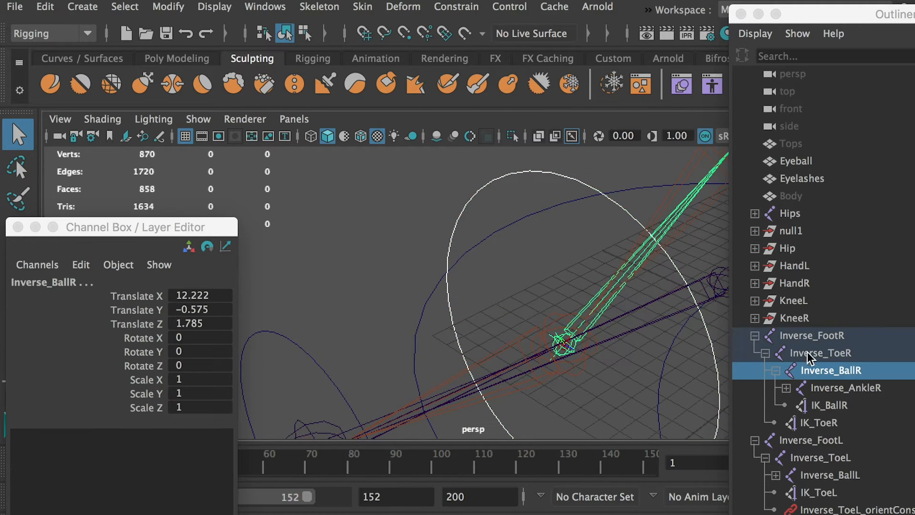
{"action": "scroll", "coordinate": [881, 398], "scroll_direction": "down", "scroll_amount": 3}
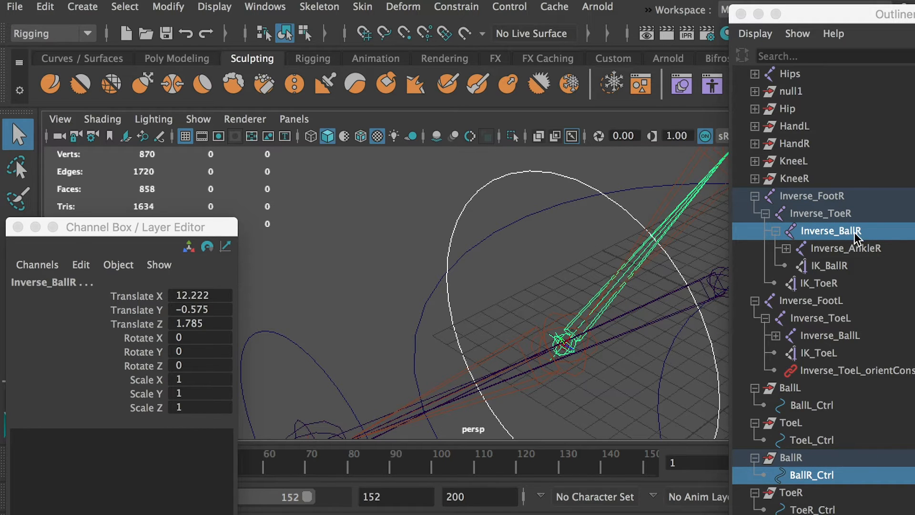
{"action": "scroll", "coordinate": [578, 339], "scroll_direction": "down", "scroll_amount": 5}
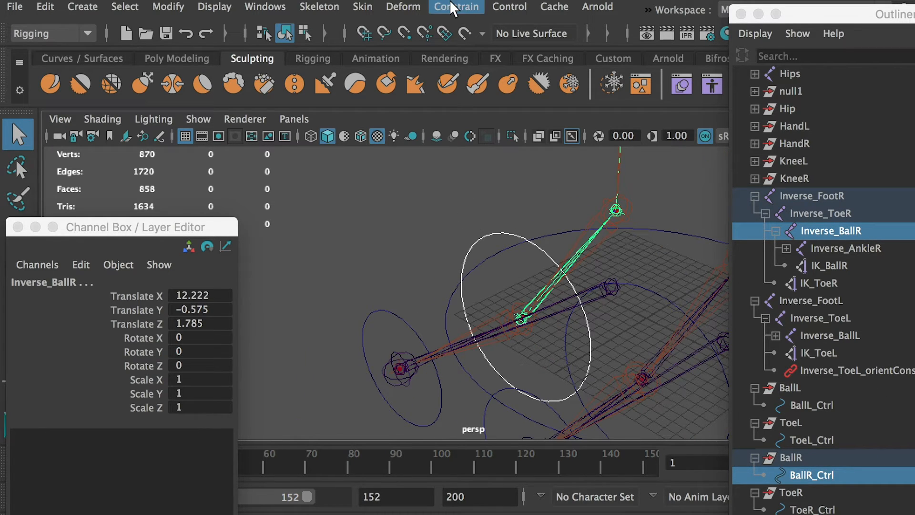
{"action": "left_click", "coordinate": [450, 5]}
{"action": "left_click", "coordinate": [502, 84]}
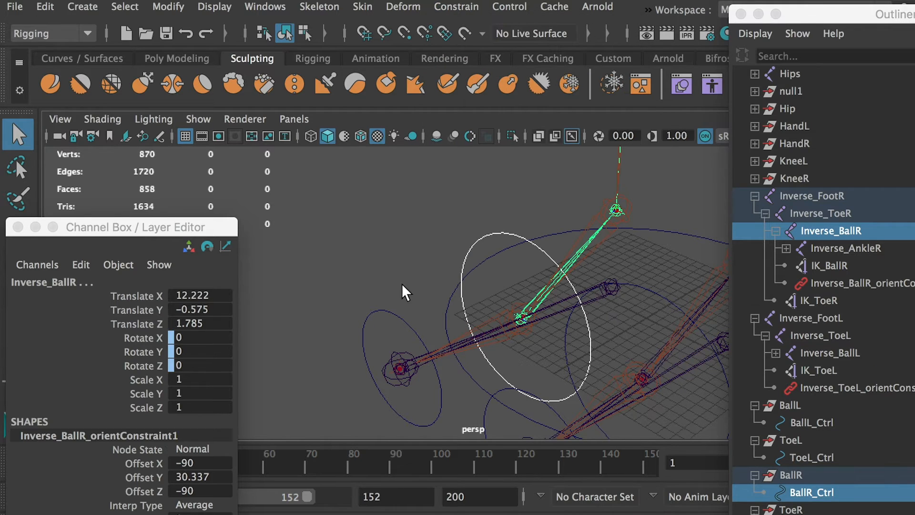
Orient-constrain the Inverse_ToeR joint of the right reverse foot chain to ToeR_Ctrl.
{"action": "left_click_drag", "start_coordinate": [340, 340], "coordinate": [340, 339]}
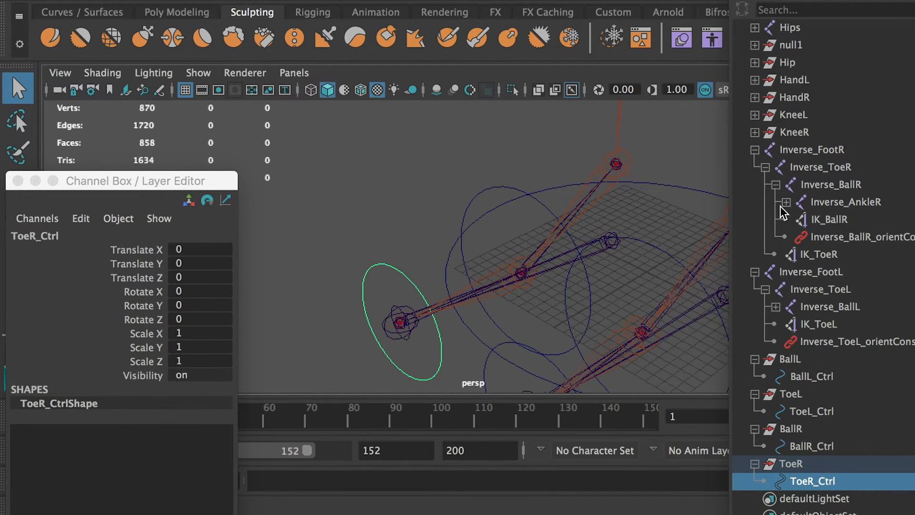
{"action": "scroll", "coordinate": [427, 329], "scroll_direction": "up", "scroll_amount": 5}
{"action": "left_click", "coordinate": [449, 337], "text": "shift"}
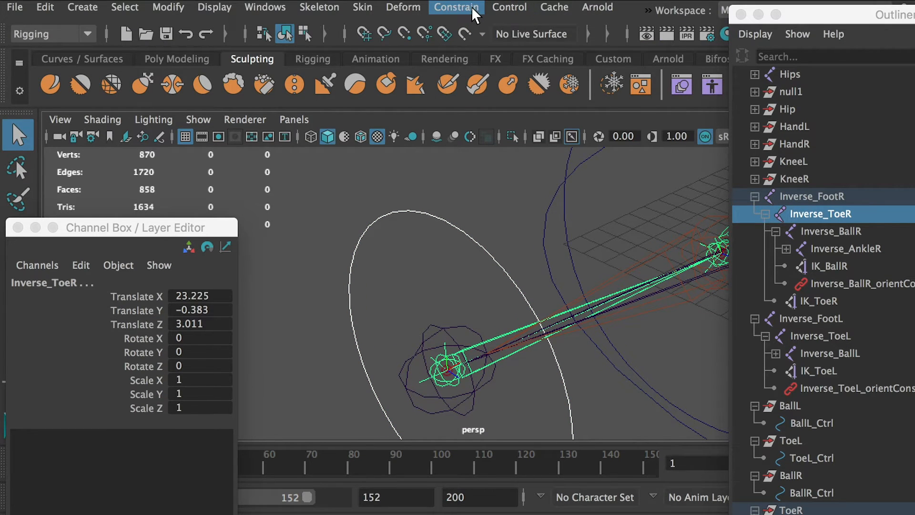
{"action": "left_click", "coordinate": [456, 7]}
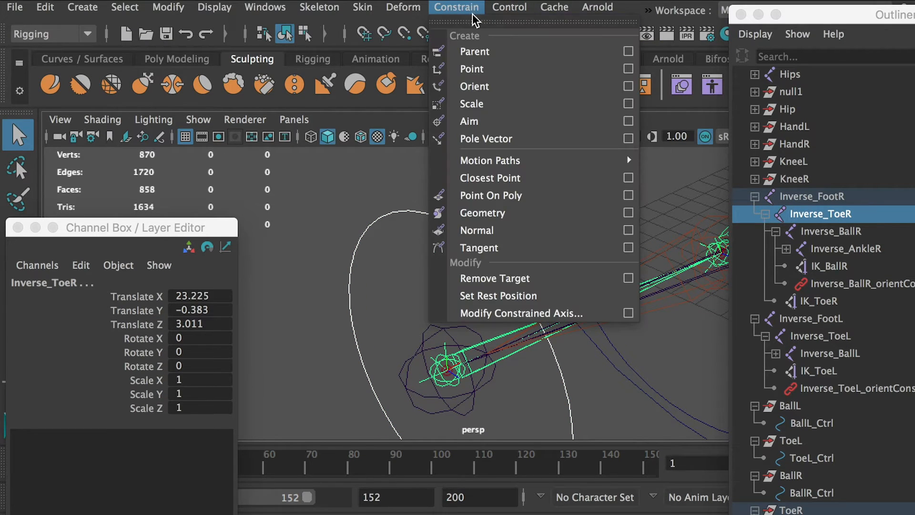
{"action": "left_click", "coordinate": [475, 86]}
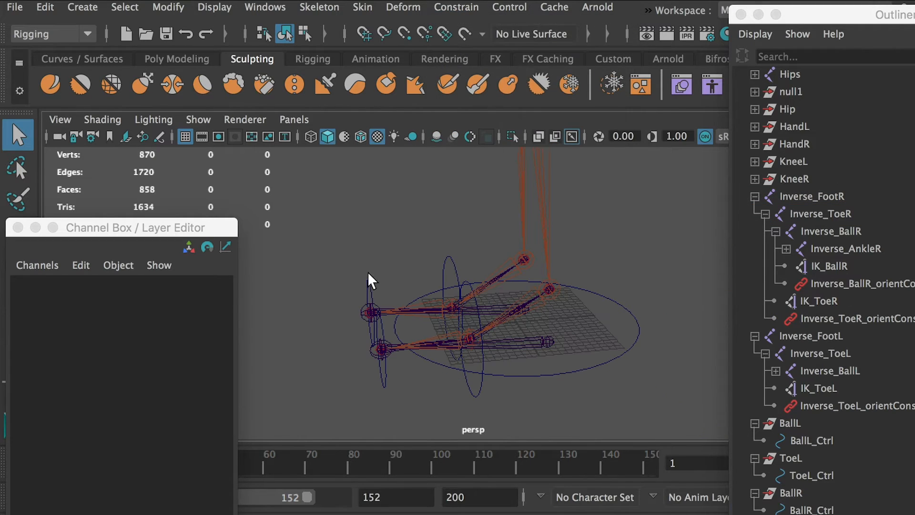
Test-rotate ToeR_Ctrl and BallR_Ctrl to check how the right foot joints follow, undoing each rotation.
{"action": "left_click", "coordinate": [370, 281]}
{"action": "key", "text": "e"}
{"action": "left_click_drag", "start_coordinate": [343, 242], "coordinate": [262, 253]}
{"action": "key", "text": "super+z"}
{"action": "left_click", "coordinate": [428, 191]}
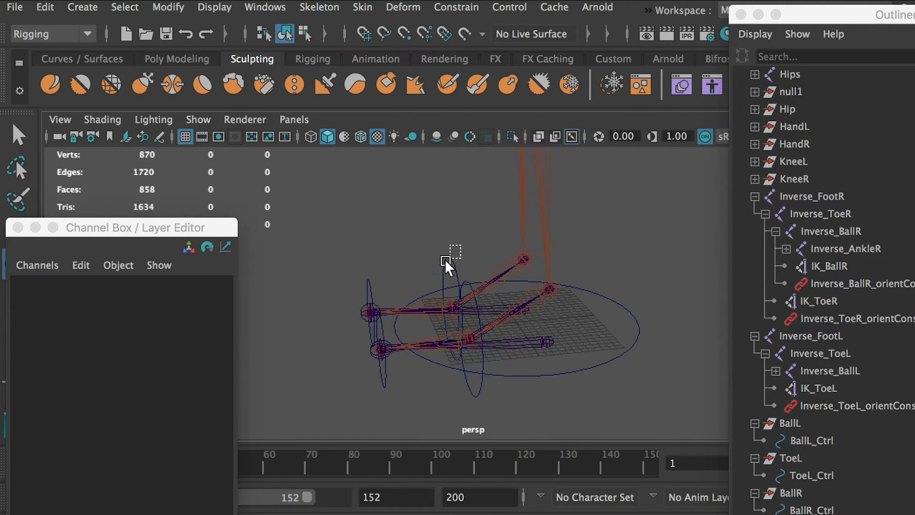
{"action": "left_click", "coordinate": [446, 262]}
{"action": "left_click_drag", "start_coordinate": [419, 244], "coordinate": [555, 308]}
{"action": "key", "text": "super+z"}
Duplicate the null1 controller group and move the copy onto the left reverse foot's rear joint at X 6.3, Y -0.689, Z -2.931.
{"action": "left_click", "coordinate": [336, 223]}
{"action": "scroll", "coordinate": [806, 109], "scroll_direction": "down", "scroll_amount": 1}
{"action": "left_click", "coordinate": [791, 76]}
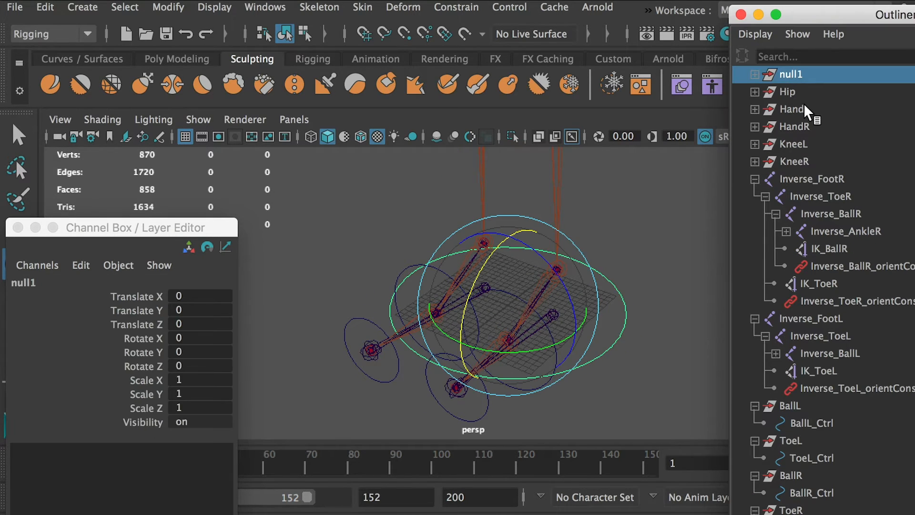
{"action": "key", "text": "super+d"}
{"action": "scroll", "coordinate": [827, 442], "scroll_direction": "down", "scroll_amount": 2}
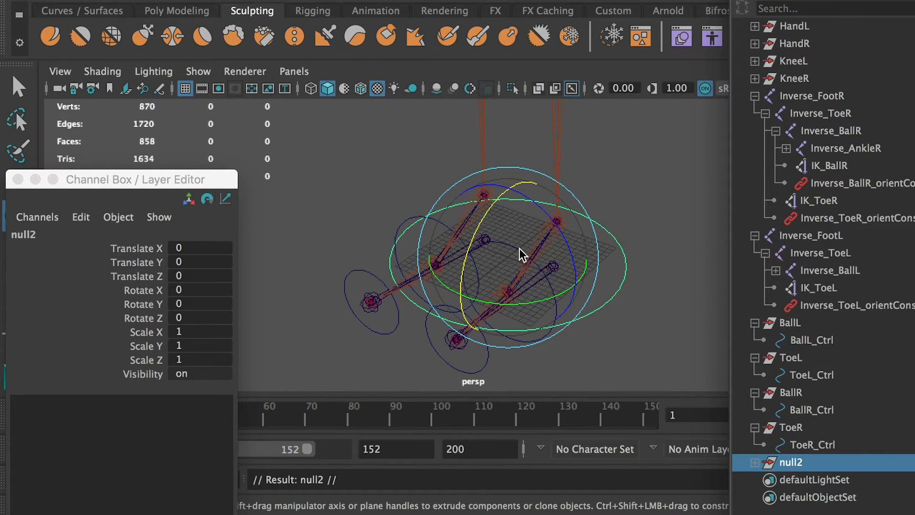
{"action": "left_click_drag", "start_coordinate": [617, 280], "coordinate": [485, 320], "text": "alt"}
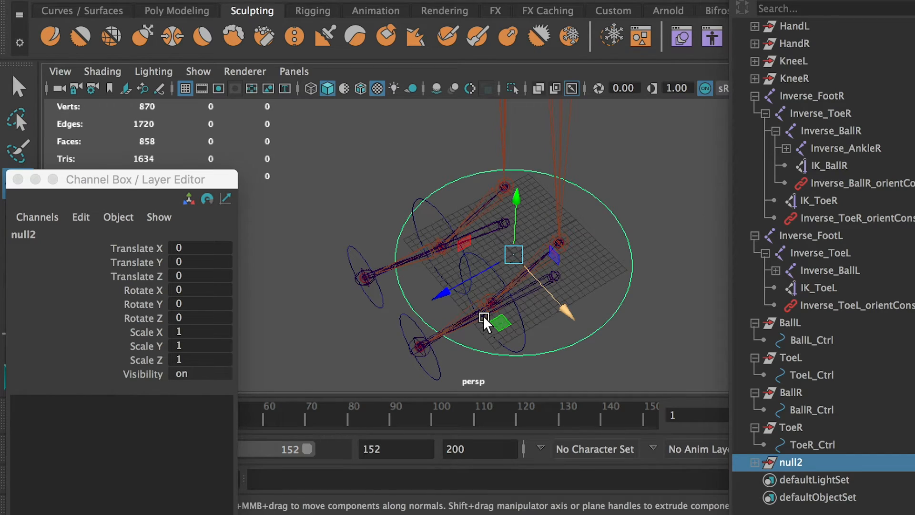
{"action": "left_click_drag", "start_coordinate": [521, 261], "coordinate": [658, 305]}
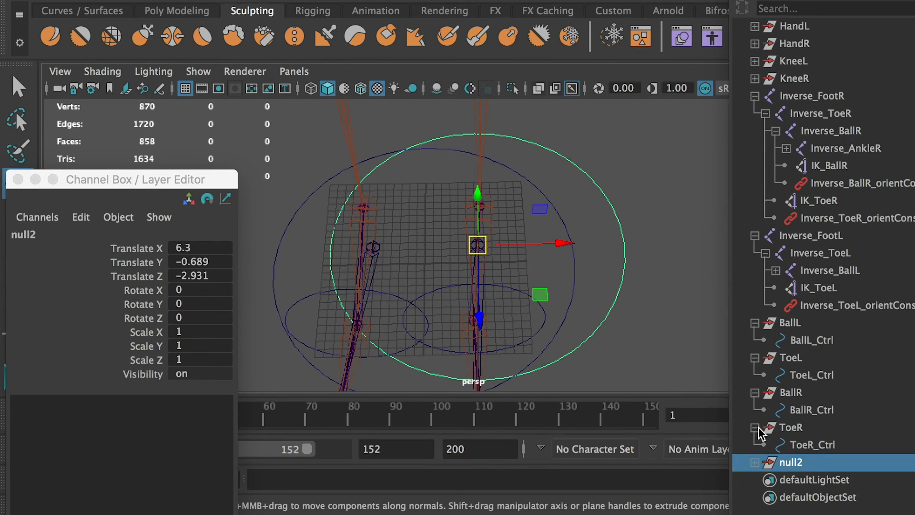
Rename the duplicated group AnkleL and its child circle AnkleL_Ctrl.
{"action": "left_click", "coordinate": [755, 462]}
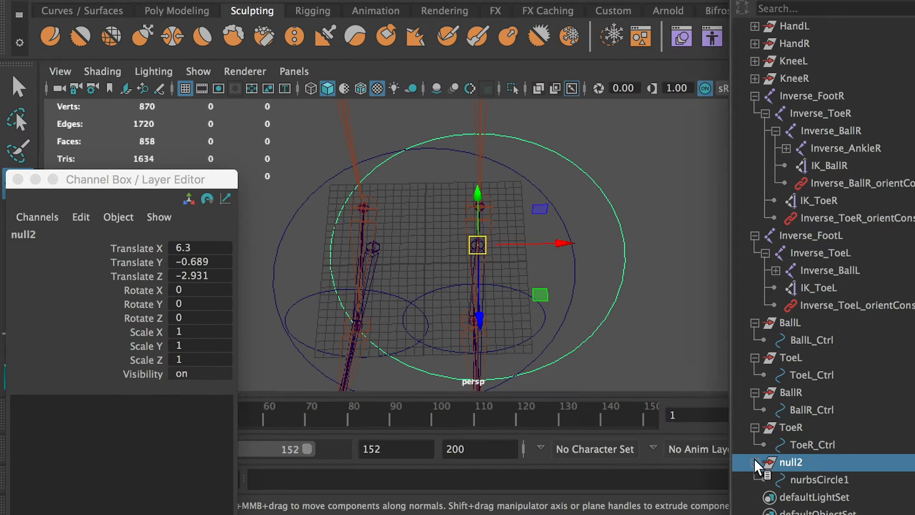
{"action": "double_click", "coordinate": [795, 465]}
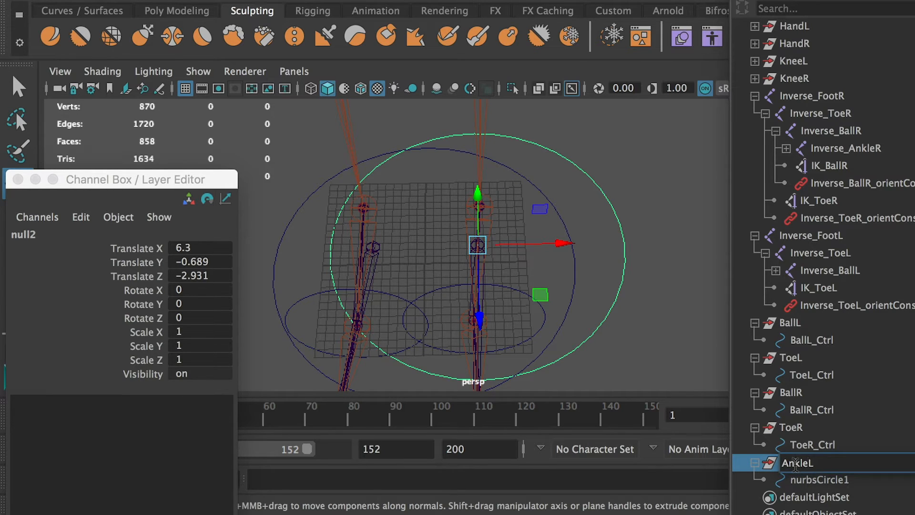
{"action": "left_click", "coordinate": [819, 480]}
{"action": "double_click", "coordinate": [818, 479]}
{"action": "type", "text": "AnkleL_Ctrl"}
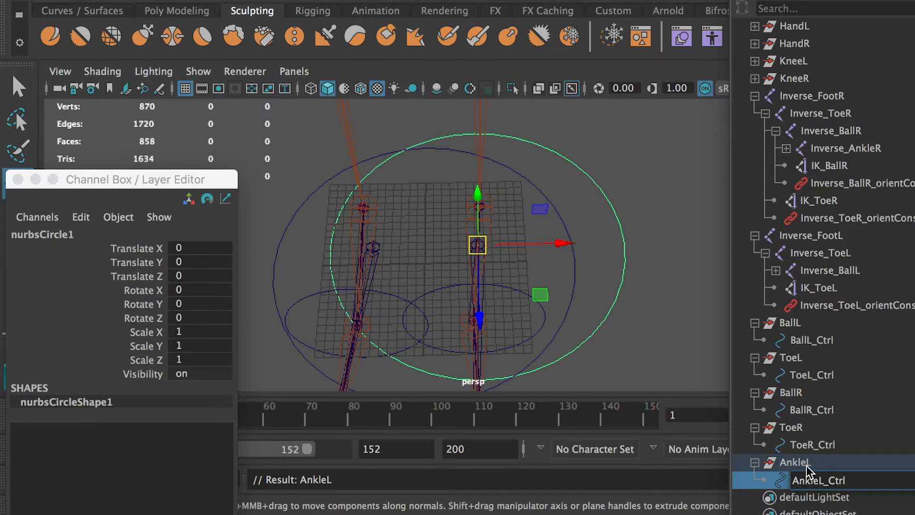
{"action": "key", "text": "Return"}
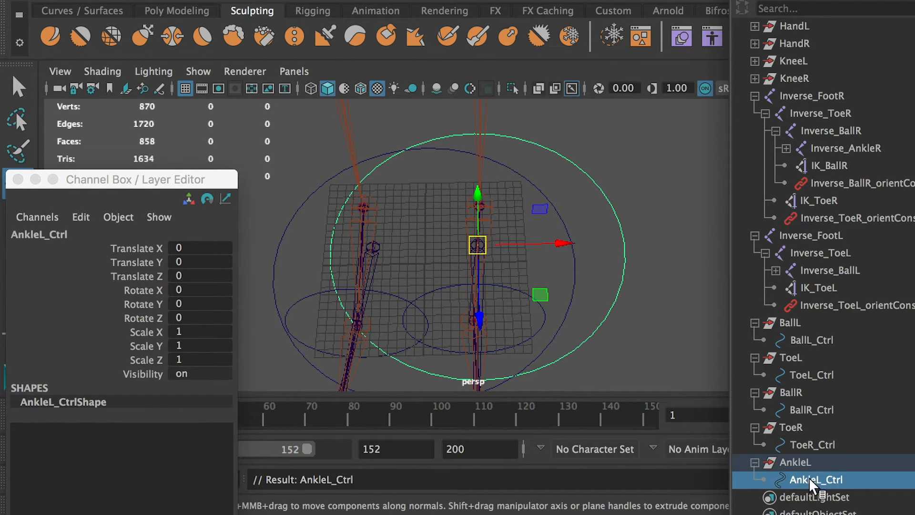
{"action": "left_click_drag", "start_coordinate": [634, 227], "coordinate": [606, 233], "text": "alt"}
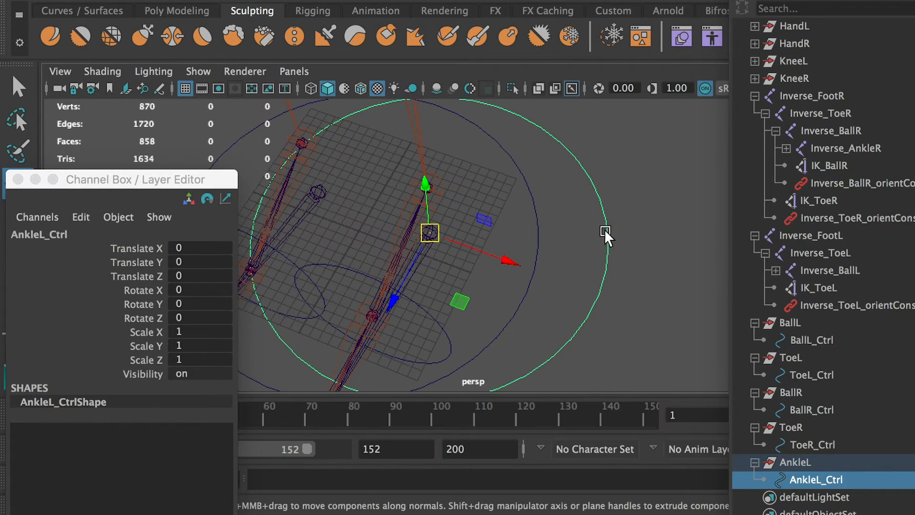
{"action": "right_click_drag", "start_coordinate": [612, 233], "coordinate": [483, 230]}
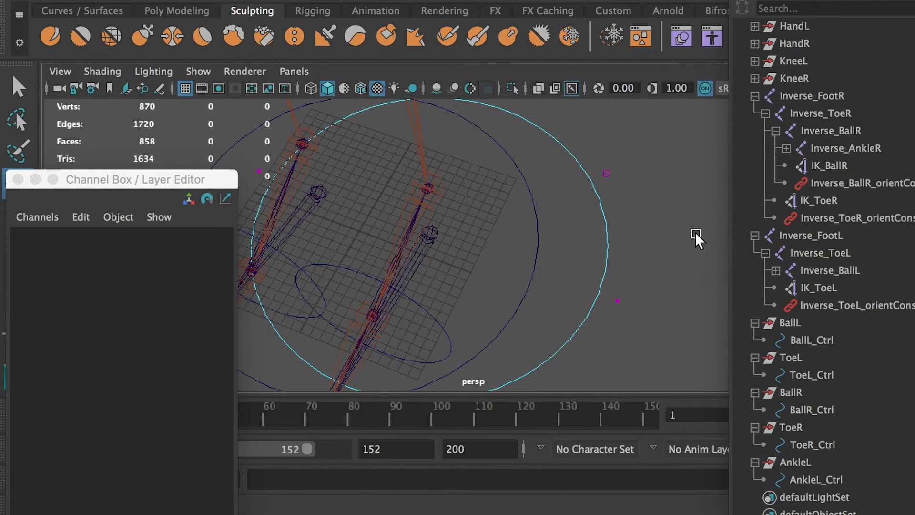
{"action": "left_click_drag", "start_coordinate": [694, 237], "coordinate": [521, 221], "text": "alt"}
{"action": "left_click_drag", "start_coordinate": [622, 165], "coordinate": [280, 358]}
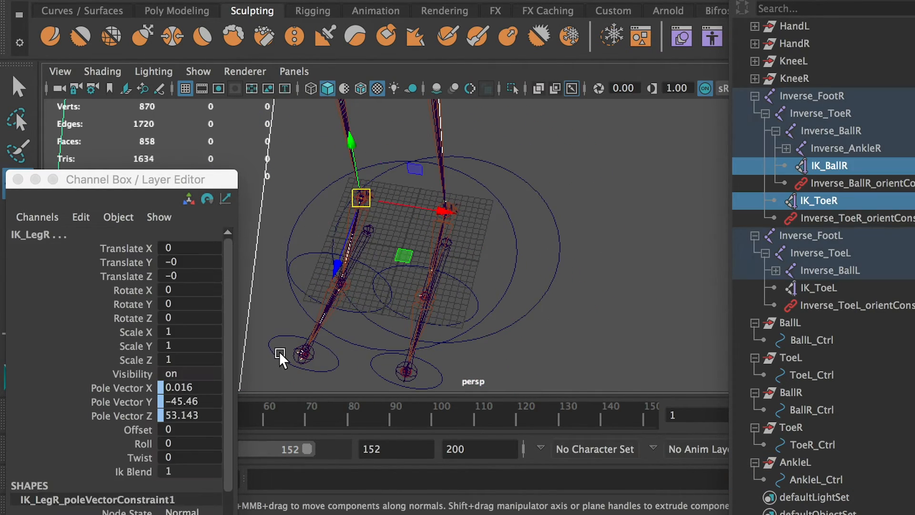
{"action": "left_click_drag", "start_coordinate": [513, 301], "coordinate": [582, 207], "text": "alt"}
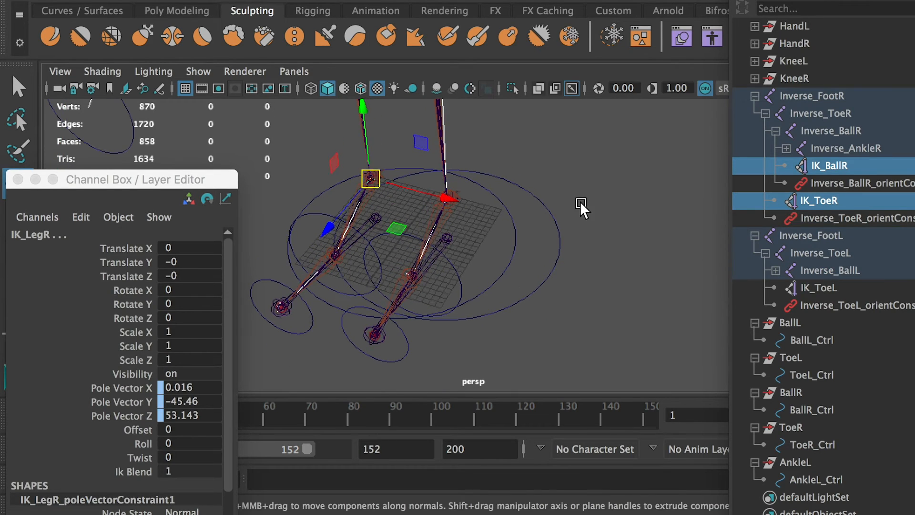
{"action": "left_click", "coordinate": [582, 207]}
Hide joints and IK handles in the perspective viewport.
{"action": "left_click", "coordinate": [200, 71]}
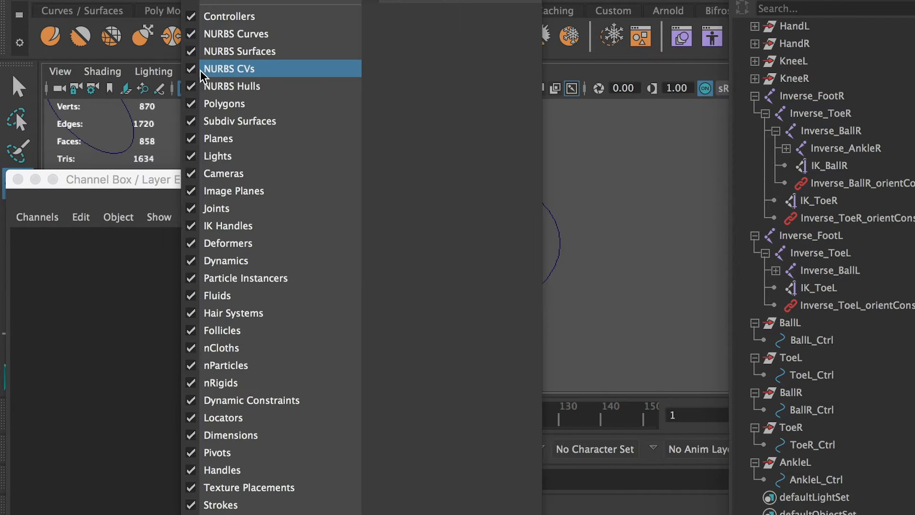
{"action": "left_click", "coordinate": [235, 210]}
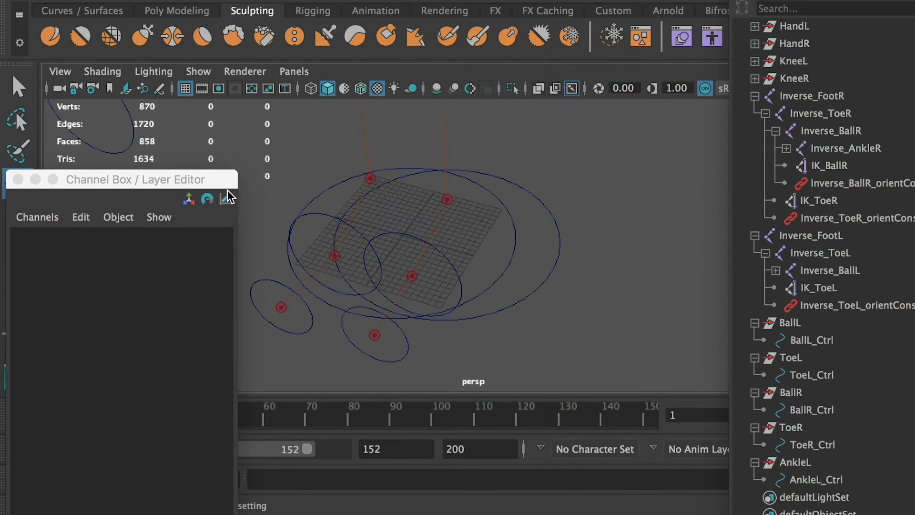
{"action": "left_click", "coordinate": [199, 72]}
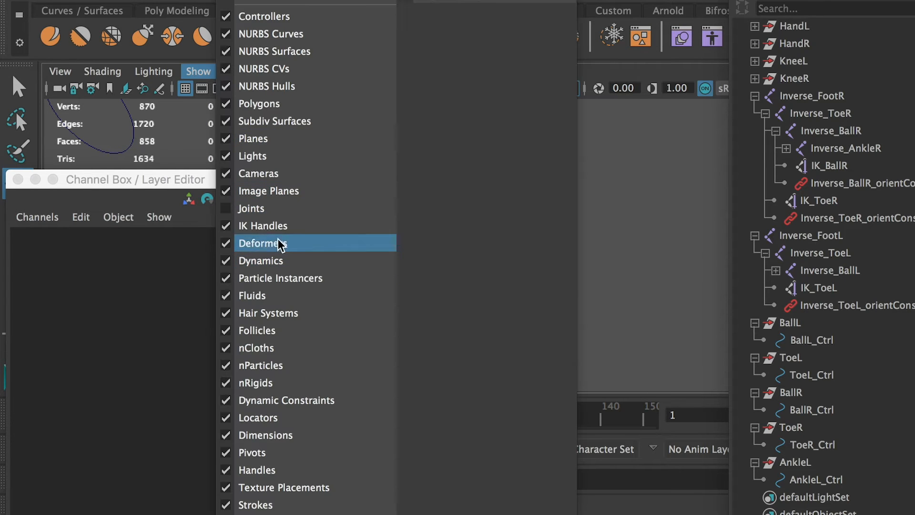
{"action": "left_click", "coordinate": [270, 229]}
Select all control vertices of AnkleL_Ctrl and scale them inward along X into a narrow oval.
{"action": "left_click_drag", "start_coordinate": [378, 239], "coordinate": [548, 247], "text": "alt"}
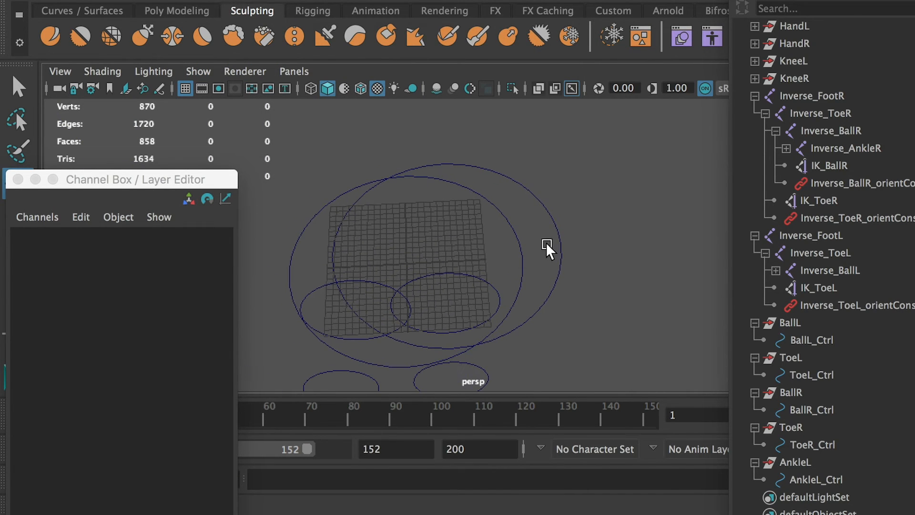
{"action": "left_click", "coordinate": [561, 238]}
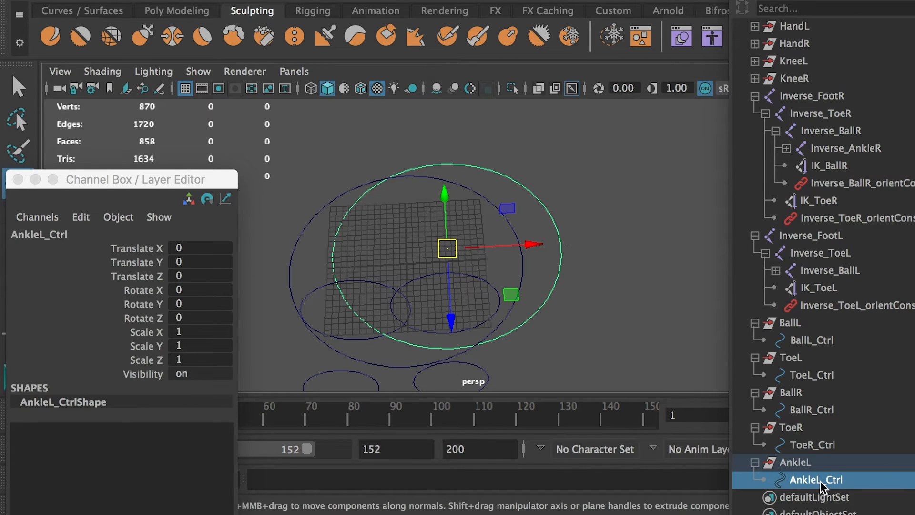
{"action": "right_click_drag", "start_coordinate": [558, 220], "coordinate": [491, 216]}
{"action": "left_click_drag", "start_coordinate": [279, 113], "coordinate": [588, 346]}
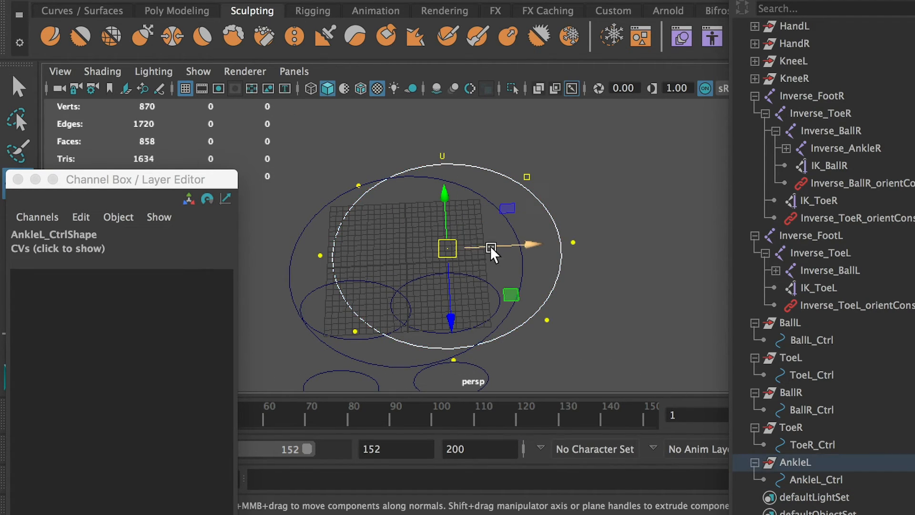
{"action": "key", "text": "r"}
{"action": "left_click_drag", "start_coordinate": [527, 245], "coordinate": [492, 253]}
{"action": "key", "text": "w"}
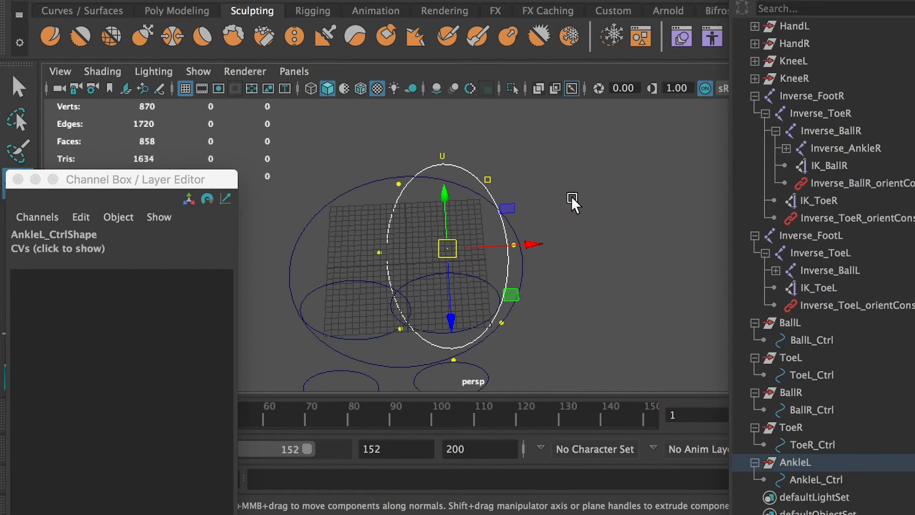
Scale AnkleL_Ctrl's middle control vertices inward along X to form a waist, and scale the four corner vertices outward.
{"action": "left_click_drag", "start_coordinate": [361, 248], "coordinate": [553, 260]}
{"action": "left_click_drag", "start_coordinate": [353, 232], "coordinate": [461, 245]}
{"action": "key", "text": "r"}
{"action": "left_click_drag", "start_coordinate": [377, 183], "coordinate": [551, 213]}
{"action": "left_click_drag", "start_coordinate": [366, 315], "coordinate": [581, 335]}
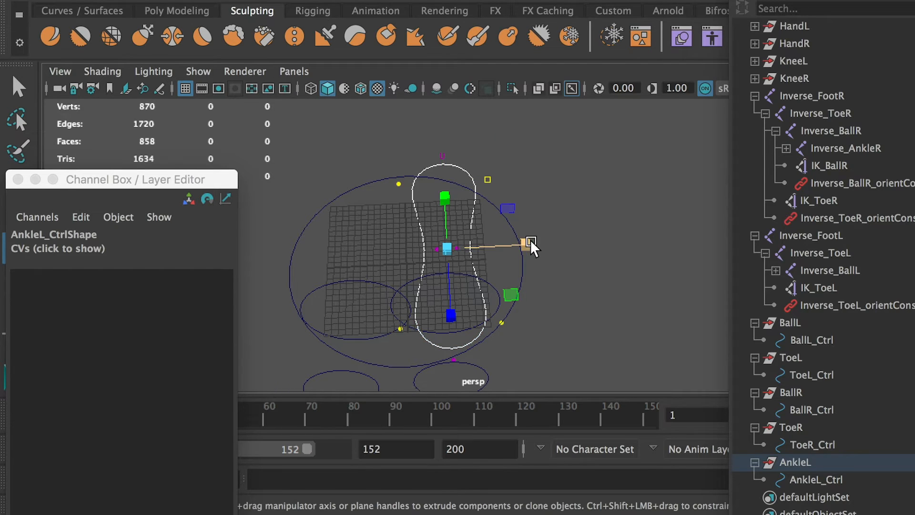
{"action": "left_click_drag", "start_coordinate": [527, 245], "coordinate": [561, 252]}
Move AnkleL_Ctrl's control vertices vertically so the four corners curve up above the middle of the outline.
{"action": "left_click_drag", "start_coordinate": [543, 219], "coordinate": [602, 212], "text": "alt"}
{"action": "key", "text": "w"}
{"action": "left_click_drag", "start_coordinate": [448, 162], "coordinate": [436, 123]}
{"action": "left_click_drag", "start_coordinate": [535, 187], "coordinate": [466, 127], "text": "alt"}
{"action": "left_click_drag", "start_coordinate": [486, 167], "coordinate": [578, 311], "text": "alt"}
{"action": "mouse_move", "coordinate": [445, 131]}
{"action": "left_mouse_down"}
{"action": "mouse_move", "coordinate": [441, 140]}
{"action": "mouse_move", "coordinate": [439, 123]}
{"action": "mouse_move", "coordinate": [447, 128]}
{"action": "left_mouse_up"}
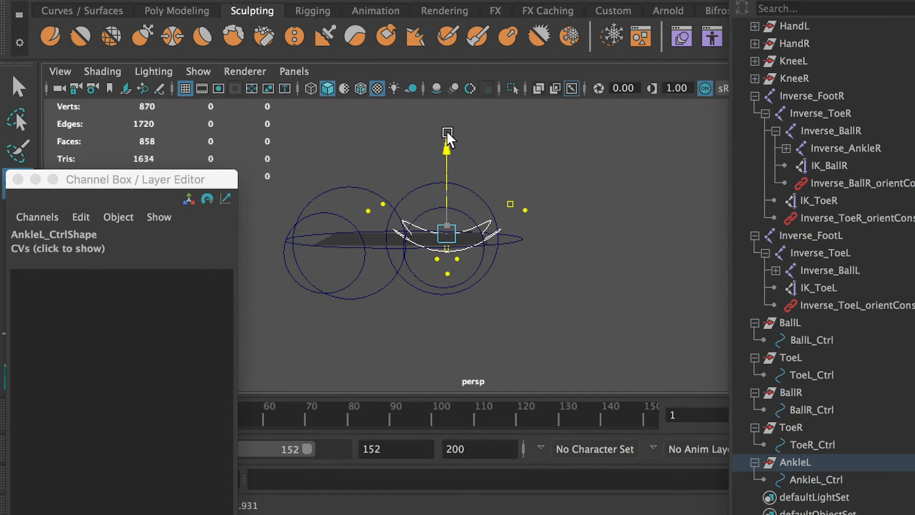
{"action": "left_click_drag", "start_coordinate": [462, 152], "coordinate": [503, 215], "text": "alt"}
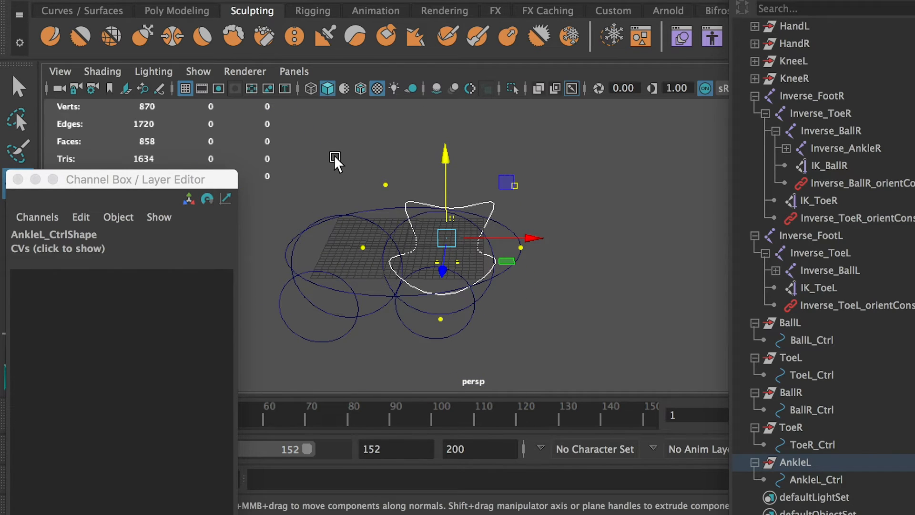
Raise AnkleL_Ctrl's four outer corner control vertices further above the middle of the outline, and return to object selection.
{"action": "left_click_drag", "start_coordinate": [352, 242], "coordinate": [374, 268], "text": "shift"}
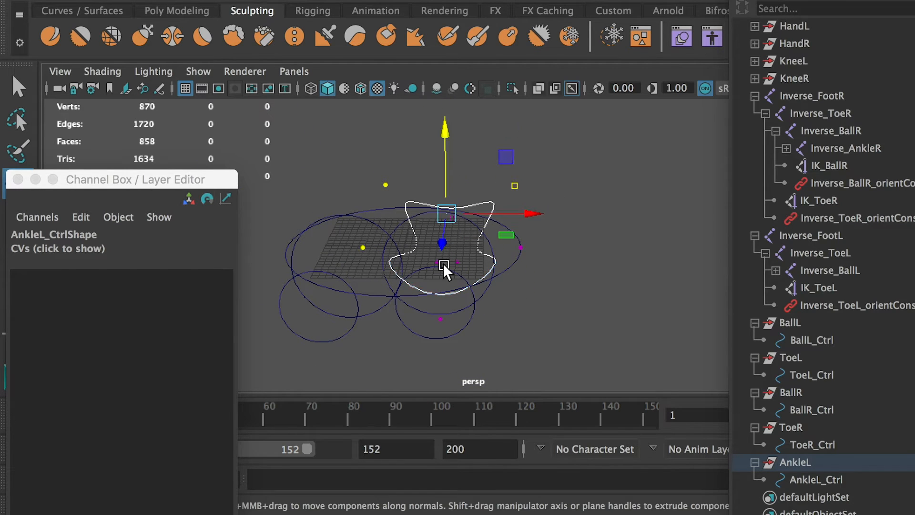
{"action": "left_click_drag", "start_coordinate": [446, 133], "coordinate": [442, 87]}
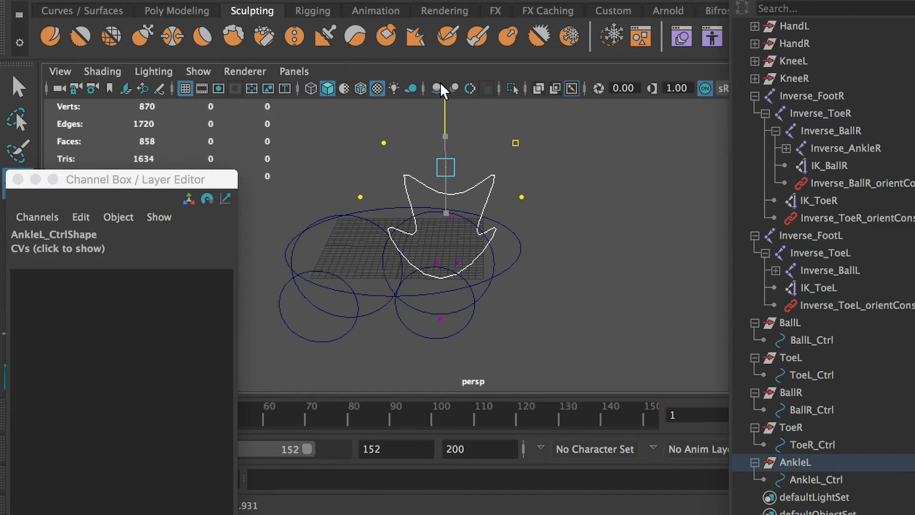
{"action": "left_click_drag", "start_coordinate": [485, 132], "coordinate": [490, 107], "text": "alt"}
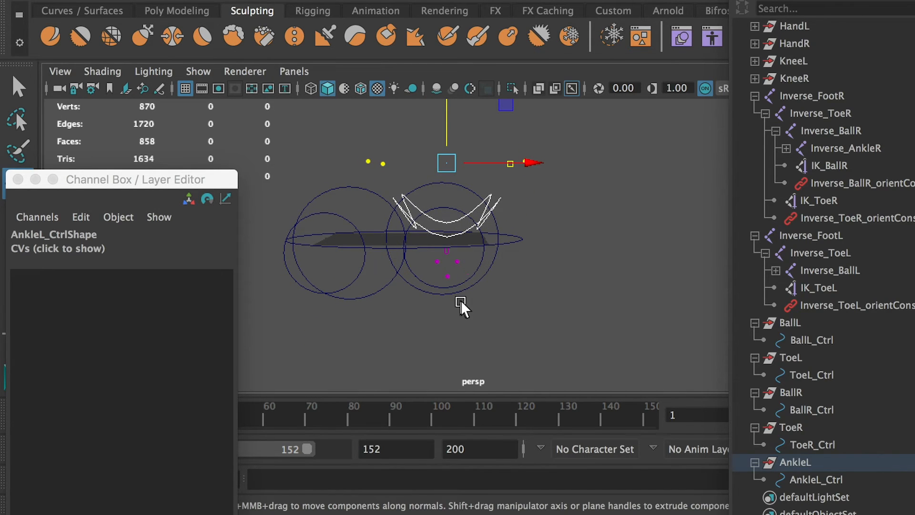
{"action": "left_click_drag", "start_coordinate": [446, 158], "coordinate": [491, 187]}
{"action": "right_click_drag", "start_coordinate": [462, 169], "coordinate": [512, 153]}
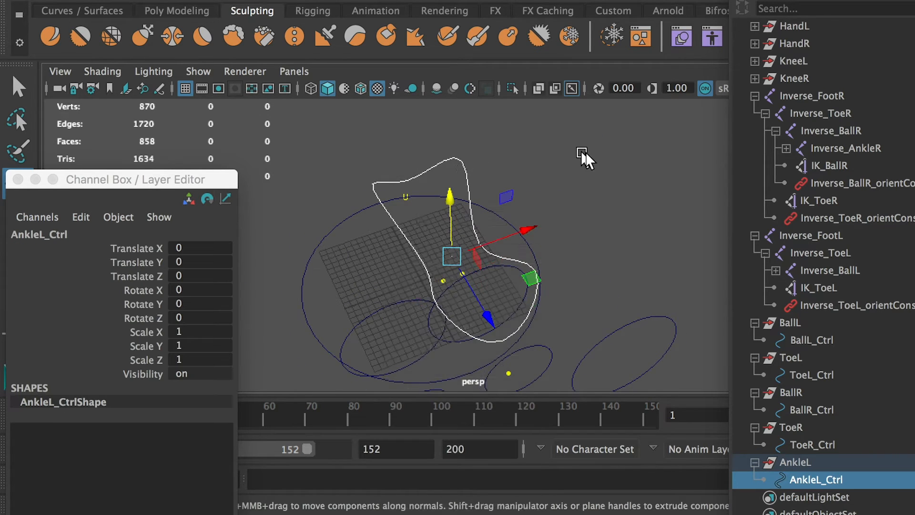
{"action": "mouse_move", "coordinate": [582, 154]}
{"action": "left_mouse_down", "text": "alt"}
{"action": "mouse_move", "coordinate": [544, 137]}
{"action": "mouse_move", "coordinate": [568, 139]}
{"action": "mouse_move", "coordinate": [591, 160]}
{"action": "left_mouse_up", "text": "alt"}
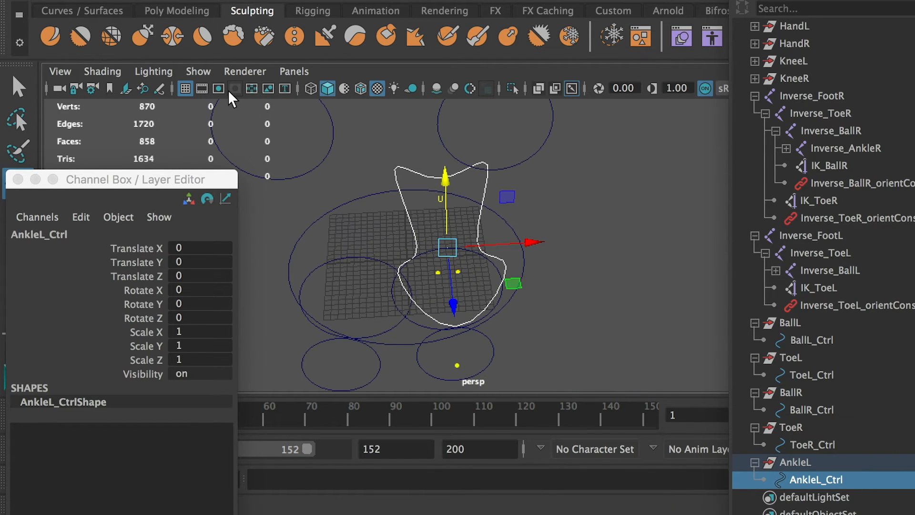
Unhide the Body mesh and view the feet together with AnkleL_Ctrl.
{"action": "scroll", "coordinate": [789, 76], "scroll_direction": "up", "scroll_amount": 4}
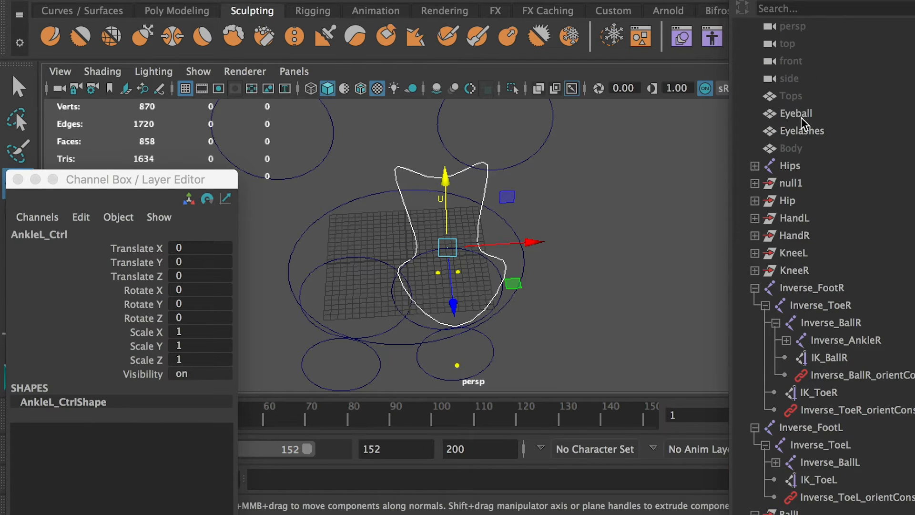
{"action": "left_click", "coordinate": [799, 149]}
{"action": "key", "text": "shift+h"}
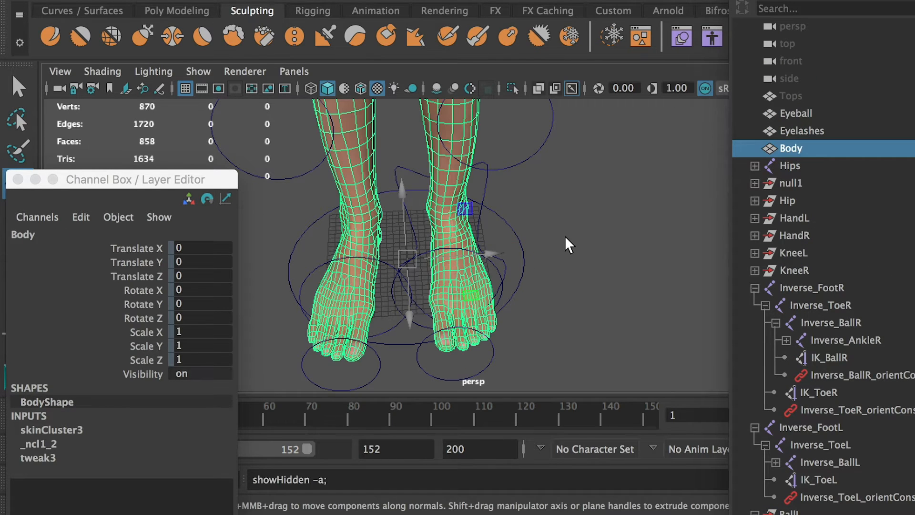
{"action": "left_click", "coordinate": [580, 228]}
{"action": "left_click_drag", "start_coordinate": [582, 232], "coordinate": [458, 252], "text": "alt"}
{"action": "left_click", "coordinate": [542, 198]}
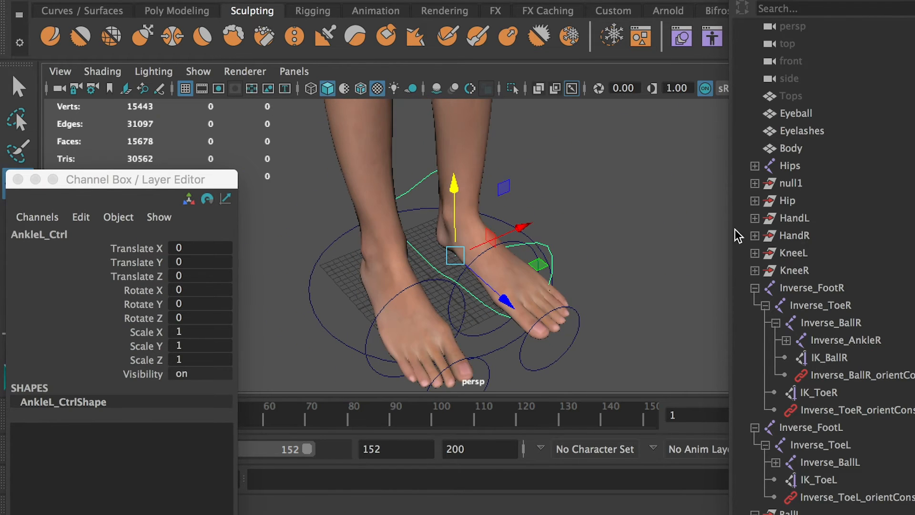
Show joints and IK handles in the perspective viewport again.
{"action": "left_click", "coordinate": [198, 71]}
{"action": "left_click", "coordinate": [253, 205]}
{"action": "left_click", "coordinate": [197, 71]}
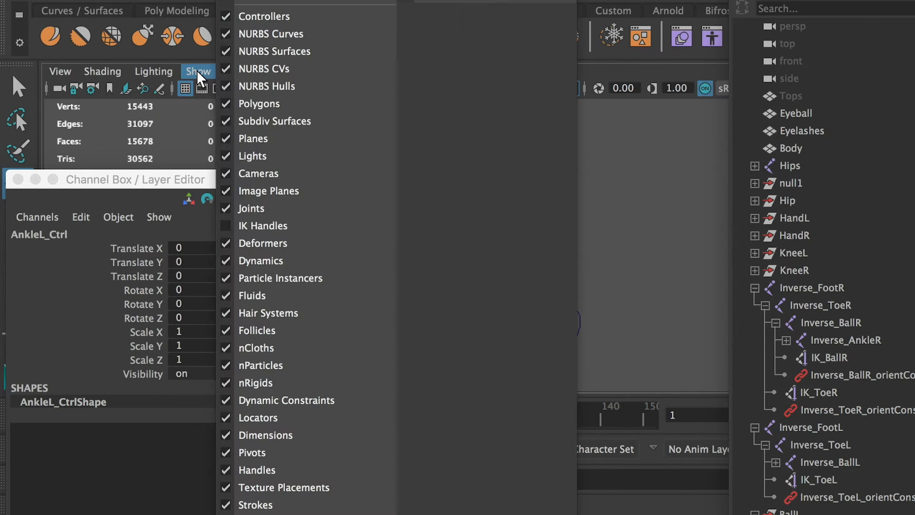
{"action": "left_click", "coordinate": [252, 224]}
{"action": "left_click_drag", "start_coordinate": [571, 234], "coordinate": [577, 209], "text": "alt"}
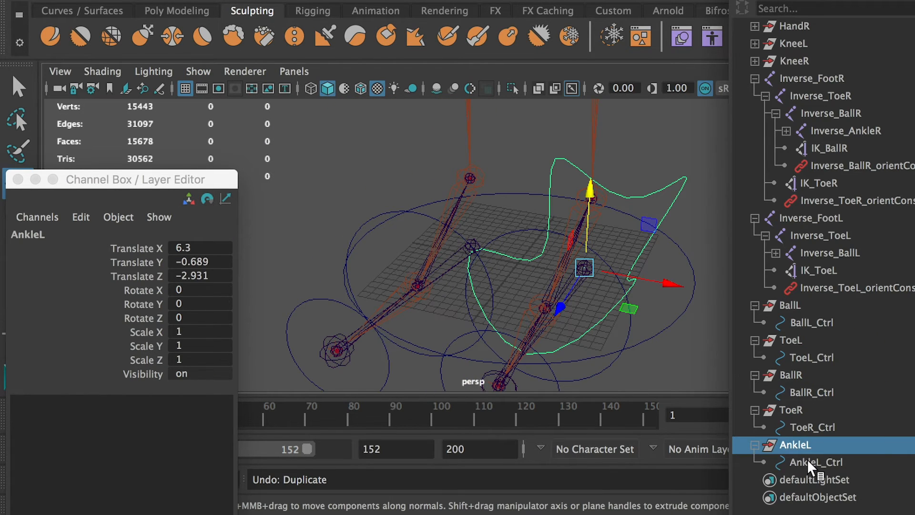
Duplicate the AnkleL group and set the copy's Translate X to -6.3 for the opposite foot.
{"action": "left_click", "coordinate": [810, 462]}
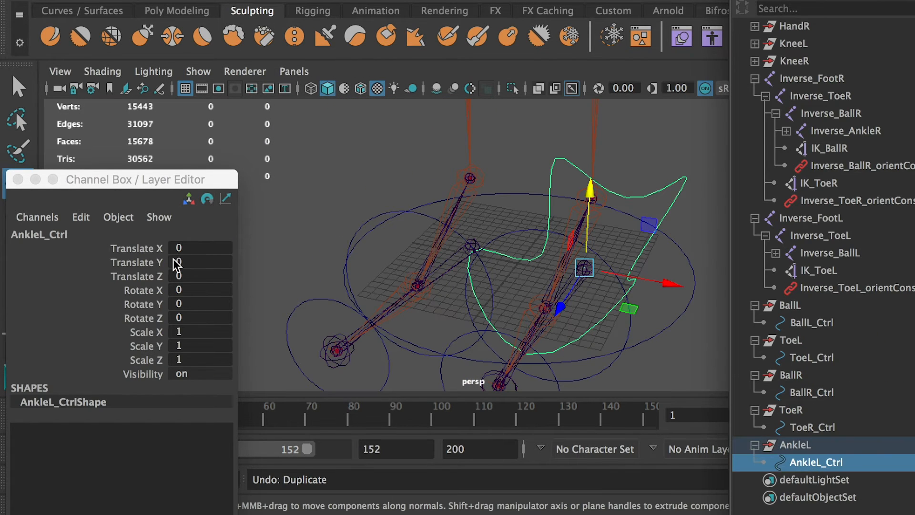
{"action": "left_click", "coordinate": [787, 445]}
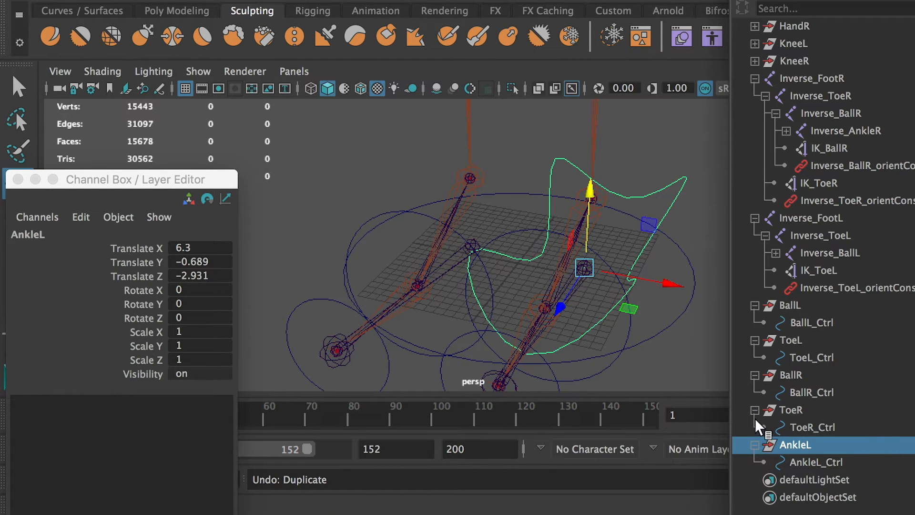
{"action": "key", "text": "ctrl+d"}
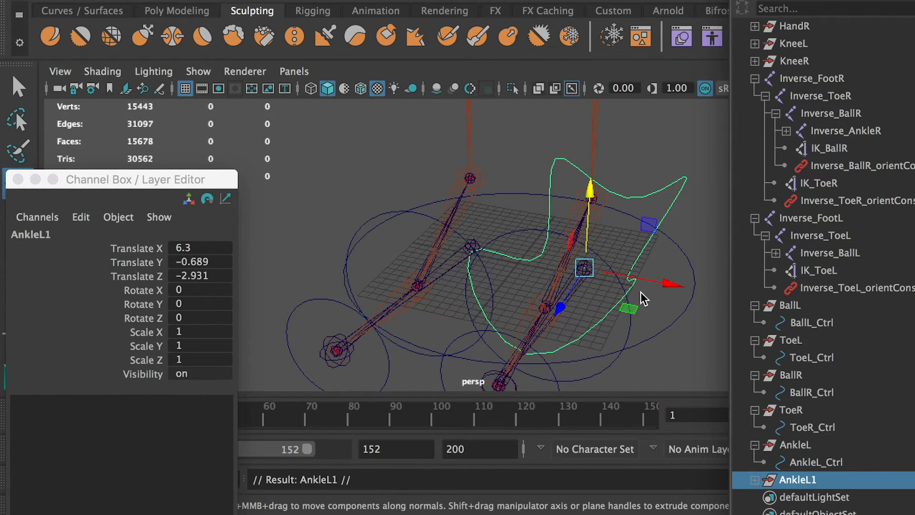
{"action": "mouse_move", "coordinate": [547, 281]}
{"action": "left_mouse_down", "text": "alt"}
{"action": "mouse_move", "coordinate": [495, 290]}
{"action": "mouse_move", "coordinate": [552, 280]}
{"action": "left_mouse_up", "text": "alt"}
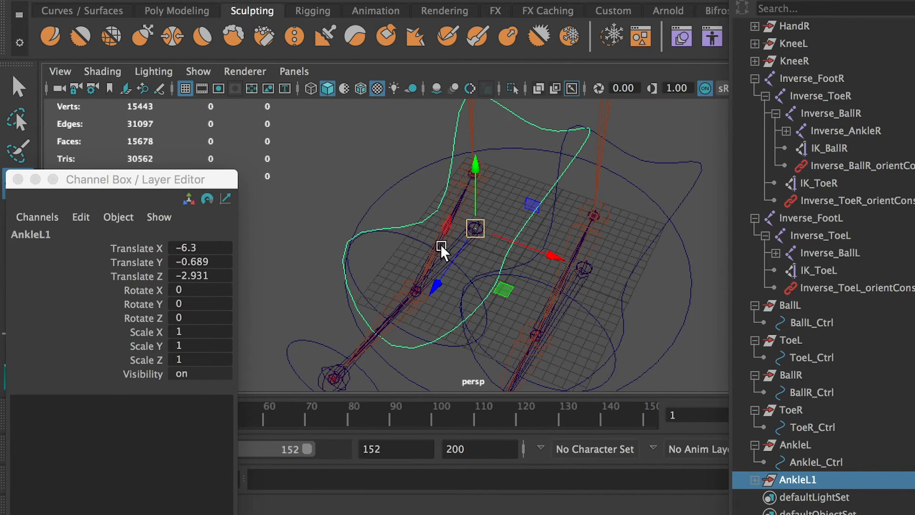
{"action": "left_click_drag", "start_coordinate": [441, 250], "coordinate": [482, 211], "text": "alt"}
Rename the duplicated group as AnkleR and its child curve as AnkleR_Ctrl.
{"action": "key", "text": "Return"}
{"action": "key", "text": "Right"}
{"action": "key", "text": "BackSpace"}
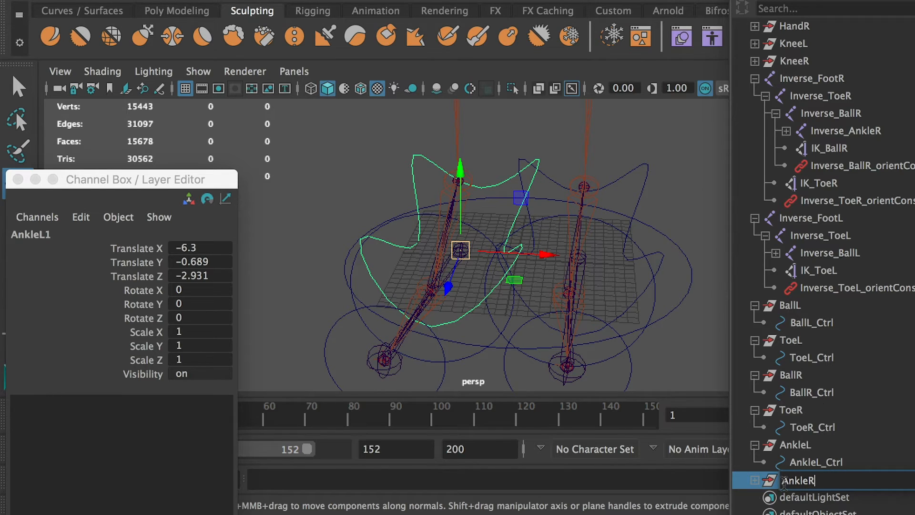
{"action": "left_click", "coordinate": [754, 480]}
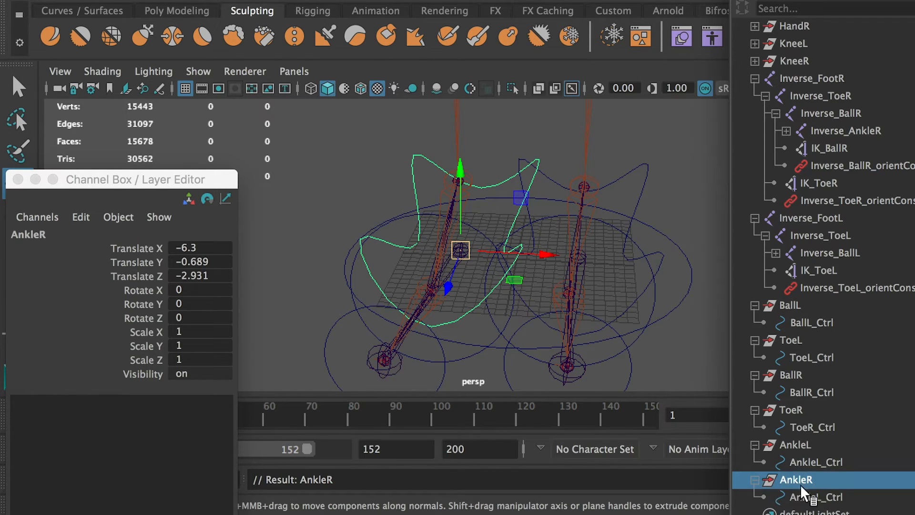
{"action": "left_click", "coordinate": [814, 493]}
{"action": "double_click", "coordinate": [815, 495]}
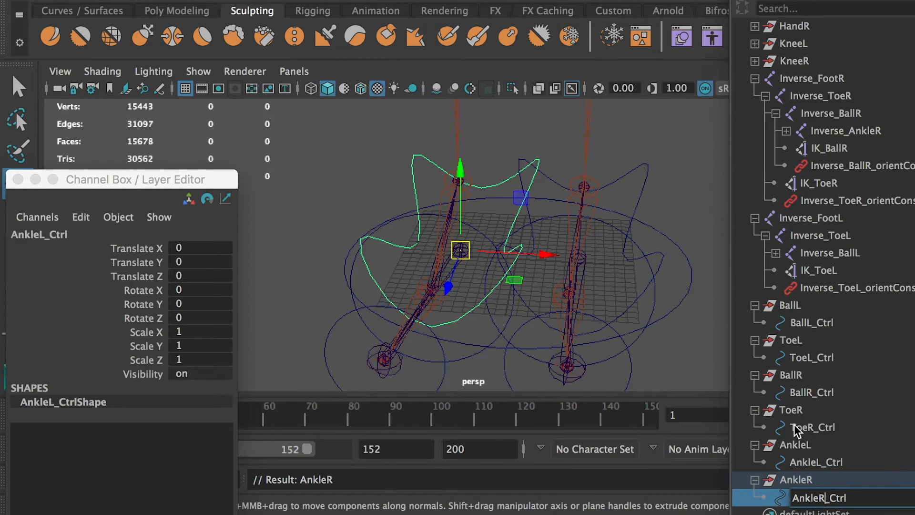
Examine the AnkleL and AnkleR groups and their controllers against the foot joints.
{"action": "left_click", "coordinate": [797, 446]}
{"action": "left_click", "coordinate": [812, 463]}
{"action": "left_click_drag", "start_coordinate": [627, 216], "coordinate": [539, 191], "text": "alt"}
{"action": "left_click", "coordinate": [827, 497]}
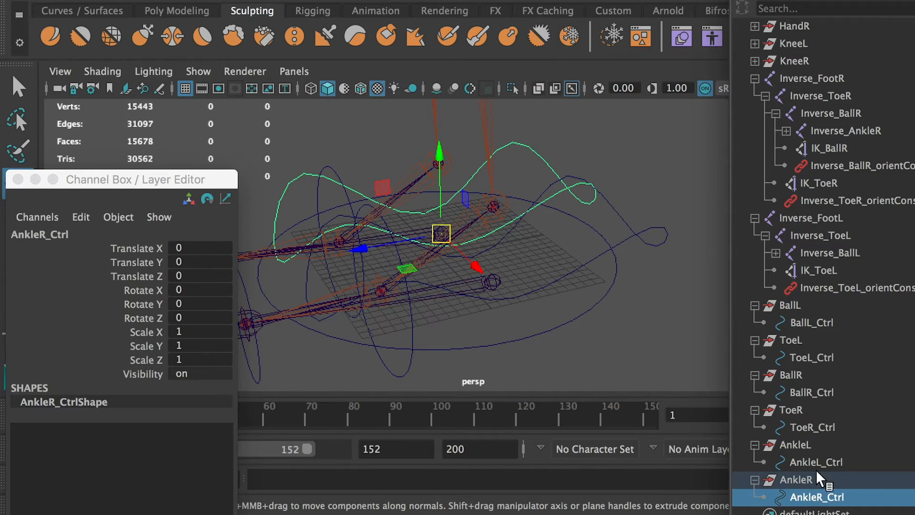
{"action": "left_click", "coordinate": [813, 462]}
{"action": "left_click", "coordinate": [806, 479]}
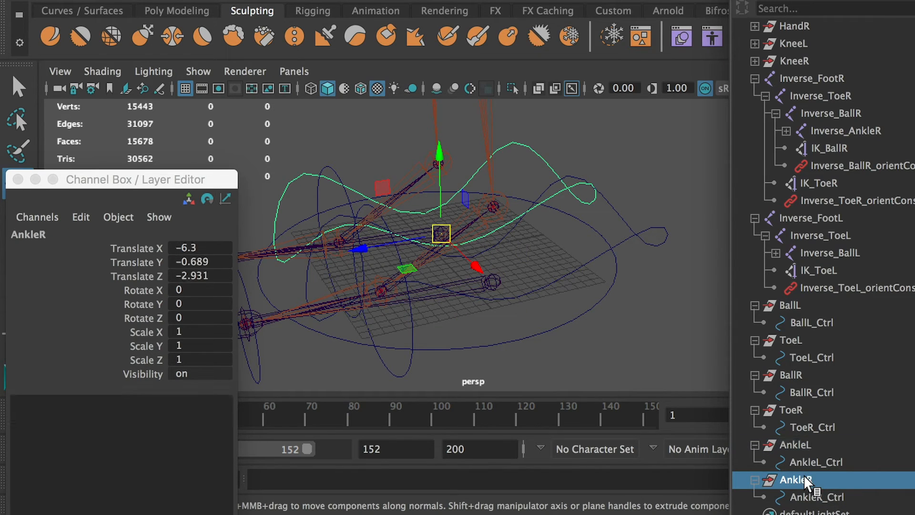
{"action": "left_click", "coordinate": [796, 444]}
{"action": "left_click", "coordinate": [507, 344]}
{"action": "right_click_drag", "start_coordinate": [464, 247], "coordinate": [534, 339], "text": "alt"}
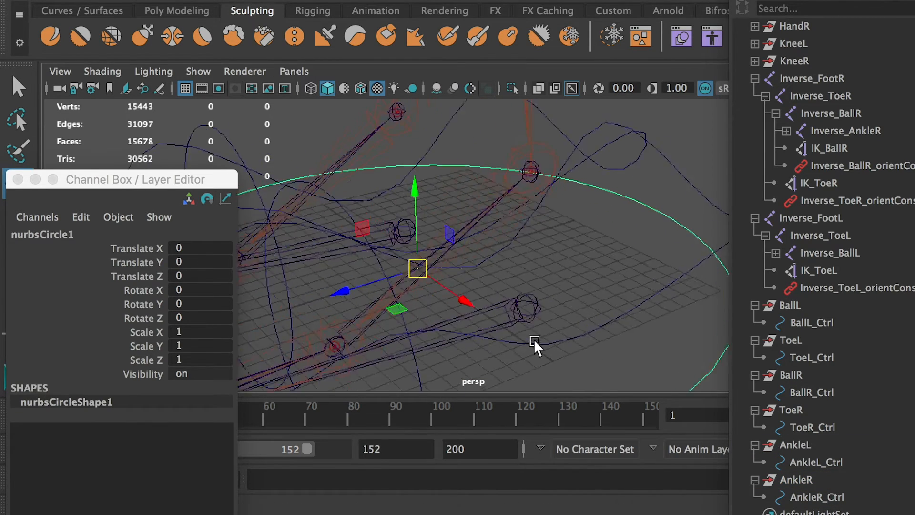
{"action": "left_click_drag", "start_coordinate": [534, 339], "coordinate": [629, 271], "text": "alt"}
Try raising the Inverse_FootL joint vertically to test the leg's response, and undo the move.
{"action": "left_click", "coordinate": [647, 306]}
{"action": "left_click_drag", "start_coordinate": [656, 328], "coordinate": [512, 278], "text": "alt"}
{"action": "left_click", "coordinate": [493, 286]}
{"action": "left_click", "coordinate": [494, 284]}
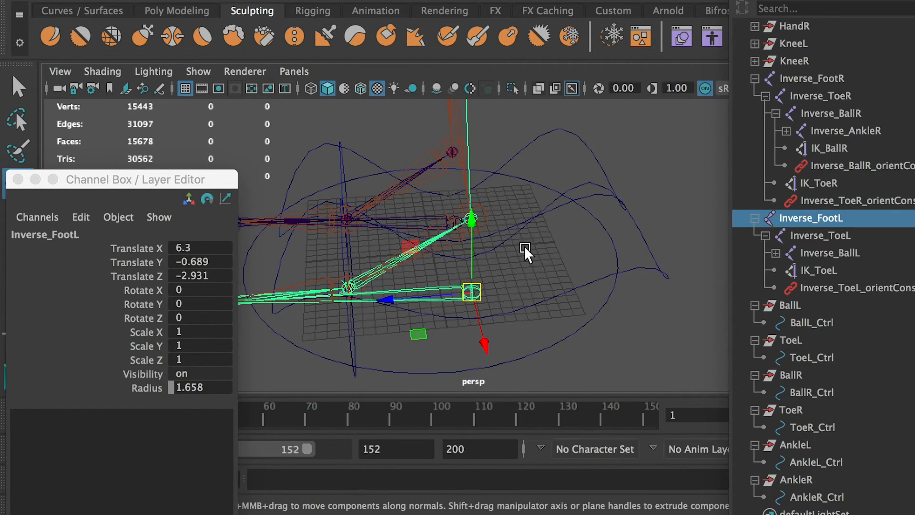
{"action": "left_click_drag", "start_coordinate": [525, 246], "coordinate": [497, 263], "text": "alt"}
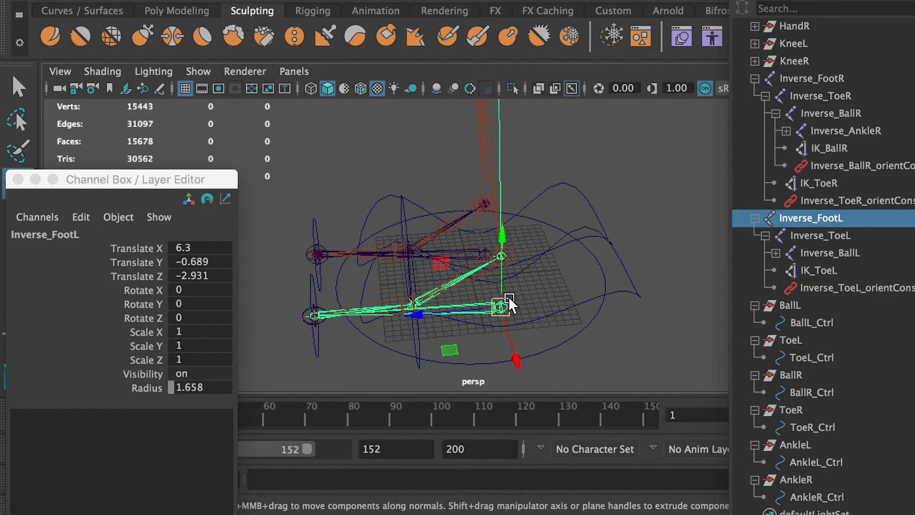
{"action": "left_click_drag", "start_coordinate": [497, 259], "coordinate": [491, 149]}
{"action": "scroll", "coordinate": [481, 187], "scroll_direction": "down", "scroll_amount": 5}
{"action": "middle_click_drag", "start_coordinate": [481, 187], "coordinate": [483, 294], "text": "alt"}
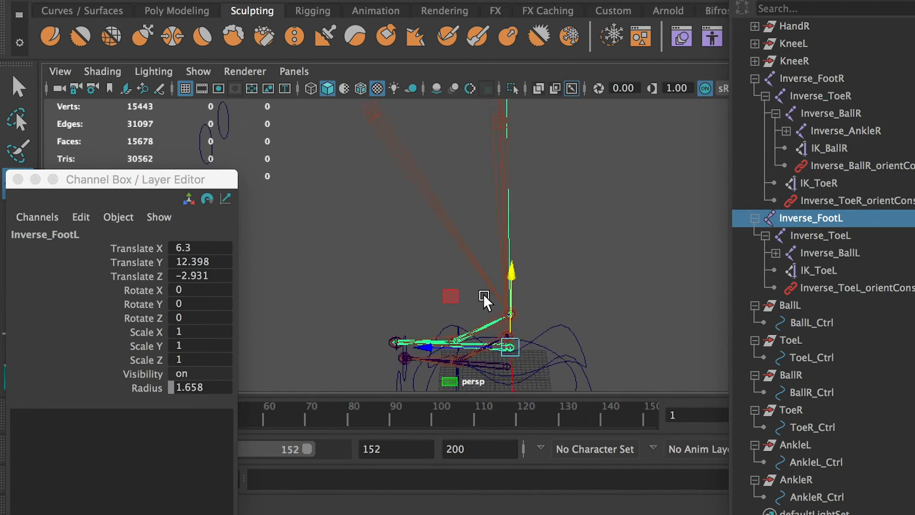
{"action": "left_click_drag", "start_coordinate": [483, 293], "coordinate": [487, 272], "text": "alt"}
{"action": "key", "text": "super+z"}
Try rotating the Inverse_FootL joint and undo the rotation.
{"action": "middle_click_drag", "start_coordinate": [564, 324], "coordinate": [553, 273], "text": "alt"}
{"action": "key", "text": "r"}
{"action": "key", "text": "e"}
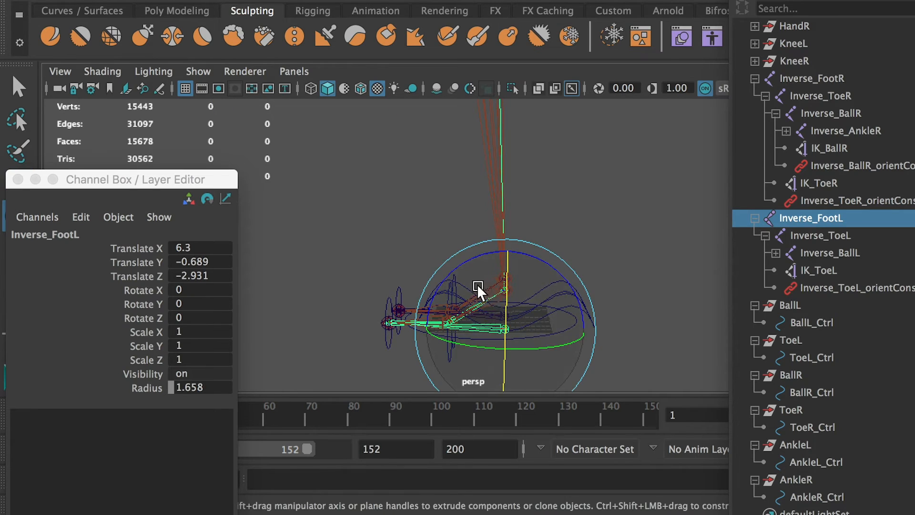
{"action": "left_click_drag", "start_coordinate": [476, 288], "coordinate": [659, 304], "text": "alt"}
{"action": "key", "text": "super+z"}
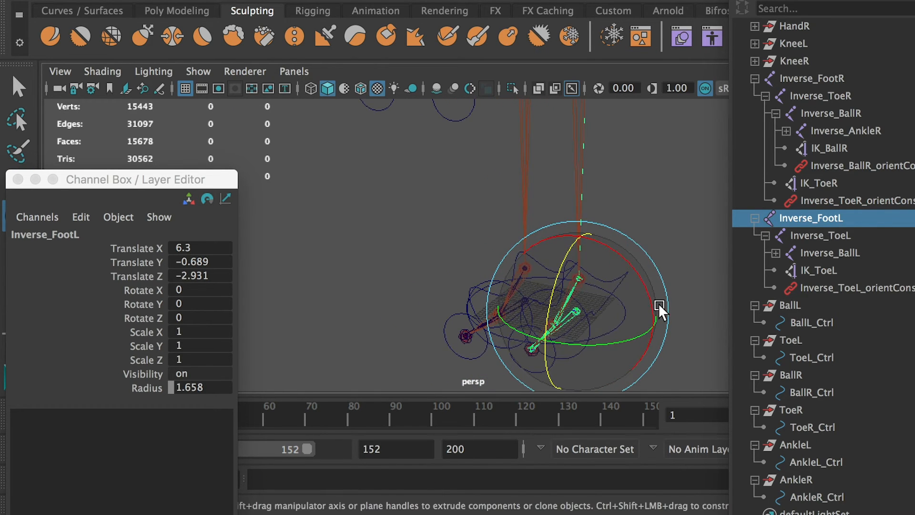
Select AnkleL_Ctrl together with the Inverse_FootL joint and examine how the controller sits around the foot joints.
{"action": "left_click", "coordinate": [474, 208]}
{"action": "scroll", "coordinate": [608, 326], "scroll_direction": "up", "scroll_amount": 5}
{"action": "left_click_drag", "start_coordinate": [608, 326], "coordinate": [544, 344], "text": "alt"}
{"action": "left_click_drag", "start_coordinate": [586, 292], "coordinate": [589, 300]}
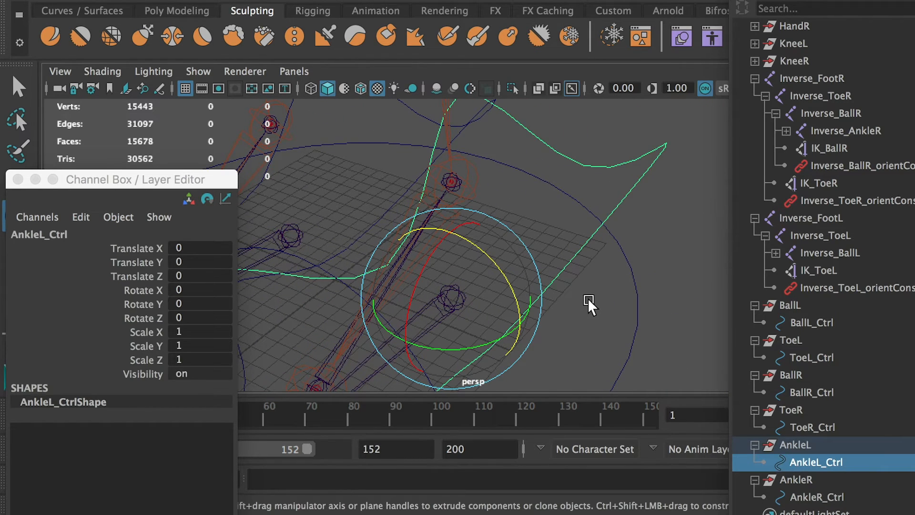
{"action": "key", "text": "q"}
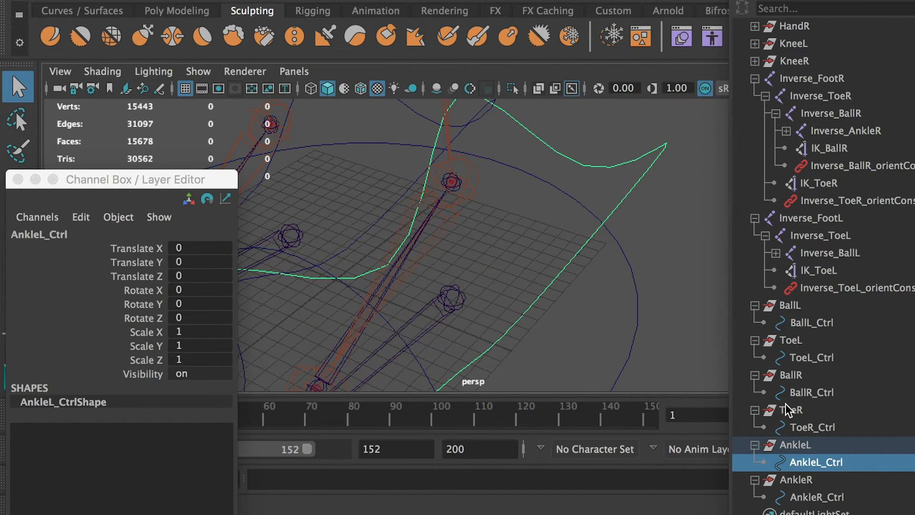
{"action": "left_click", "coordinate": [457, 301], "text": "shift"}
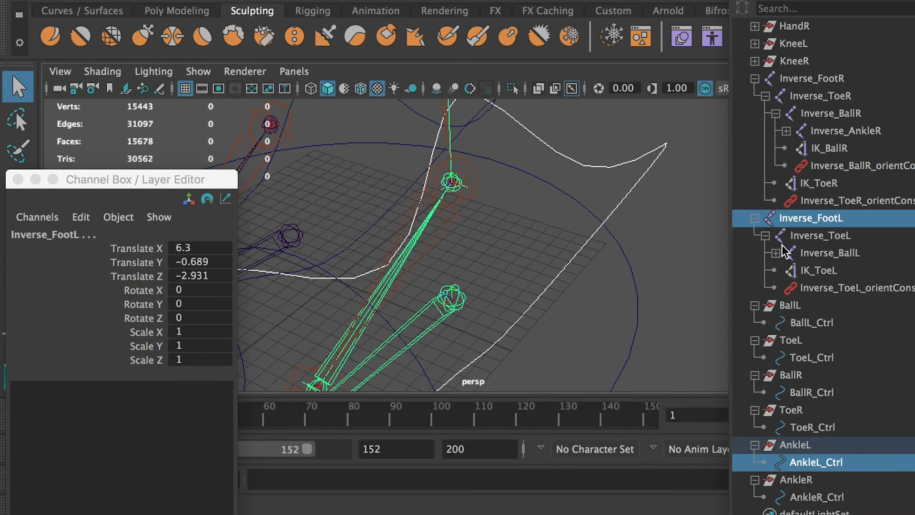
{"action": "right_click_drag", "start_coordinate": [645, 255], "coordinate": [487, 229], "text": "alt"}
{"action": "left_click_drag", "start_coordinate": [452, 220], "coordinate": [367, 188], "text": "alt"}
{"action": "middle_click_drag", "start_coordinate": [425, 214], "coordinate": [462, 232], "text": "alt"}
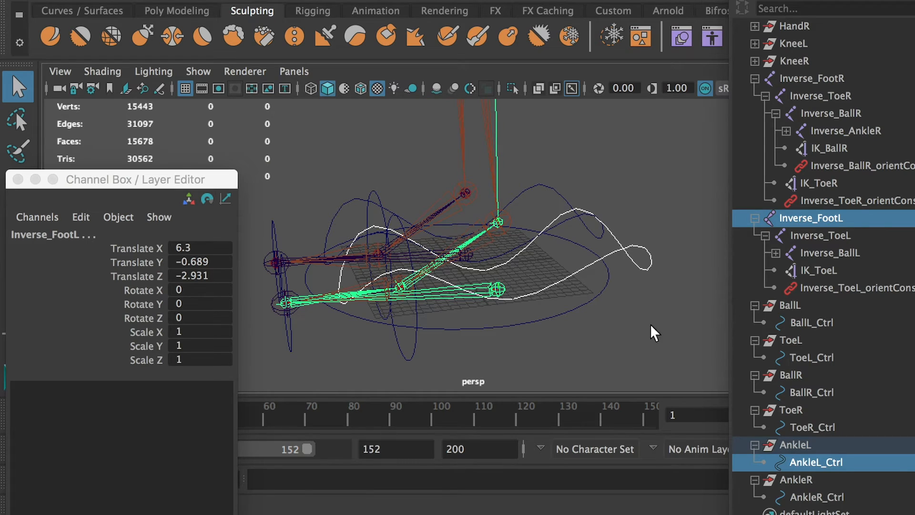
Rename the AnkleL group as FootL and its controller curve as FootL_Ctrl.
{"action": "left_click_drag", "start_coordinate": [801, 447], "coordinate": [705, 436]}
{"action": "double_click", "coordinate": [812, 445]}
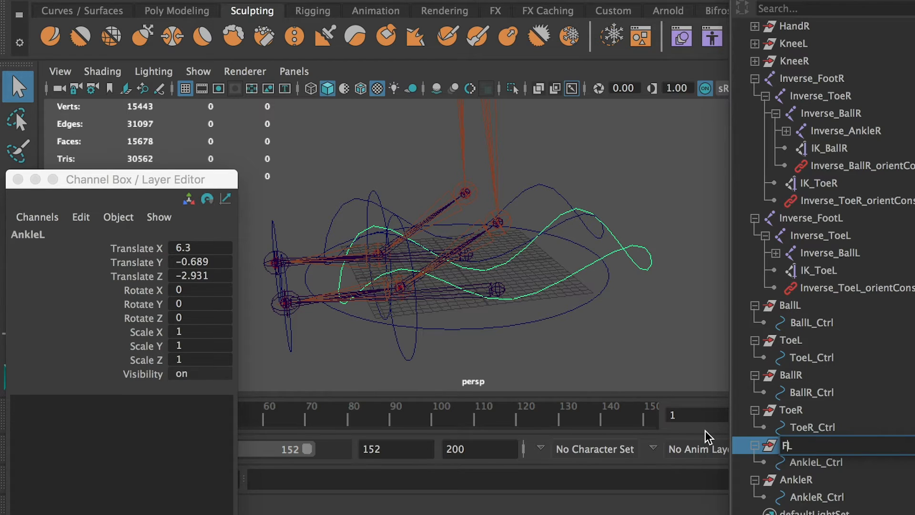
{"action": "double_click", "coordinate": [824, 463]}
{"action": "type", "text": "FootL_Ctrl"}
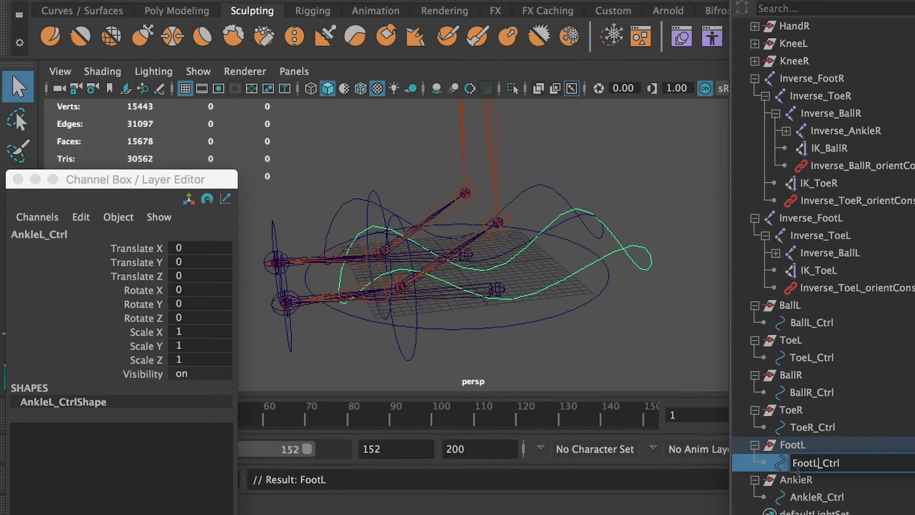
{"action": "key", "text": "Return"}
Rename the AnkleR group as FootR and its controller curve as FootR_Ctrl, and select the FootL group.
{"action": "double_click", "coordinate": [812, 480]}
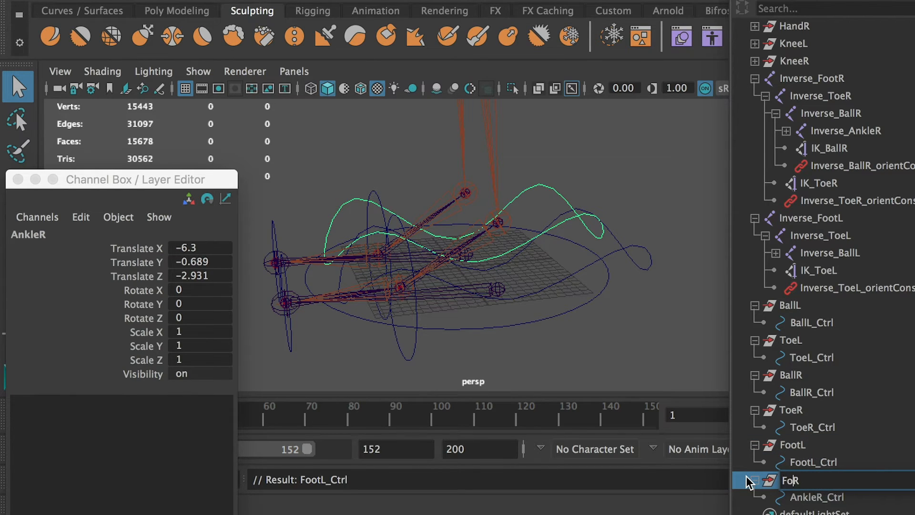
{"action": "double_click", "coordinate": [835, 499]}
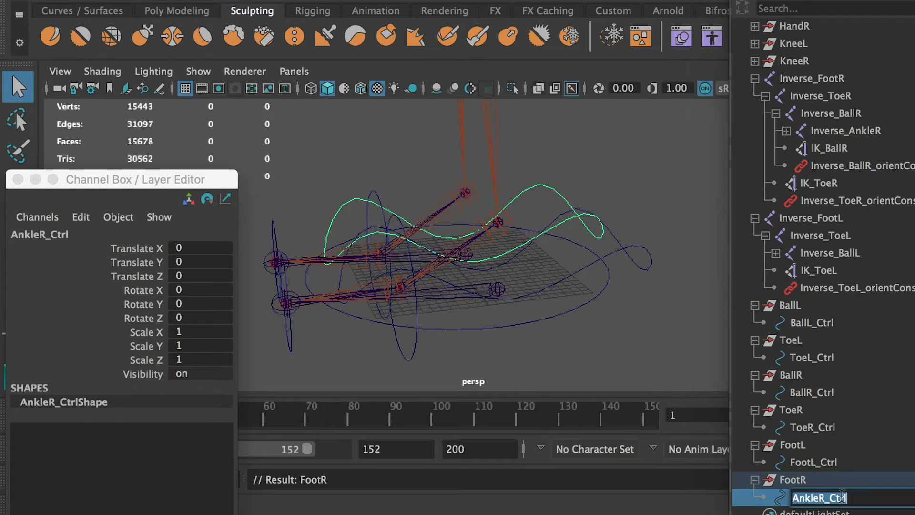
{"action": "left_click", "coordinate": [842, 497]}
{"action": "left_click_drag", "start_coordinate": [826, 497], "coordinate": [747, 488]}
{"action": "type", "text": "FootR"}
{"action": "key", "text": "Return"}
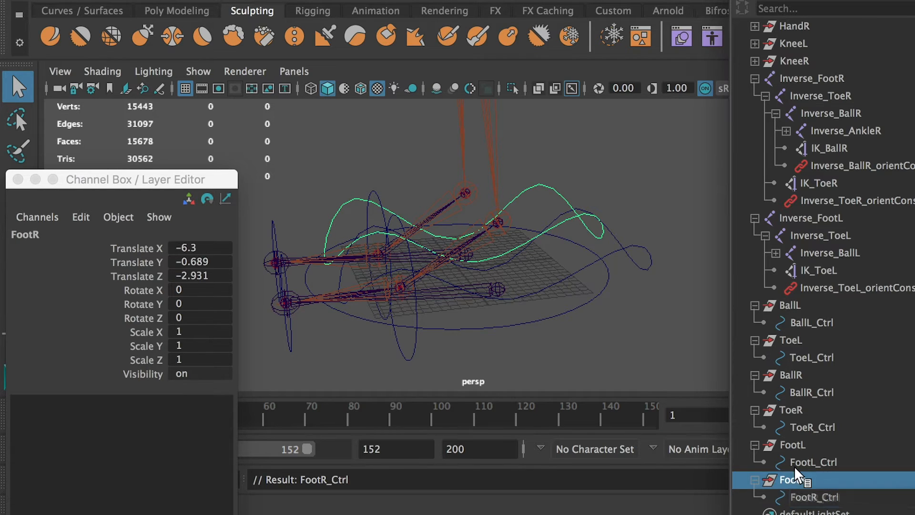
{"action": "left_click_drag", "start_coordinate": [793, 446], "coordinate": [811, 464]}
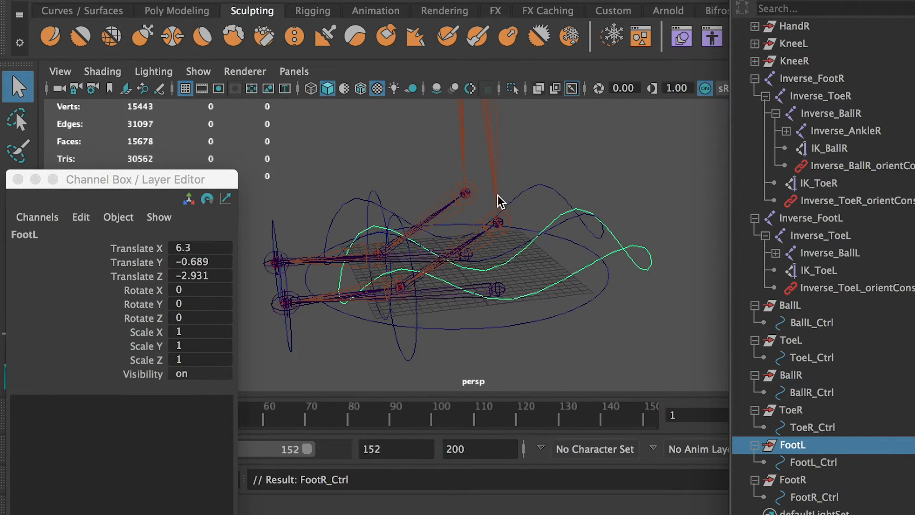
Parent-constrain the Inverse_FootL joint to FootL_Ctrl with Maintain offset on and all translate and rotate axes constrained.
{"action": "left_click_drag", "start_coordinate": [517, 289], "coordinate": [516, 301], "text": "alt"}
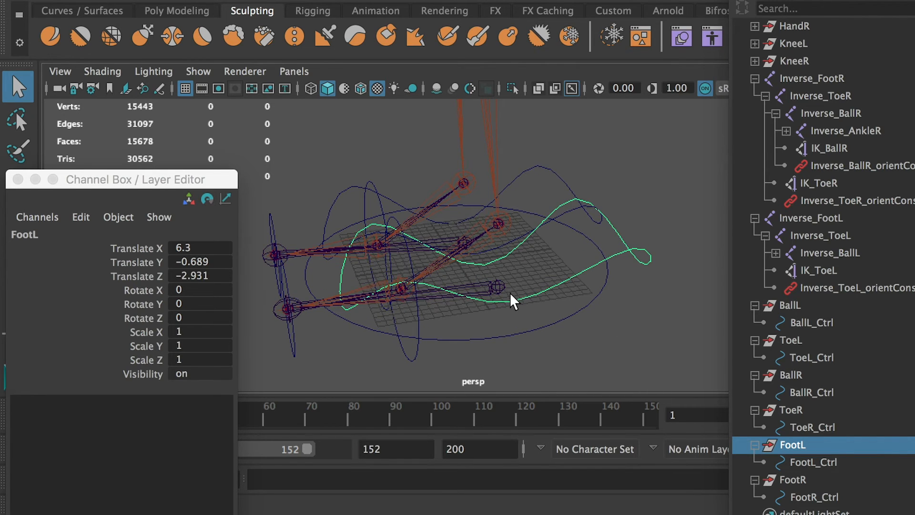
{"action": "left_click", "coordinate": [504, 289]}
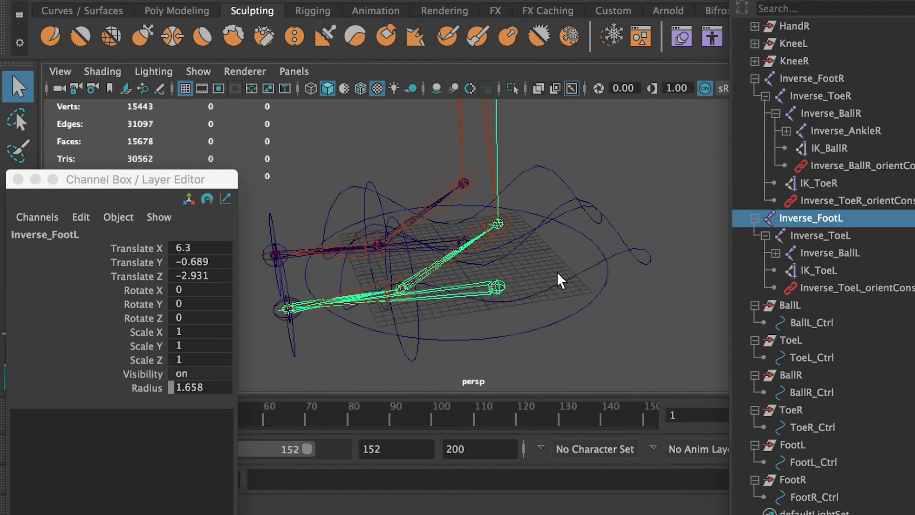
{"action": "left_click", "coordinate": [822, 462]}
{"action": "left_click_drag", "start_coordinate": [572, 339], "coordinate": [639, 339], "text": "alt"}
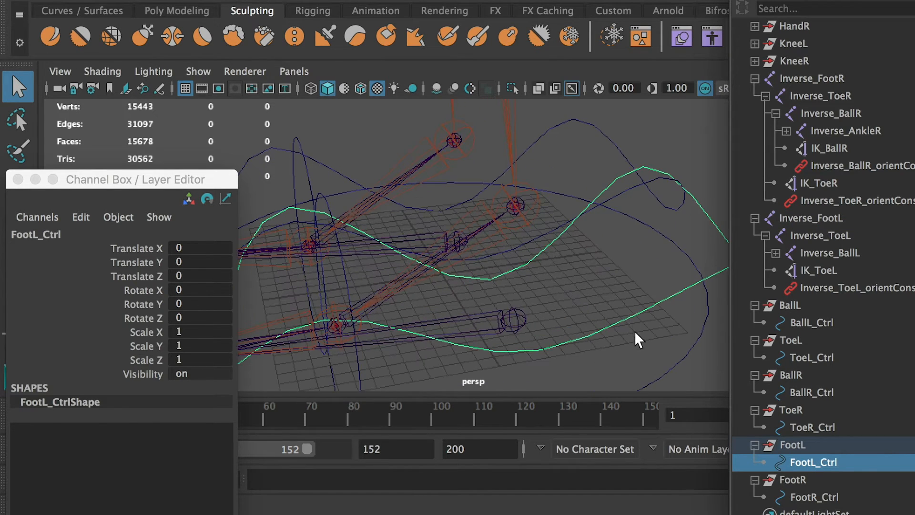
{"action": "left_click", "coordinate": [519, 318]}
{"action": "left_click_drag", "start_coordinate": [527, 323], "coordinate": [505, 305], "text": "alt"}
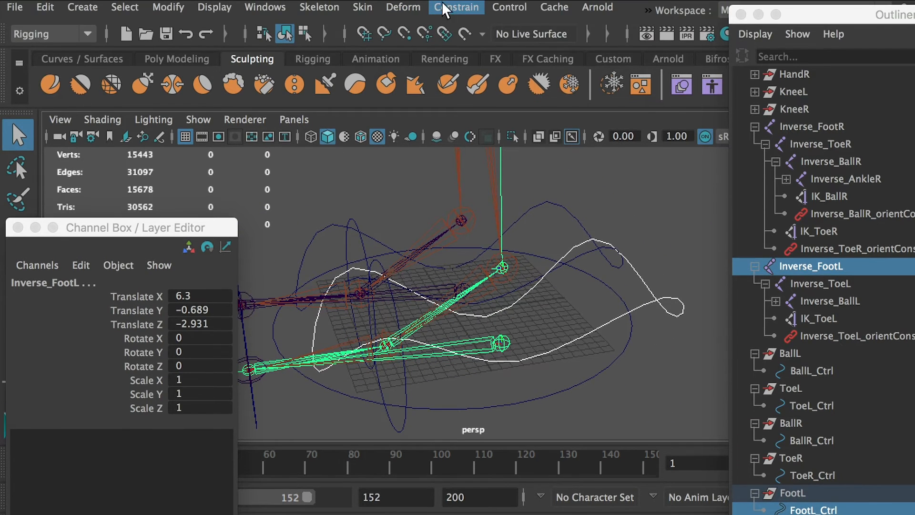
{"action": "left_click", "coordinate": [455, 7]}
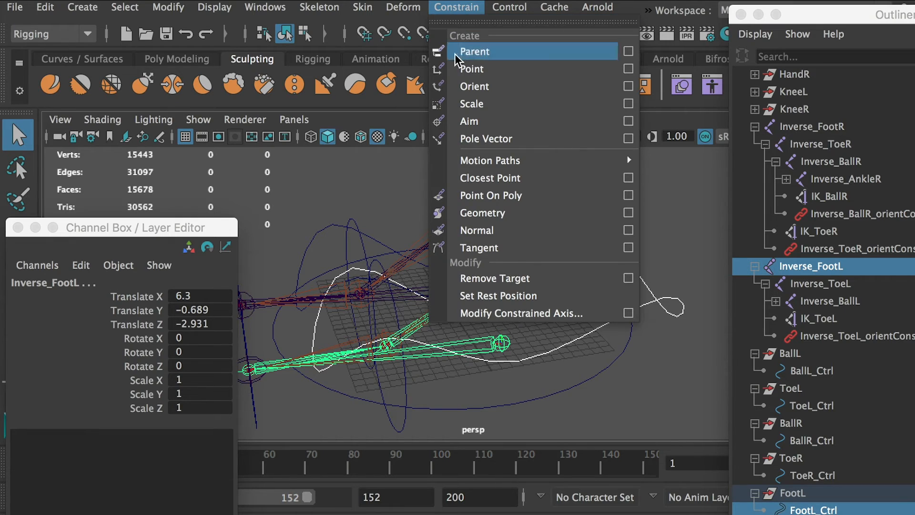
{"action": "left_click", "coordinate": [628, 51]}
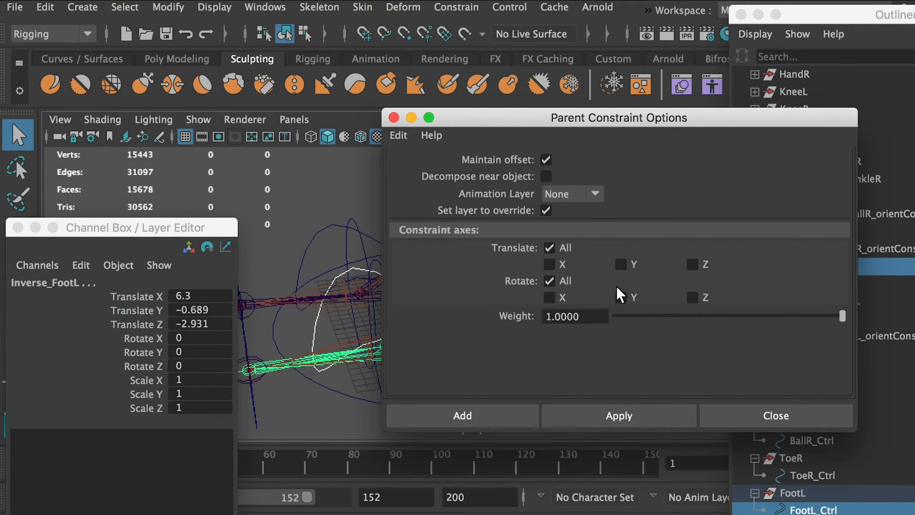
{"action": "left_click", "coordinate": [484, 415]}
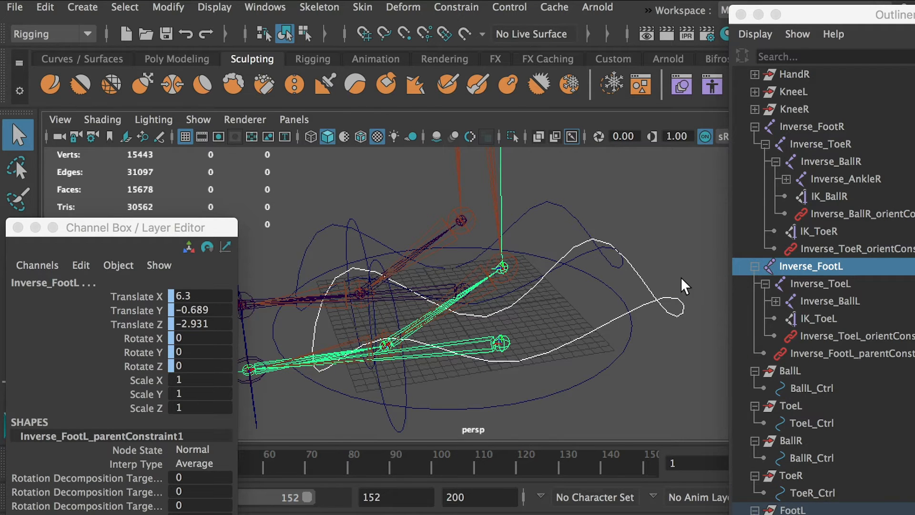
Try rotating FootL_Ctrl to test the left foot constraint, and undo the rotation.
{"action": "left_click_drag", "start_coordinate": [683, 285], "coordinate": [669, 330]}
{"action": "key", "text": "f"}
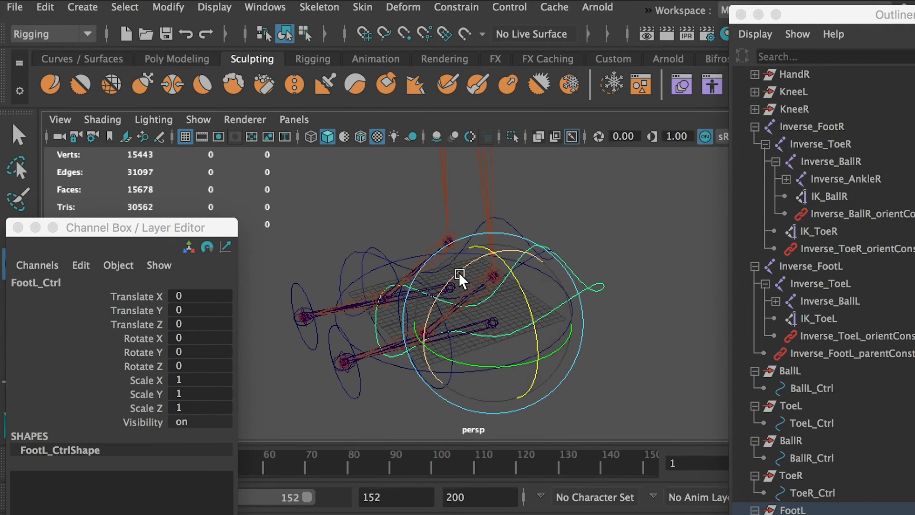
{"action": "left_click_drag", "start_coordinate": [460, 275], "coordinate": [495, 167]}
{"action": "key", "text": "ctrl+z"}
{"action": "key", "text": "w"}
{"action": "key", "text": "ctrl+z"}
{"action": "left_click", "coordinate": [657, 325]}
Parent-constrain the Inverse_FootR joint to FootR_Ctrl using the same constraint options as the left foot.
{"action": "left_click_drag", "start_coordinate": [370, 321], "coordinate": [509, 329], "text": "alt"}
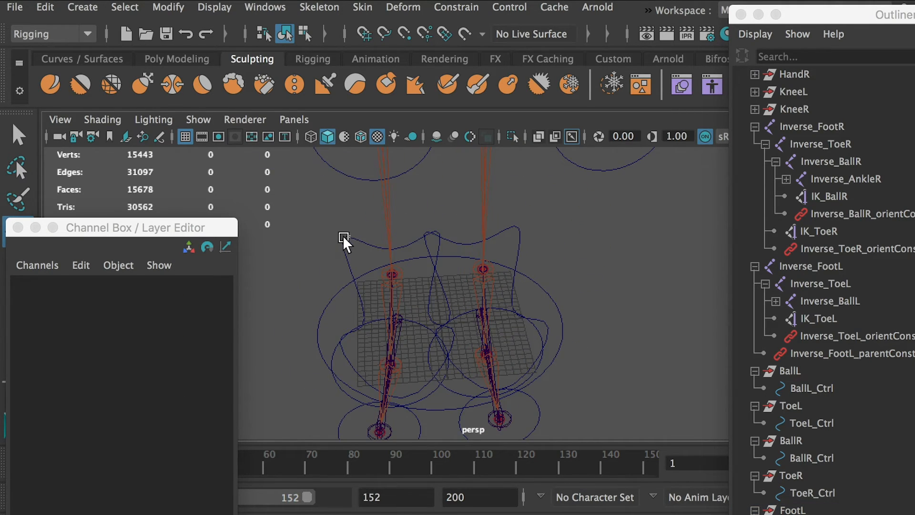
{"action": "left_click", "coordinate": [344, 237]}
{"action": "right_click_drag", "start_coordinate": [251, 270], "coordinate": [362, 327], "text": "alt"}
{"action": "left_click_drag", "start_coordinate": [362, 327], "coordinate": [478, 319], "text": "alt"}
{"action": "middle_click_drag", "start_coordinate": [425, 370], "coordinate": [451, 270], "text": "alt"}
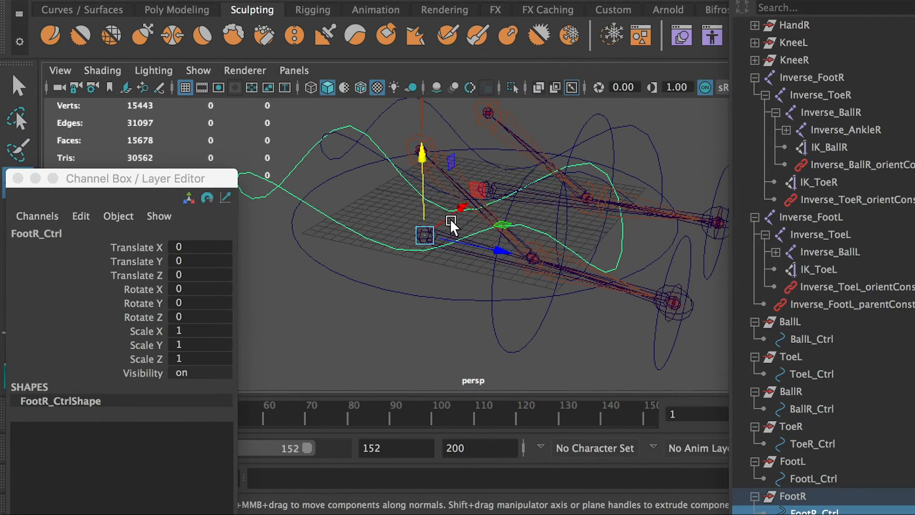
{"action": "scroll", "coordinate": [829, 423], "scroll_direction": "down", "scroll_amount": 2}
{"action": "left_click_drag", "start_coordinate": [436, 227], "coordinate": [427, 255], "text": "alt"}
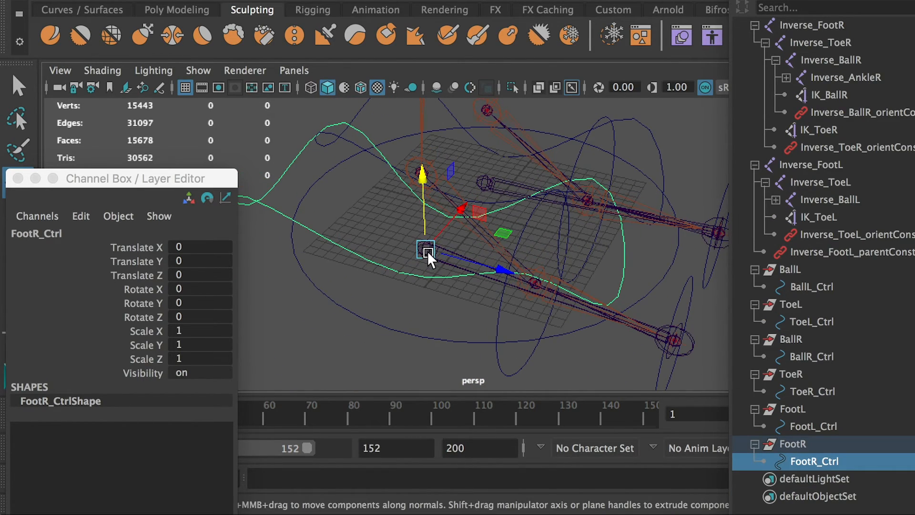
{"action": "key", "text": "q"}
{"action": "left_click", "coordinate": [422, 255], "text": "shift"}
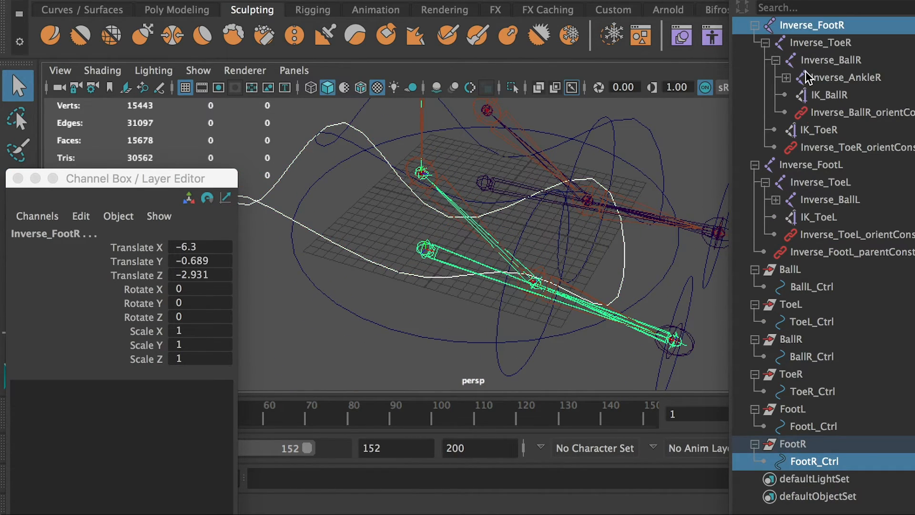
{"action": "scroll", "coordinate": [400, 175], "scroll_direction": "down", "scroll_amount": 5}
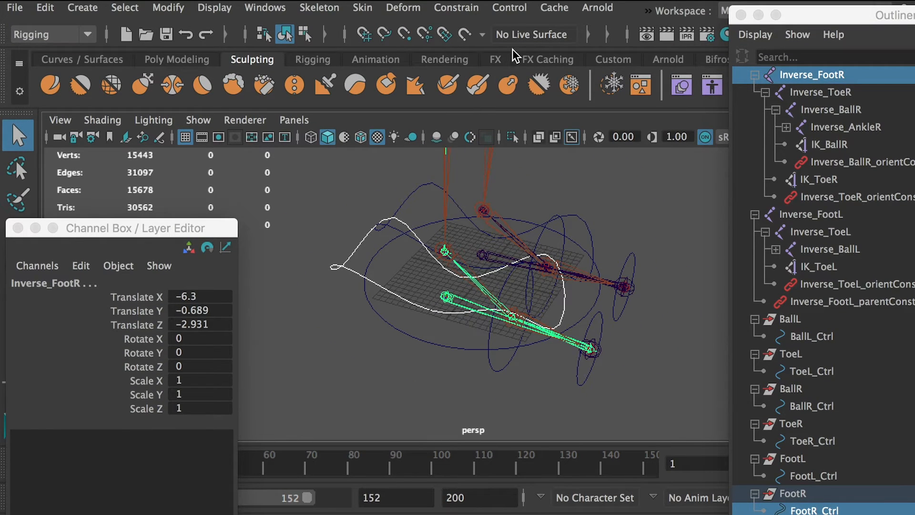
{"action": "left_click", "coordinate": [465, 8]}
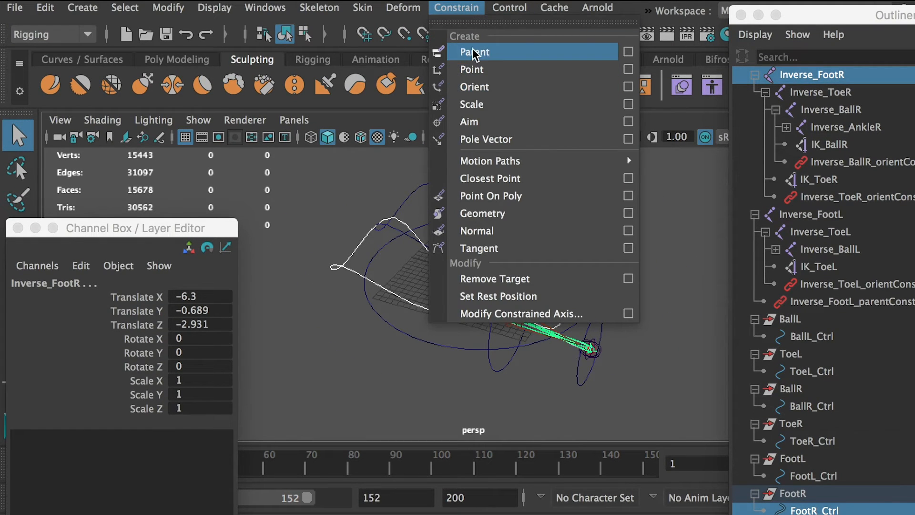
{"action": "left_click", "coordinate": [473, 54]}
{"action": "left_click", "coordinate": [666, 208]}
Turn on the display of polygons in the perspective view so the body mesh is shown.
{"action": "scroll", "coordinate": [667, 209], "scroll_direction": "down", "scroll_amount": 5}
{"action": "left_click_drag", "start_coordinate": [586, 195], "coordinate": [341, 178], "text": "alt"}
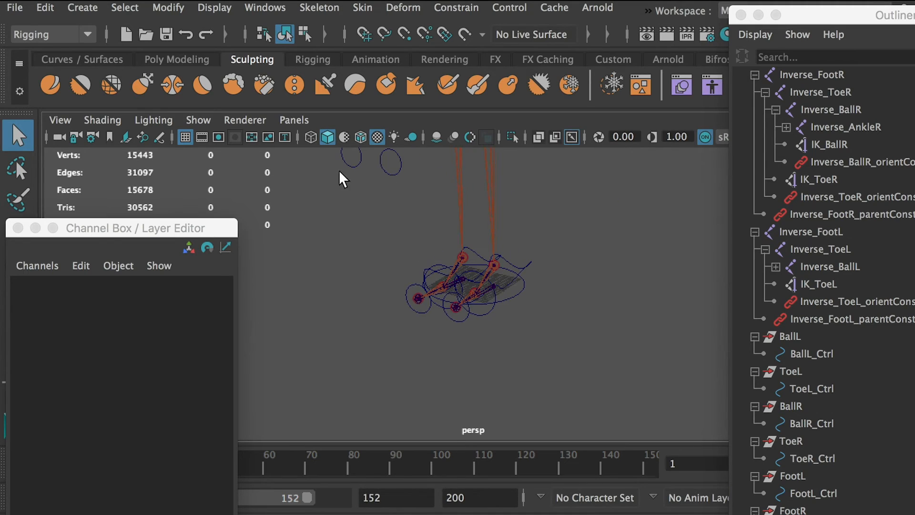
{"action": "left_click", "coordinate": [198, 120]}
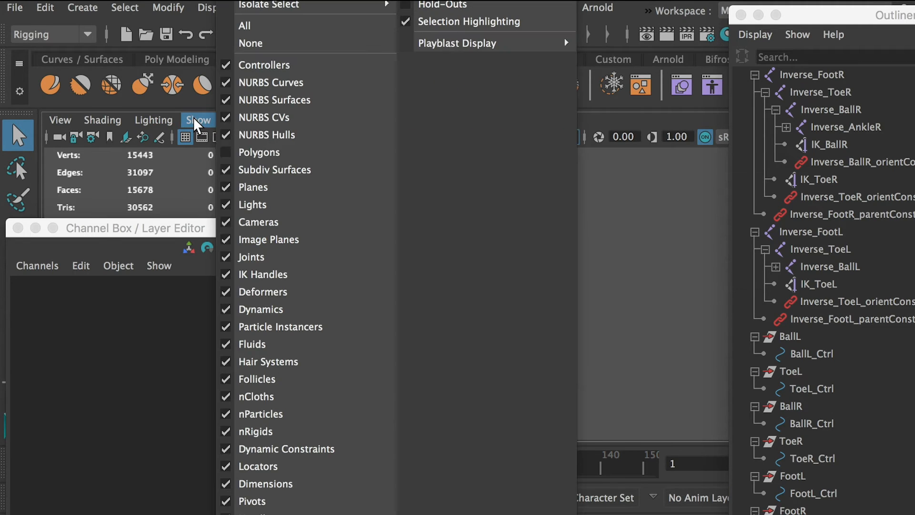
{"action": "left_click", "coordinate": [257, 153]}
Try lifting FootL_Ctrl and moving it around to test how the left leg follows, and undo the moves.
{"action": "left_click", "coordinate": [531, 263]}
{"action": "scroll", "coordinate": [604, 265], "scroll_direction": "up", "scroll_amount": 3}
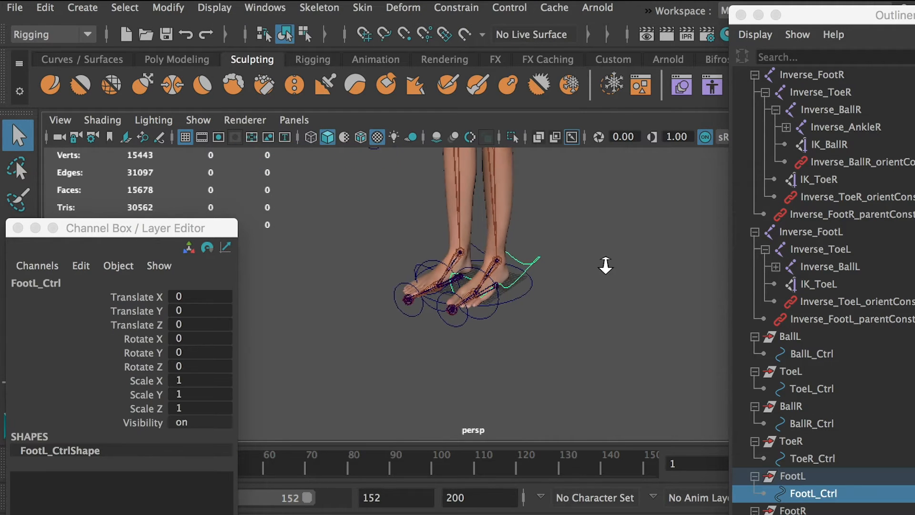
{"action": "left_click_drag", "start_coordinate": [604, 266], "coordinate": [557, 258], "text": "alt"}
{"action": "middle_click_drag", "start_coordinate": [557, 258], "coordinate": [557, 328], "text": "alt"}
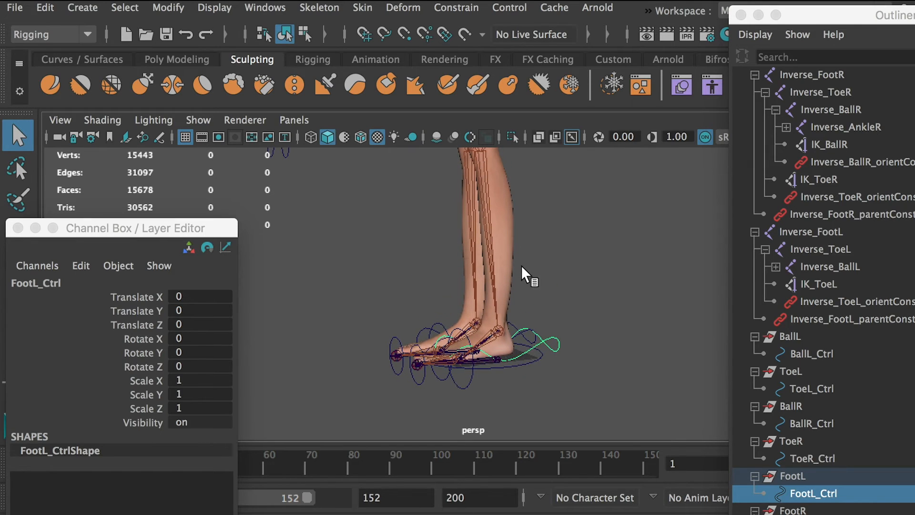
{"action": "key", "text": "w"}
{"action": "left_click_drag", "start_coordinate": [499, 358], "coordinate": [492, 220]}
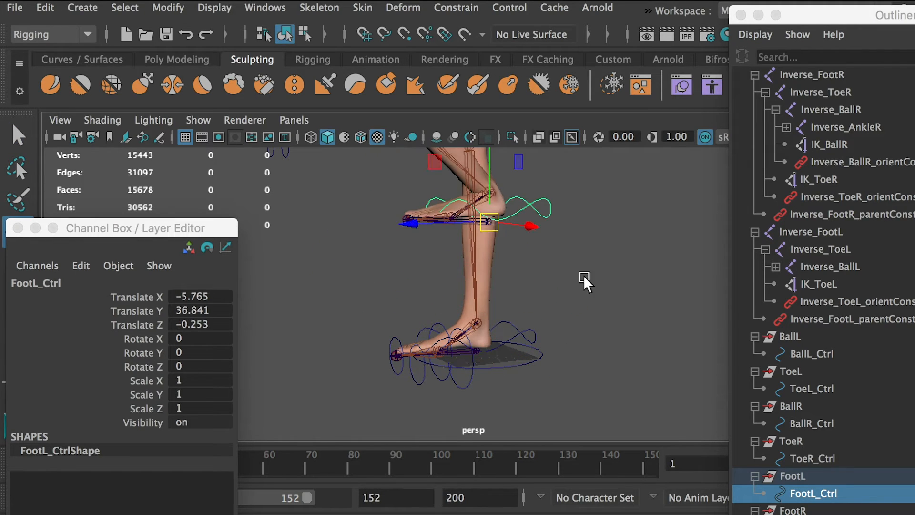
{"action": "scroll", "coordinate": [583, 278], "scroll_direction": "down", "scroll_amount": 3}
{"action": "left_click_drag", "start_coordinate": [490, 257], "coordinate": [368, 236], "text": "alt"}
{"action": "middle_click_drag", "start_coordinate": [367, 236], "coordinate": [482, 353], "text": "alt"}
{"action": "left_click_drag", "start_coordinate": [482, 353], "coordinate": [590, 354], "text": "alt"}
{"action": "key", "text": "ctrl+z"}
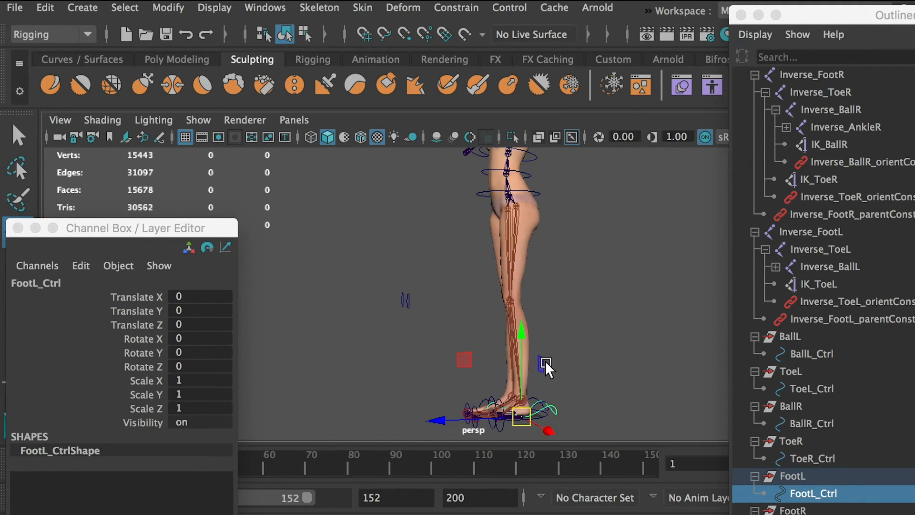
{"action": "left_click_drag", "start_coordinate": [522, 414], "coordinate": [476, 331]}
{"action": "key", "text": "ctrl+z"}
{"action": "right_click_drag", "start_coordinate": [477, 332], "coordinate": [589, 384], "text": "alt"}
Try rotating ToeL_Ctrl to test the left toe roll, and undo the rotation.
{"action": "middle_click_drag", "start_coordinate": [519, 431], "coordinate": [538, 326], "text": "alt"}
{"action": "left_click", "coordinate": [496, 377]}
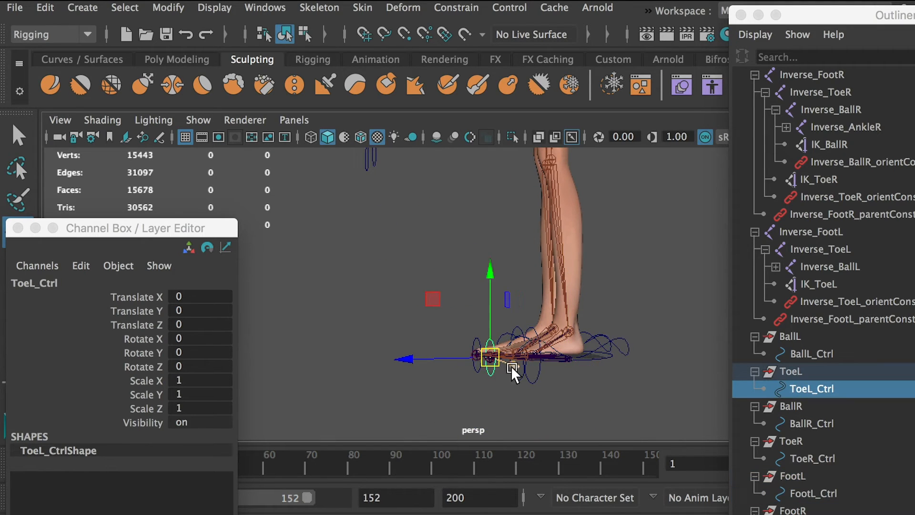
{"action": "key", "text": "e"}
{"action": "left_click_drag", "start_coordinate": [440, 292], "coordinate": [412, 328]}
{"action": "left_click_drag", "start_coordinate": [551, 339], "coordinate": [553, 364], "text": "alt"}
{"action": "key", "text": "ctrl+z"}
{"action": "left_click", "coordinate": [552, 368]}
Try rotating BallL_Ctrl about 50 degrees around X to test the heel lift, and undo the rotation.
{"action": "left_click", "coordinate": [527, 351]}
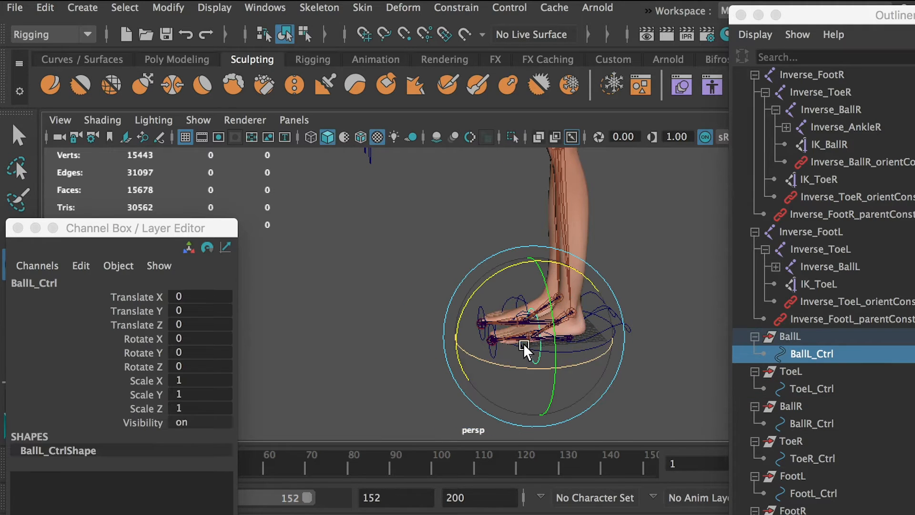
{"action": "left_click_drag", "start_coordinate": [489, 282], "coordinate": [446, 333]}
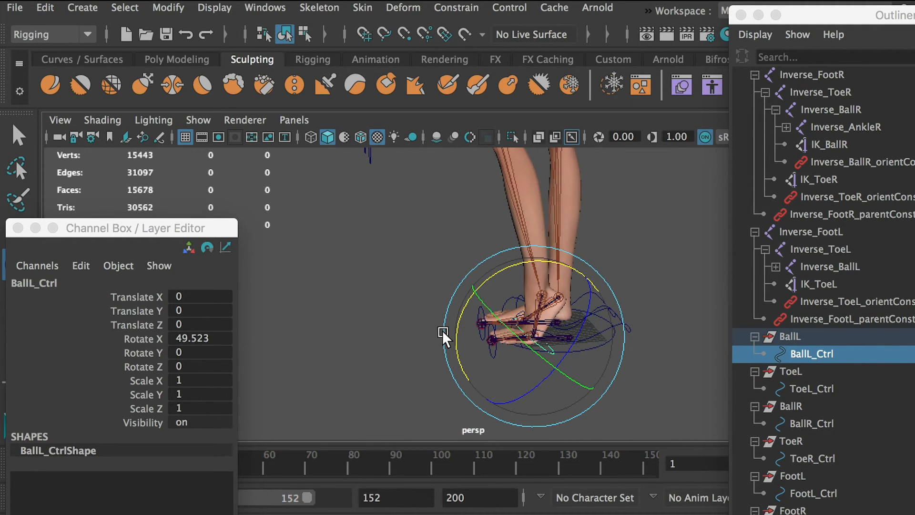
{"action": "key", "text": "ctrl+z"}
{"action": "left_click", "coordinate": [700, 367]}
Try repeated rotations of ToeL_Ctrl around X, starting with about 72 degrees, and undo each one.
{"action": "left_click", "coordinate": [506, 362]}
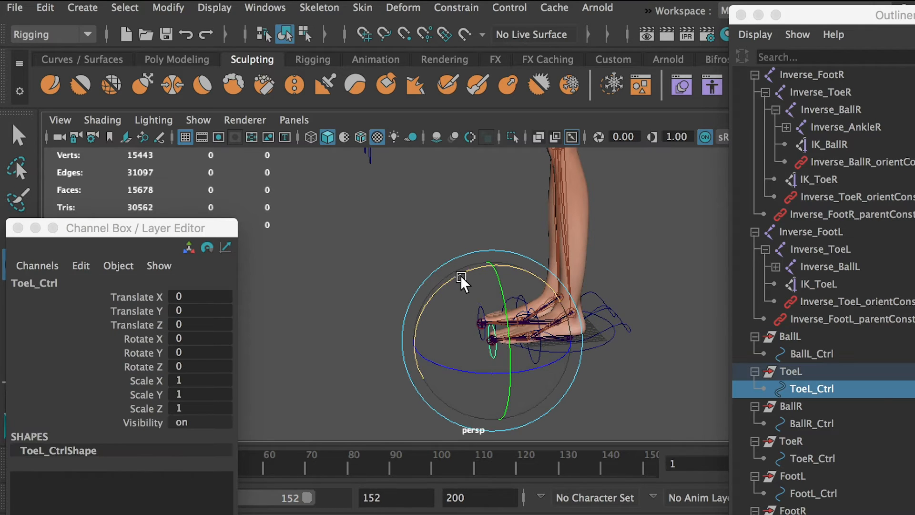
{"action": "left_click_drag", "start_coordinate": [465, 280], "coordinate": [415, 355]}
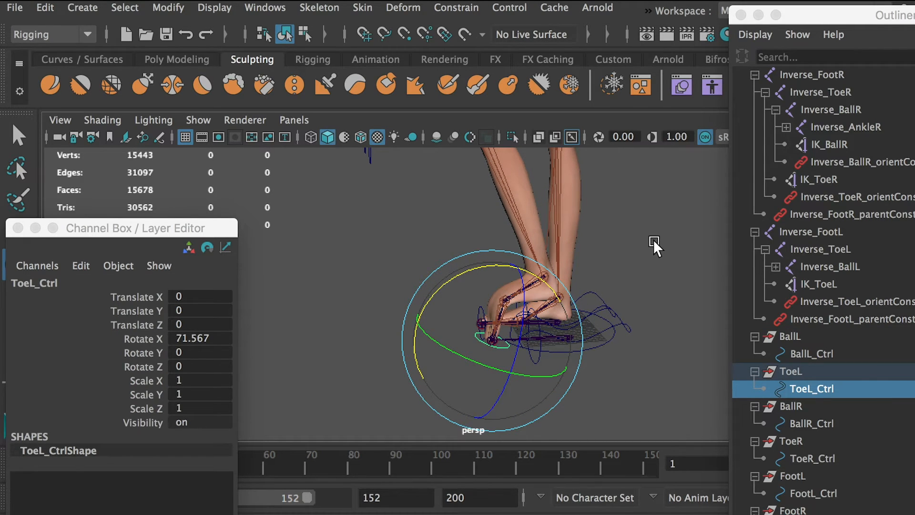
{"action": "key", "text": "ctrl+z"}
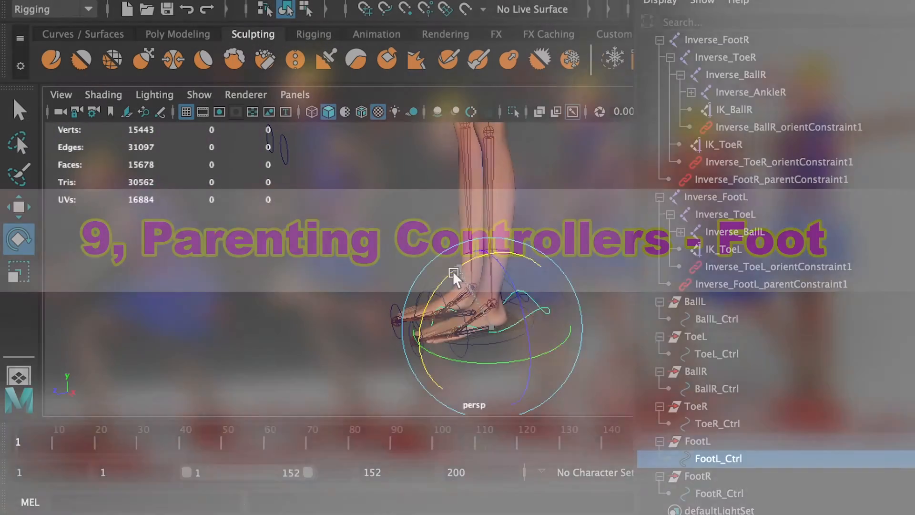
{"action": "left_click_drag", "start_coordinate": [453, 276], "coordinate": [417, 332]}
{"action": "key", "text": "ctrl+z"}
{"action": "left_click", "coordinate": [597, 377]}
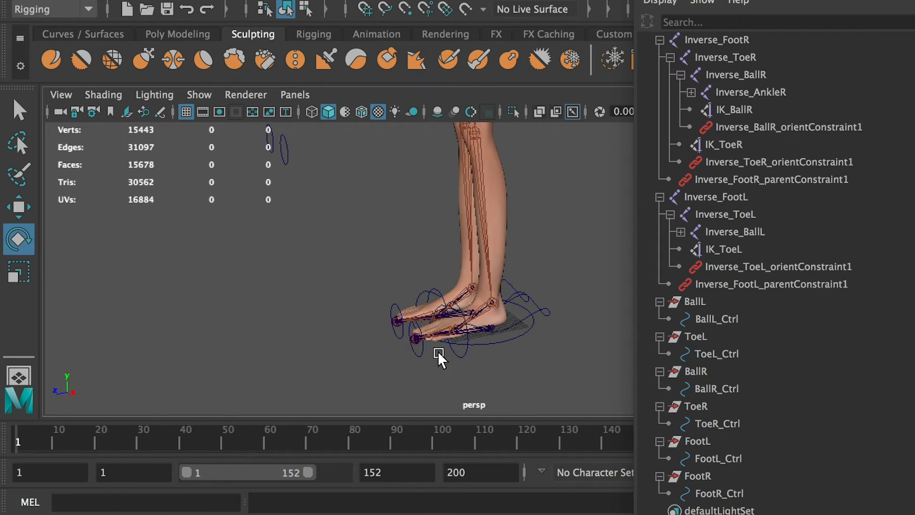
{"action": "left_click", "coordinate": [423, 355]}
{"action": "left_click_drag", "start_coordinate": [408, 276], "coordinate": [551, 374]}
{"action": "key", "text": "ctrl+z"}
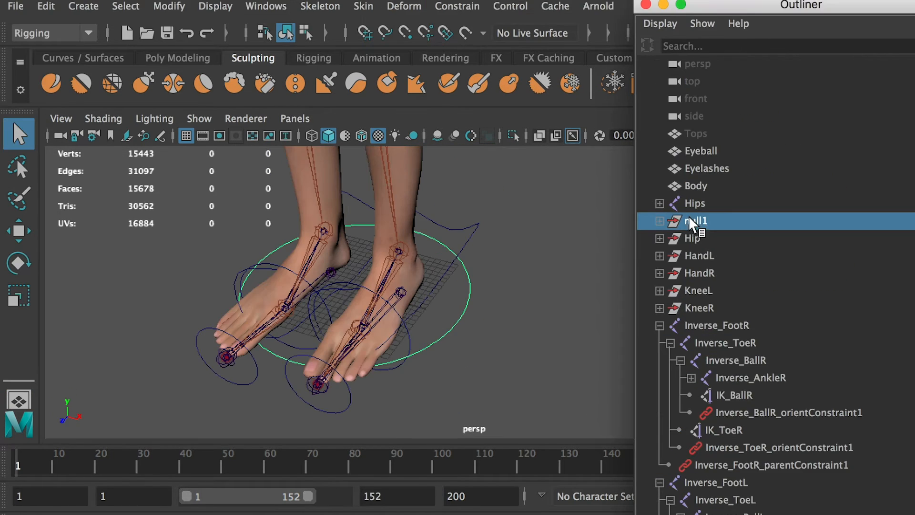
Hide the null1 group with the large curve around both feet.
{"action": "left_click", "coordinate": [215, 6]}
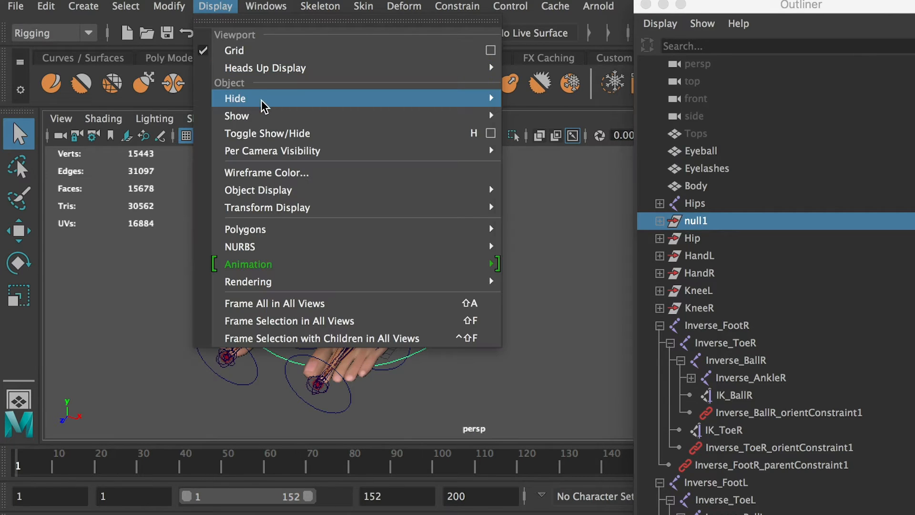
{"action": "mouse_move", "coordinate": [281, 99]}
{"action": "left_click", "coordinate": [536, 113]}
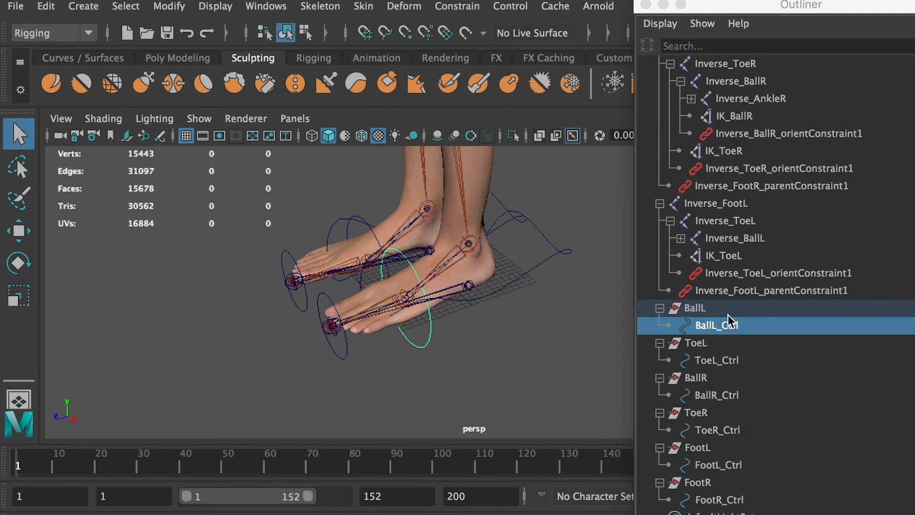
Parent the BallL group under ToeL_Ctrl and expand the hierarchy down to BallL_Ctrl.
{"action": "left_click", "coordinate": [695, 312]}
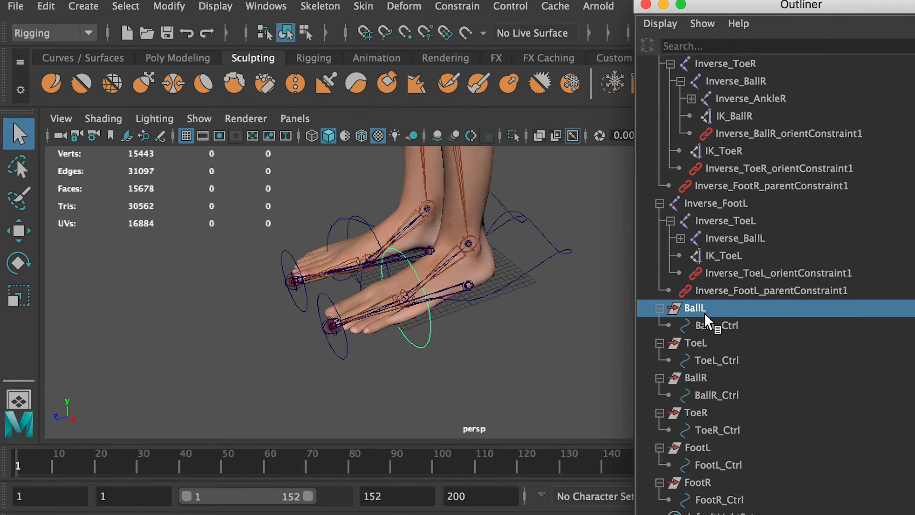
{"action": "left_click", "coordinate": [714, 362], "text": "ctrl"}
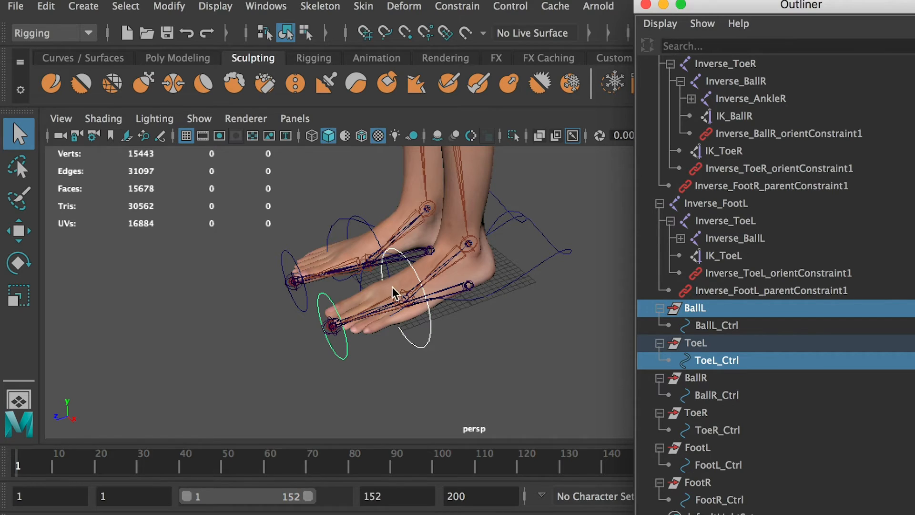
{"action": "left_click", "coordinate": [698, 309]}
{"action": "left_click", "coordinate": [714, 362], "text": "ctrl"}
{"action": "key", "text": "p"}
{"action": "left_click", "coordinate": [671, 360]}
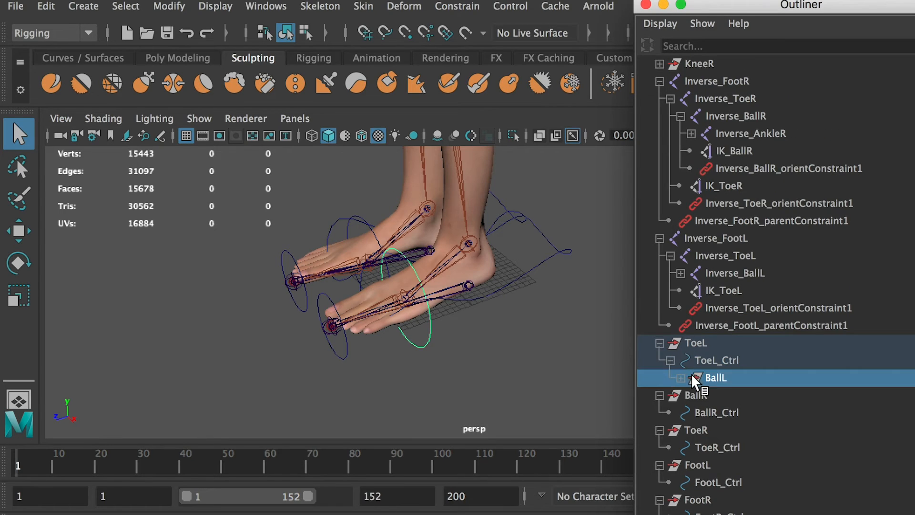
{"action": "left_click", "coordinate": [681, 378]}
Parent the ToeL group under FootL_Ctrl and expand the hierarchy down to BallL_Ctrl.
{"action": "left_click", "coordinate": [662, 345]}
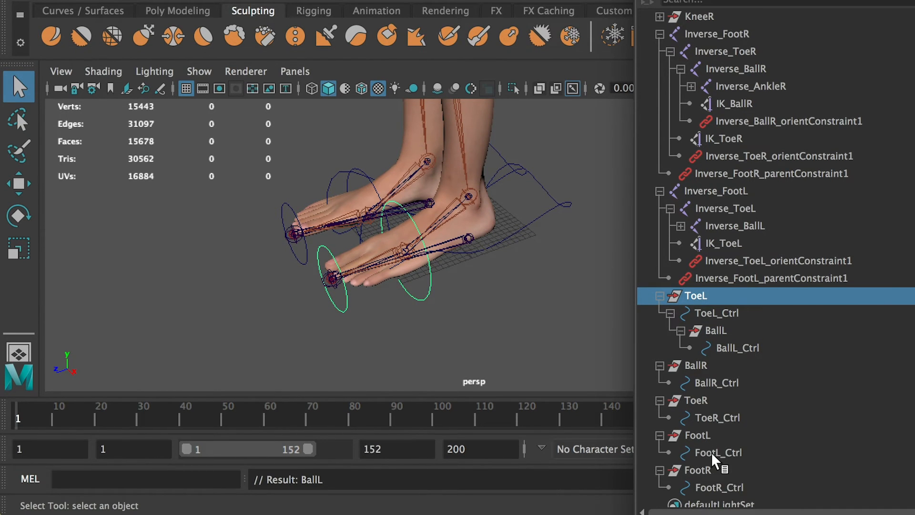
{"action": "left_click", "coordinate": [715, 453], "text": "ctrl"}
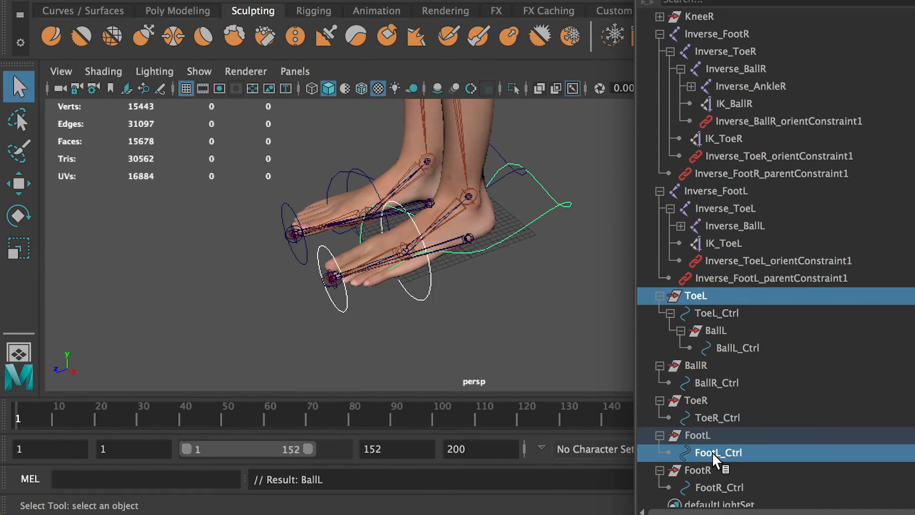
{"action": "key", "text": "p"}
{"action": "left_click", "coordinate": [670, 417]}
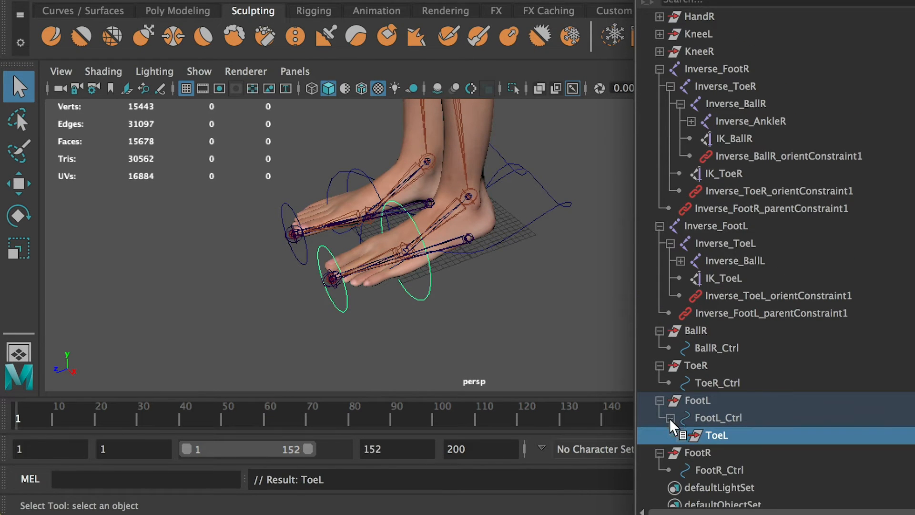
{"action": "left_click", "coordinate": [681, 435]}
{"action": "left_click", "coordinate": [691, 453]}
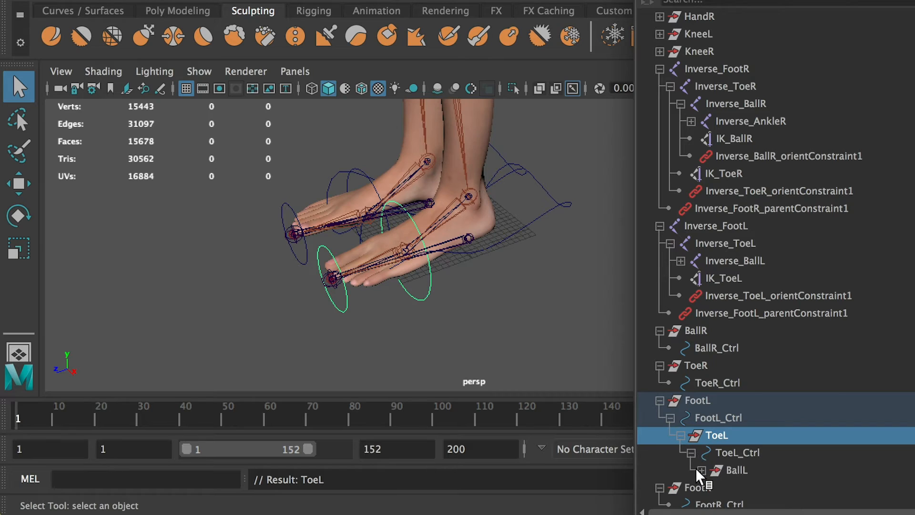
{"action": "left_click", "coordinate": [701, 470]}
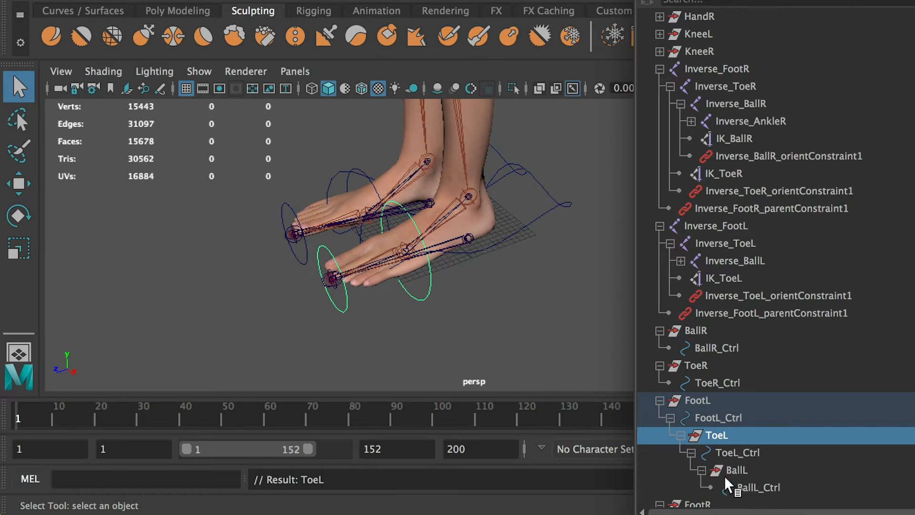
Parent the BallR group under ToeR_Ctrl, and the ToeR group under FootR_Ctrl.
{"action": "left_click", "coordinate": [697, 330]}
{"action": "mouse_move", "coordinate": [694, 339]}
{"action": "middle_mouse_down"}
{"action": "mouse_move", "coordinate": [715, 372]}
{"action": "mouse_move", "coordinate": [713, 388]}
{"action": "mouse_move", "coordinate": [702, 355]}
{"action": "middle_mouse_up"}
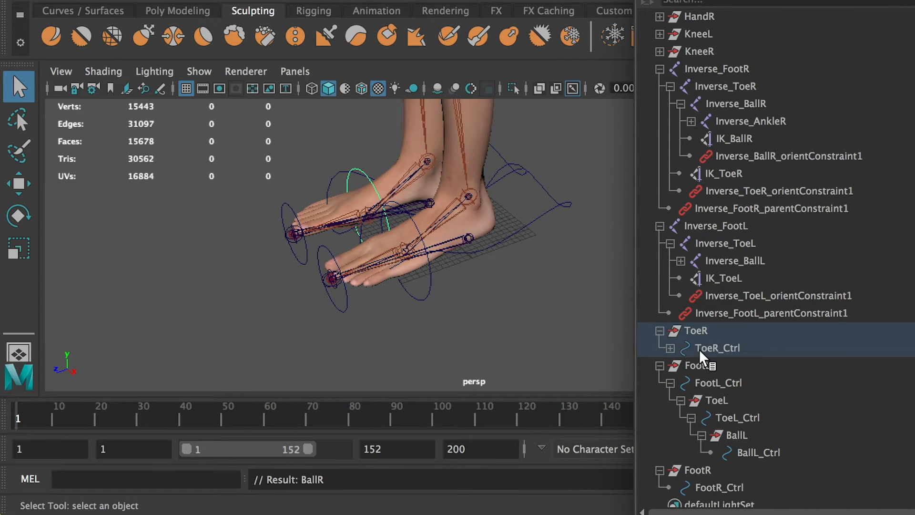
{"action": "left_click", "coordinate": [696, 331]}
{"action": "left_click", "coordinate": [714, 488], "text": "ctrl"}
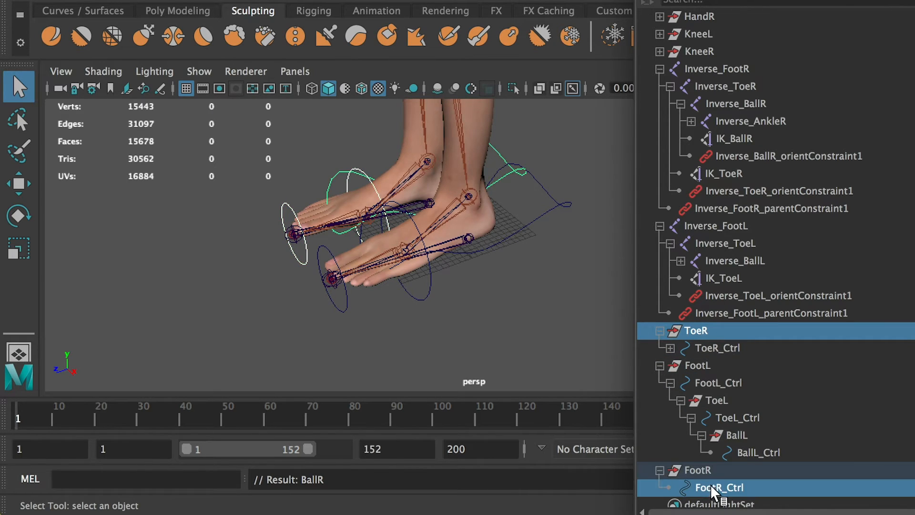
{"action": "key", "text": "p"}
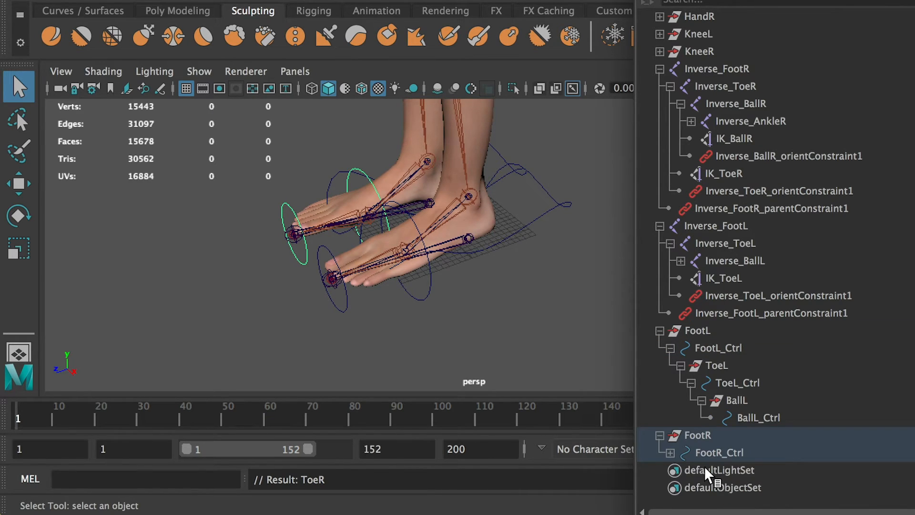
Expand the FootR hierarchy from FootR_Ctrl down to BallR_Ctrl.
{"action": "left_click", "coordinate": [670, 452]}
{"action": "scroll", "coordinate": [673, 460], "scroll_direction": "down", "scroll_amount": 1}
{"action": "left_click", "coordinate": [680, 452]}
{"action": "scroll", "coordinate": [687, 460], "scroll_direction": "down", "scroll_amount": 1}
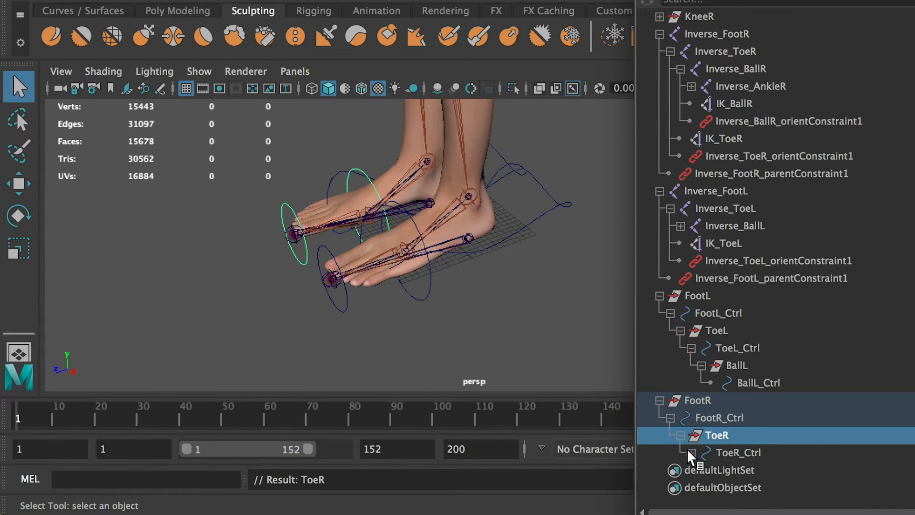
{"action": "left_click", "coordinate": [692, 453]}
{"action": "scroll", "coordinate": [696, 462], "scroll_direction": "down", "scroll_amount": 1}
{"action": "left_click", "coordinate": [702, 452]}
{"action": "scroll", "coordinate": [703, 455], "scroll_direction": "down", "scroll_amount": 1}
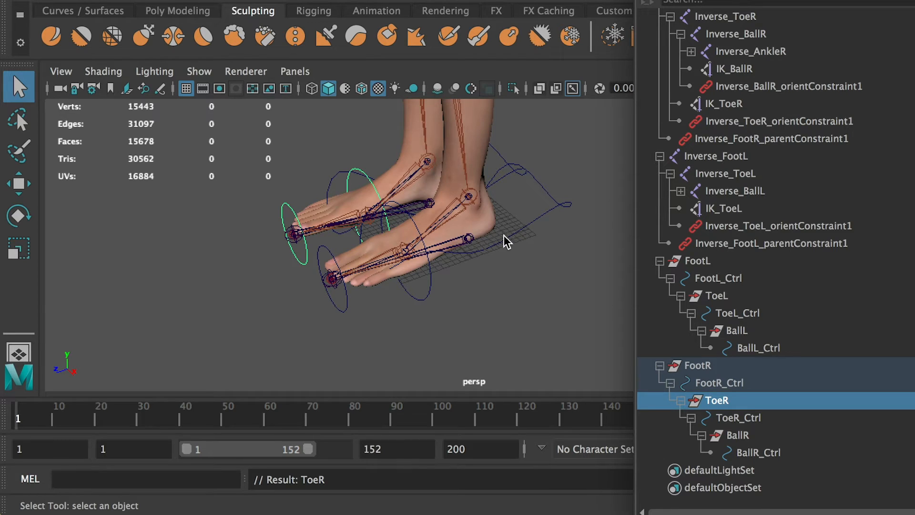
Try rotating ToeL_Ctrl around X to test lifting the foot from the toe tip, and undo the rotation.
{"action": "left_click", "coordinate": [346, 302]}
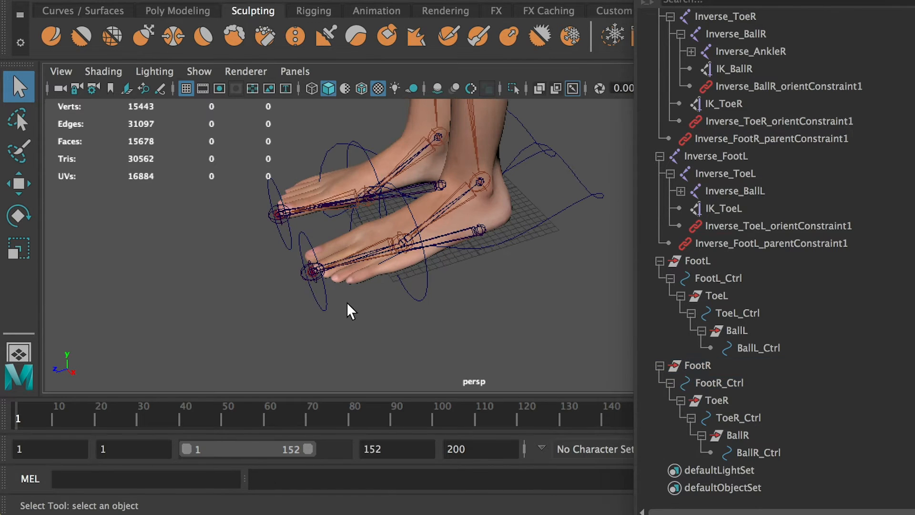
{"action": "left_click_drag", "start_coordinate": [342, 295], "coordinate": [298, 311]}
{"action": "key", "text": "r"}
{"action": "key", "text": "e"}
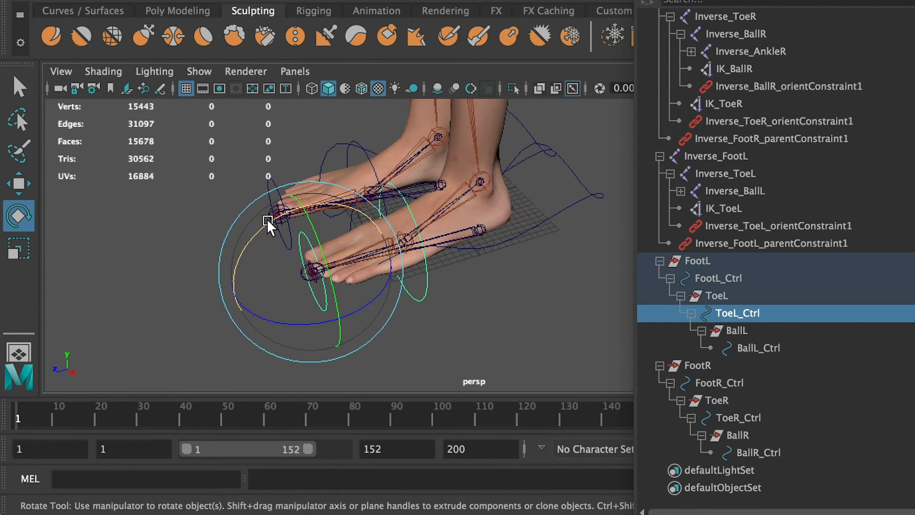
{"action": "left_click_drag", "start_coordinate": [268, 219], "coordinate": [224, 257]}
{"action": "scroll", "coordinate": [391, 239], "scroll_direction": "down", "scroll_amount": 3}
{"action": "left_click_drag", "start_coordinate": [391, 239], "coordinate": [306, 139], "text": "alt"}
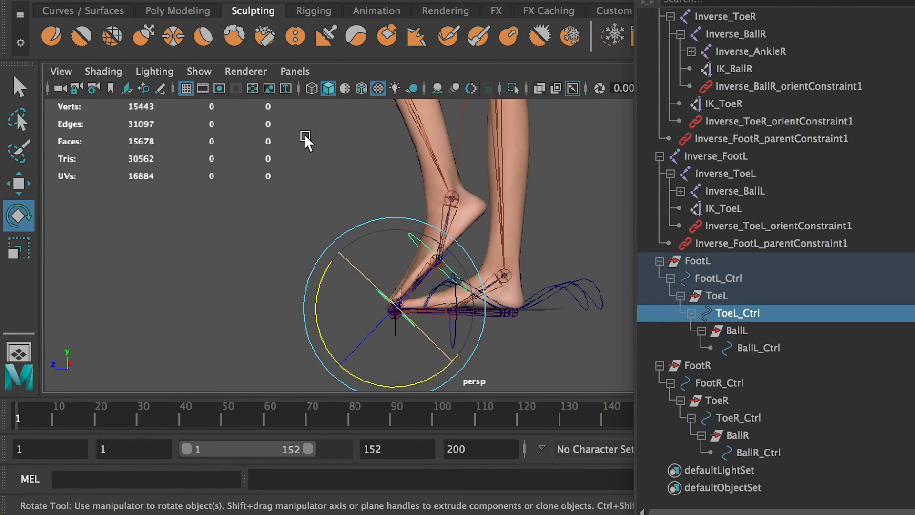
{"action": "key", "text": "super+z"}
Try rotating FootL_Ctrl, starting with about 33 degrees around X, and undo each rotation.
{"action": "left_click_drag", "start_coordinate": [556, 335], "coordinate": [574, 283], "text": "alt"}
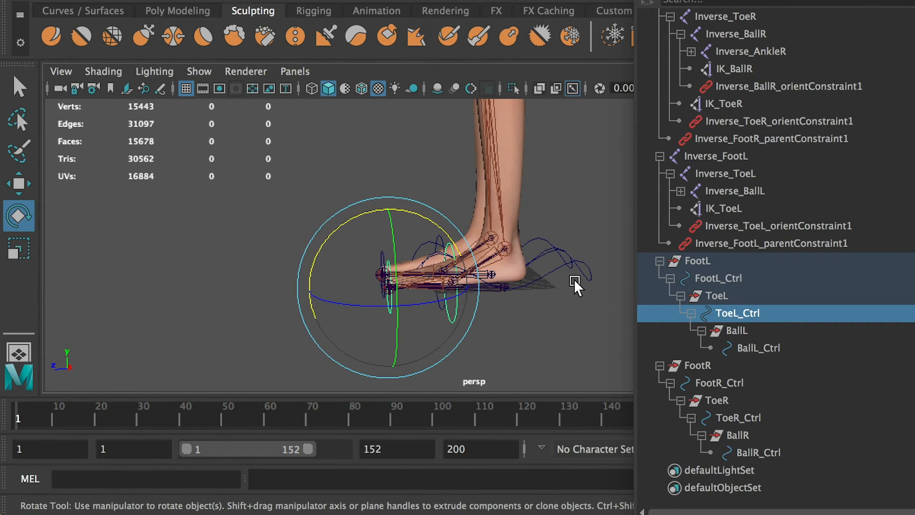
{"action": "left_click", "coordinate": [590, 285]}
{"action": "left_click_drag", "start_coordinate": [561, 333], "coordinate": [592, 276], "text": "alt"}
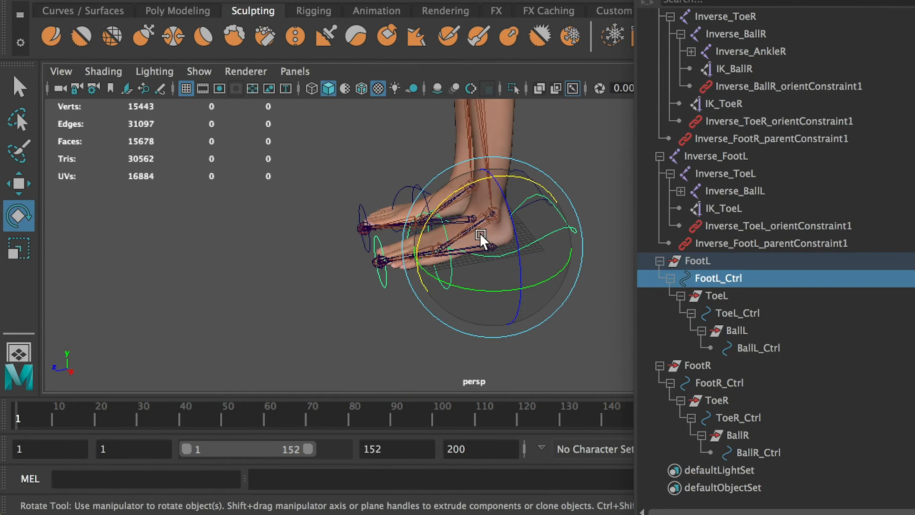
{"action": "left_click_drag", "start_coordinate": [483, 239], "coordinate": [399, 310]}
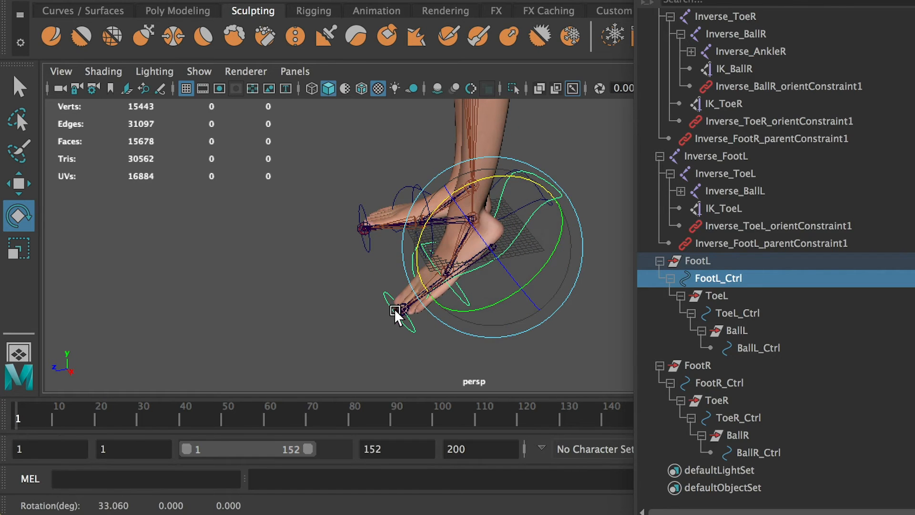
{"action": "key", "text": "super+z"}
{"action": "left_click_drag", "start_coordinate": [449, 205], "coordinate": [511, 206]}
{"action": "key", "text": "super+z"}
Try rotating BallR_Ctrl to test the right heel lift, and undo the rotation.
{"action": "left_click", "coordinate": [442, 331]}
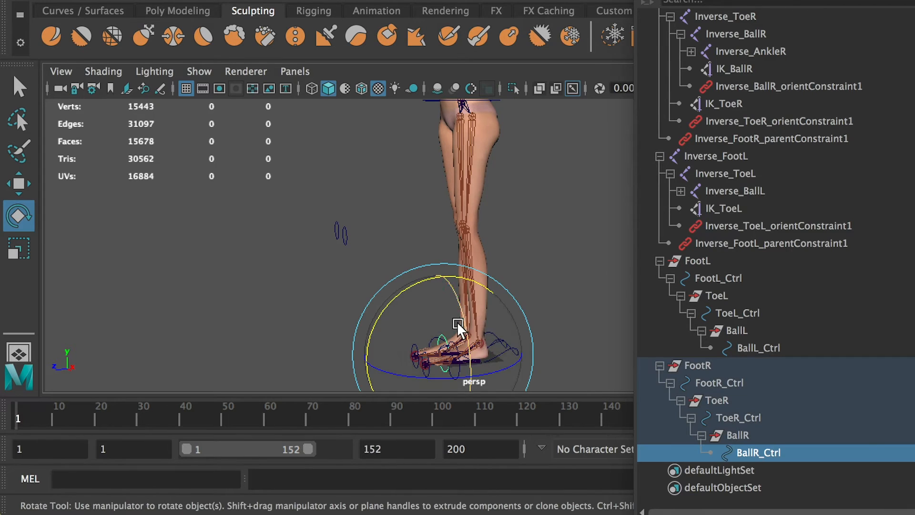
{"action": "left_click_drag", "start_coordinate": [416, 282], "coordinate": [360, 310]}
{"action": "key", "text": "super+z"}
Try moving the left knee controller sideways to test the knee direction.
{"action": "left_click", "coordinate": [288, 281]}
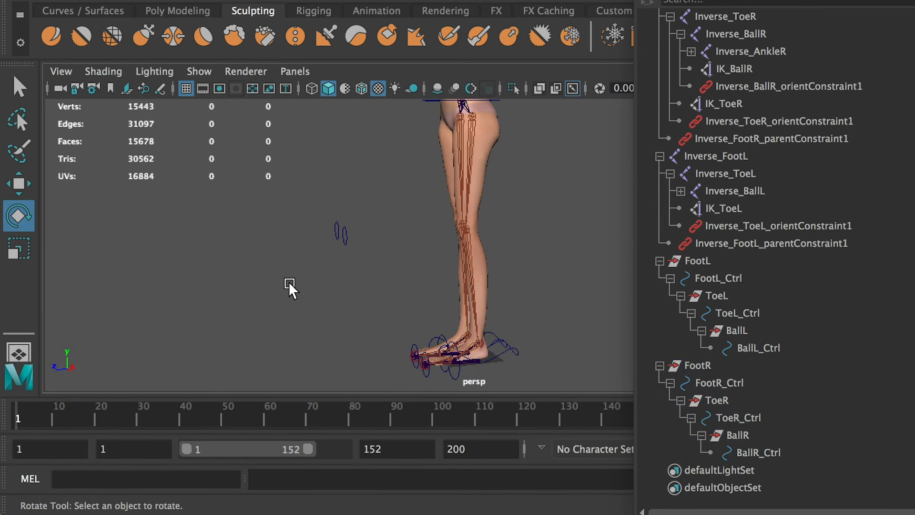
{"action": "left_click_drag", "start_coordinate": [288, 282], "coordinate": [330, 287], "text": "alt"}
{"action": "left_click", "coordinate": [381, 247]}
{"action": "left_click_drag", "start_coordinate": [383, 277], "coordinate": [460, 278], "text": "alt"}
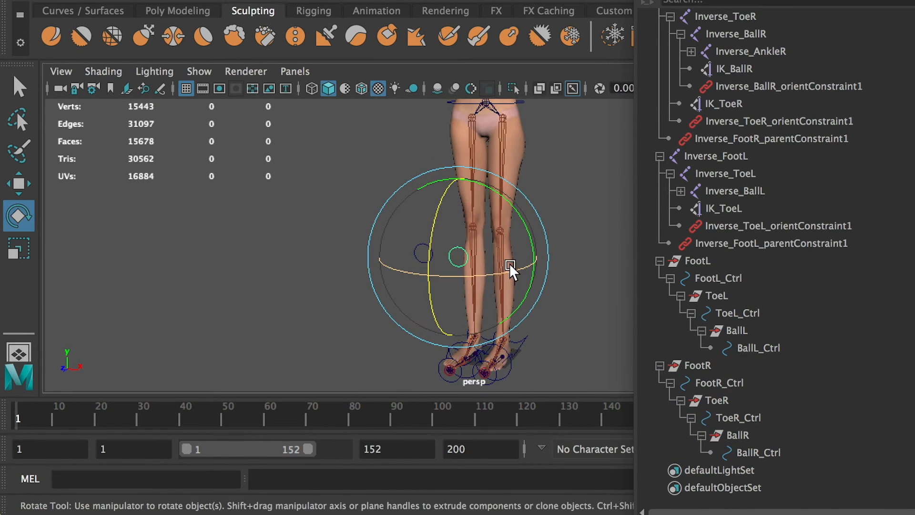
{"action": "key", "text": "w"}
{"action": "left_click_drag", "start_coordinate": [521, 261], "coordinate": [650, 289]}
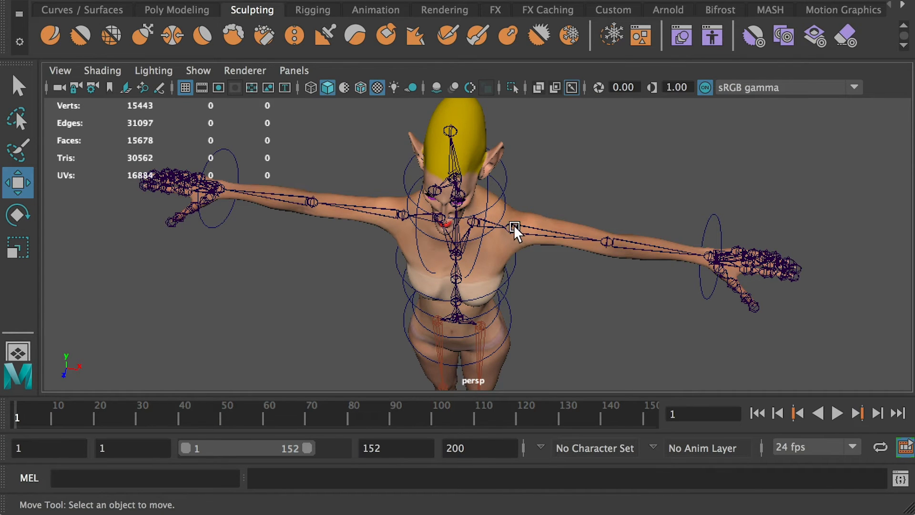
Select the RightForeArm and LeftArm joints in turn to examine their rotation values.
{"action": "left_click_drag", "start_coordinate": [571, 263], "coordinate": [572, 268], "text": "alt"}
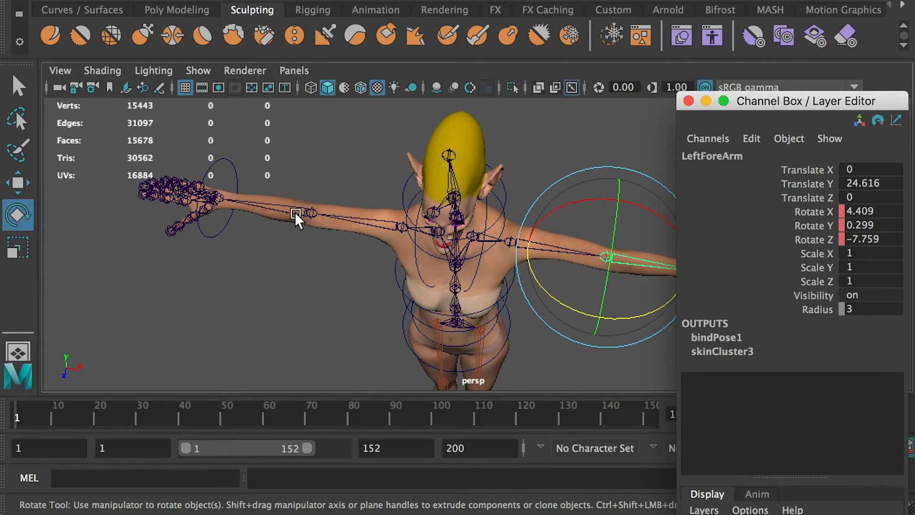
{"action": "left_click", "coordinate": [294, 212]}
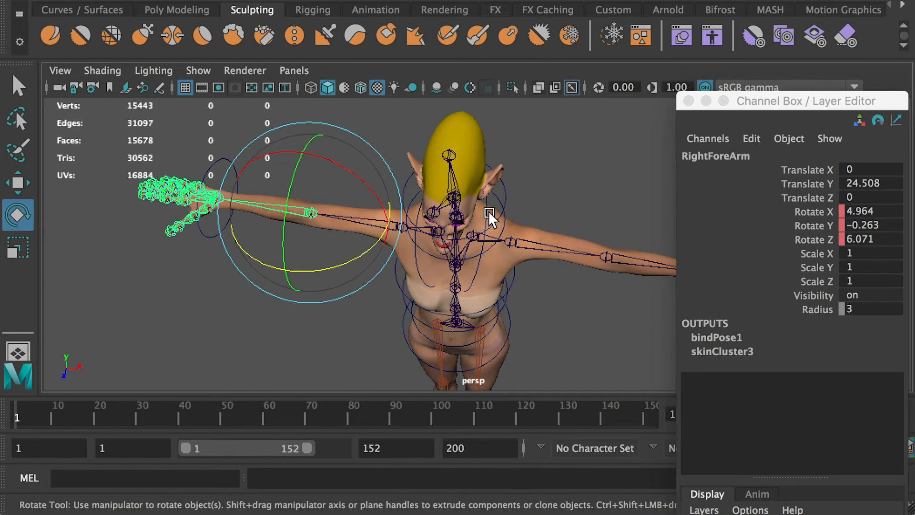
{"action": "left_click", "coordinate": [538, 243]}
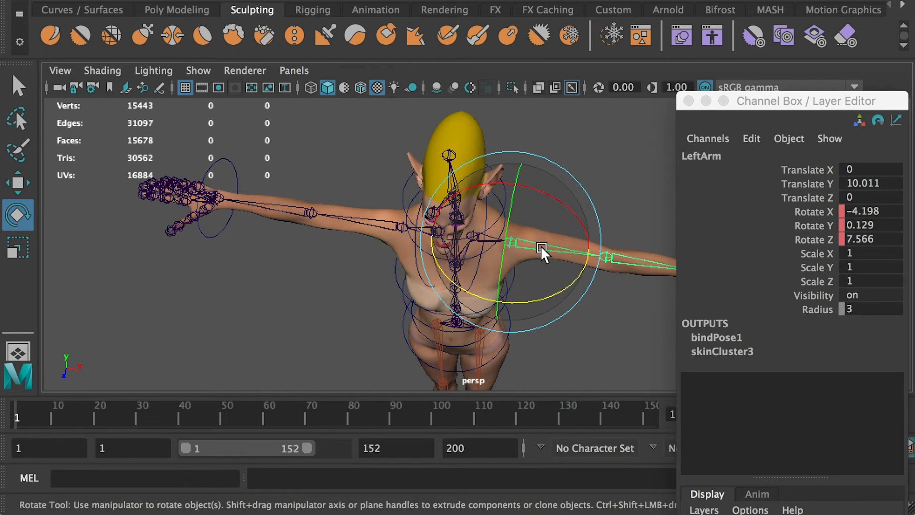
Set the animation start time to -2, shift the playback range to begin there, and go to frame 0.
{"action": "double_click", "coordinate": [19, 449]}
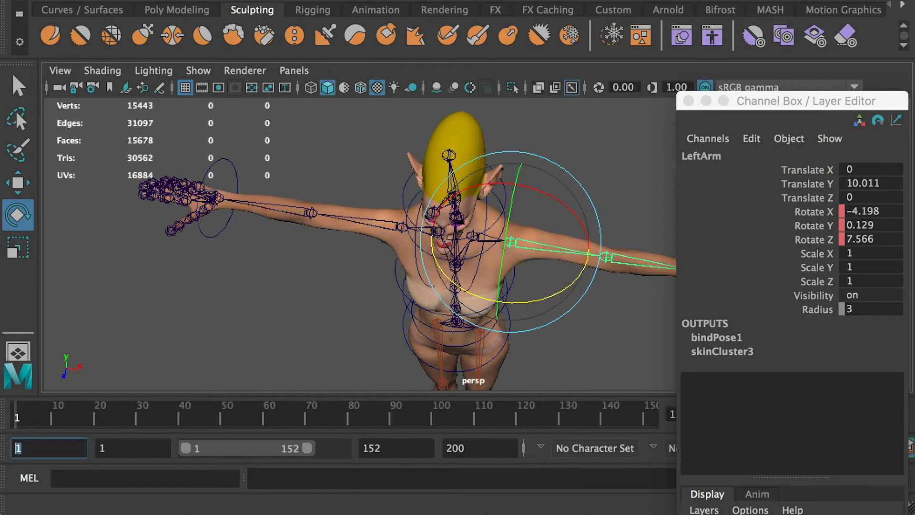
{"action": "type", "text": "-2"}
{"action": "key", "text": "Return"}
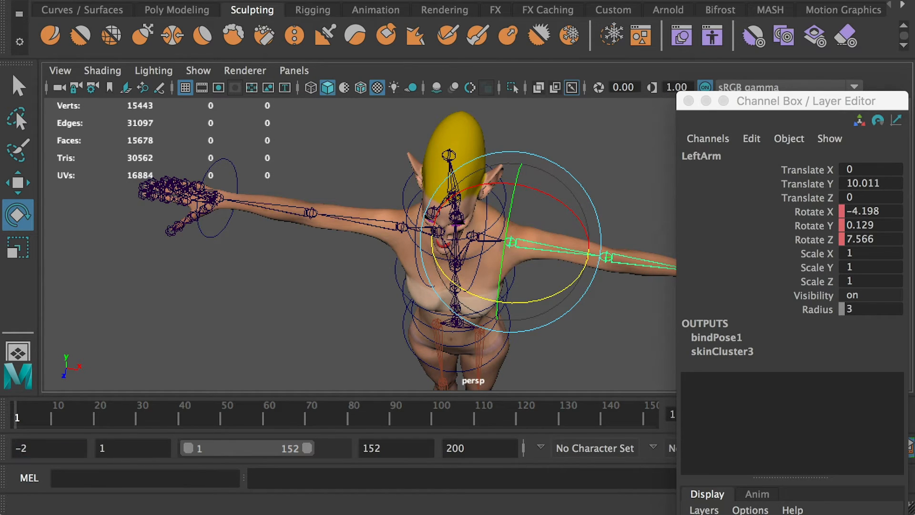
{"action": "left_click_drag", "start_coordinate": [197, 453], "coordinate": [153, 446]}
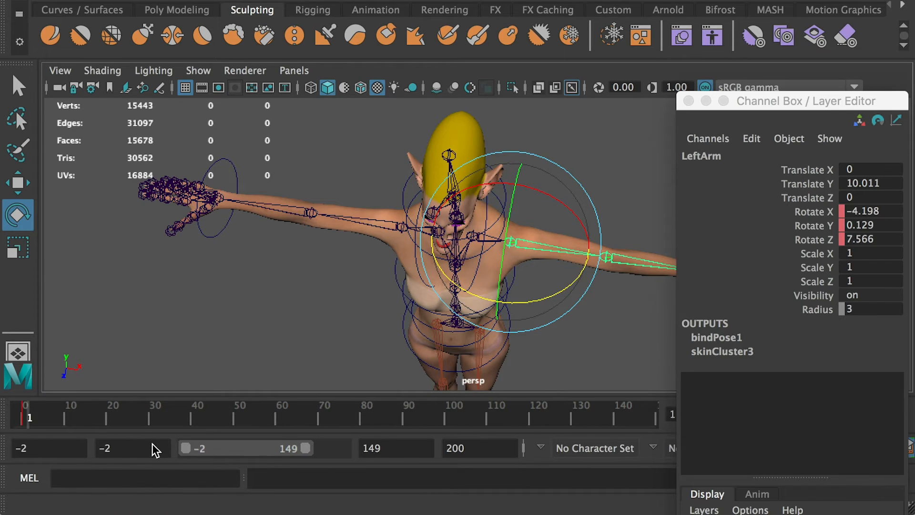
{"action": "mouse_move", "coordinate": [30, 410]}
{"action": "left_mouse_down"}
{"action": "mouse_move", "coordinate": [11, 412]}
{"action": "mouse_move", "coordinate": [22, 417]}
{"action": "left_mouse_up"}
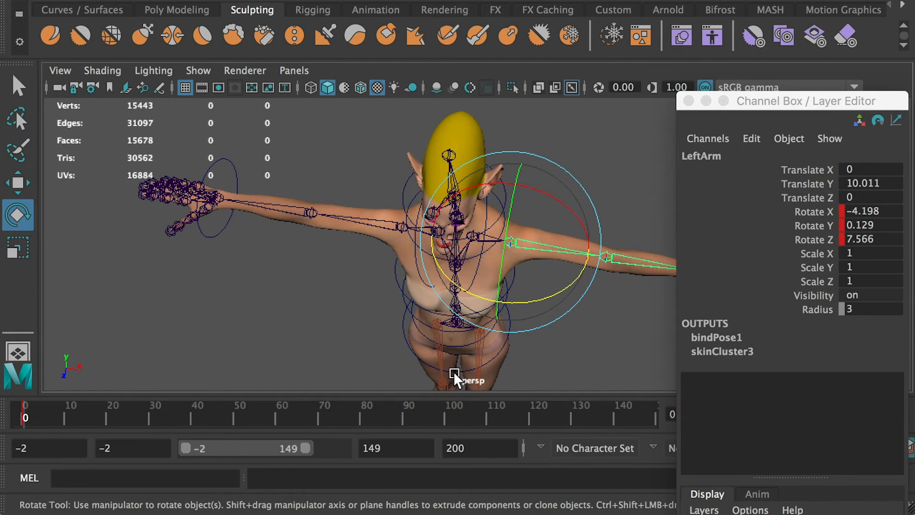
Set the animation start time back to 1 and go to frame 1.
{"action": "left_click", "coordinate": [67, 448]}
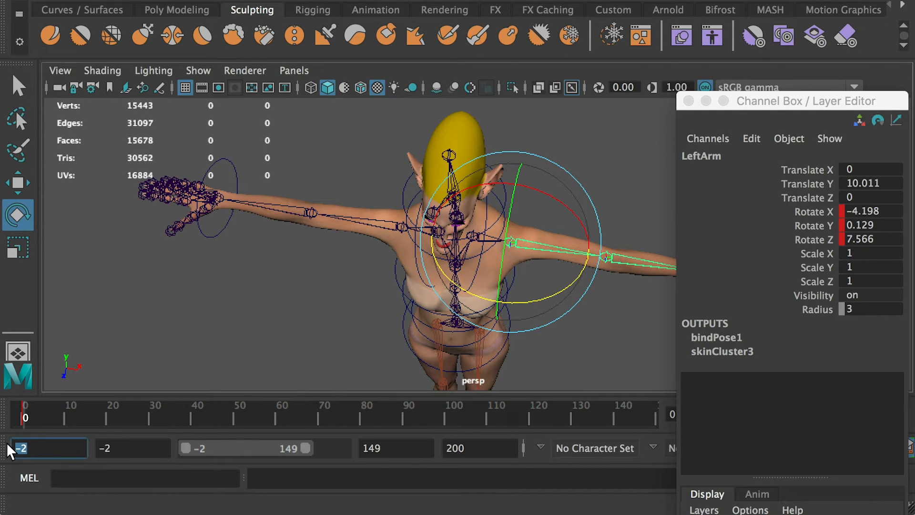
{"action": "type", "text": "1"}
{"action": "key", "text": "Return"}
{"action": "left_click", "coordinate": [170, 311]}
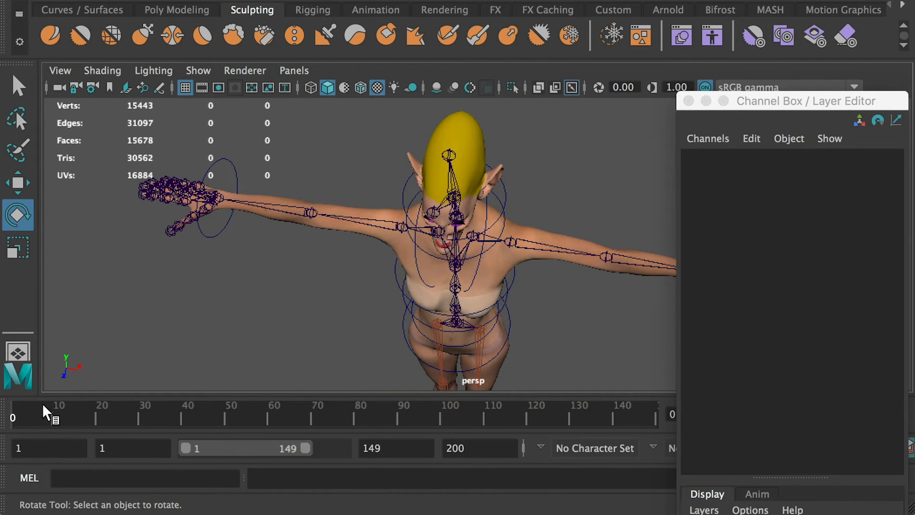
{"action": "left_click", "coordinate": [15, 413]}
Try bending the LeftForeArm joint to about 34 degrees around Z, and scrub the timeline back to frame 1.
{"action": "left_click_drag", "start_coordinate": [519, 247], "coordinate": [459, 221], "text": "alt"}
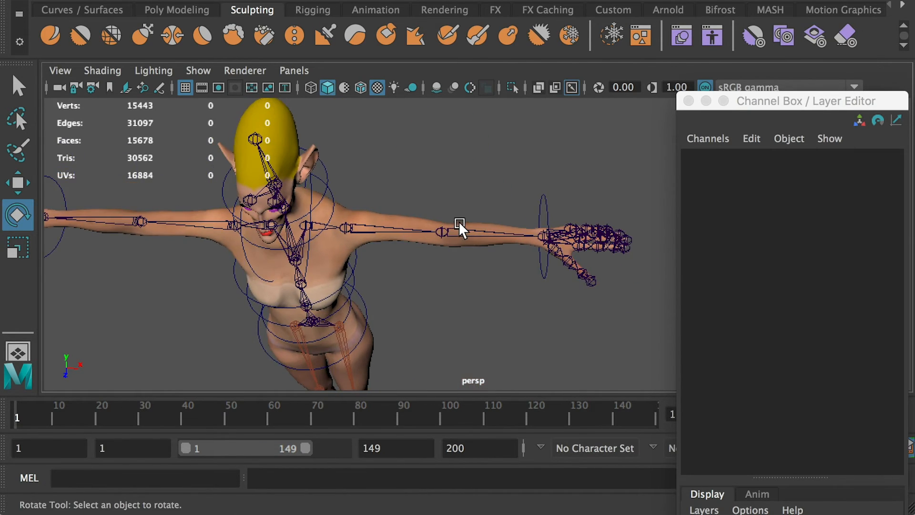
{"action": "left_click", "coordinate": [461, 233]}
{"action": "key", "text": "r"}
{"action": "key", "text": "e"}
{"action": "left_click_drag", "start_coordinate": [485, 271], "coordinate": [422, 305]}
{"action": "left_click_drag", "start_coordinate": [56, 411], "coordinate": [146, 408]}
{"action": "left_click_drag", "start_coordinate": [50, 415], "coordinate": [15, 414]}
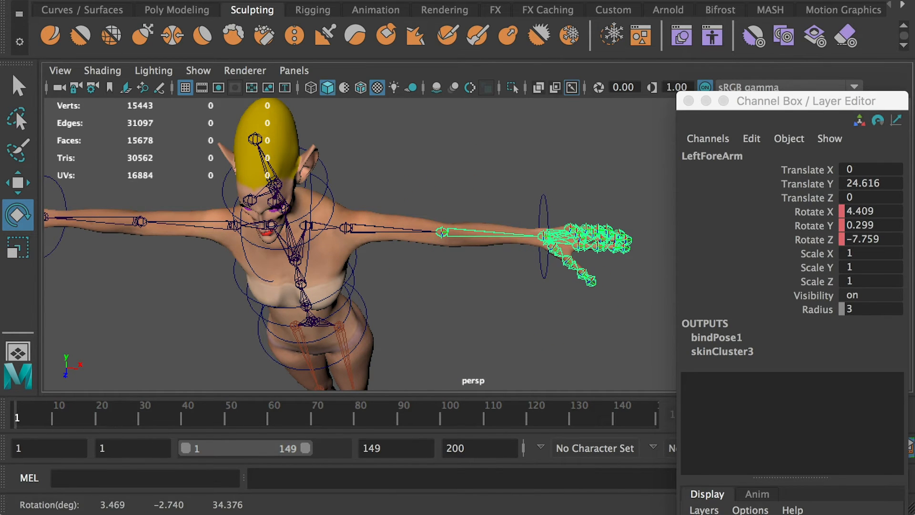
Bend the LeftForeArm joint forward to about 50 degrees around Z, and bend the RightForeArm joint forward to match.
{"action": "left_click_drag", "start_coordinate": [486, 277], "coordinate": [408, 293]}
{"action": "left_click_drag", "start_coordinate": [295, 287], "coordinate": [361, 242], "text": "alt"}
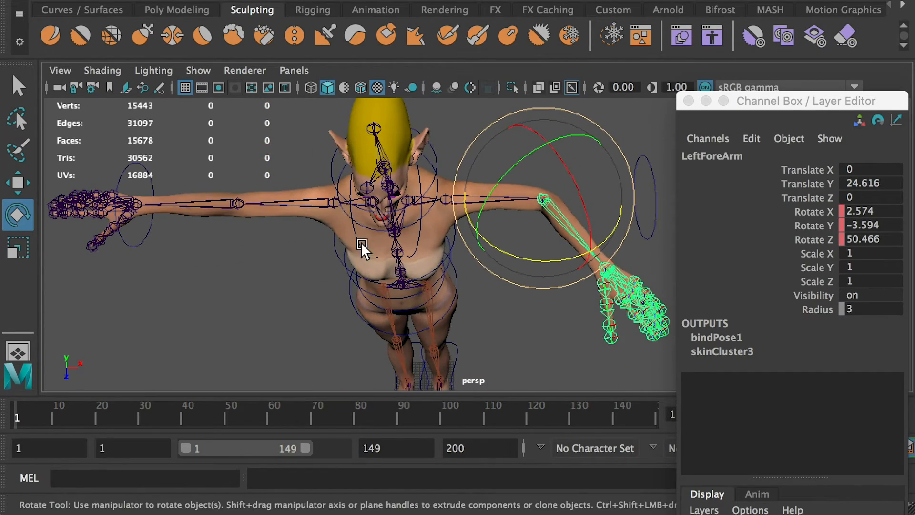
{"action": "left_click", "coordinate": [196, 205]}
{"action": "left_click_drag", "start_coordinate": [192, 240], "coordinate": [282, 264]}
{"action": "left_click", "coordinate": [521, 260]}
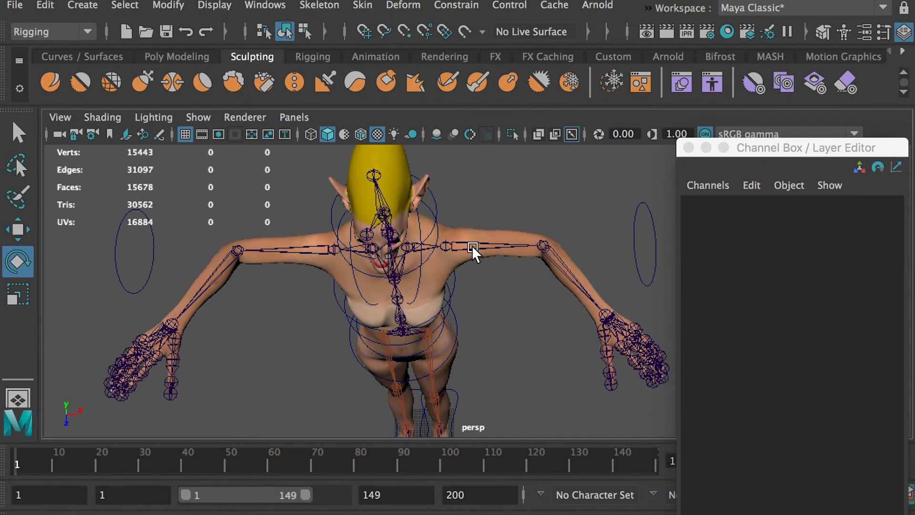
Set the preferred angle for the LeftArm joint with the Hierarchy option.
{"action": "left_click", "coordinate": [476, 205]}
{"action": "left_click", "coordinate": [310, 4]}
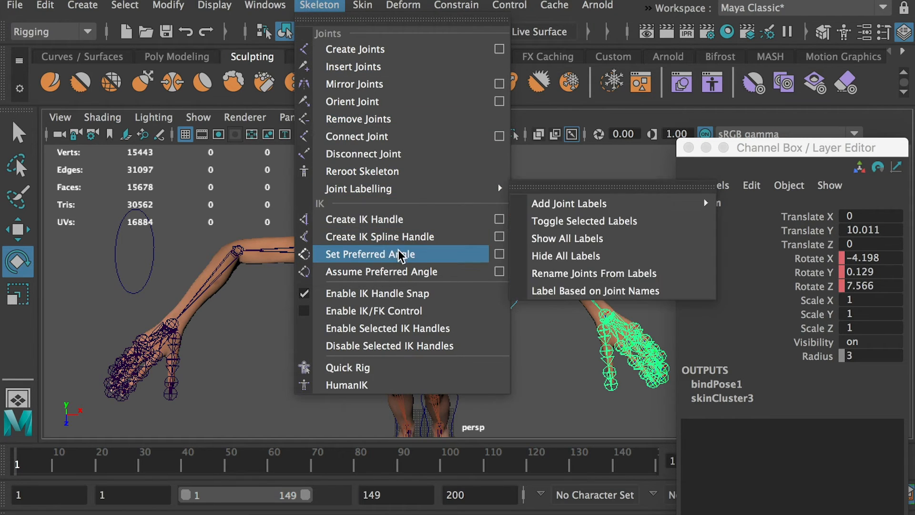
{"action": "left_click", "coordinate": [497, 254]}
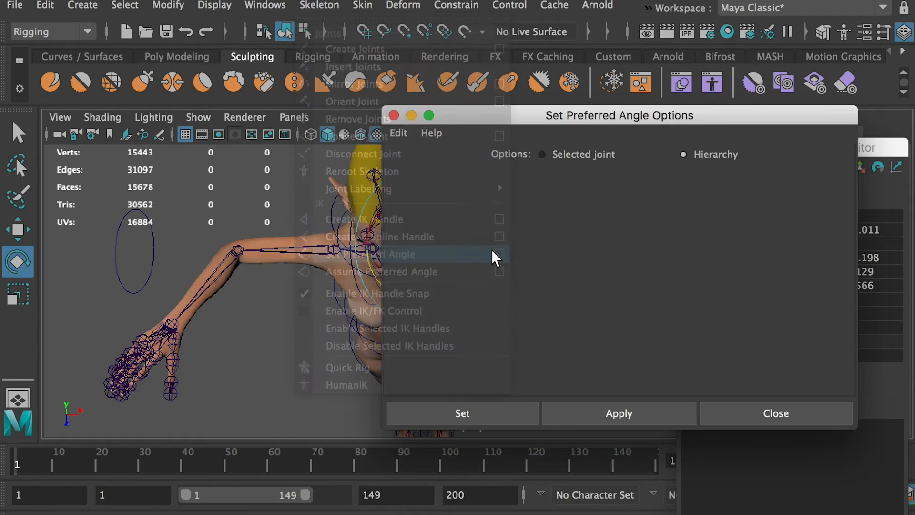
{"action": "left_click", "coordinate": [725, 156]}
{"action": "left_click", "coordinate": [515, 411]}
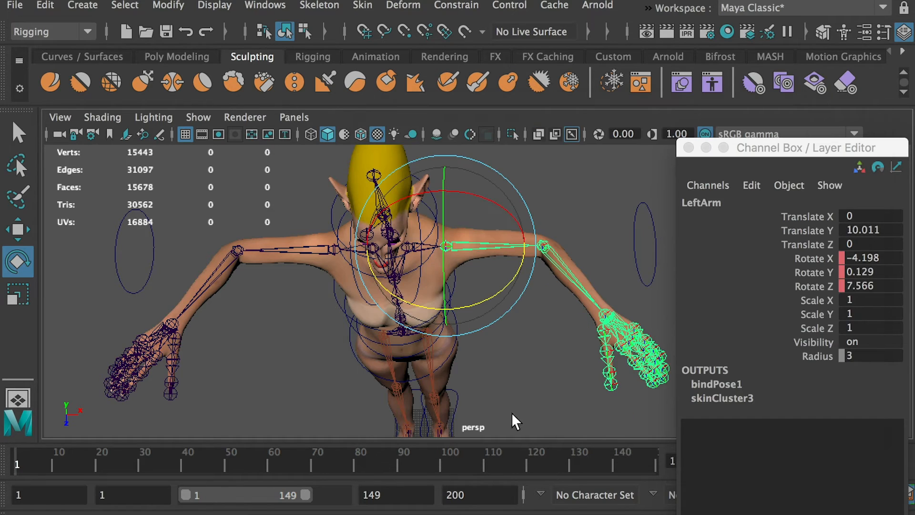
Set the preferred angle for the RightArm joint with the Hierarchy option, and scrub the timeline at frame 1 to restore the straight arms.
{"action": "left_click", "coordinate": [302, 285]}
{"action": "left_click", "coordinate": [334, 248]}
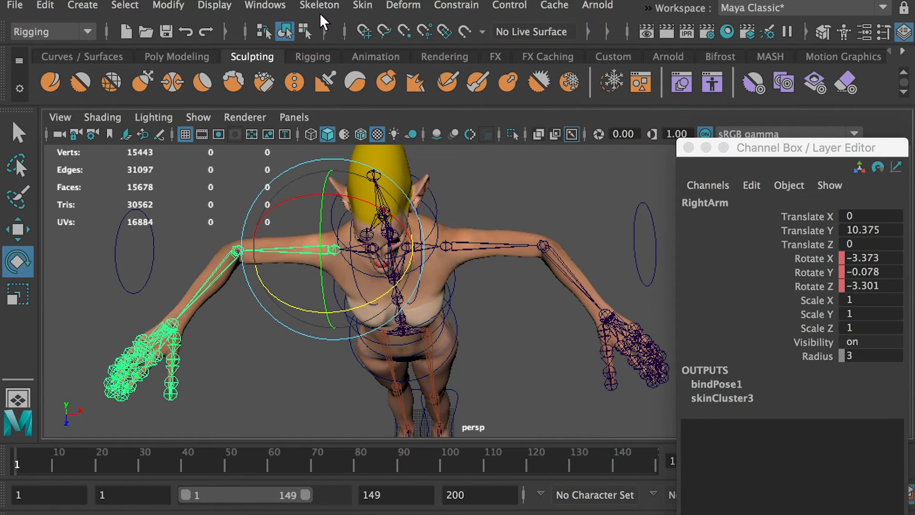
{"action": "left_click", "coordinate": [318, 7]}
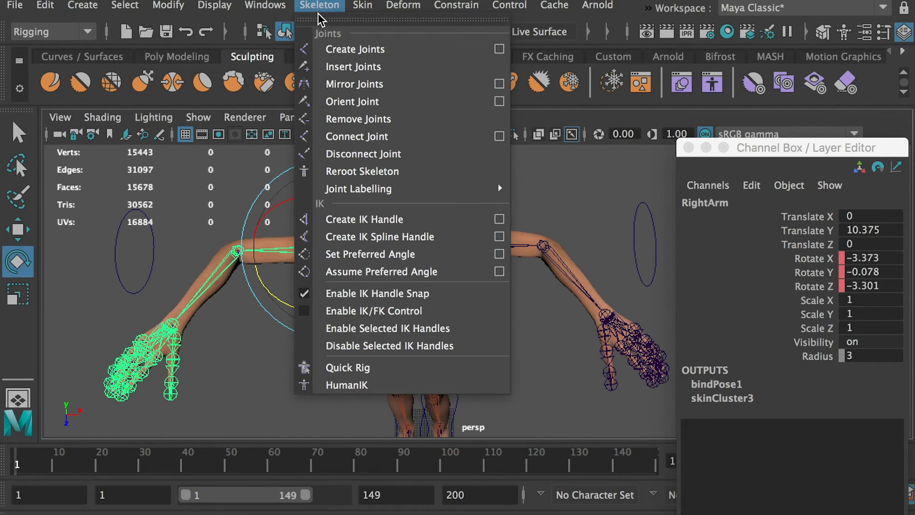
{"action": "left_click", "coordinate": [499, 254]}
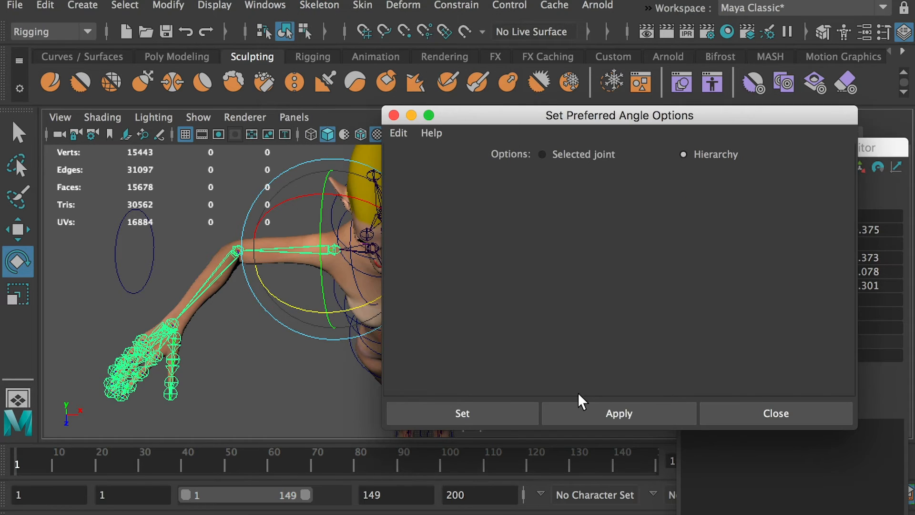
{"action": "left_click", "coordinate": [494, 413]}
{"action": "left_click", "coordinate": [373, 410]}
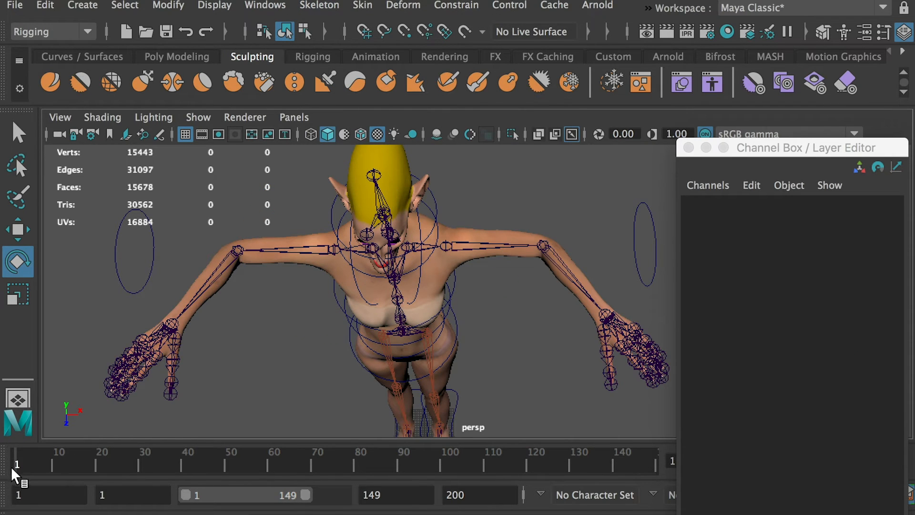
{"action": "mouse_move", "coordinate": [12, 468]}
{"action": "left_mouse_down"}
{"action": "mouse_move", "coordinate": [29, 462]}
{"action": "mouse_move", "coordinate": [17, 465]}
{"action": "left_mouse_up"}
Open the IK Handle tool settings and set the current solver to Rotate-Plane Solver.
{"action": "mouse_move", "coordinate": [258, 327]}
{"action": "left_mouse_down", "text": "alt"}
{"action": "mouse_move", "coordinate": [453, 247]}
{"action": "mouse_move", "coordinate": [436, 260]}
{"action": "mouse_move", "coordinate": [441, 267]}
{"action": "mouse_move", "coordinate": [421, 273]}
{"action": "left_mouse_up", "text": "alt"}
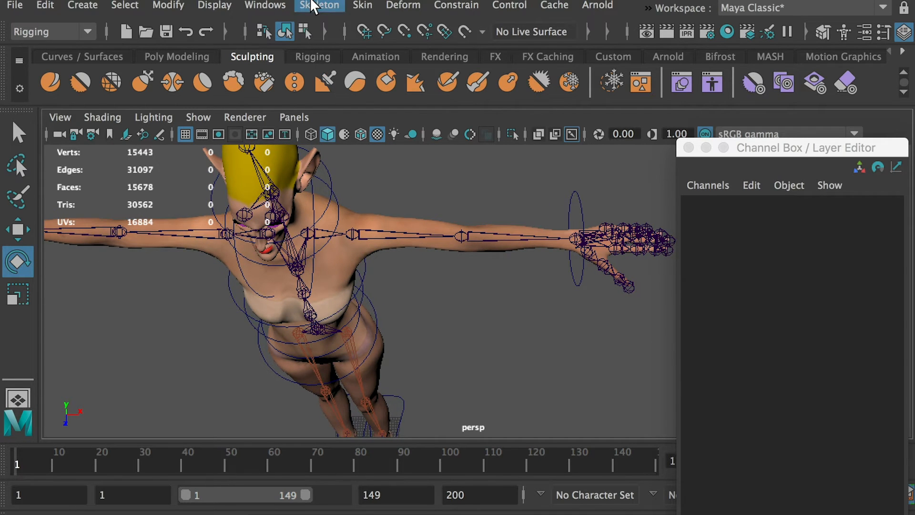
{"action": "left_click", "coordinate": [319, 4]}
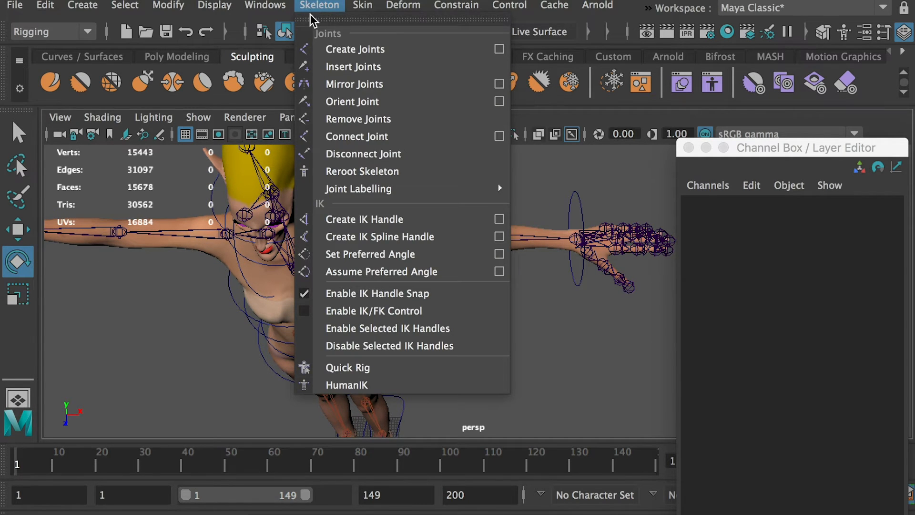
{"action": "left_click", "coordinate": [499, 219]}
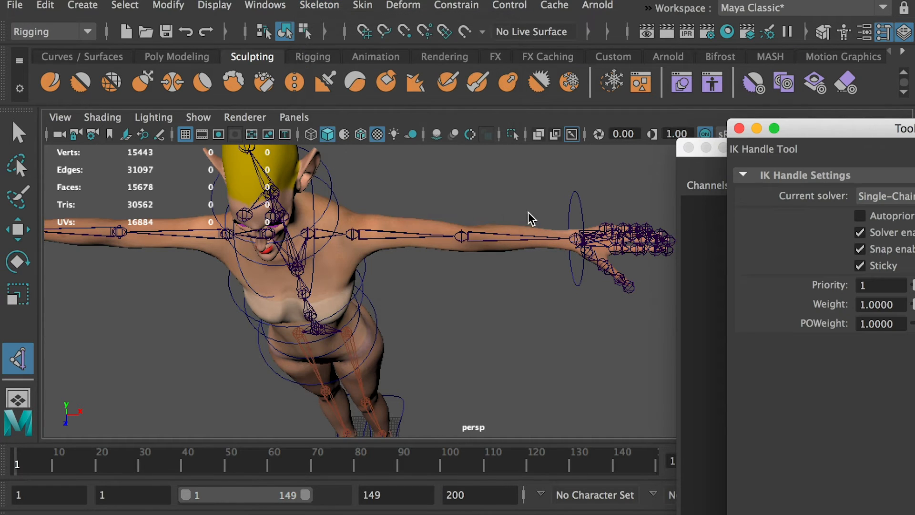
{"action": "left_click_drag", "start_coordinate": [846, 128], "coordinate": [616, 128]}
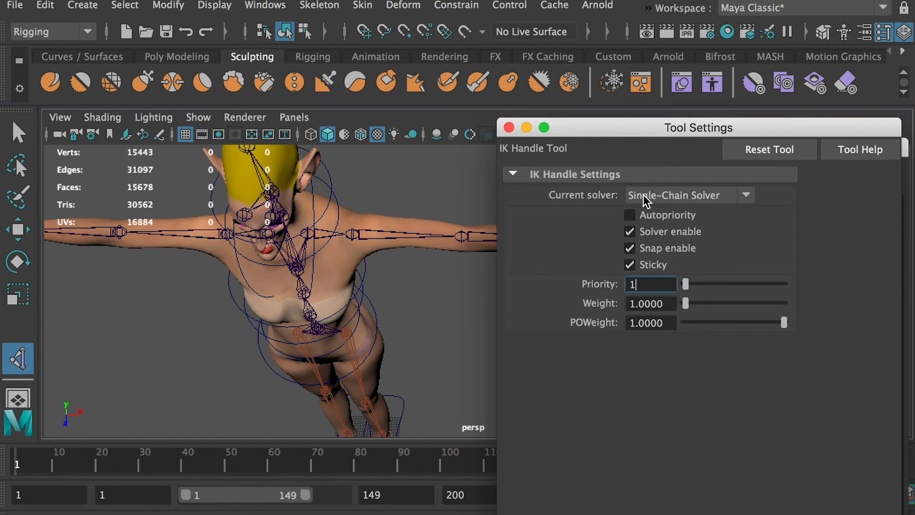
{"action": "left_click", "coordinate": [735, 198]}
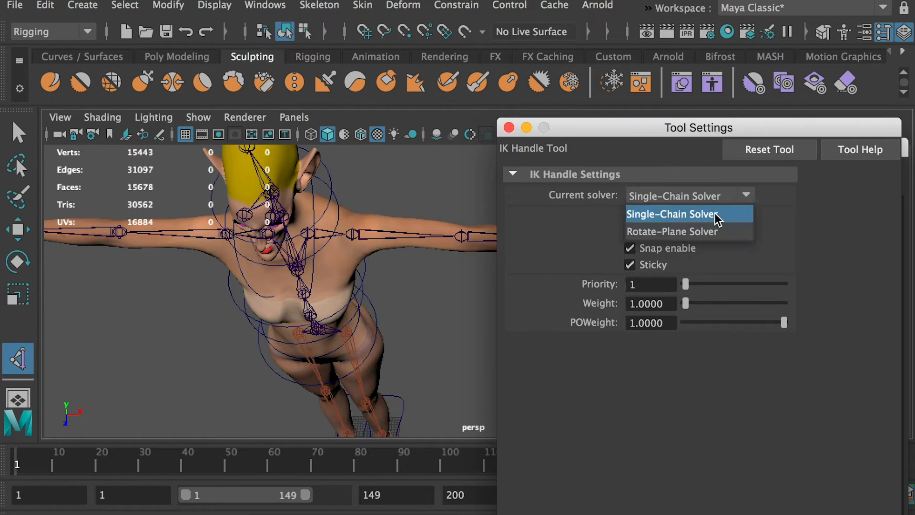
{"action": "left_click", "coordinate": [665, 231]}
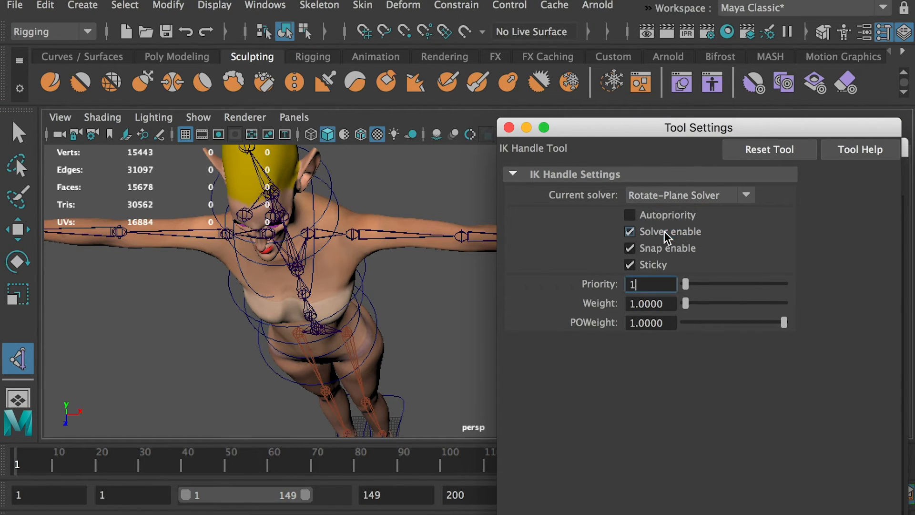
{"action": "left_click", "coordinate": [509, 127]}
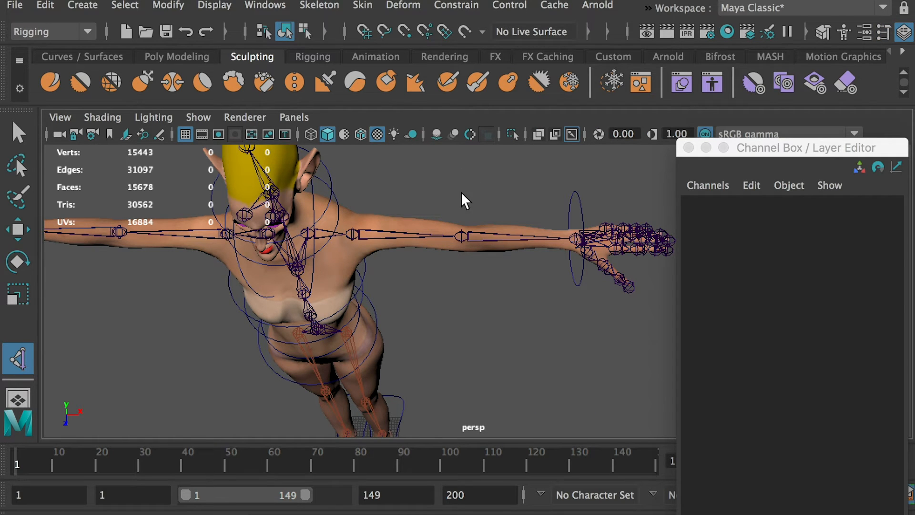
Create an IK handle from the LeftArm joint to the left wrist joint.
{"action": "left_click_drag", "start_coordinate": [461, 191], "coordinate": [490, 223], "text": "alt"}
{"action": "left_click", "coordinate": [491, 224]}
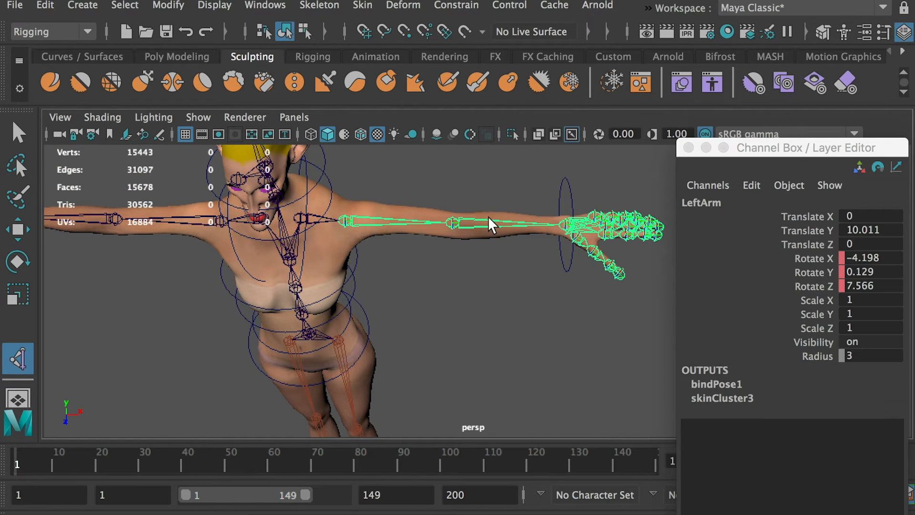
{"action": "left_click", "coordinate": [564, 225]}
{"action": "key", "text": "e"}
{"action": "key", "text": "w"}
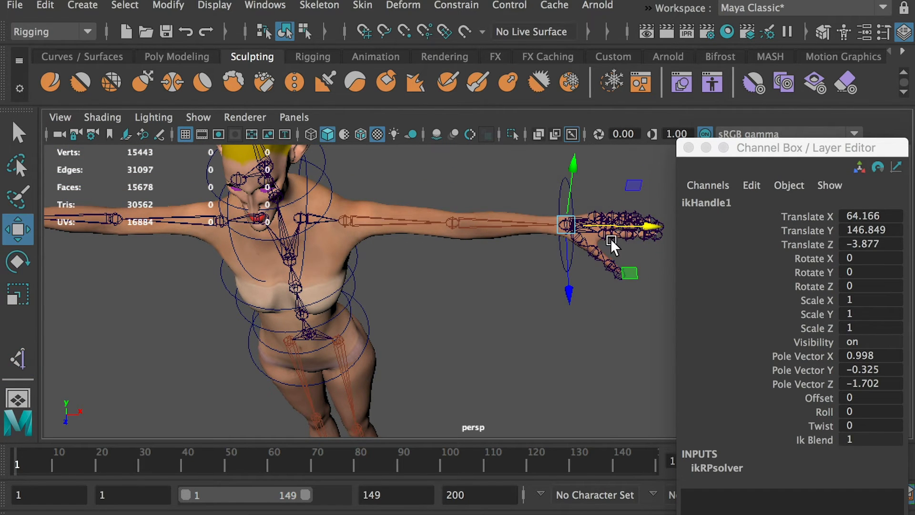
Try moving the left arm's IK handle down beside the hip to test the elbow bend, and undo the moves.
{"action": "left_click_drag", "start_coordinate": [635, 227], "coordinate": [526, 173]}
{"action": "key", "text": "super+z"}
{"action": "right_click_drag", "start_coordinate": [525, 173], "coordinate": [479, 204], "text": "alt"}
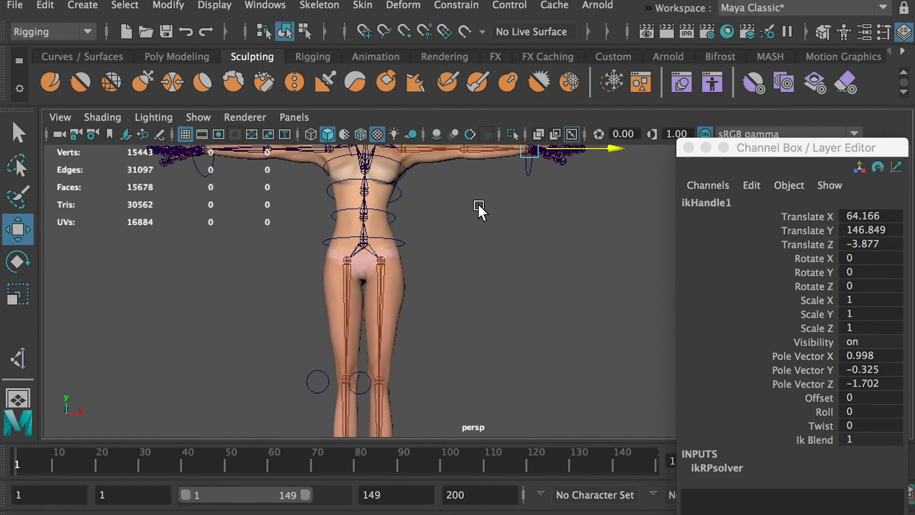
{"action": "middle_click_drag", "start_coordinate": [478, 204], "coordinate": [476, 287], "text": "alt"}
{"action": "left_click_drag", "start_coordinate": [516, 161], "coordinate": [472, 331]}
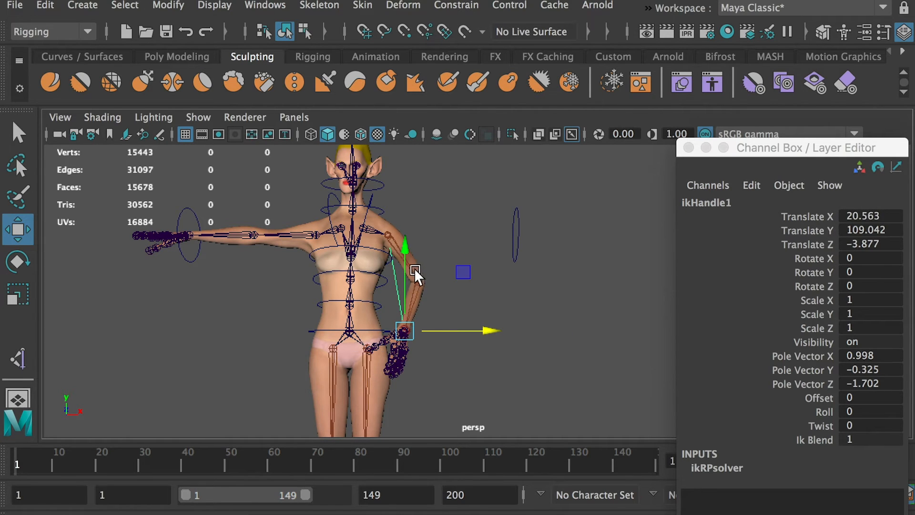
{"action": "left_click_drag", "start_coordinate": [404, 251], "coordinate": [400, 282]}
{"action": "key", "text": "super+z"}
{"action": "key", "text": "super+z"}
{"action": "key", "text": "super+z"}
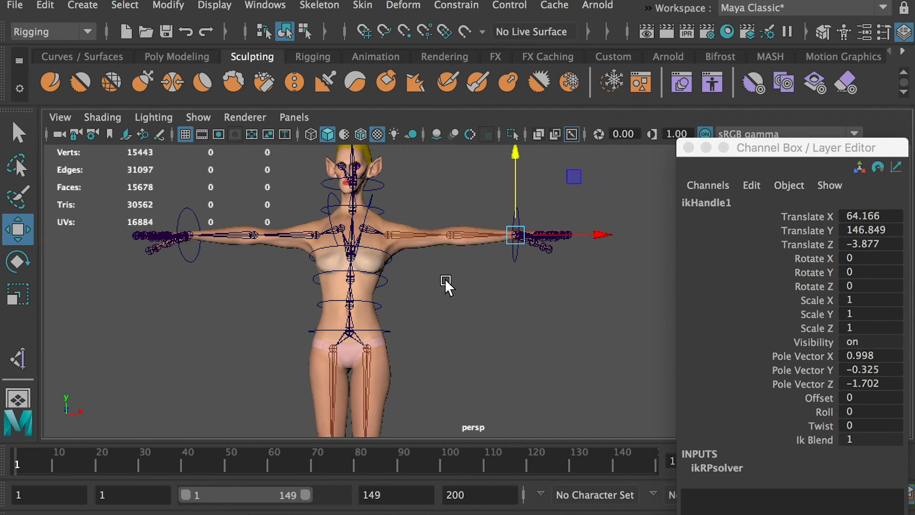
Create a matching IK handle from the RightArm joint to the right wrist joint.
{"action": "left_click_drag", "start_coordinate": [500, 276], "coordinate": [500, 301], "text": "alt"}
{"action": "middle_click_drag", "start_coordinate": [351, 234], "coordinate": [461, 220], "text": "alt"}
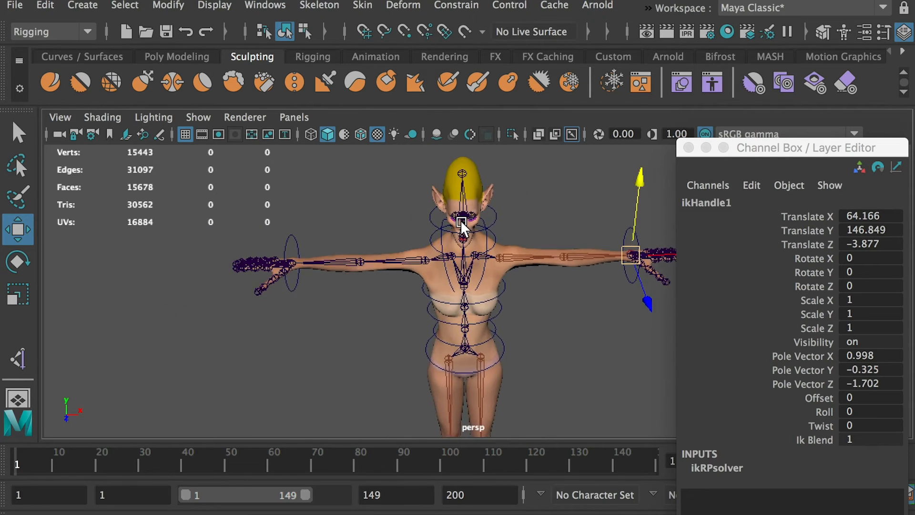
{"action": "scroll", "coordinate": [463, 229], "scroll_direction": "up", "scroll_amount": 6}
{"action": "middle_click_drag", "start_coordinate": [475, 266], "coordinate": [478, 301], "text": "alt"}
{"action": "middle_click_drag", "start_coordinate": [307, 210], "coordinate": [321, 242], "text": "alt"}
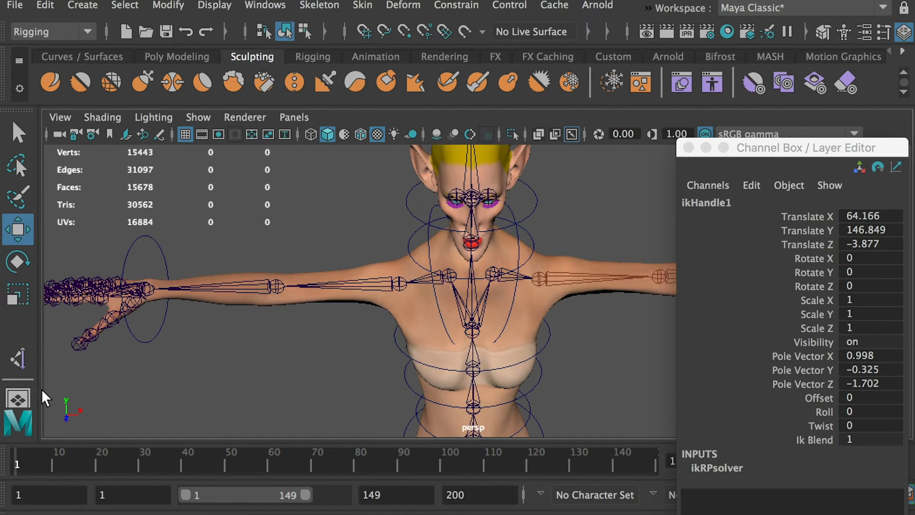
{"action": "left_click", "coordinate": [21, 362]}
{"action": "left_click", "coordinate": [397, 284]}
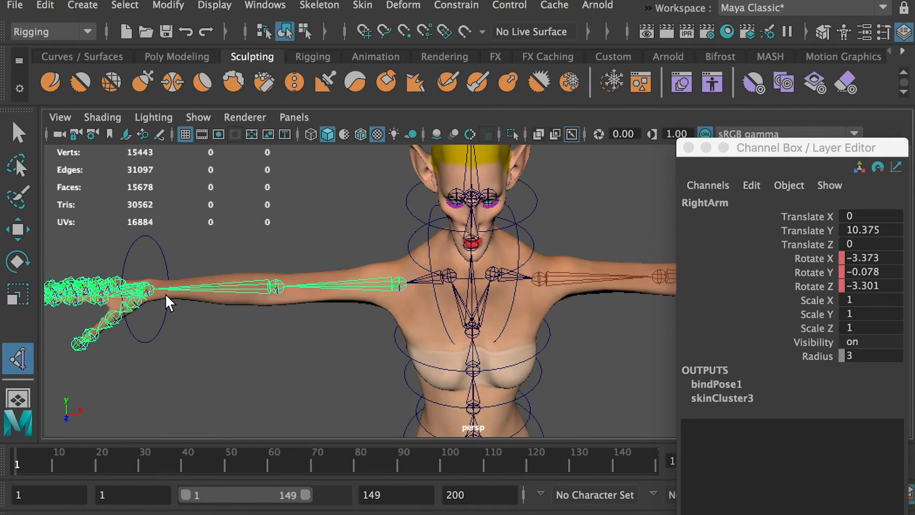
{"action": "left_click", "coordinate": [150, 288]}
{"action": "key", "text": "w"}
Rename the left arm's IK handle, ikHandle1, as IK_ArmL.
{"action": "left_click_drag", "start_coordinate": [132, 244], "coordinate": [231, 389]}
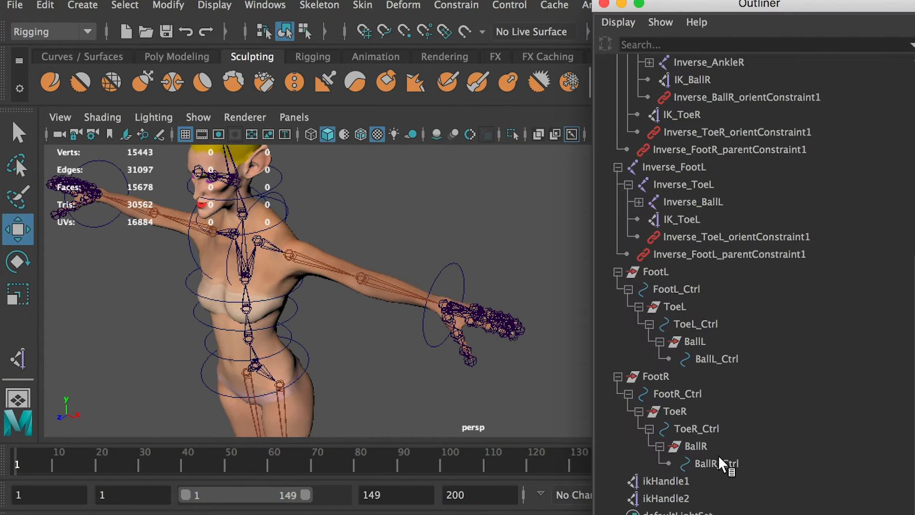
{"action": "left_click", "coordinate": [668, 479]}
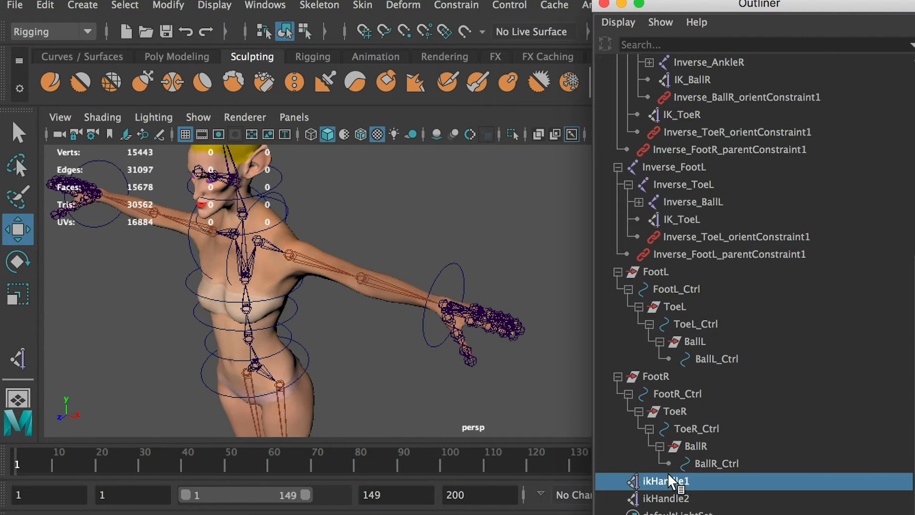
{"action": "key", "text": "Return"}
{"action": "type", "text": "IK_"}
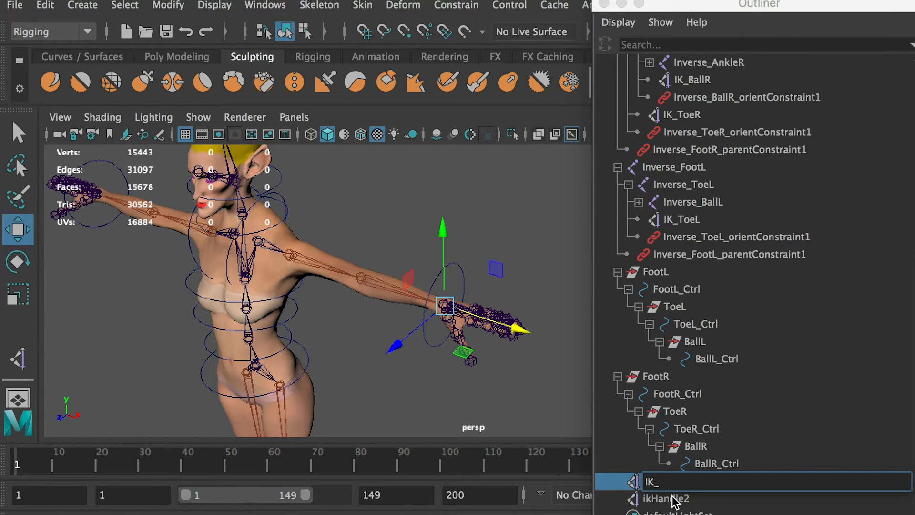
{"action": "type", "text": "H"}
{"action": "key", "text": "BackSpace"}
{"action": "type", "text": "ArmL"}
{"action": "key", "text": "super+a"}
{"action": "key", "text": "super+c"}
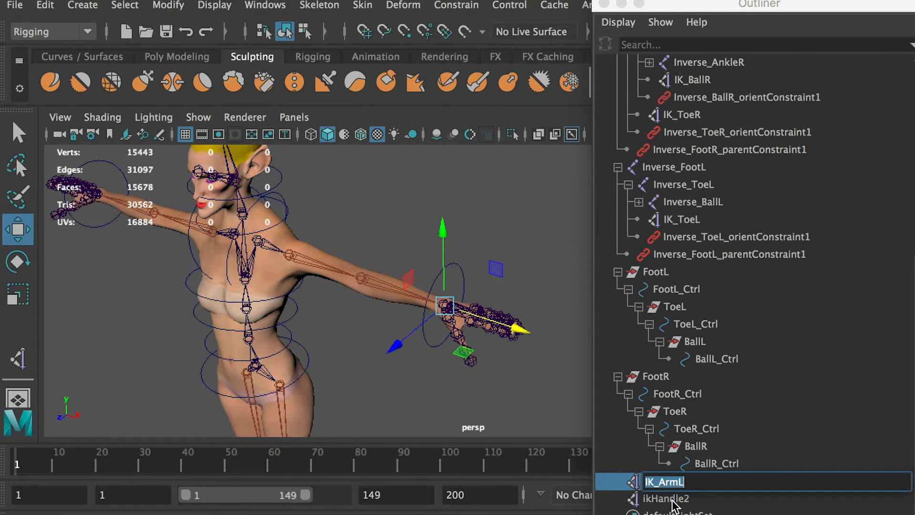
Rename the right arm's IK handle, ikHandle2, as IK_ArmR.
{"action": "left_click", "coordinate": [677, 499]}
{"action": "double_click", "coordinate": [677, 499]}
{"action": "key", "text": "super+v"}
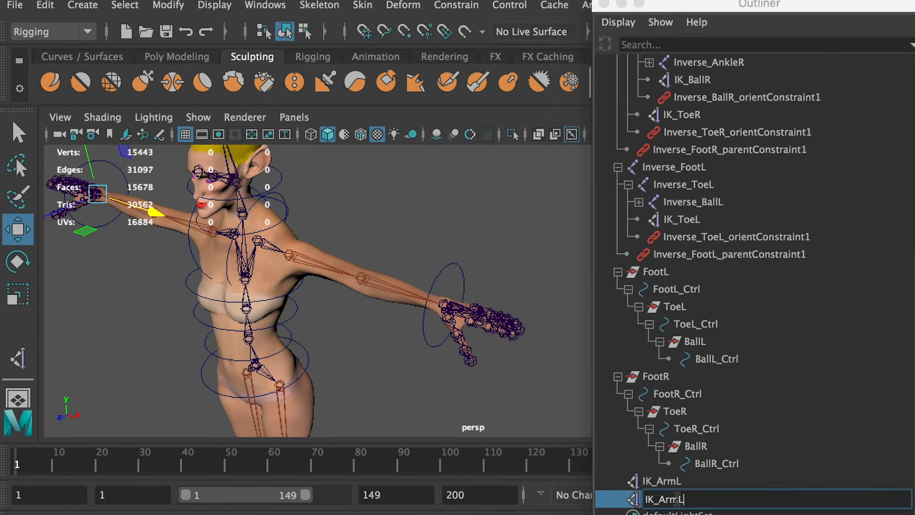
{"action": "key", "text": "BackSpace"}
{"action": "type", "text": "R"}
{"action": "left_click", "coordinate": [651, 482]}
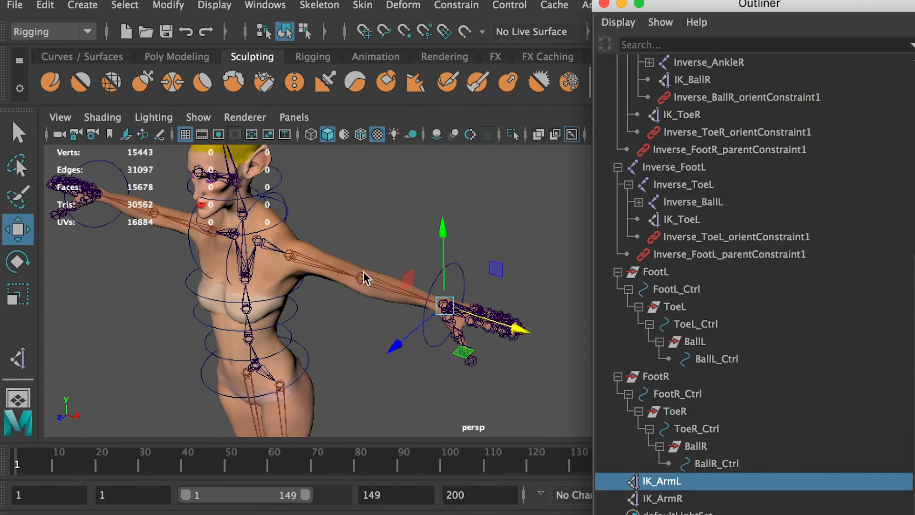
{"action": "left_click", "coordinate": [335, 334]}
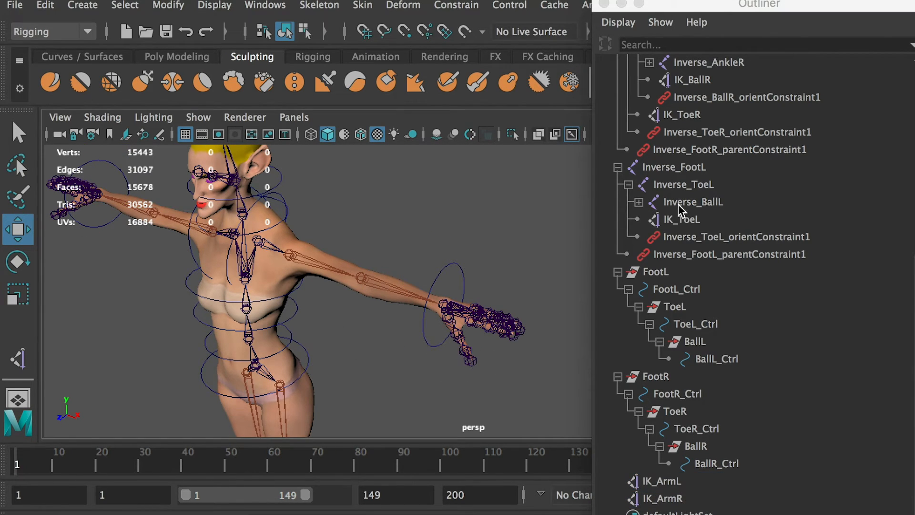
Duplicate the hidden null1 controller group for use as an elbow controller.
{"action": "scroll", "coordinate": [679, 205], "scroll_direction": "up", "scroll_amount": 6}
{"action": "left_click", "coordinate": [655, 219]}
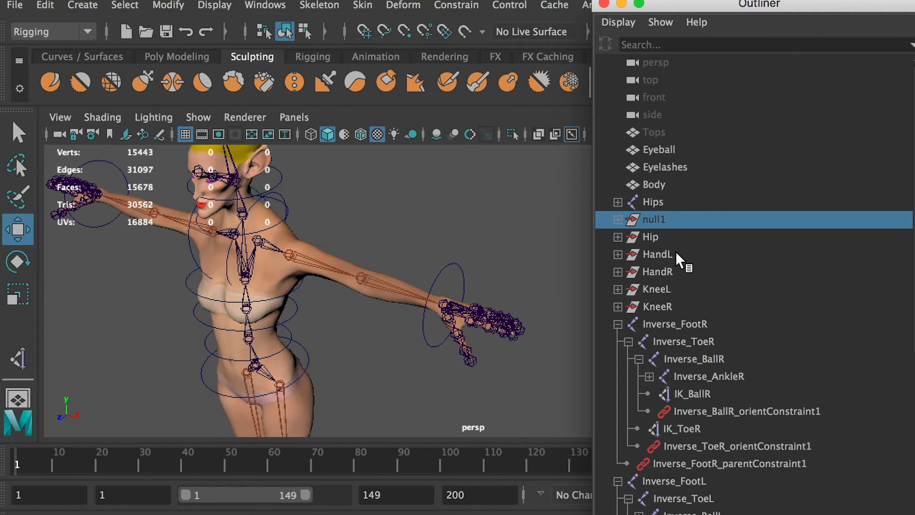
{"action": "key", "text": "ctrl+g"}
{"action": "scroll", "coordinate": [739, 238], "scroll_direction": "down", "scroll_amount": 6}
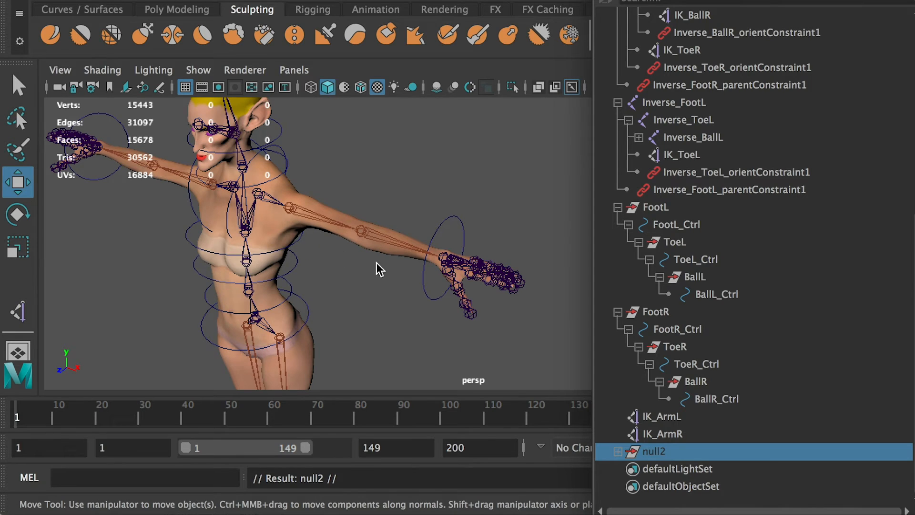
Turn off the display of Polygons in the perspective view, leaving the joints and control curves visible.
{"action": "right_click_drag", "start_coordinate": [356, 275], "coordinate": [393, 310], "text": "alt"}
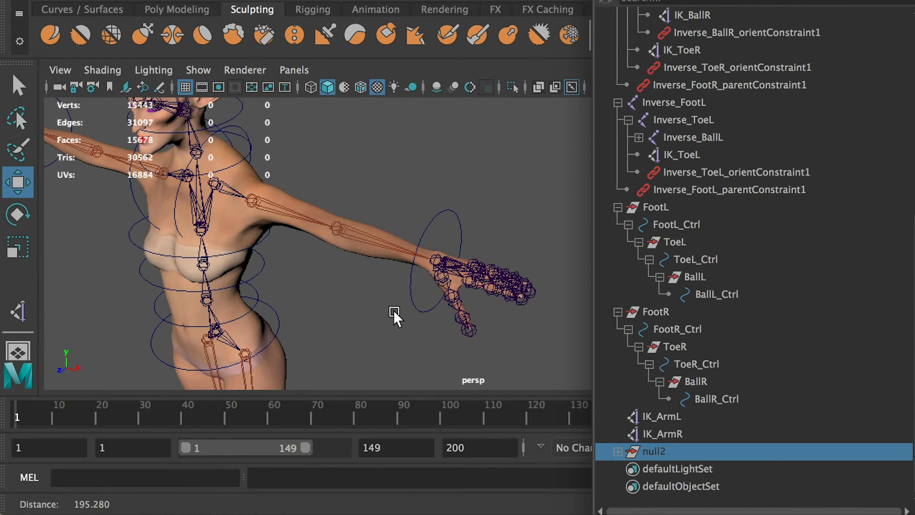
{"action": "left_click", "coordinate": [195, 112]}
{"action": "left_click", "coordinate": [198, 70]}
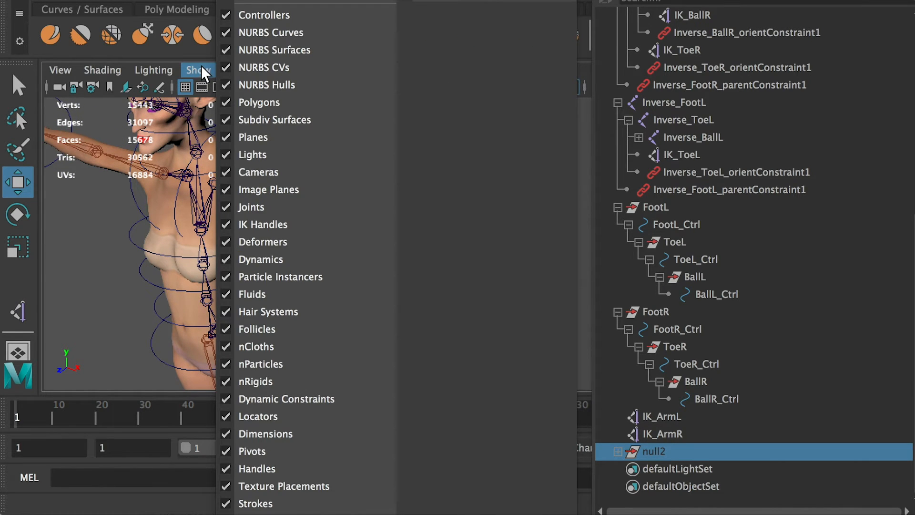
{"action": "left_click", "coordinate": [233, 103]}
{"action": "left_click_drag", "start_coordinate": [361, 244], "coordinate": [333, 264], "text": "alt"}
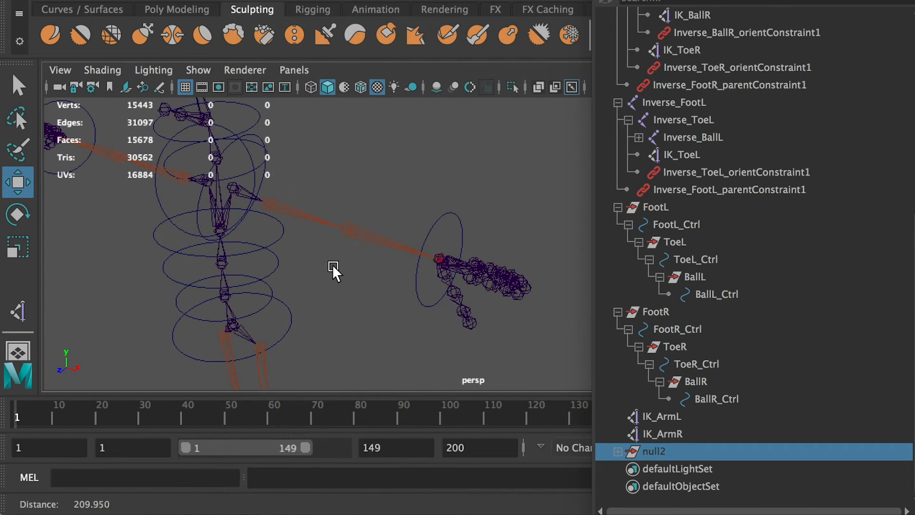
Rename the duplicated null2 group as ElbowL.
{"action": "double_click", "coordinate": [660, 451]}
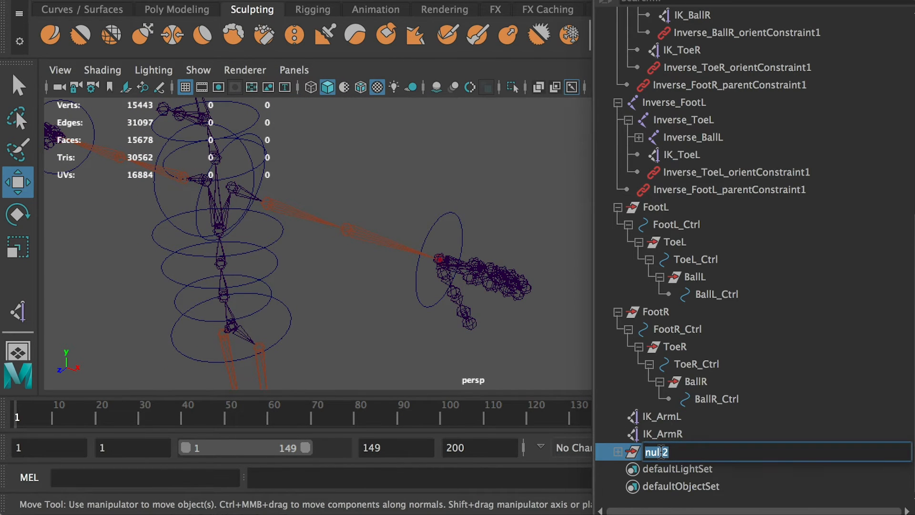
{"action": "type", "text": "ElbowL"}
{"action": "key", "text": "Return"}
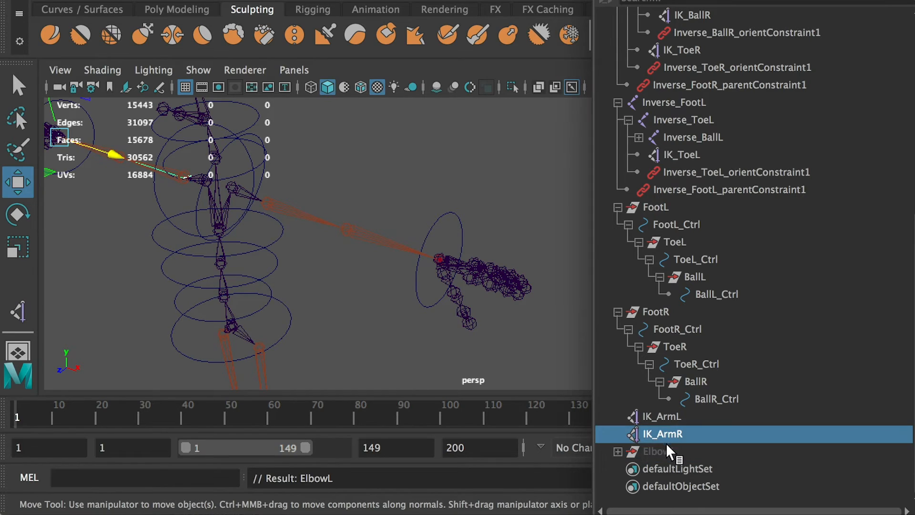
Expand and unhide the ElbowL group, and snap it from the origin onto the left elbow joint.
{"action": "left_click", "coordinate": [619, 451]}
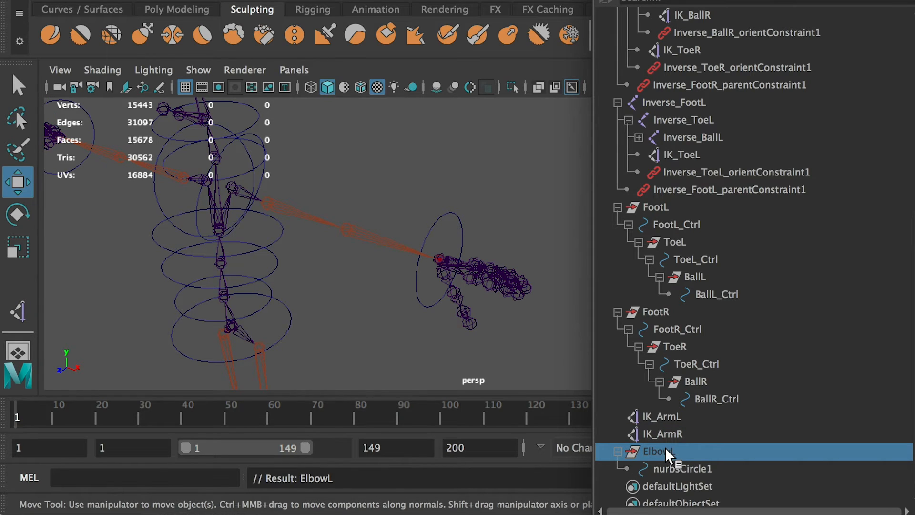
{"action": "key", "text": "shift+h"}
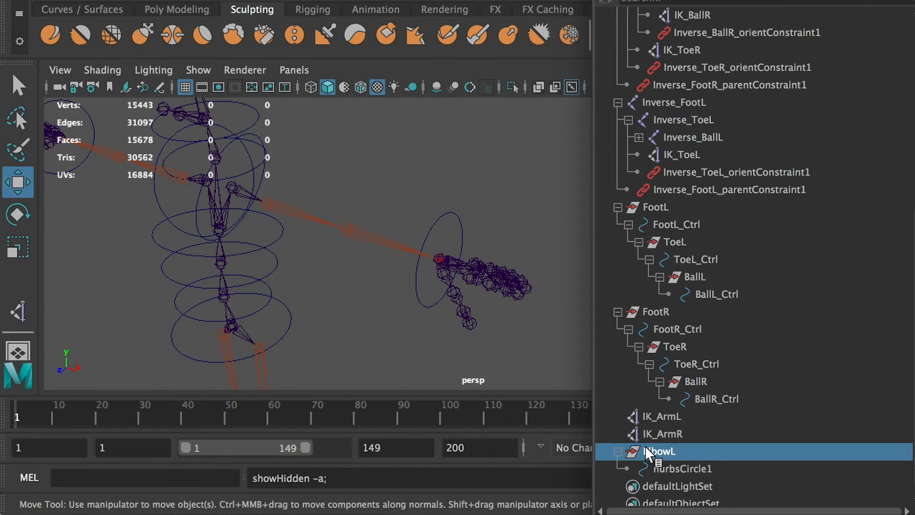
{"action": "left_click_drag", "start_coordinate": [356, 264], "coordinate": [432, 244], "text": "alt"}
{"action": "left_click_drag", "start_coordinate": [382, 345], "coordinate": [411, 177]}
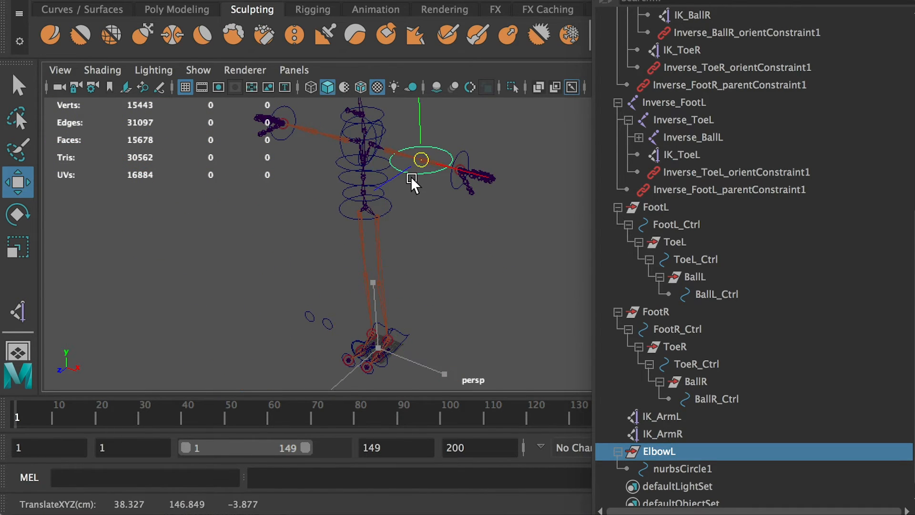
Set the ElbowL group's Rotate X to 90 and move the group behind the arm to Translate Z about -60.575.
{"action": "key", "text": "f"}
{"action": "left_click_drag", "start_coordinate": [499, 273], "coordinate": [386, 236], "text": "alt"}
{"action": "key", "text": "r"}
{"action": "key", "text": "e"}
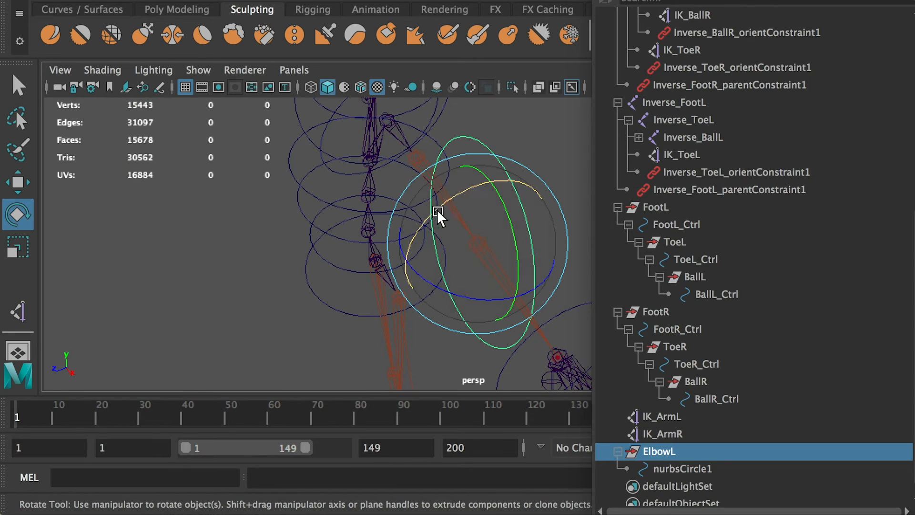
{"action": "mouse_move", "coordinate": [914, 120]}
{"action": "left_mouse_down"}
{"action": "mouse_move", "coordinate": [734, 118]}
{"action": "mouse_move", "coordinate": [914, 119]}
{"action": "left_mouse_up"}
{"action": "double_click", "coordinate": [808, 223]}
{"action": "type", "text": "90"}
{"action": "key", "text": "Return"}
{"action": "left_click_drag", "start_coordinate": [553, 179], "coordinate": [405, 205], "text": "alt"}
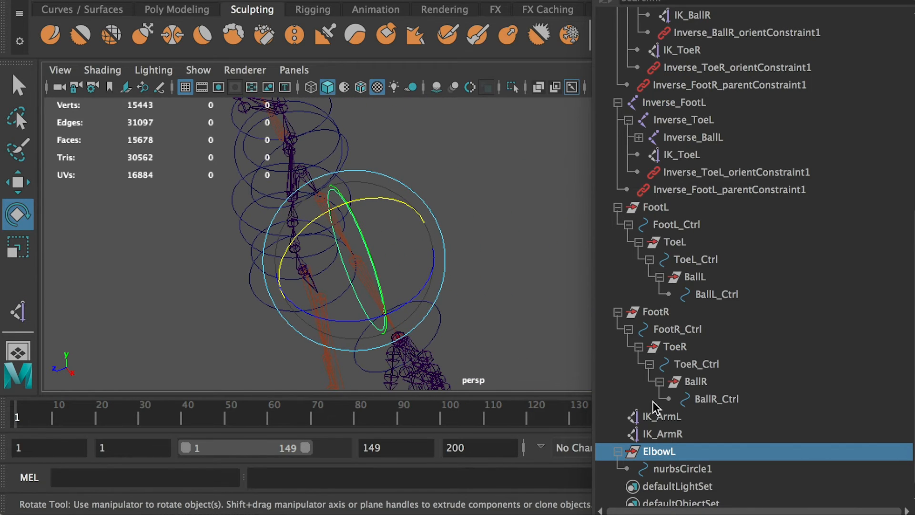
{"action": "left_click_drag", "start_coordinate": [484, 239], "coordinate": [506, 252], "text": "alt"}
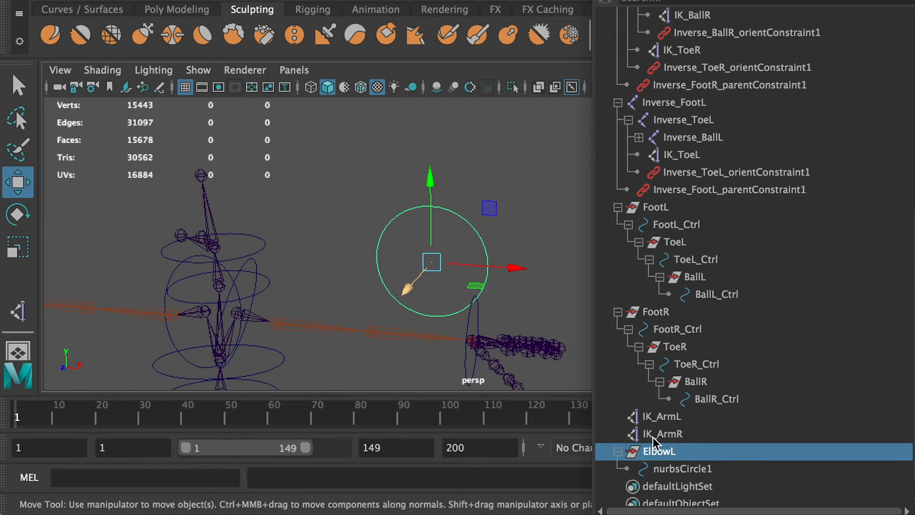
Rename the nurbsCircle1 curve inside the ElbowL group as ElbowL_Ctrl.
{"action": "left_click", "coordinate": [675, 469]}
{"action": "double_click", "coordinate": [667, 452]}
{"action": "key", "text": "ctrl+c"}
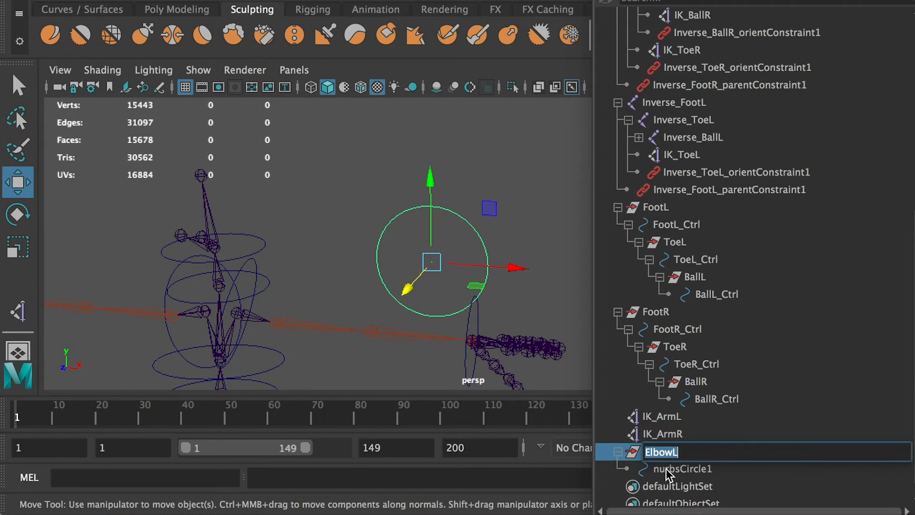
{"action": "left_click", "coordinate": [675, 470]}
{"action": "double_click", "coordinate": [675, 469]}
{"action": "key", "text": "ctrl+v"}
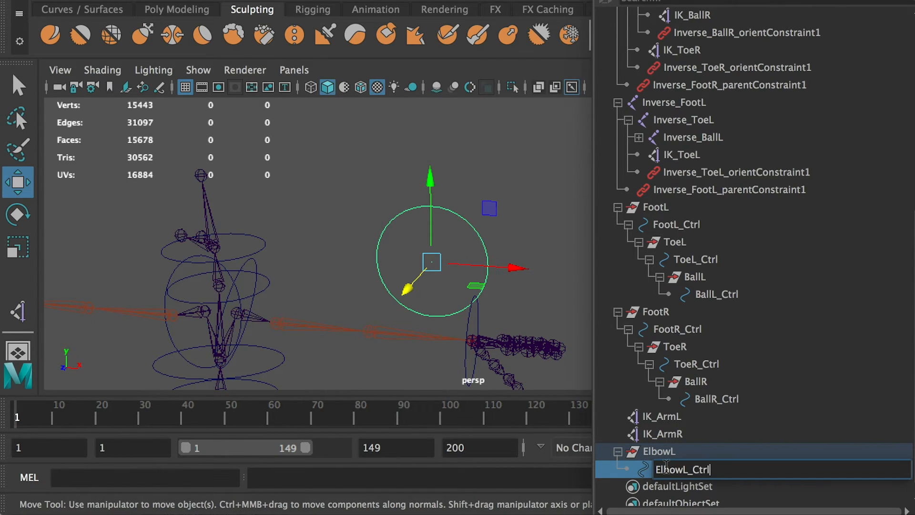
{"action": "type", "text": "_Ctrl"}
{"action": "key", "text": "Return"}
Scale the ElbowL_Ctrl curve down uniformly to about 0.277.
{"action": "key", "text": "r"}
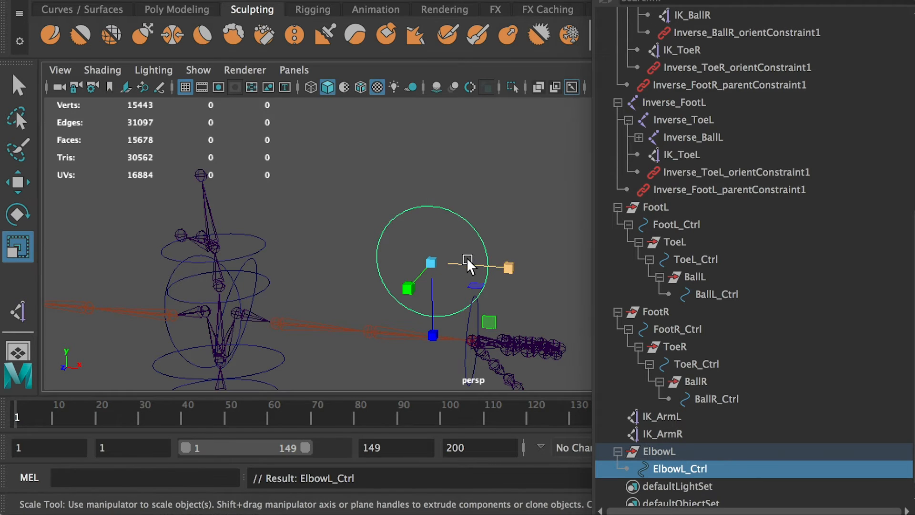
{"action": "left_click_drag", "start_coordinate": [434, 262], "coordinate": [578, 221]}
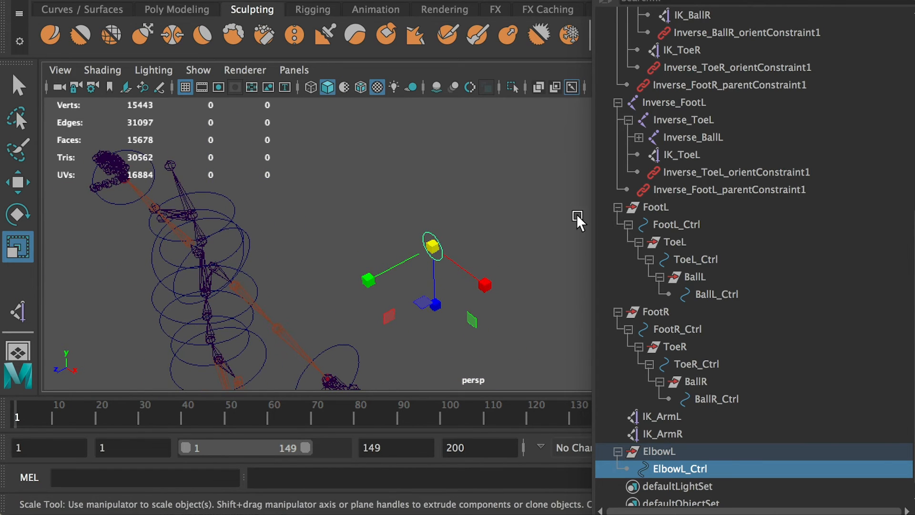
{"action": "left_click_drag", "start_coordinate": [914, 96], "coordinate": [153, 112]}
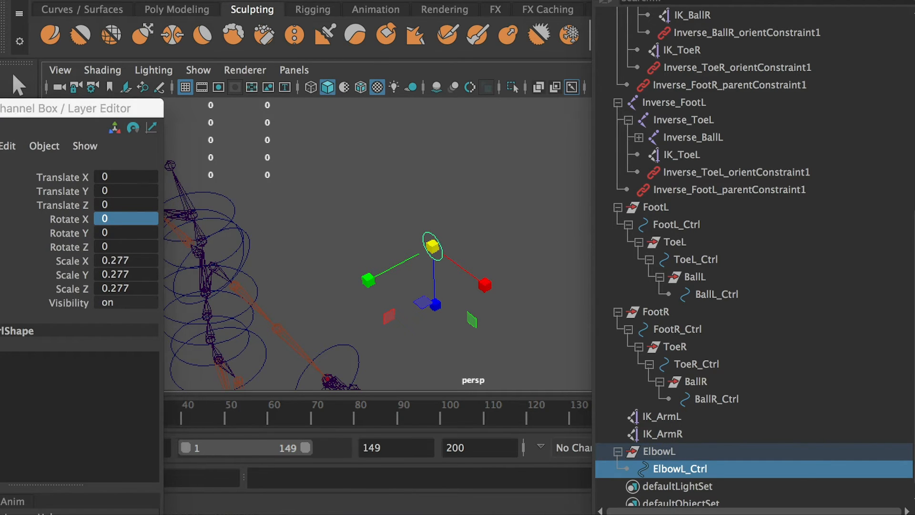
Freeze the transformations of ElbowL_Ctrl, delete its history, and check the channel values of the curve and its group.
{"action": "left_click", "coordinate": [167, 0]}
{"action": "left_click", "coordinate": [233, 38]}
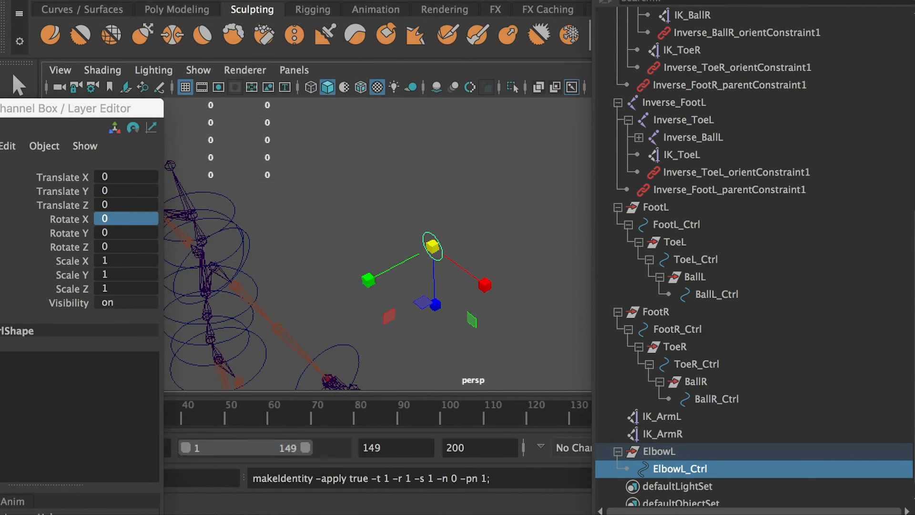
{"action": "left_click", "coordinate": [62, 0]}
{"action": "mouse_move", "coordinate": [121, 167]}
{"action": "left_click", "coordinate": [356, 181]}
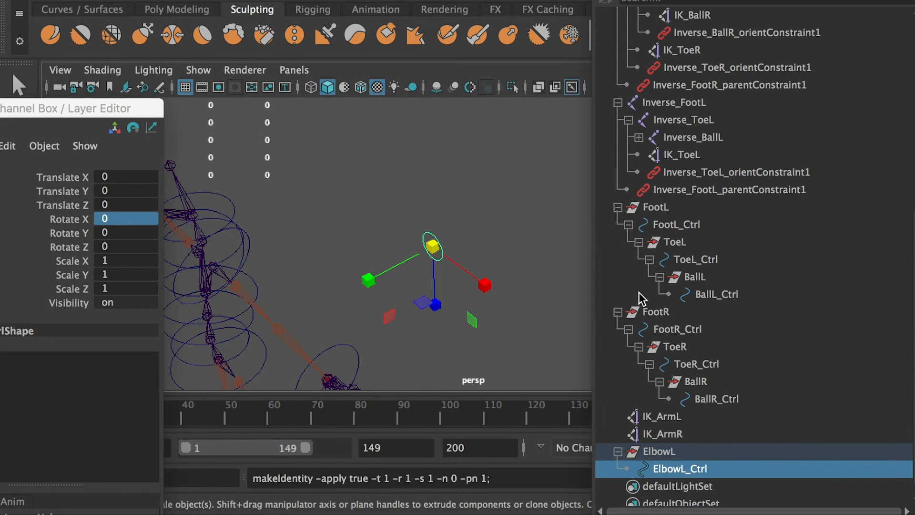
{"action": "left_click_drag", "start_coordinate": [671, 450], "coordinate": [667, 462]}
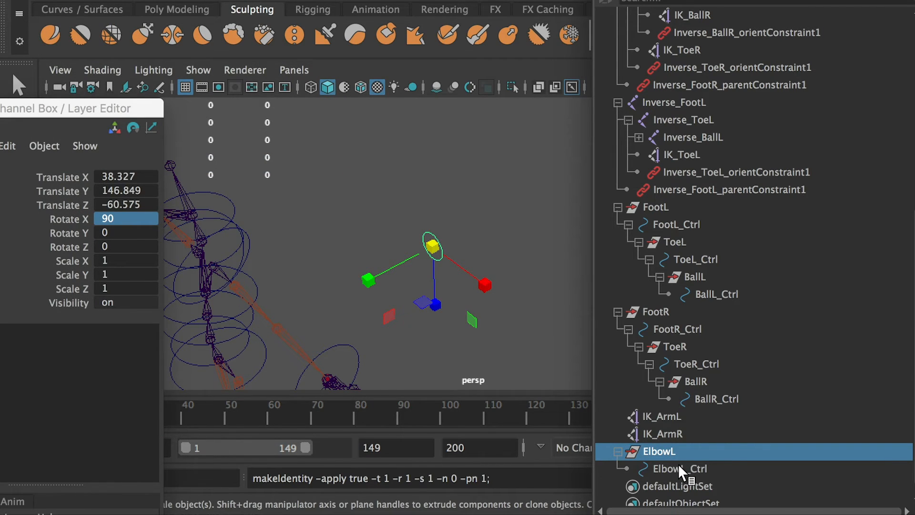
{"action": "left_click", "coordinate": [680, 470]}
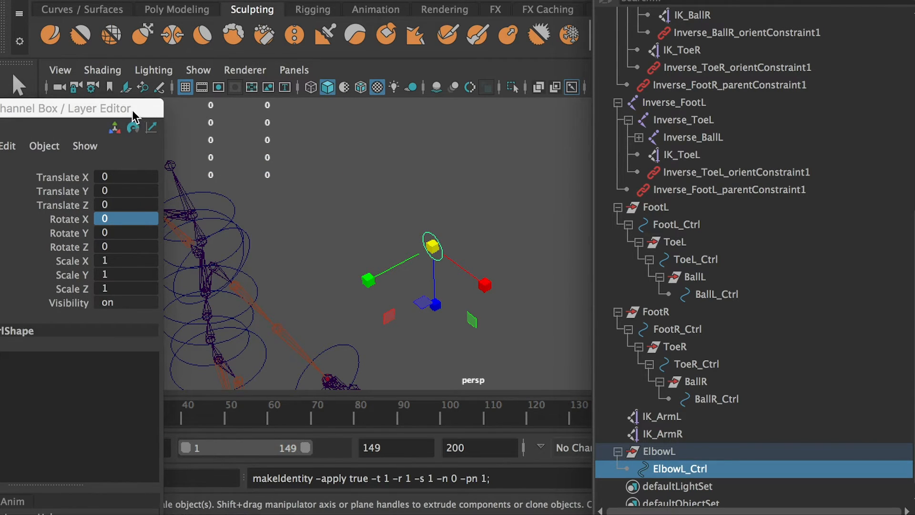
{"action": "left_click_drag", "start_coordinate": [132, 110], "coordinate": [1, 115]}
Duplicate the ElbowL group and place the copy behind the right elbow joint, at Translate X -39.03 and Translate Z about -68.
{"action": "left_click", "coordinate": [671, 435]}
{"action": "left_click", "coordinate": [673, 449]}
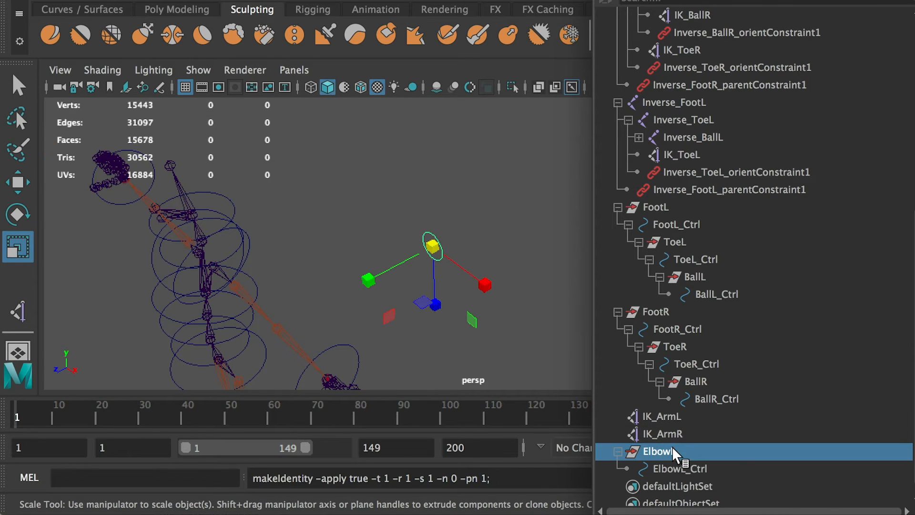
{"action": "key", "text": "ctrl+d"}
{"action": "key", "text": "w"}
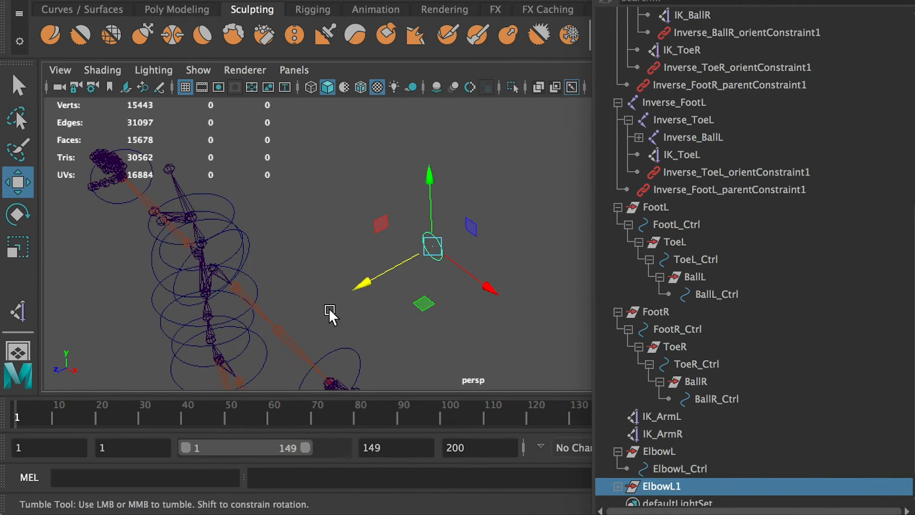
{"action": "left_click_drag", "start_coordinate": [329, 315], "coordinate": [349, 289], "text": "alt"}
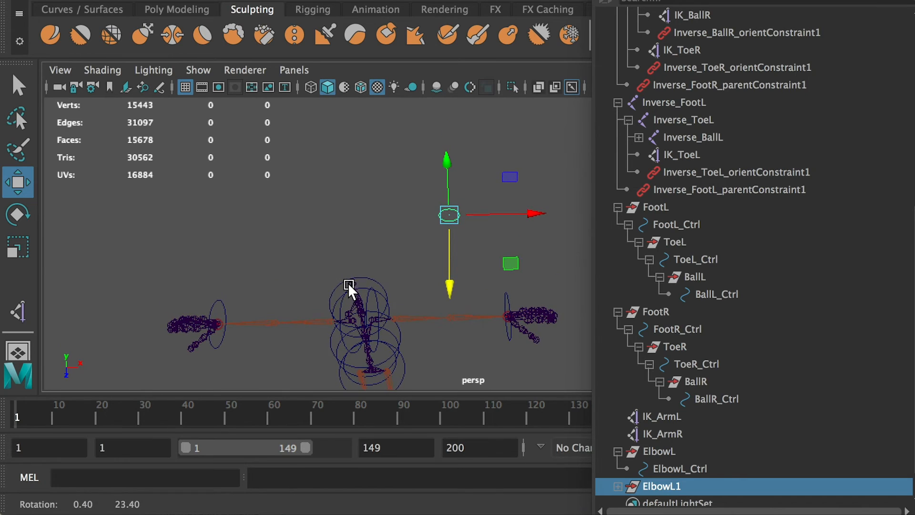
{"action": "left_click_drag", "start_coordinate": [452, 220], "coordinate": [276, 322]}
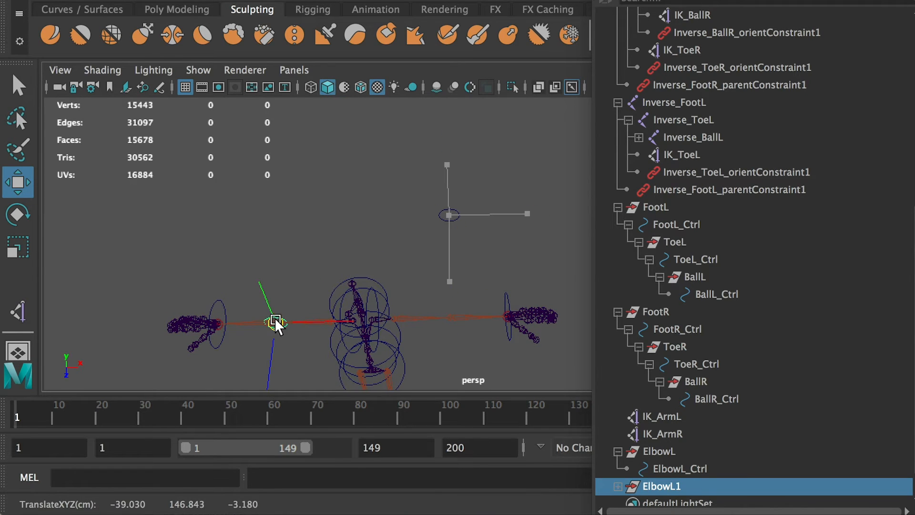
{"action": "scroll", "coordinate": [363, 330], "scroll_direction": "down", "scroll_amount": 1}
{"action": "left_click_drag", "start_coordinate": [293, 354], "coordinate": [286, 247]}
Copy ElbowL's Translate Z value to the duplicated elbow group, setting it to -60.575.
{"action": "left_click_drag", "start_coordinate": [914, 158], "coordinate": [83, 149]}
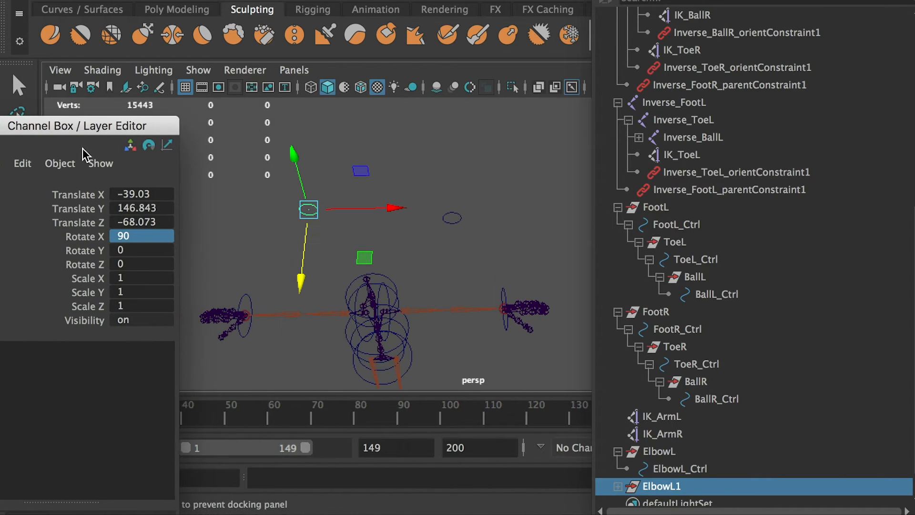
{"action": "left_click", "coordinate": [661, 452]}
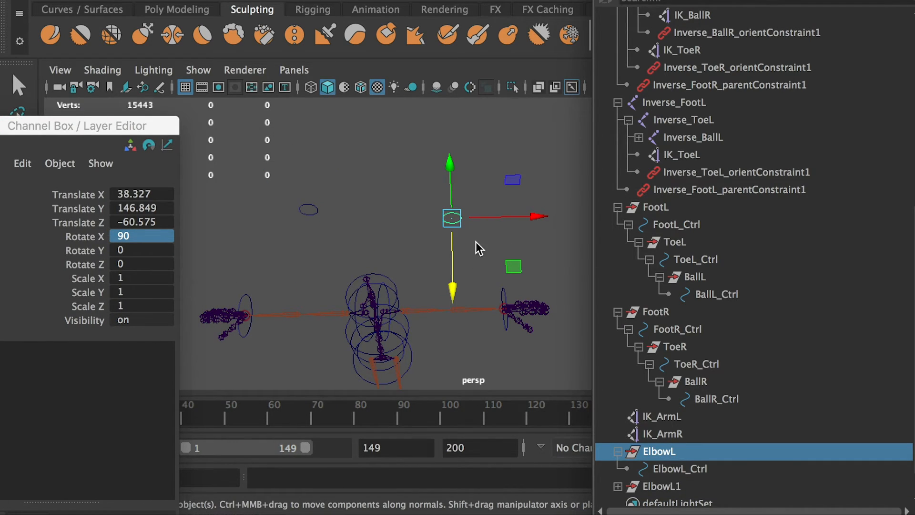
{"action": "double_click", "coordinate": [151, 223]}
{"action": "key", "text": "ctrl+c"}
{"action": "left_click", "coordinate": [670, 491]}
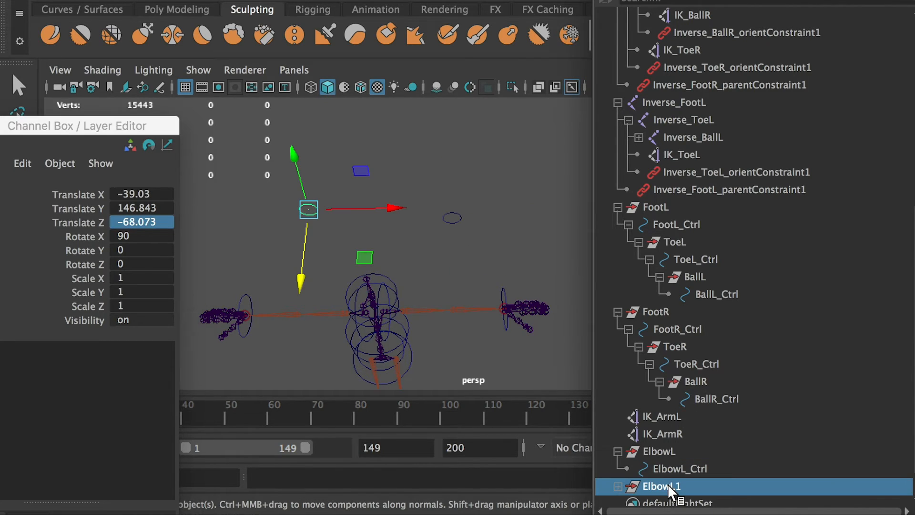
{"action": "double_click", "coordinate": [171, 221]}
{"action": "key", "text": "ctrl+v"}
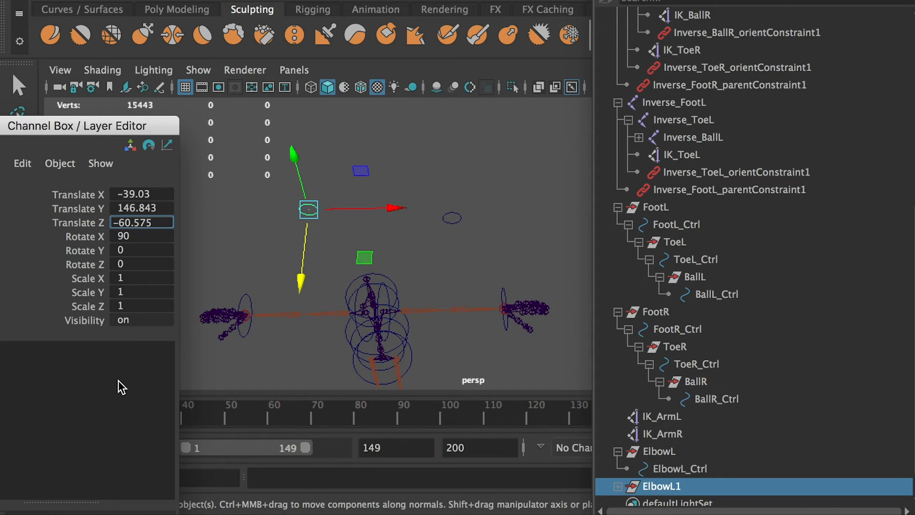
{"action": "key", "text": "Return"}
Rename the duplicated elbow group as ElbowR.
{"action": "mouse_move", "coordinate": [392, 242]}
{"action": "left_mouse_down", "text": "alt"}
{"action": "mouse_move", "coordinate": [591, 159]}
{"action": "mouse_move", "coordinate": [565, 184]}
{"action": "mouse_move", "coordinate": [395, 225]}
{"action": "mouse_move", "coordinate": [390, 213]}
{"action": "mouse_move", "coordinate": [389, 249]}
{"action": "left_mouse_up", "text": "alt"}
{"action": "double_click", "coordinate": [692, 451]}
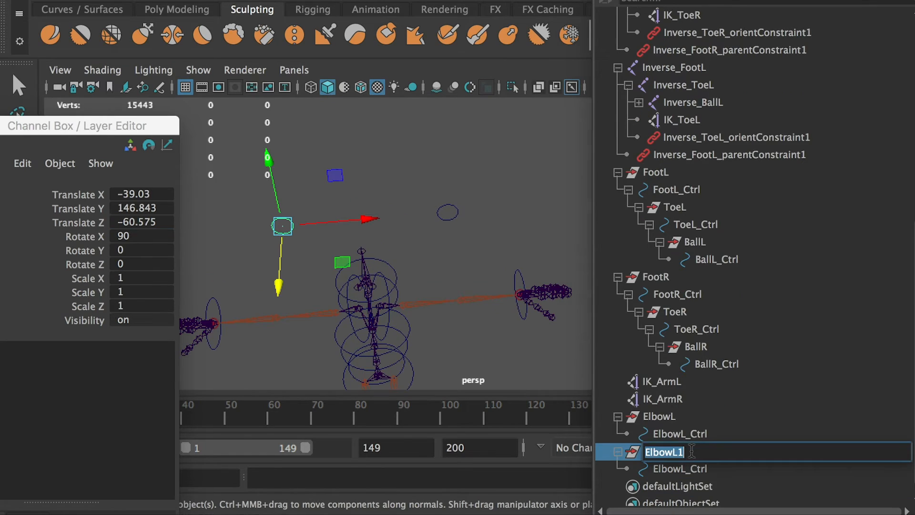
{"action": "left_click", "coordinate": [677, 452]}
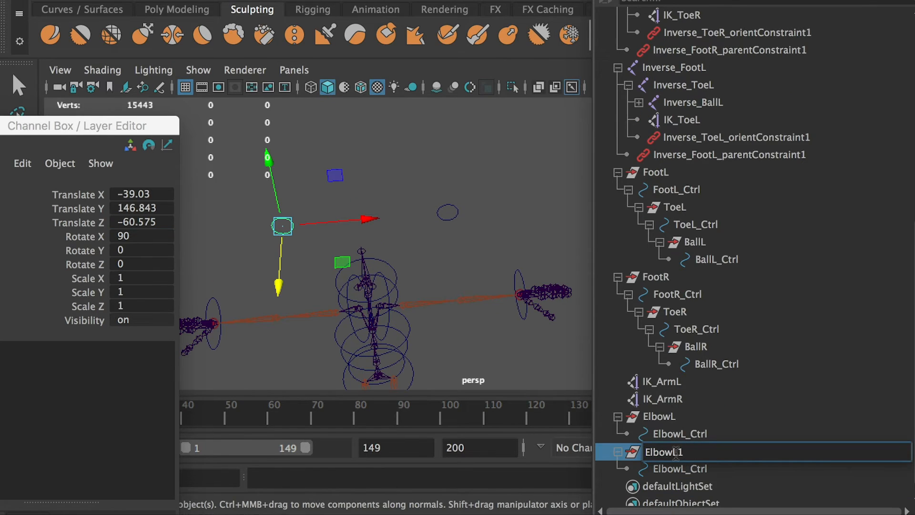
{"action": "type", "text": "r"}
{"action": "left_click", "coordinate": [697, 481]}
{"action": "double_click", "coordinate": [681, 453]}
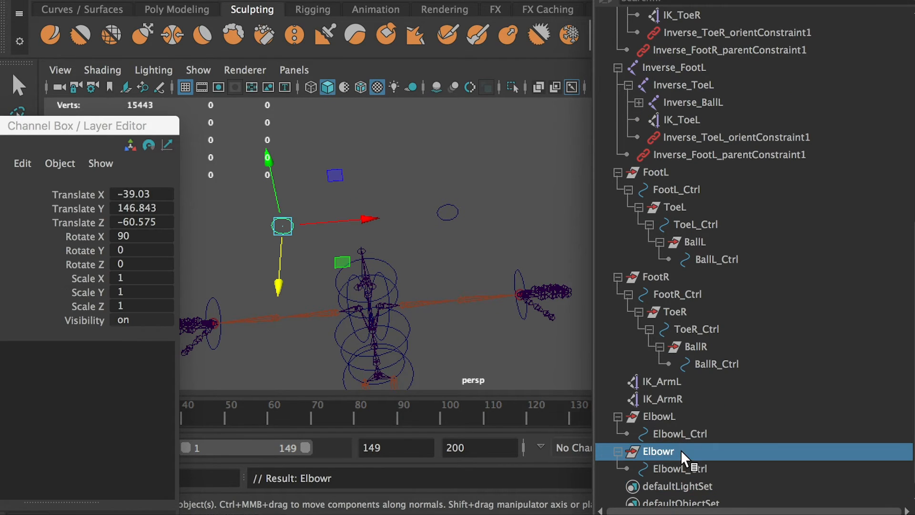
{"action": "left_click", "coordinate": [682, 452]}
{"action": "key", "text": "BackSpace"}
{"action": "type", "text": "R"}
Rename the control curve inside the ElbowR group as ElbowR_Ctrl.
{"action": "left_click", "coordinate": [677, 468]}
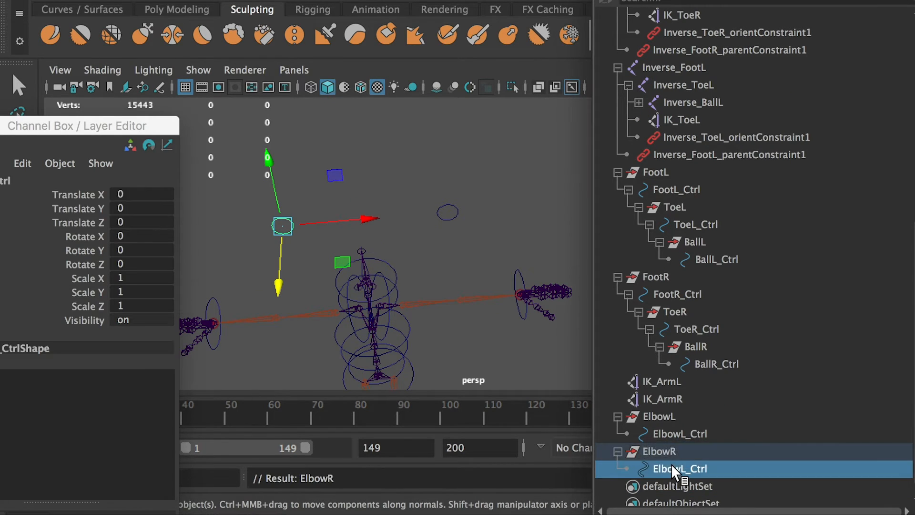
{"action": "double_click", "coordinate": [687, 470]}
{"action": "left_click", "coordinate": [690, 469]}
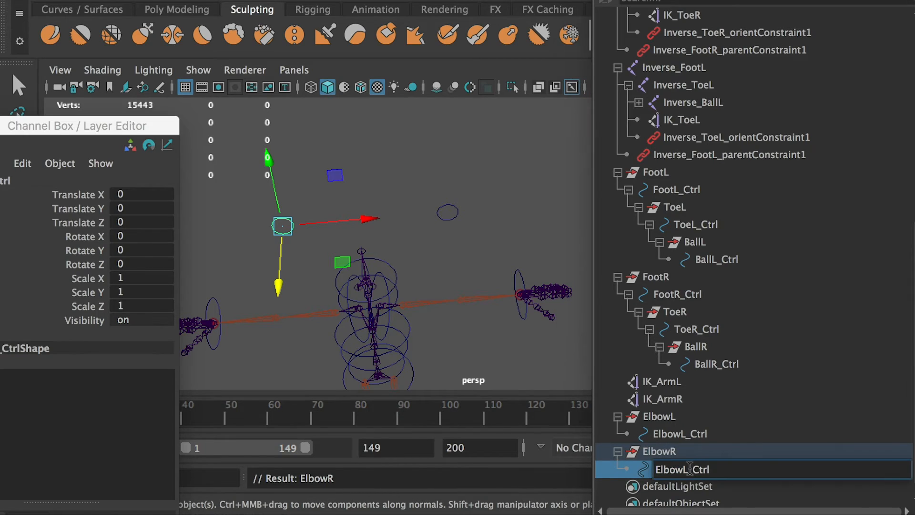
Add a Pole Vector constraint with weight 1 from ElbowL_Ctrl to the IK_ArmL handle.
{"action": "left_click", "coordinate": [683, 432]}
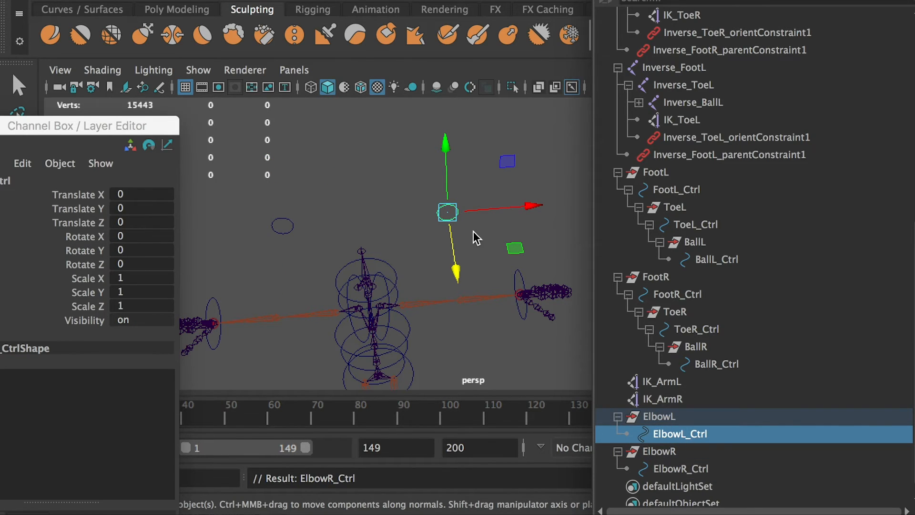
{"action": "left_click", "coordinate": [649, 380], "text": "ctrl"}
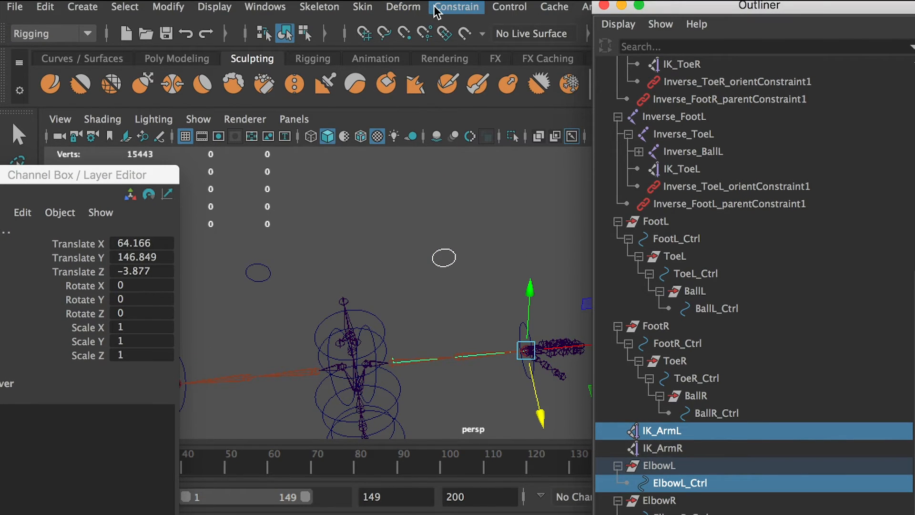
{"action": "left_click", "coordinate": [453, 6]}
{"action": "left_click", "coordinate": [453, 7]}
{"action": "left_click", "coordinate": [450, 8]}
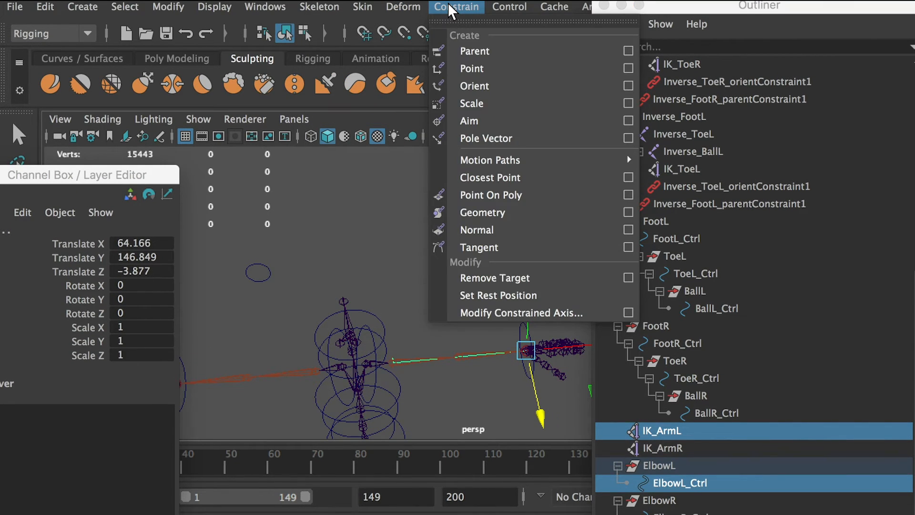
{"action": "left_click", "coordinate": [628, 139]}
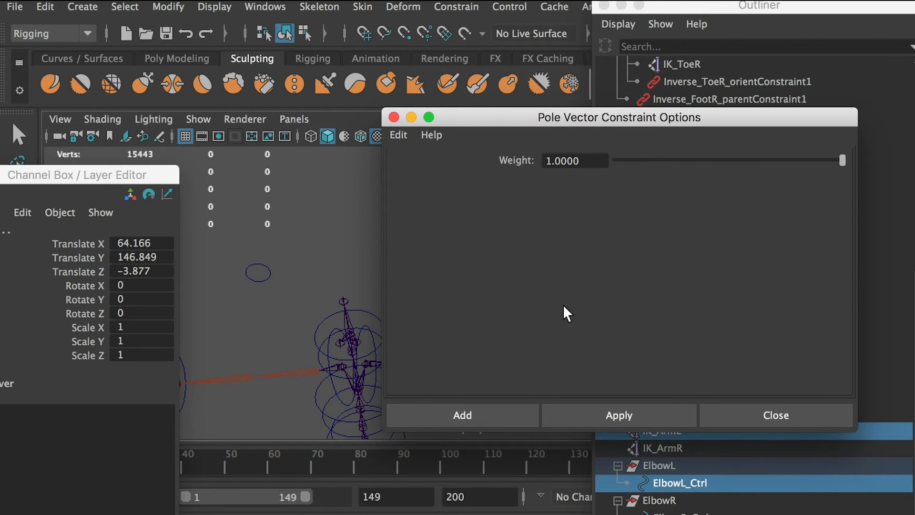
{"action": "left_click", "coordinate": [489, 417]}
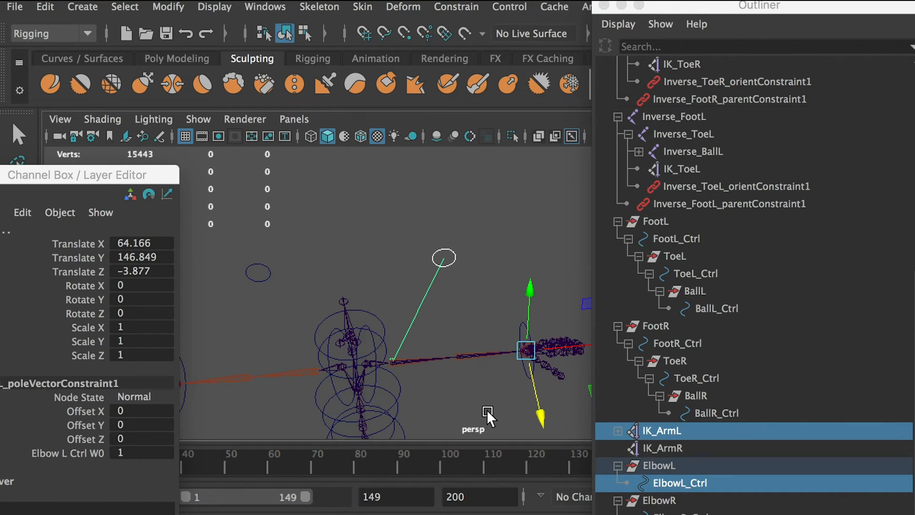
Try moving ElbowL_Ctrl to test the left arm's pole vector, and undo the move.
{"action": "left_click", "coordinate": [468, 299]}
{"action": "mouse_move", "coordinate": [420, 225]}
{"action": "left_mouse_down"}
{"action": "mouse_move", "coordinate": [456, 279]}
{"action": "mouse_move", "coordinate": [462, 243]}
{"action": "mouse_move", "coordinate": [444, 163]}
{"action": "mouse_move", "coordinate": [444, 265]}
{"action": "mouse_move", "coordinate": [443, 127]}
{"action": "left_mouse_up"}
{"action": "key", "text": "super+z"}
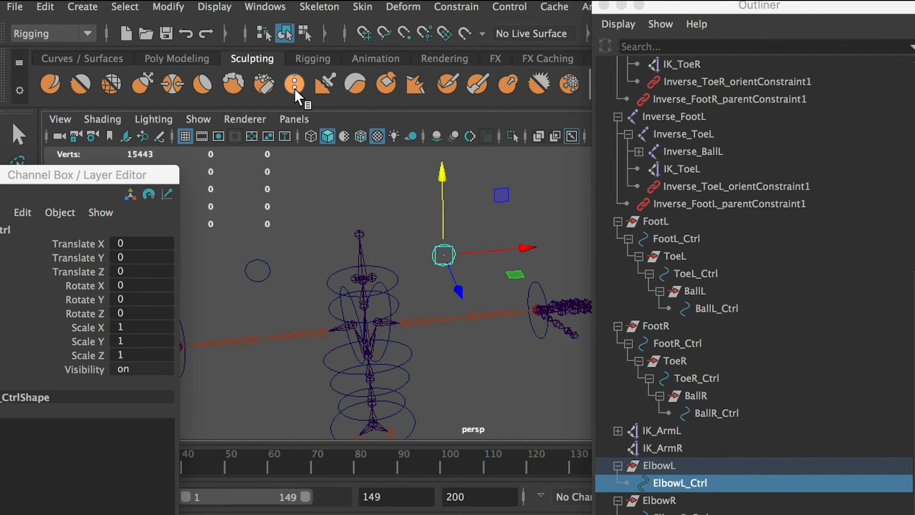
Turn the display of Polygons back on in the perspective view, then try moving ElbowL_Ctrl along Z and undo it.
{"action": "left_click", "coordinate": [191, 123]}
{"action": "left_click", "coordinate": [277, 150]}
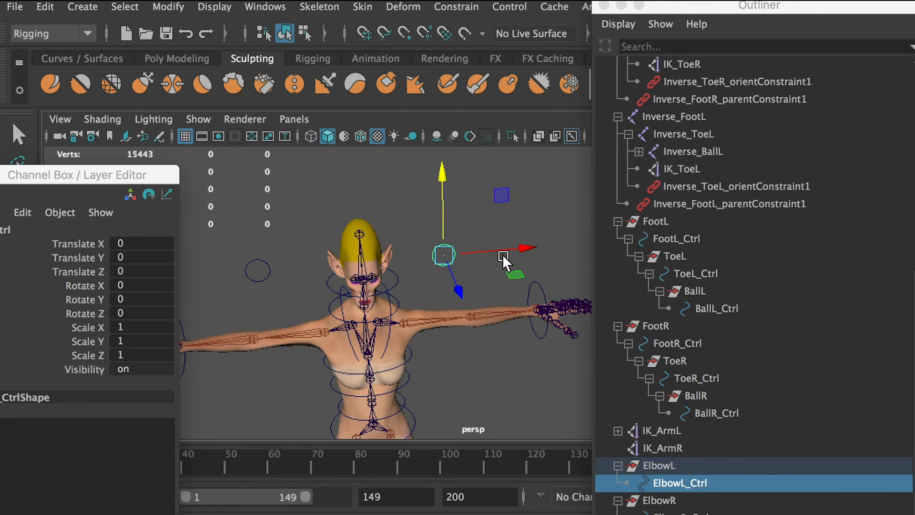
{"action": "left_click_drag", "start_coordinate": [428, 266], "coordinate": [442, 349], "text": "alt"}
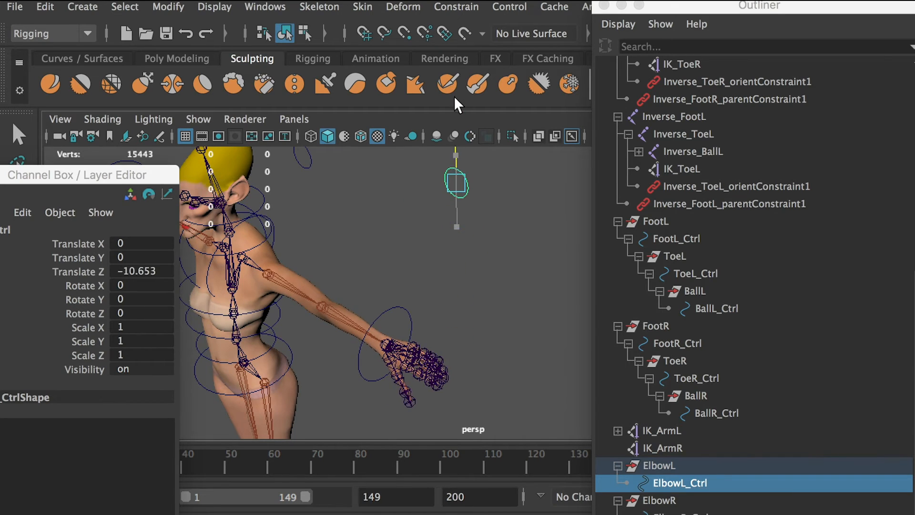
{"action": "key", "text": "super+z"}
Try bending the left arm by moving IK_ArmL toward the body along X and shifting ElbowL_Ctrl to steer the elbow.
{"action": "left_click", "coordinate": [662, 430]}
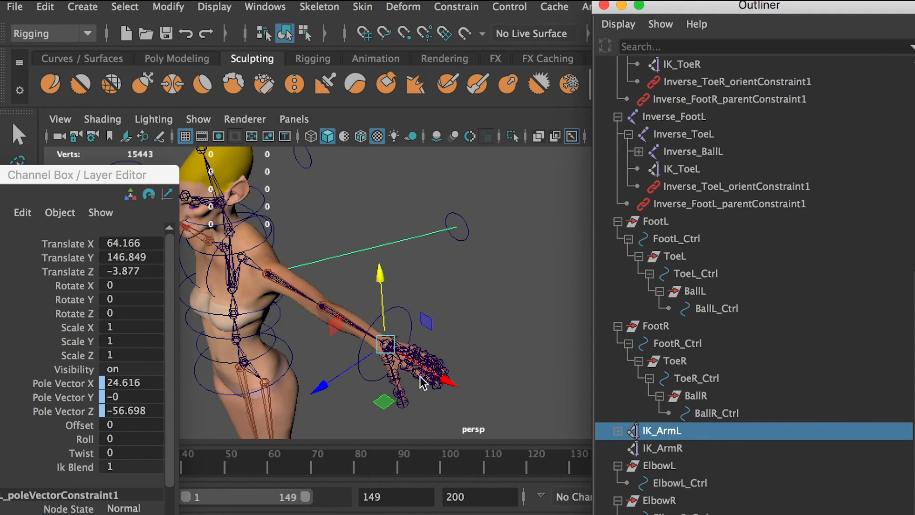
{"action": "left_click_drag", "start_coordinate": [445, 381], "coordinate": [403, 354]}
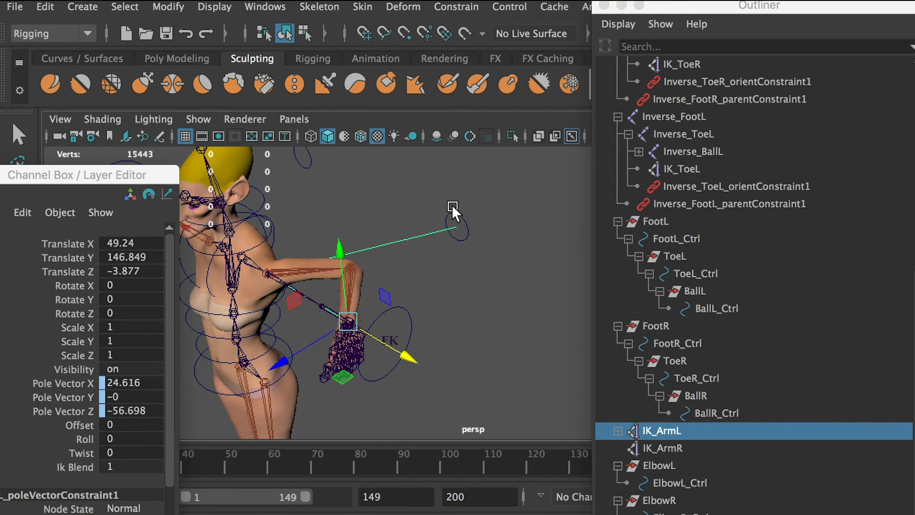
{"action": "left_click", "coordinate": [480, 238]}
{"action": "left_click", "coordinate": [463, 235]}
{"action": "left_click_drag", "start_coordinate": [454, 178], "coordinate": [486, 301]}
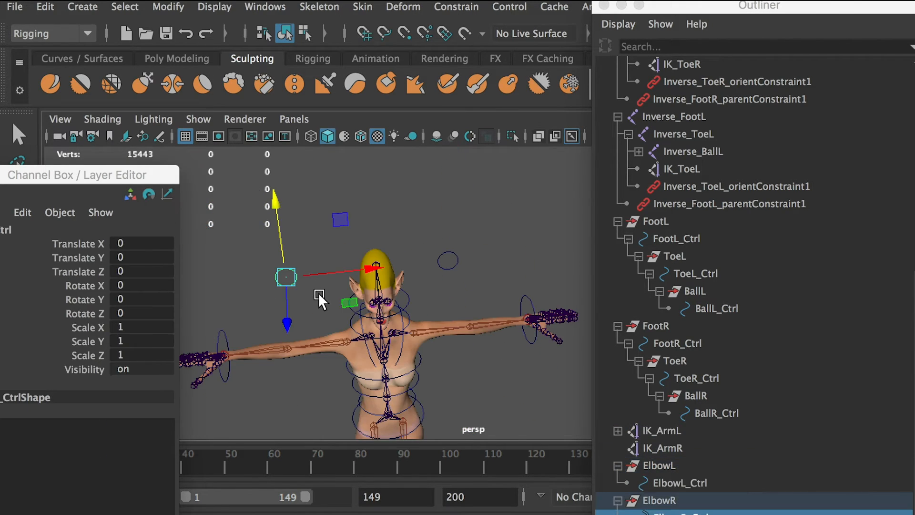
{"action": "scroll", "coordinate": [810, 512], "scroll_direction": "down", "scroll_amount": 1}
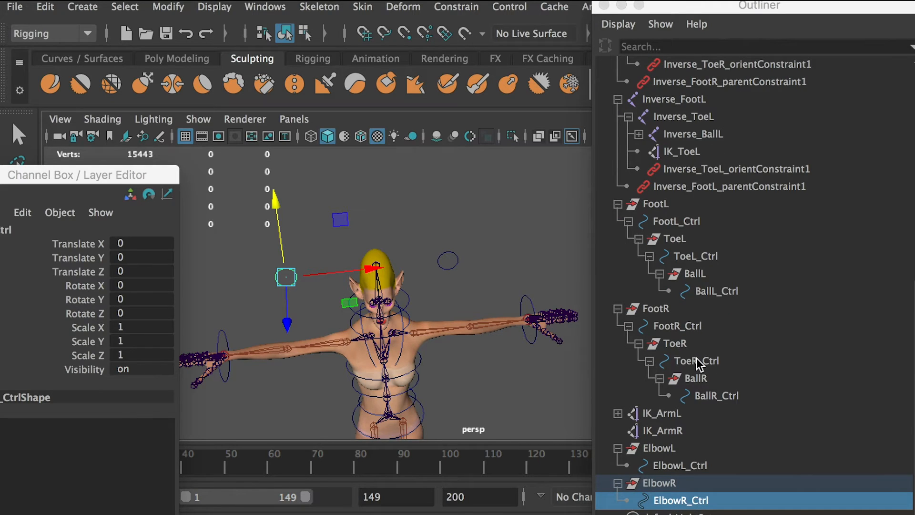
Add a Pole Vector constraint from ElbowR_Ctrl to the IK_ArmR handle.
{"action": "left_click", "coordinate": [669, 431], "text": "ctrl"}
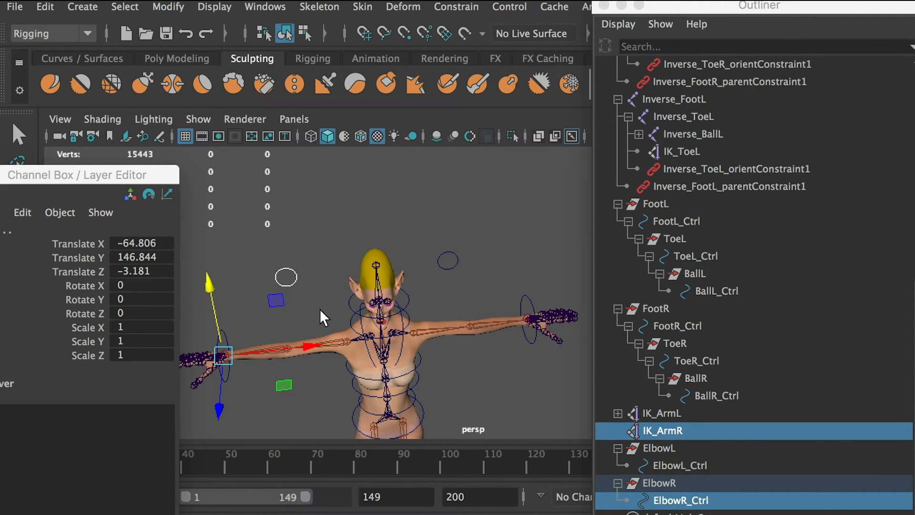
{"action": "left_click", "coordinate": [456, 6]}
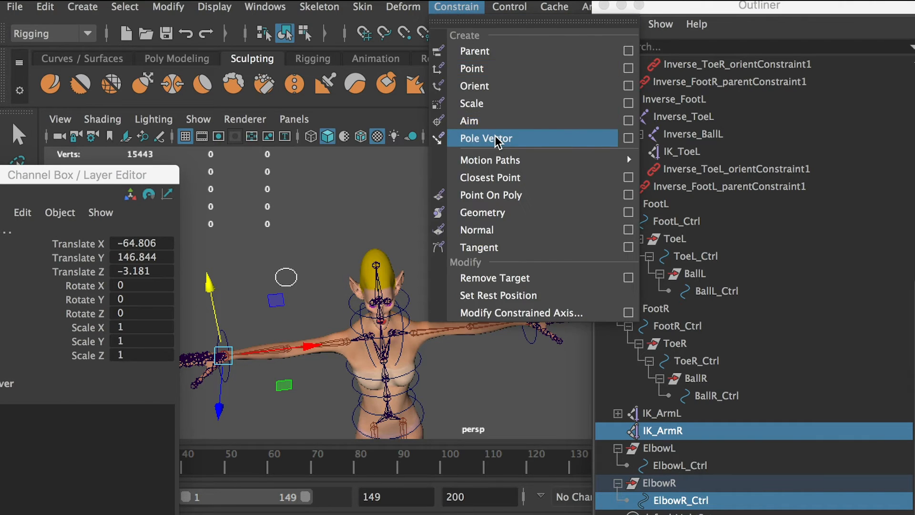
{"action": "left_click", "coordinate": [491, 137]}
Try moving ElbowR_Ctrl upward along Y to test the right arm's pole vector.
{"action": "left_click", "coordinate": [253, 245]}
{"action": "left_click", "coordinate": [288, 289]}
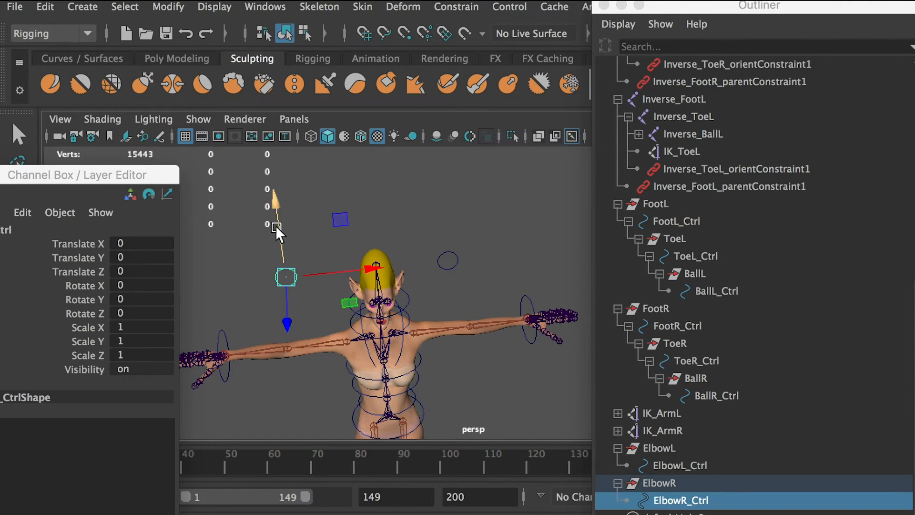
{"action": "left_click_drag", "start_coordinate": [280, 255], "coordinate": [286, 163]}
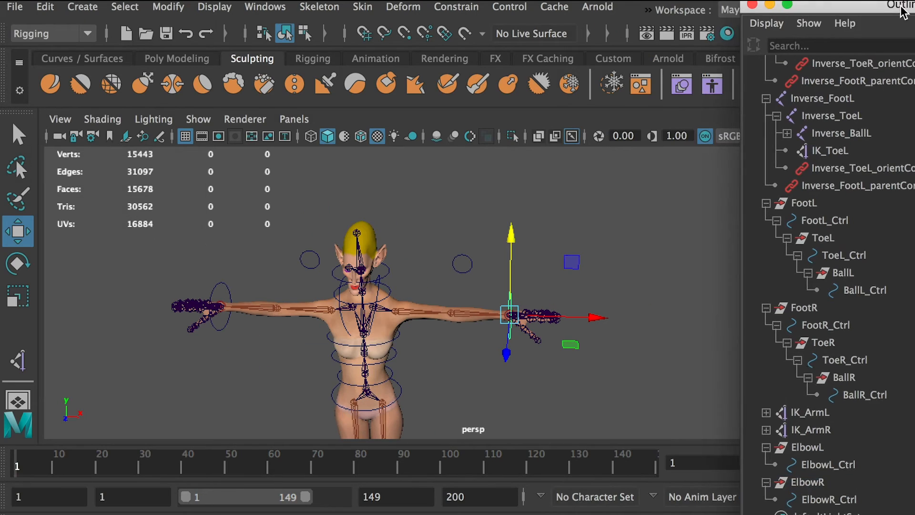
{"action": "left_click_drag", "start_coordinate": [903, 12], "coordinate": [854, 22]}
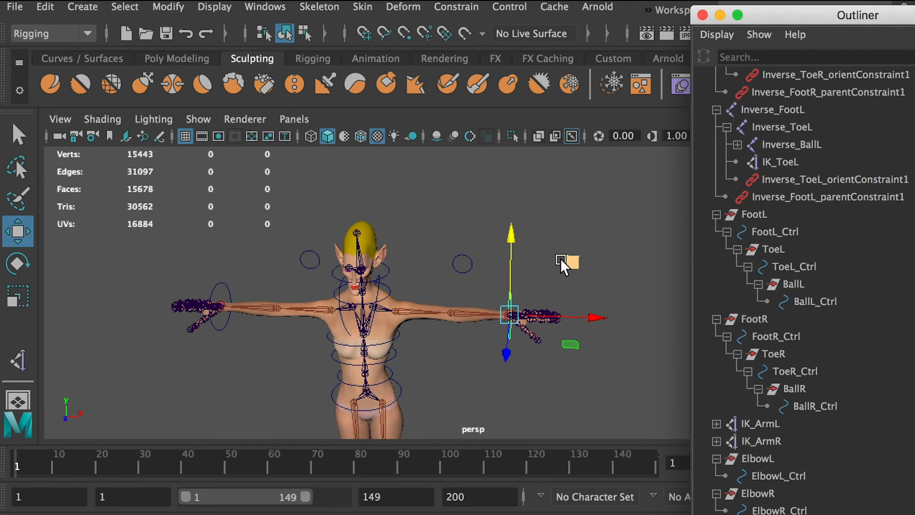
Try moving the left hand controller freely and along X, undoing each move.
{"action": "scroll", "coordinate": [565, 259], "scroll_direction": "up", "scroll_amount": 3}
{"action": "left_click_drag", "start_coordinate": [573, 339], "coordinate": [509, 338], "text": "alt"}
{"action": "left_click", "coordinate": [446, 331]}
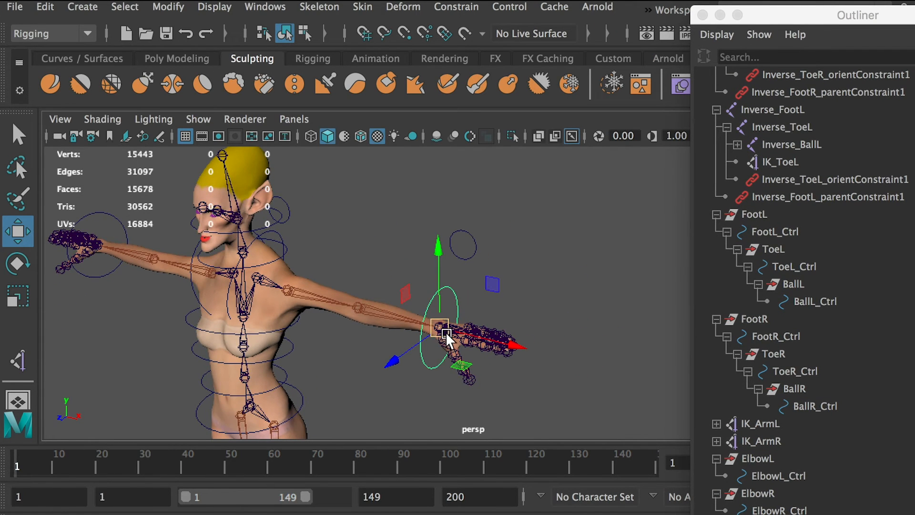
{"action": "left_click_drag", "start_coordinate": [440, 328], "coordinate": [557, 273]}
{"action": "key", "text": "ctrl+z"}
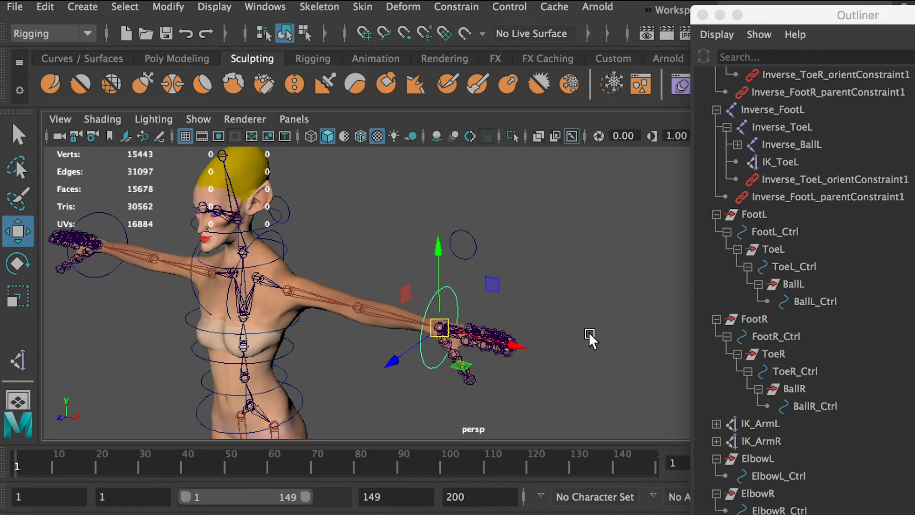
{"action": "left_click_drag", "start_coordinate": [511, 342], "coordinate": [632, 352]}
{"action": "key", "text": "ctrl+z"}
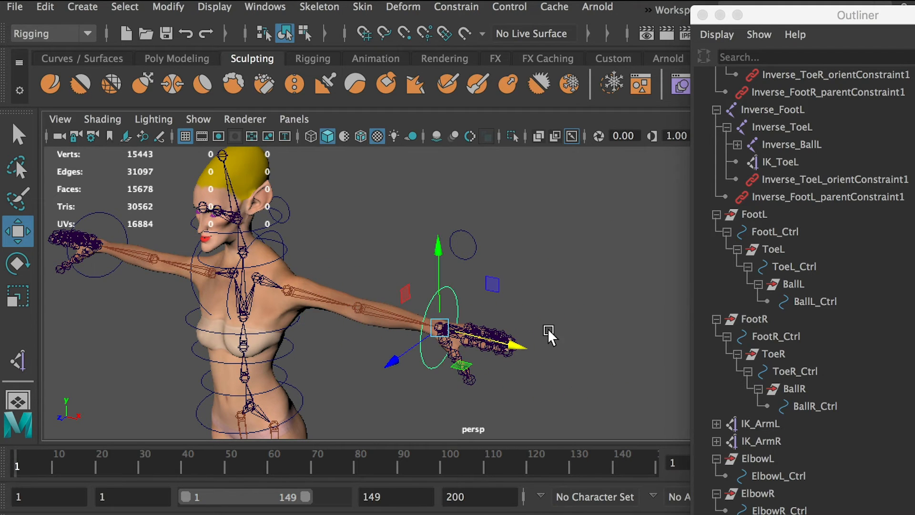
{"action": "left_click_drag", "start_coordinate": [506, 334], "coordinate": [556, 340], "text": "alt"}
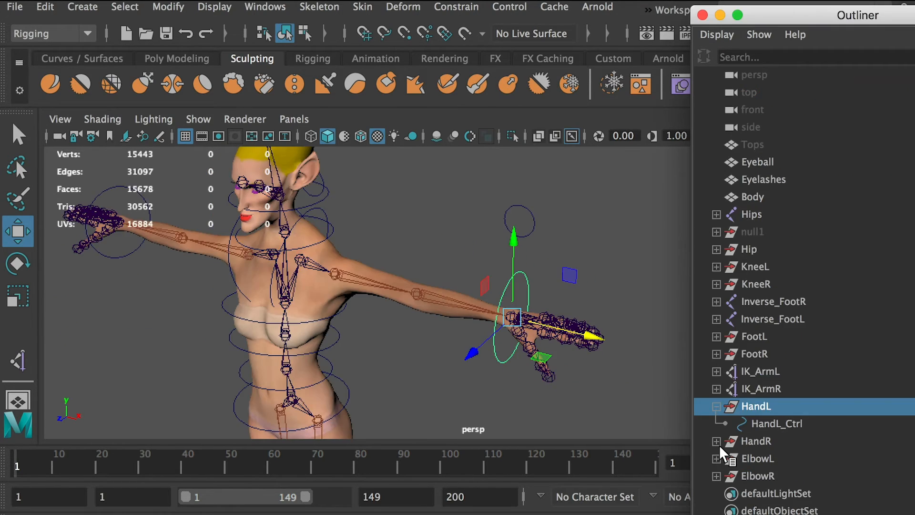
Parent the IK_ArmL handle under HandL_Ctrl and check its place in the hierarchy.
{"action": "left_click", "coordinate": [716, 441]}
{"action": "left_click", "coordinate": [732, 424]}
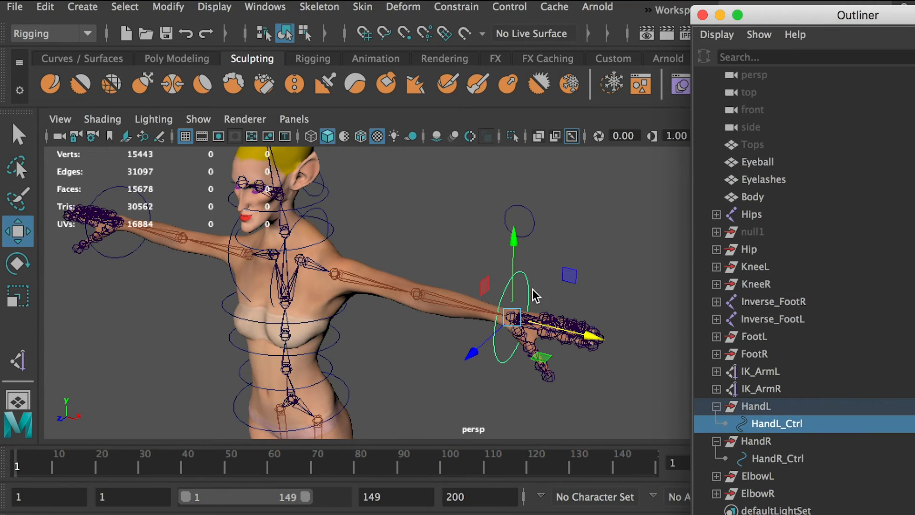
{"action": "left_click", "coordinate": [759, 375]}
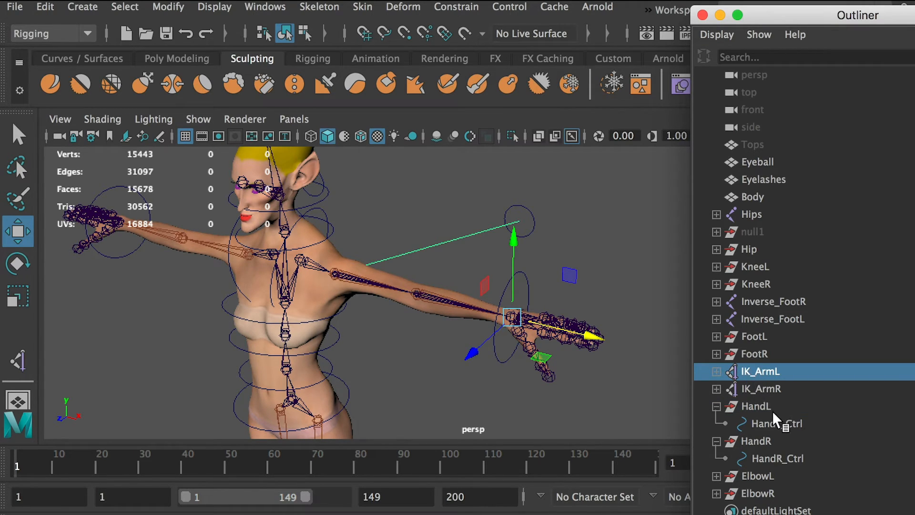
{"action": "left_click", "coordinate": [754, 391]}
{"action": "left_click", "coordinate": [751, 372]}
{"action": "left_click", "coordinate": [772, 425], "text": "ctrl"}
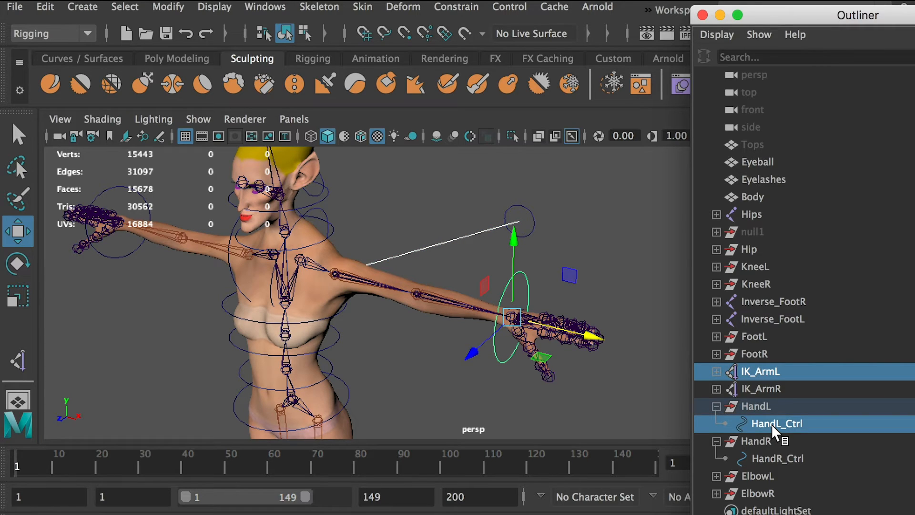
{"action": "middle_click_drag", "start_coordinate": [778, 429], "coordinate": [780, 430]}
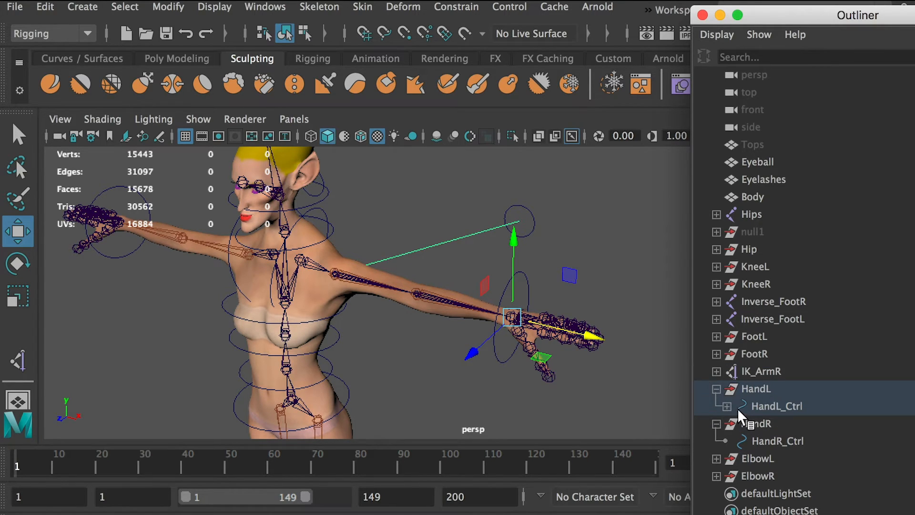
{"action": "left_click", "coordinate": [738, 424]}
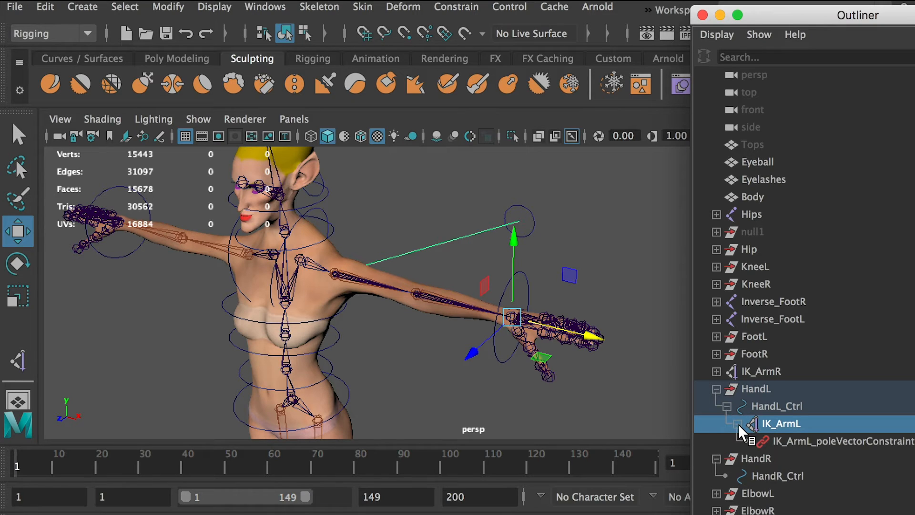
{"action": "left_click", "coordinate": [738, 424]}
Try moving the HandL group toward the body to test the left arm, and undo the move.
{"action": "left_click", "coordinate": [753, 388]}
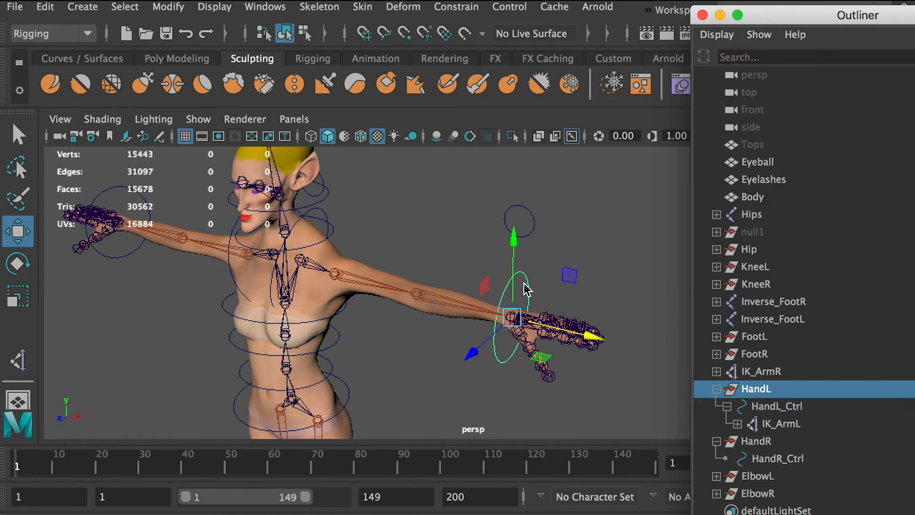
{"action": "left_click", "coordinate": [511, 312]}
{"action": "left_click_drag", "start_coordinate": [511, 313], "coordinate": [388, 327]}
{"action": "key", "text": "super+z"}
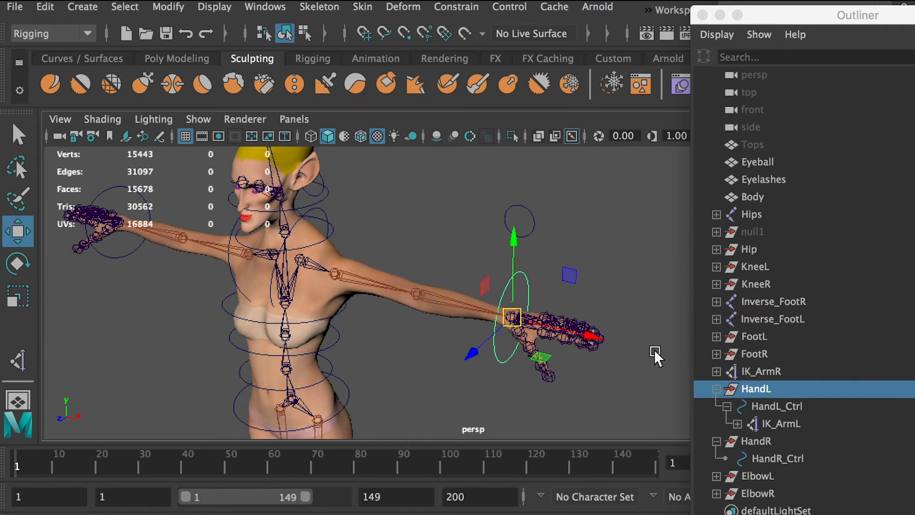
Try parenting the IK_ArmR handle under HandR_Ctrl, and undo the parenting.
{"action": "left_click", "coordinate": [445, 384]}
{"action": "left_click_drag", "start_coordinate": [527, 373], "coordinate": [334, 260], "text": "alt"}
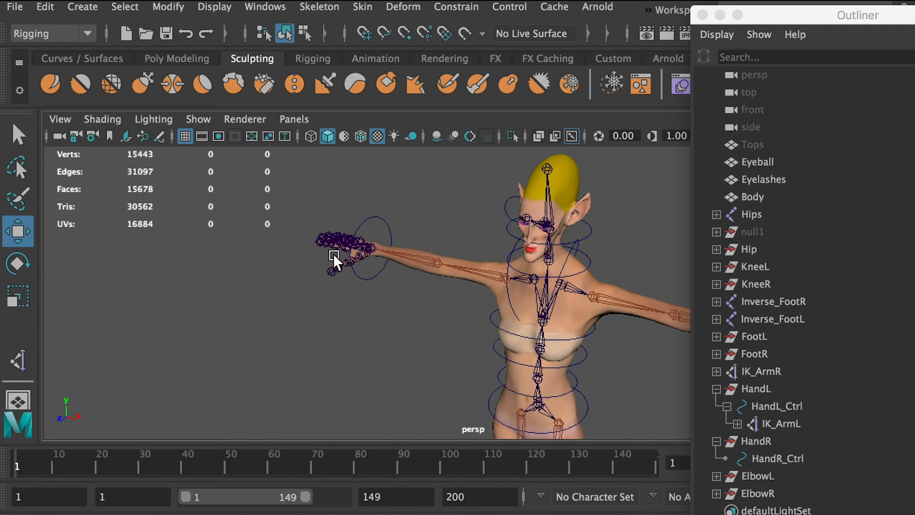
{"action": "right_click_drag", "start_coordinate": [334, 256], "coordinate": [440, 318], "text": "alt"}
{"action": "left_click_drag", "start_coordinate": [439, 318], "coordinate": [519, 323], "text": "alt"}
{"action": "right_click_drag", "start_coordinate": [518, 323], "coordinate": [249, 215], "text": "alt"}
{"action": "right_click_drag", "start_coordinate": [496, 273], "coordinate": [365, 249], "text": "alt"}
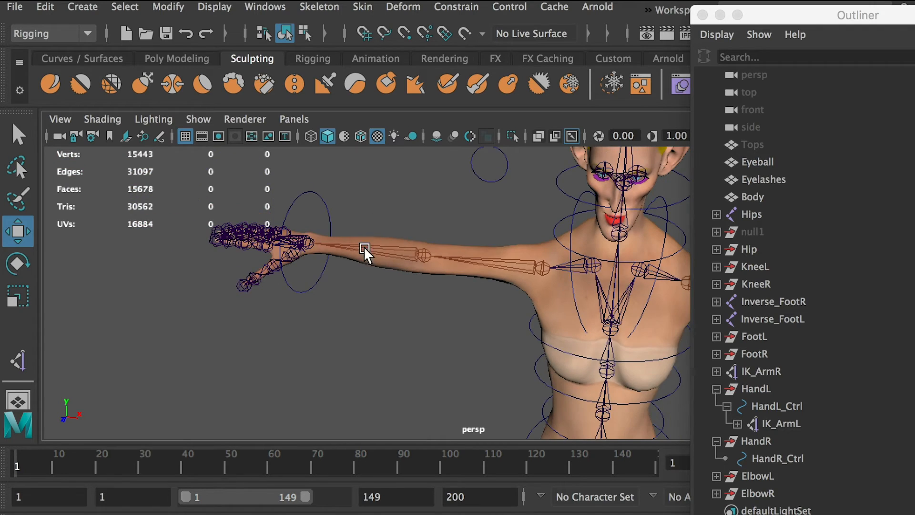
{"action": "left_click_drag", "start_coordinate": [365, 253], "coordinate": [405, 310], "text": "alt"}
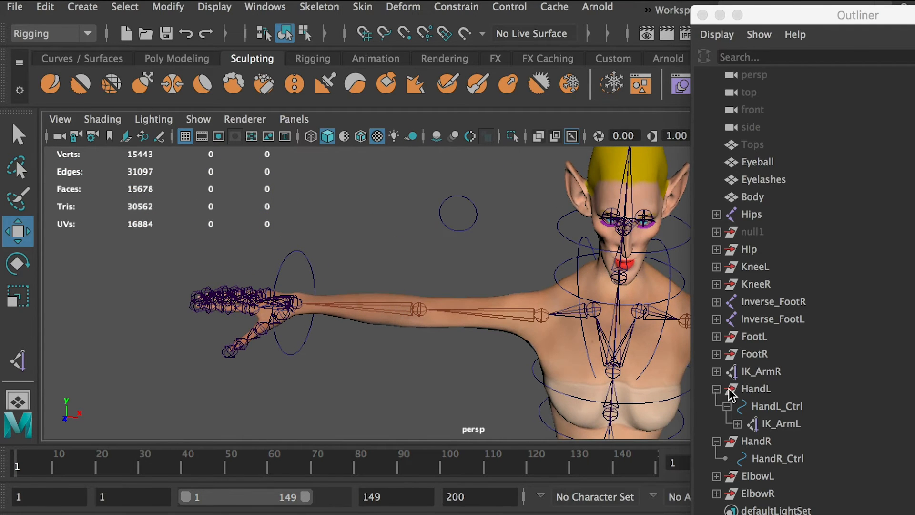
{"action": "left_click", "coordinate": [716, 389]}
{"action": "left_click", "coordinate": [761, 371]}
{"action": "middle_click_drag", "start_coordinate": [761, 371], "coordinate": [770, 423]}
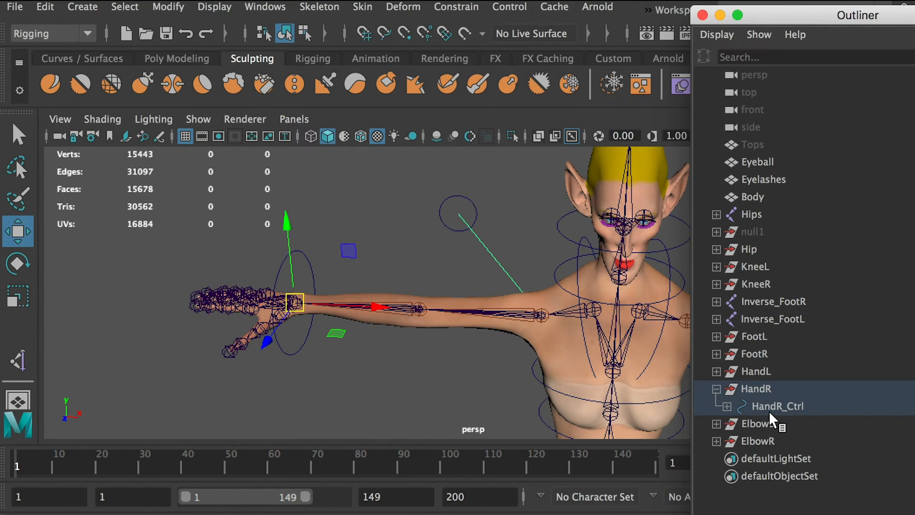
{"action": "key", "text": "ctrl+z"}
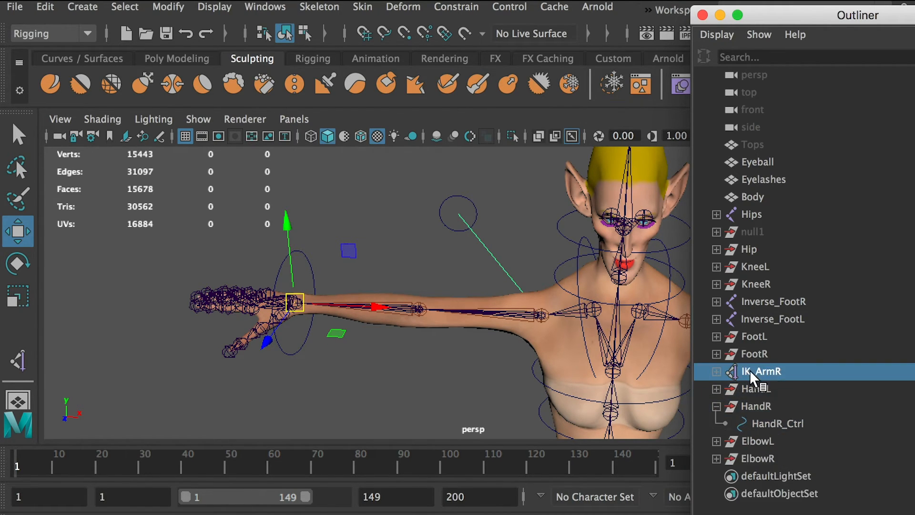
Parent IK_ArmR under HandR_Ctrl with the Parent command and collapse the HandR group.
{"action": "left_click", "coordinate": [778, 424], "text": "ctrl"}
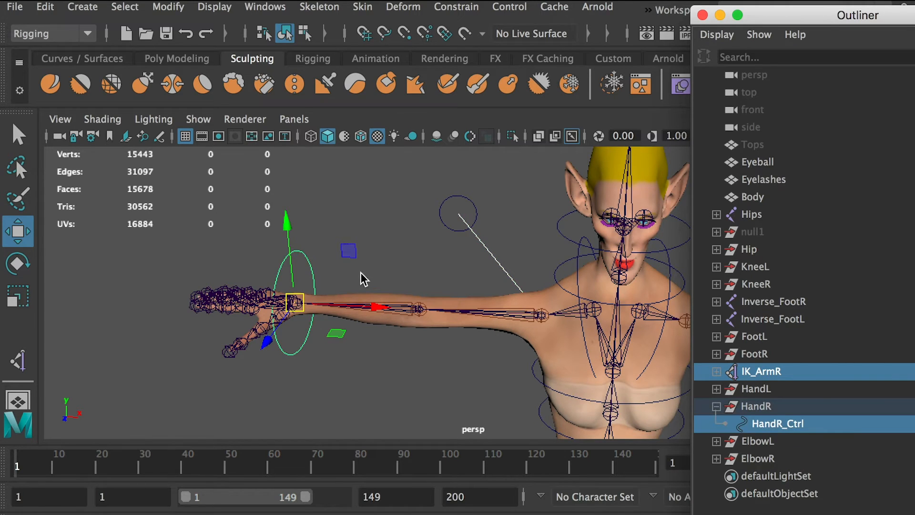
{"action": "key", "text": "p"}
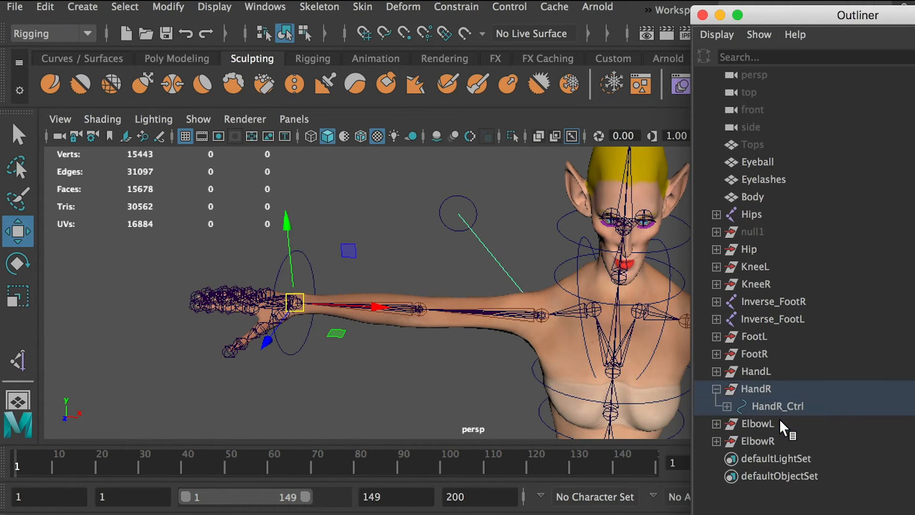
{"action": "left_click", "coordinate": [727, 407]}
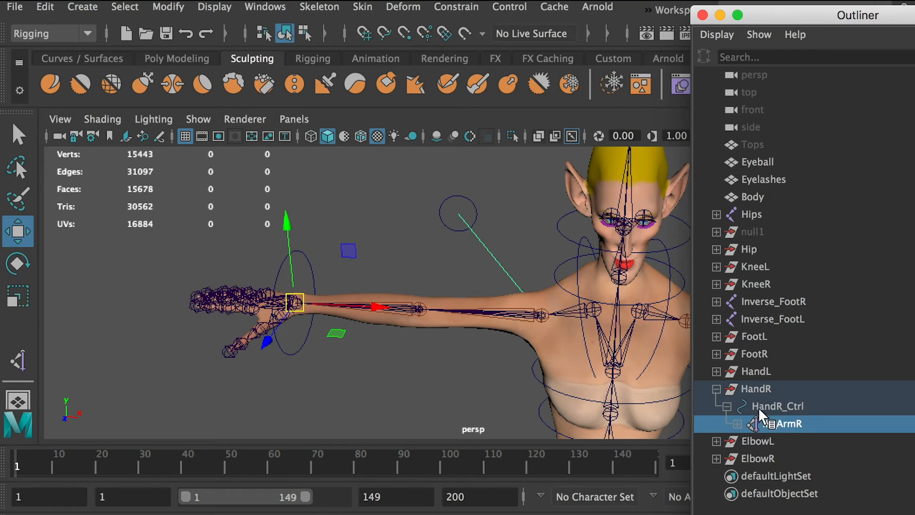
{"action": "left_click", "coordinate": [732, 389]}
{"action": "left_click", "coordinate": [717, 389]}
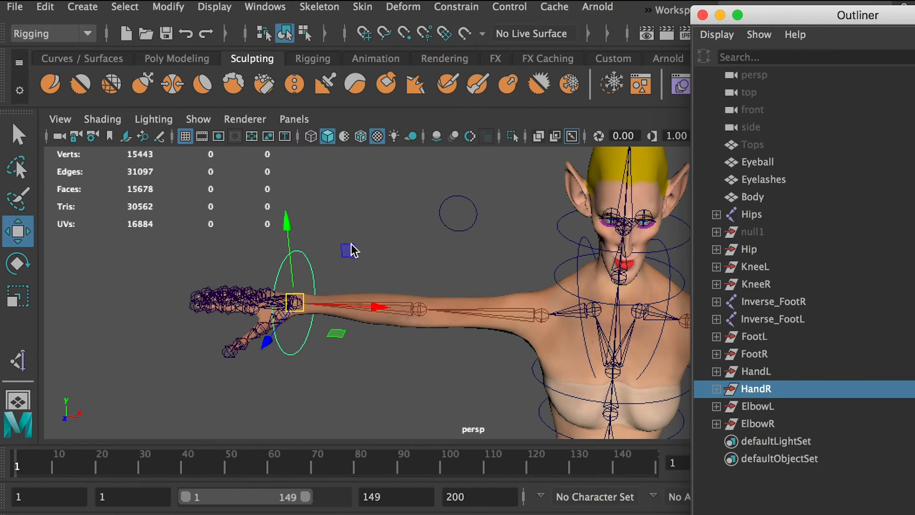
{"action": "left_click", "coordinate": [369, 250]}
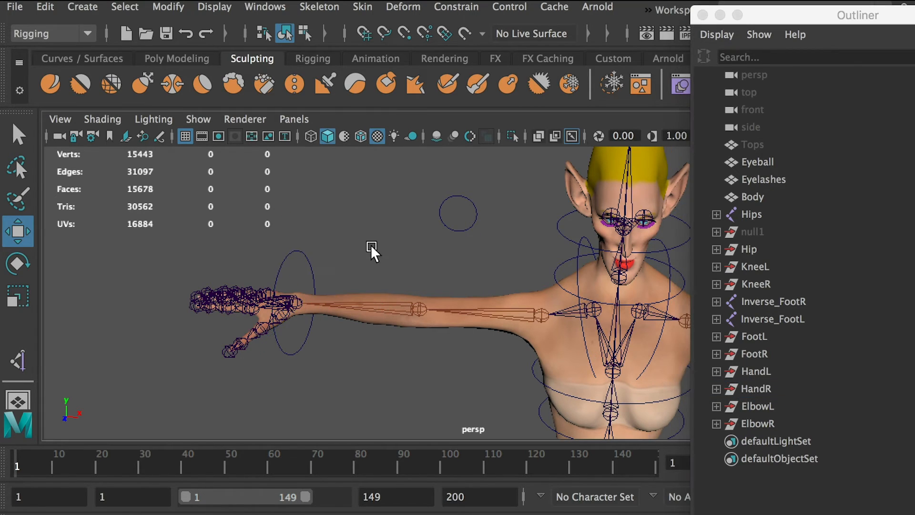
{"action": "left_click", "coordinate": [314, 299]}
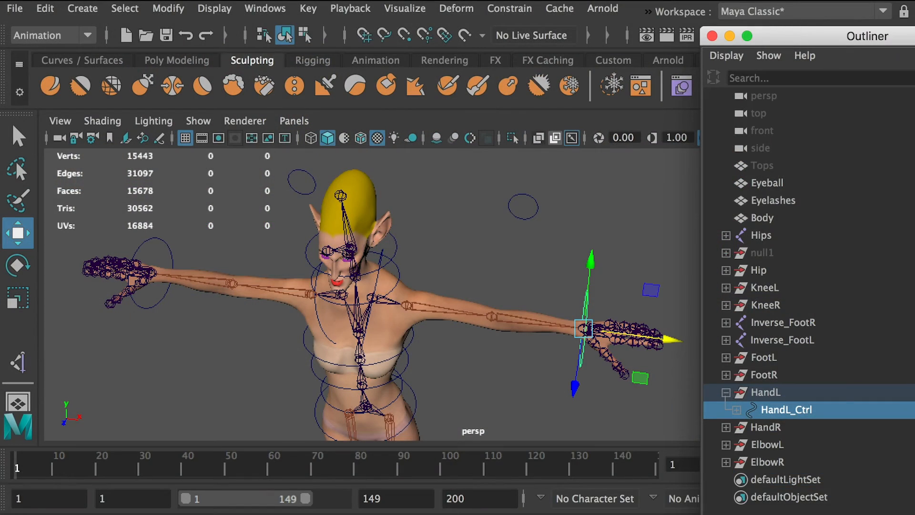
Start a new attribute on HandL_Ctrl with the long name FIST.
{"action": "left_click_drag", "start_coordinate": [914, 146], "coordinate": [850, 170]}
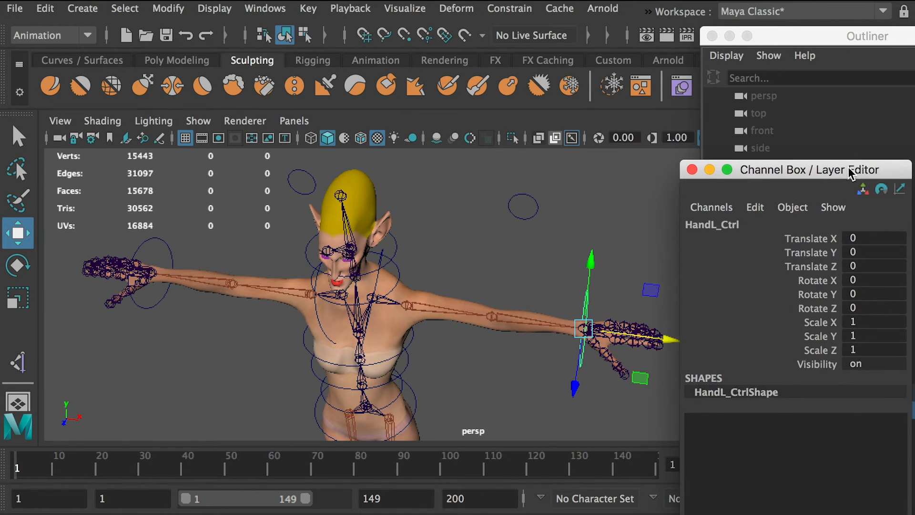
{"action": "left_click", "coordinate": [755, 208]}
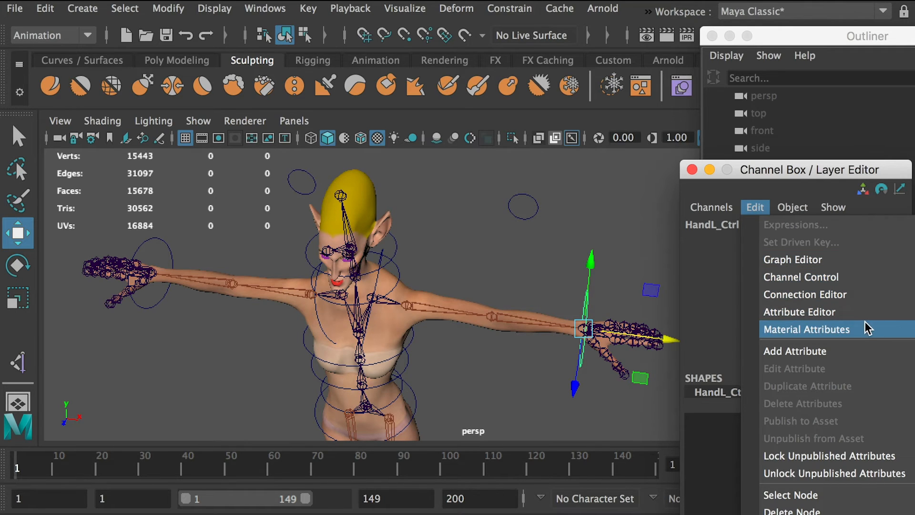
{"action": "left_click", "coordinate": [817, 358]}
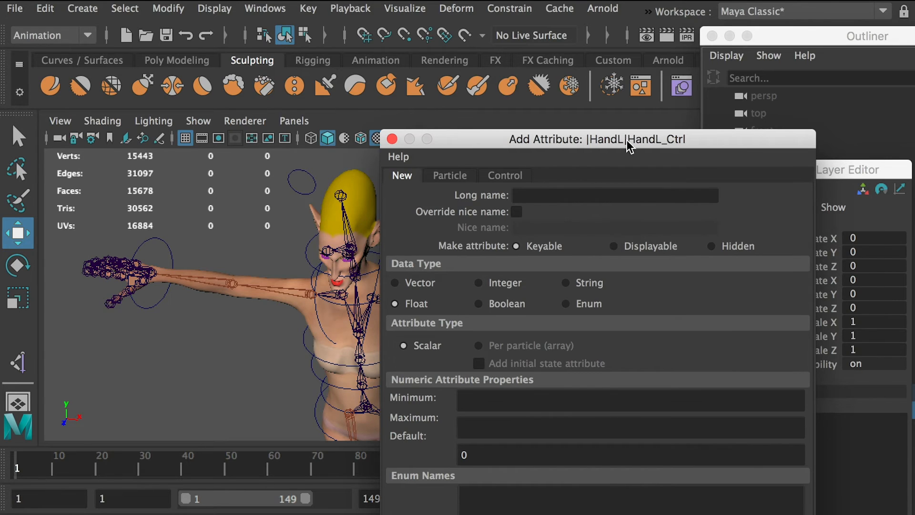
{"action": "left_click_drag", "start_coordinate": [627, 141], "coordinate": [506, 130]}
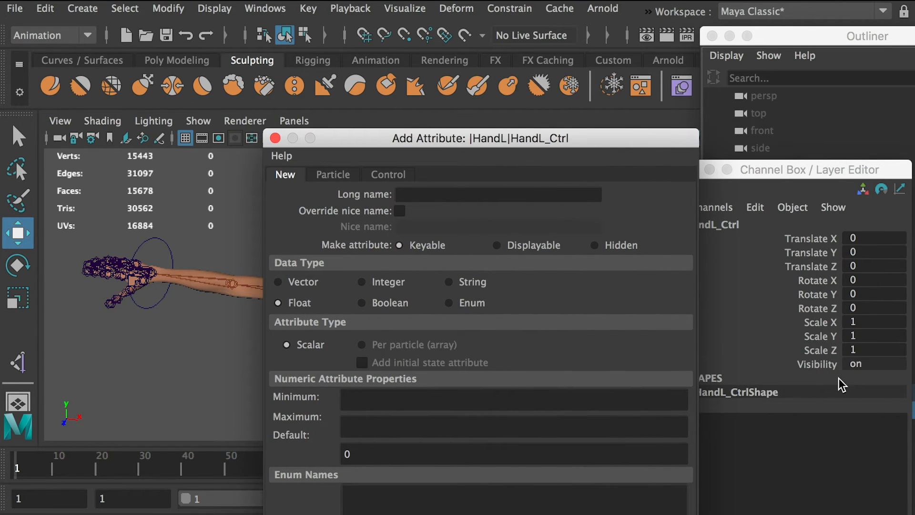
{"action": "left_click", "coordinate": [425, 193]}
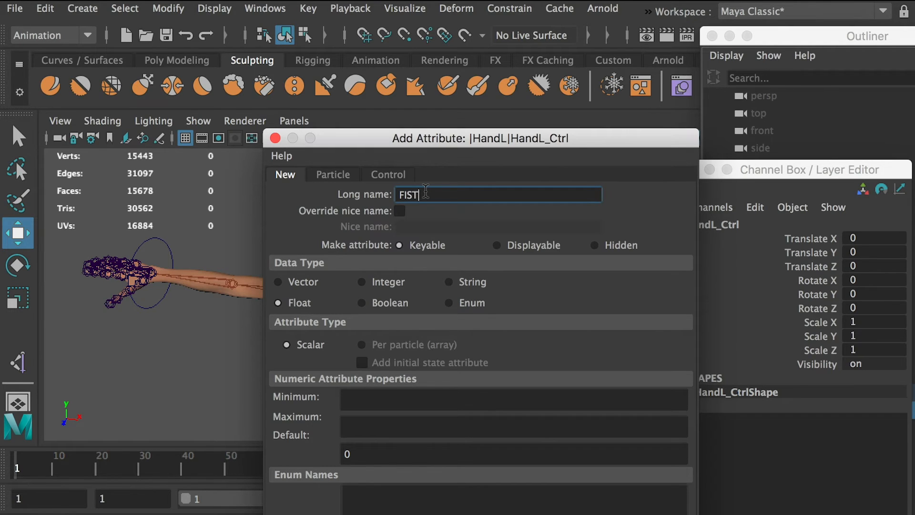
{"action": "left_click_drag", "start_coordinate": [431, 142], "coordinate": [442, 134]}
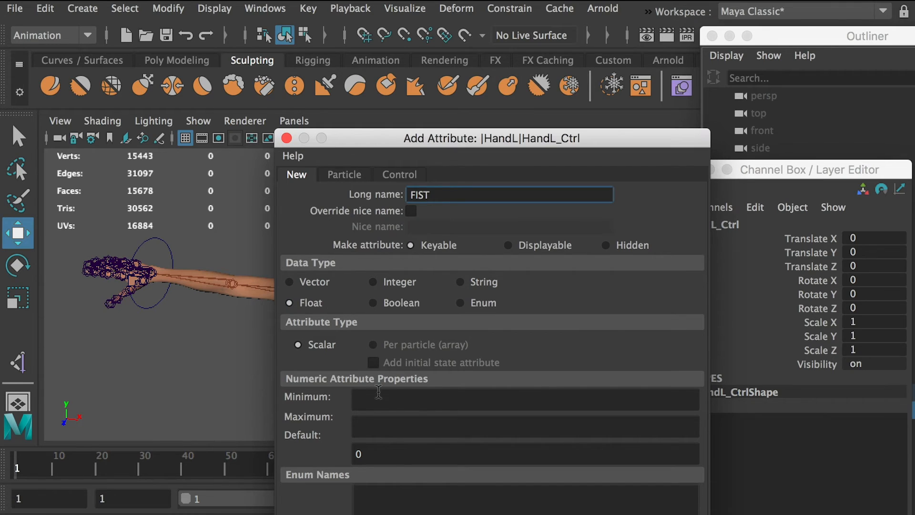
Set the FIST attribute's minimum to 0 and maximum to 1, and add it to HandL_Ctrl.
{"action": "left_click", "coordinate": [371, 398]}
{"action": "type", "text": "0"}
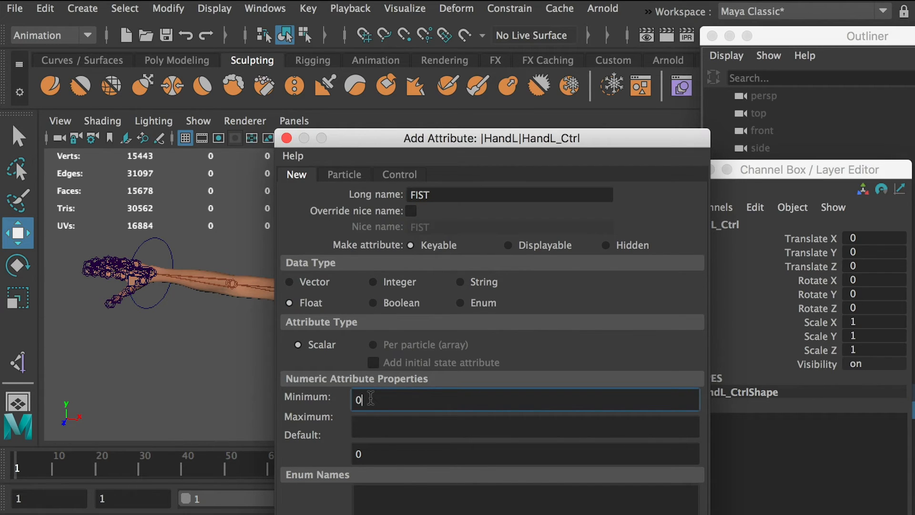
{"action": "left_click_drag", "start_coordinate": [460, 138], "coordinate": [216, 139]}
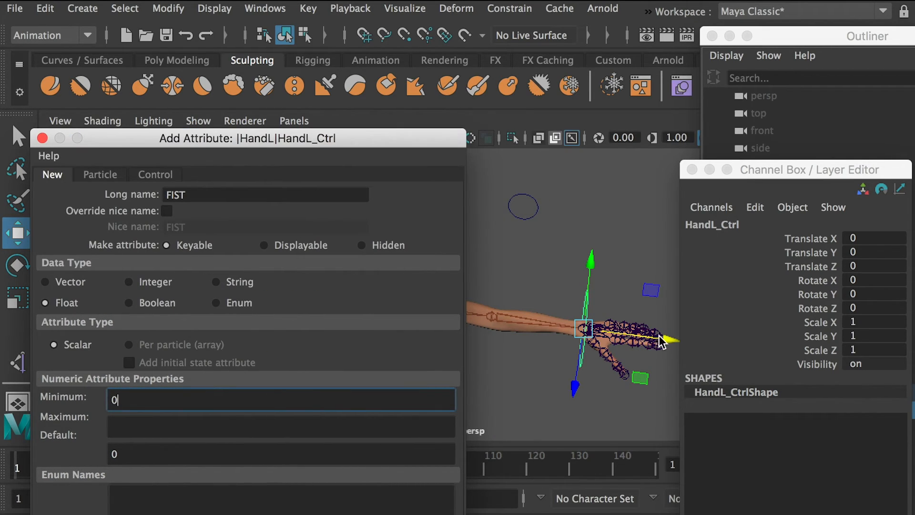
{"action": "left_click", "coordinate": [127, 427]}
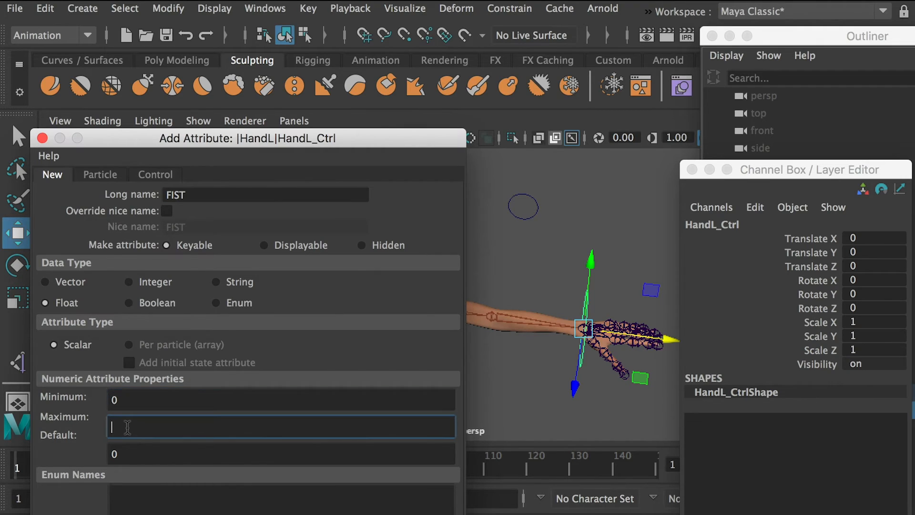
{"action": "type", "text": "1"}
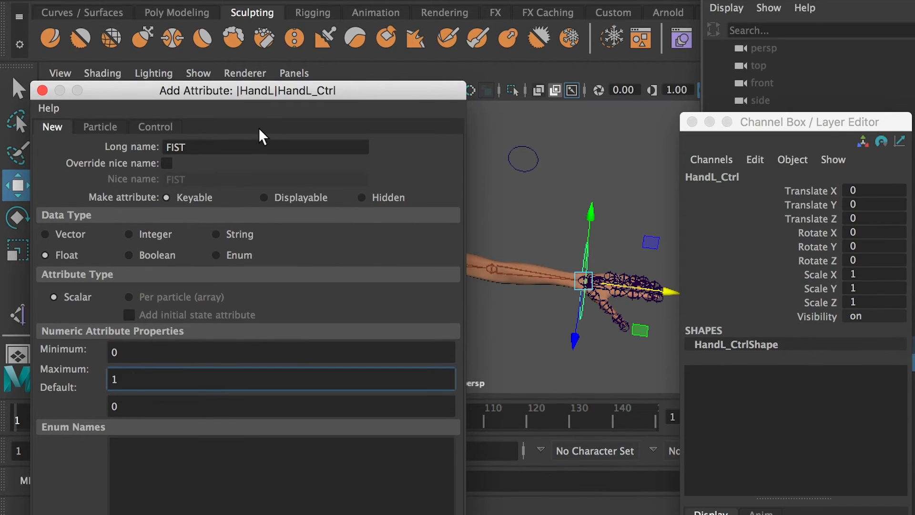
{"action": "left_click_drag", "start_coordinate": [269, 91], "coordinate": [401, 0]}
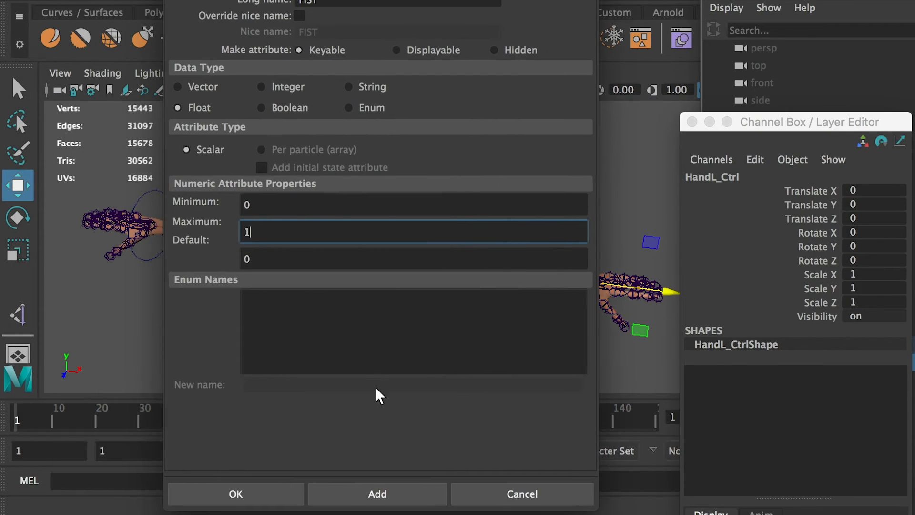
{"action": "left_click", "coordinate": [301, 492]}
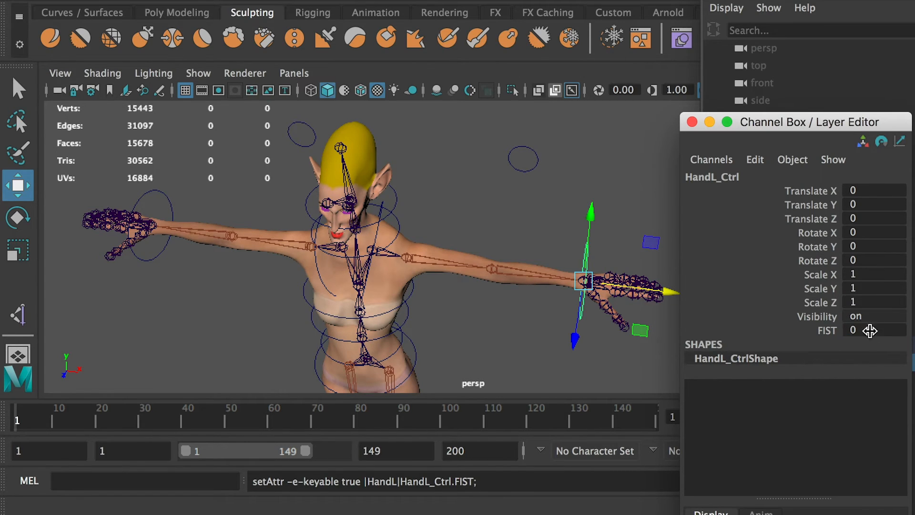
Test the FIST attribute on HandL_Ctrl by setting it to 1 and back to 0.
{"action": "left_click", "coordinate": [874, 331]}
{"action": "type", "text": "1"}
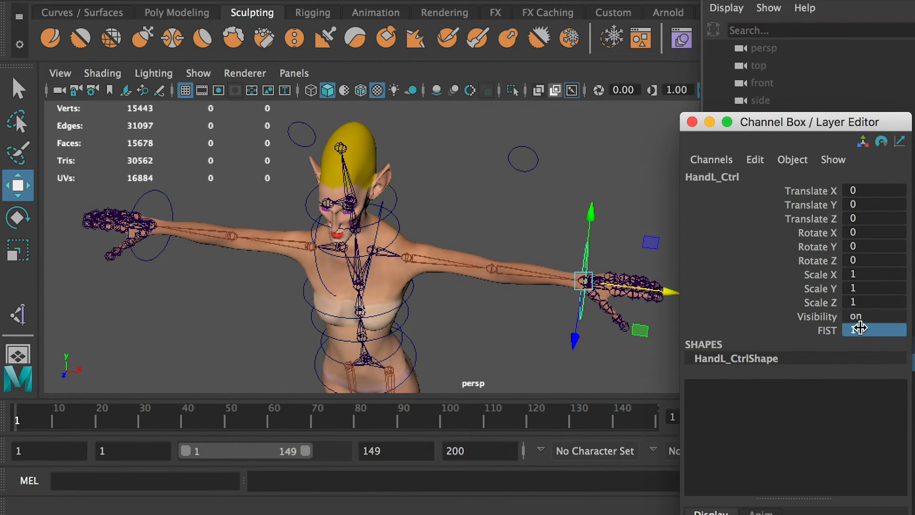
{"action": "key", "text": "Return"}
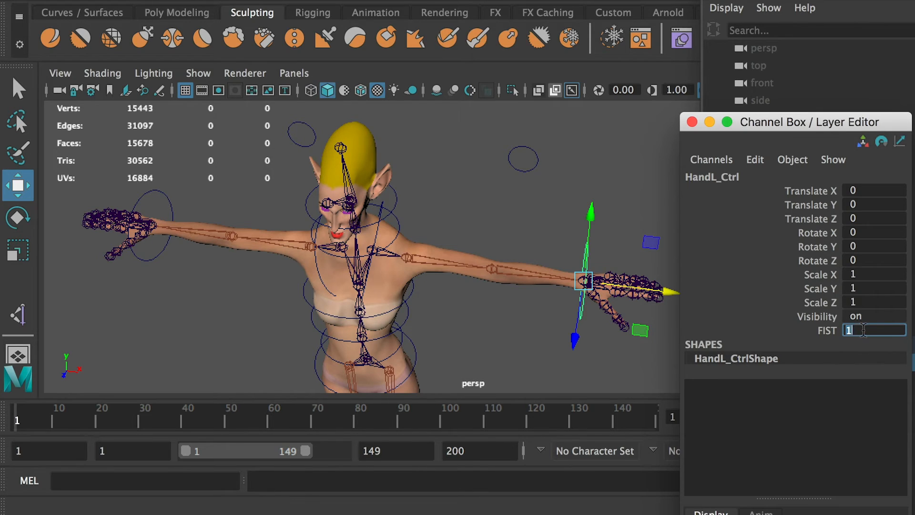
{"action": "key", "text": "Return"}
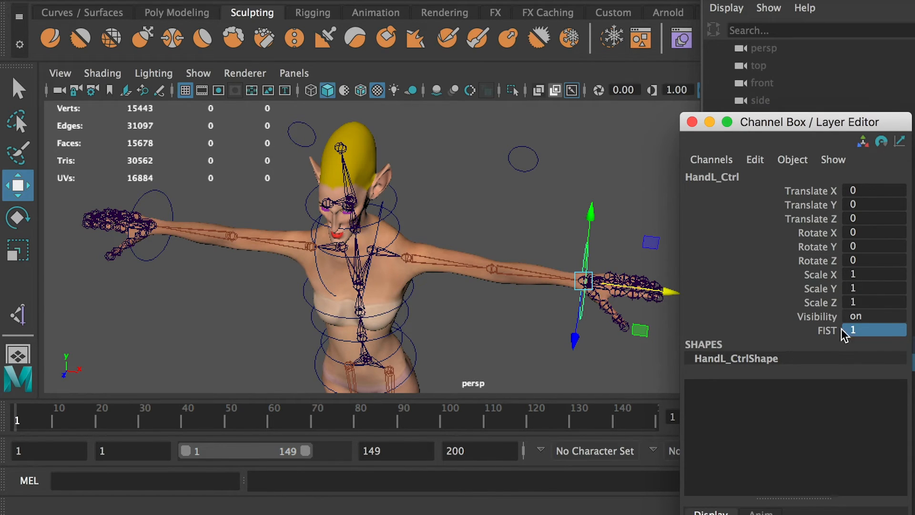
{"action": "left_click", "coordinate": [875, 331]}
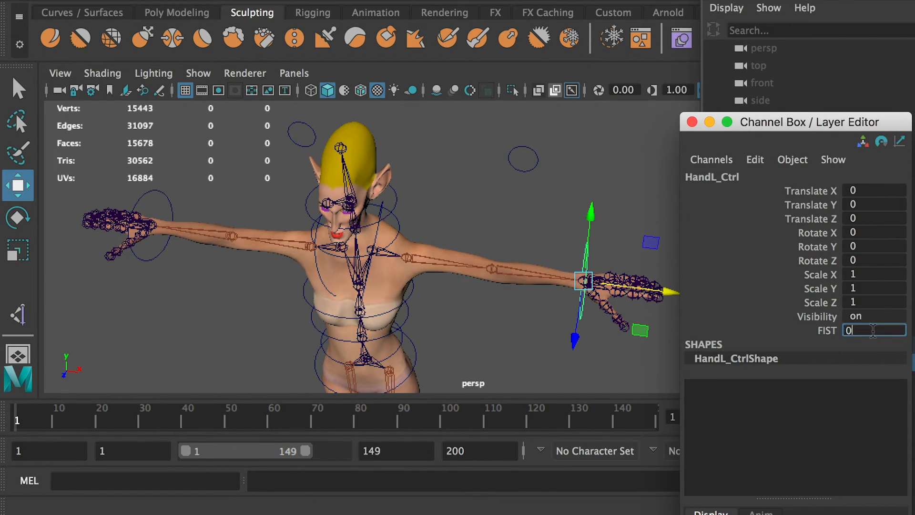
{"action": "type", "text": "0"}
{"action": "key", "text": "Return"}
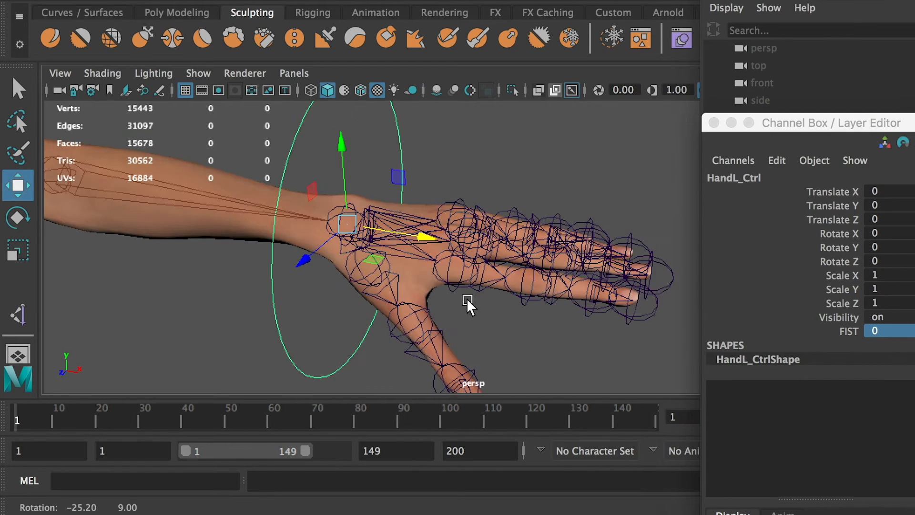
Open the Set Driven Key window for HandL_Ctrl and place it clear of the left hand.
{"action": "right_click_drag", "start_coordinate": [466, 300], "coordinate": [507, 291], "text": "alt"}
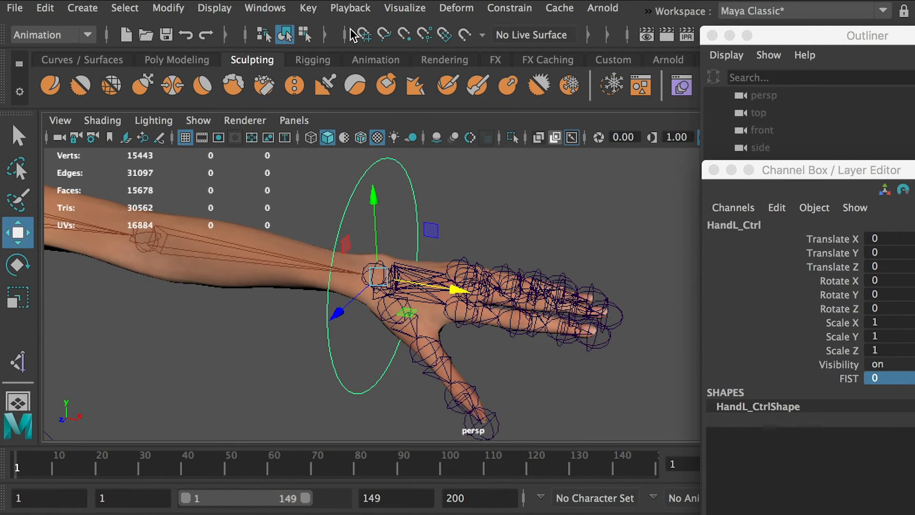
{"action": "left_click", "coordinate": [76, 35]}
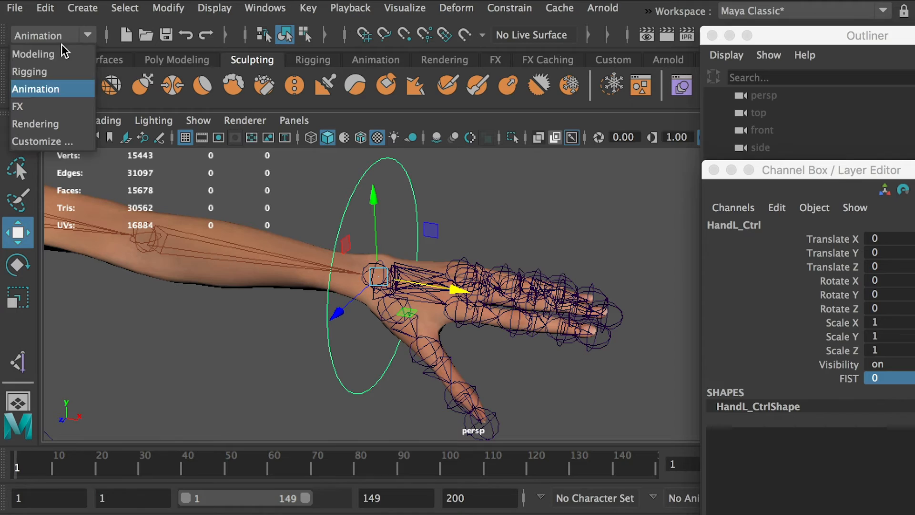
{"action": "left_click", "coordinate": [45, 92]}
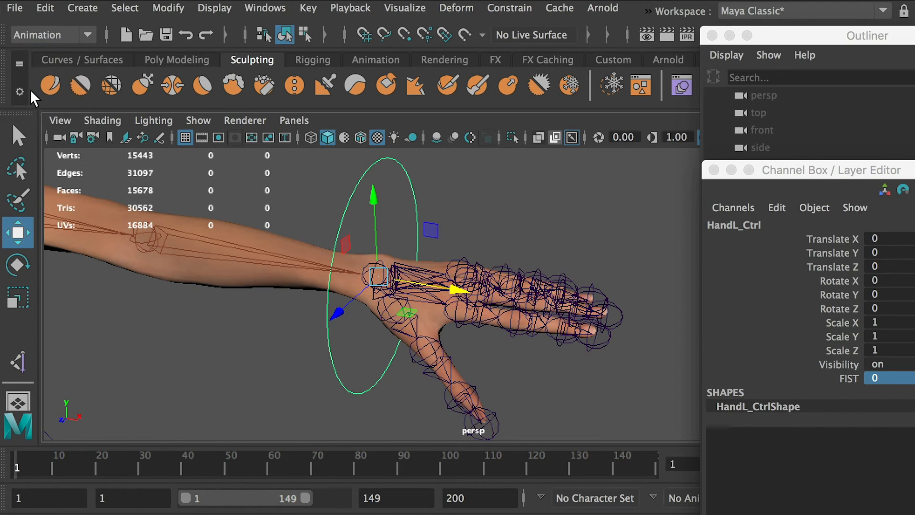
{"action": "left_click", "coordinate": [311, 11]}
{"action": "mouse_move", "coordinate": [369, 158]}
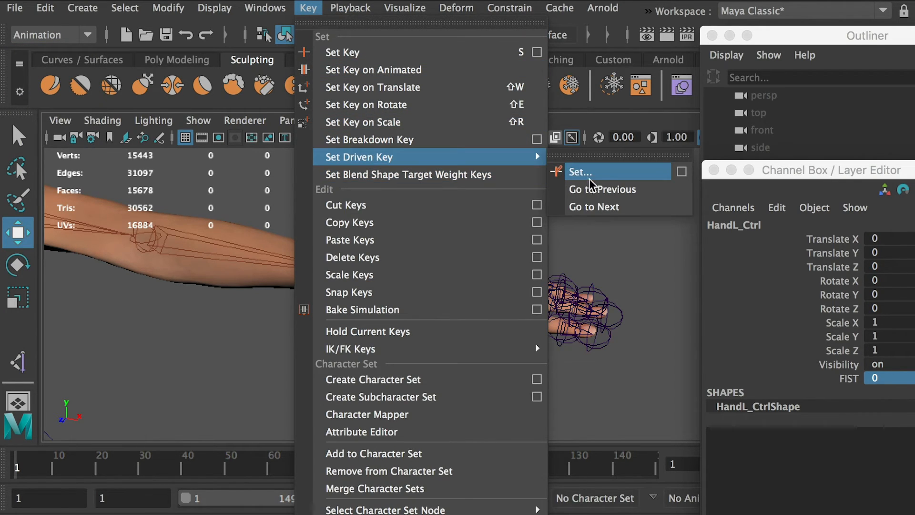
{"action": "left_click", "coordinate": [683, 172]}
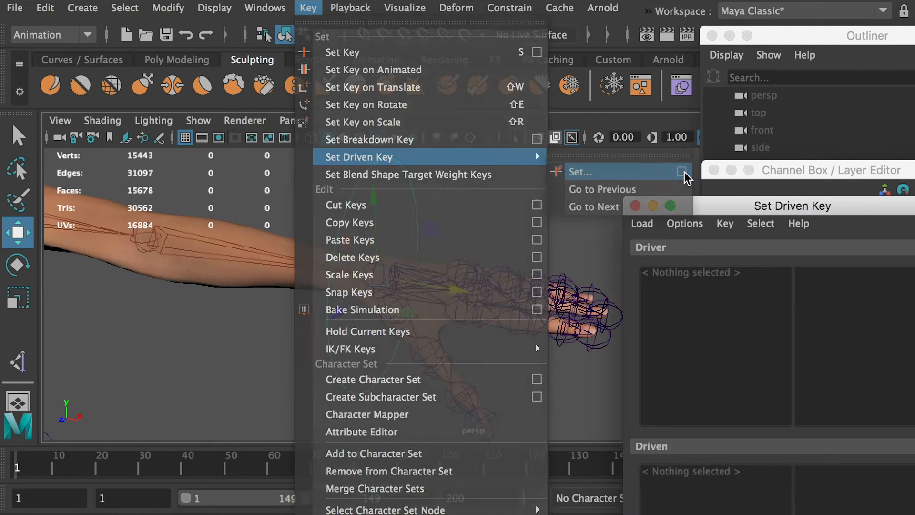
{"action": "left_click_drag", "start_coordinate": [787, 208], "coordinate": [169, 38]}
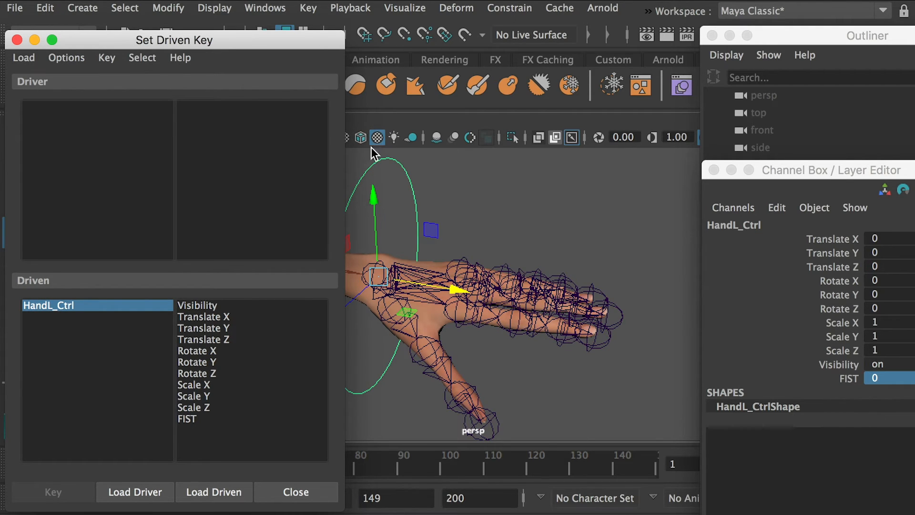
Load HandL_Ctrl as the driver object for the driven key.
{"action": "left_click", "coordinate": [487, 187]}
{"action": "left_click", "coordinate": [416, 202]}
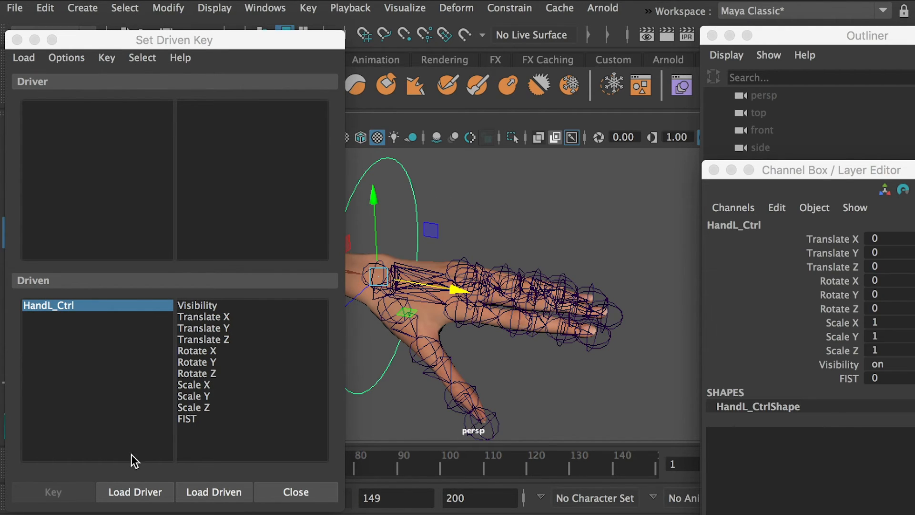
{"action": "left_click", "coordinate": [133, 492]}
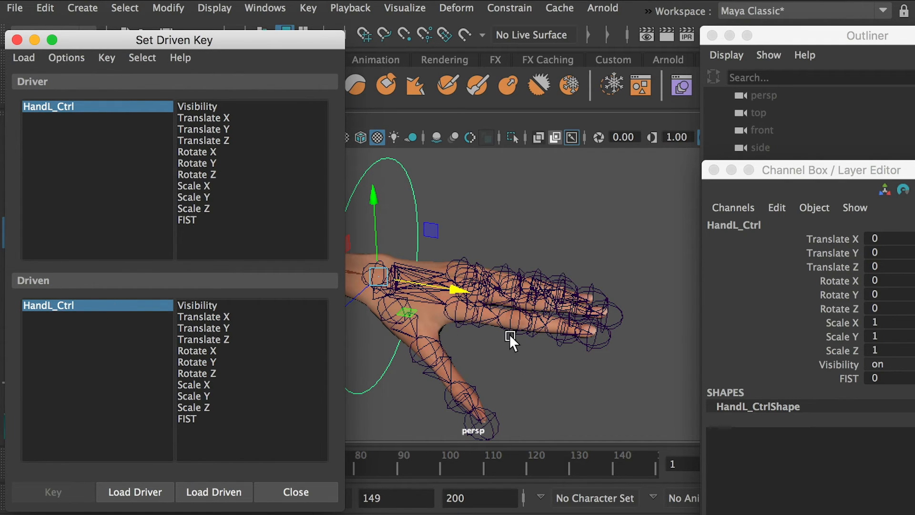
Select the three left thumb joints, LeftHandThumb3, LeftHandThumb2 and LeftHandThumb1.
{"action": "left_click_drag", "start_coordinate": [509, 334], "coordinate": [536, 307], "text": "alt"}
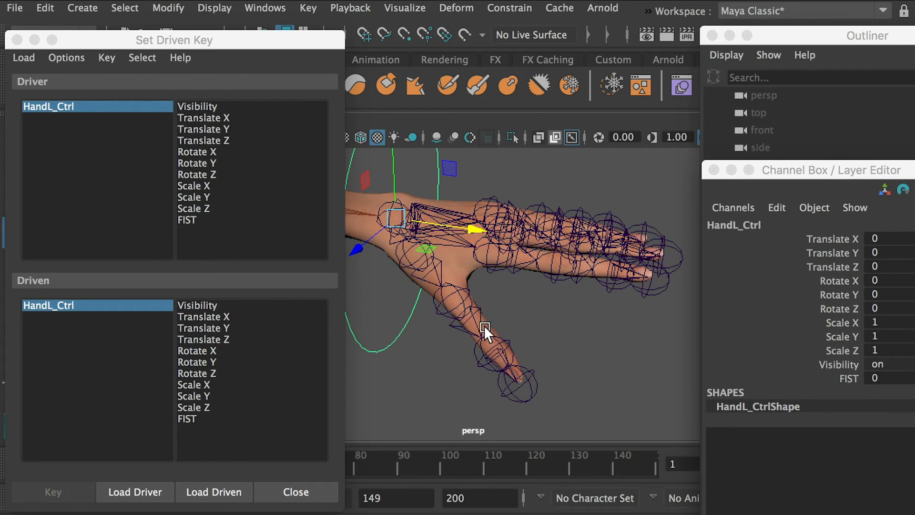
{"action": "left_click_drag", "start_coordinate": [484, 325], "coordinate": [514, 340], "text": "alt"}
{"action": "left_click", "coordinate": [566, 333]}
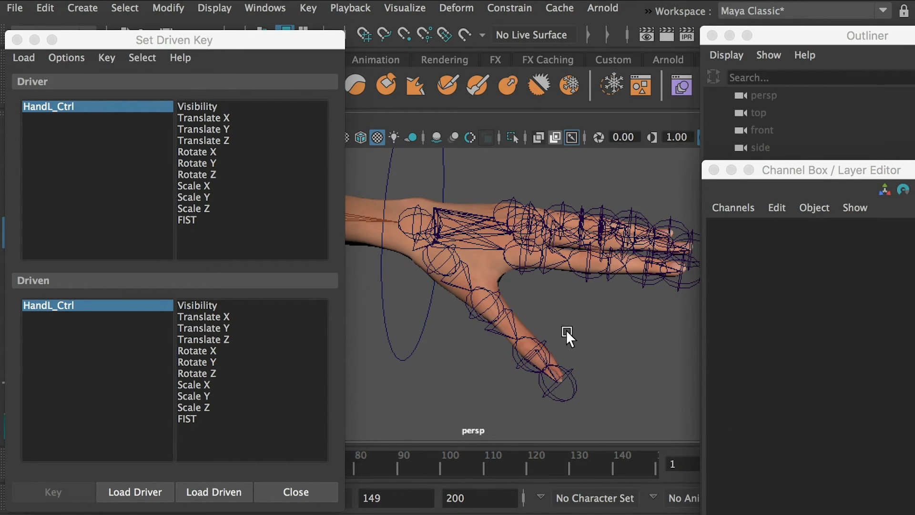
{"action": "left_click", "coordinate": [540, 342]}
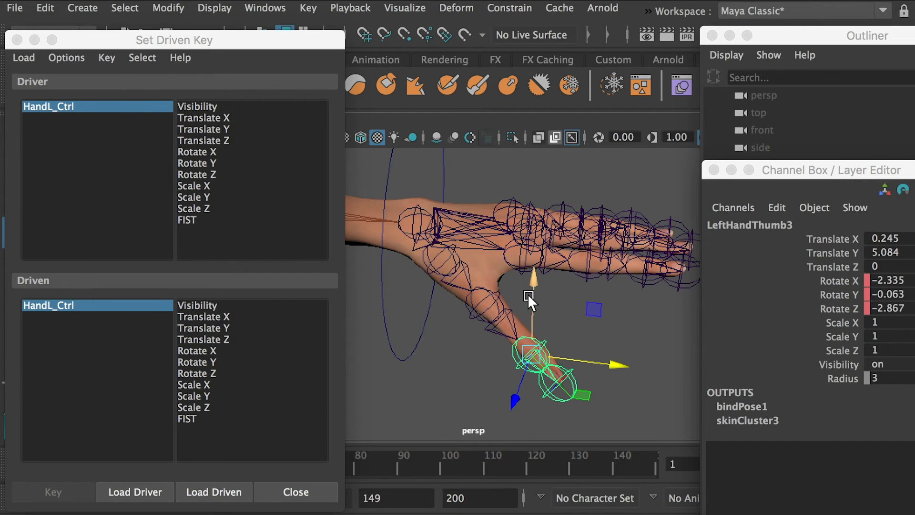
{"action": "left_click", "coordinate": [497, 299], "text": "shift"}
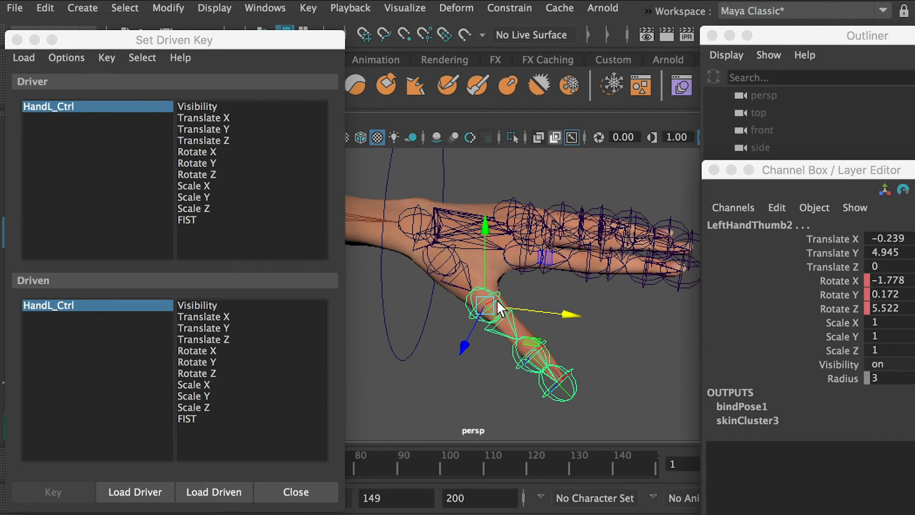
{"action": "left_click", "coordinate": [451, 253], "text": "shift"}
Add the three joints each of the left index and middle fingers to the thumb joint selection.
{"action": "left_click_drag", "start_coordinate": [564, 275], "coordinate": [545, 293], "text": "alt"}
{"action": "left_click", "coordinate": [546, 350], "text": "shift"}
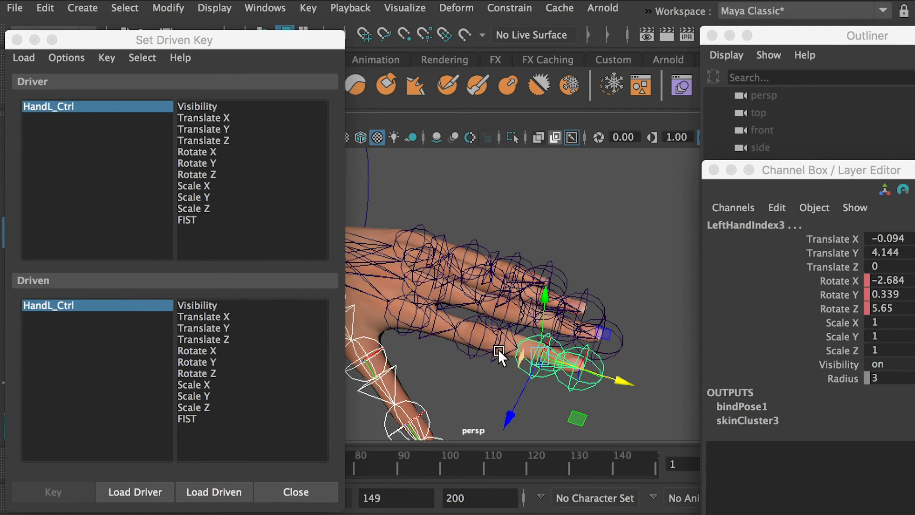
{"action": "left_click_drag", "start_coordinate": [498, 349], "coordinate": [541, 346], "text": "alt"}
{"action": "left_click", "coordinate": [541, 346], "text": "shift"}
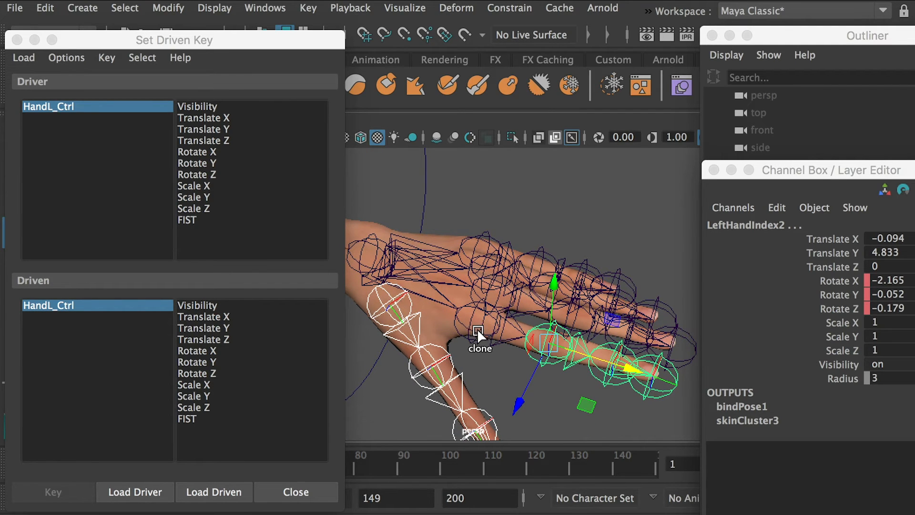
{"action": "left_click", "coordinate": [476, 328], "text": "shift"}
{"action": "left_click", "coordinate": [628, 330]}
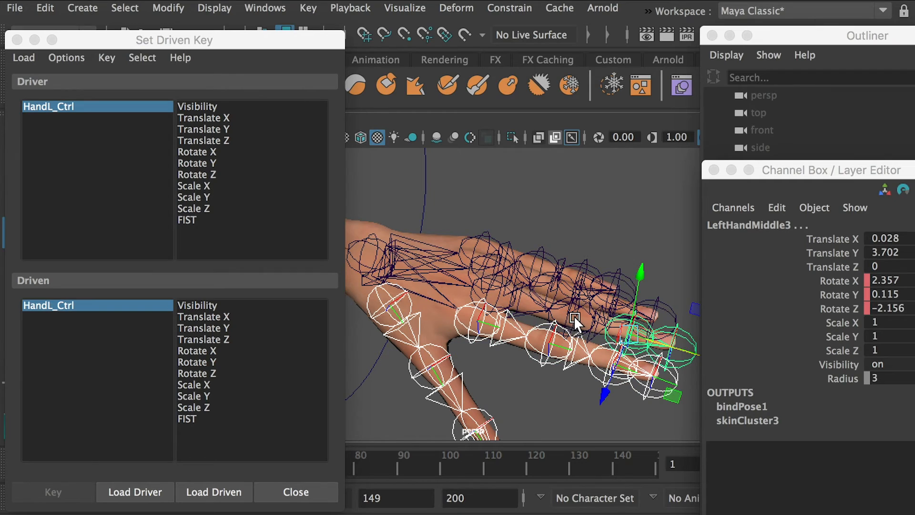
{"action": "left_click", "coordinate": [574, 315], "text": "shift"}
{"action": "left_click", "coordinate": [525, 305], "text": "shift"}
Add the ring and pinky finger joints to the selection and load all selected joints as driven objects.
{"action": "left_click_drag", "start_coordinate": [534, 310], "coordinate": [599, 357], "text": "alt"}
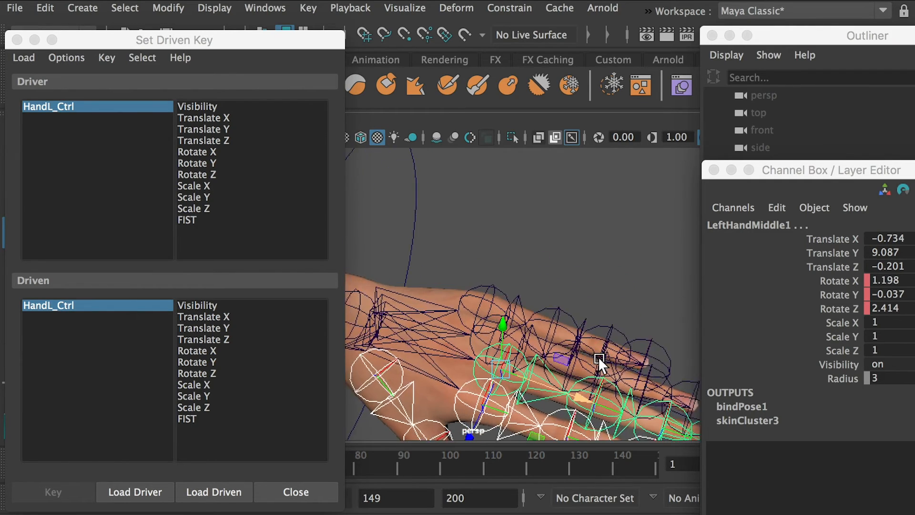
{"action": "middle_click_drag", "start_coordinate": [599, 357], "coordinate": [568, 298], "text": "alt"}
{"action": "left_click", "coordinate": [605, 322]}
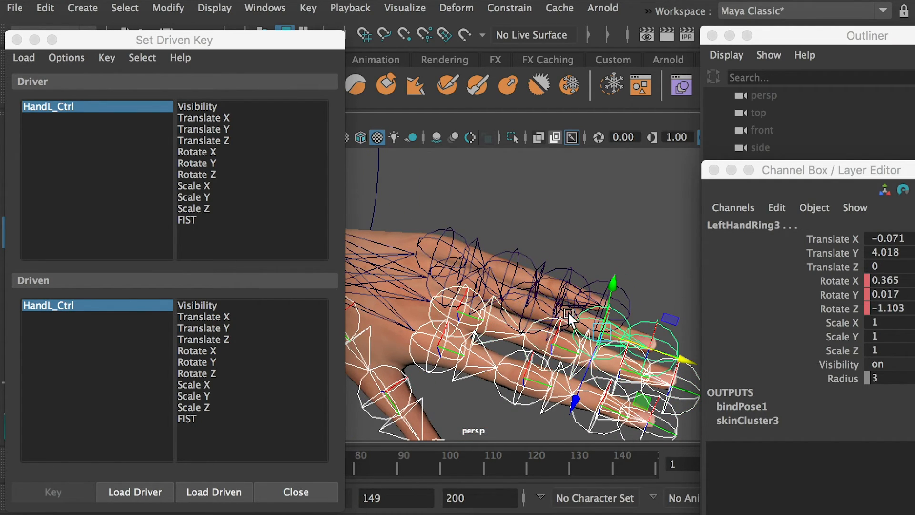
{"action": "left_click", "coordinate": [519, 304], "text": "shift"}
{"action": "left_click", "coordinate": [447, 277], "text": "shift"}
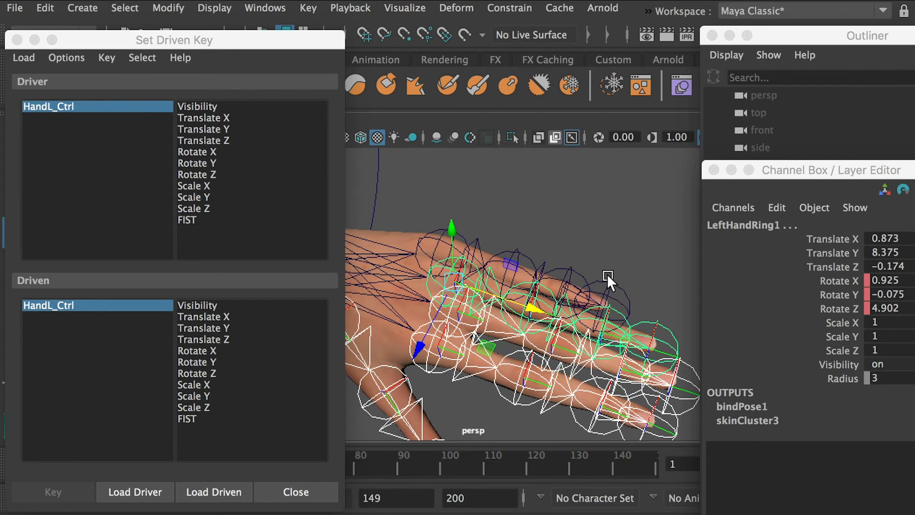
{"action": "left_click", "coordinate": [571, 270], "text": "shift"}
{"action": "left_click", "coordinate": [512, 247], "text": "shift"}
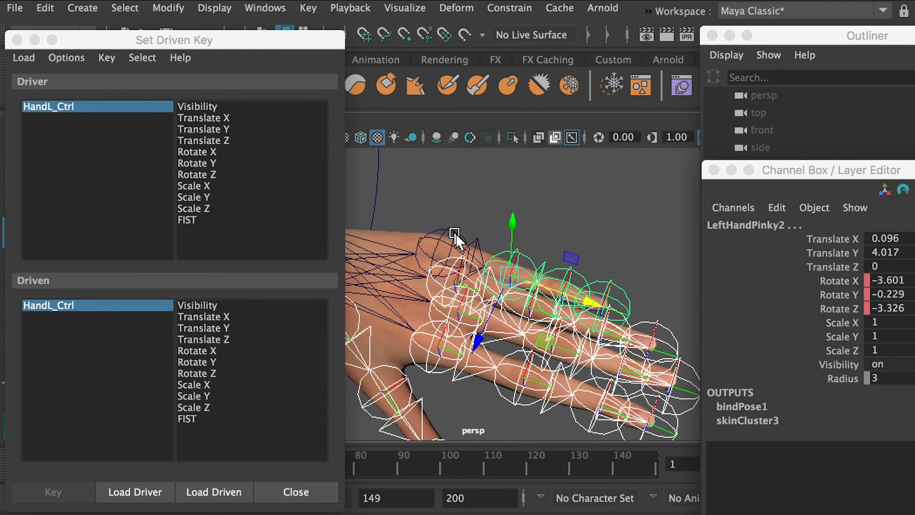
{"action": "left_click", "coordinate": [455, 233], "text": "shift"}
{"action": "scroll", "coordinate": [536, 271], "scroll_direction": "down", "scroll_amount": 4}
{"action": "mouse_move", "coordinate": [536, 271]}
{"action": "left_mouse_down", "text": "alt"}
{"action": "mouse_move", "coordinate": [516, 232]}
{"action": "mouse_move", "coordinate": [542, 266]}
{"action": "left_mouse_up", "text": "alt"}
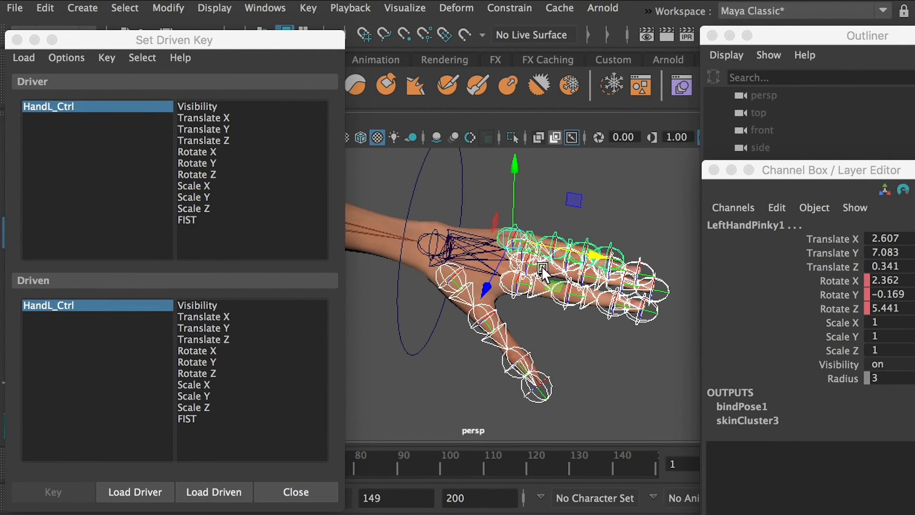
{"action": "left_click", "coordinate": [222, 489]}
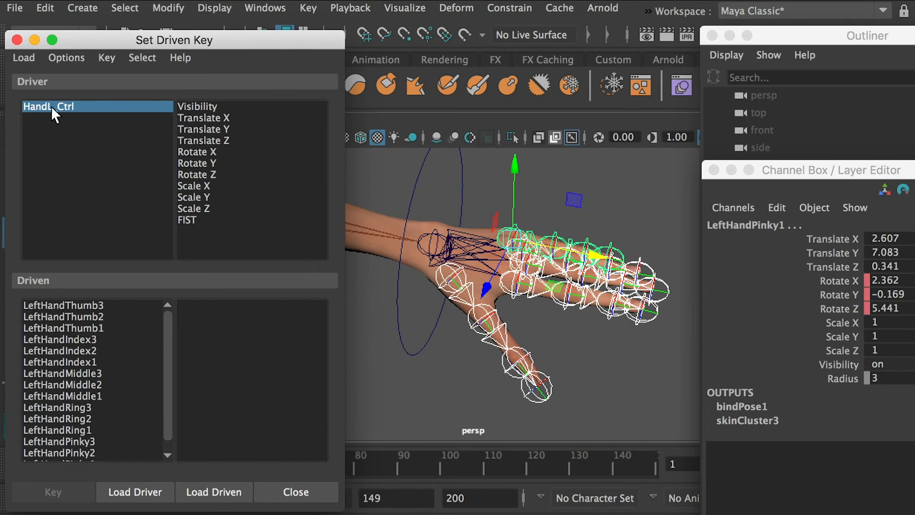
Choose FIST as the driver attribute and select all driven joints from LeftHandThumb3 to LeftHandPinky1.
{"action": "left_click", "coordinate": [192, 220]}
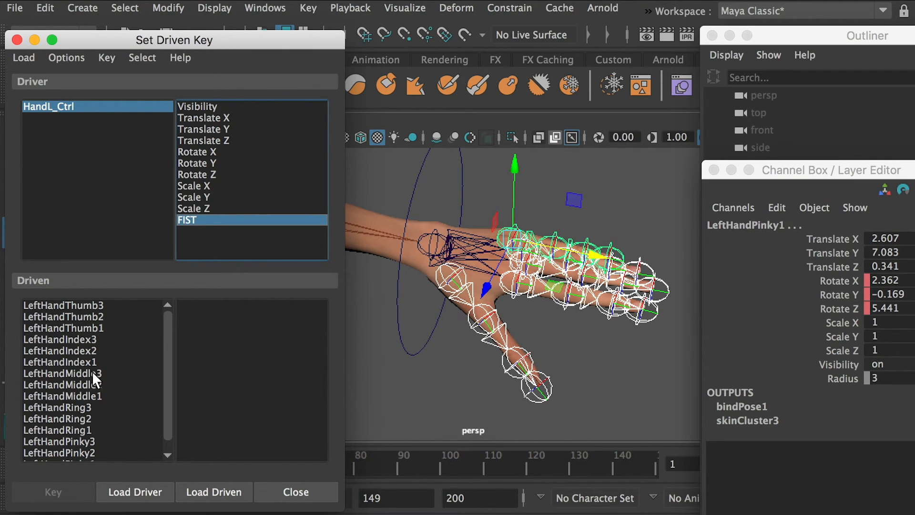
{"action": "left_click", "coordinate": [67, 304]}
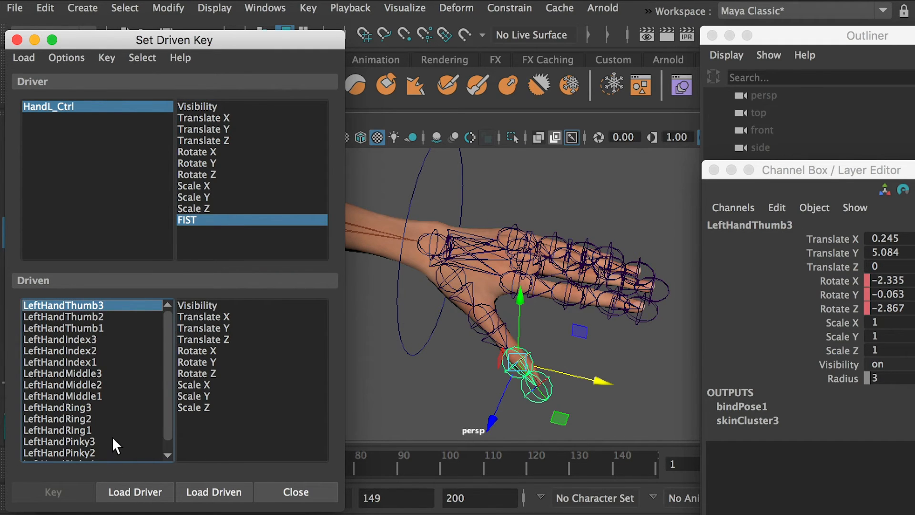
{"action": "scroll", "coordinate": [112, 446], "scroll_direction": "down", "scroll_amount": 1}
{"action": "left_click", "coordinate": [84, 452], "text": "shift"}
{"action": "scroll", "coordinate": [110, 371], "scroll_direction": "up", "scroll_amount": 1}
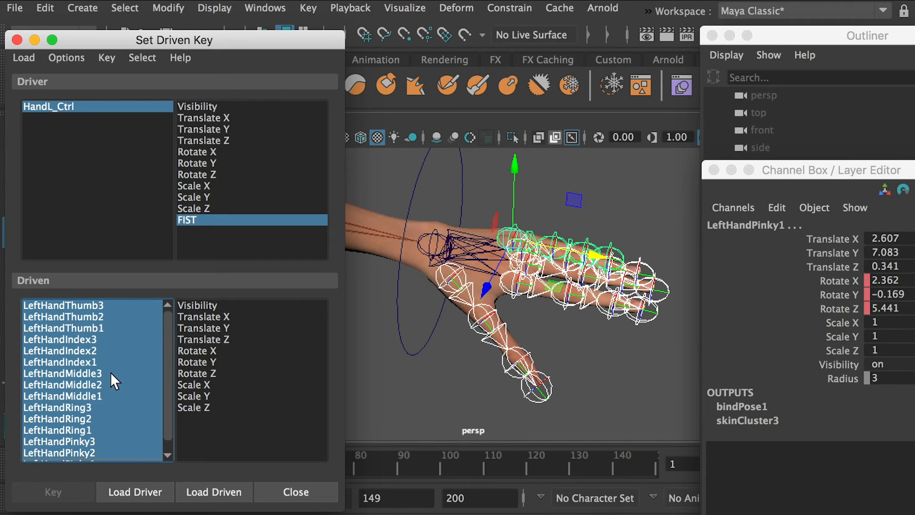
{"action": "scroll", "coordinate": [98, 379], "scroll_direction": "down", "scroll_amount": 1}
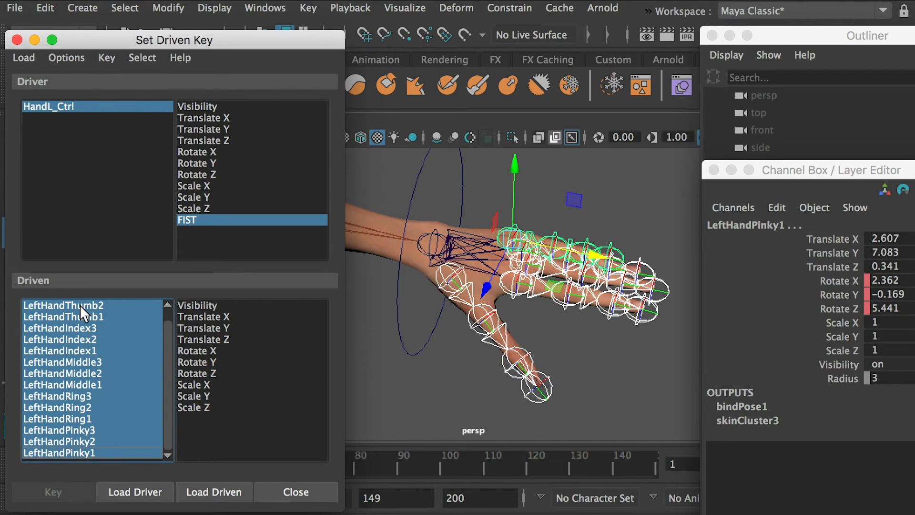
{"action": "scroll", "coordinate": [79, 305], "scroll_direction": "up", "scroll_amount": 1}
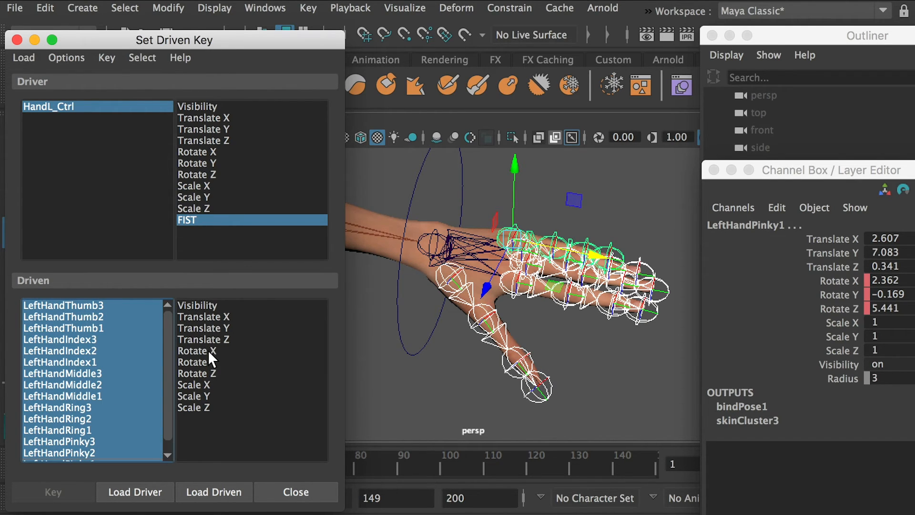
Choose Rotate X, Rotate Y and Rotate Z as driven attributes and key them against FIST for the open-hand pose.
{"action": "left_click_drag", "start_coordinate": [208, 349], "coordinate": [208, 373]}
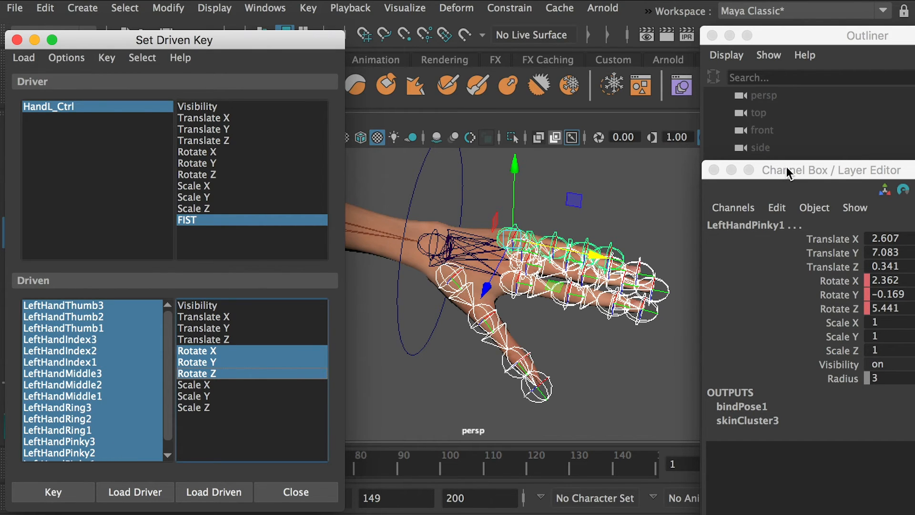
{"action": "left_click_drag", "start_coordinate": [392, 161], "coordinate": [449, 192]}
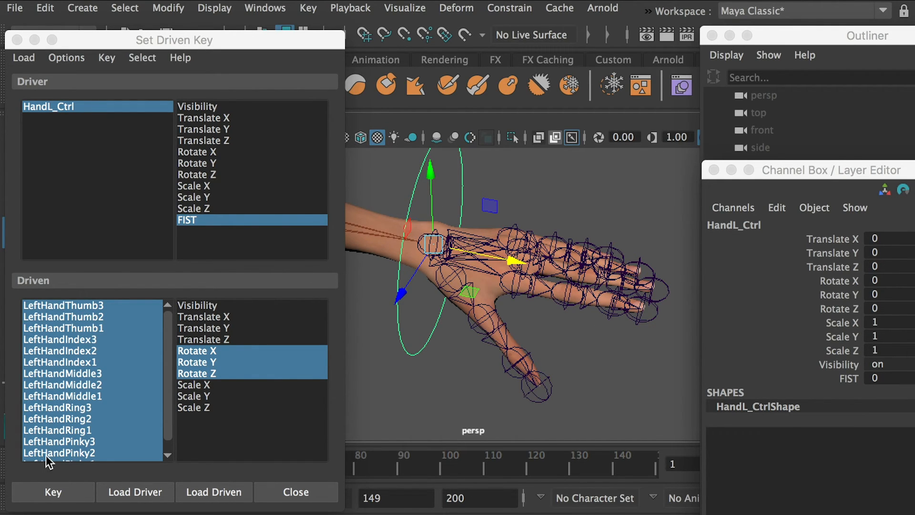
{"action": "left_click", "coordinate": [52, 493]}
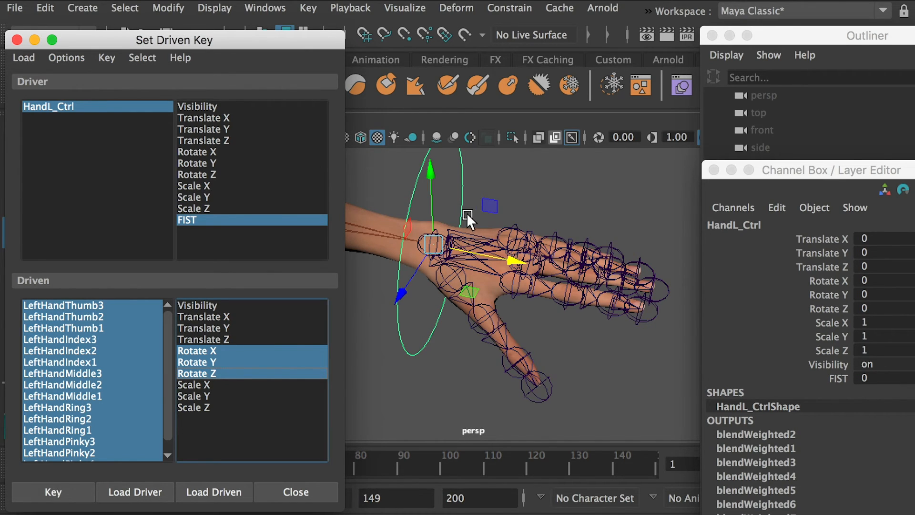
Set the FIST attribute of HandL_Ctrl to 1.
{"action": "left_click", "coordinate": [511, 162]}
{"action": "left_click", "coordinate": [422, 185]}
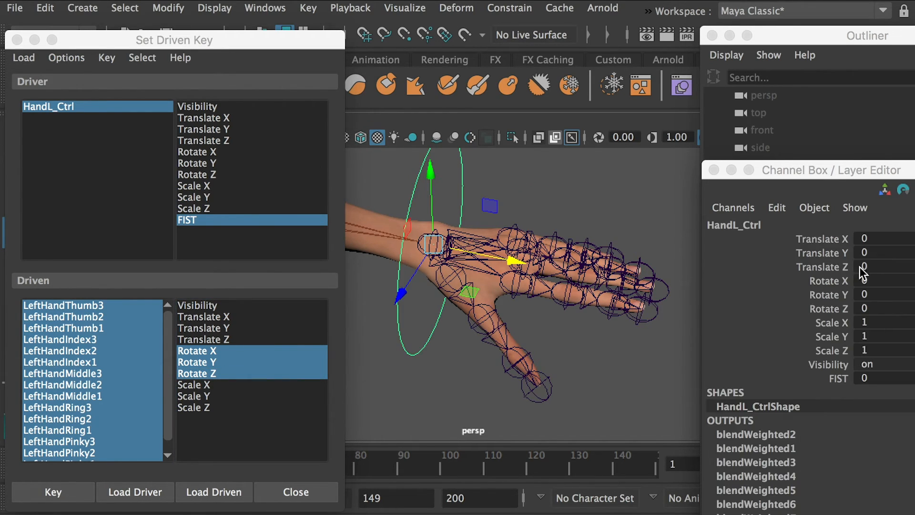
{"action": "left_click", "coordinate": [881, 379]}
{"action": "type", "text": "1"}
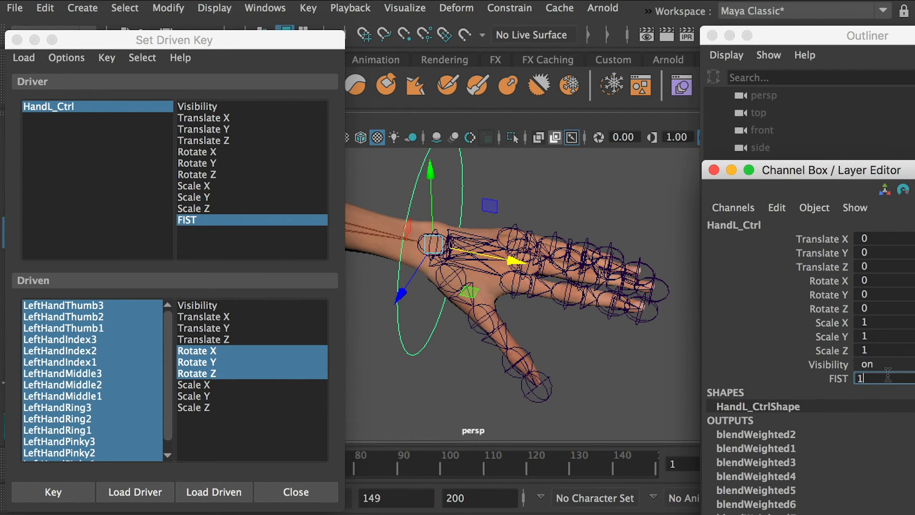
{"action": "key", "text": "Return"}
Clear the selection, then select the three joints each of the left index and middle fingers.
{"action": "left_click", "coordinate": [559, 176]}
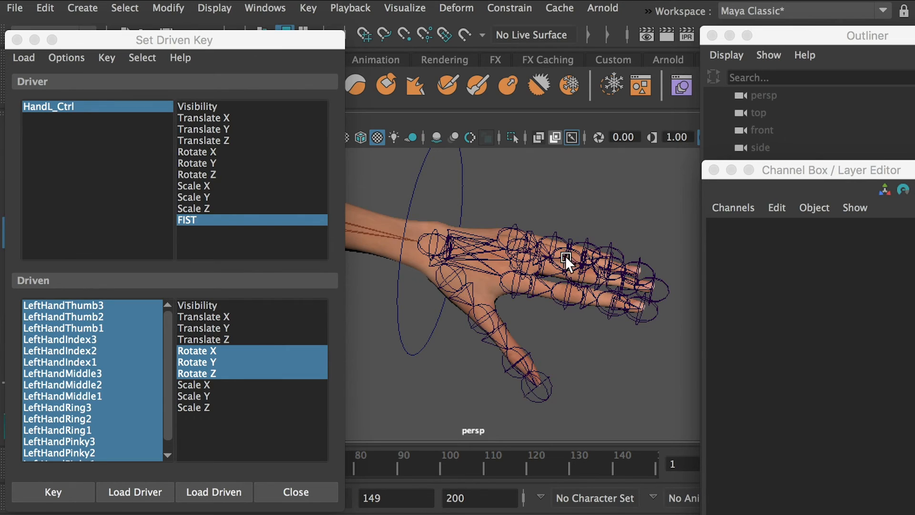
{"action": "left_click_drag", "start_coordinate": [566, 255], "coordinate": [533, 310], "text": "alt"}
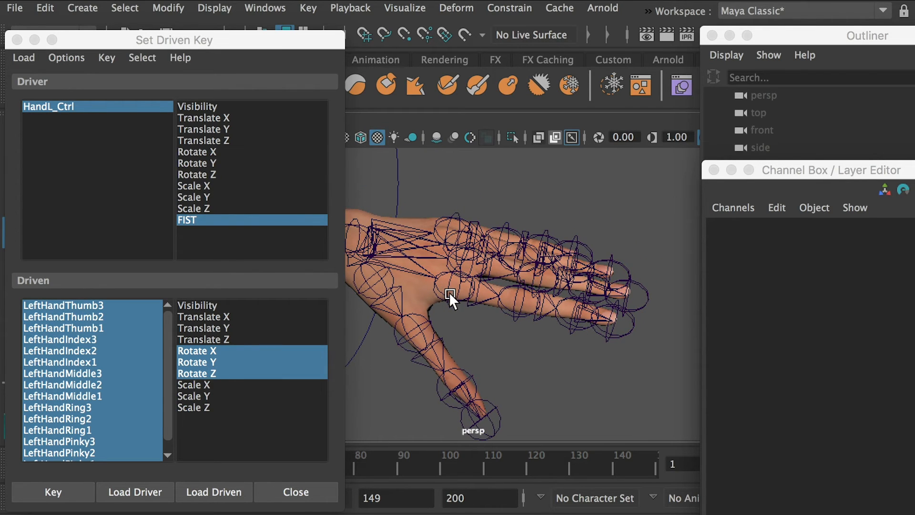
{"action": "left_click", "coordinate": [574, 319]}
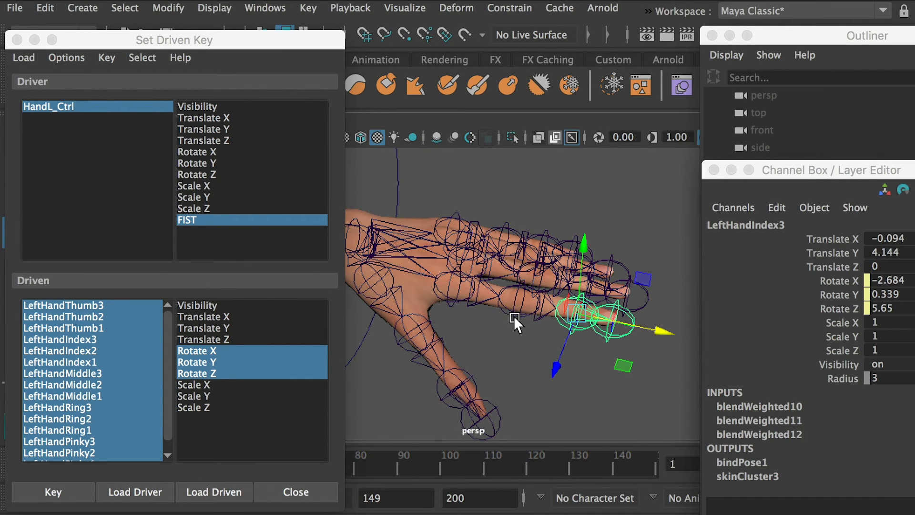
{"action": "left_click", "coordinate": [512, 313], "text": "shift"}
{"action": "left_click", "coordinate": [445, 297], "text": "shift"}
{"action": "left_click_drag", "start_coordinate": [588, 297], "coordinate": [588, 341], "text": "alt"}
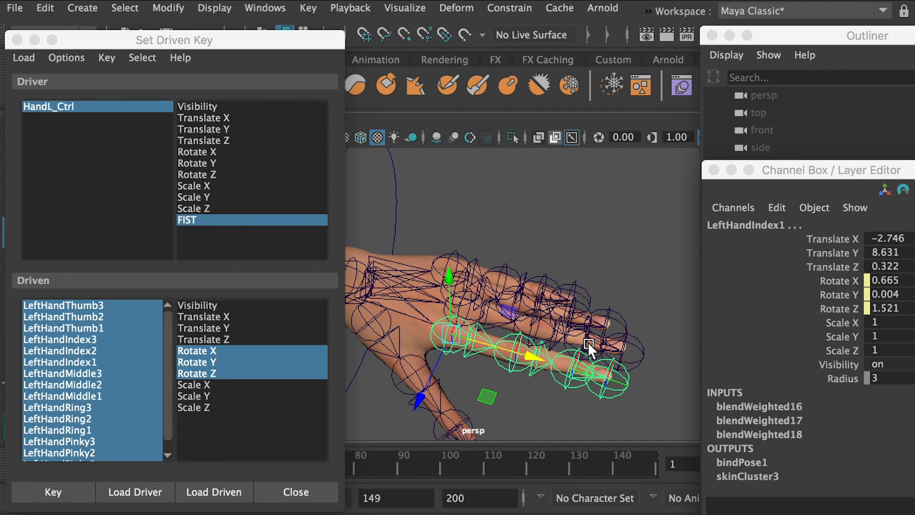
{"action": "left_click", "coordinate": [587, 341], "text": "shift"}
{"action": "left_click", "coordinate": [519, 328], "text": "shift"}
{"action": "left_click", "coordinate": [465, 309], "text": "shift"}
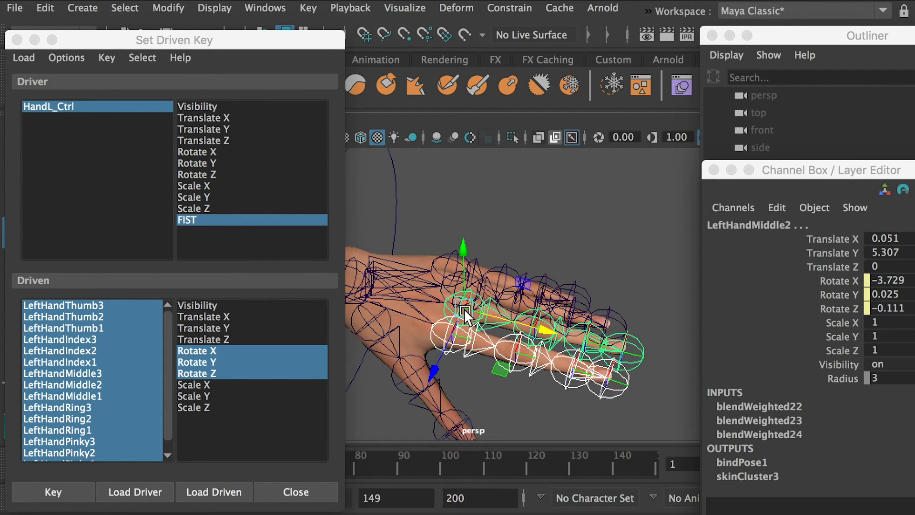
Add the three joints each of the left ring and pinky fingers to the selection.
{"action": "left_click", "coordinate": [570, 311], "text": "shift"}
{"action": "left_click", "coordinate": [511, 302], "text": "shift"}
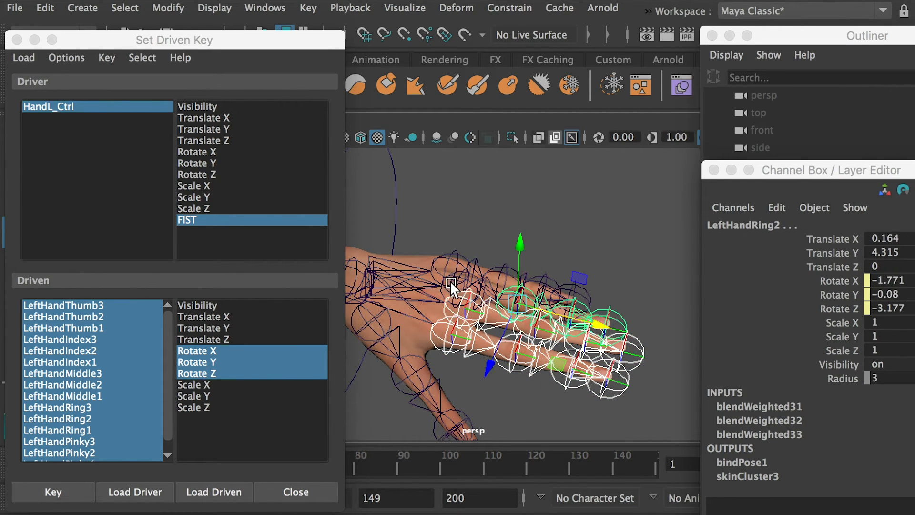
{"action": "left_click", "coordinate": [450, 282], "text": "shift"}
{"action": "left_click_drag", "start_coordinate": [591, 315], "coordinate": [597, 339], "text": "alt"}
{"action": "left_click", "coordinate": [552, 318], "text": "shift"}
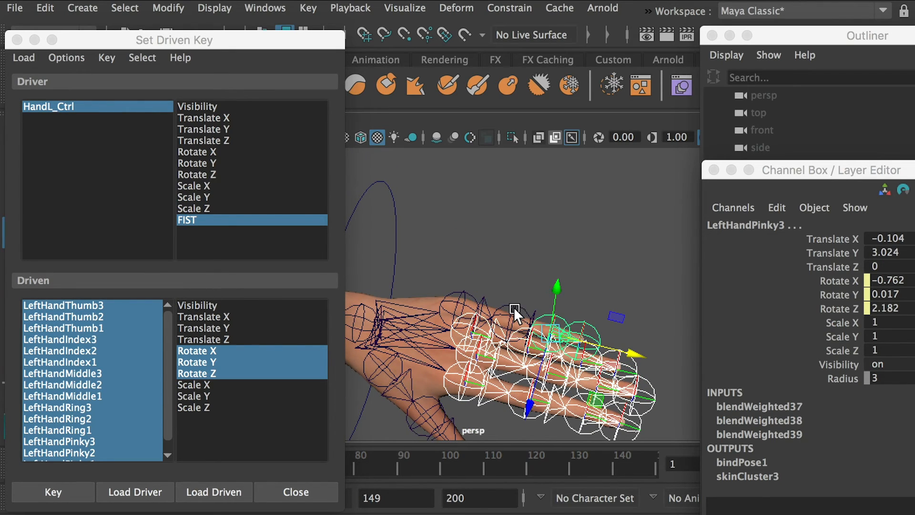
{"action": "left_click", "coordinate": [513, 307], "text": "shift"}
{"action": "left_click", "coordinate": [467, 298], "text": "shift"}
Rotate the selected finger joints about X to curl them into a fist, with LeftHandPinky1's Rotate X at about 87.
{"action": "left_click_drag", "start_coordinate": [516, 315], "coordinate": [534, 274], "text": "alt"}
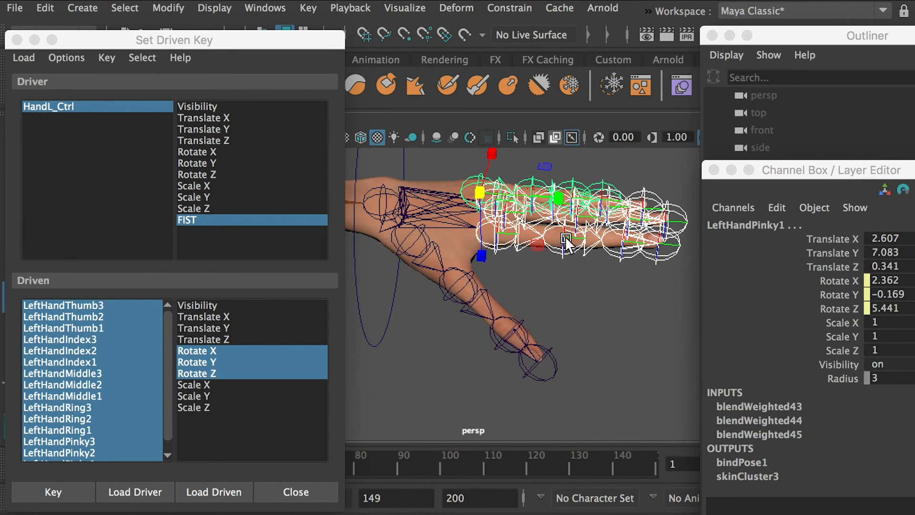
{"action": "key", "text": "e"}
{"action": "left_click_drag", "start_coordinate": [600, 258], "coordinate": [503, 216], "text": "alt"}
{"action": "left_click_drag", "start_coordinate": [502, 216], "coordinate": [402, 310], "text": "alt"}
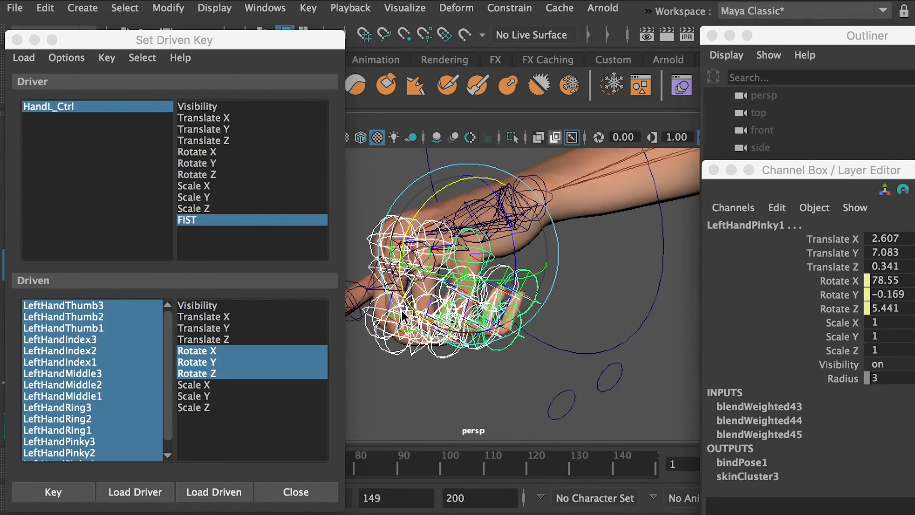
{"action": "left_click_drag", "start_coordinate": [418, 202], "coordinate": [409, 214]}
{"action": "left_click_drag", "start_coordinate": [409, 215], "coordinate": [648, 218], "text": "alt"}
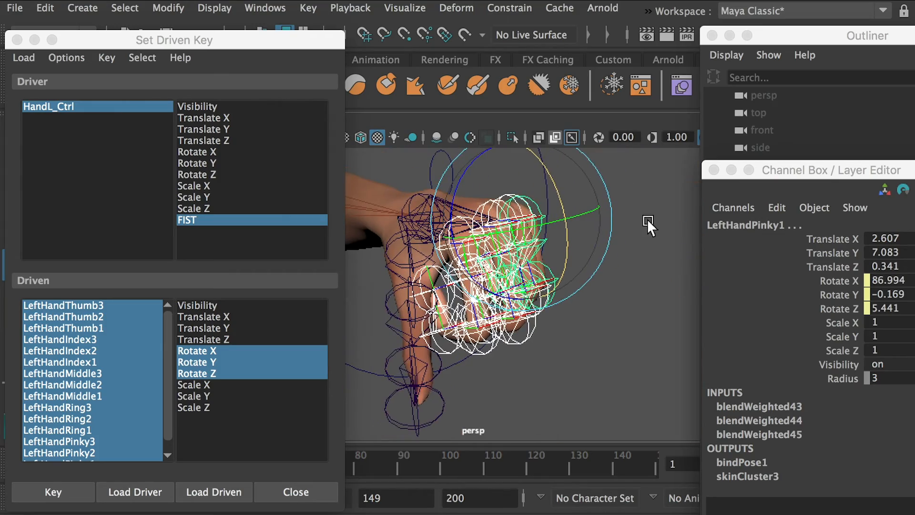
Rotate LeftHandThumb2 about Z to about -35 to bend the left thumb toward the curled fingers.
{"action": "left_click", "coordinate": [642, 317]}
{"action": "left_click_drag", "start_coordinate": [642, 318], "coordinate": [589, 305], "text": "alt"}
{"action": "right_click_drag", "start_coordinate": [589, 305], "coordinate": [601, 288], "text": "alt"}
{"action": "middle_click_drag", "start_coordinate": [602, 288], "coordinate": [600, 259], "text": "alt"}
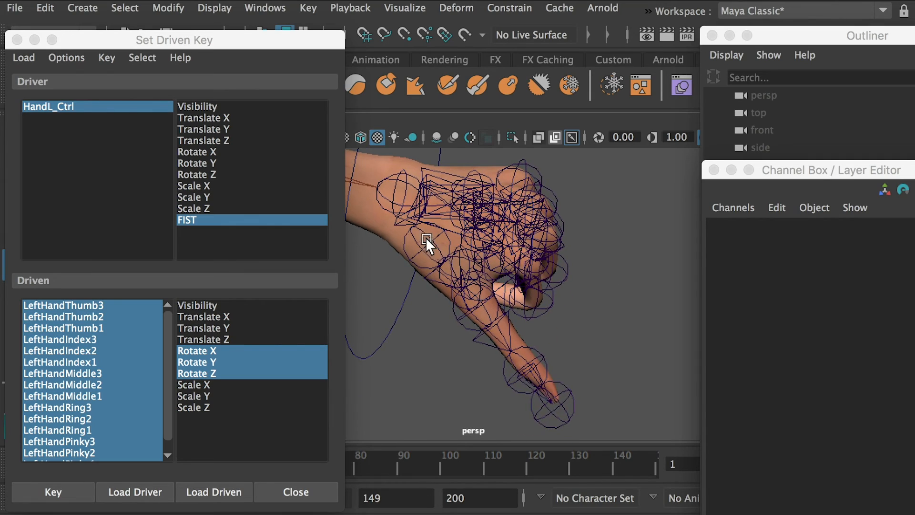
{"action": "left_click", "coordinate": [425, 237]}
{"action": "left_click_drag", "start_coordinate": [445, 243], "coordinate": [498, 226], "text": "alt"}
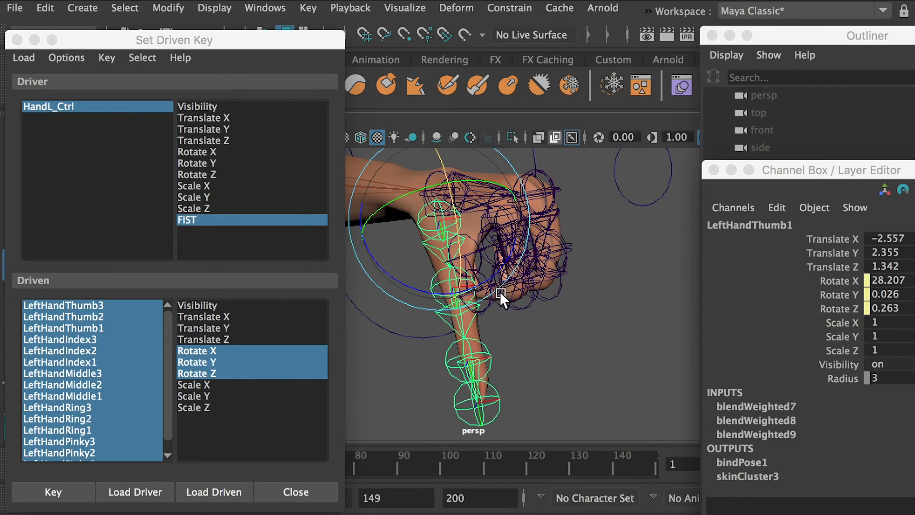
{"action": "left_click", "coordinate": [542, 343]}
{"action": "left_click", "coordinate": [434, 295]}
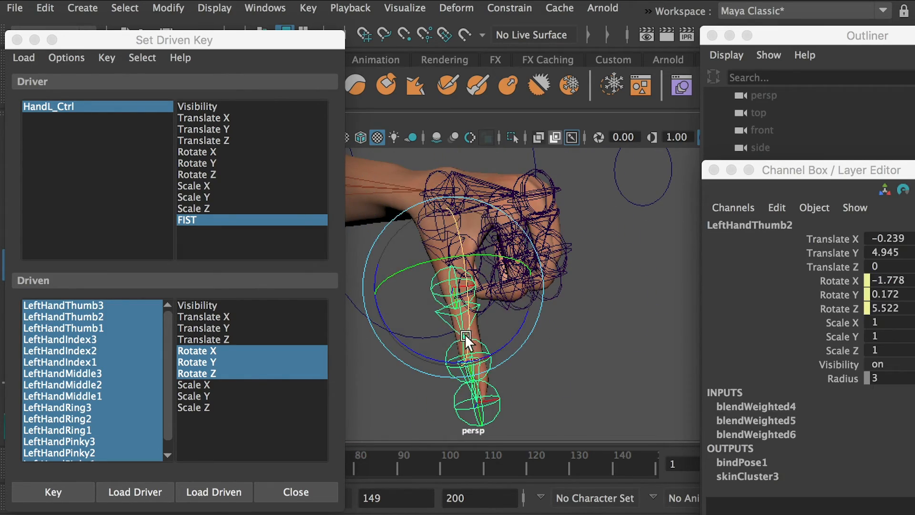
{"action": "left_click_drag", "start_coordinate": [397, 339], "coordinate": [449, 351]}
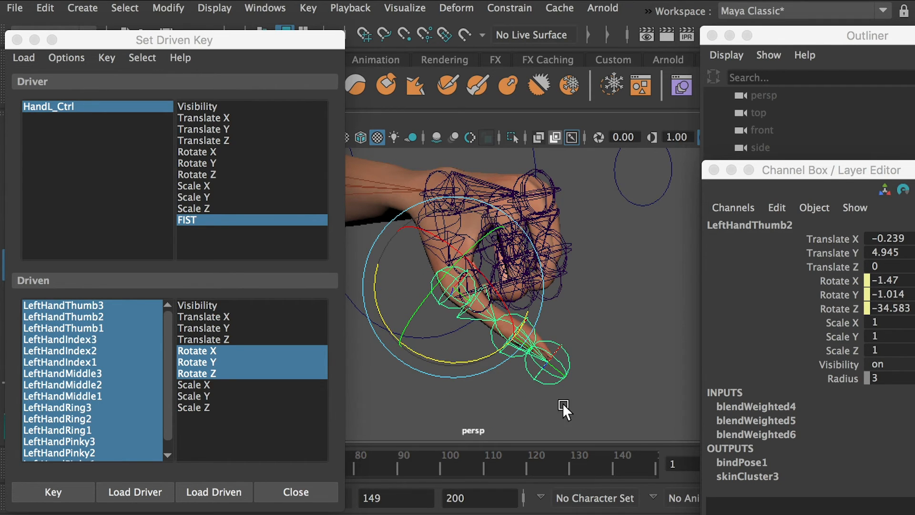
Rotate LeftHandThumb3 about Z and bend LeftHandThumb2 further about Z to fold the thumb across the curled fingers.
{"action": "left_click", "coordinate": [536, 359]}
{"action": "left_click", "coordinate": [500, 356]}
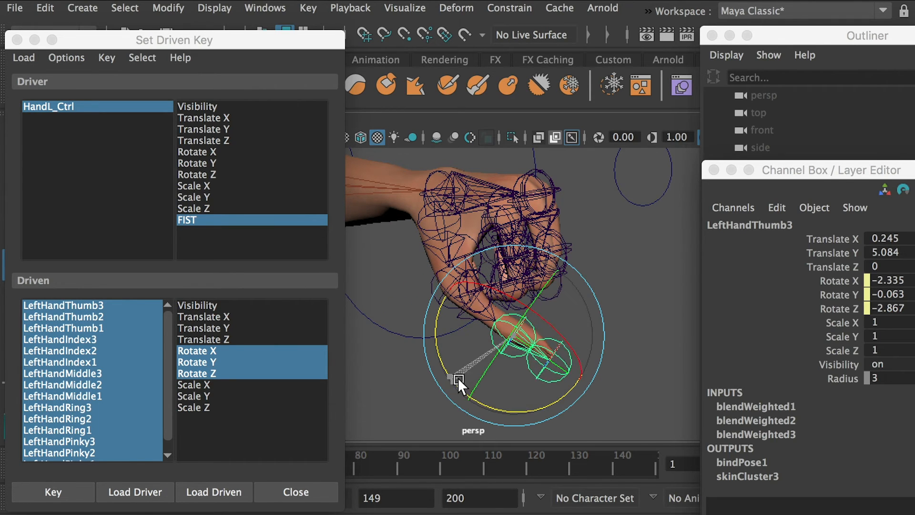
{"action": "left_click_drag", "start_coordinate": [457, 378], "coordinate": [470, 332]}
{"action": "left_click", "coordinate": [653, 326]}
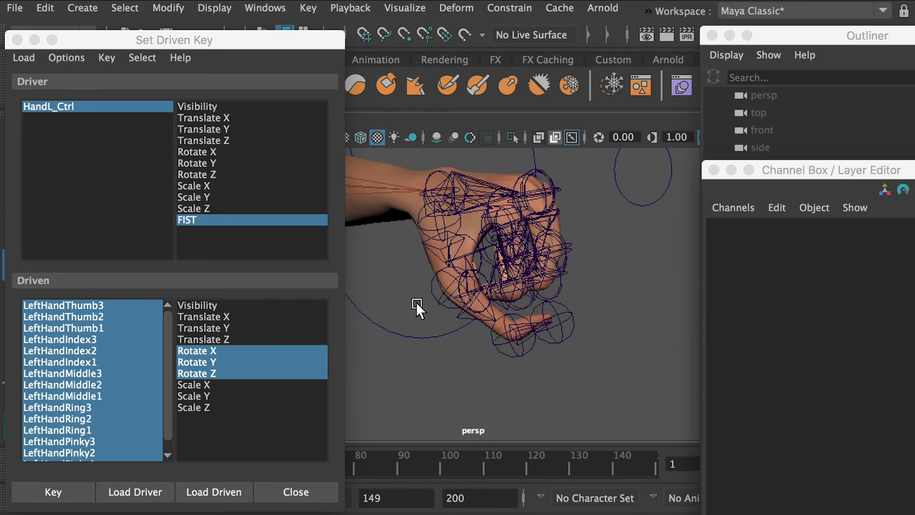
{"action": "left_click", "coordinate": [436, 304]}
{"action": "left_click_drag", "start_coordinate": [416, 348], "coordinate": [446, 356]}
{"action": "left_click", "coordinate": [641, 380]}
{"action": "mouse_move", "coordinate": [640, 379]}
{"action": "left_mouse_down", "text": "alt"}
{"action": "mouse_move", "coordinate": [563, 368]}
{"action": "mouse_move", "coordinate": [589, 356]}
{"action": "mouse_move", "coordinate": [649, 371]}
{"action": "left_mouse_up", "text": "alt"}
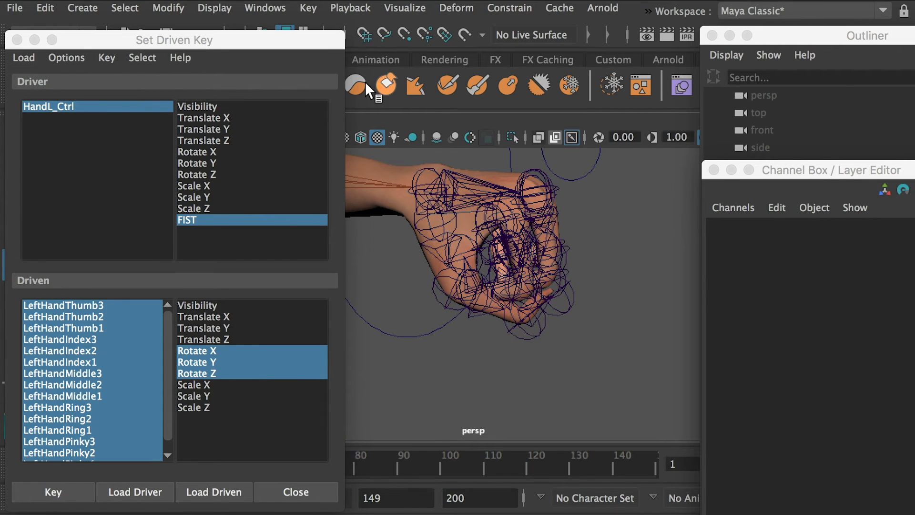
Hide the joints in the viewport to inspect the fist pose on the mesh, and show them again.
{"action": "left_click_drag", "start_coordinate": [280, 39], "coordinate": [439, 36]}
{"action": "left_click_drag", "start_coordinate": [870, 42], "coordinate": [894, 42]}
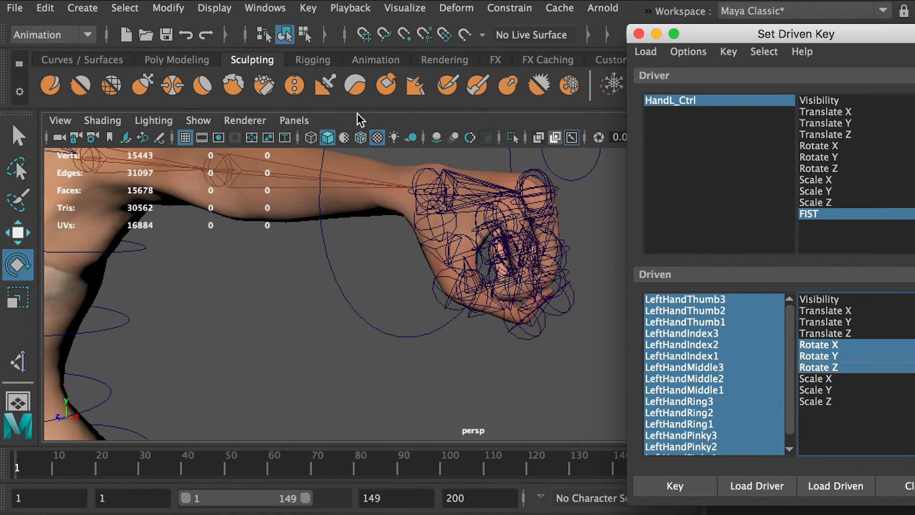
{"action": "left_click", "coordinate": [204, 122]}
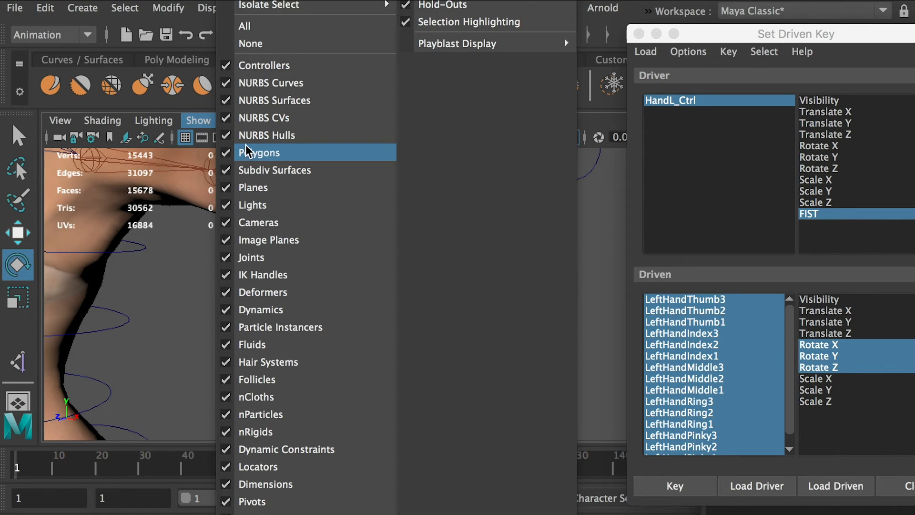
{"action": "left_click", "coordinate": [247, 258]}
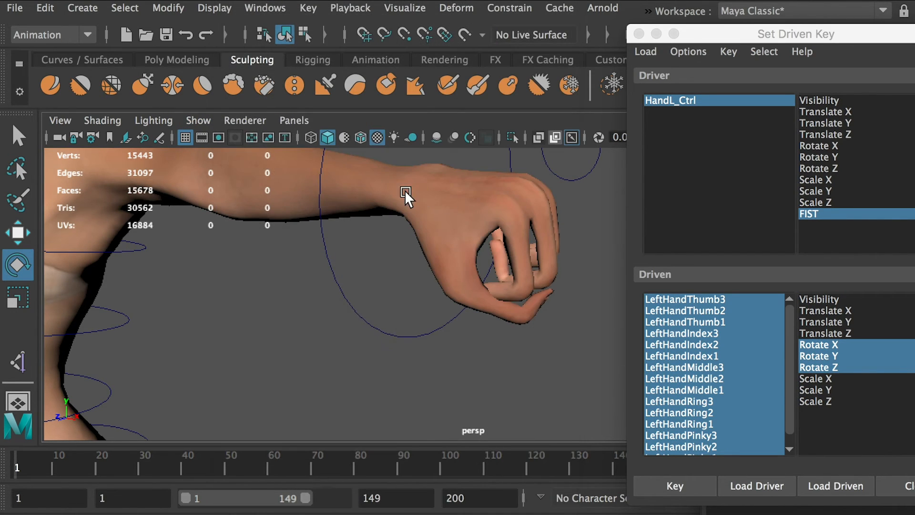
{"action": "left_click_drag", "start_coordinate": [524, 271], "coordinate": [503, 261], "text": "alt"}
{"action": "left_click", "coordinate": [198, 120]}
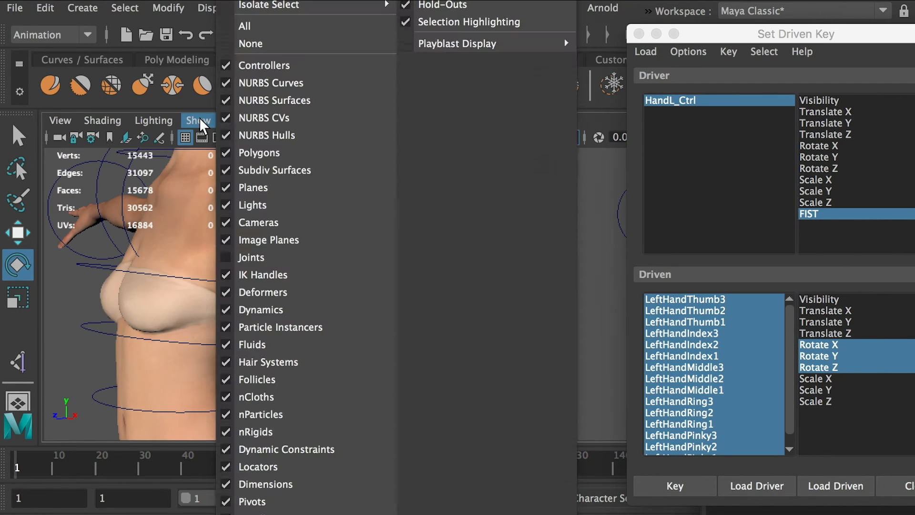
{"action": "left_click", "coordinate": [261, 257]}
Refine the thumb pose by rotating LeftHandThumb1 and LeftHandThumb2 slightly about Z.
{"action": "left_click_drag", "start_coordinate": [408, 351], "coordinate": [433, 281], "text": "alt"}
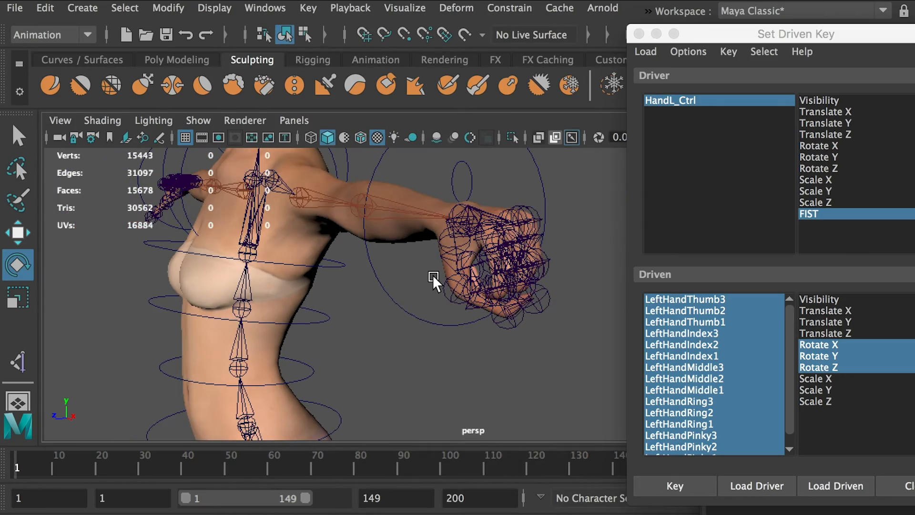
{"action": "left_click", "coordinate": [440, 244]}
{"action": "left_click_drag", "start_coordinate": [439, 248], "coordinate": [475, 291], "text": "alt"}
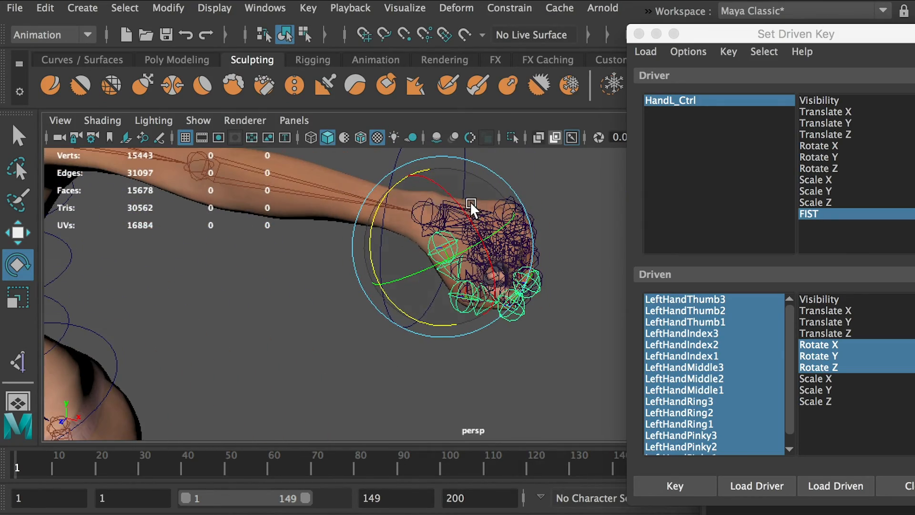
{"action": "left_click_drag", "start_coordinate": [461, 206], "coordinate": [441, 244]}
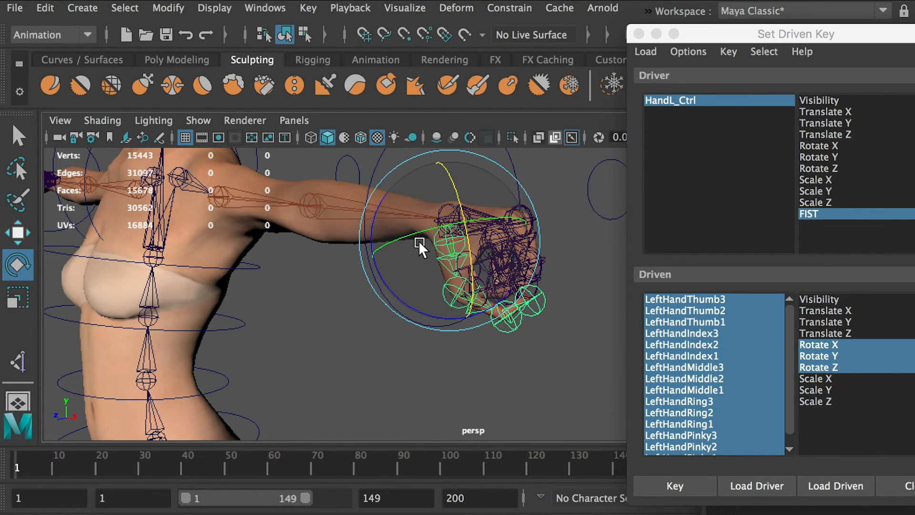
{"action": "left_click_drag", "start_coordinate": [437, 309], "coordinate": [424, 309]}
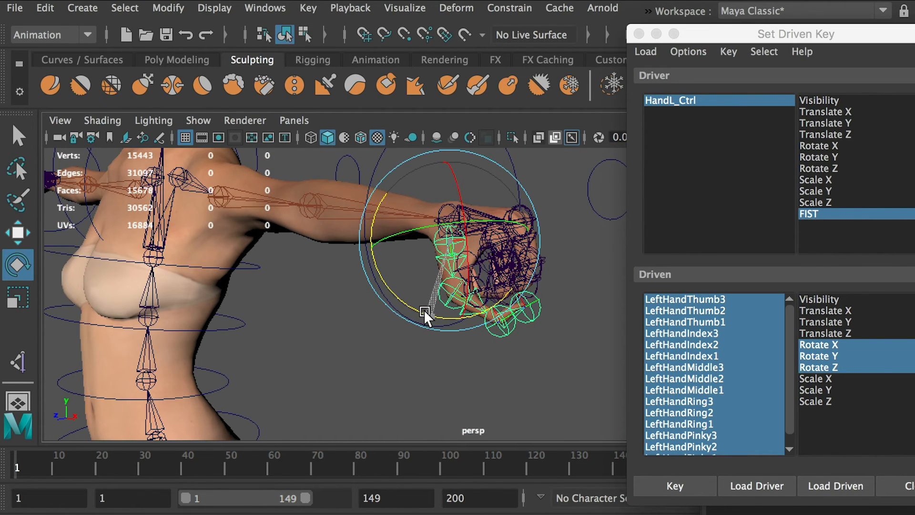
{"action": "left_click", "coordinate": [496, 335]}
{"action": "left_click", "coordinate": [447, 300]}
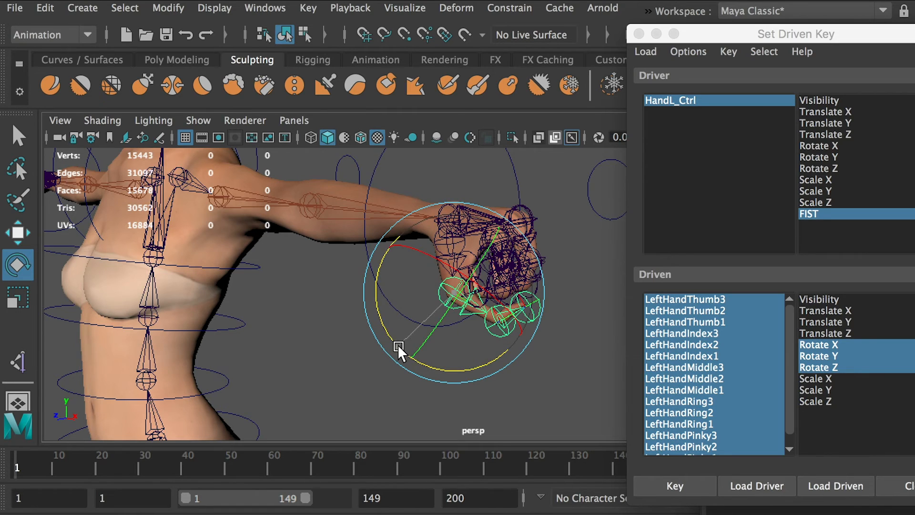
{"action": "left_click_drag", "start_coordinate": [398, 344], "coordinate": [400, 350]}
{"action": "left_click", "coordinate": [328, 336]}
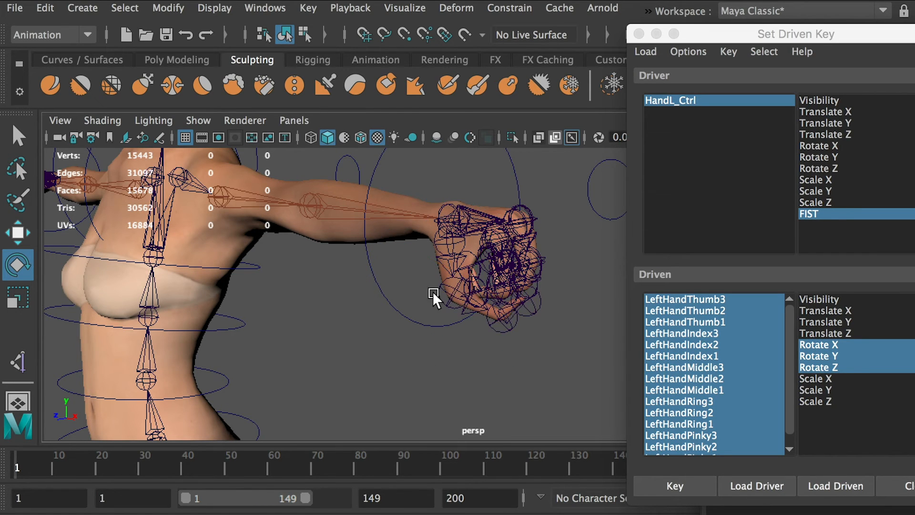
Key the finger and thumb joint rotations against HandL_Ctrl's FIST value of 1 and close Set Driven Key.
{"action": "left_click_drag", "start_coordinate": [433, 294], "coordinate": [394, 176], "text": "alt"}
{"action": "left_click", "coordinate": [394, 177]}
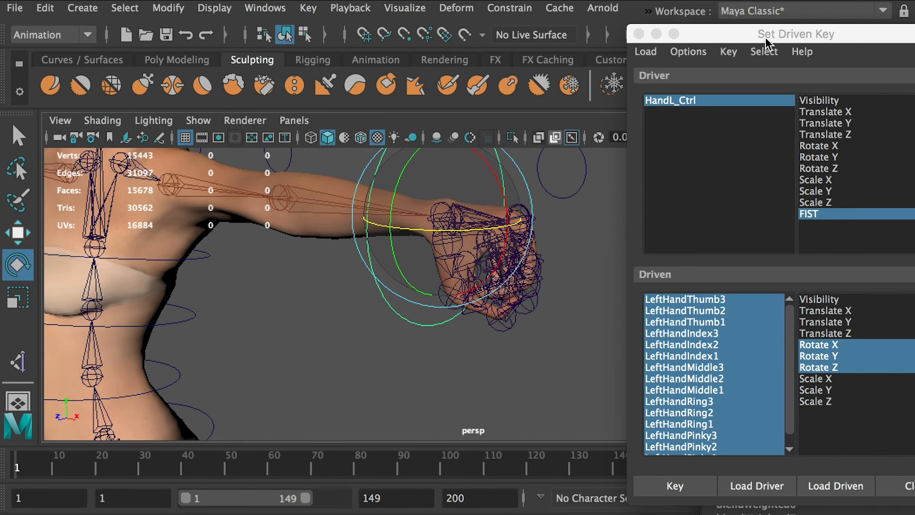
{"action": "left_click_drag", "start_coordinate": [766, 40], "coordinate": [142, 126]}
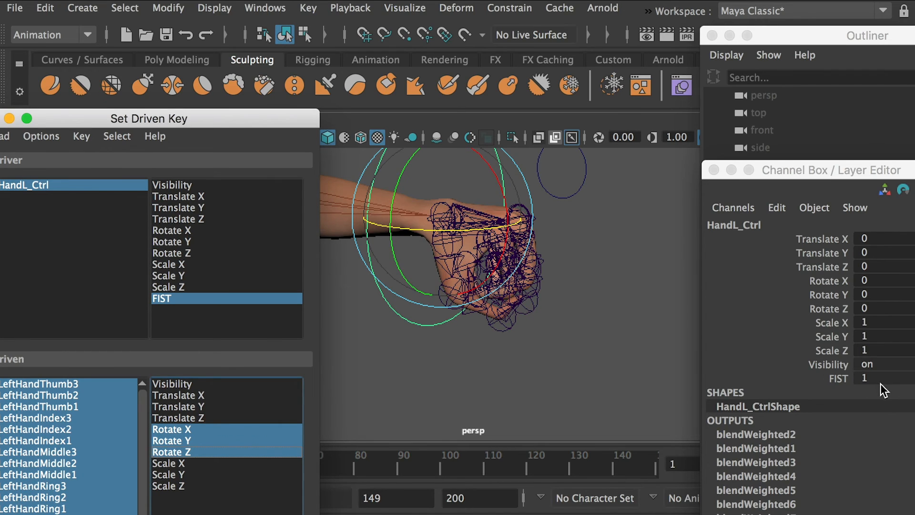
{"action": "left_click_drag", "start_coordinate": [277, 115], "coordinate": [288, 42]}
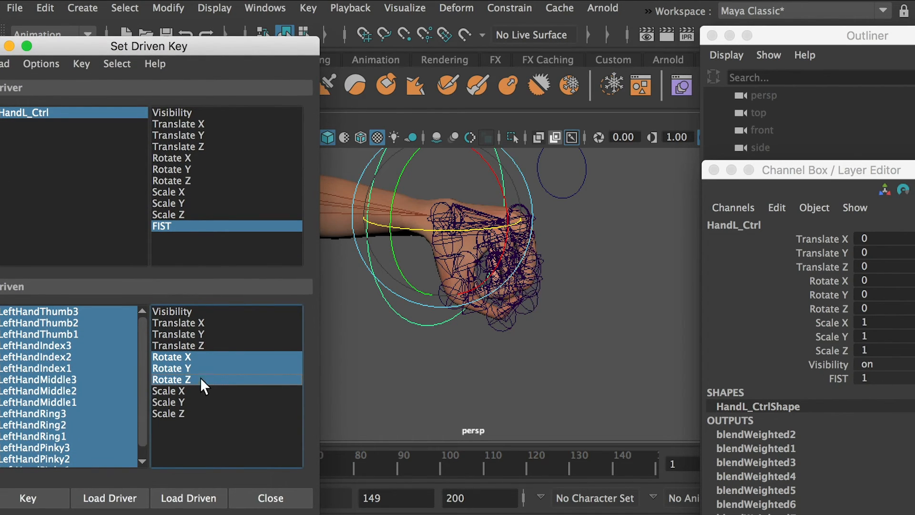
{"action": "left_click", "coordinate": [33, 496]}
{"action": "left_click_drag", "start_coordinate": [198, 52], "coordinate": [305, 96]}
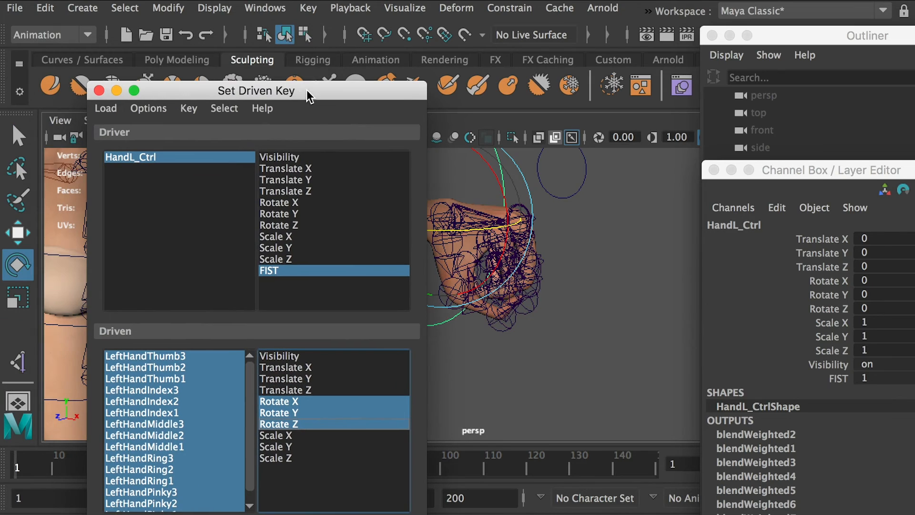
{"action": "left_click", "coordinate": [99, 92]}
{"action": "left_click", "coordinate": [601, 275]}
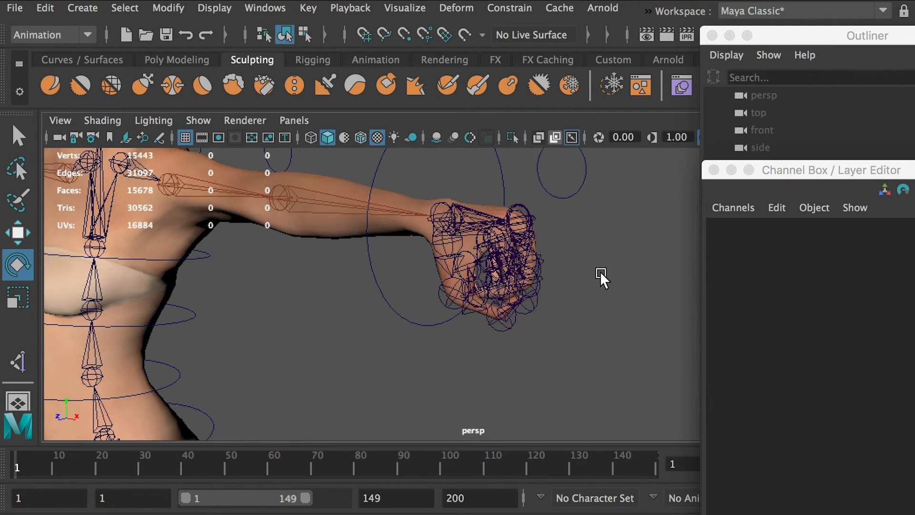
Select HandL_Ctrl and test the driven key by setting FIST to 0 and back to 1.
{"action": "left_click", "coordinate": [384, 196]}
{"action": "left_click_drag", "start_coordinate": [384, 197], "coordinate": [541, 289], "text": "alt"}
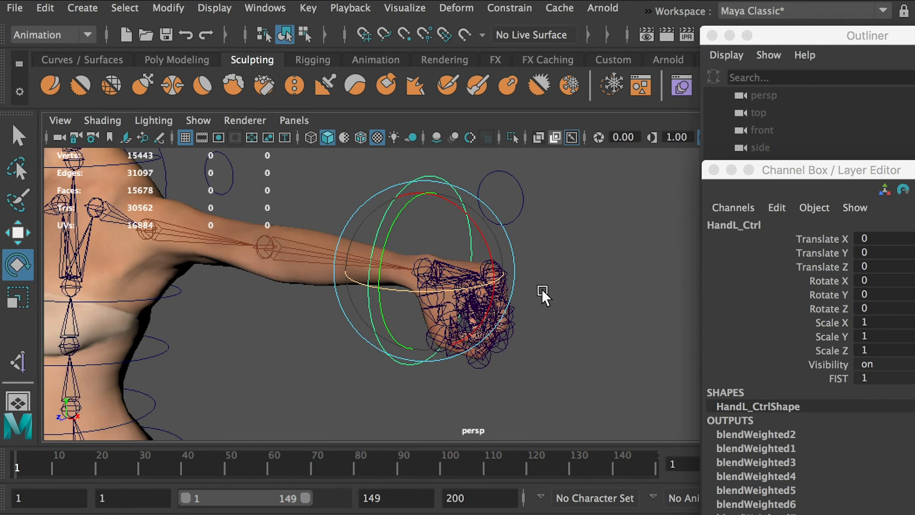
{"action": "double_click", "coordinate": [875, 377]}
{"action": "type", "text": "0"}
{"action": "key", "text": "Return"}
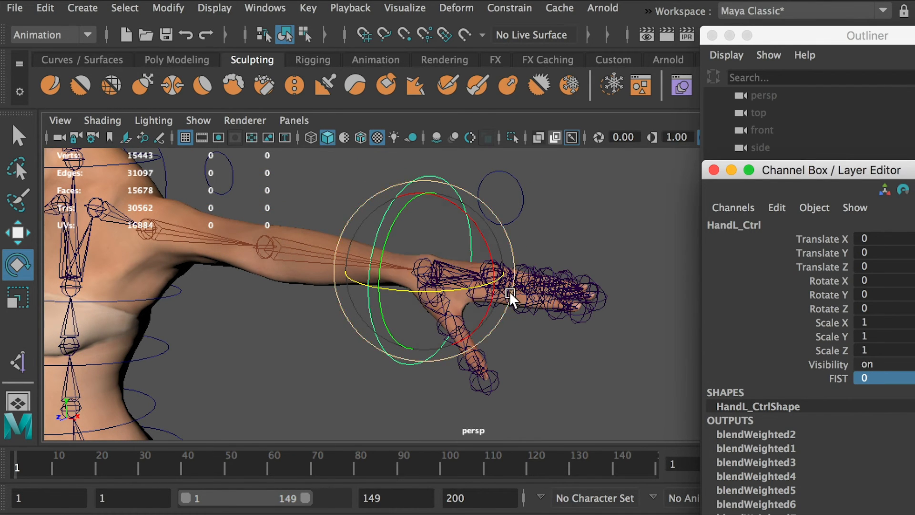
{"action": "double_click", "coordinate": [867, 378]}
{"action": "type", "text": "1"}
{"action": "key", "text": "Return"}
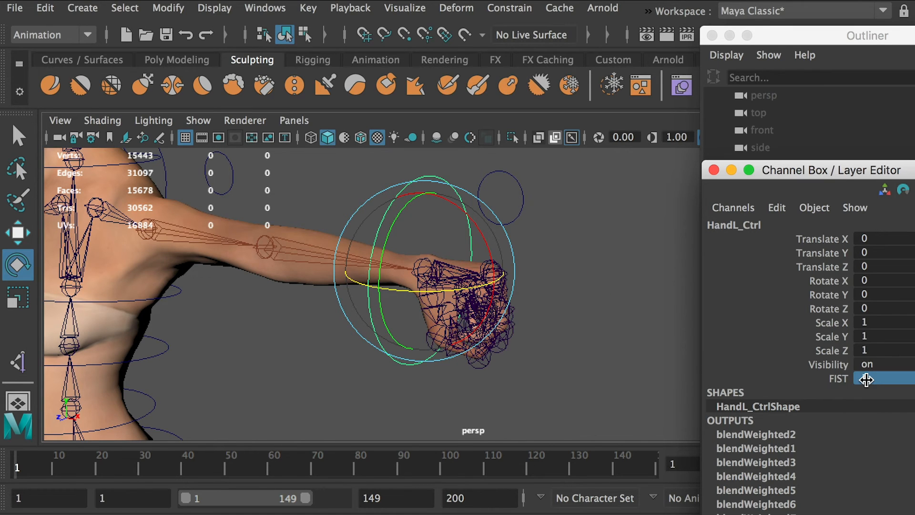
Set FIST on HandL_Ctrl to 0.5 to test the half-closed hand, and reselect the control.
{"action": "left_click_drag", "start_coordinate": [420, 380], "coordinate": [488, 358], "text": "alt"}
{"action": "double_click", "coordinate": [869, 378]}
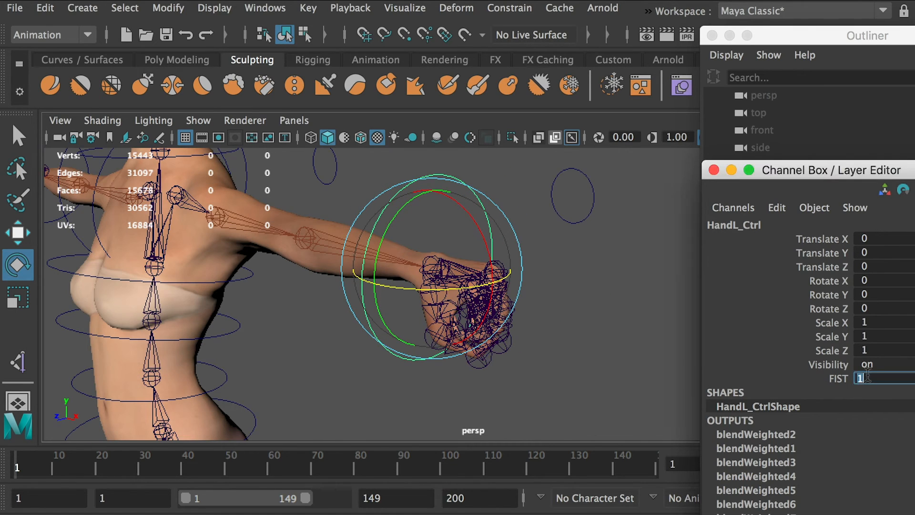
{"action": "type", "text": "0.5"}
{"action": "key", "text": "Return"}
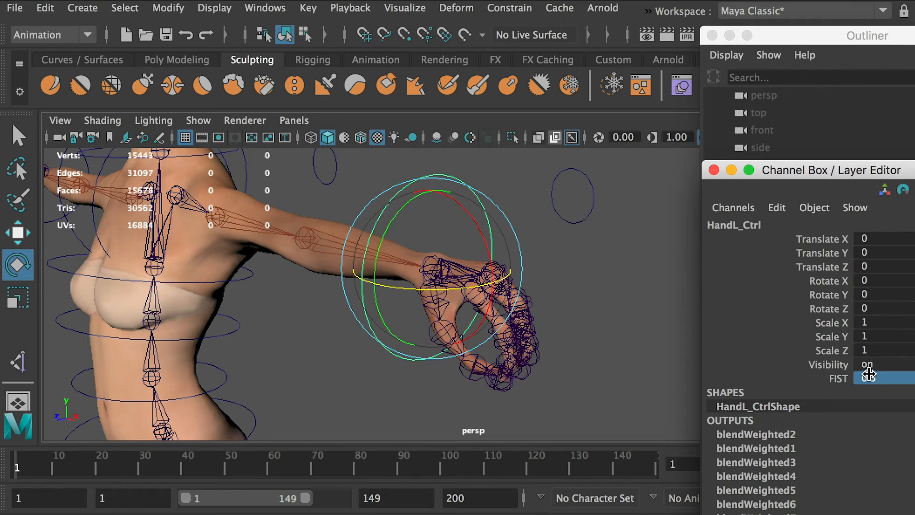
{"action": "left_click_drag", "start_coordinate": [536, 329], "coordinate": [609, 300], "text": "alt"}
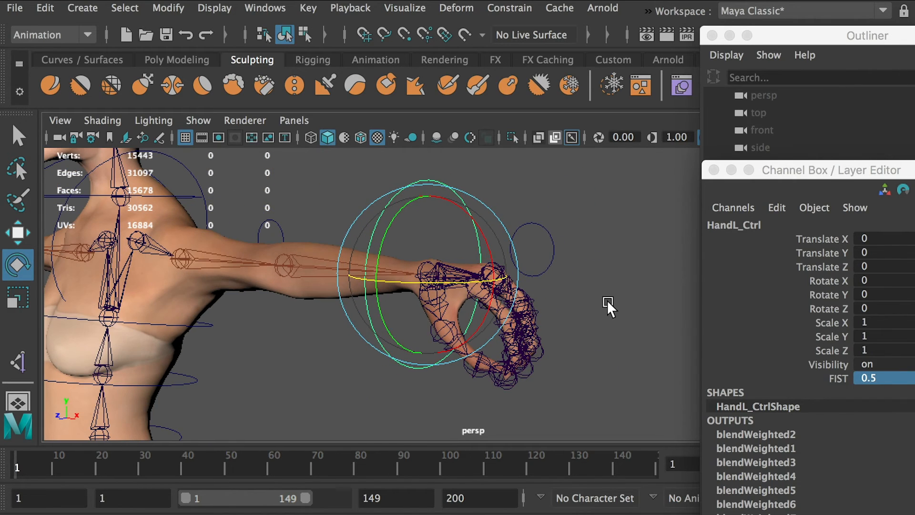
{"action": "left_click", "coordinate": [608, 288]}
{"action": "left_click", "coordinate": [384, 204]}
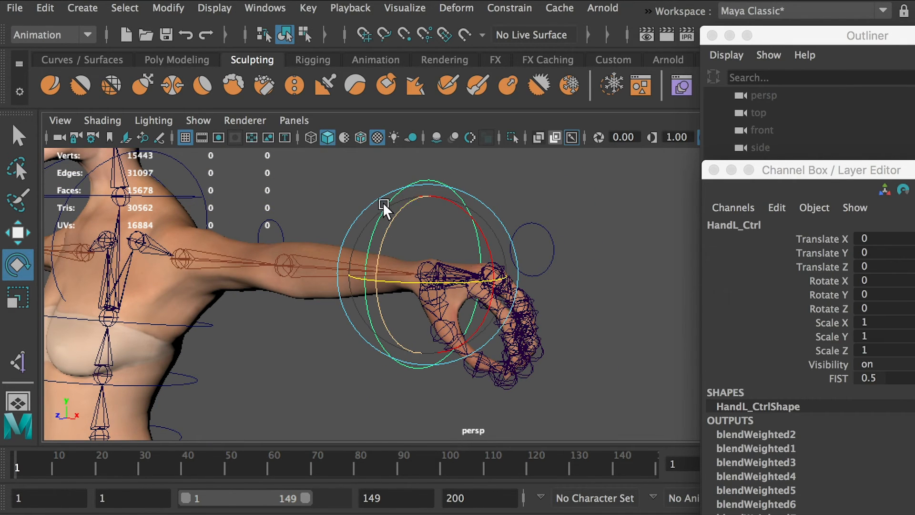
Hide the joints in the viewport and frame the left hand.
{"action": "left_click", "coordinate": [201, 120]}
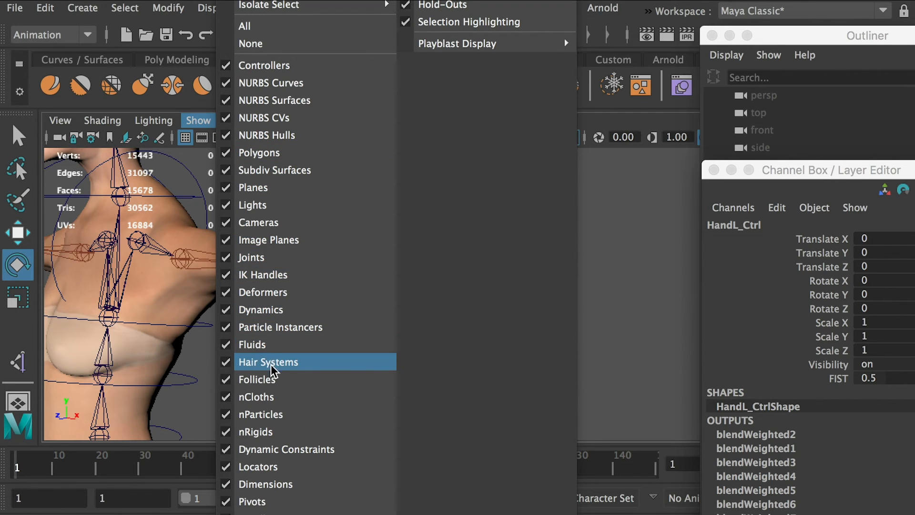
{"action": "left_click", "coordinate": [257, 258]}
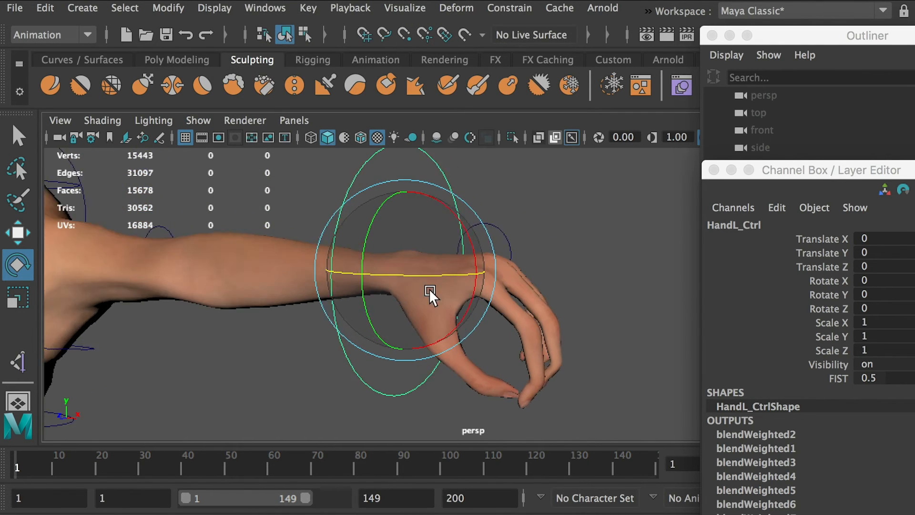
{"action": "middle_click_drag", "start_coordinate": [429, 288], "coordinate": [320, 291], "text": "alt"}
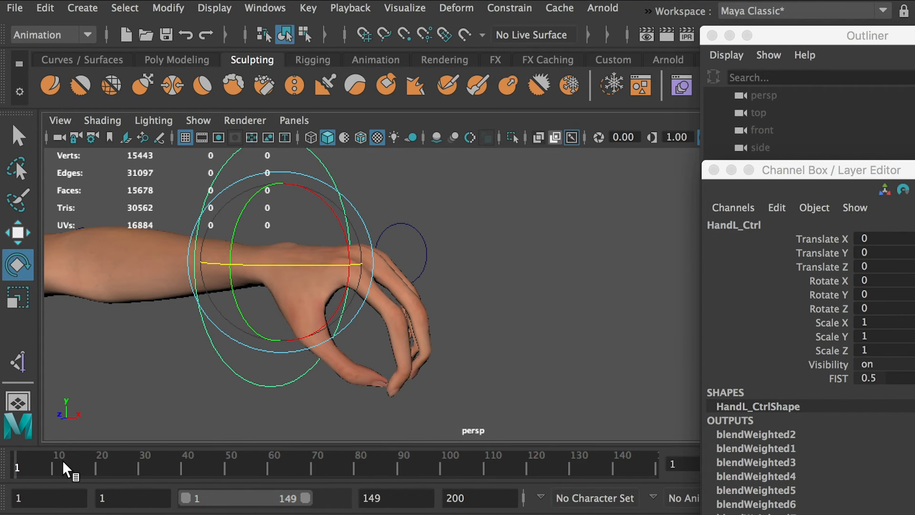
Set HandL_Ctrl's FIST attribute to 0 and put the timeline at frame 1.
{"action": "left_click_drag", "start_coordinate": [62, 462], "coordinate": [52, 464]}
{"action": "double_click", "coordinate": [877, 378]}
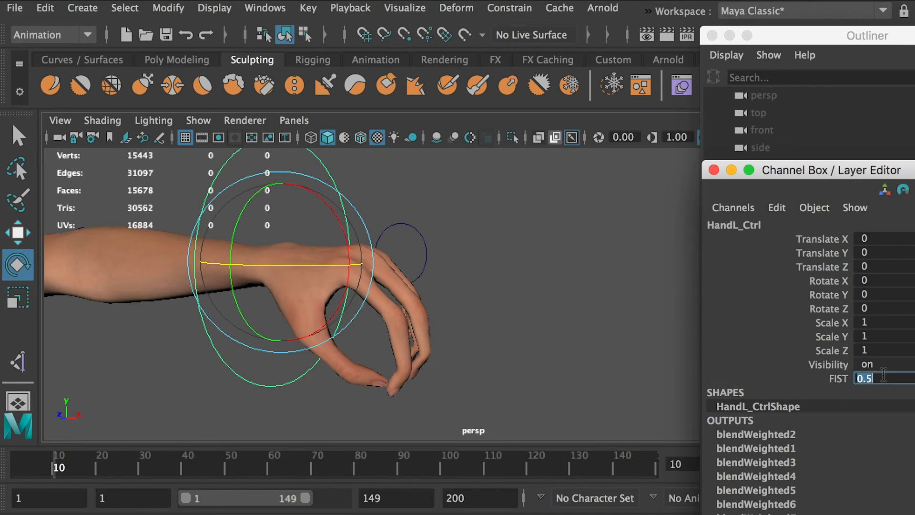
{"action": "type", "text": "0"}
{"action": "key", "text": "Return"}
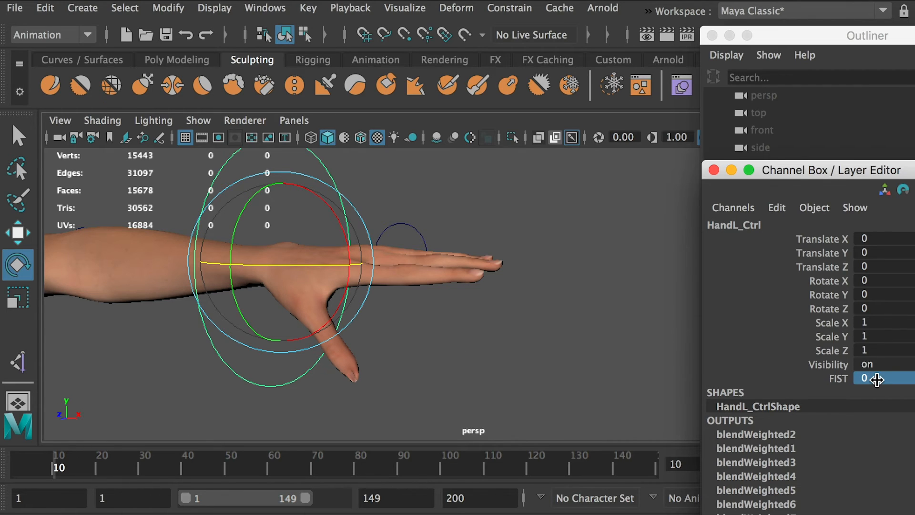
{"action": "left_click_drag", "start_coordinate": [66, 469], "coordinate": [15, 469]}
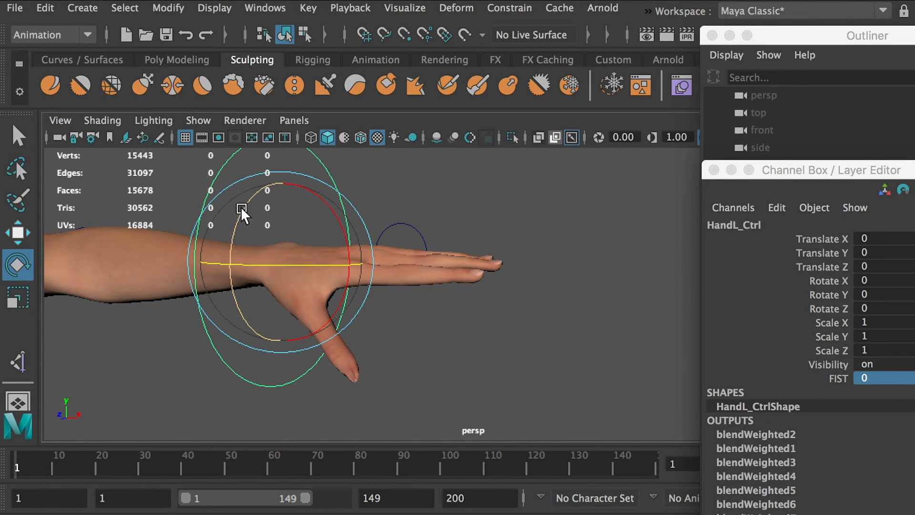
{"action": "left_click", "coordinate": [150, 185]}
{"action": "left_click_drag", "start_coordinate": [253, 207], "coordinate": [252, 207]}
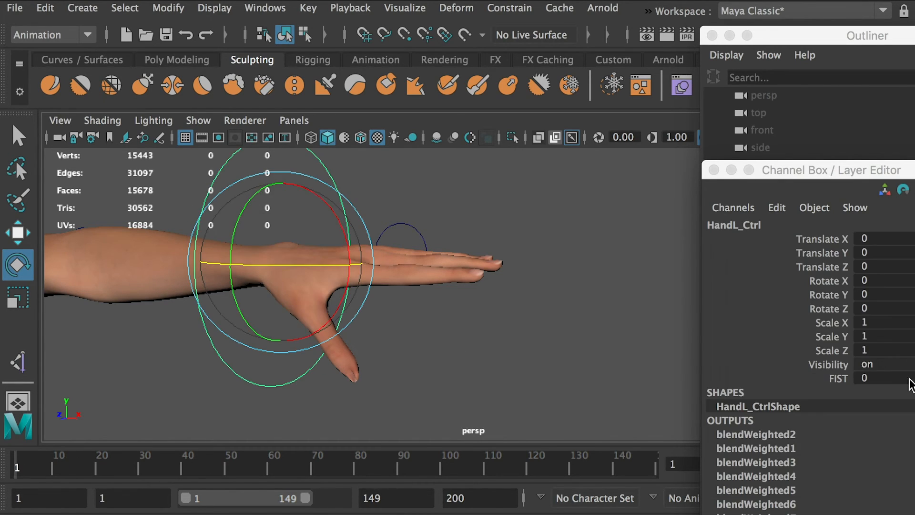
Test FIST on HandL_Ctrl at 0.6 and 0.7, and inspect how the thumb meets the fingers from different angles.
{"action": "left_click", "coordinate": [879, 379]}
{"action": "type", "text": "0.6"}
{"action": "key", "text": "Return"}
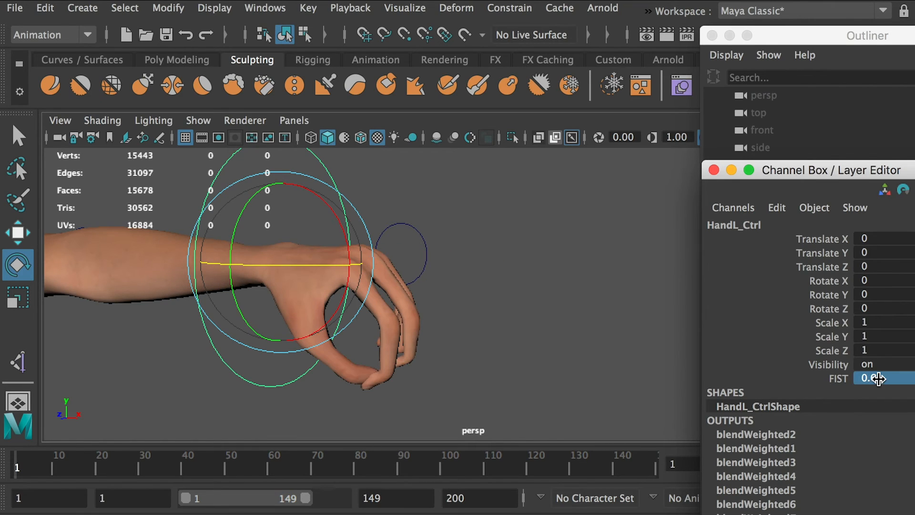
{"action": "left_click", "coordinate": [879, 378]}
{"action": "type", "text": "0.7"}
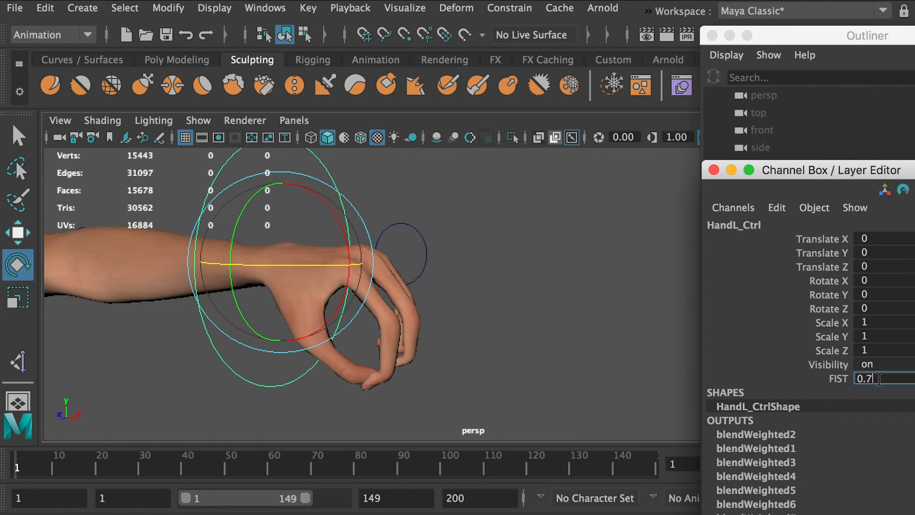
{"action": "key", "text": "Return"}
{"action": "left_click_drag", "start_coordinate": [456, 275], "coordinate": [419, 210], "text": "alt"}
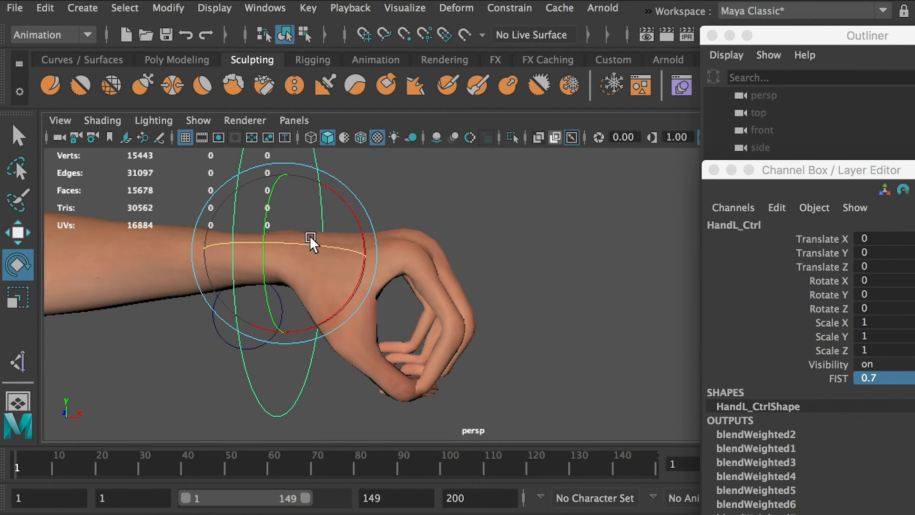
{"action": "left_click_drag", "start_coordinate": [436, 371], "coordinate": [435, 320], "text": "alt"}
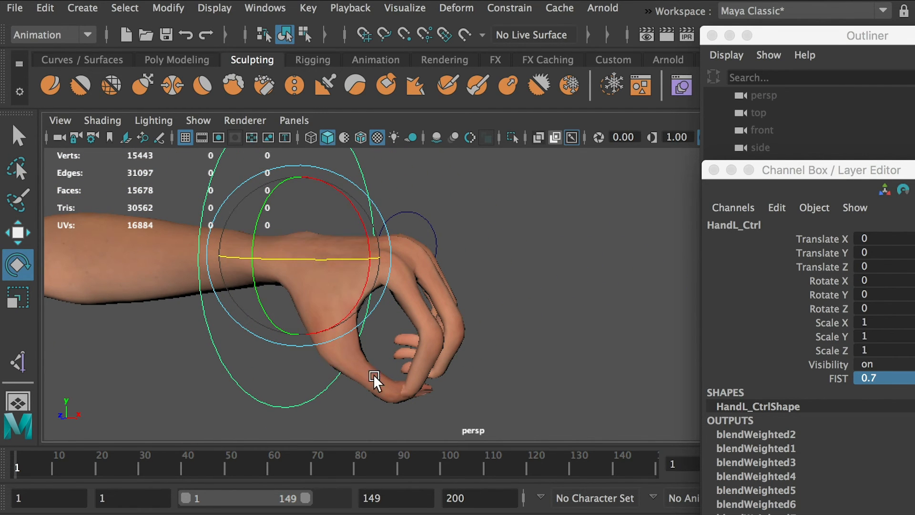
{"action": "left_click_drag", "start_coordinate": [468, 349], "coordinate": [448, 351], "text": "alt"}
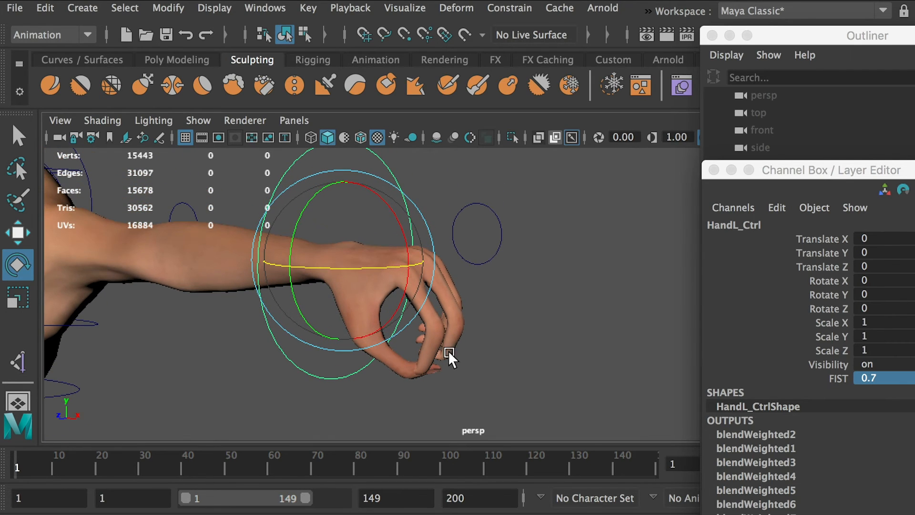
Reset HandL_Ctrl's FIST to 0, deselect the control and show the joints in the viewport.
{"action": "left_click", "coordinate": [876, 378]}
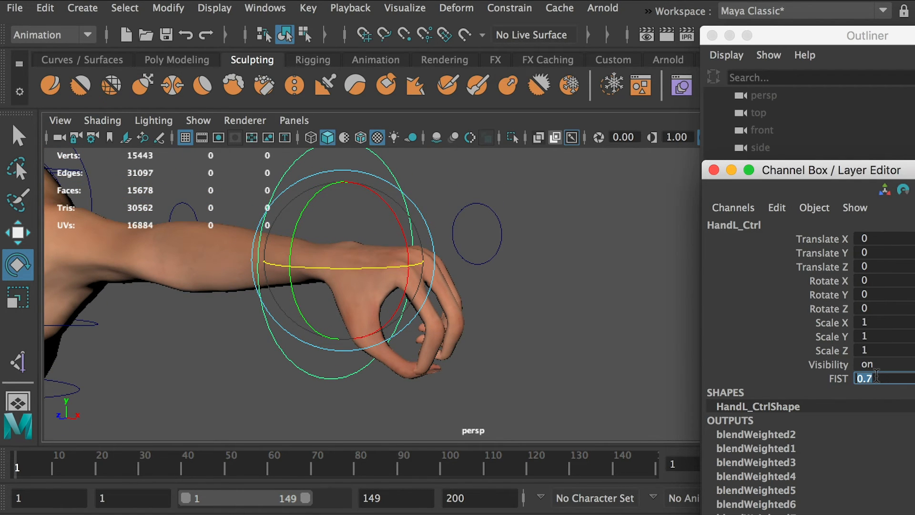
{"action": "type", "text": "0"}
{"action": "key", "text": "Return"}
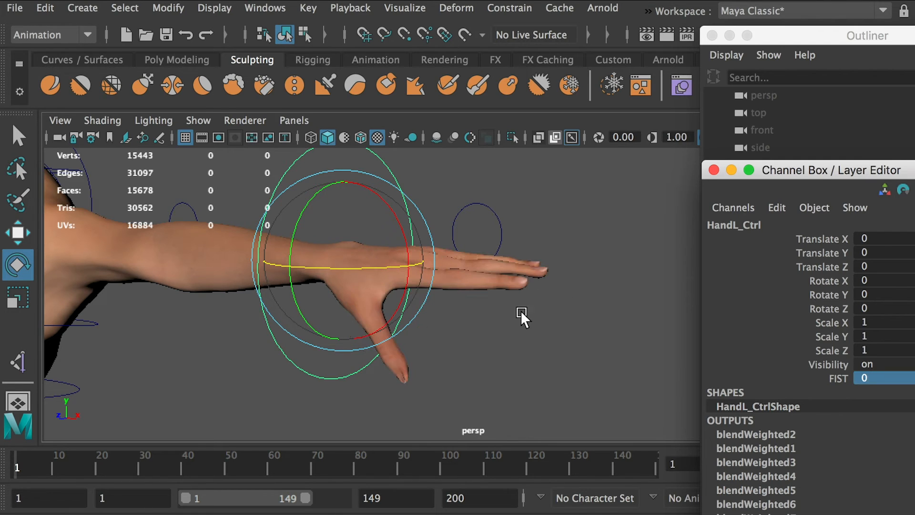
{"action": "left_click_drag", "start_coordinate": [521, 311], "coordinate": [548, 317], "text": "alt"}
{"action": "left_click", "coordinate": [501, 190]}
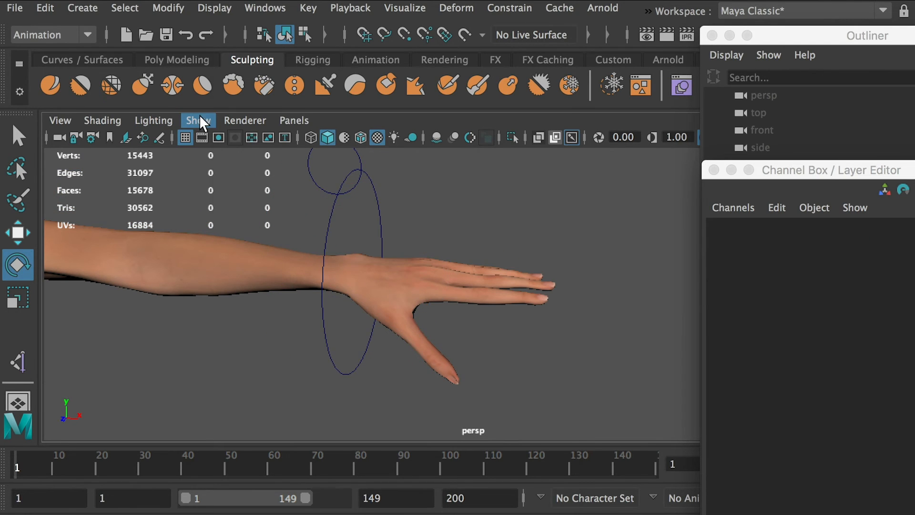
{"action": "left_click", "coordinate": [200, 120]}
{"action": "left_click", "coordinate": [263, 250]}
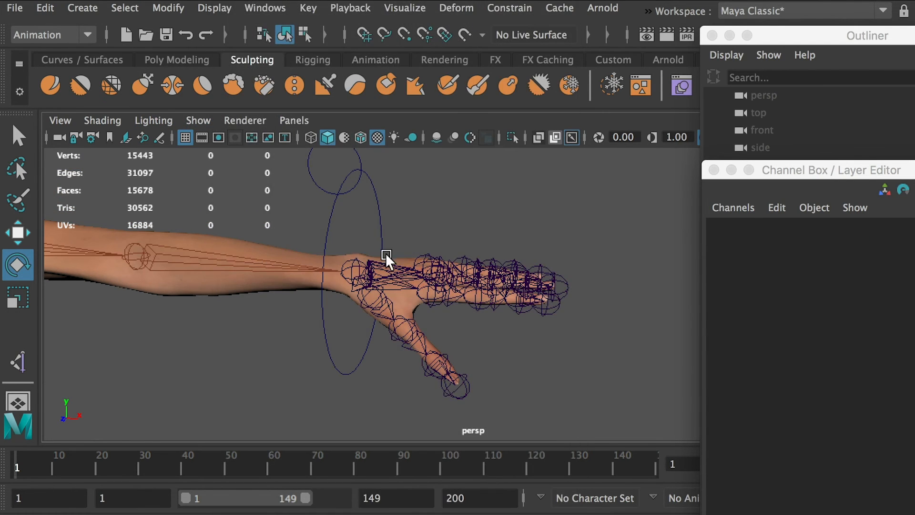
Frame the left hand and select the three thumb joints, LeftHandThumb3, LeftHandThumb2 and LeftHandThumb1.
{"action": "left_click_drag", "start_coordinate": [385, 253], "coordinate": [438, 305], "text": "alt"}
{"action": "right_click_drag", "start_coordinate": [438, 305], "coordinate": [468, 326], "text": "alt"}
{"action": "middle_click_drag", "start_coordinate": [469, 326], "coordinate": [371, 231], "text": "alt"}
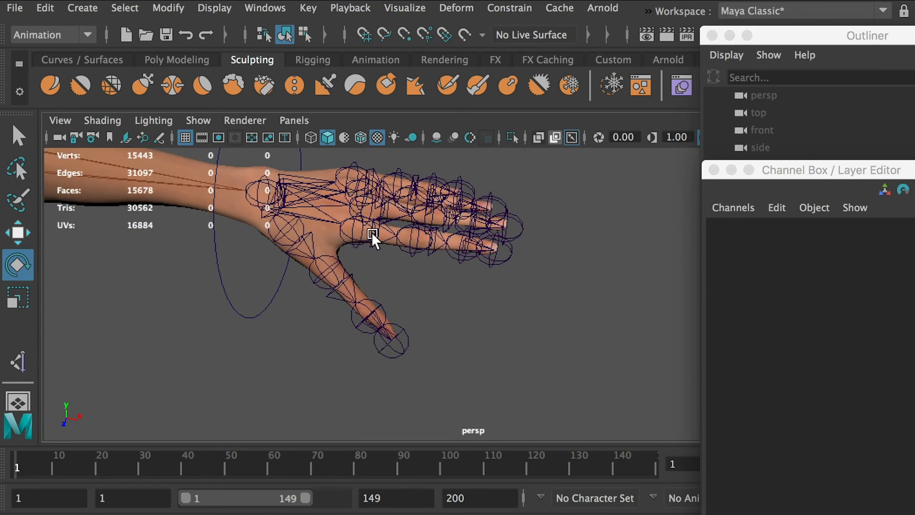
{"action": "left_click_drag", "start_coordinate": [371, 231], "coordinate": [382, 307], "text": "alt"}
{"action": "key", "text": "q"}
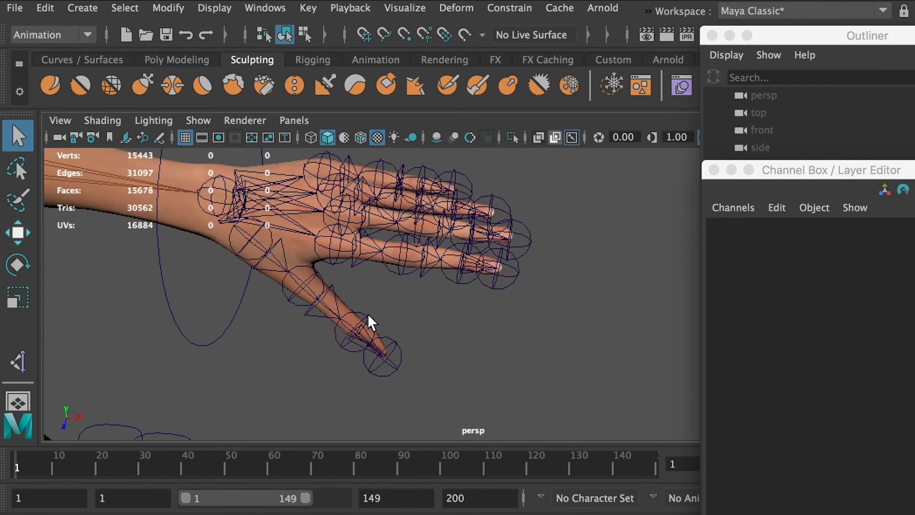
{"action": "left_click", "coordinate": [371, 322]}
{"action": "left_click", "coordinate": [301, 283], "text": "shift"}
{"action": "left_click", "coordinate": [245, 241], "text": "shift"}
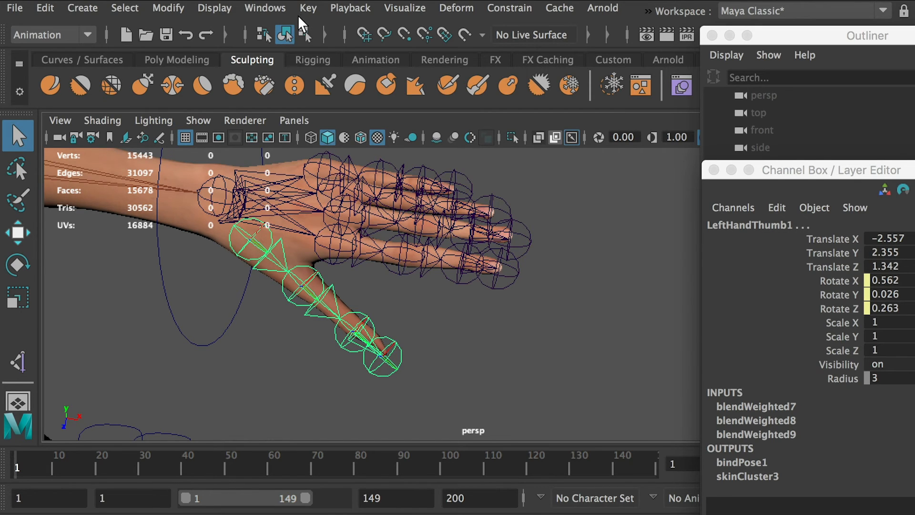
Open the Graph Editor for the selected thumb joints and place its window so the channel list and curves are visible.
{"action": "left_click", "coordinate": [265, 7]}
{"action": "mouse_move", "coordinate": [290, 108]}
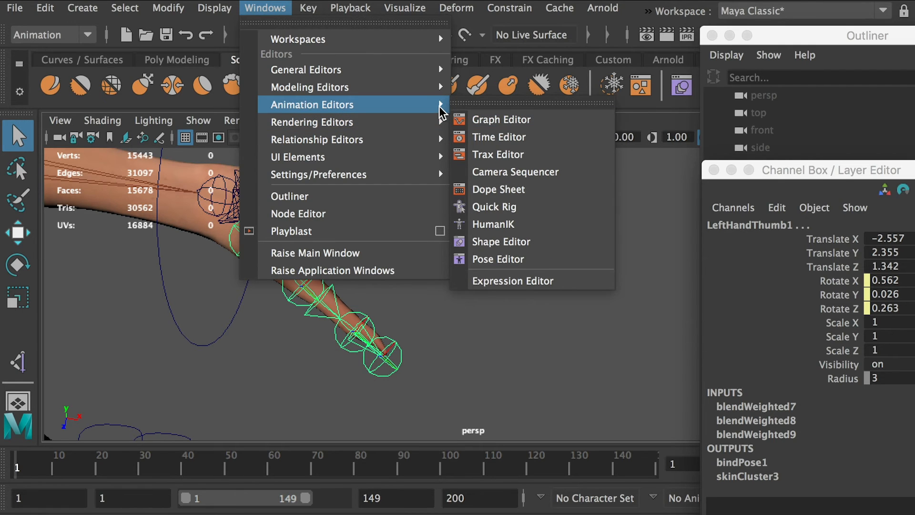
{"action": "left_click", "coordinate": [542, 121]}
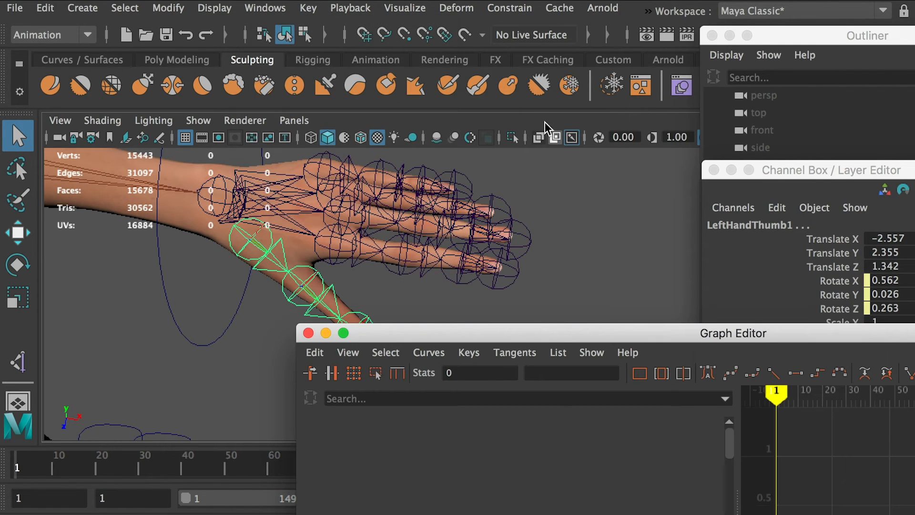
{"action": "left_click_drag", "start_coordinate": [677, 341], "coordinate": [648, 93]}
Collapse the HandL_Ctrl.FIST connections under every Rotate X, Y and Z channel of the three thumb joints.
{"action": "left_click", "coordinate": [278, 194]}
{"action": "left_click", "coordinate": [280, 211]}
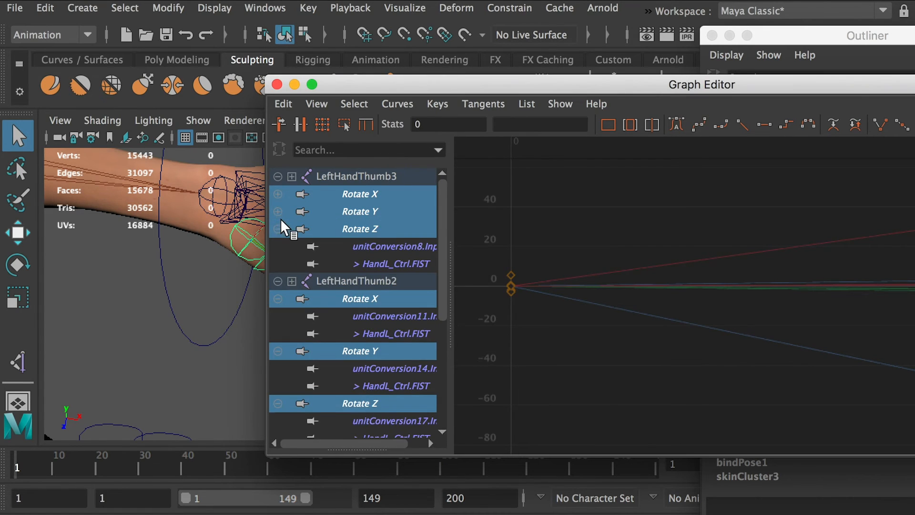
{"action": "left_click", "coordinate": [280, 229]}
{"action": "left_click", "coordinate": [278, 263]}
{"action": "left_click", "coordinate": [279, 281]}
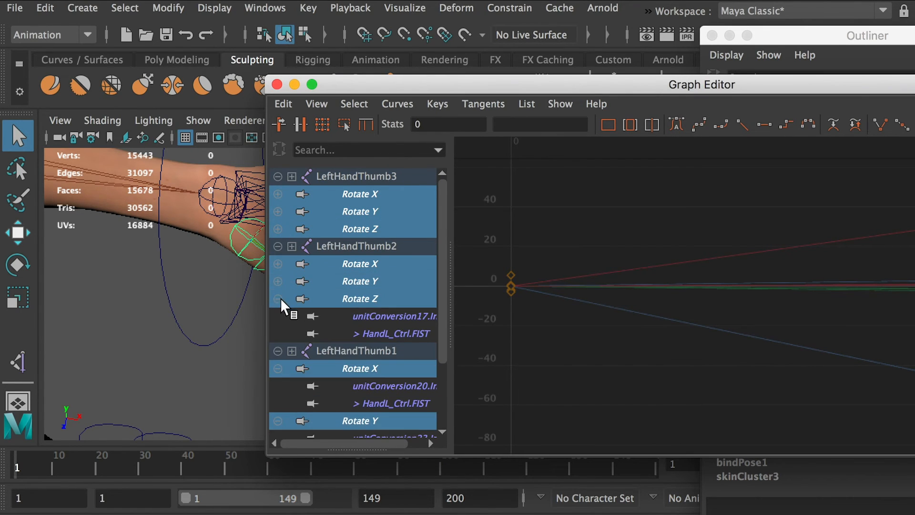
{"action": "left_click", "coordinate": [279, 298]}
{"action": "left_click", "coordinate": [278, 334]}
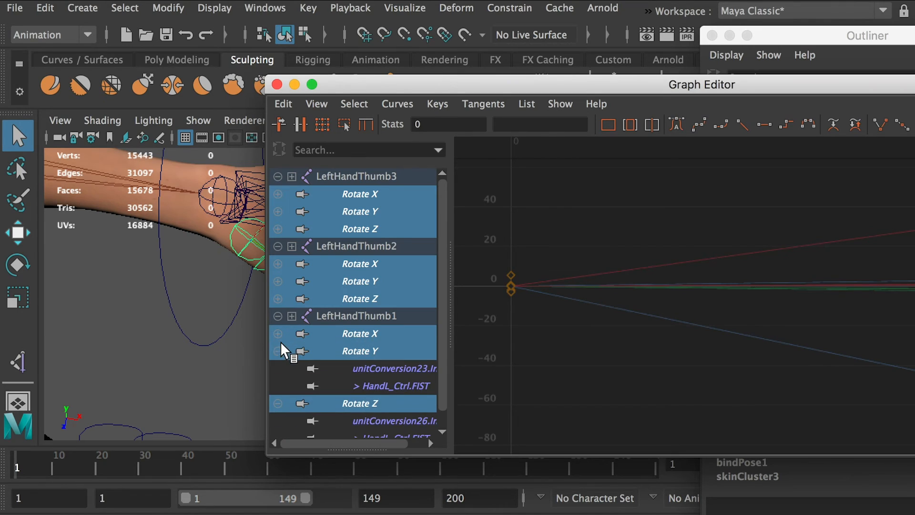
{"action": "left_click", "coordinate": [278, 351]}
{"action": "left_click", "coordinate": [278, 369]}
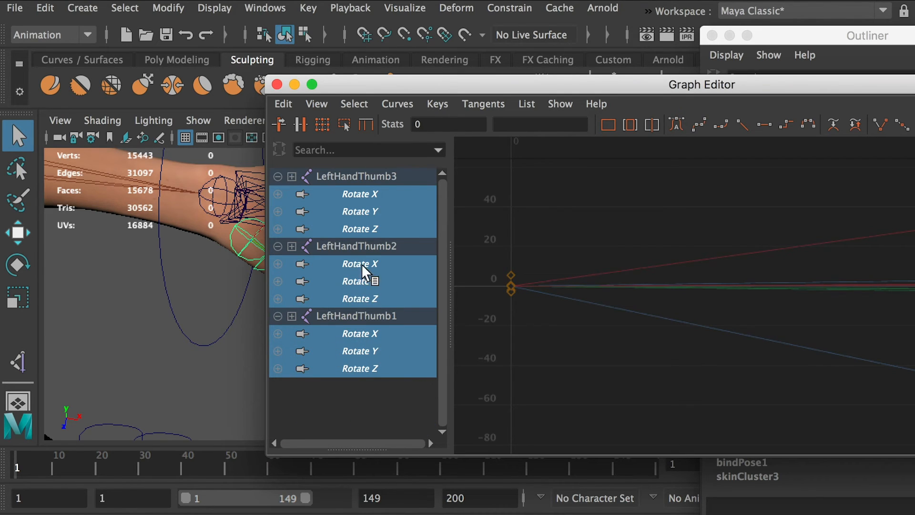
Examine LeftHandThumb3's three rotation curves and LeftHandThumb2's Rotate X and Rotate Y curves one at a time.
{"action": "left_click", "coordinate": [373, 410]}
{"action": "left_click", "coordinate": [356, 190]}
{"action": "left_click", "coordinate": [358, 210]}
{"action": "left_click", "coordinate": [361, 222]}
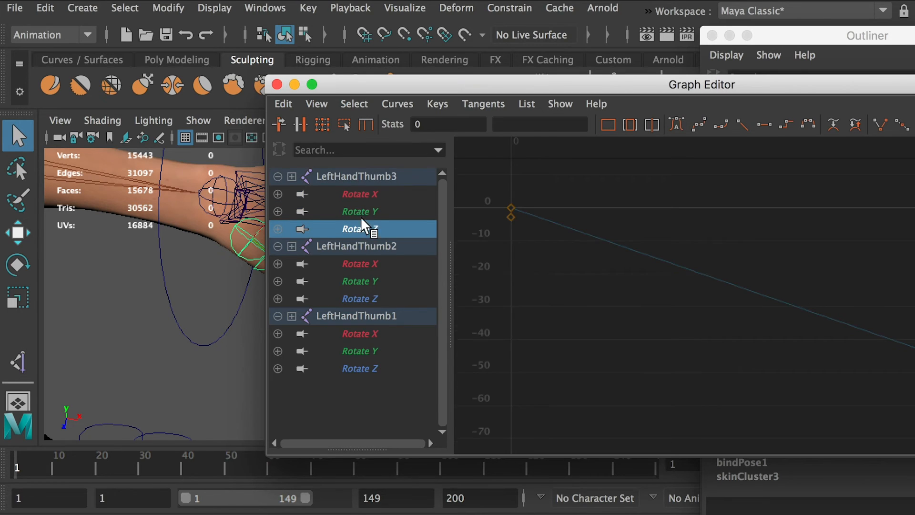
{"action": "left_click", "coordinate": [368, 265]}
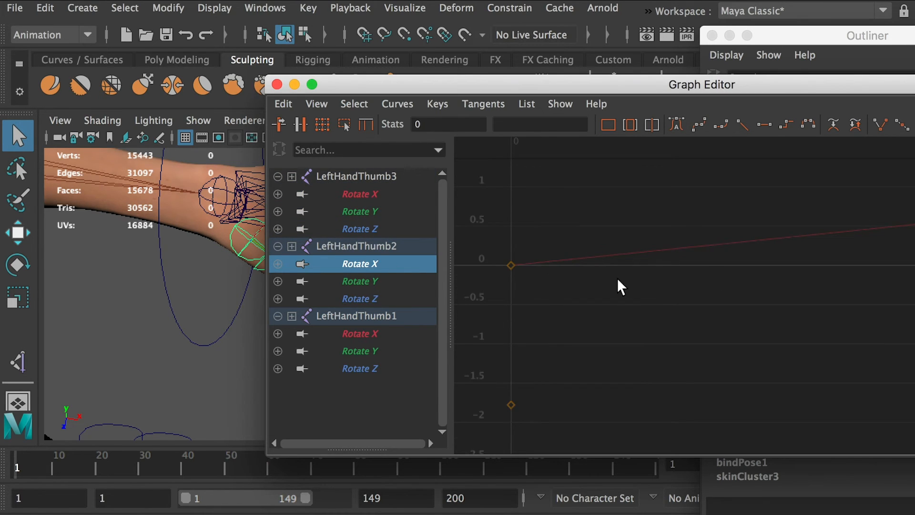
{"action": "left_click", "coordinate": [367, 280]}
{"action": "left_click_drag", "start_coordinate": [465, 89], "coordinate": [414, 90]}
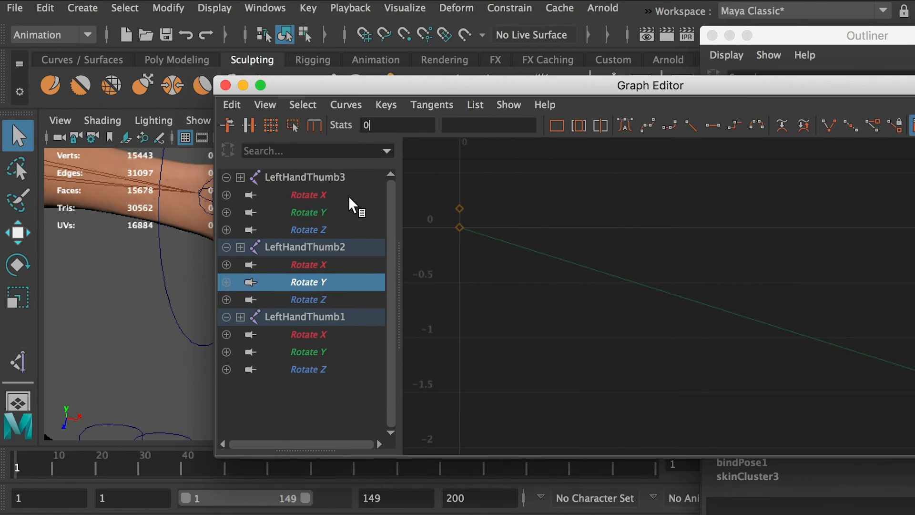
Select all nine thumb rotation curves with their keys and apply auto tangents to them.
{"action": "left_click_drag", "start_coordinate": [350, 198], "coordinate": [319, 299]}
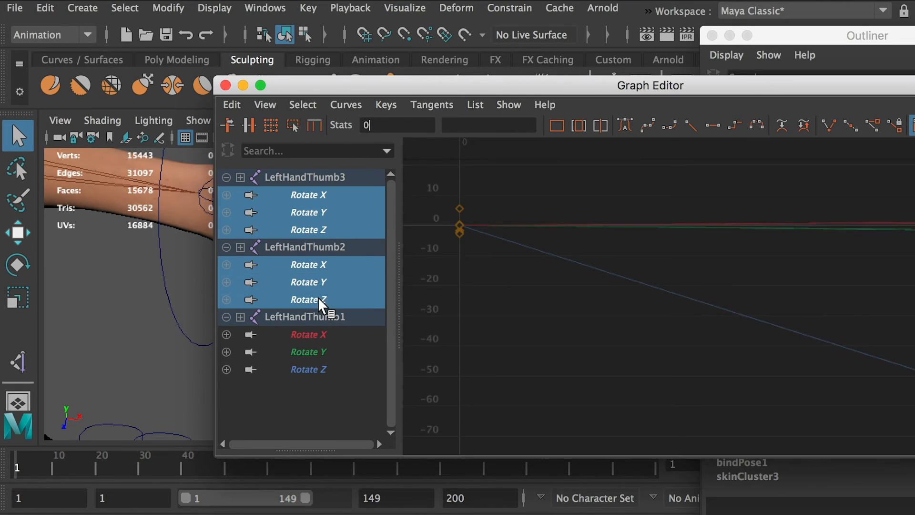
{"action": "left_click_drag", "start_coordinate": [316, 340], "coordinate": [363, 355]}
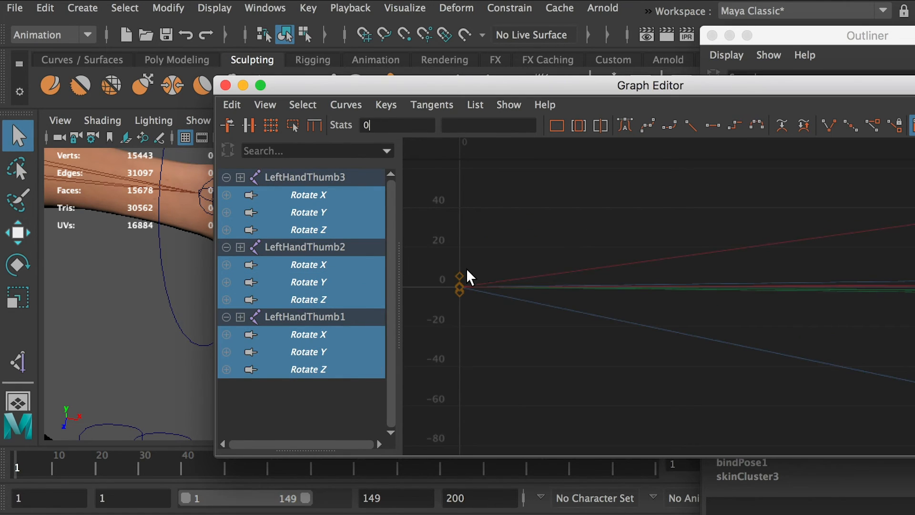
{"action": "left_click_drag", "start_coordinate": [413, 80], "coordinate": [240, 88]}
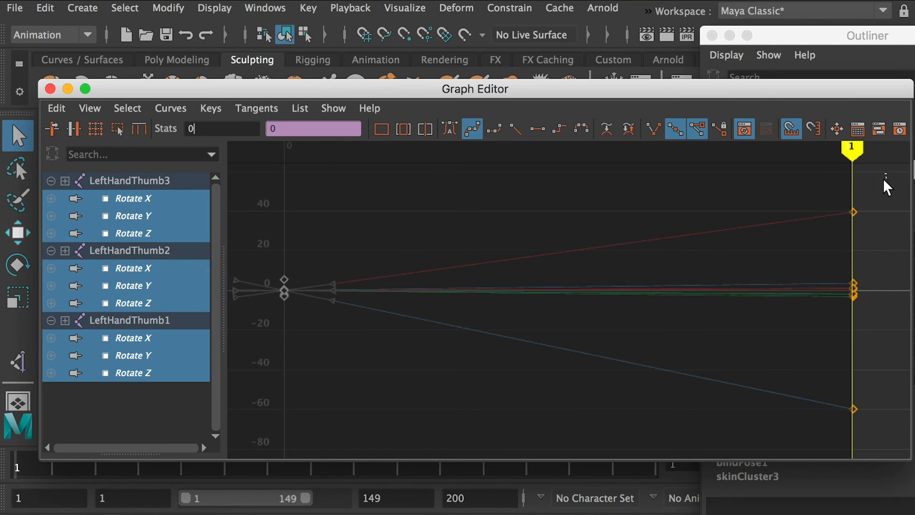
{"action": "left_click_drag", "start_coordinate": [886, 173], "coordinate": [263, 410]}
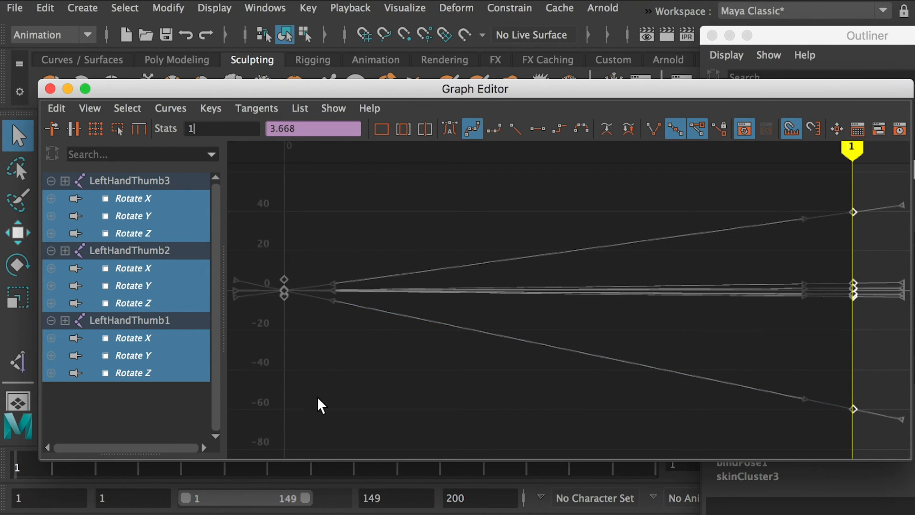
{"action": "left_click", "coordinate": [451, 129]}
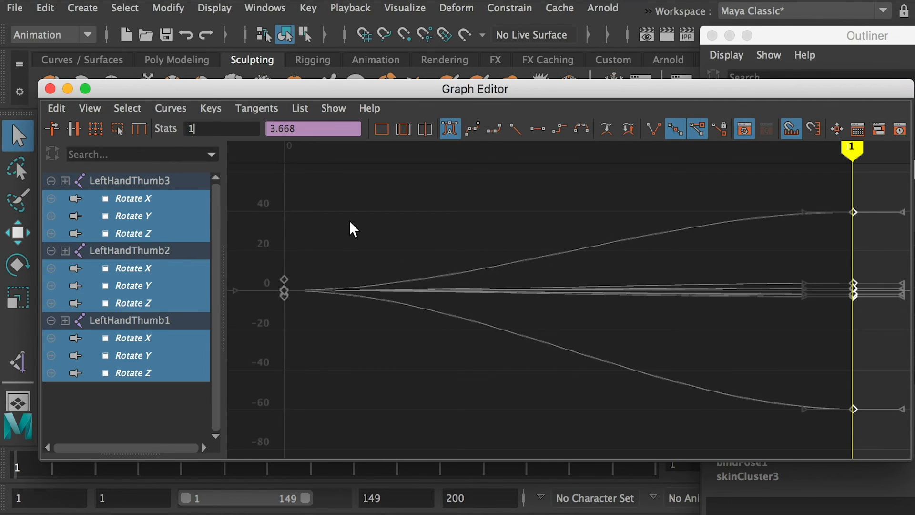
Move the starting keys of all thumb rotation curves to 0.4 on the FIST axis and close the Graph Editor.
{"action": "left_click_drag", "start_coordinate": [377, 205], "coordinate": [248, 349]}
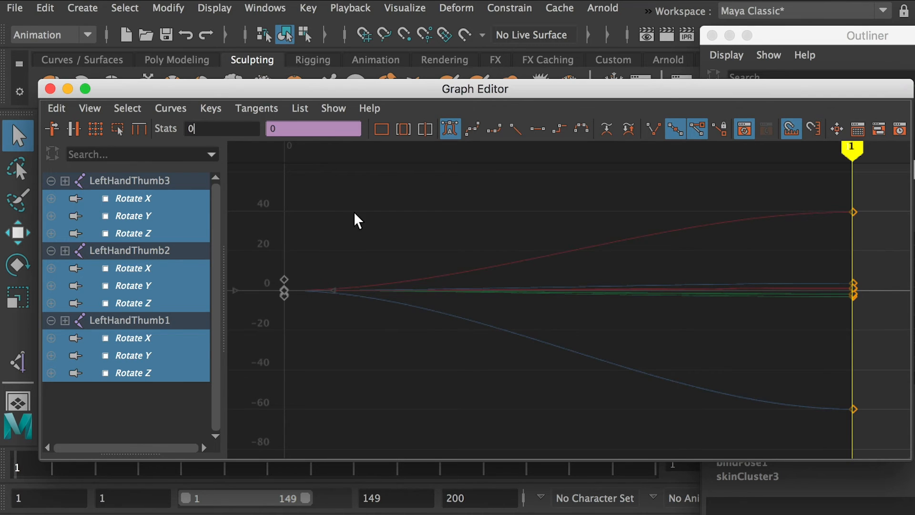
{"action": "left_click_drag", "start_coordinate": [336, 94], "coordinate": [526, 146]}
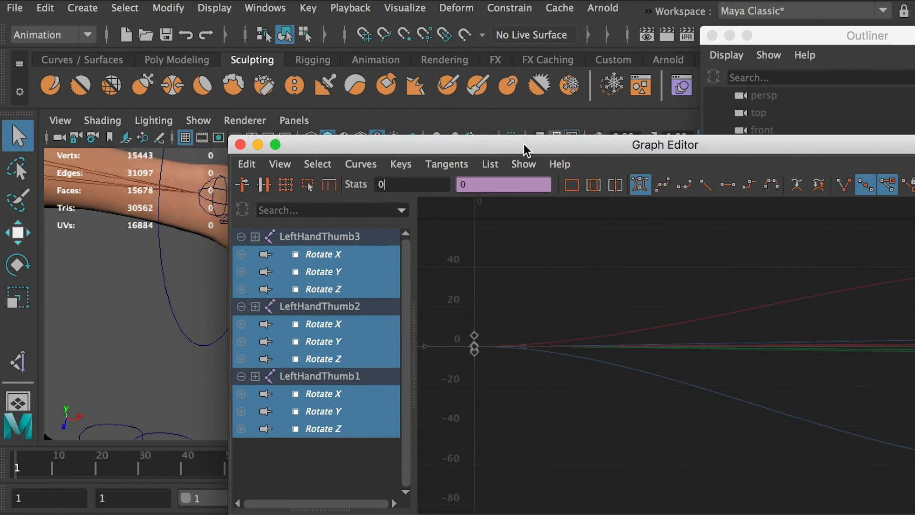
{"action": "type", "text": "0.4"}
{"action": "key", "text": "Return"}
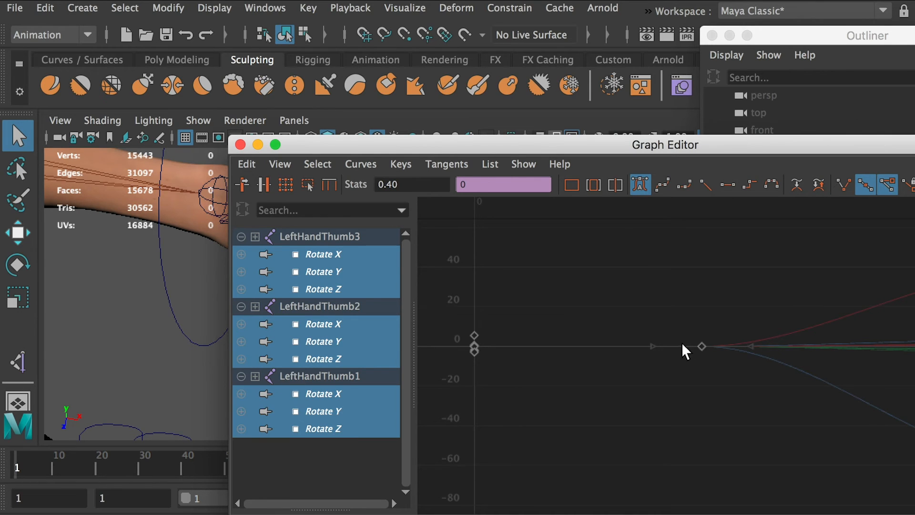
{"action": "left_click_drag", "start_coordinate": [785, 146], "coordinate": [601, 148]}
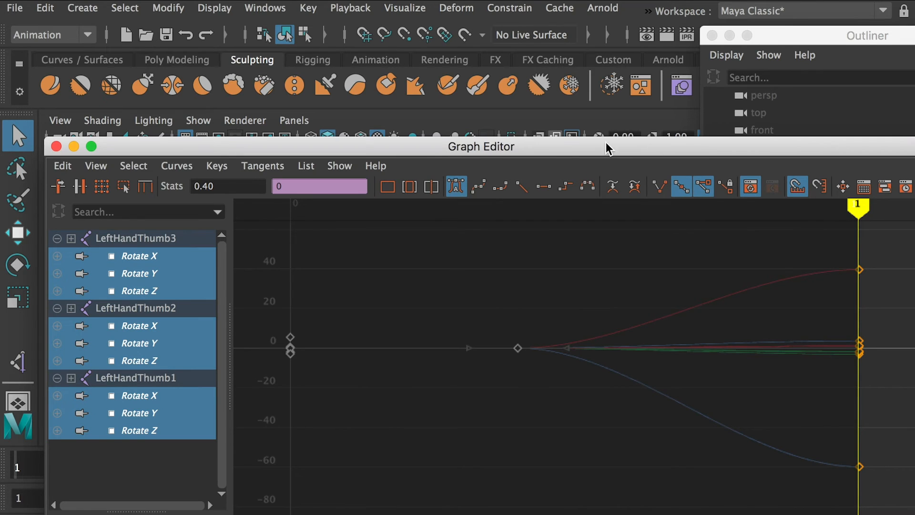
{"action": "left_click", "coordinate": [56, 148]}
Select HandL_Ctrl and test the hand curl by setting FIST to 0.4, 0.6 and 0.8 in turn.
{"action": "left_click", "coordinate": [444, 310]}
{"action": "left_click_drag", "start_coordinate": [445, 311], "coordinate": [421, 271], "text": "alt"}
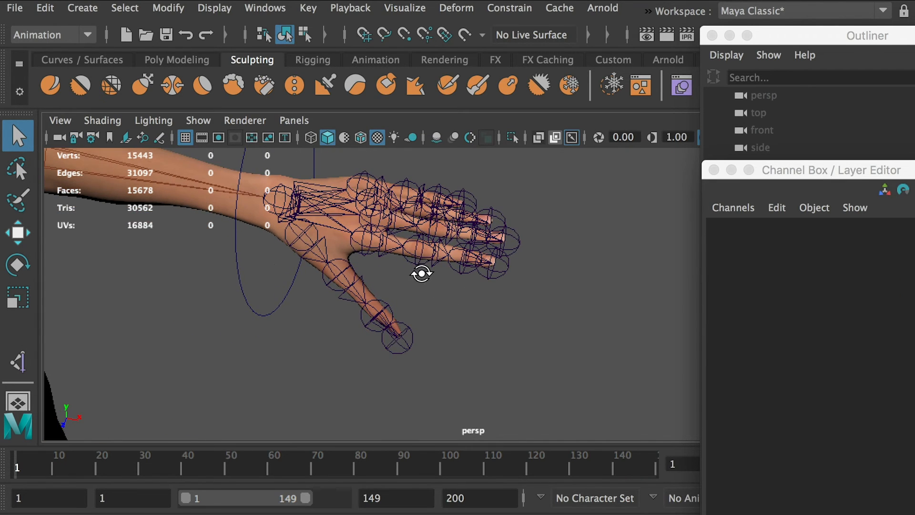
{"action": "left_click_drag", "start_coordinate": [261, 266], "coordinate": [204, 296]}
{"action": "left_click", "coordinate": [869, 377]}
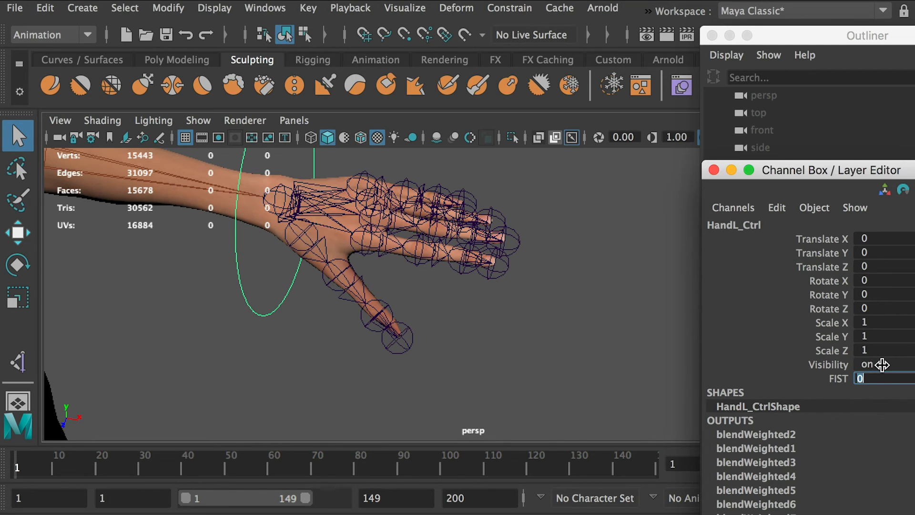
{"action": "type", "text": ".4"}
{"action": "key", "text": "Return"}
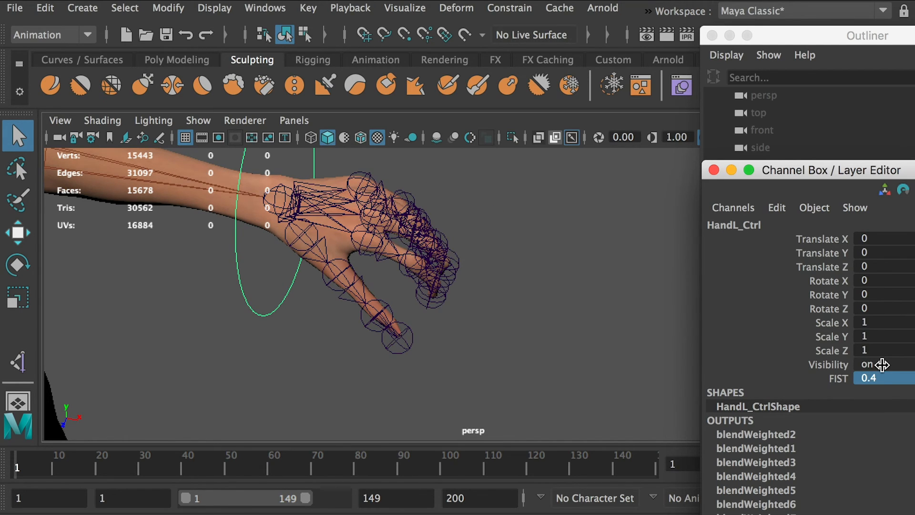
{"action": "double_click", "coordinate": [884, 378]}
{"action": "type", "text": "0.6"}
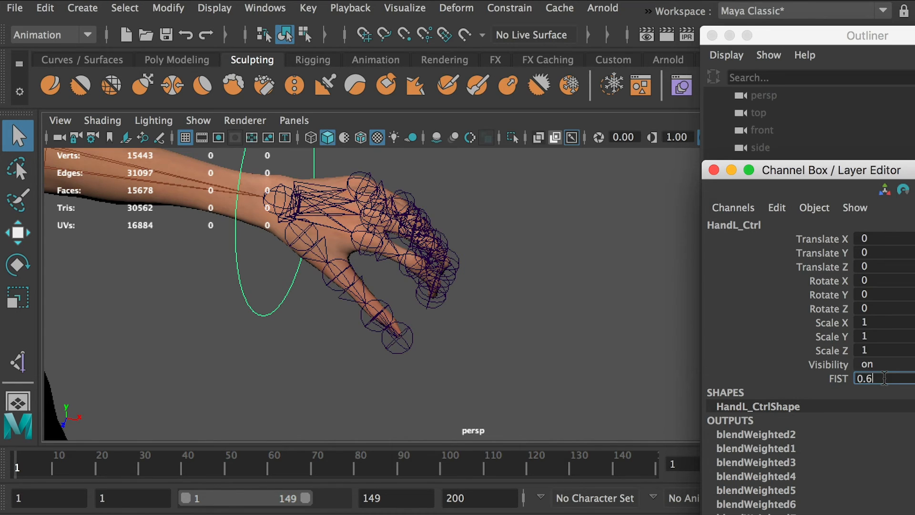
{"action": "key", "text": "Return"}
{"action": "double_click", "coordinate": [884, 378]}
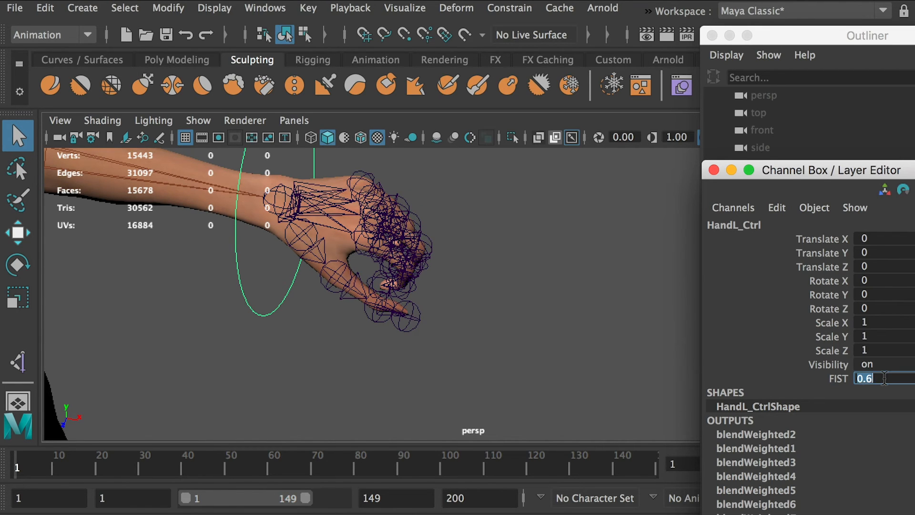
{"action": "type", "text": "0.8"}
{"action": "key", "text": "Return"}
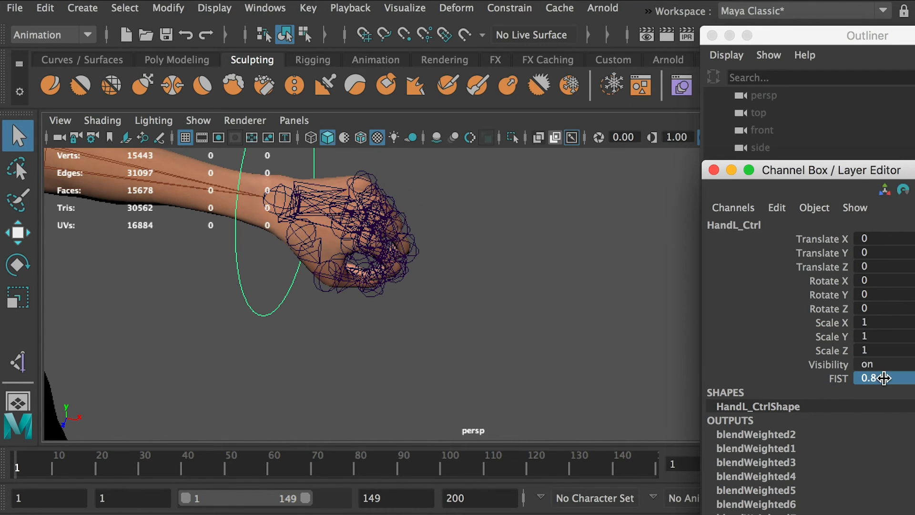
Hide the joints in the perspective view to inspect the left hand's curl on the bare mesh.
{"action": "left_click", "coordinate": [535, 326]}
{"action": "left_click_drag", "start_coordinate": [535, 327], "coordinate": [454, 269], "text": "alt"}
{"action": "left_click_drag", "start_coordinate": [420, 219], "coordinate": [418, 204], "text": "alt"}
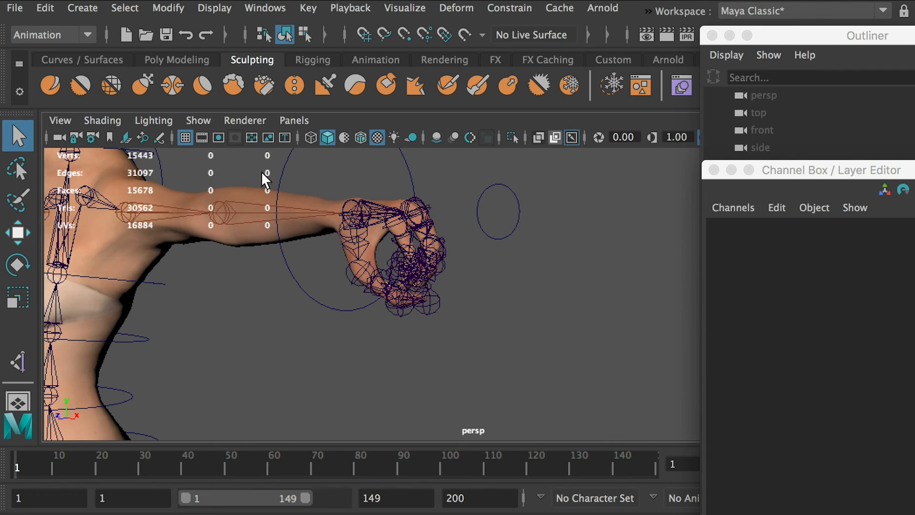
{"action": "left_click", "coordinate": [198, 120]}
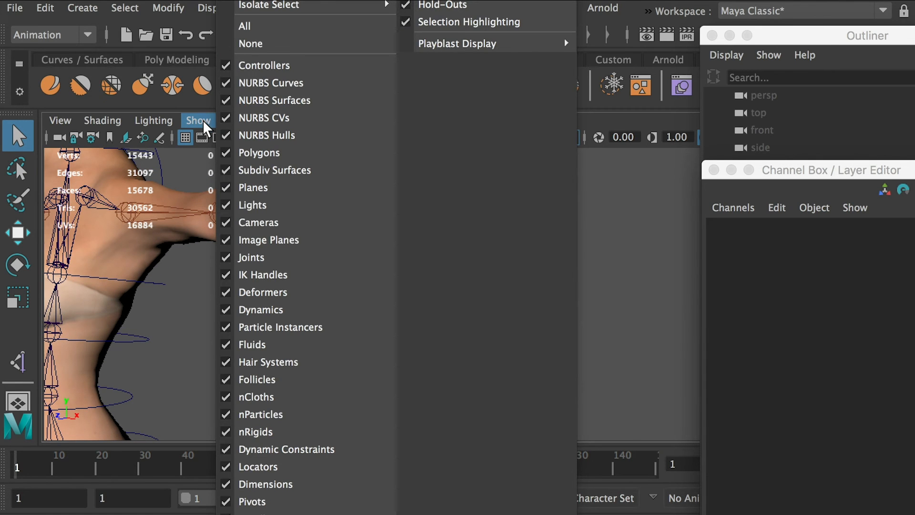
{"action": "left_click", "coordinate": [271, 258]}
{"action": "left_click", "coordinate": [504, 238]}
{"action": "left_click_drag", "start_coordinate": [453, 282], "coordinate": [477, 325], "text": "alt"}
{"action": "left_click_drag", "start_coordinate": [508, 291], "coordinate": [430, 249], "text": "alt"}
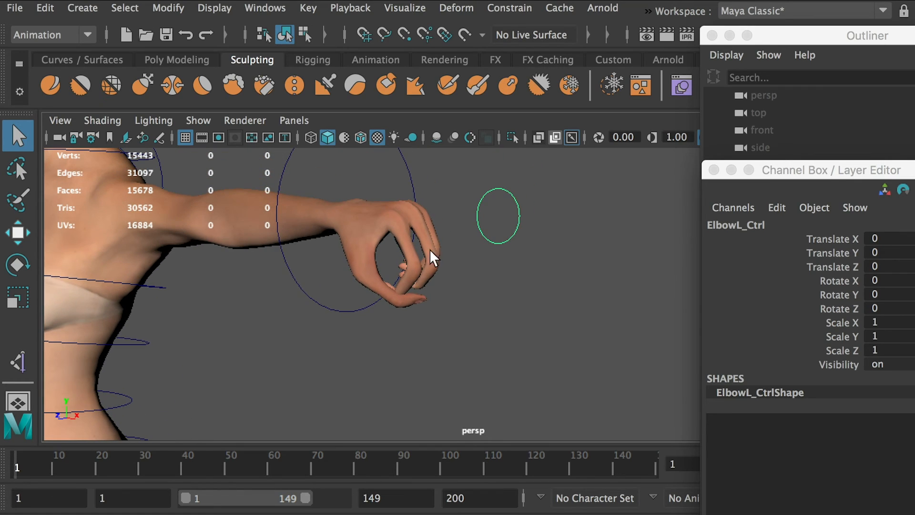
Select HandL_Ctrl again and raise its FIST value to 0.9 and then 1.
{"action": "left_click", "coordinate": [292, 259]}
{"action": "double_click", "coordinate": [880, 379]}
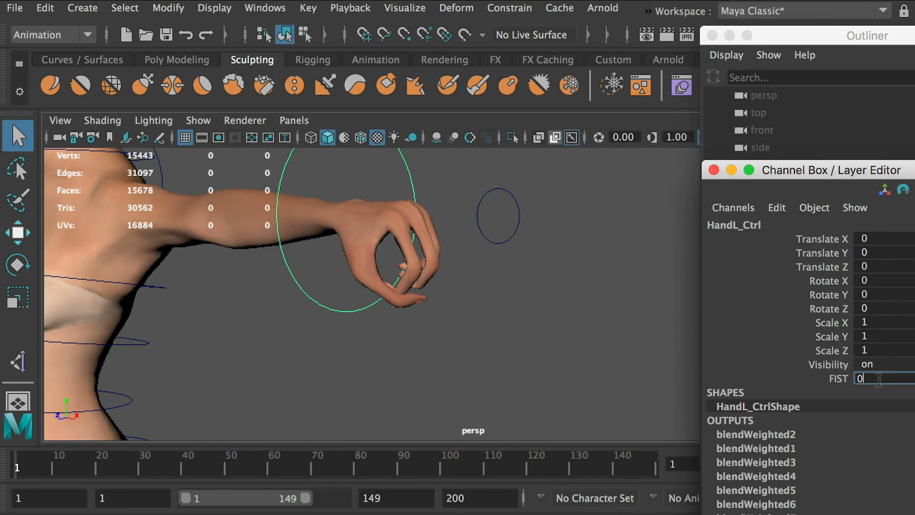
{"action": "type", "text": "0.9"}
{"action": "key", "text": "Return"}
{"action": "double_click", "coordinate": [878, 379]}
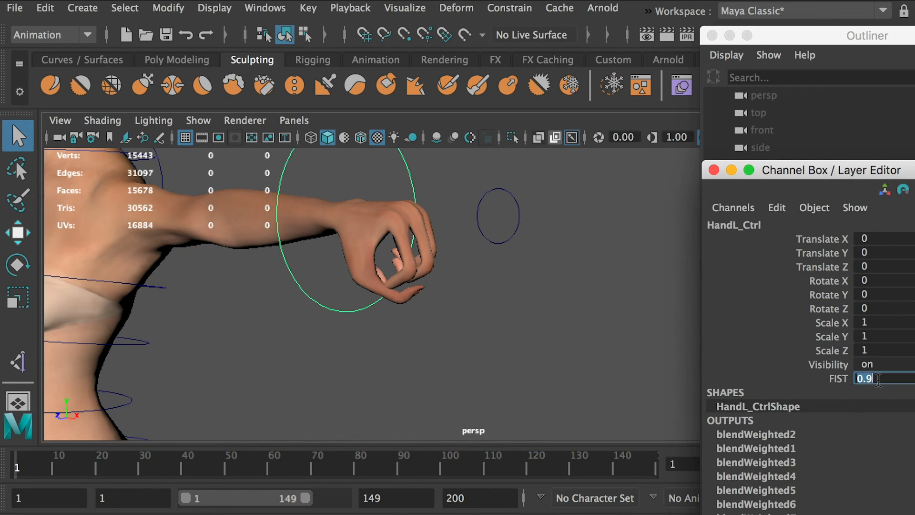
{"action": "key", "text": "Return"}
{"action": "left_click_drag", "start_coordinate": [514, 339], "coordinate": [464, 266], "text": "alt"}
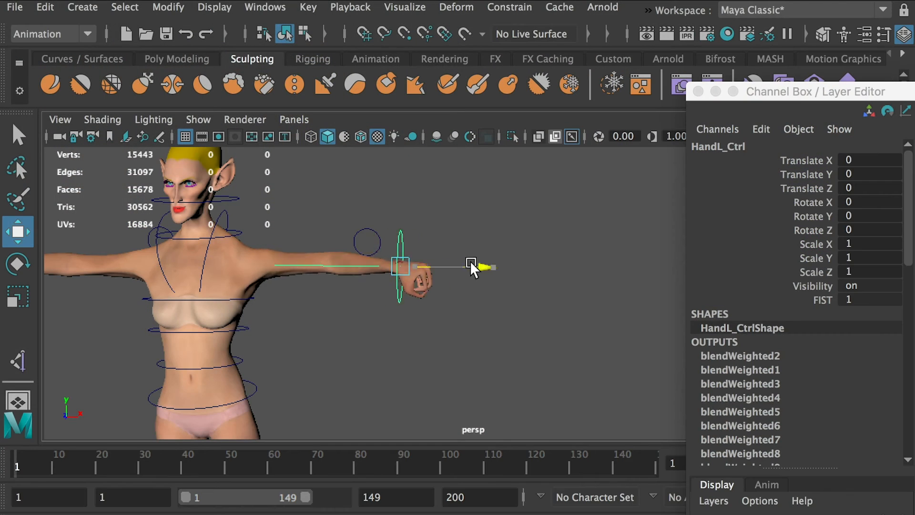
Try moving HandL_Ctrl inward along X, undo the move, and reset its FIST value to 0.
{"action": "left_click_drag", "start_coordinate": [470, 261], "coordinate": [402, 262]}
{"action": "key", "text": "super+z"}
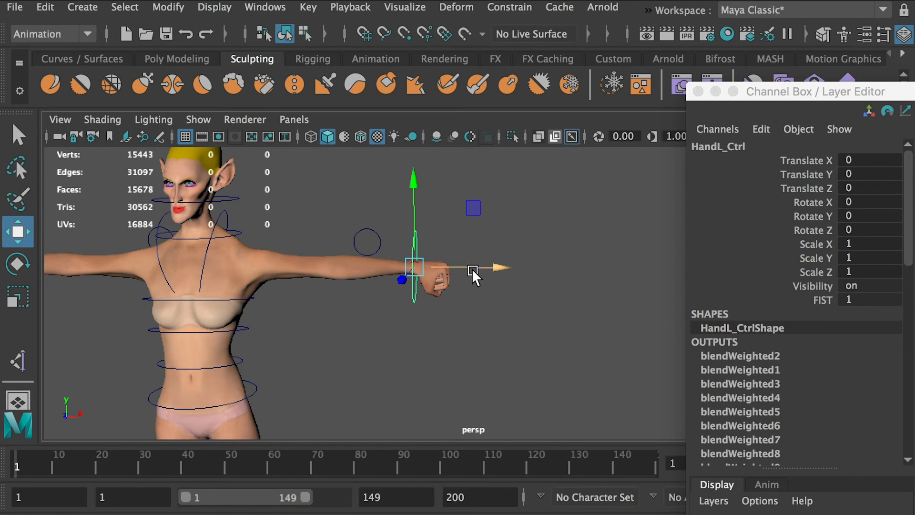
{"action": "double_click", "coordinate": [855, 300]}
{"action": "type", "text": "0"}
{"action": "key", "text": "Return"}
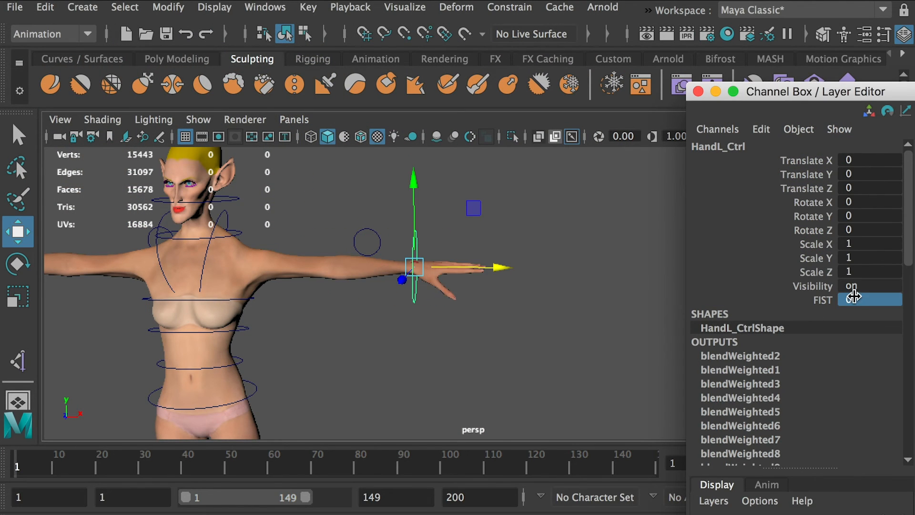
Show the joints in the perspective view again and frame the left hand with HandL_Ctrl selected.
{"action": "left_click", "coordinate": [198, 120]}
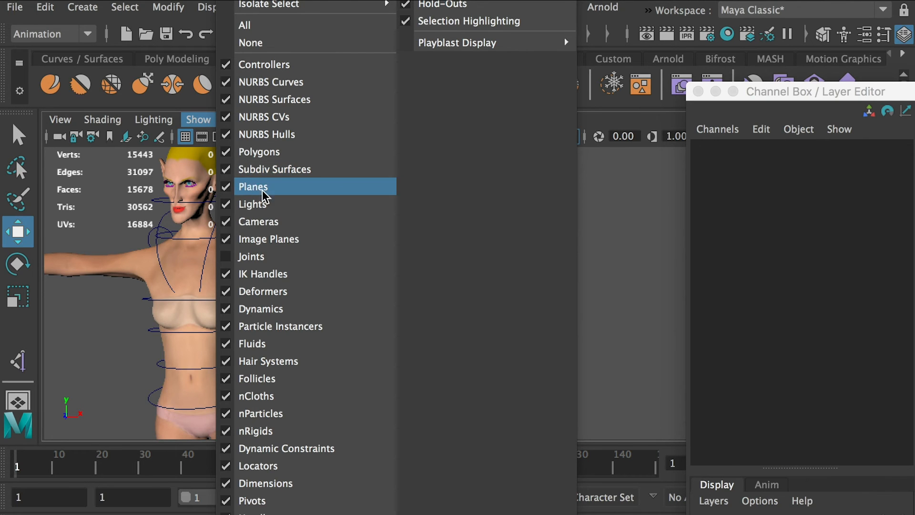
{"action": "left_click", "coordinate": [271, 256]}
{"action": "key", "text": "f"}
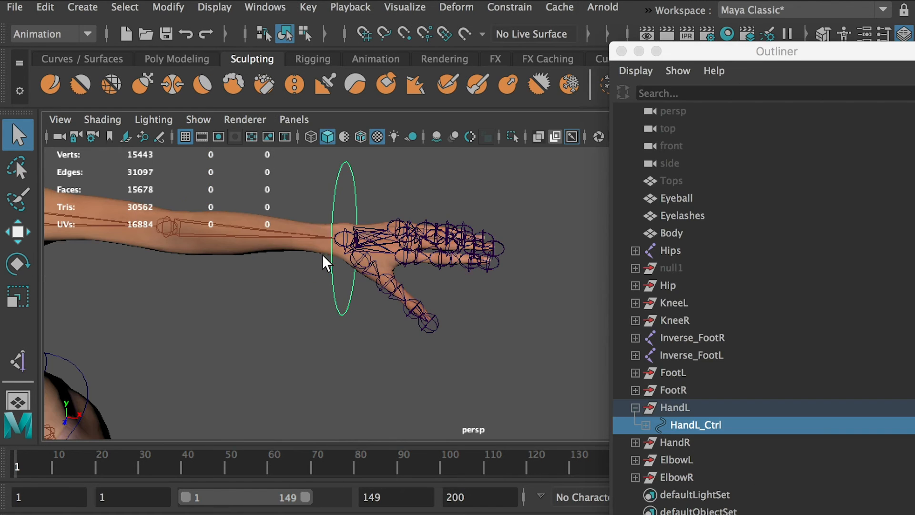
{"action": "middle_click_drag", "start_coordinate": [290, 301], "coordinate": [305, 309], "text": "alt"}
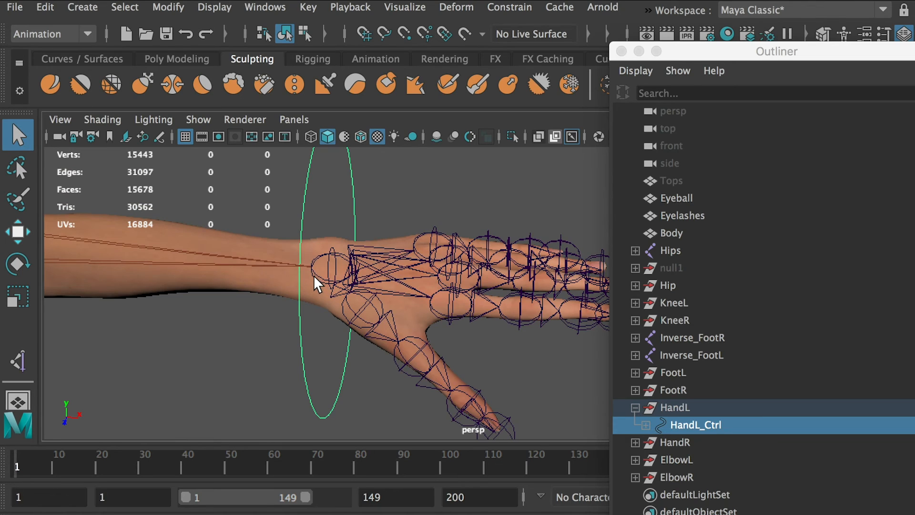
Add the LeftHand joint to the HandL_Ctrl selection and orient-constrain it with Maintain offset on, all axes and weight 1.
{"action": "left_click", "coordinate": [313, 275]}
{"action": "key", "text": "f"}
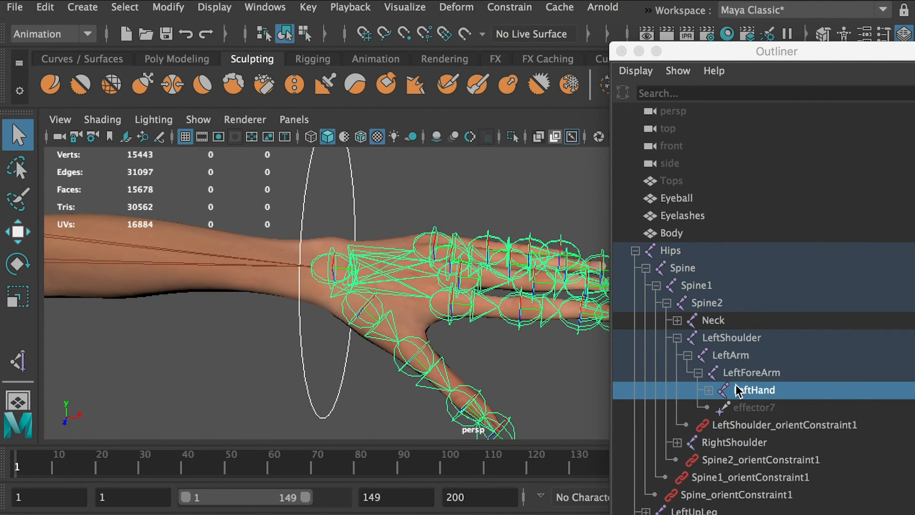
{"action": "scroll", "coordinate": [705, 462], "scroll_direction": "down", "scroll_amount": 5}
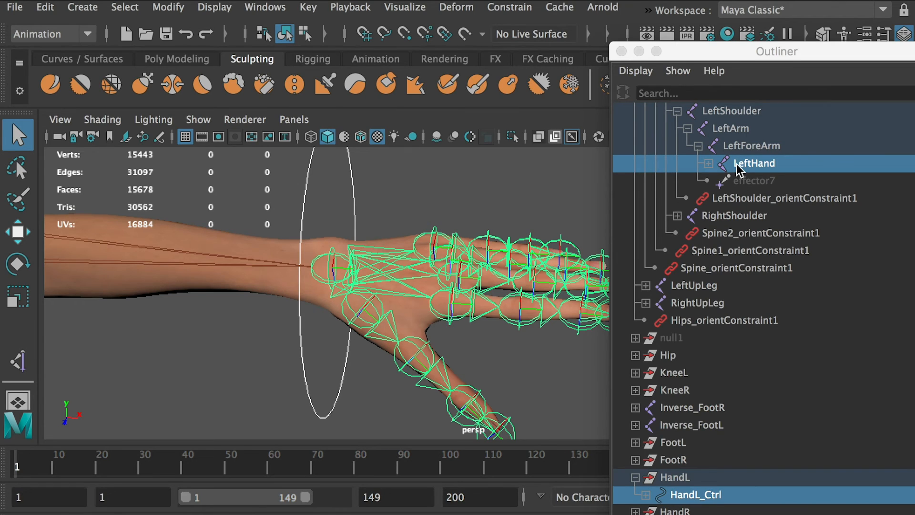
{"action": "right_click_drag", "start_coordinate": [447, 214], "coordinate": [283, 165], "text": "alt"}
{"action": "left_click_drag", "start_coordinate": [282, 165], "coordinate": [274, 142], "text": "alt"}
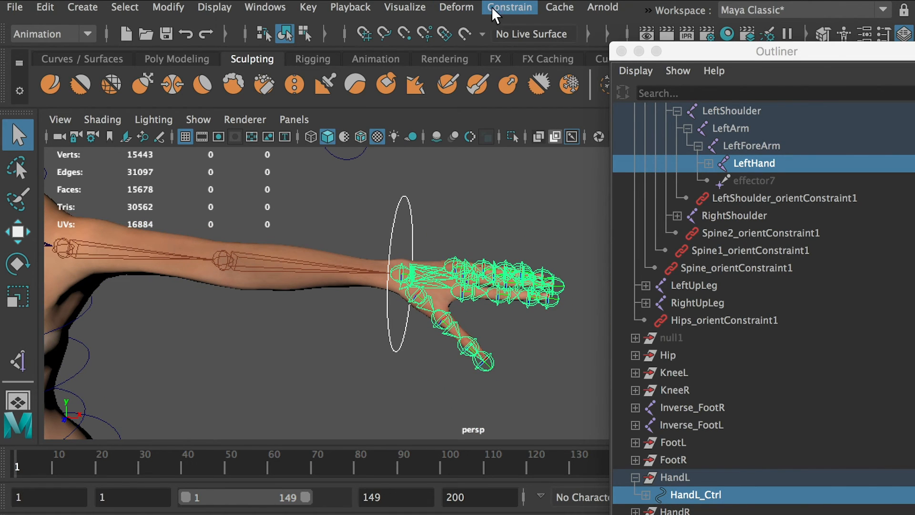
{"action": "left_click", "coordinate": [509, 8]}
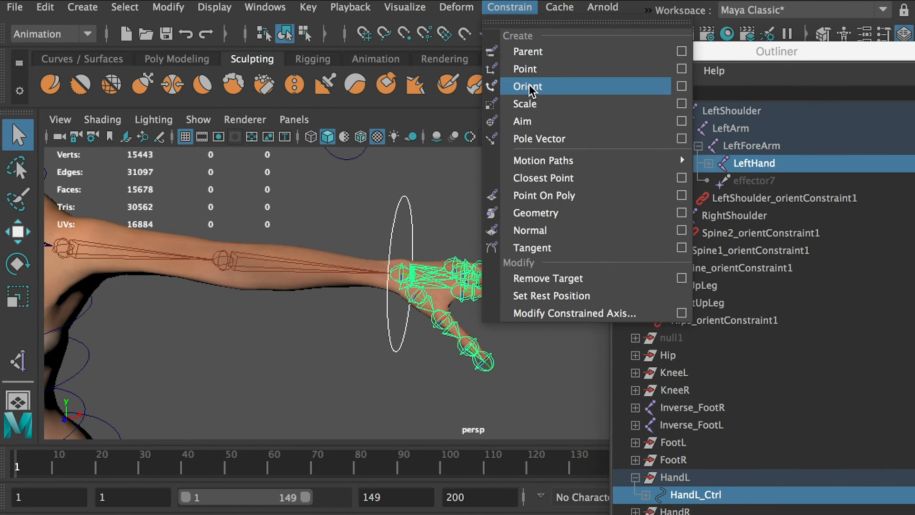
{"action": "left_click", "coordinate": [682, 87]}
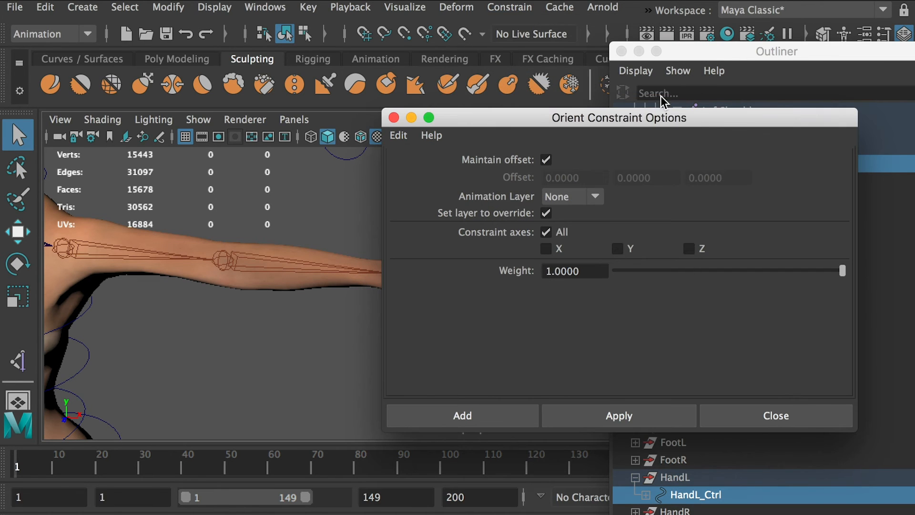
{"action": "left_click", "coordinate": [493, 422]}
{"action": "left_click", "coordinate": [346, 322]}
Test the left hand constraint by moving and rotating HandL_Ctrl, then undo the test.
{"action": "scroll", "coordinate": [343, 319], "scroll_direction": "down", "scroll_amount": 5}
{"action": "left_click", "coordinate": [444, 277]}
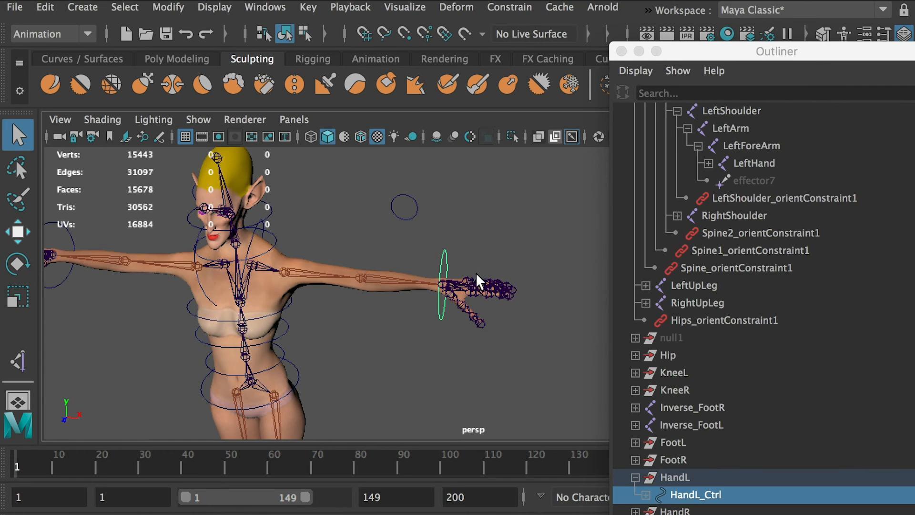
{"action": "key", "text": "w"}
{"action": "left_click_drag", "start_coordinate": [522, 288], "coordinate": [465, 283]}
{"action": "key", "text": "e"}
{"action": "left_click_drag", "start_coordinate": [465, 250], "coordinate": [414, 325]}
{"action": "key", "text": "super+z"}
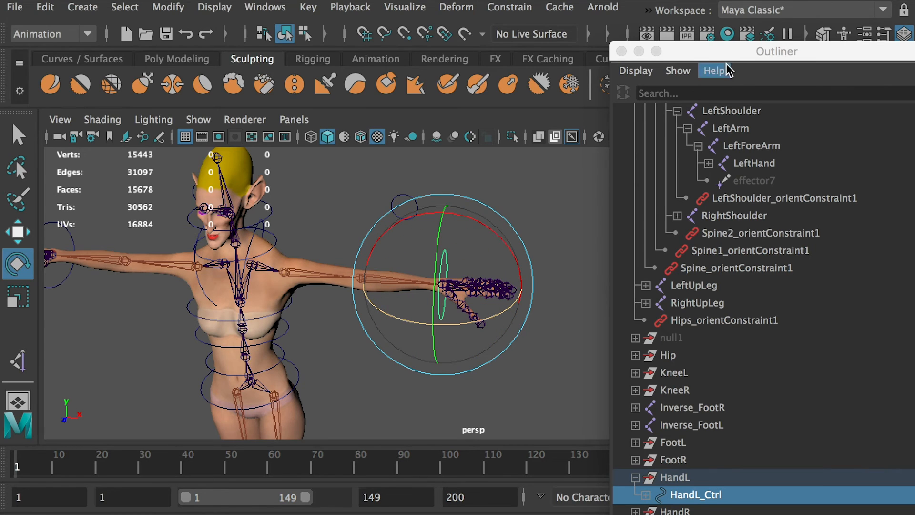
Test HandL_Ctrl's FIST attribute at full curl and at 0.5, then reset it to 0.
{"action": "left_click_drag", "start_coordinate": [697, 53], "coordinate": [914, 54]}
{"action": "left_click", "coordinate": [850, 300]}
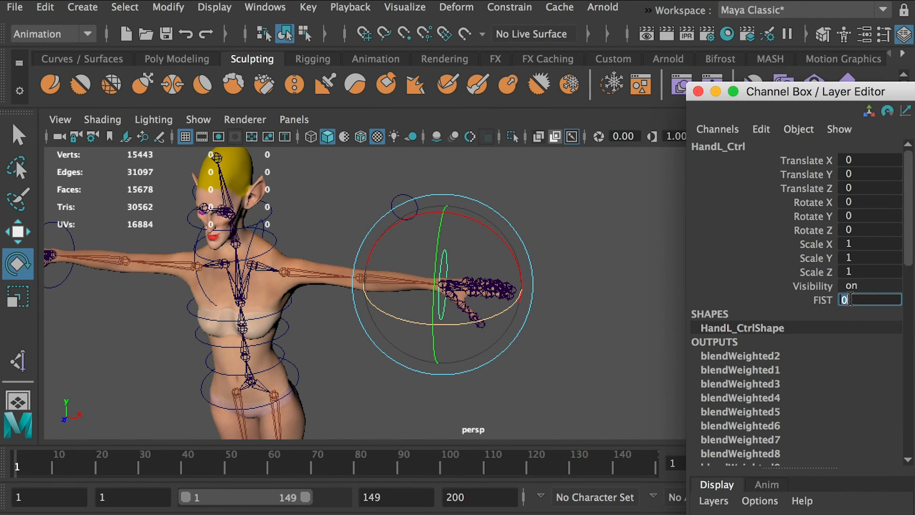
{"action": "type", "text": "10"}
{"action": "key", "text": "Return"}
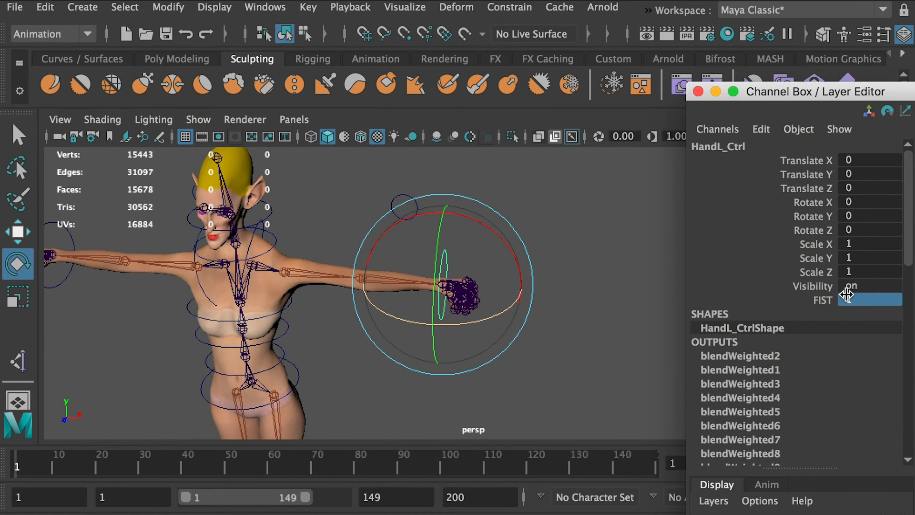
{"action": "left_click", "coordinate": [847, 295]}
{"action": "type", "text": "0.5"}
{"action": "key", "text": "Return"}
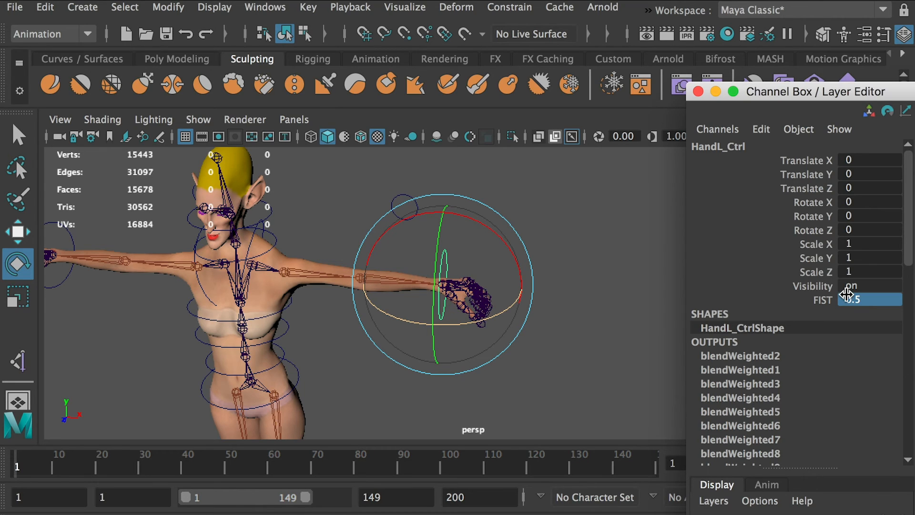
{"action": "left_click", "coordinate": [846, 302]}
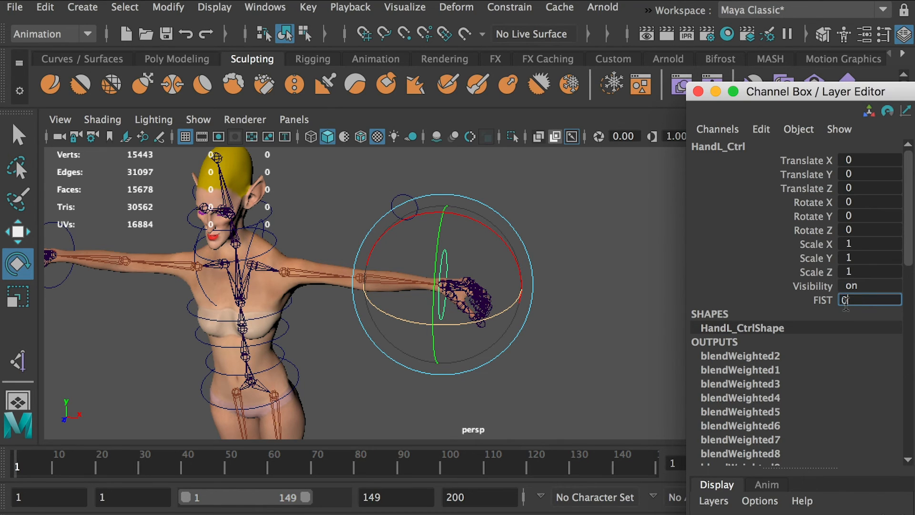
{"action": "key", "text": "Return"}
{"action": "left_click", "coordinate": [565, 218]}
{"action": "left_click_drag", "start_coordinate": [564, 218], "coordinate": [578, 205], "text": "alt"}
{"action": "left_click", "coordinate": [448, 265]}
{"action": "left_click_drag", "start_coordinate": [451, 264], "coordinate": [433, 283], "text": "alt"}
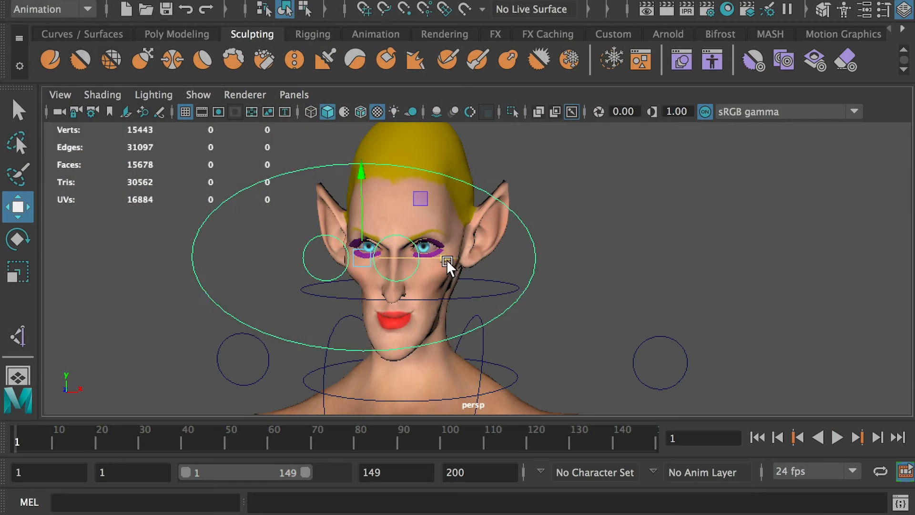
Move each of the two eye controls sideways to test how the eyes follow them.
{"action": "left_click_drag", "start_coordinate": [450, 266], "coordinate": [668, 286]}
{"action": "key", "text": "ctrl+z"}
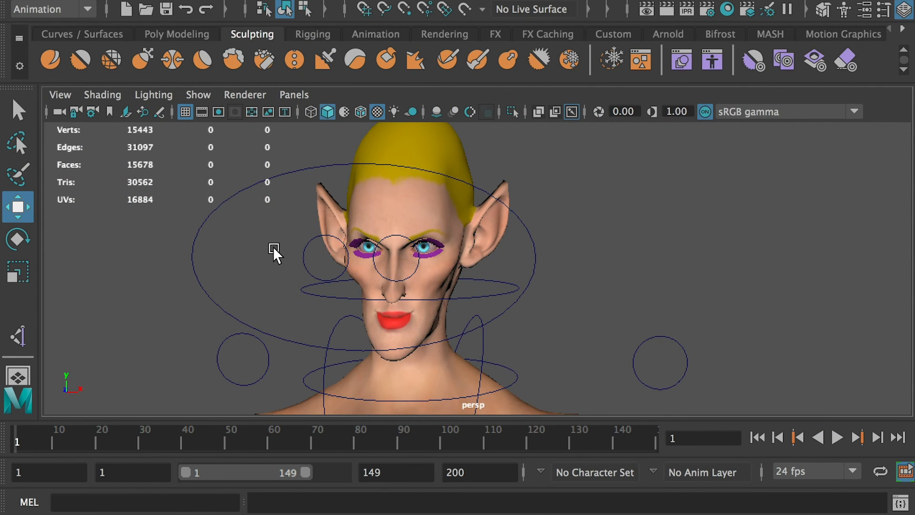
{"action": "left_click", "coordinate": [306, 267]}
{"action": "left_click_drag", "start_coordinate": [393, 261], "coordinate": [287, 261]}
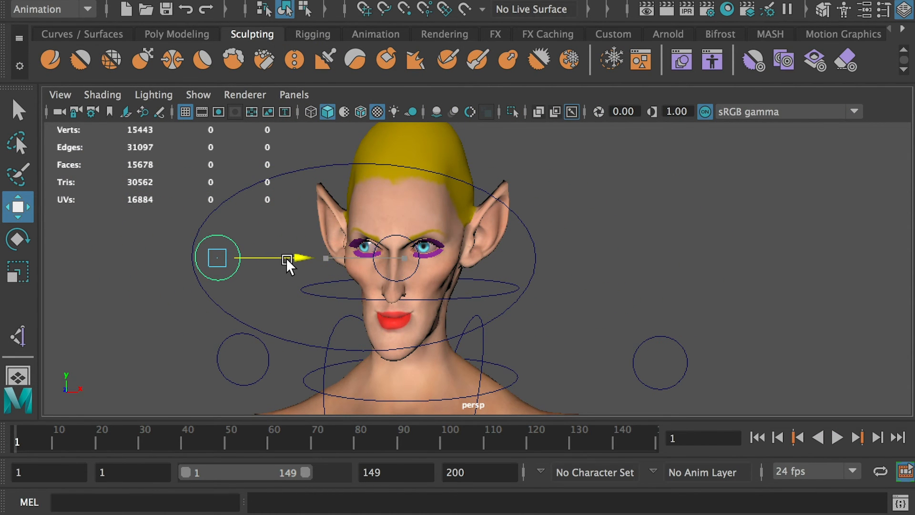
{"action": "left_click", "coordinate": [419, 264]}
{"action": "left_click_drag", "start_coordinate": [448, 285], "coordinate": [364, 261]}
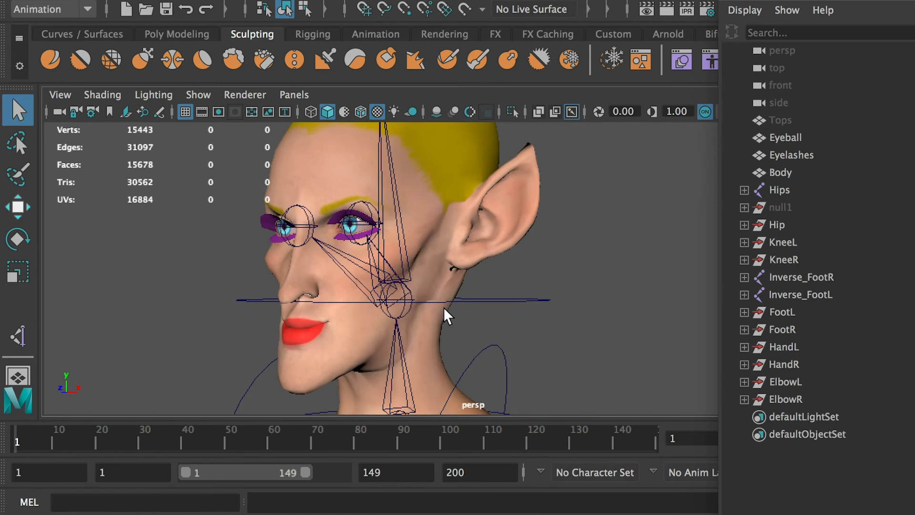
Select the head joint that carries the eye joints, try rotating it and undo the attempt.
{"action": "left_click_drag", "start_coordinate": [445, 307], "coordinate": [418, 303], "text": "alt"}
{"action": "left_click", "coordinate": [422, 309]}
{"action": "key", "text": "r"}
{"action": "key", "text": "e"}
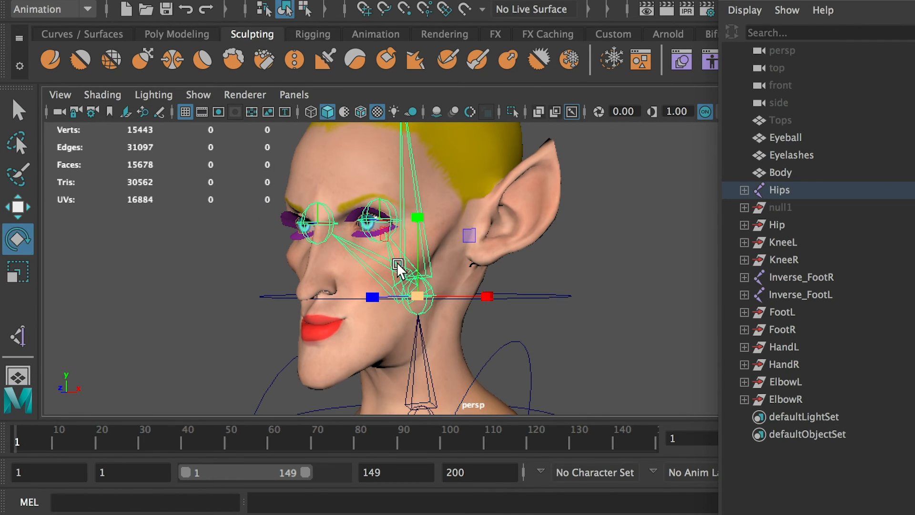
{"action": "left_click_drag", "start_coordinate": [395, 256], "coordinate": [389, 300]}
{"action": "scroll", "coordinate": [392, 278], "scroll_direction": "down", "scroll_amount": 10}
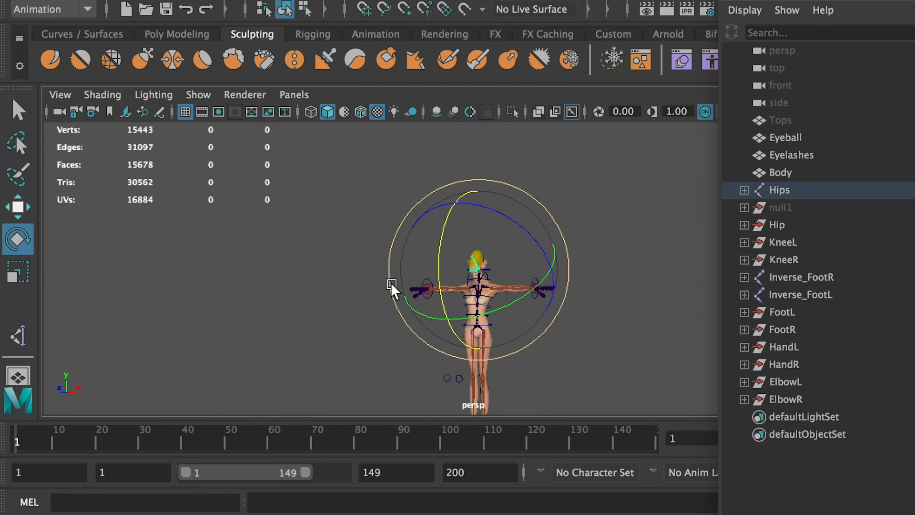
{"action": "key", "text": "ctrl+z"}
{"action": "key", "text": "ctrl+z"}
{"action": "key", "text": "ctrl+z"}
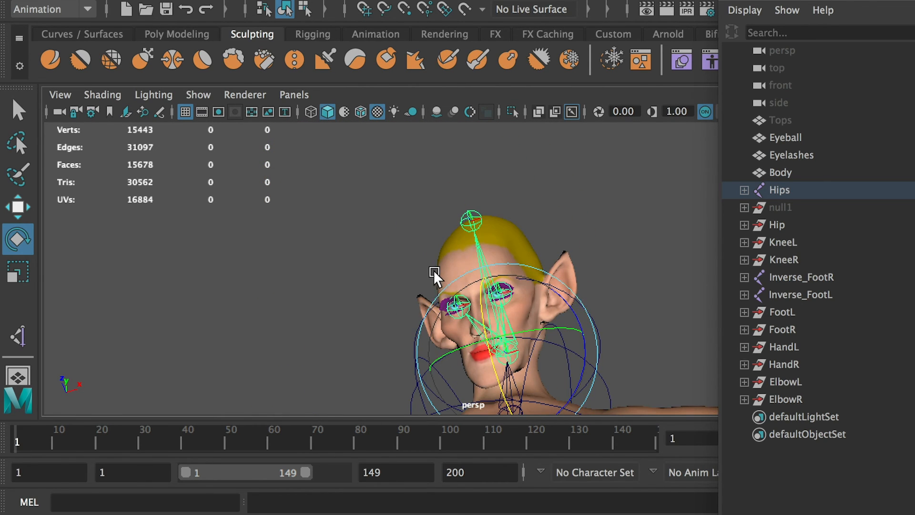
Duplicate the hidden null1 control group to get a controller for the eye.
{"action": "left_click_drag", "start_coordinate": [450, 246], "coordinate": [440, 317], "text": "alt"}
{"action": "right_click_drag", "start_coordinate": [440, 316], "coordinate": [702, 391], "text": "alt"}
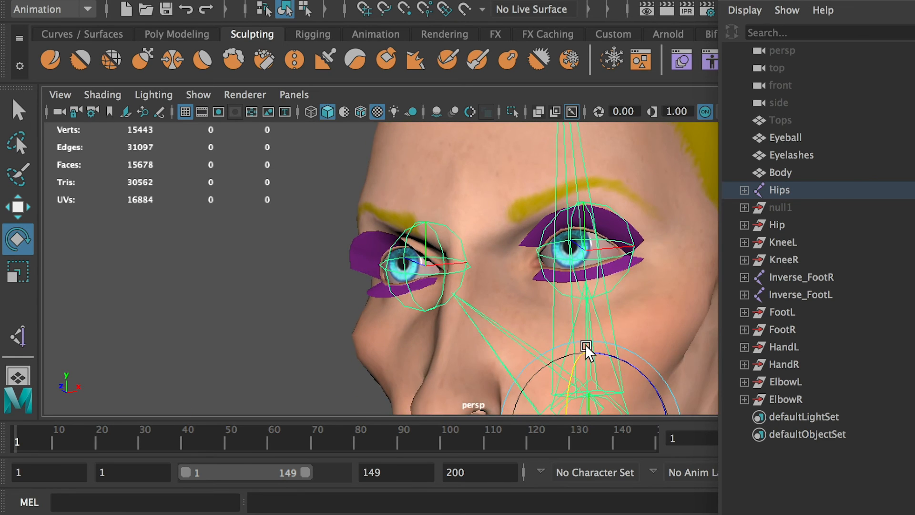
{"action": "right_click_drag", "start_coordinate": [584, 344], "coordinate": [429, 300], "text": "alt"}
{"action": "middle_click_drag", "start_coordinate": [429, 300], "coordinate": [414, 213], "text": "alt"}
{"action": "left_click_drag", "start_coordinate": [413, 214], "coordinate": [485, 262], "text": "alt"}
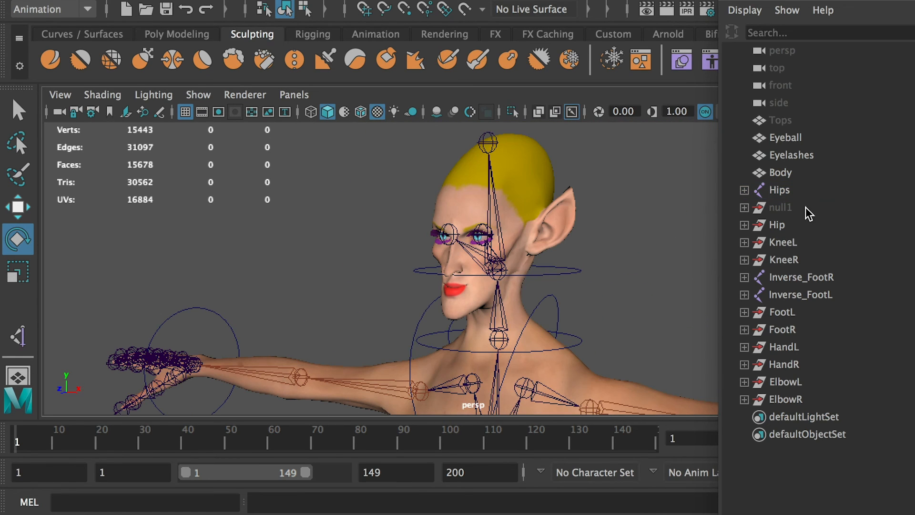
{"action": "left_click", "coordinate": [785, 209]}
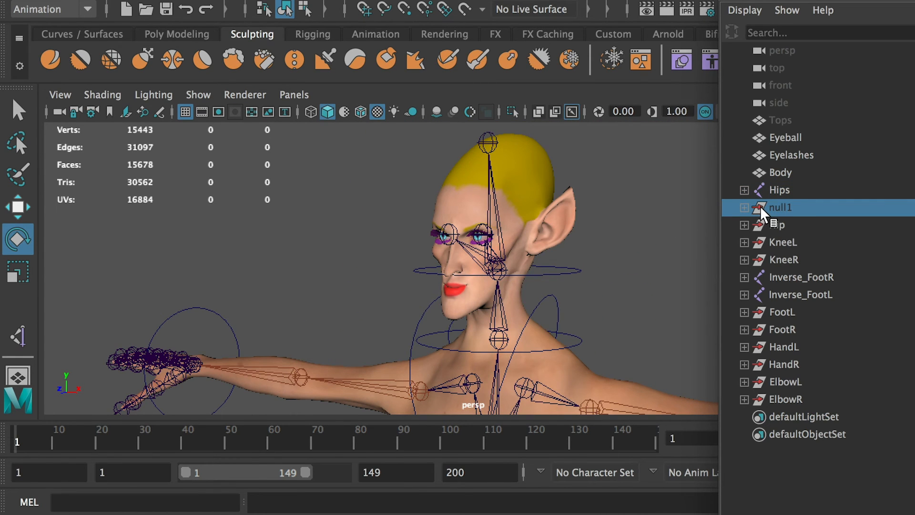
{"action": "key", "text": "ctrl+d"}
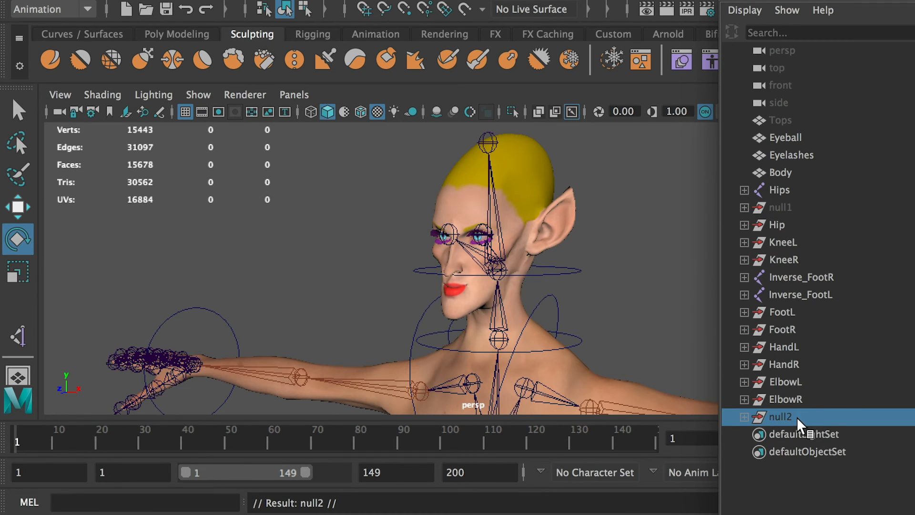
Rename the duplicated group EyeL and its nurbsCircle1 curve EyeL_Ctrl.
{"action": "double_click", "coordinate": [782, 417]}
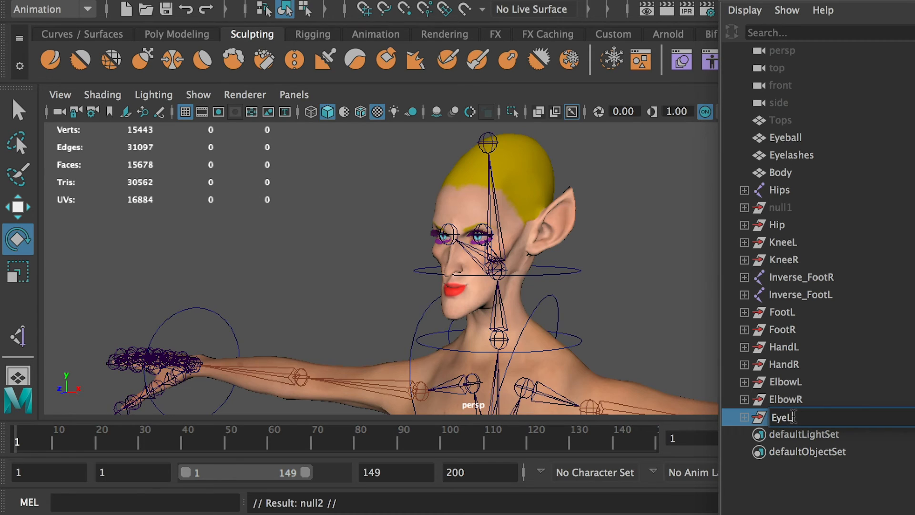
{"action": "left_click", "coordinate": [744, 417]}
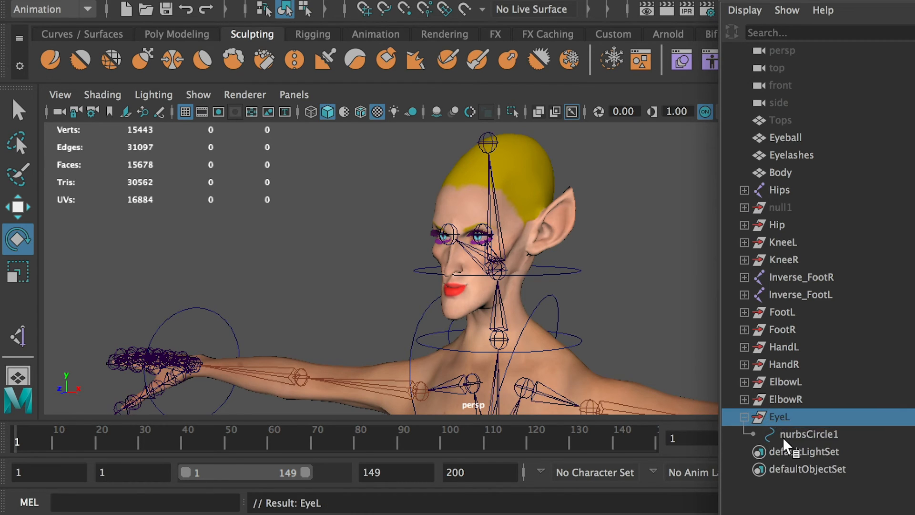
{"action": "double_click", "coordinate": [808, 435]}
{"action": "type", "text": "EyeL_Ctrl"}
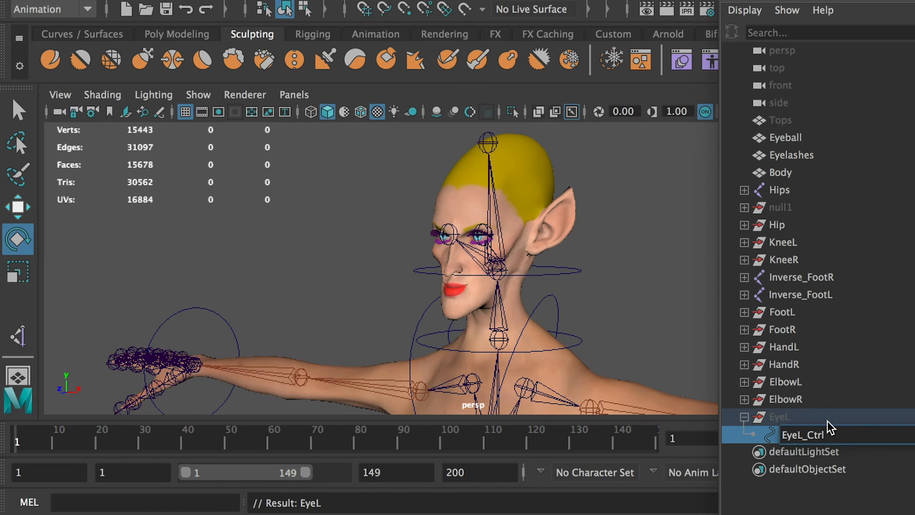
Unhide the EyeL group and turn off the display of polygons in the perspective view.
{"action": "left_click", "coordinate": [796, 415]}
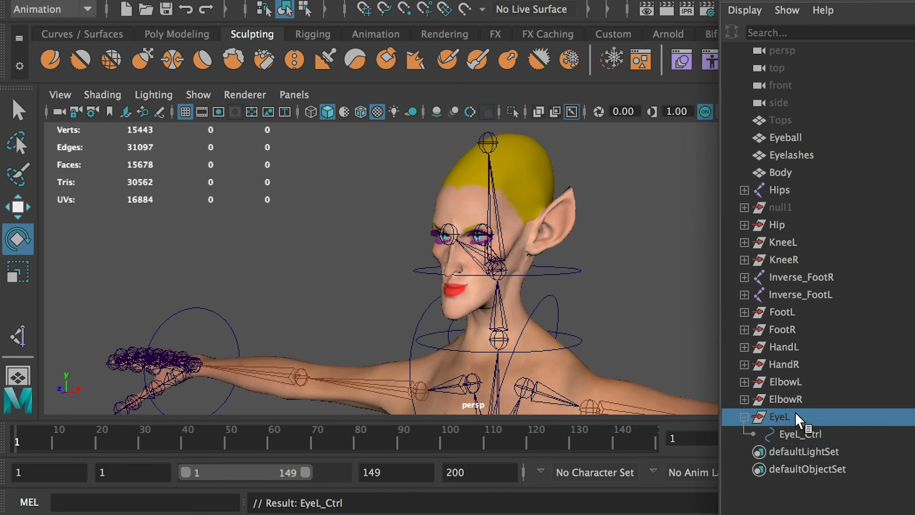
{"action": "key", "text": "shift+h"}
{"action": "right_click_drag", "start_coordinate": [640, 329], "coordinate": [394, 308], "text": "alt"}
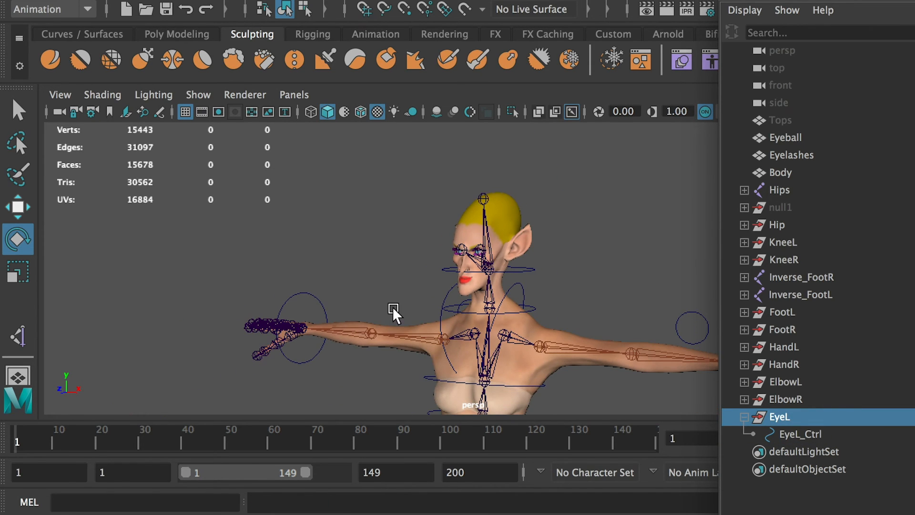
{"action": "left_click", "coordinate": [197, 99]}
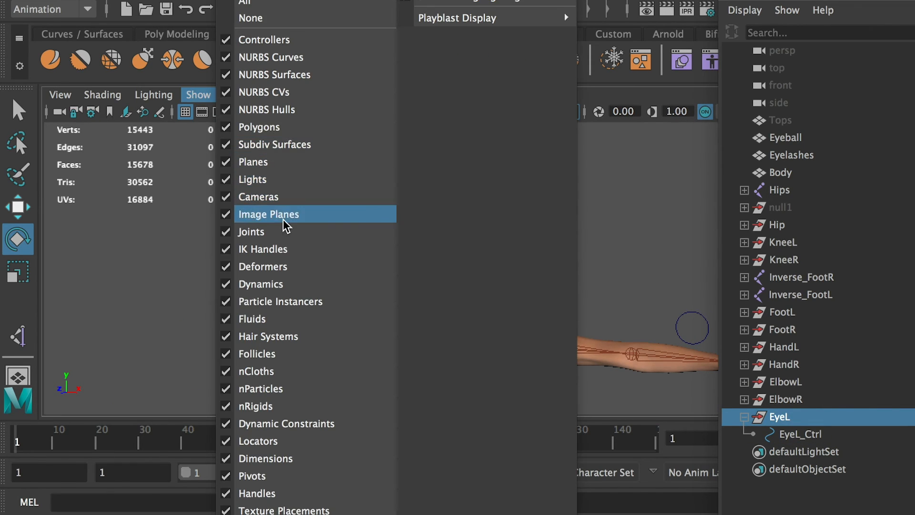
{"action": "left_click", "coordinate": [260, 127]}
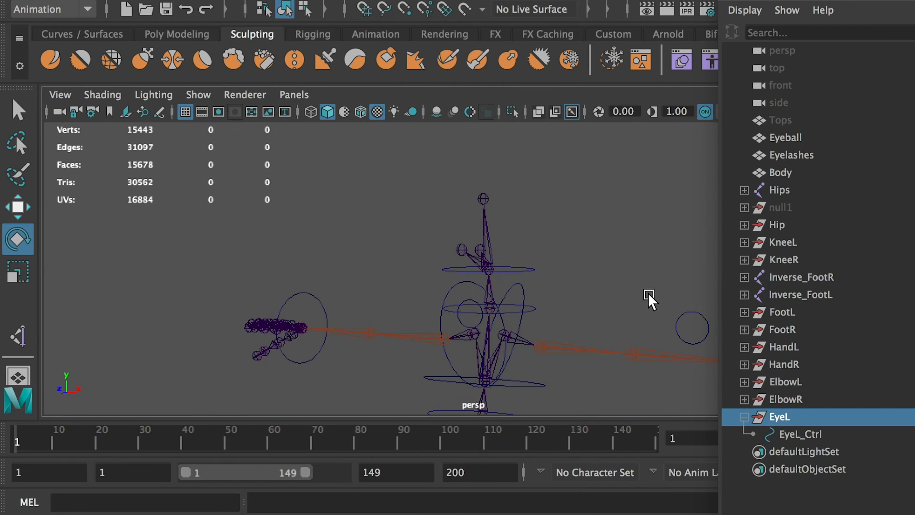
Move the EyeL group up to the head and snap it onto the left eye joint.
{"action": "left_click_drag", "start_coordinate": [650, 300], "coordinate": [339, 285], "text": "alt"}
{"action": "key", "text": "w"}
{"action": "left_click_drag", "start_coordinate": [486, 362], "coordinate": [472, 178]}
{"action": "key", "text": "f"}
{"action": "scroll", "coordinate": [417, 262], "scroll_direction": "up", "scroll_amount": 7}
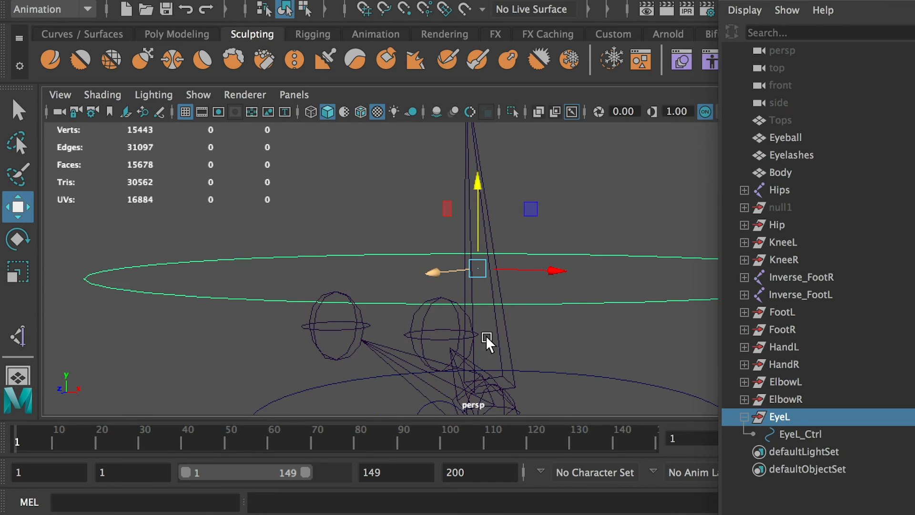
{"action": "left_click_drag", "start_coordinate": [485, 336], "coordinate": [511, 330], "text": "alt"}
{"action": "scroll", "coordinate": [511, 330], "scroll_direction": "down", "scroll_amount": 3}
{"action": "key", "text": "v"}
{"action": "left_click_drag", "start_coordinate": [482, 265], "coordinate": [365, 351]}
{"action": "scroll", "coordinate": [448, 288], "scroll_direction": "down", "scroll_amount": 5}
Set the EyeL group's Rotate X to 90.
{"action": "key", "text": "e"}
{"action": "key", "text": "ctrl+a"}
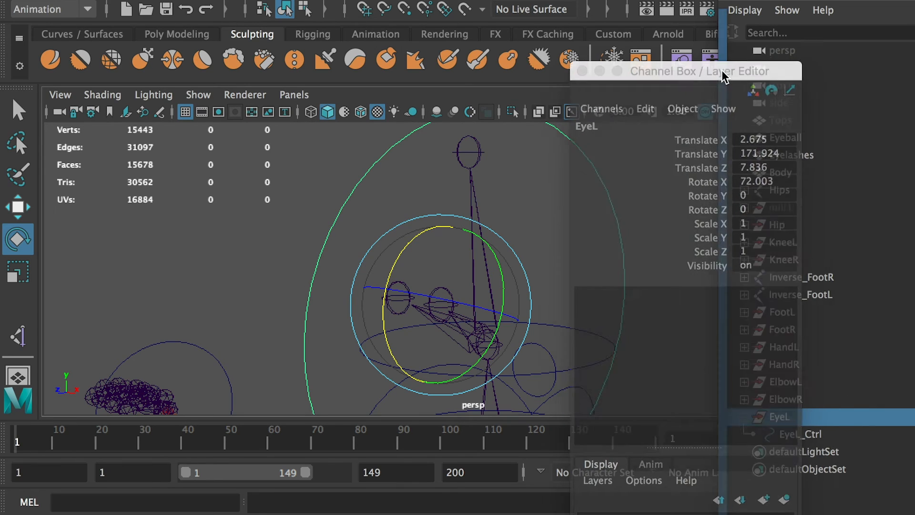
{"action": "left_click", "coordinate": [763, 187]}
{"action": "type", "text": "90"}
{"action": "key", "text": "Return"}
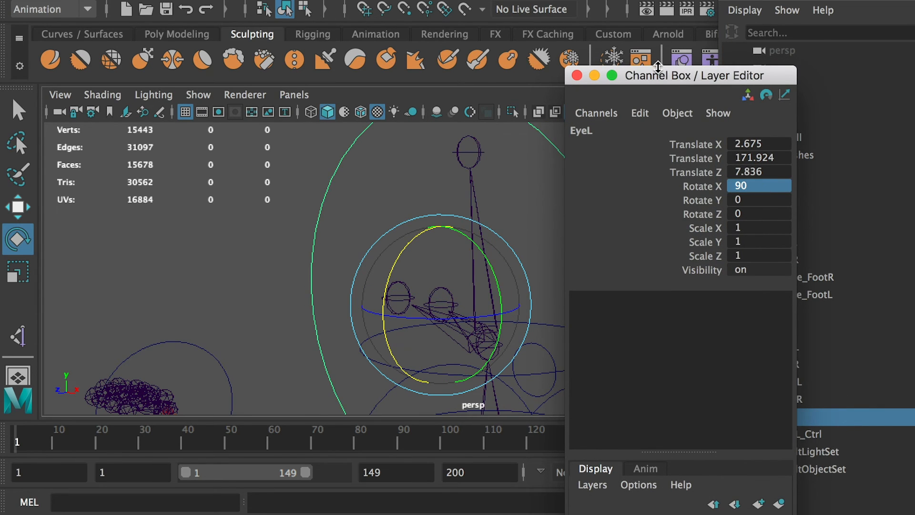
{"action": "left_click_drag", "start_coordinate": [658, 67], "coordinate": [65, 154]}
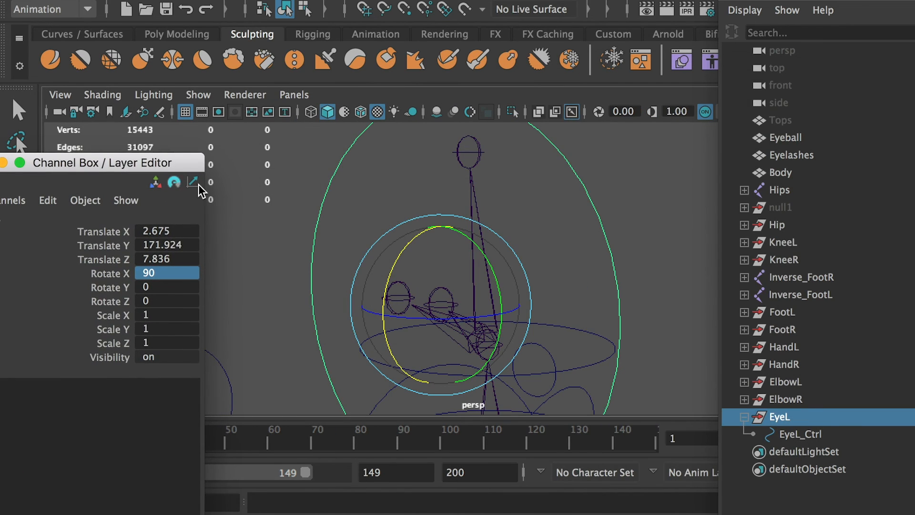
Scale the EyeL_Ctrl circle down to 0.1 in X, Y and Z.
{"action": "left_click", "coordinate": [674, 246]}
{"action": "left_click", "coordinate": [575, 262]}
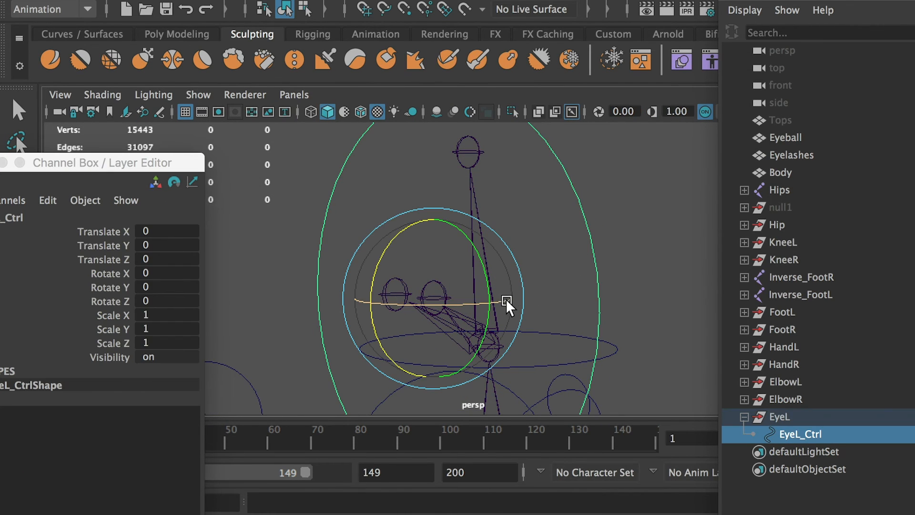
{"action": "key", "text": "r"}
{"action": "left_click_drag", "start_coordinate": [435, 300], "coordinate": [355, 310]}
{"action": "left_click", "coordinate": [162, 315]}
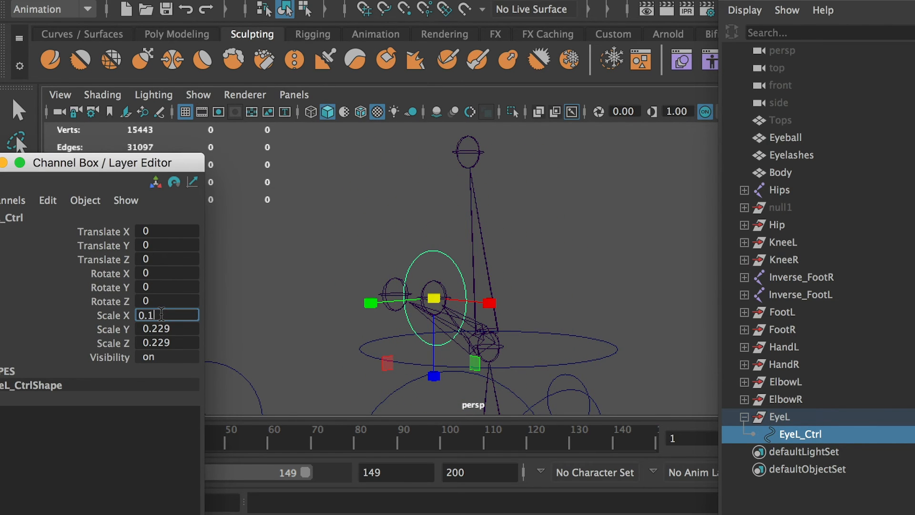
{"action": "type", "text": "0.1"}
{"action": "key", "text": "Tab"}
{"action": "type", "text": "0.1"}
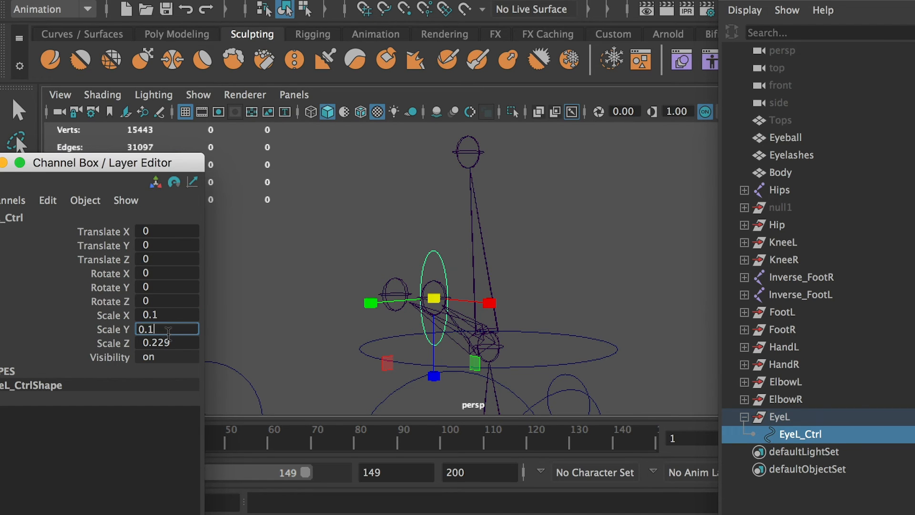
{"action": "key", "text": "Tab"}
{"action": "type", "text": "0.1"}
{"action": "key", "text": "Return"}
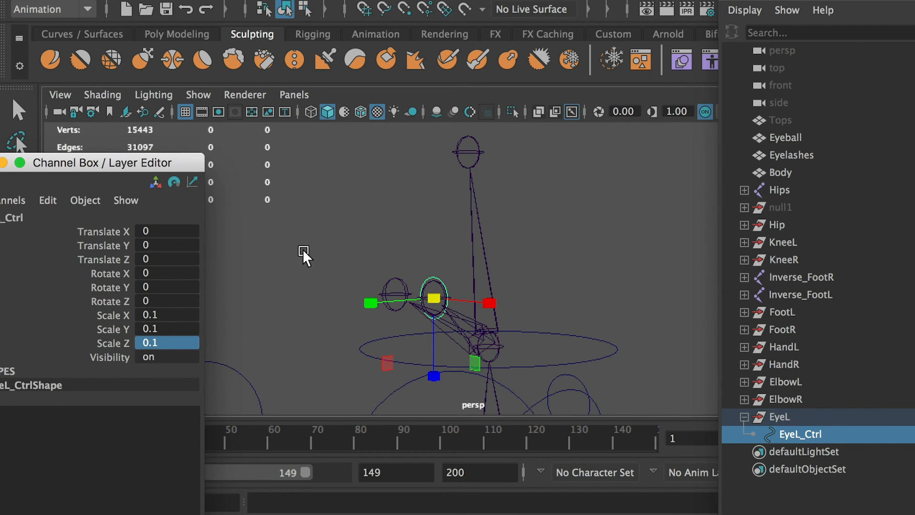
Freeze the transformations of EyeL_Ctrl and delete its history.
{"action": "mouse_move", "coordinate": [302, 253]}
{"action": "left_mouse_down", "text": "alt"}
{"action": "mouse_move", "coordinate": [339, 263]}
{"action": "mouse_move", "coordinate": [380, 241]}
{"action": "mouse_move", "coordinate": [281, 268]}
{"action": "mouse_move", "coordinate": [295, 264]}
{"action": "left_mouse_up", "text": "alt"}
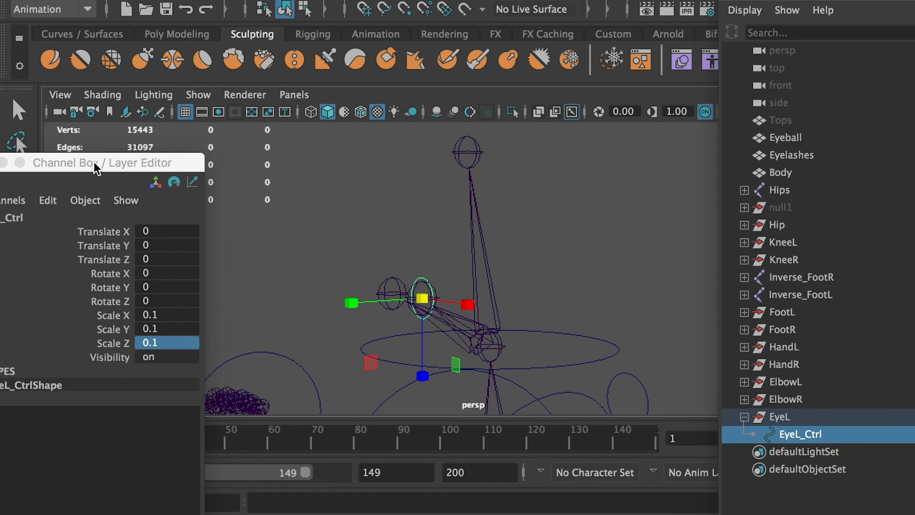
{"action": "left_click_drag", "start_coordinate": [93, 163], "coordinate": [107, 163]}
{"action": "left_click", "coordinate": [786, 440]}
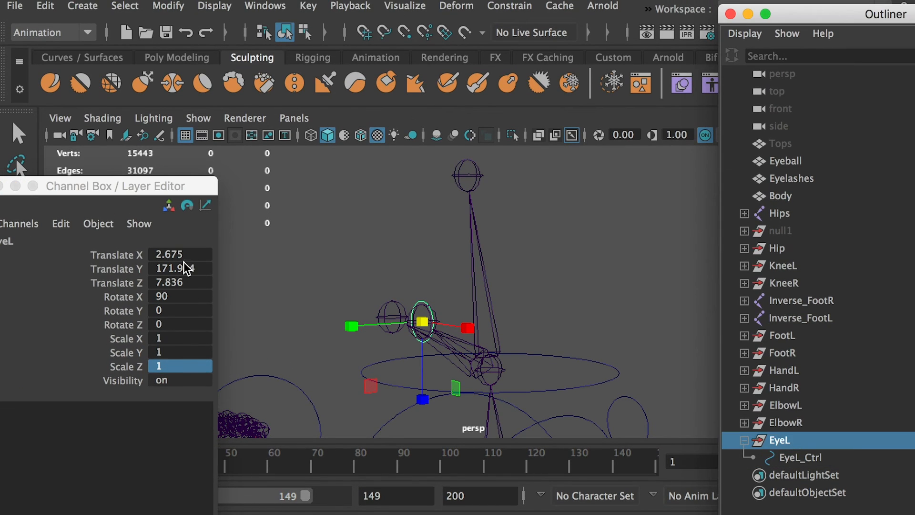
{"action": "left_click", "coordinate": [793, 459]}
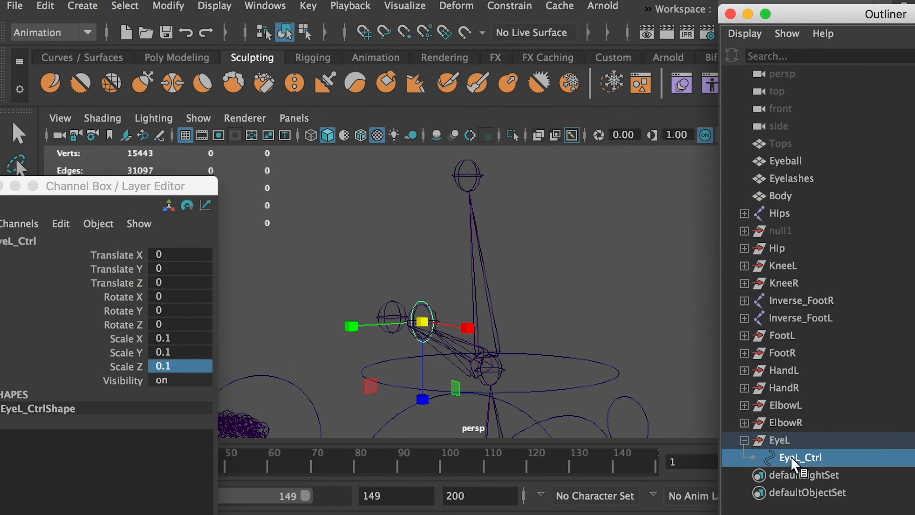
{"action": "left_click", "coordinate": [177, 10]}
{"action": "left_click", "coordinate": [219, 84]}
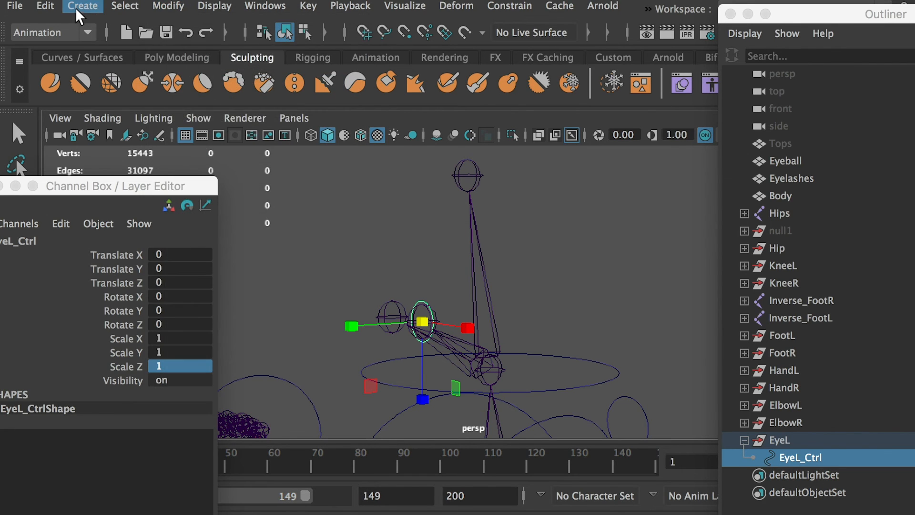
{"action": "left_click", "coordinate": [45, 6]}
{"action": "mouse_move", "coordinate": [158, 211]}
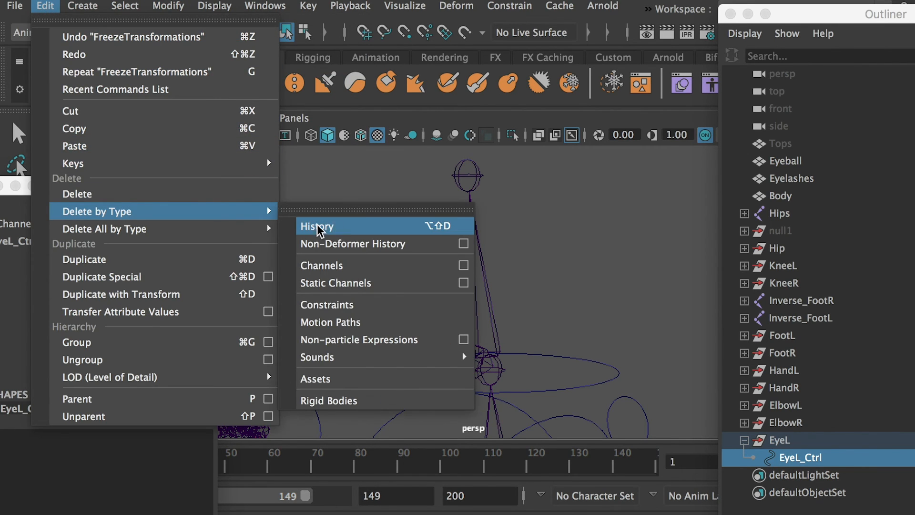
{"action": "left_click", "coordinate": [345, 226]}
Duplicate the EyeL group and snap the copy onto the right eye joint.
{"action": "left_click", "coordinate": [792, 444]}
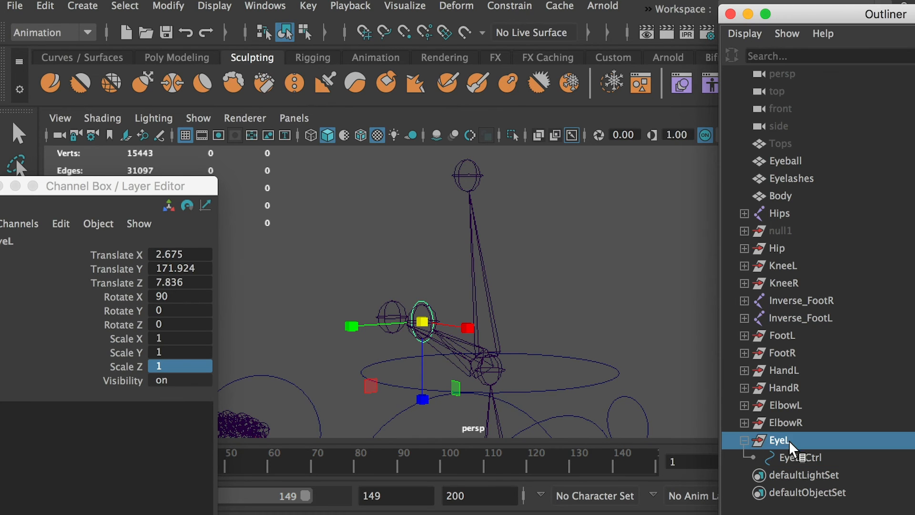
{"action": "key", "text": "ctrl+d"}
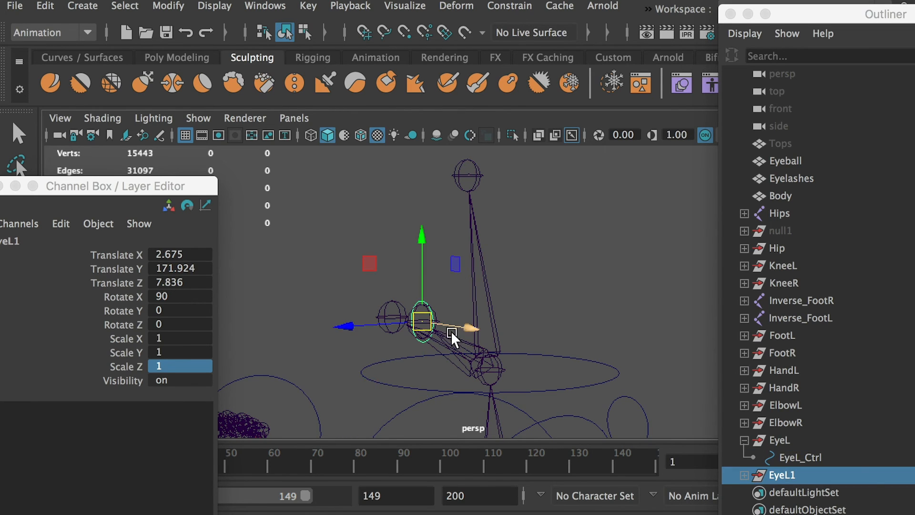
{"action": "left_click_drag", "start_coordinate": [451, 330], "coordinate": [432, 340], "text": "alt"}
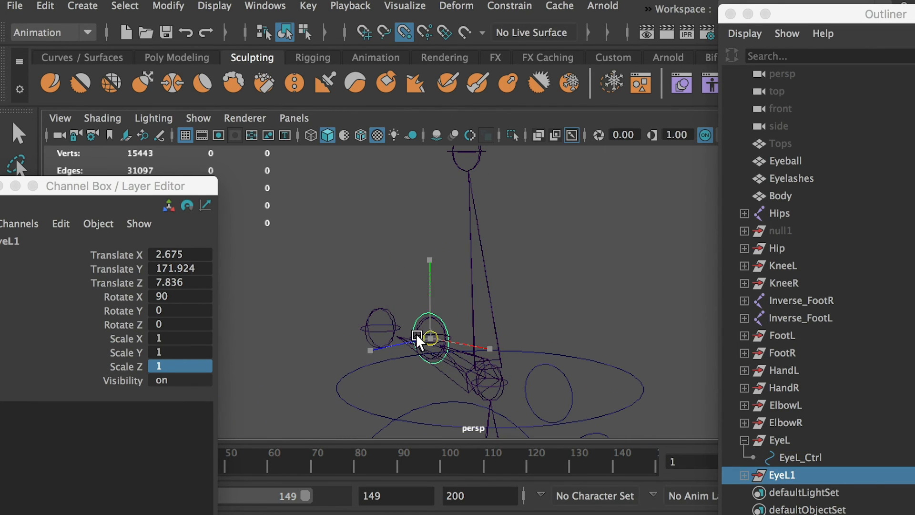
{"action": "left_click_drag", "start_coordinate": [508, 312], "coordinate": [384, 292], "text": "alt"}
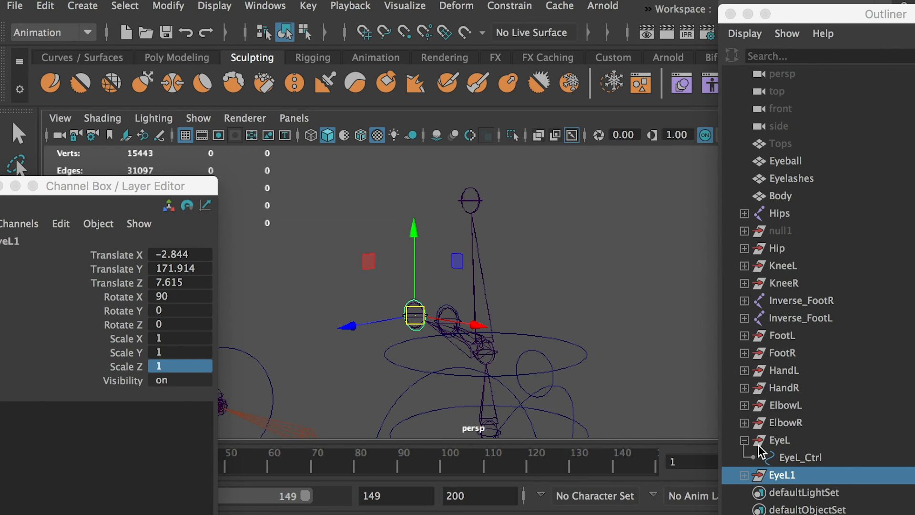
Move the EyeL and EyeL1 groups together forward in front of the face, to about 34.26 in Translate Z for EyeL1.
{"action": "left_click", "coordinate": [745, 476]}
{"action": "left_click", "coordinate": [782, 491]}
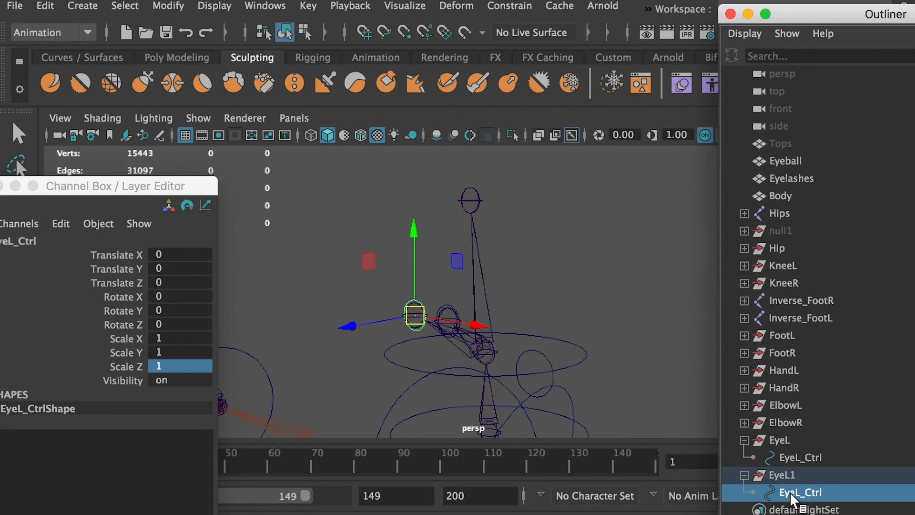
{"action": "left_click", "coordinate": [781, 441]}
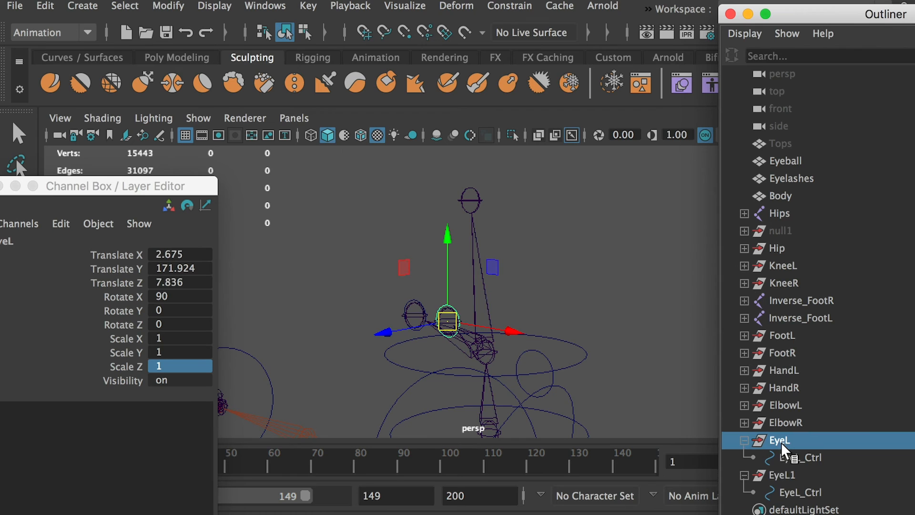
{"action": "left_click", "coordinate": [780, 475], "text": "ctrl"}
{"action": "scroll", "coordinate": [399, 310], "scroll_direction": "down", "scroll_amount": 4}
{"action": "left_click_drag", "start_coordinate": [399, 310], "coordinate": [565, 321], "text": "alt"}
{"action": "left_click_drag", "start_coordinate": [354, 282], "coordinate": [407, 256]}
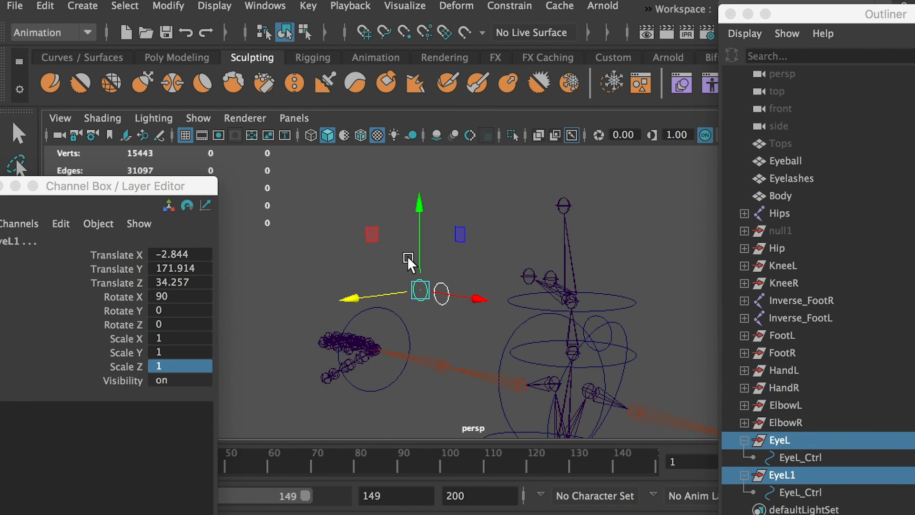
Show the polygons to check the eye controls' distance from the face, and hide them again.
{"action": "left_click", "coordinate": [196, 116]}
{"action": "left_click", "coordinate": [245, 151]}
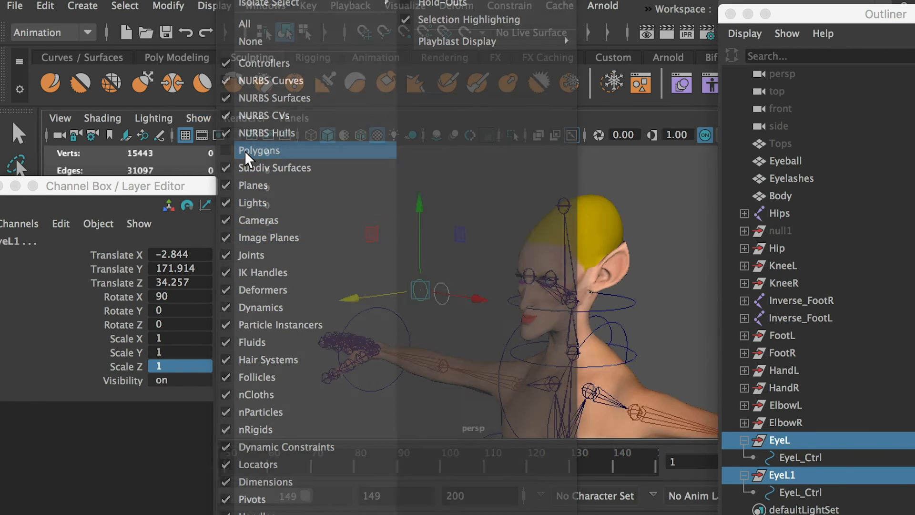
{"action": "left_click_drag", "start_coordinate": [401, 253], "coordinate": [389, 238], "text": "alt"}
{"action": "left_click", "coordinate": [197, 116]}
{"action": "left_click", "coordinate": [244, 148]}
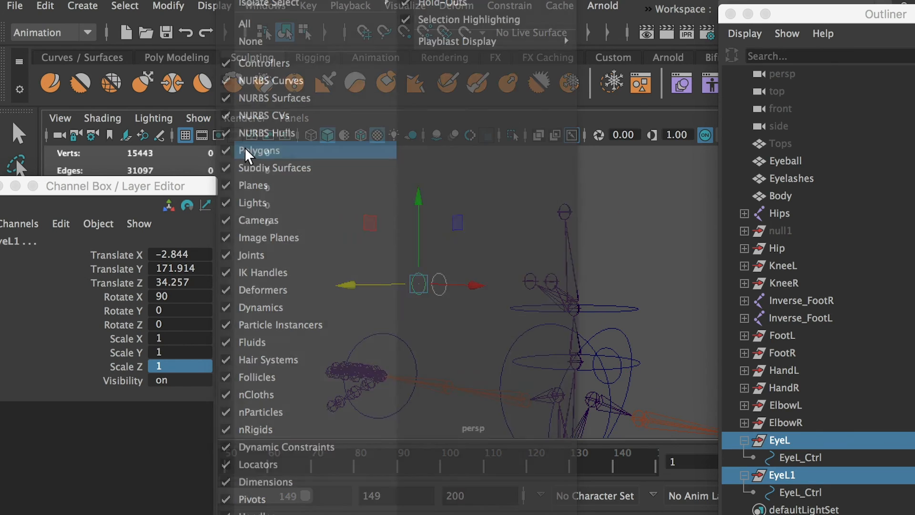
Aim-constrain the left eye joint to EyeL_Ctrl with Maintain offset on and all constraint axes.
{"action": "right_click_drag", "start_coordinate": [436, 308], "coordinate": [465, 333], "text": "alt"}
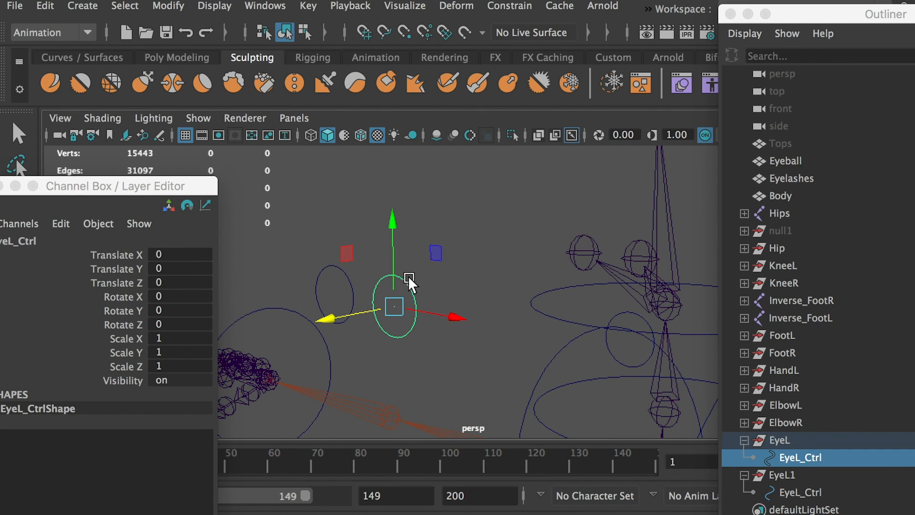
{"action": "left_click_drag", "start_coordinate": [579, 237], "coordinate": [603, 236], "text": "alt"}
{"action": "left_click", "coordinate": [599, 248], "text": "shift"}
{"action": "left_click_drag", "start_coordinate": [587, 279], "coordinate": [488, 278], "text": "alt"}
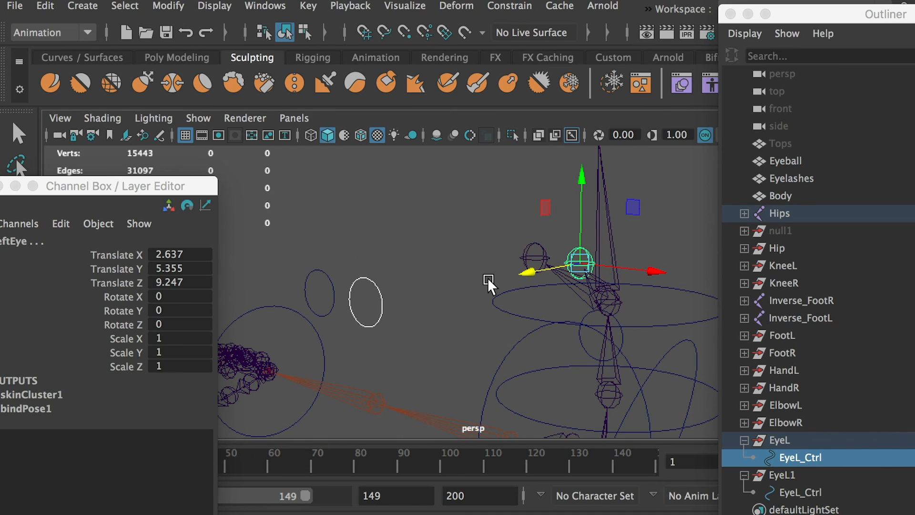
{"action": "left_click", "coordinate": [514, 6]}
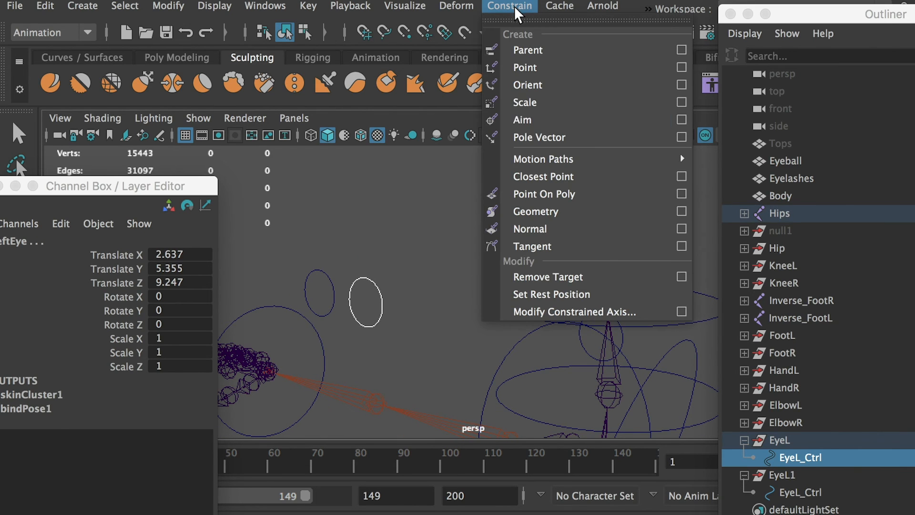
{"action": "left_click", "coordinate": [682, 120]}
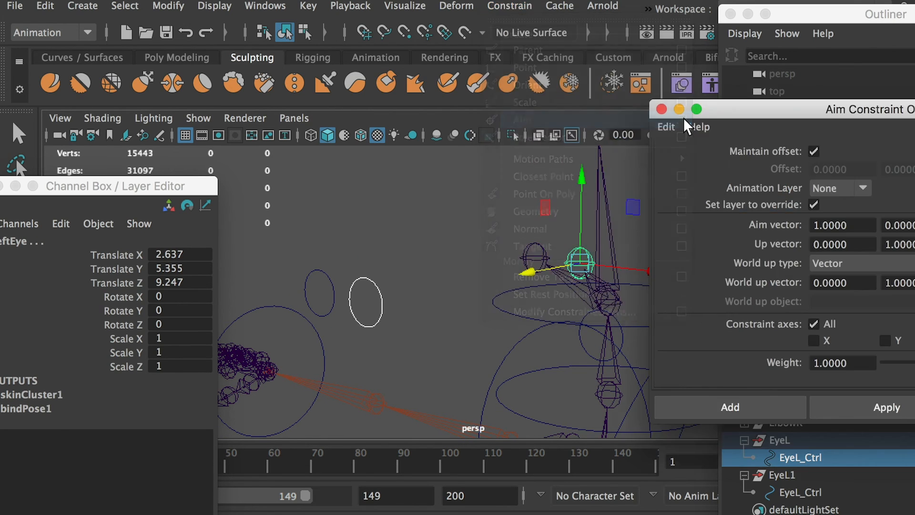
{"action": "left_click_drag", "start_coordinate": [785, 116], "coordinate": [508, 120]}
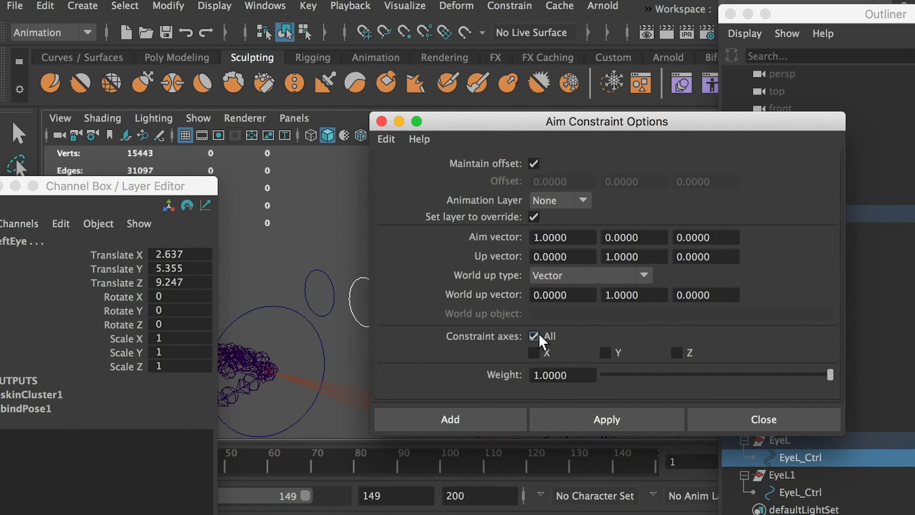
{"action": "left_click", "coordinate": [467, 416]}
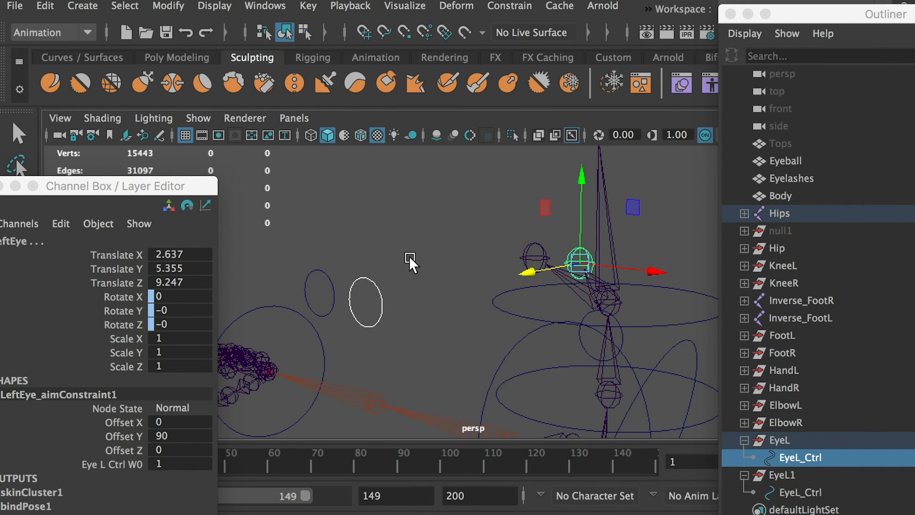
Aim-constrain the right eye joint to the control under EyeL1 with the same options, and show the polygons again.
{"action": "left_click", "coordinate": [409, 256]}
{"action": "left_click", "coordinate": [327, 275]}
{"action": "left_click", "coordinate": [535, 243], "text": "shift"}
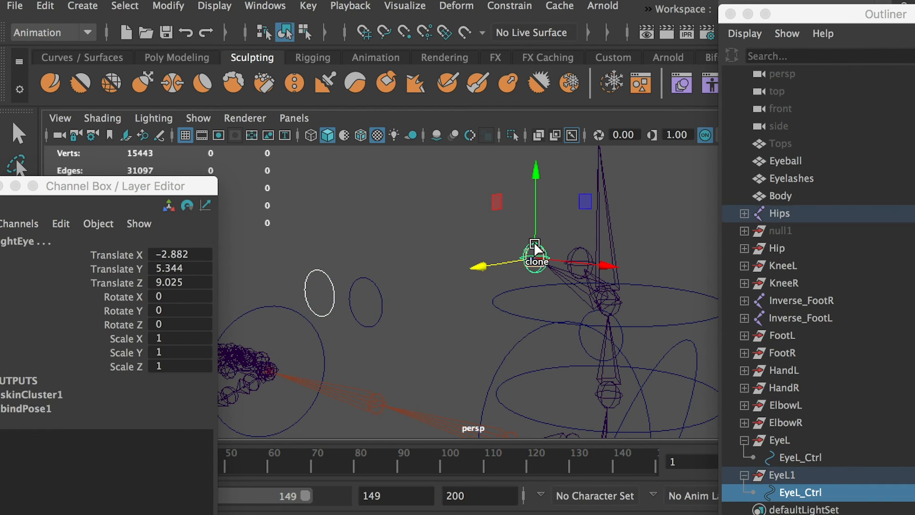
{"action": "key", "text": "g"}
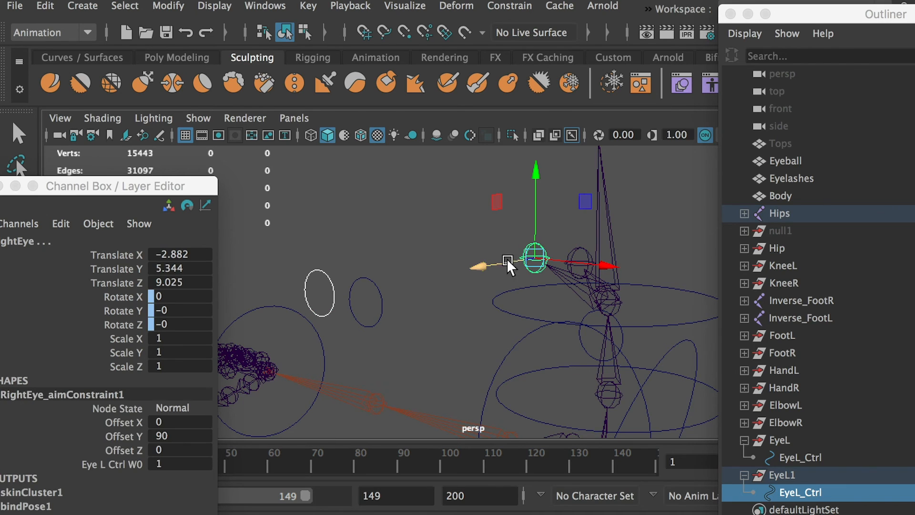
{"action": "left_click", "coordinate": [420, 233]}
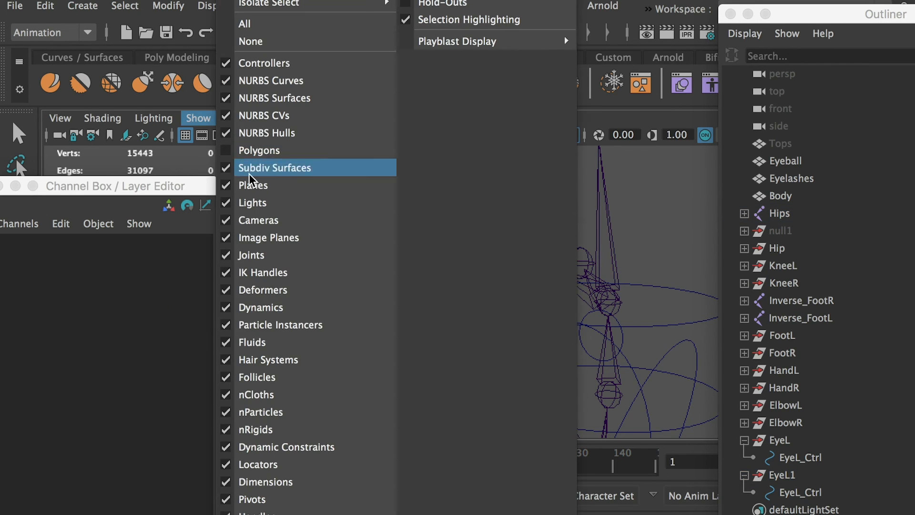
{"action": "left_click", "coordinate": [265, 151]}
Test the eye aim by moving each eye control sideways across the face, and undo the moves.
{"action": "left_click_drag", "start_coordinate": [394, 272], "coordinate": [366, 303]}
{"action": "left_click_drag", "start_coordinate": [440, 329], "coordinate": [656, 330], "text": "alt"}
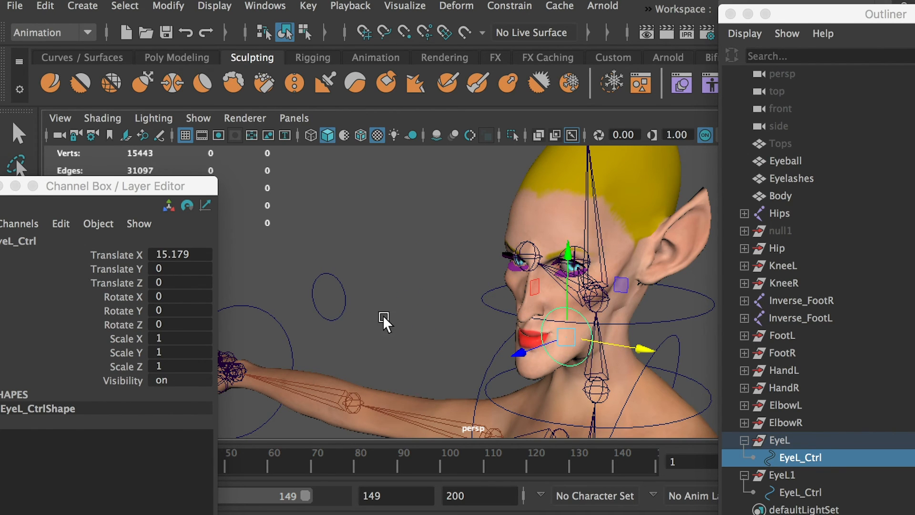
{"action": "left_click", "coordinate": [344, 297]}
{"action": "left_click_drag", "start_coordinate": [387, 303], "coordinate": [568, 324]}
{"action": "key", "text": "super+z"}
{"action": "key", "text": "super+z"}
{"action": "key", "text": "super+z"}
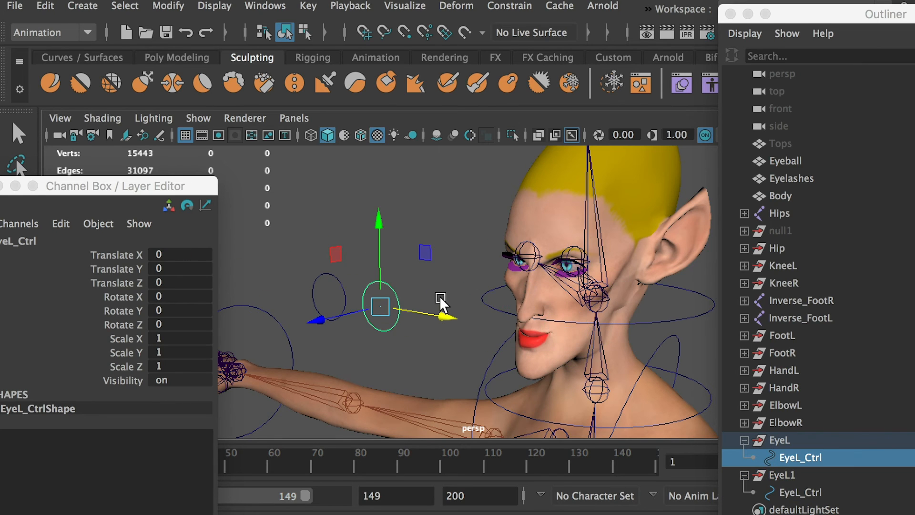
Test the eyes by moving the left control diagonally and both controls together, undoing each move.
{"action": "left_click_drag", "start_coordinate": [439, 296], "coordinate": [350, 268], "text": "alt"}
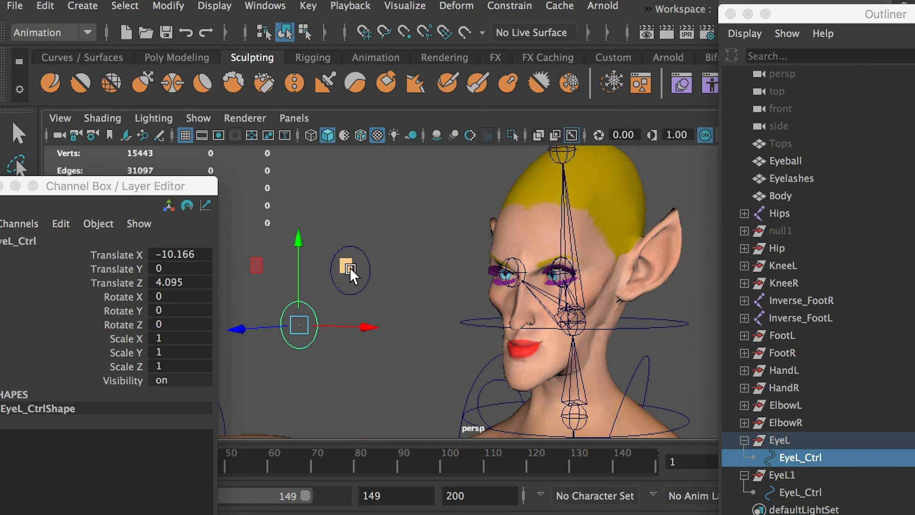
{"action": "key", "text": "super+z"}
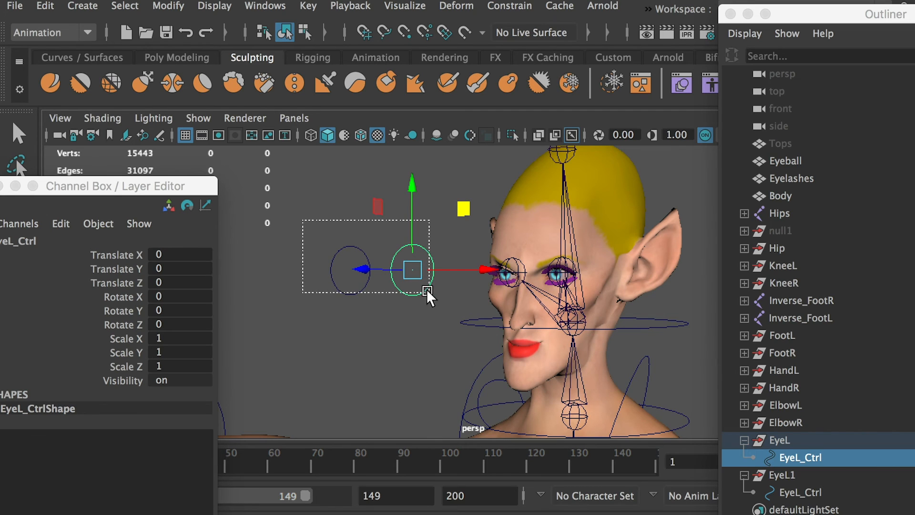
{"action": "left_click_drag", "start_coordinate": [427, 289], "coordinate": [429, 292]}
{"action": "left_click_drag", "start_coordinate": [498, 271], "coordinate": [357, 284]}
{"action": "key", "text": "super+z"}
{"action": "left_click", "coordinate": [414, 356]}
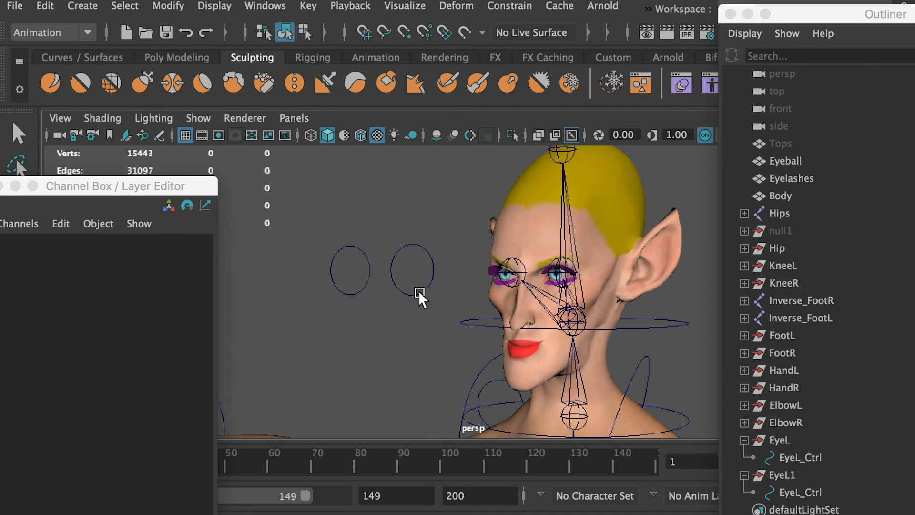
{"action": "left_click_drag", "start_coordinate": [419, 293], "coordinate": [378, 314], "text": "alt"}
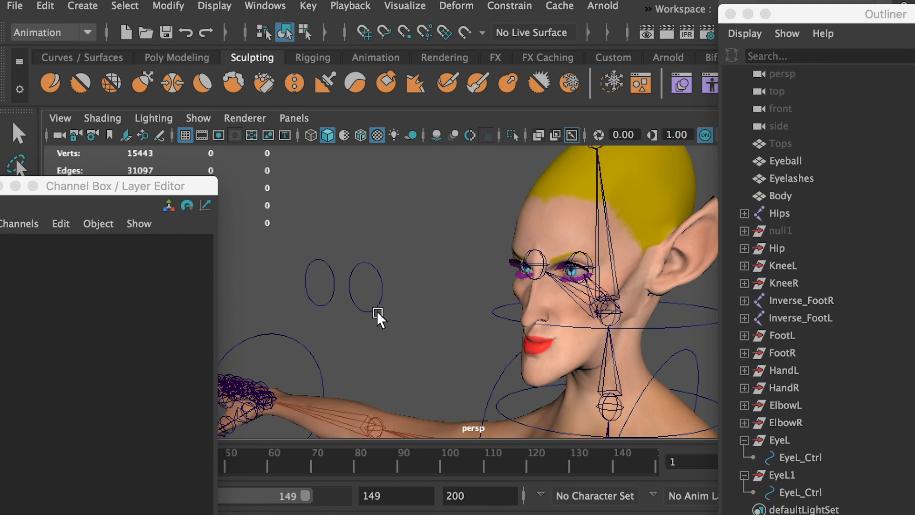
Duplicate the hidden null1 group and rename the copy as EyeG.
{"action": "left_click", "coordinate": [780, 228]}
{"action": "key", "text": "super+d"}
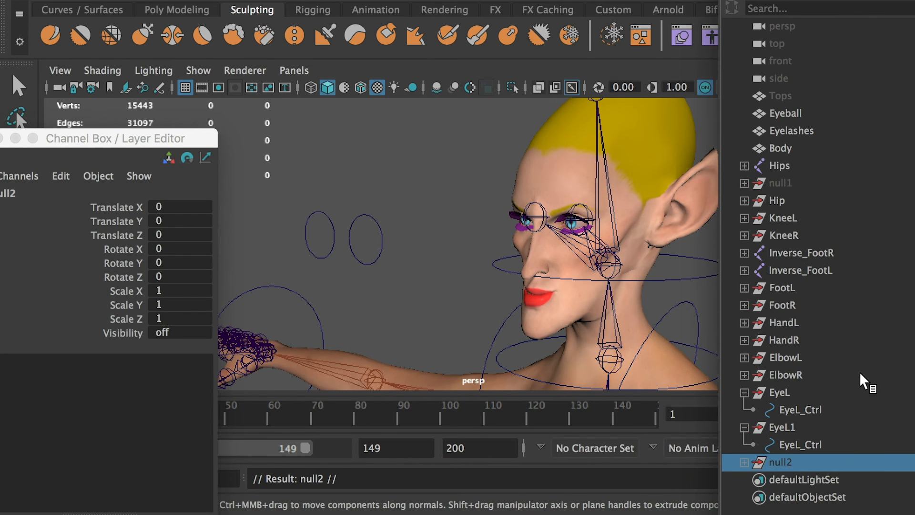
{"action": "key", "text": "Return"}
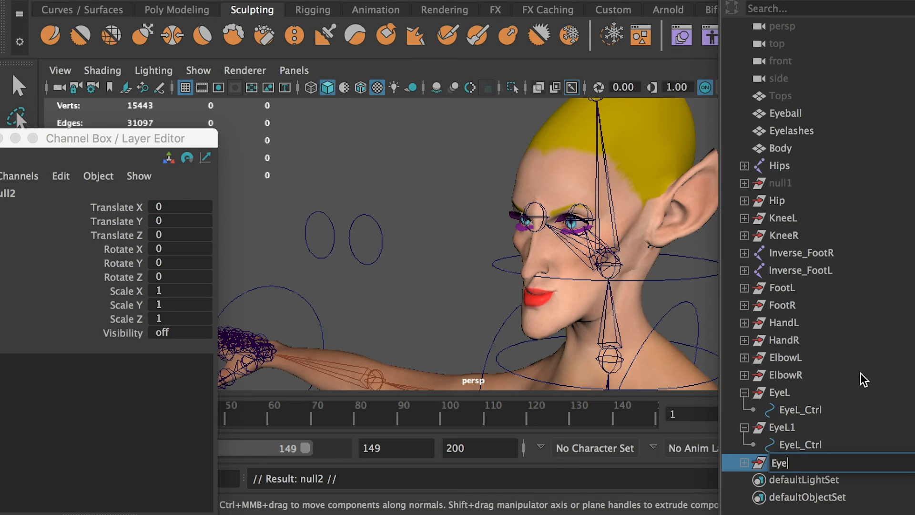
{"action": "type", "text": "EyeG"}
{"action": "key", "text": "Return"}
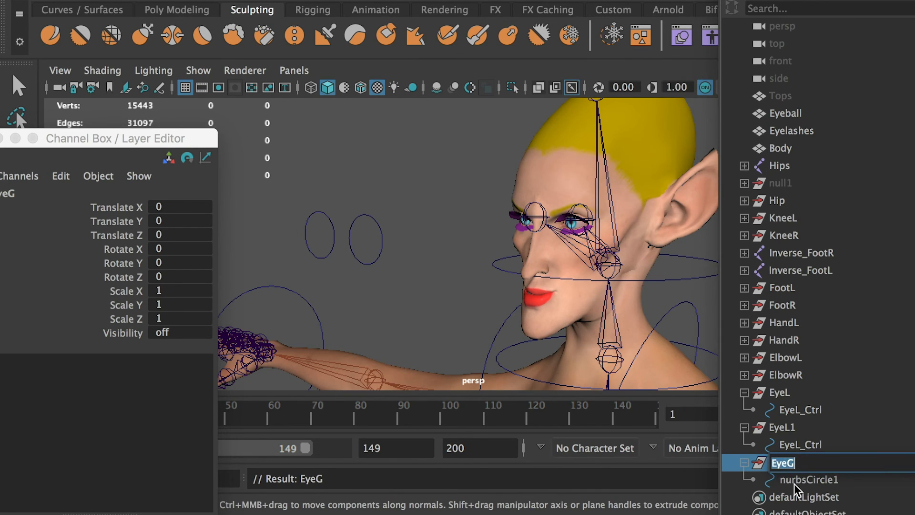
Rename the circle inside EyeG as EyeG_Ctrl and unhide the EyeG group.
{"action": "left_click", "coordinate": [804, 479]}
{"action": "double_click", "coordinate": [795, 481]}
{"action": "type", "text": "EyeG_Ctrl"}
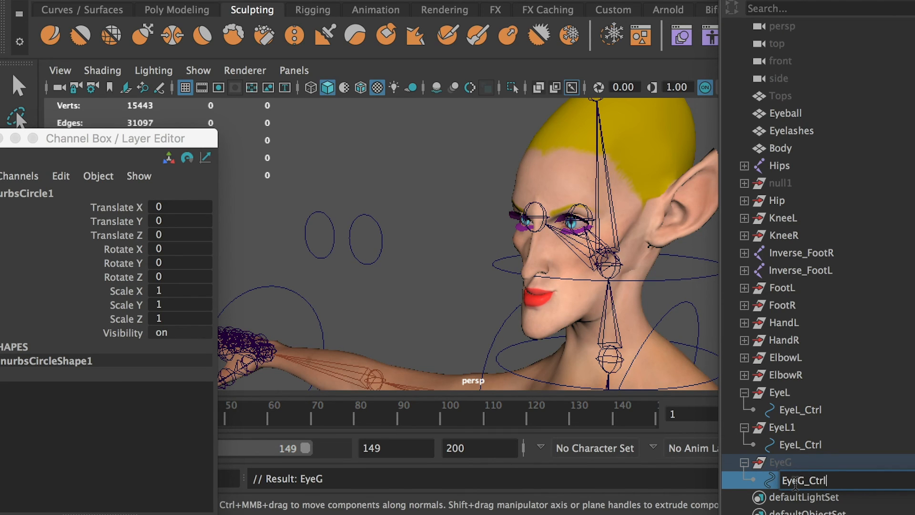
{"action": "left_click", "coordinate": [786, 468]}
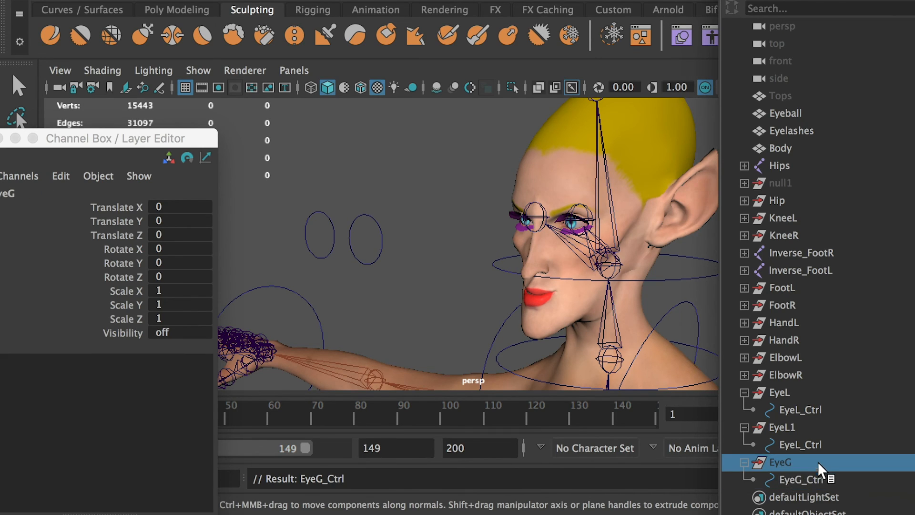
{"action": "key", "text": "shift+h"}
Rename the EyeL1 group as EyeR and its control as EyeR_Ctrl.
{"action": "left_click", "coordinate": [781, 428]}
{"action": "double_click", "coordinate": [792, 428]}
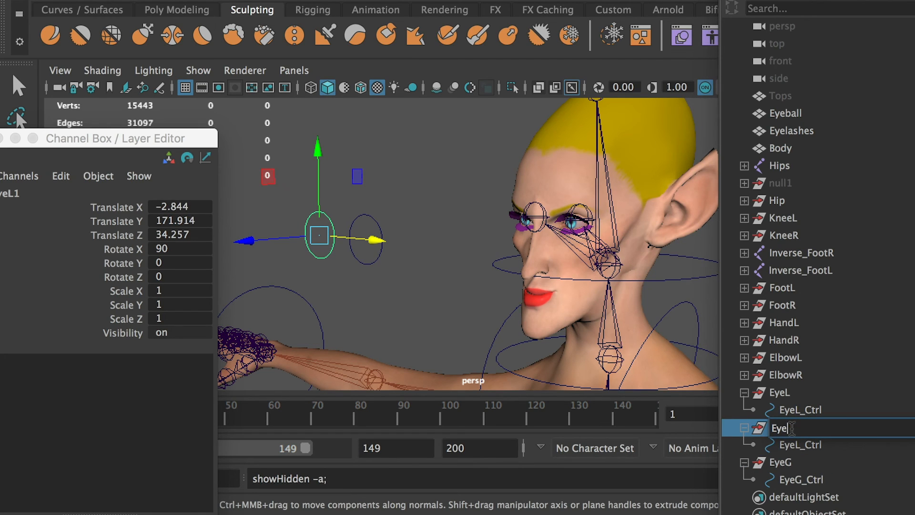
{"action": "left_click", "coordinate": [806, 445]}
{"action": "double_click", "coordinate": [809, 444]}
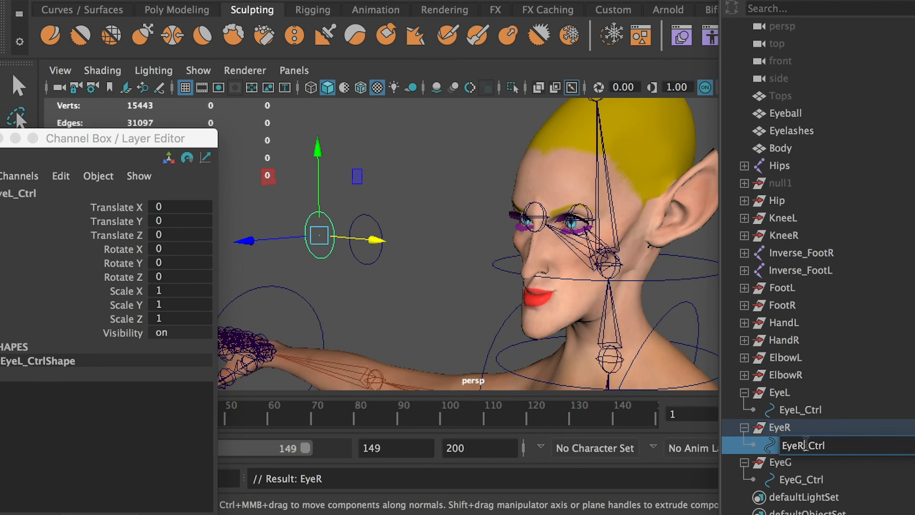
{"action": "type", "text": "EyeR_Ctrl"}
Move the EyeG group up and forward to about 162.82 in Translate Y and 26.3 in Translate Z.
{"action": "left_click", "coordinate": [780, 462]}
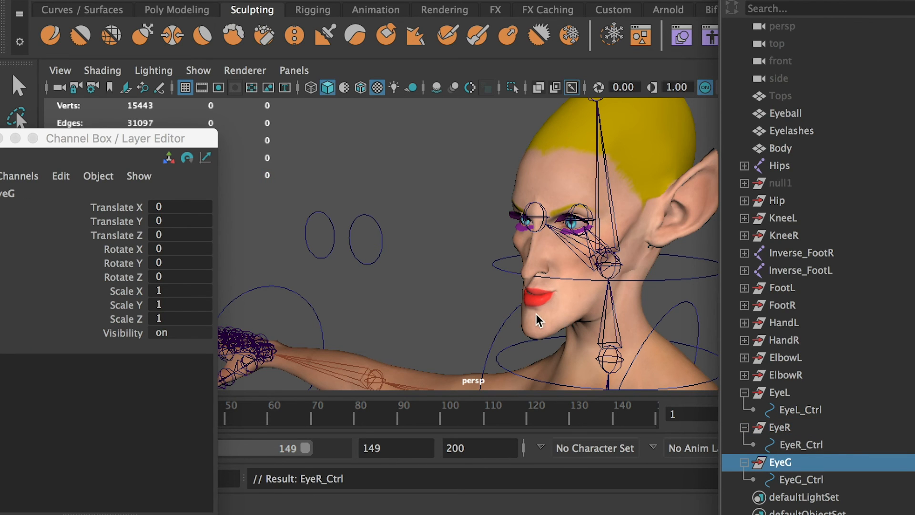
{"action": "left_click_drag", "start_coordinate": [537, 320], "coordinate": [470, 334], "text": "alt"}
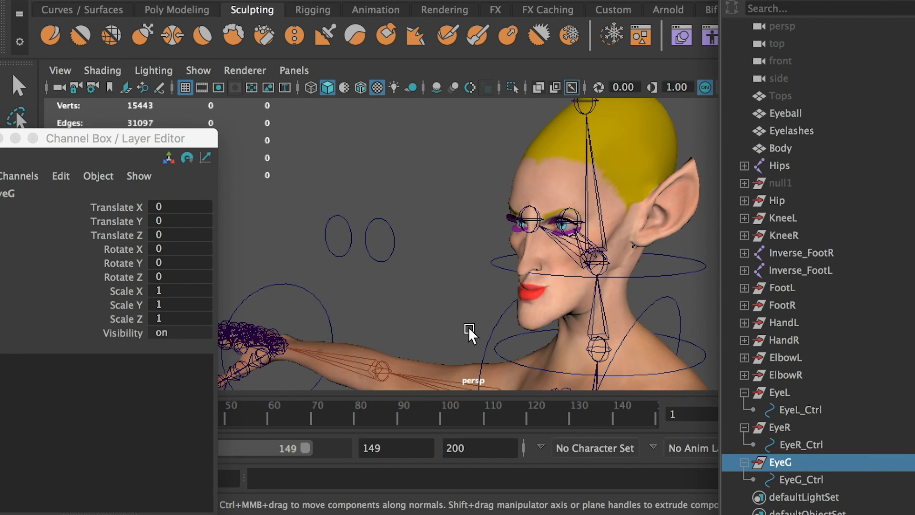
{"action": "right_click_drag", "start_coordinate": [489, 306], "coordinate": [234, 297], "text": "alt"}
{"action": "left_click_drag", "start_coordinate": [489, 322], "coordinate": [486, 166]}
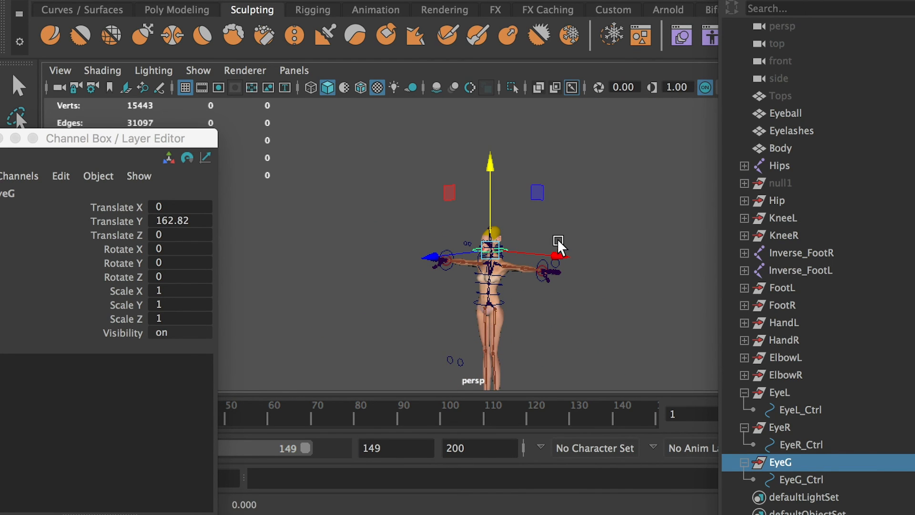
{"action": "left_click_drag", "start_coordinate": [448, 255], "coordinate": [431, 259]}
{"action": "key", "text": "f"}
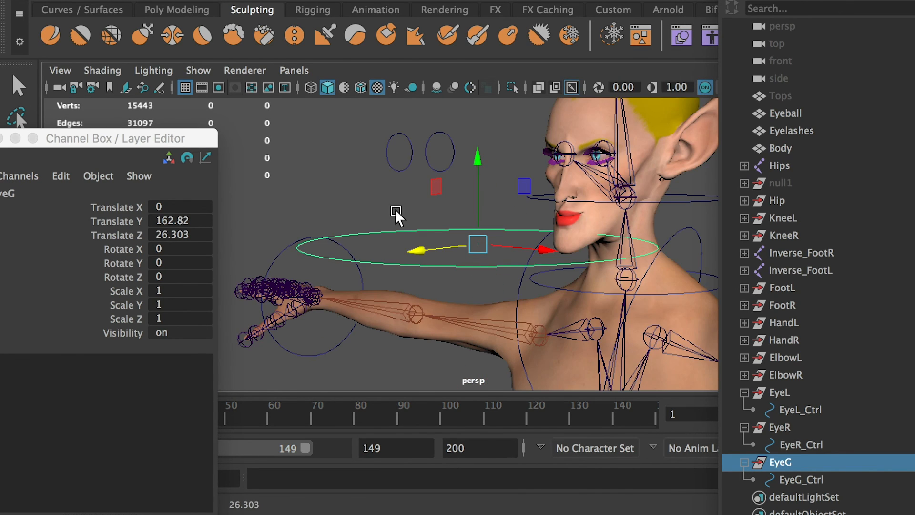
{"action": "left_click_drag", "start_coordinate": [396, 214], "coordinate": [413, 239], "text": "alt"}
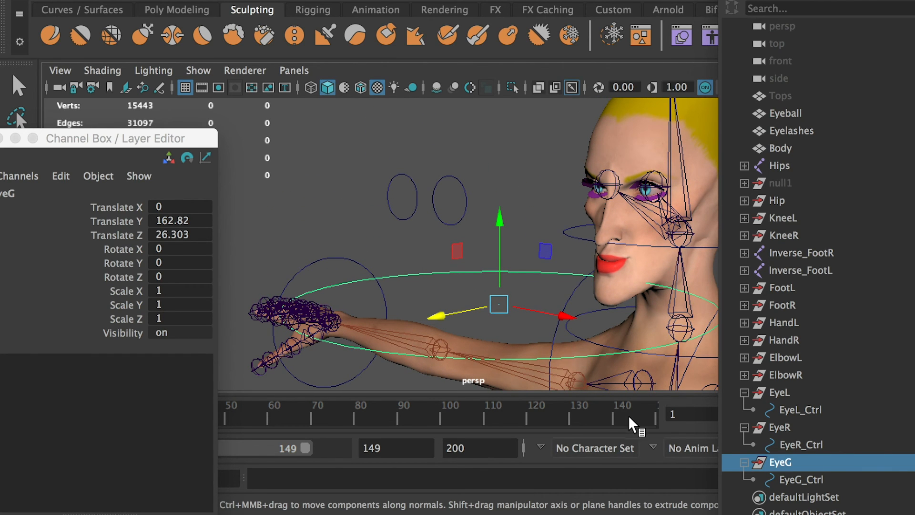
Copy Translate X from the EyeR group to EyeG, setting it to -2.844.
{"action": "left_click", "coordinate": [787, 428]}
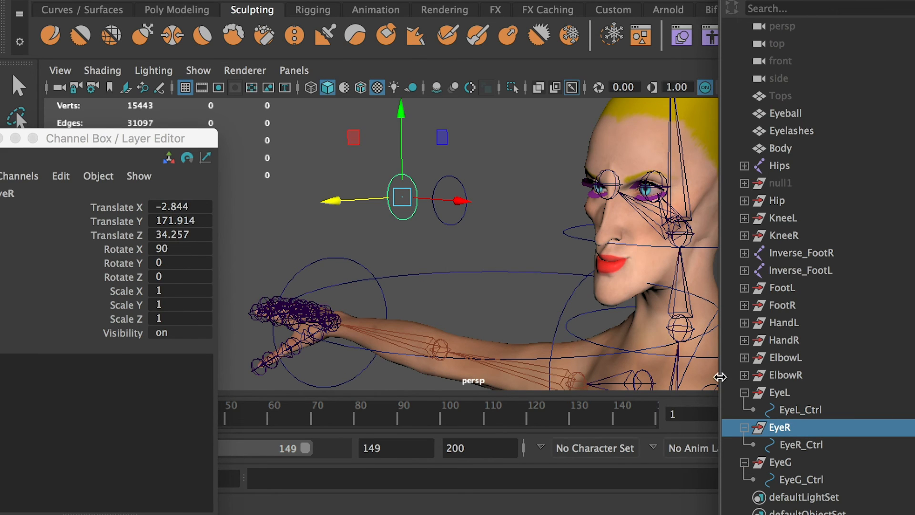
{"action": "left_click", "coordinate": [786, 463]}
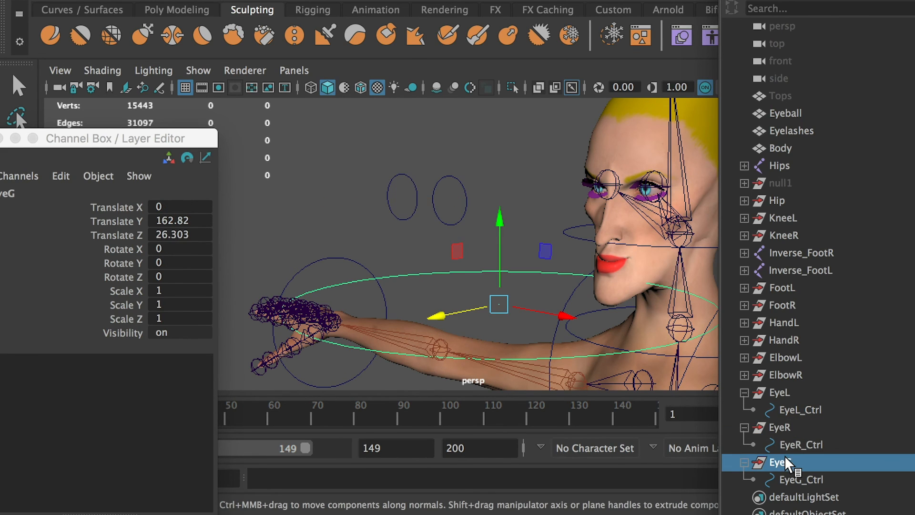
{"action": "left_click", "coordinate": [784, 429]}
{"action": "left_click", "coordinate": [174, 207]}
{"action": "key", "text": "ctrl+c"}
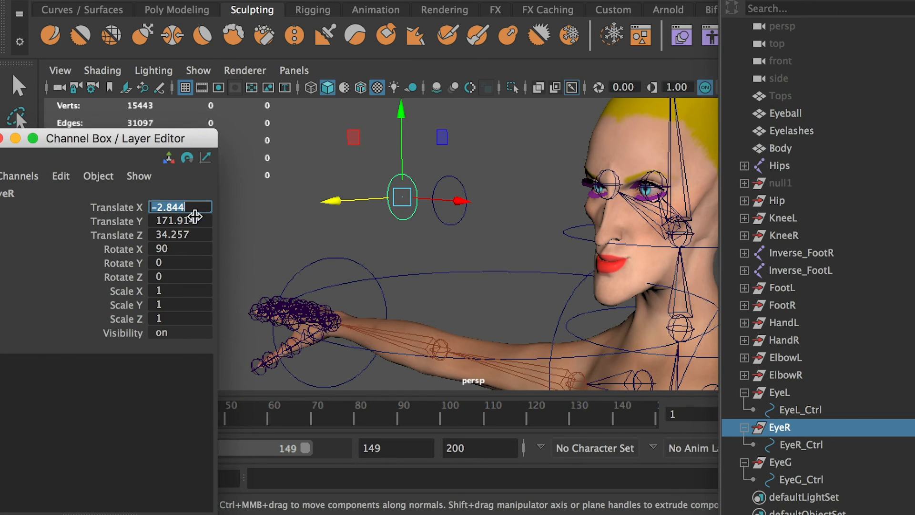
{"action": "left_click", "coordinate": [780, 461]}
{"action": "left_click", "coordinate": [174, 207]}
{"action": "key", "text": "ctrl+v"}
{"action": "key", "text": "Return"}
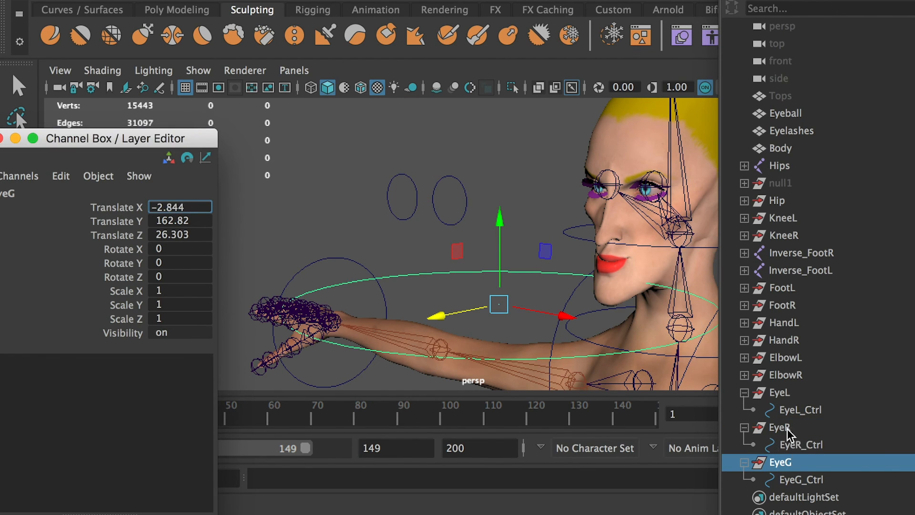
Copy Translate Y from the EyeR group to EyeG, setting it to 171.914.
{"action": "left_click", "coordinate": [780, 427]}
{"action": "left_click", "coordinate": [178, 220]}
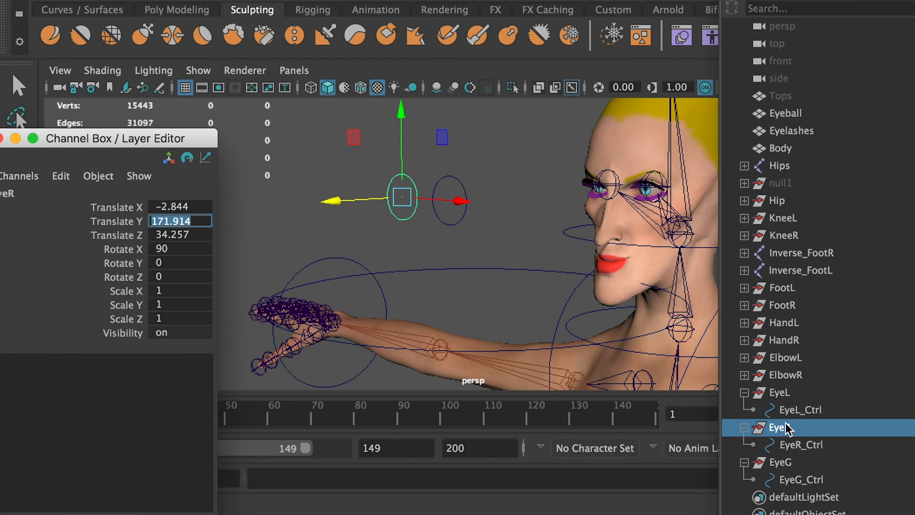
{"action": "key", "text": "ctrl+c"}
{"action": "left_click", "coordinate": [780, 461]}
{"action": "left_click", "coordinate": [177, 221]}
{"action": "key", "text": "ctrl+v"}
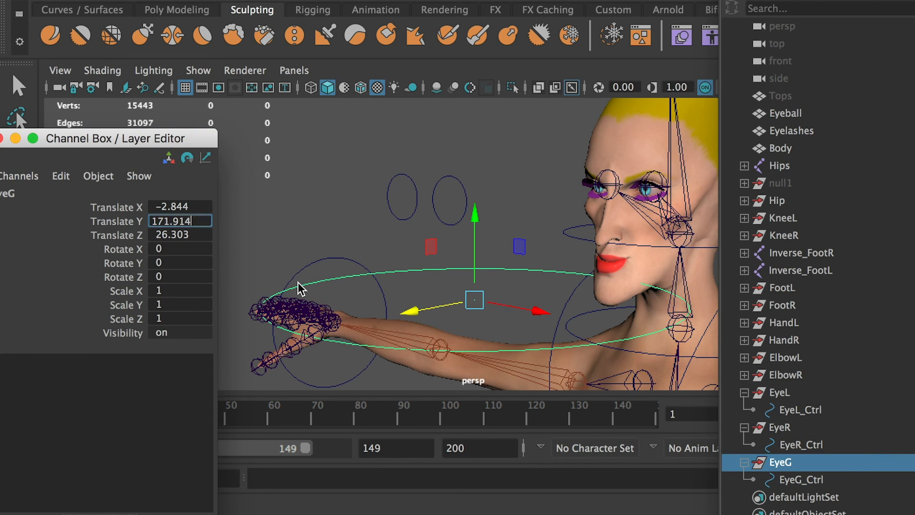
{"action": "key", "text": "Return"}
Copy Translate Z from the EyeR group to EyeG, setting it to 34.257.
{"action": "left_click", "coordinate": [780, 428]}
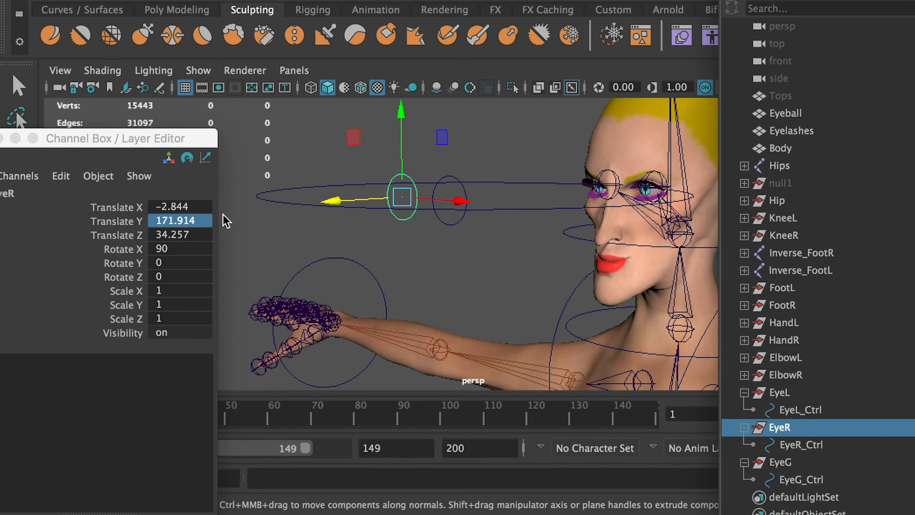
{"action": "left_click", "coordinate": [172, 235]}
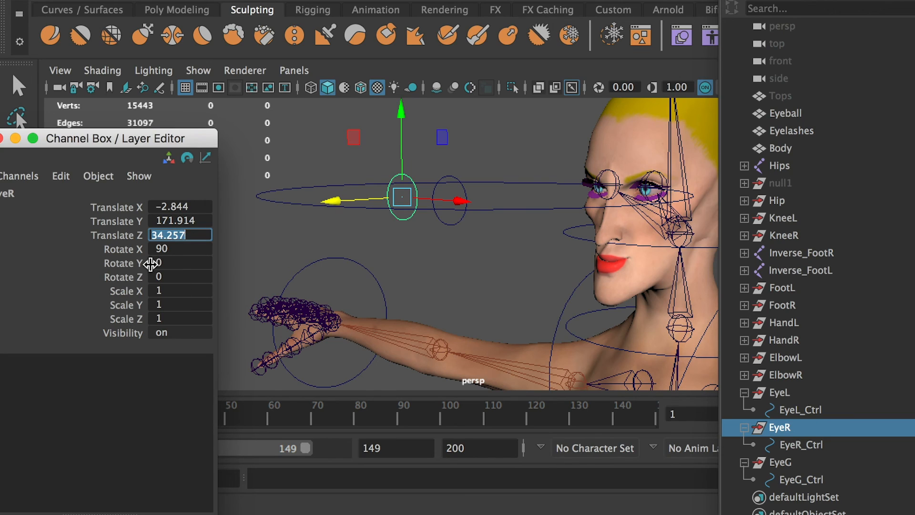
{"action": "left_click", "coordinate": [782, 462]}
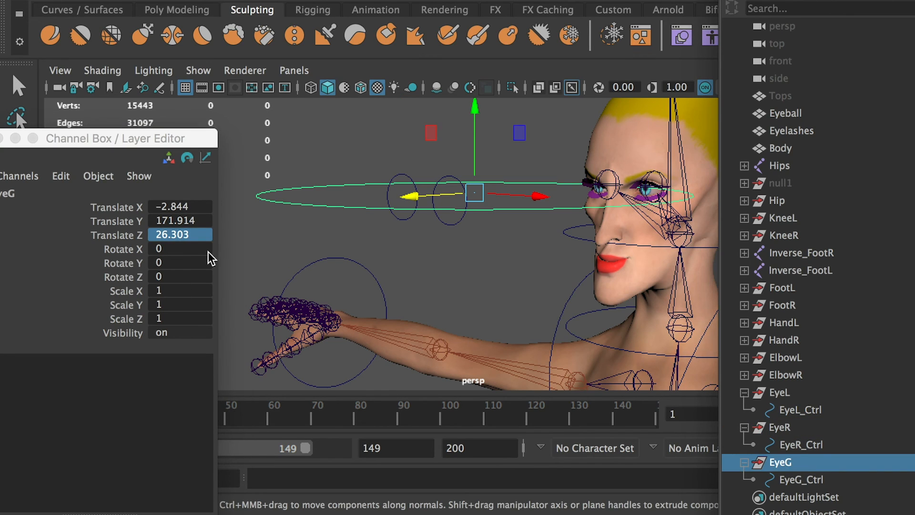
{"action": "left_click", "coordinate": [165, 237]}
{"action": "key", "text": "ctrl+v"}
Set the EyeG group's Rotate X to 90 and its Translate X to 0.
{"action": "left_click", "coordinate": [165, 246]}
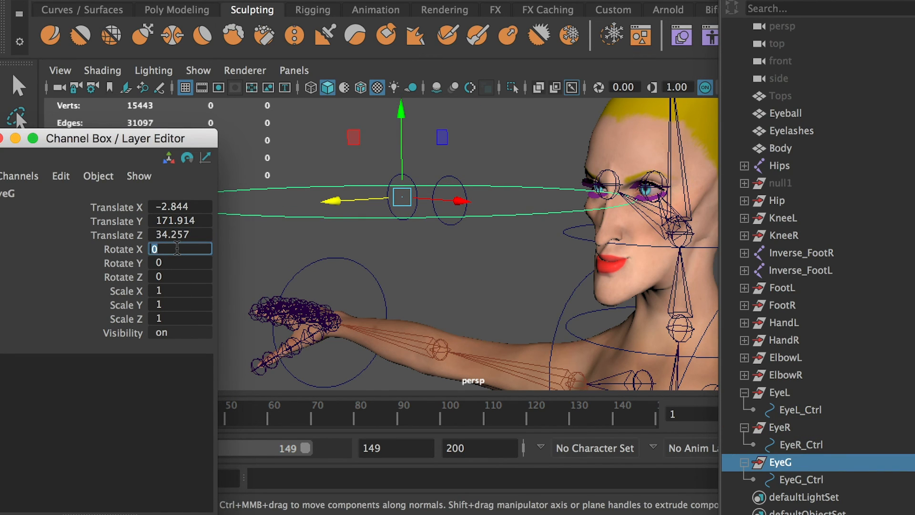
{"action": "key", "text": "Return"}
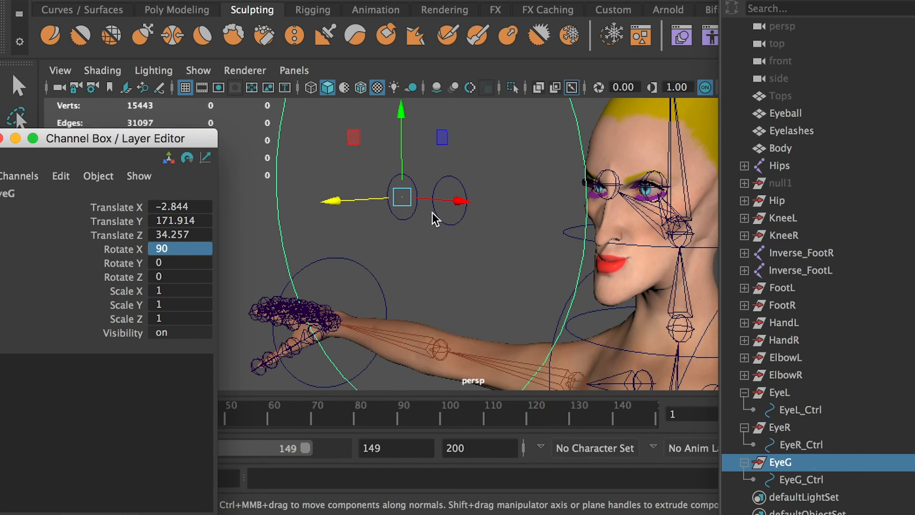
{"action": "left_click_drag", "start_coordinate": [433, 213], "coordinate": [455, 225], "text": "alt"}
{"action": "double_click", "coordinate": [172, 206]}
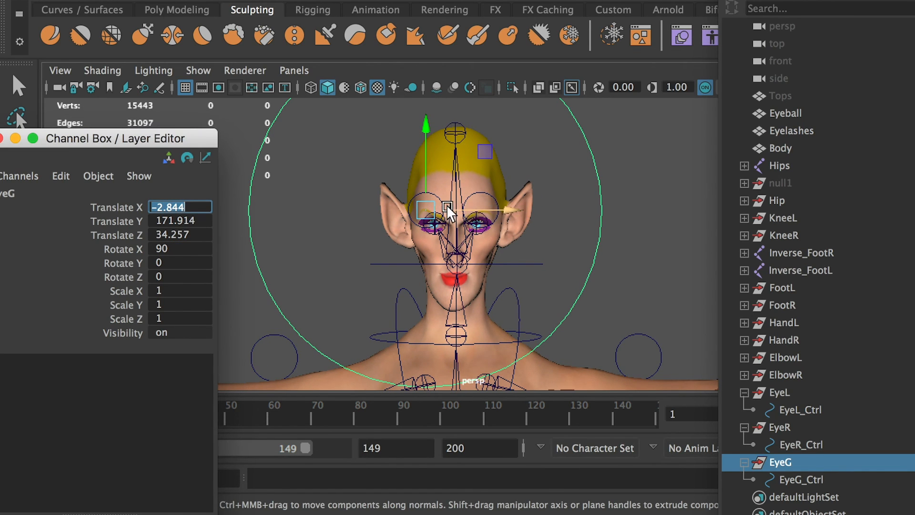
{"action": "type", "text": "0"}
{"action": "key", "text": "Return"}
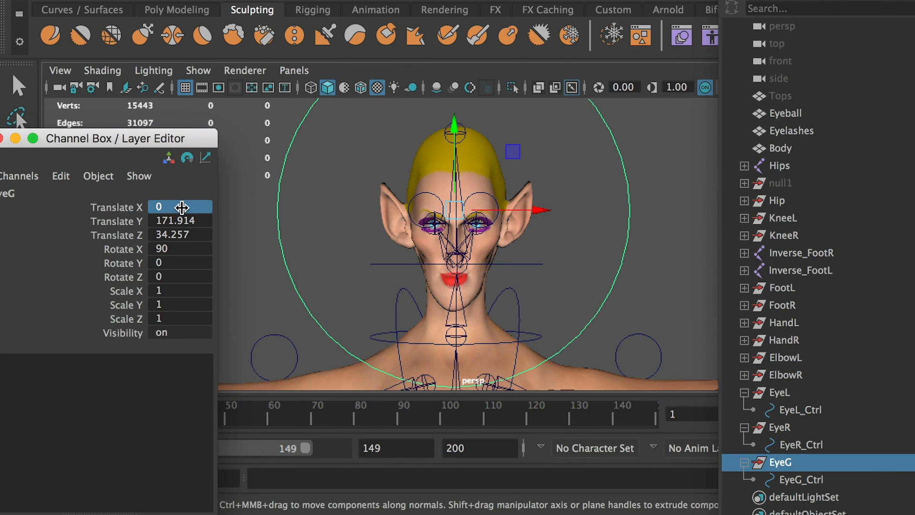
Scale all control vertices of the EyeG_Ctrl curve into a wide, smaller ellipse surrounding both eye controls.
{"action": "left_click_drag", "start_coordinate": [468, 261], "coordinate": [455, 257], "text": "alt"}
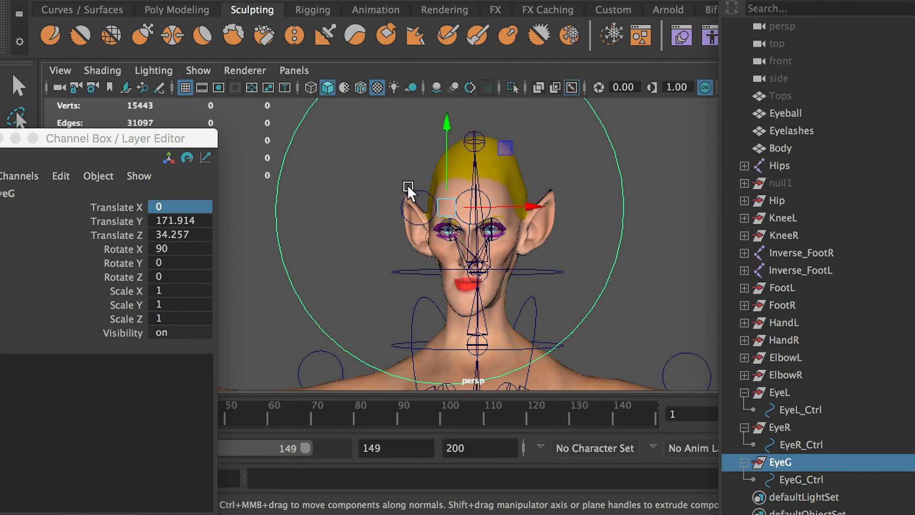
{"action": "left_click_drag", "start_coordinate": [425, 202], "coordinate": [244, 239], "text": "alt"}
{"action": "left_click", "coordinate": [805, 479]}
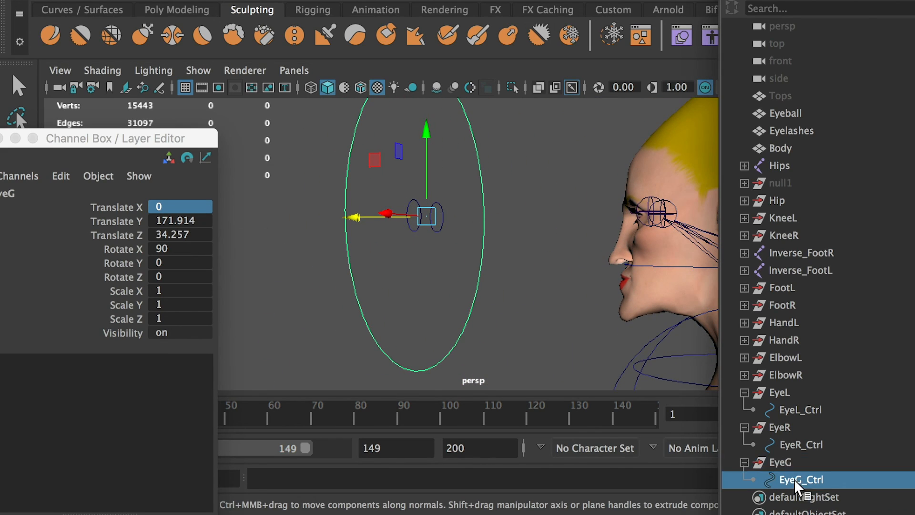
{"action": "left_click_drag", "start_coordinate": [429, 217], "coordinate": [506, 239], "text": "alt"}
{"action": "right_click_drag", "start_coordinate": [380, 276], "coordinate": [335, 272]}
{"action": "left_click_drag", "start_coordinate": [380, 273], "coordinate": [448, 211], "text": "alt"}
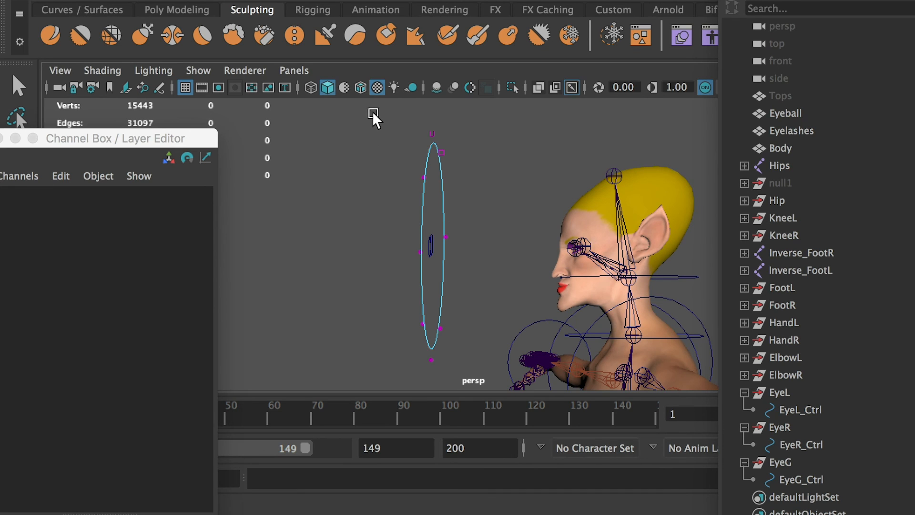
{"action": "left_click_drag", "start_coordinate": [373, 115], "coordinate": [470, 372]}
{"action": "left_click_drag", "start_coordinate": [388, 293], "coordinate": [556, 280], "text": "alt"}
{"action": "key", "text": "r"}
{"action": "key", "text": "f"}
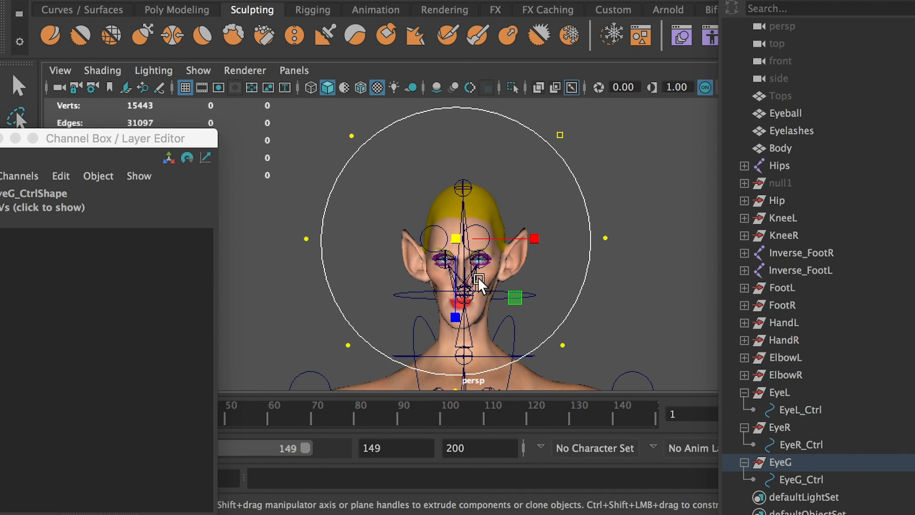
{"action": "left_click_drag", "start_coordinate": [479, 281], "coordinate": [518, 241]}
{"action": "left_click_drag", "start_coordinate": [460, 317], "coordinate": [458, 313]}
{"action": "left_click_drag", "start_coordinate": [553, 300], "coordinate": [582, 302], "text": "alt"}
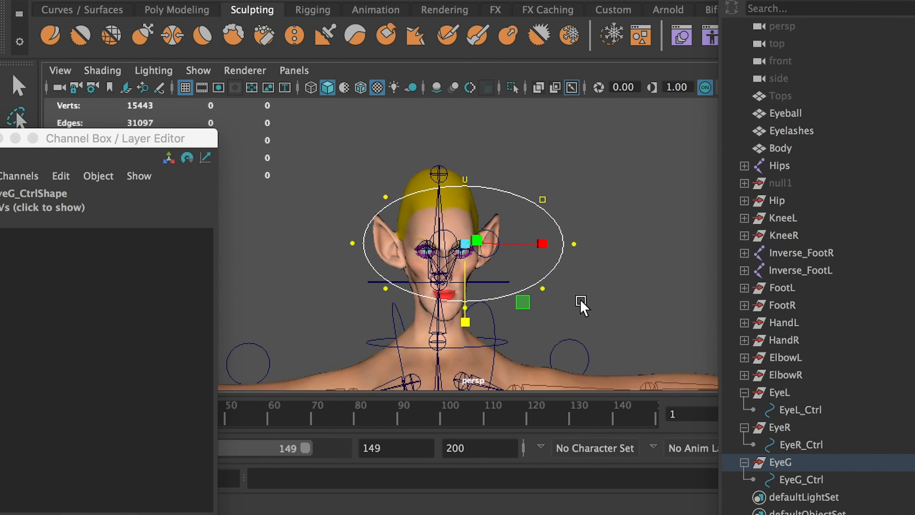
Freeze the transformations of EyeG_Ctrl and delete its history.
{"action": "left_click", "coordinate": [641, 282]}
{"action": "right_click_drag", "start_coordinate": [558, 206], "coordinate": [615, 200]}
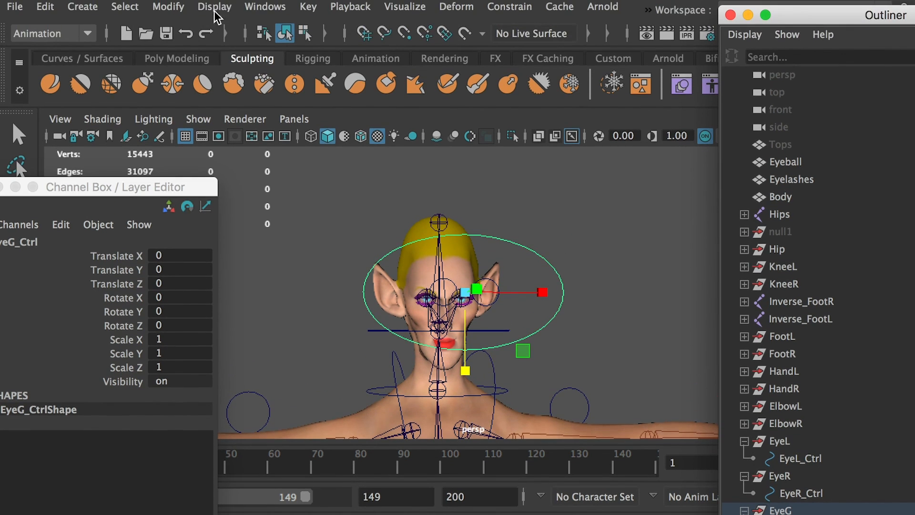
{"action": "left_click", "coordinate": [166, 6]}
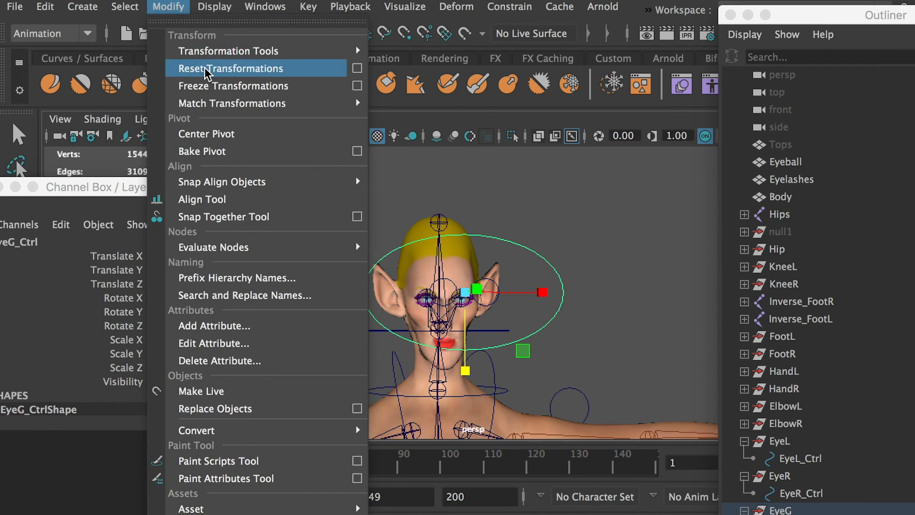
{"action": "left_click", "coordinate": [190, 86]}
{"action": "left_click", "coordinate": [46, 6]}
{"action": "mouse_move", "coordinate": [123, 213]}
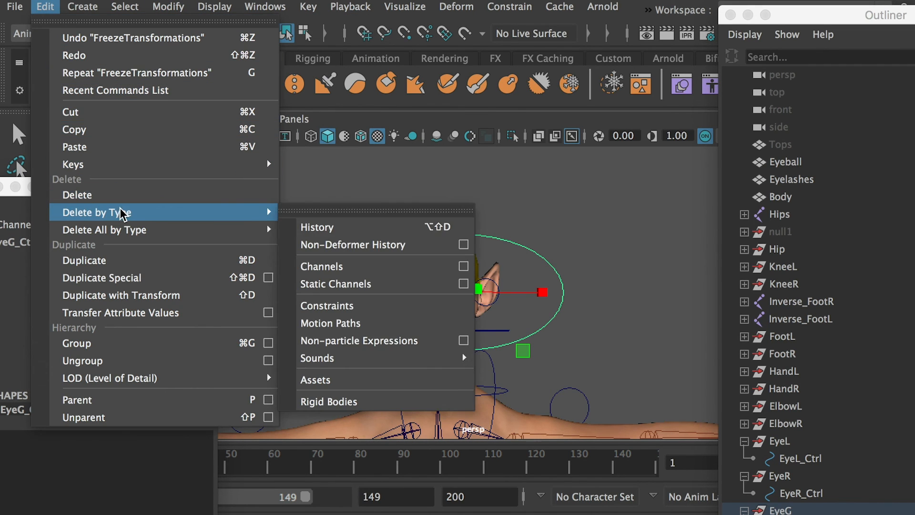
{"action": "left_click", "coordinate": [333, 227]}
Parent the EyeL and EyeR groups under EyeG_Ctrl.
{"action": "left_click", "coordinate": [414, 193]}
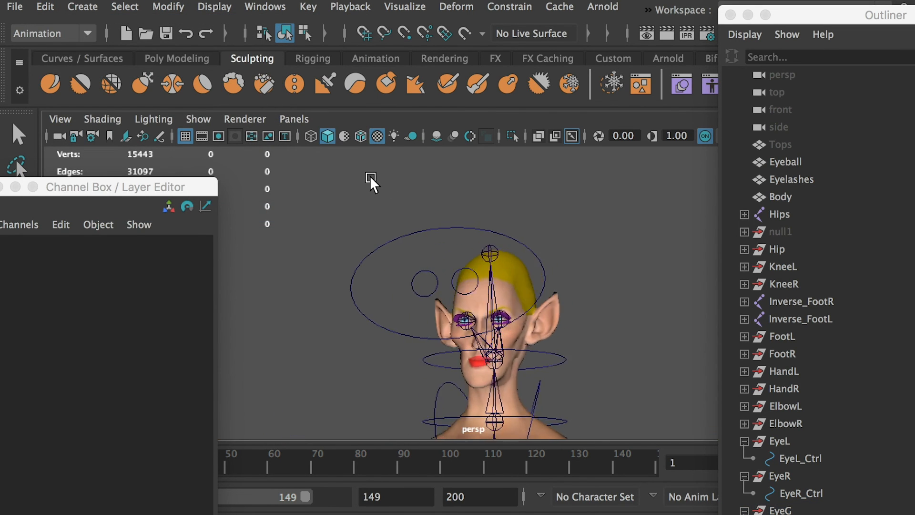
{"action": "left_click_drag", "start_coordinate": [370, 175], "coordinate": [370, 202], "text": "alt"}
{"action": "right_click_drag", "start_coordinate": [370, 202], "coordinate": [434, 278], "text": "alt"}
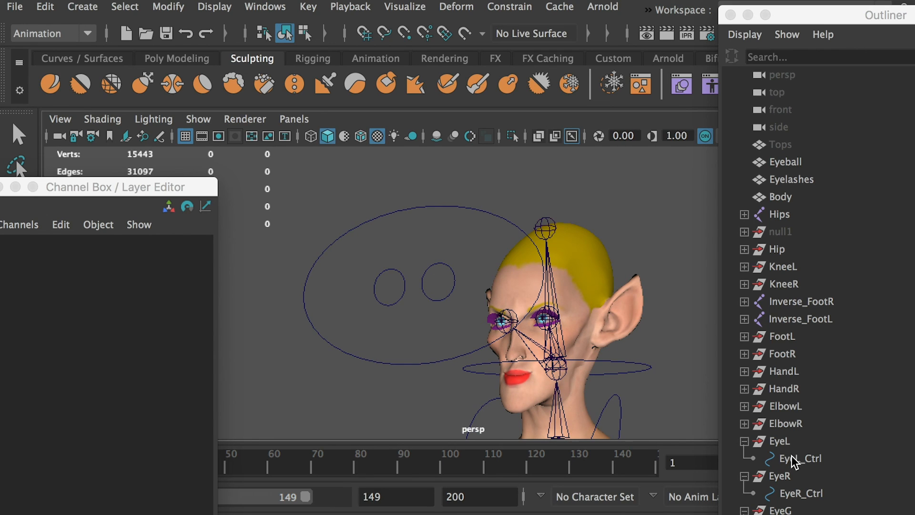
{"action": "left_click", "coordinate": [783, 476]}
{"action": "left_click", "coordinate": [779, 438]}
{"action": "left_click", "coordinate": [744, 441]}
{"action": "left_click", "coordinate": [744, 459]}
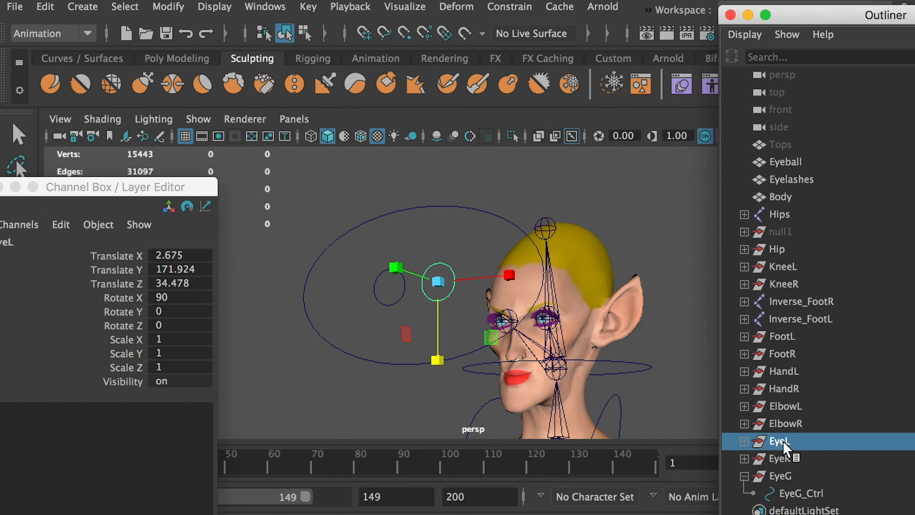
{"action": "left_click", "coordinate": [778, 459], "text": "shift"}
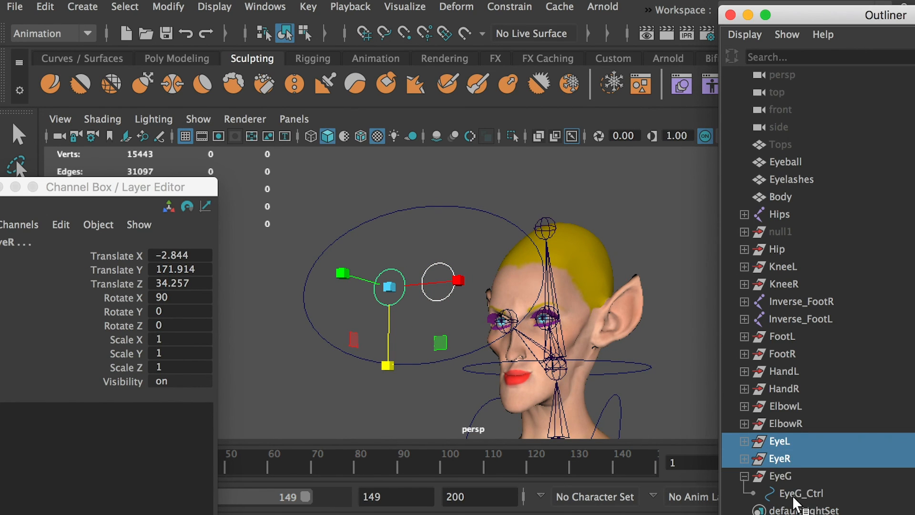
{"action": "left_click", "coordinate": [809, 493], "text": "ctrl"}
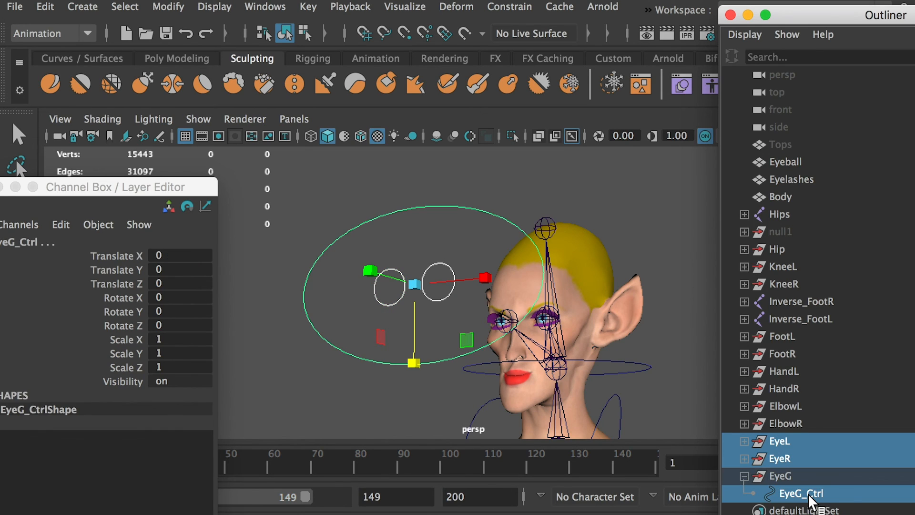
{"action": "key", "text": "p"}
{"action": "left_click", "coordinate": [755, 459]}
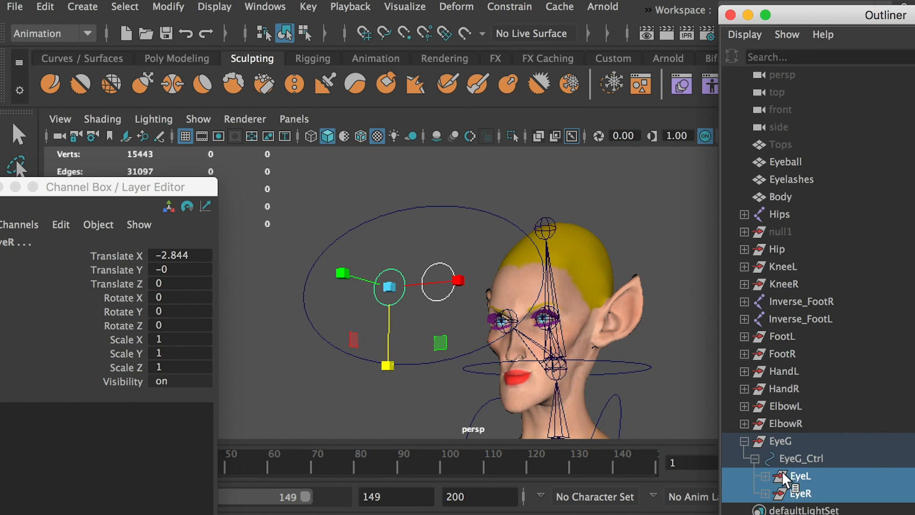
{"action": "left_click", "coordinate": [794, 459]}
{"action": "left_click", "coordinate": [777, 441]}
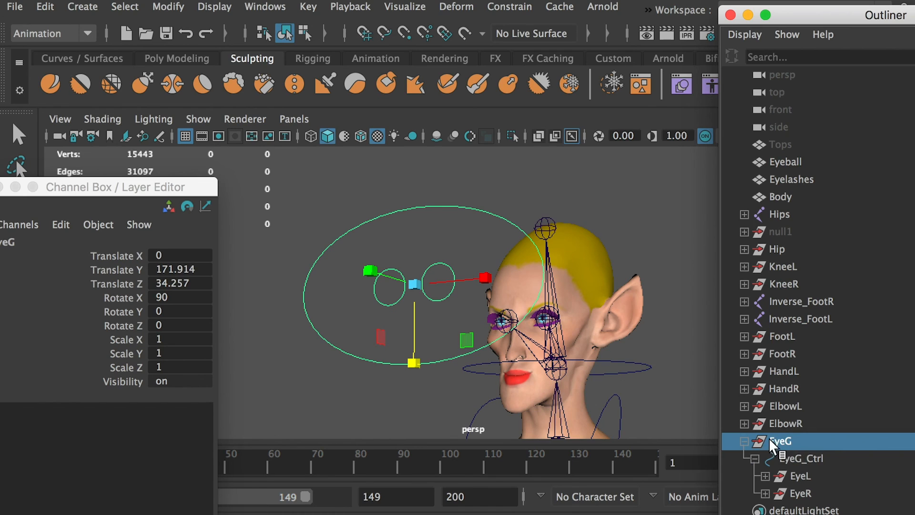
{"action": "left_click", "coordinate": [745, 441]}
{"action": "left_click", "coordinate": [803, 458]}
{"action": "left_click", "coordinate": [344, 202]}
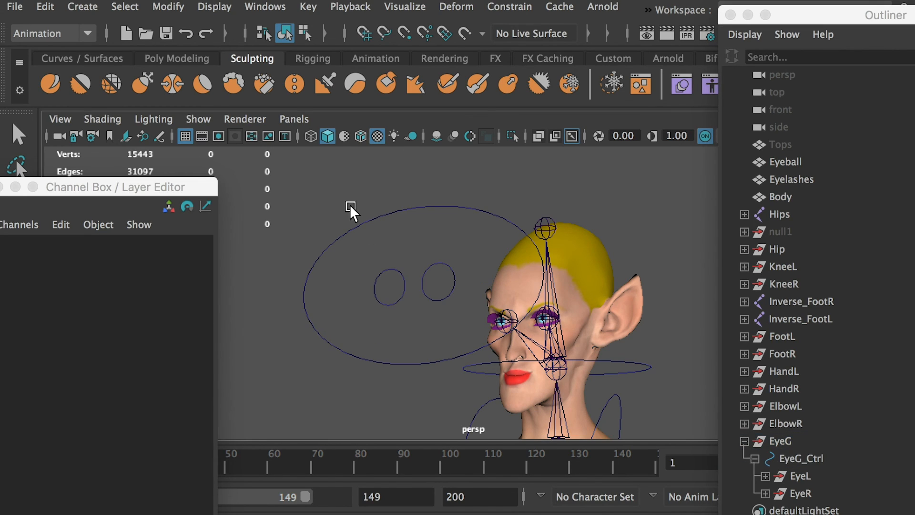
Try moving EyeG_Ctrl sideways to test how the eyes follow it, and undo the moves.
{"action": "left_click_drag", "start_coordinate": [350, 205], "coordinate": [384, 236]}
{"action": "key", "text": "w"}
{"action": "left_click_drag", "start_coordinate": [494, 300], "coordinate": [442, 304], "text": "alt"}
{"action": "key", "text": "super+z"}
{"action": "left_click_drag", "start_coordinate": [493, 332], "coordinate": [560, 343], "text": "alt"}
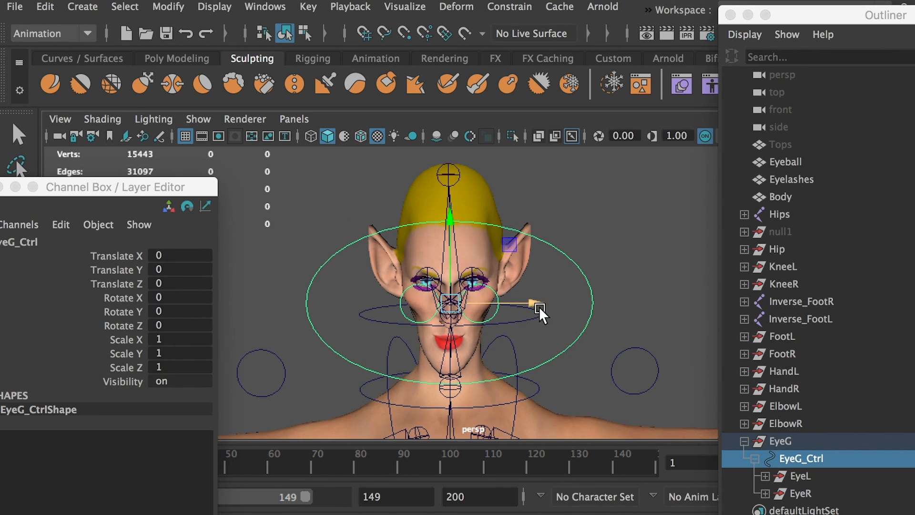
{"action": "left_click_drag", "start_coordinate": [539, 307], "coordinate": [658, 314]}
{"action": "left_click", "coordinate": [345, 270]}
{"action": "left_click", "coordinate": [364, 285]}
{"action": "key", "text": "super+z"}
{"action": "key", "text": "super+z"}
{"action": "key", "text": "super+z"}
{"action": "key", "text": "super+z"}
{"action": "key", "text": "super+z"}
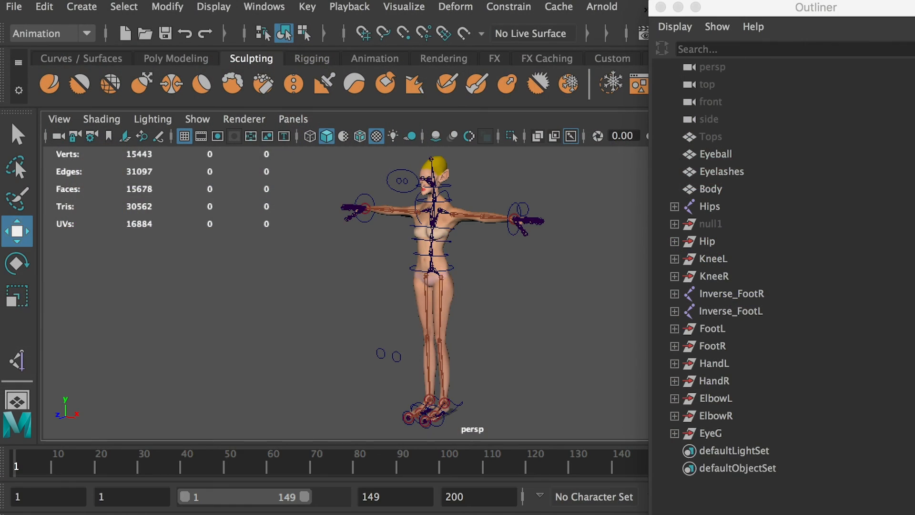
Try raising the left foot control and shifting the left knee control to test the leg, and undo the moves.
{"action": "left_click", "coordinate": [467, 417]}
{"action": "left_click_drag", "start_coordinate": [460, 395], "coordinate": [444, 293]}
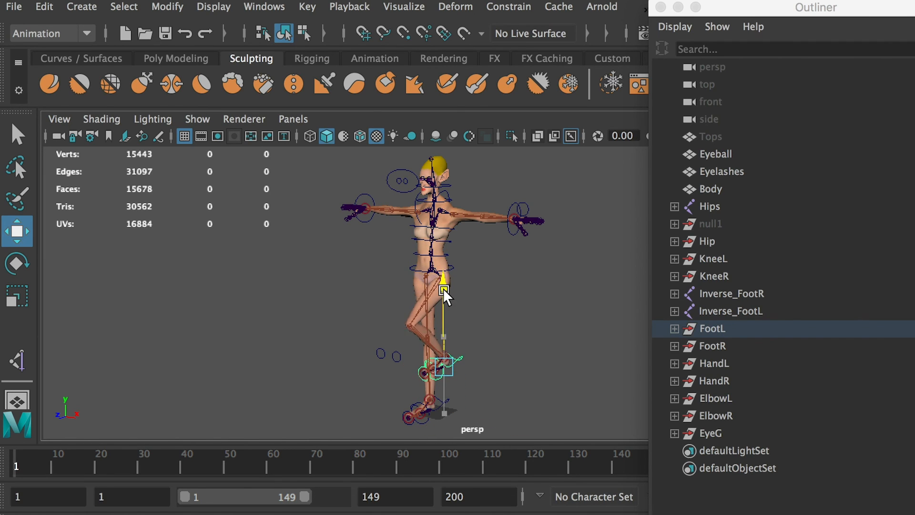
{"action": "left_click", "coordinate": [396, 356]}
{"action": "left_click_drag", "start_coordinate": [466, 372], "coordinate": [524, 379]}
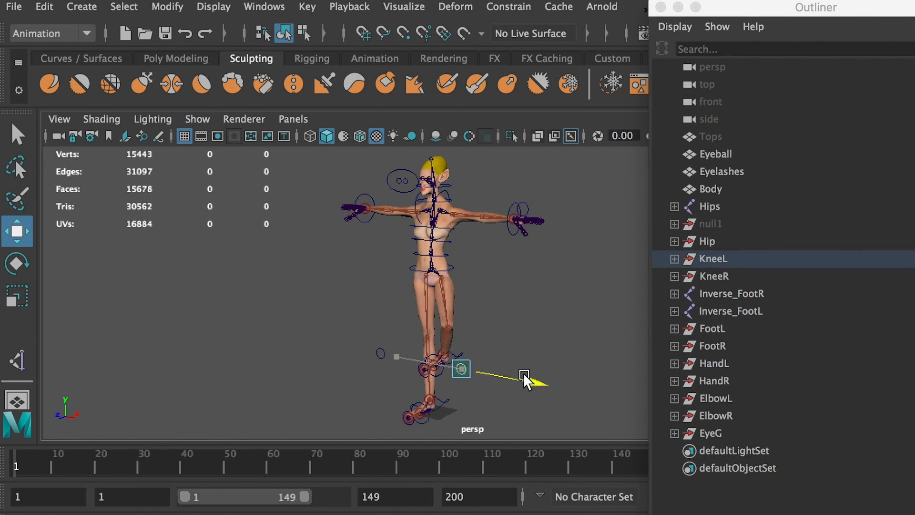
{"action": "key", "text": "ctrl+z"}
{"action": "key", "text": "ctrl+z"}
{"action": "key", "text": "ctrl+z"}
{"action": "key", "text": "ctrl+z"}
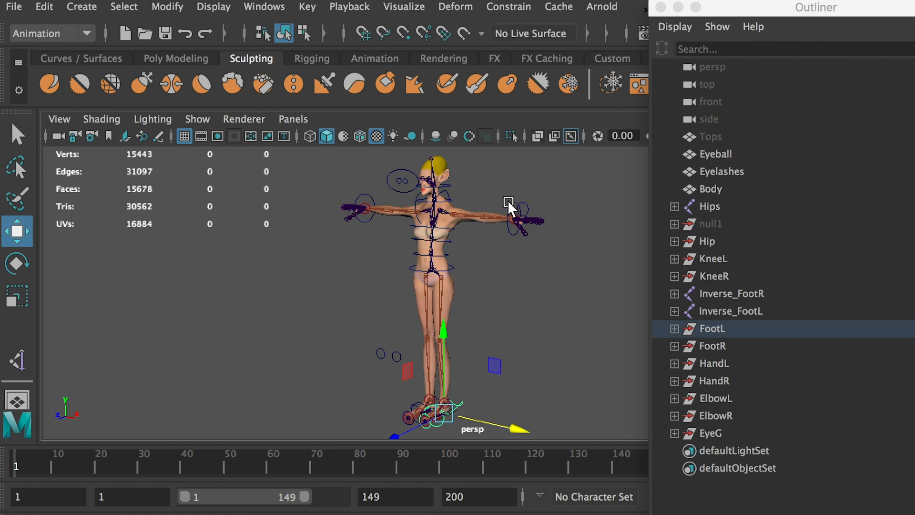
Try moving the left hand control toward the body and shifting the left elbow control, and undo the elbow move.
{"action": "left_click", "coordinate": [508, 204]}
{"action": "left_click_drag", "start_coordinate": [564, 222], "coordinate": [520, 221]}
{"action": "left_click_drag", "start_coordinate": [519, 229], "coordinate": [517, 265], "text": "alt"}
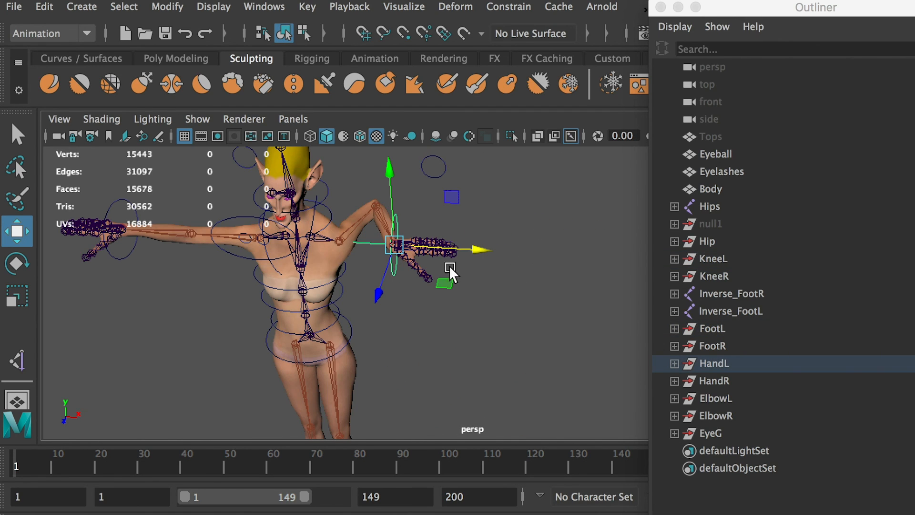
{"action": "left_click", "coordinate": [439, 177]}
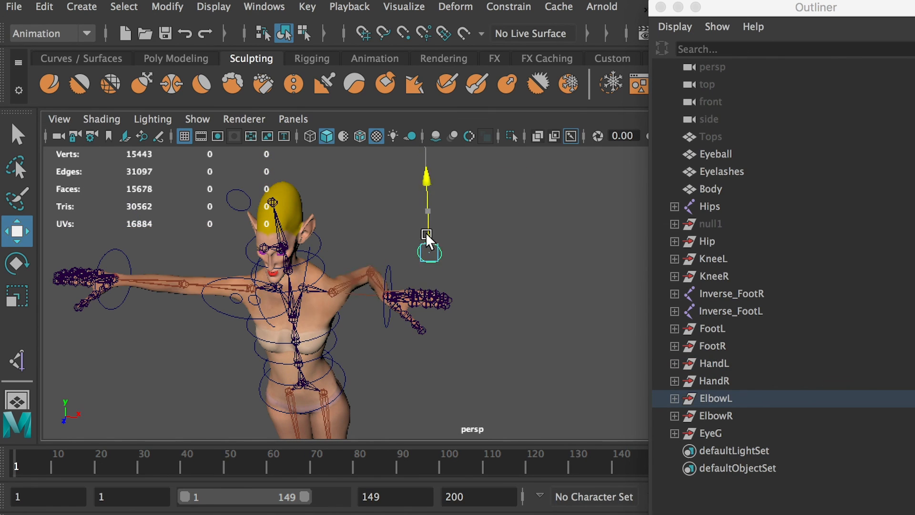
{"action": "left_click_drag", "start_coordinate": [426, 181], "coordinate": [466, 231]}
{"action": "key", "text": "ctrl+z"}
{"action": "key", "text": "ctrl+z"}
{"action": "key", "text": "ctrl+z"}
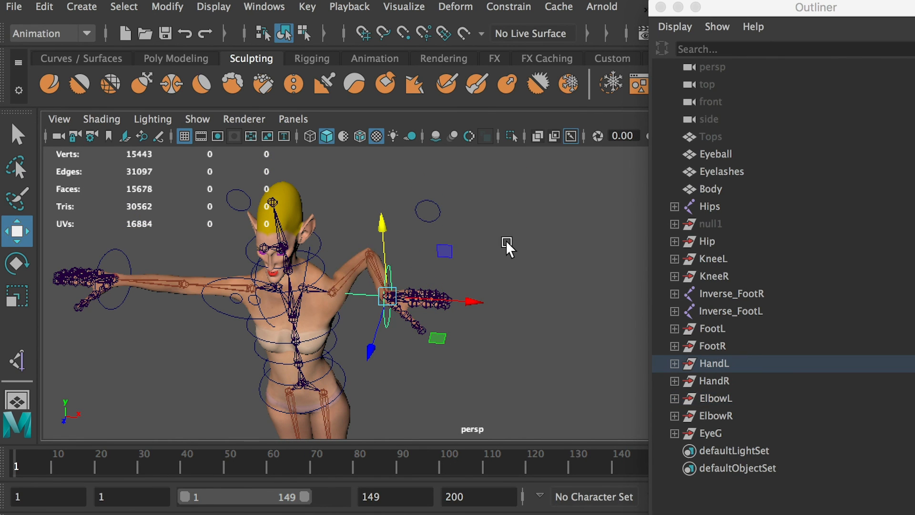
Try rotating the left hand control, and undo the test changes to the arm.
{"action": "key", "text": "e"}
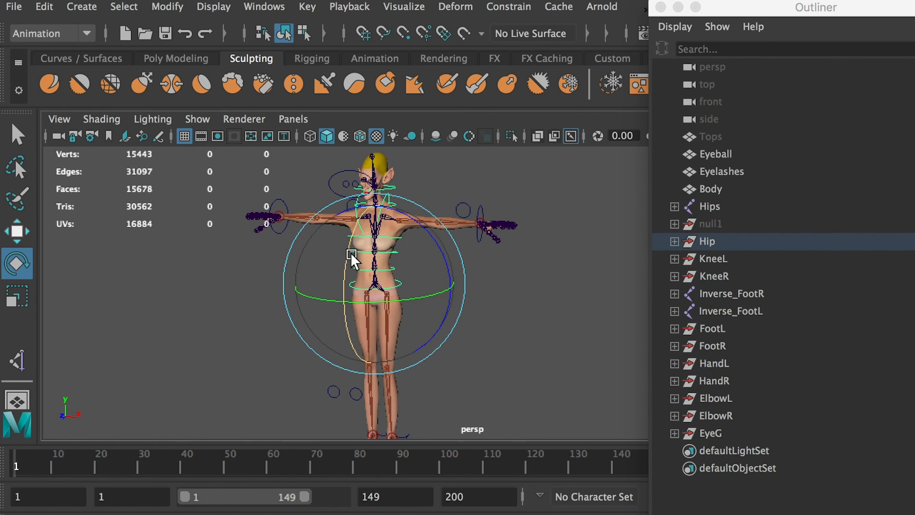
{"action": "left_click_drag", "start_coordinate": [351, 258], "coordinate": [343, 311]}
{"action": "key", "text": "ctrl+z"}
{"action": "key", "text": "ctrl+z"}
{"action": "key", "text": "ctrl+z"}
{"action": "key", "text": "ctrl+z"}
Try moving the hip control sideways to test whether the body follows, and undo the move.
{"action": "left_click", "coordinate": [401, 282]}
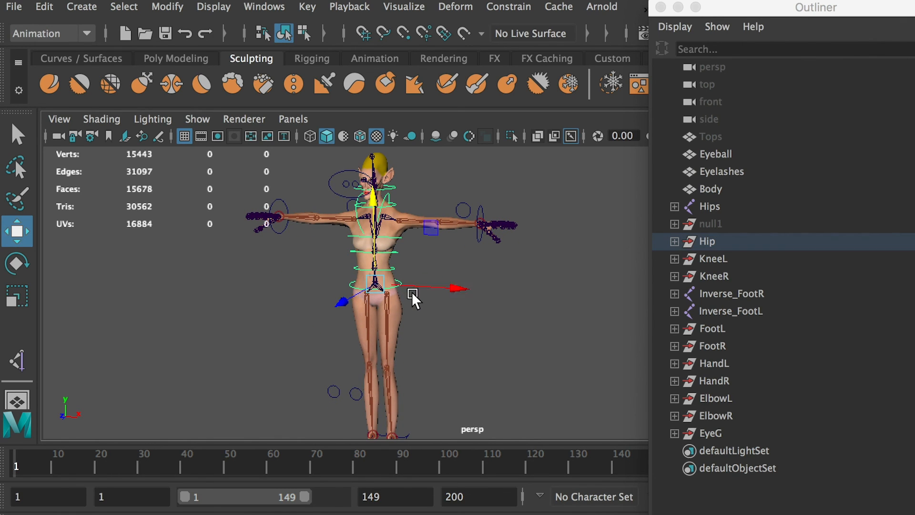
{"action": "left_click_drag", "start_coordinate": [434, 287], "coordinate": [374, 281]}
{"action": "key", "text": "ctrl+z"}
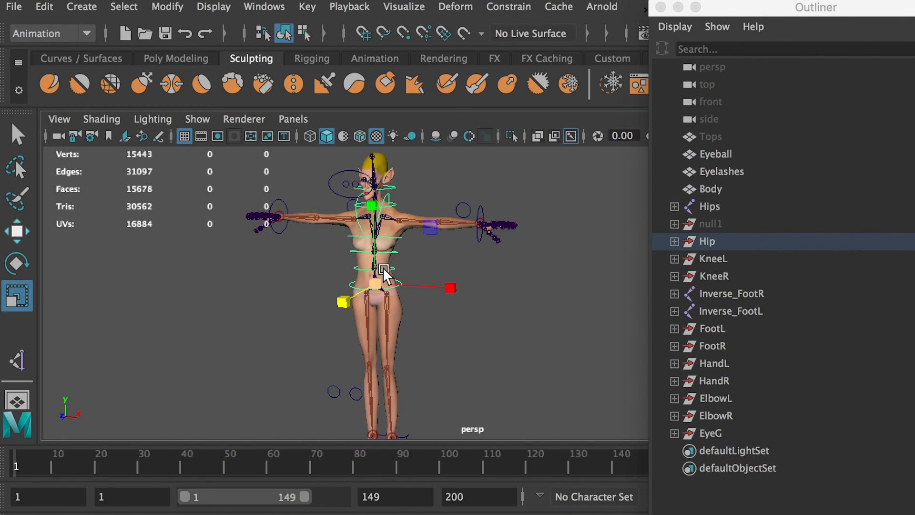
Parent-constrain the Hips joint to the Hip_Ctrl curve.
{"action": "key", "text": "f"}
{"action": "key", "text": "f"}
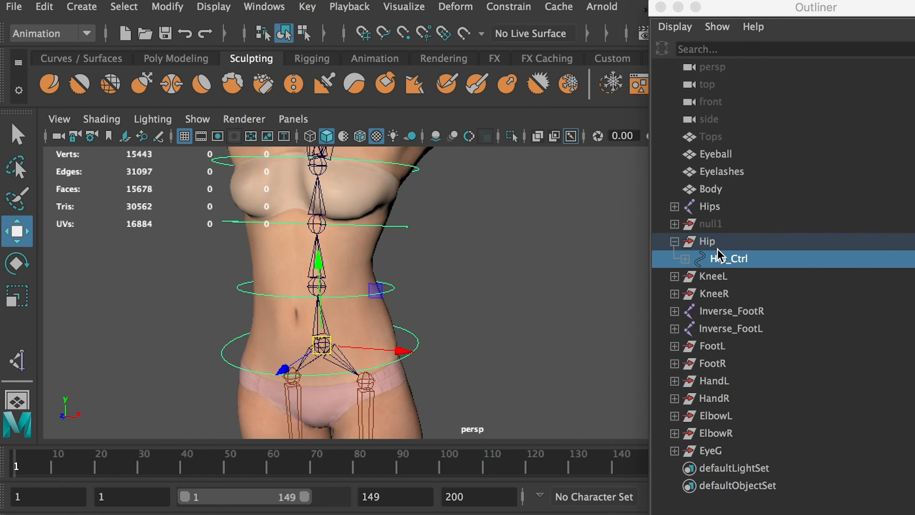
{"action": "key", "text": "q"}
{"action": "left_click", "coordinate": [322, 354], "text": "shift"}
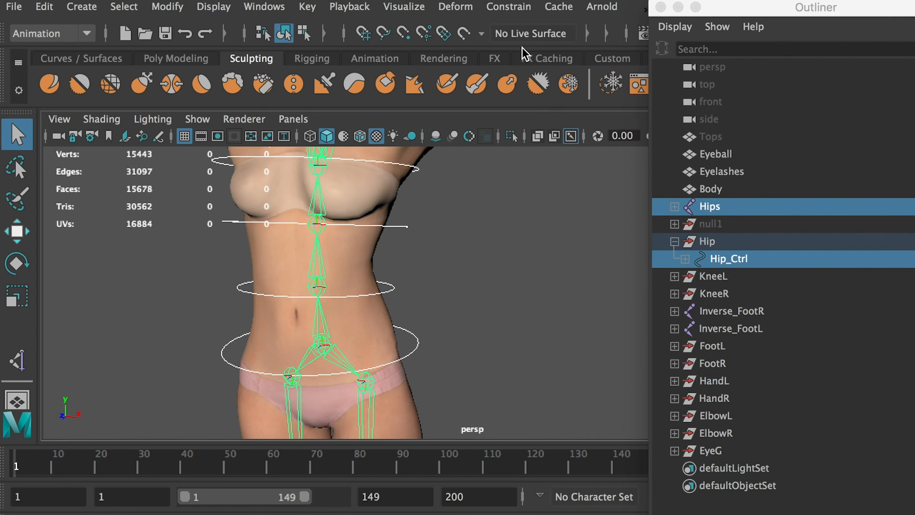
{"action": "left_click", "coordinate": [509, 7]}
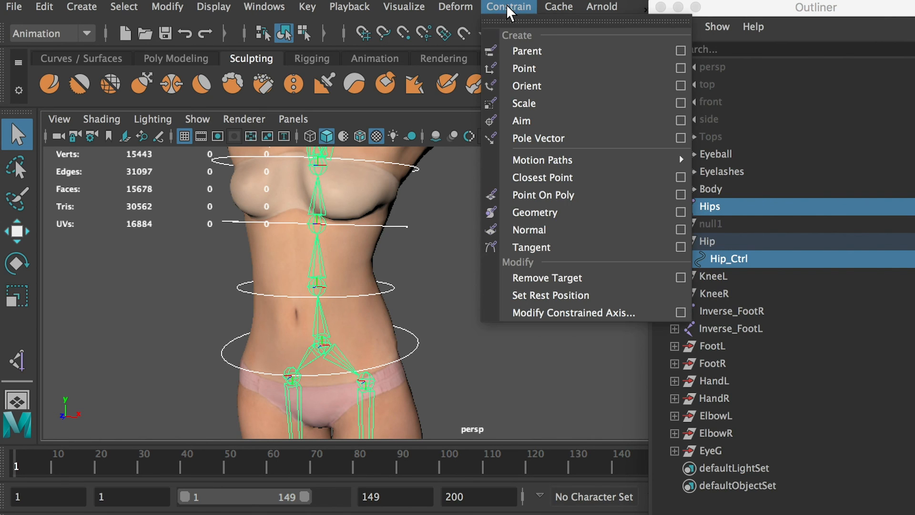
{"action": "left_click", "coordinate": [549, 57]}
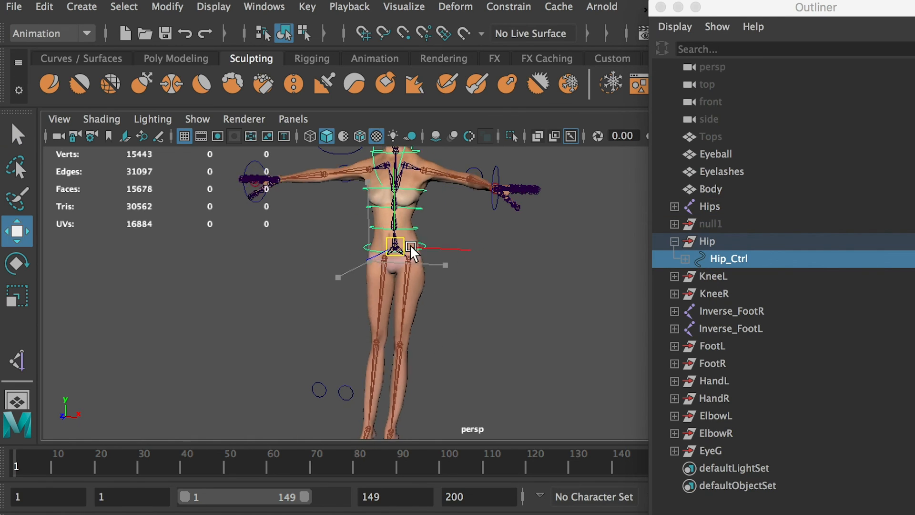
Try lowering and rotating the hip control to test how the body and legs follow, and undo the test changes.
{"action": "left_click_drag", "start_coordinate": [413, 253], "coordinate": [368, 364]}
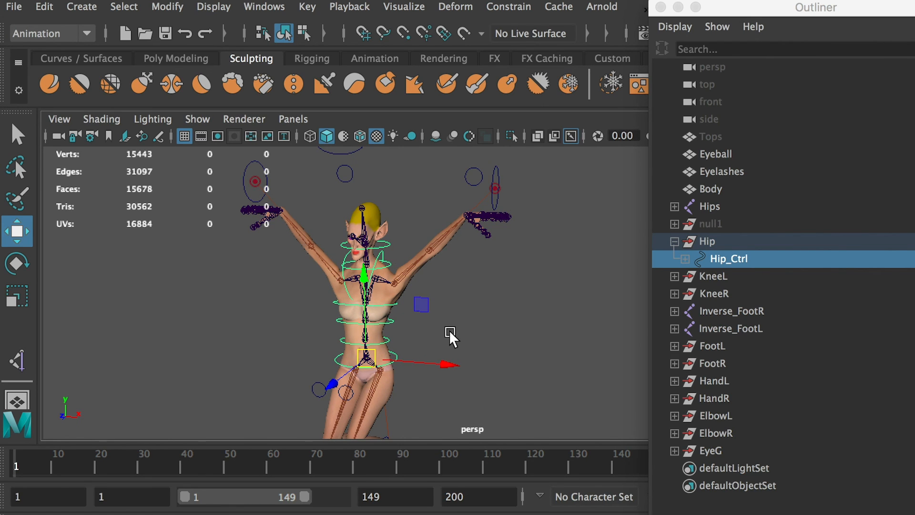
{"action": "middle_click_drag", "start_coordinate": [450, 337], "coordinate": [431, 257]}
{"action": "key", "text": "e"}
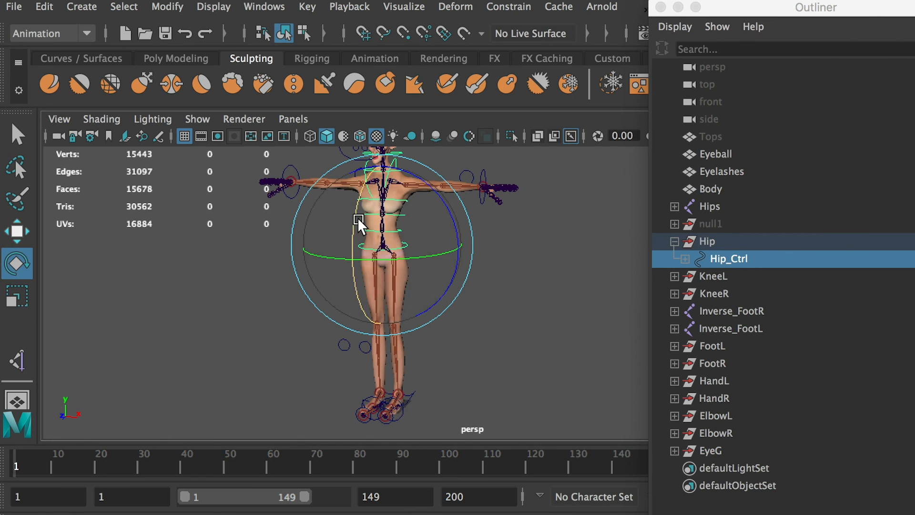
{"action": "left_click_drag", "start_coordinate": [358, 217], "coordinate": [388, 173]}
{"action": "key", "text": "ctrl+z"}
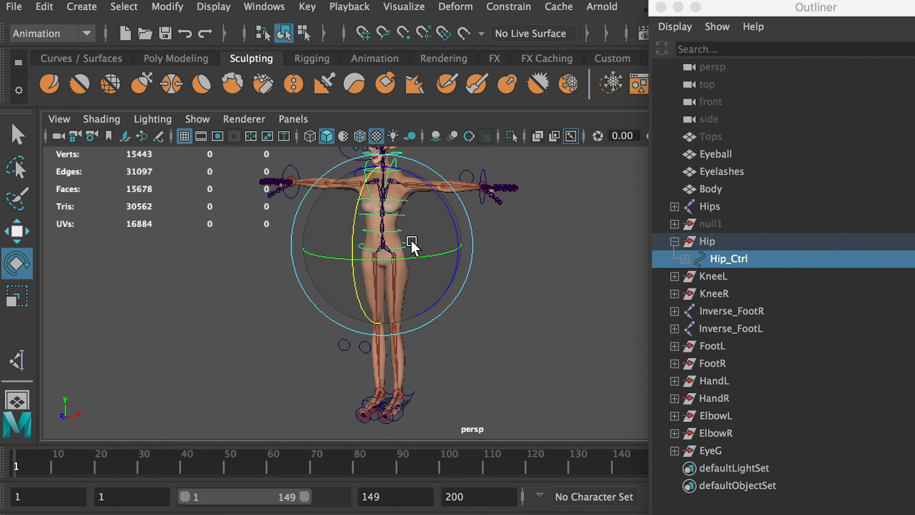
{"action": "key", "text": "w"}
{"action": "left_click_drag", "start_coordinate": [384, 247], "coordinate": [400, 316]}
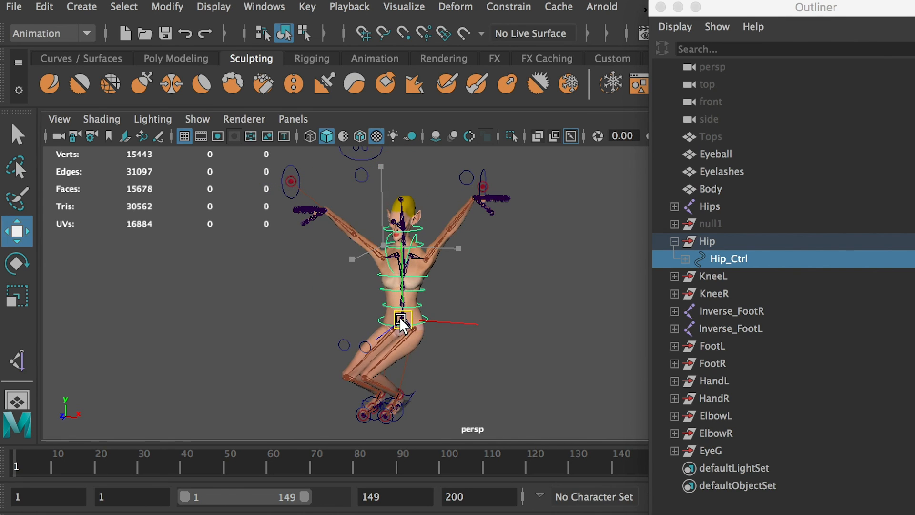
{"action": "key", "text": "ctrl+z"}
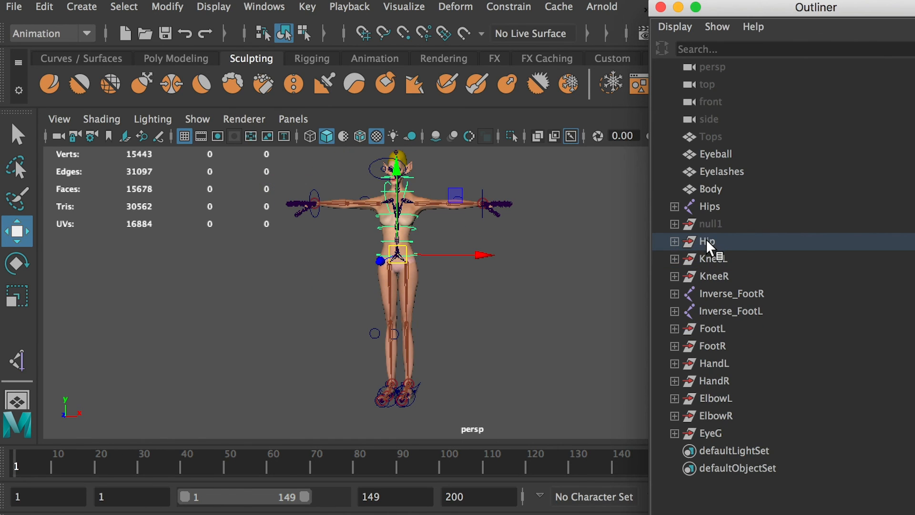
Examine the control groups one at a time, from Hip through the knees, feet, hands and elbows to EyeG.
{"action": "left_click", "coordinate": [705, 239]}
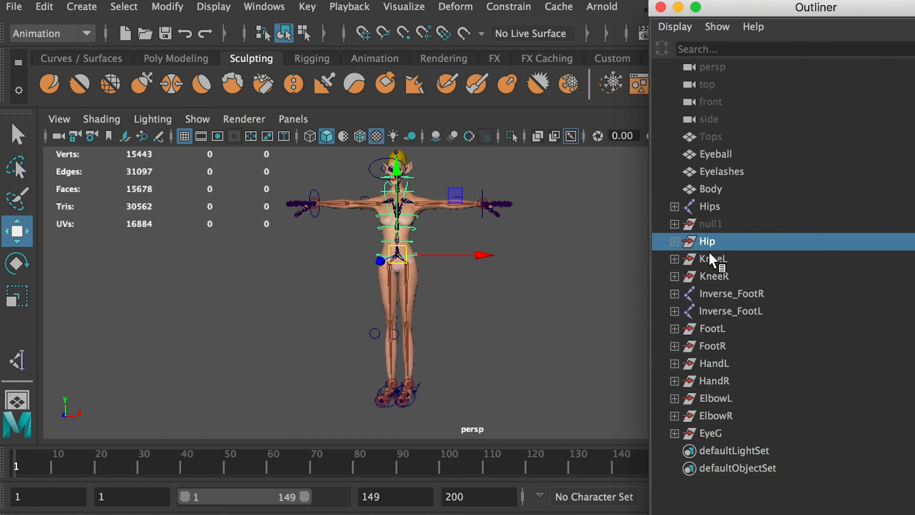
{"action": "left_click", "coordinate": [711, 258]}
{"action": "left_click", "coordinate": [715, 276]}
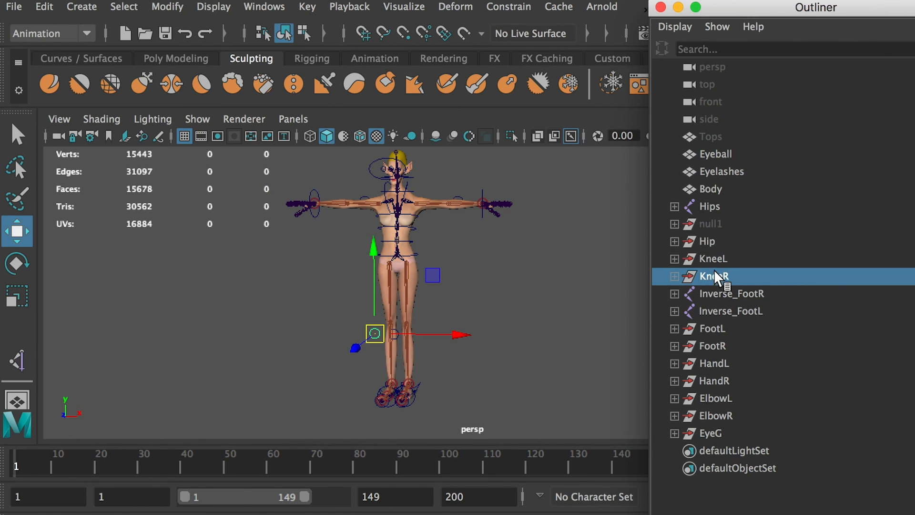
{"action": "left_click", "coordinate": [714, 329]}
{"action": "left_click", "coordinate": [712, 344]}
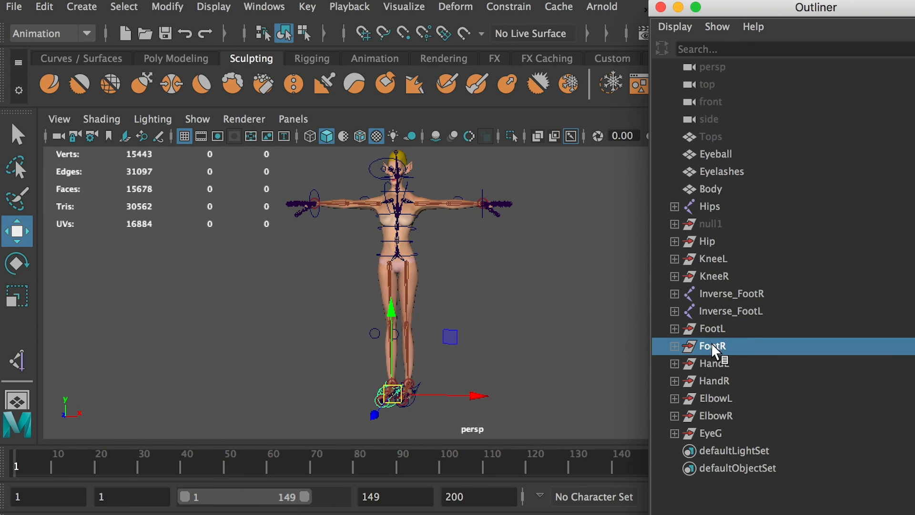
{"action": "left_click", "coordinate": [716, 380]}
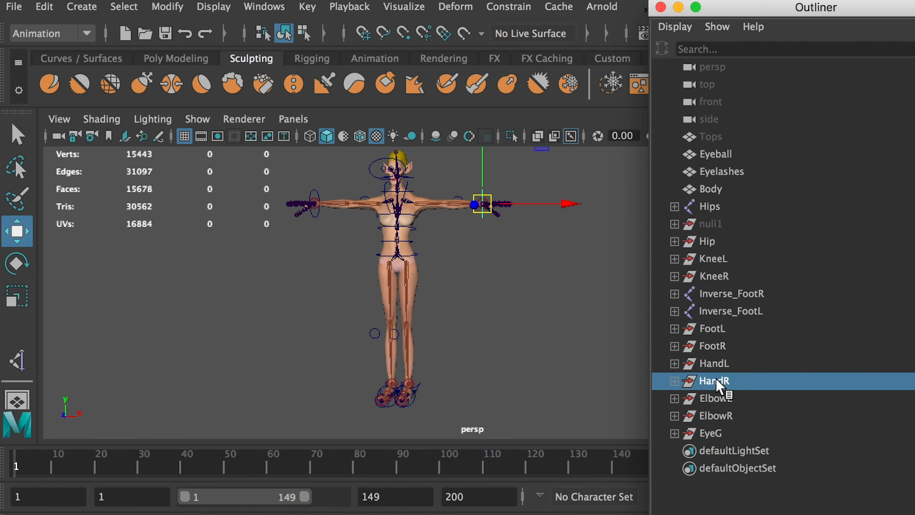
{"action": "left_click", "coordinate": [710, 398]}
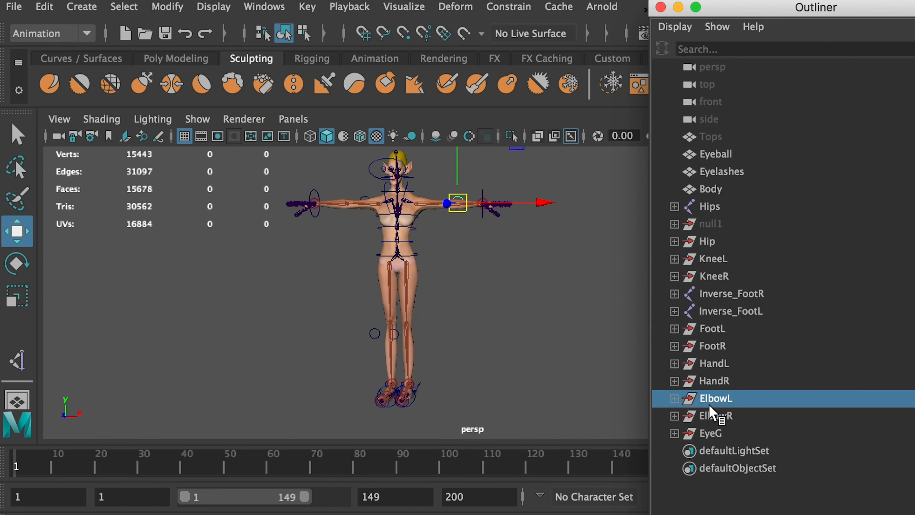
{"action": "left_click", "coordinate": [709, 413]}
{"action": "left_click_drag", "start_coordinate": [477, 202], "coordinate": [461, 230], "text": "alt"}
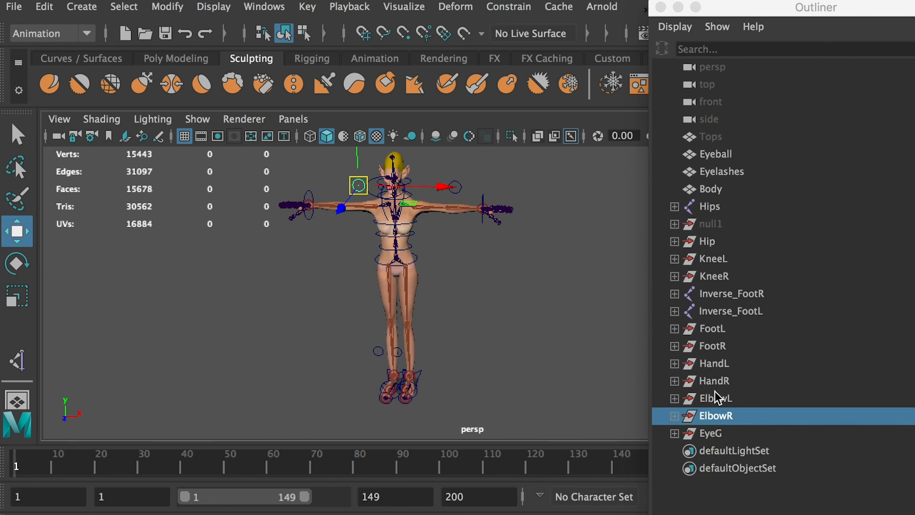
{"action": "left_click", "coordinate": [713, 434]}
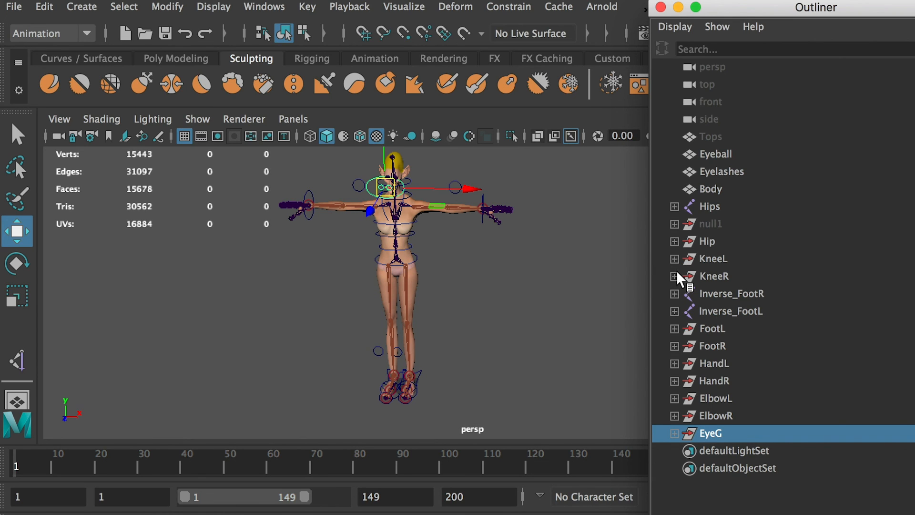
Duplicate the hidden null1 group and name the copy CharCtrl.
{"action": "left_click", "coordinate": [712, 224]}
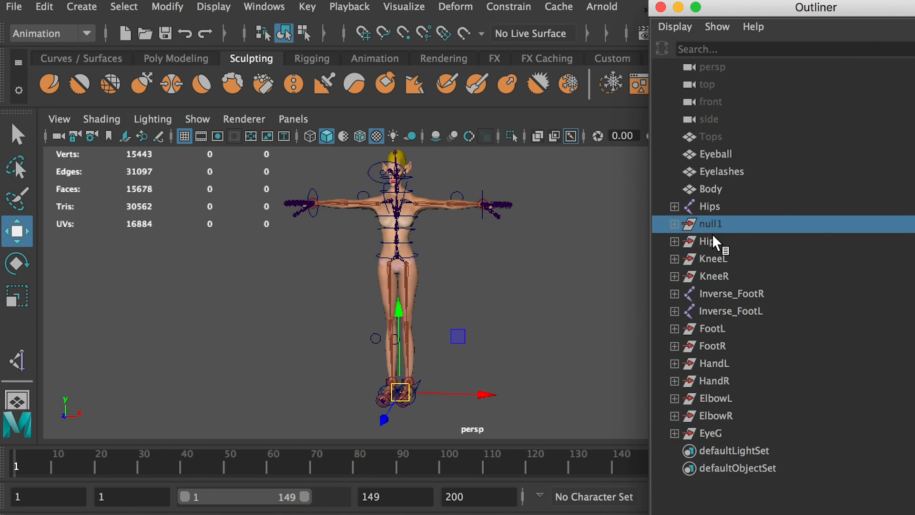
{"action": "key", "text": "ctrl+d"}
{"action": "double_click", "coordinate": [727, 453]}
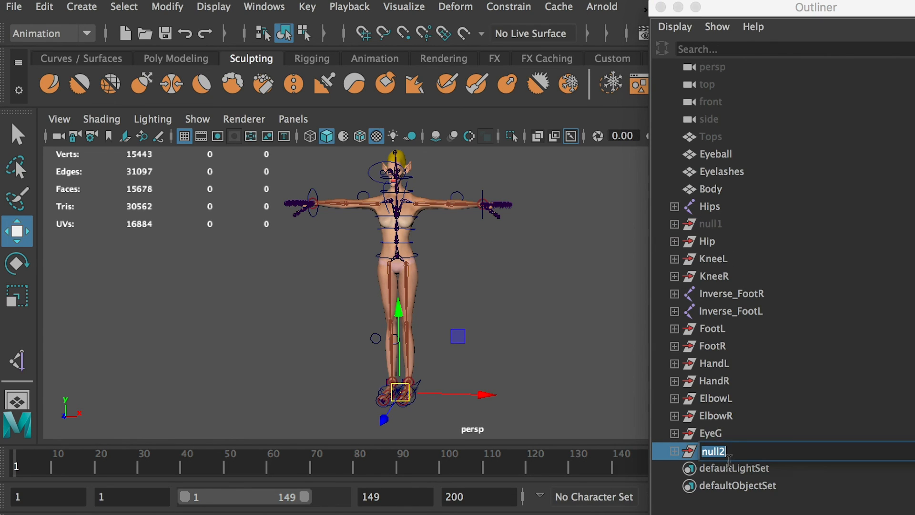
{"action": "type", "text": "CharCtrlG"}
{"action": "key", "text": "BackSpace"}
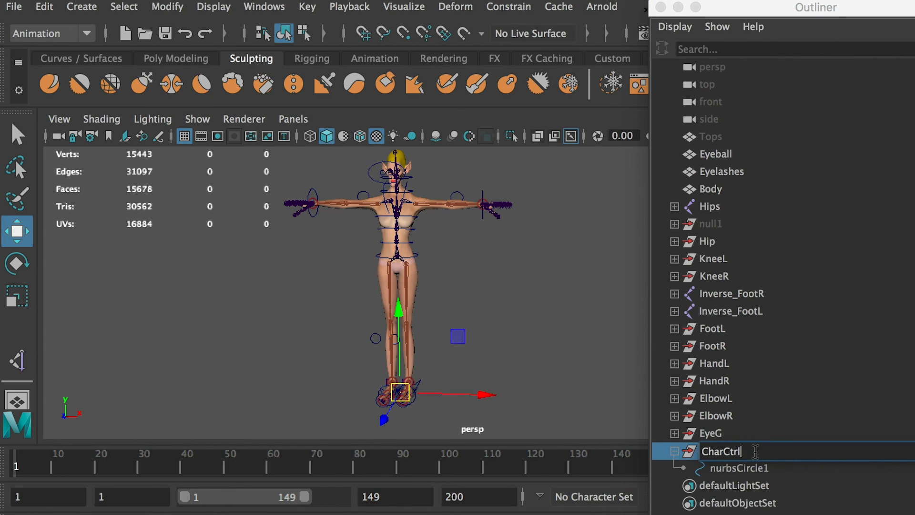
{"action": "key", "text": "Return"}
Rename the circle inside the duplicated group as CharCtrl and the group itself as CharCtrlG.
{"action": "left_click", "coordinate": [739, 469]}
{"action": "double_click", "coordinate": [739, 469]}
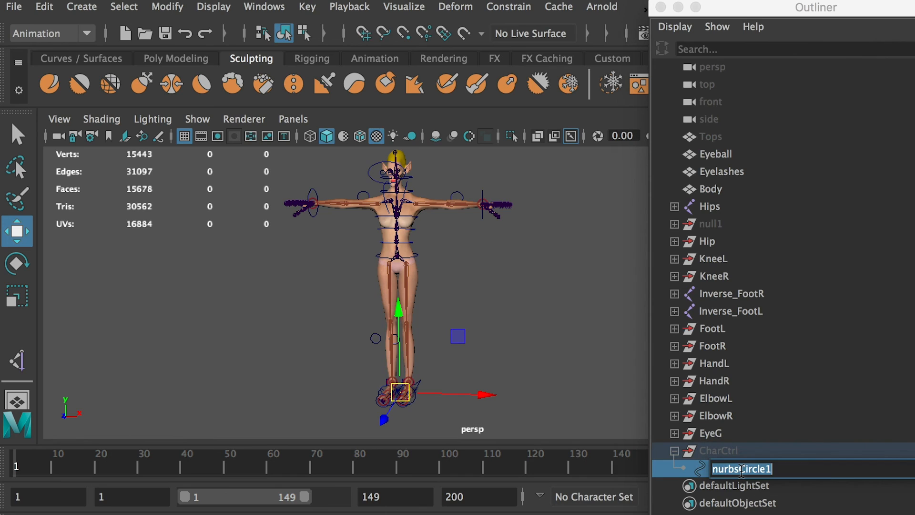
{"action": "type", "text": "CharCtrl"}
{"action": "double_click", "coordinate": [736, 450]}
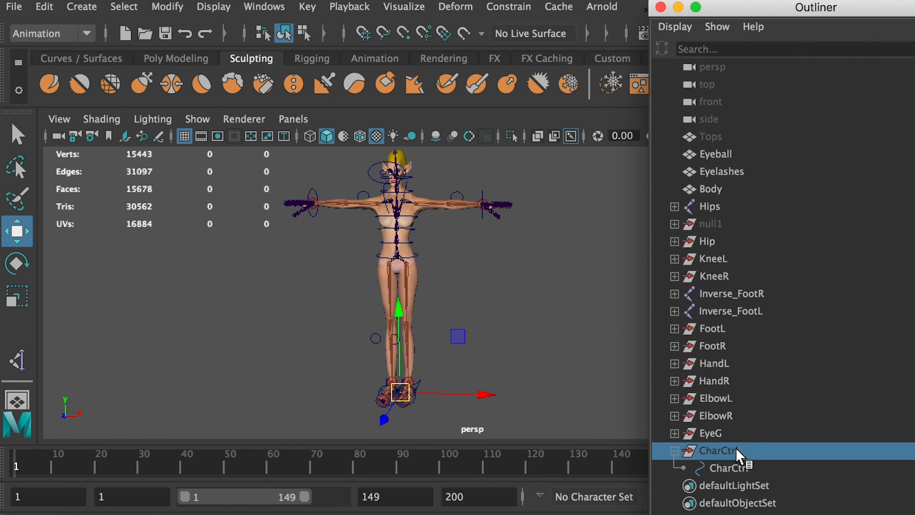
{"action": "type", "text": "G"}
{"action": "left_click", "coordinate": [750, 467]}
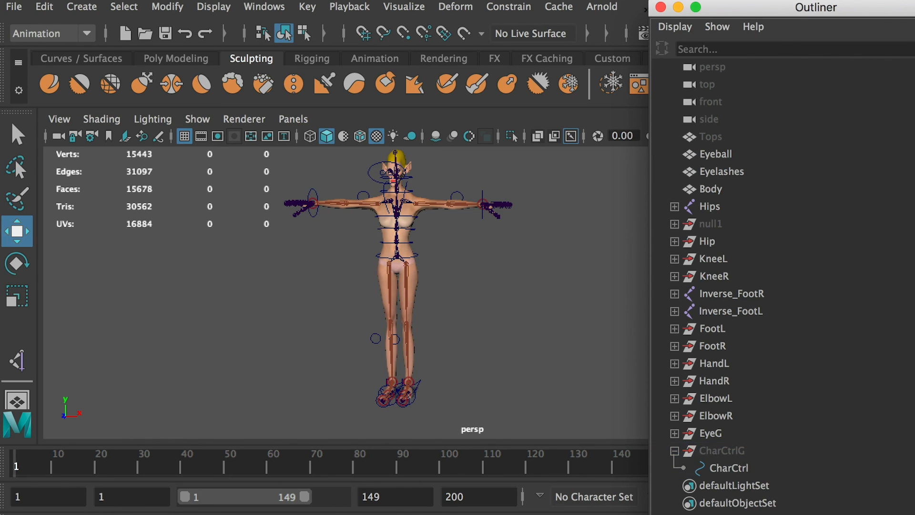
Unhide the CharCtrlG group and scale the CharCtrl circle uniformly to about 5.03 around the character's feet.
{"action": "left_click", "coordinate": [719, 452]}
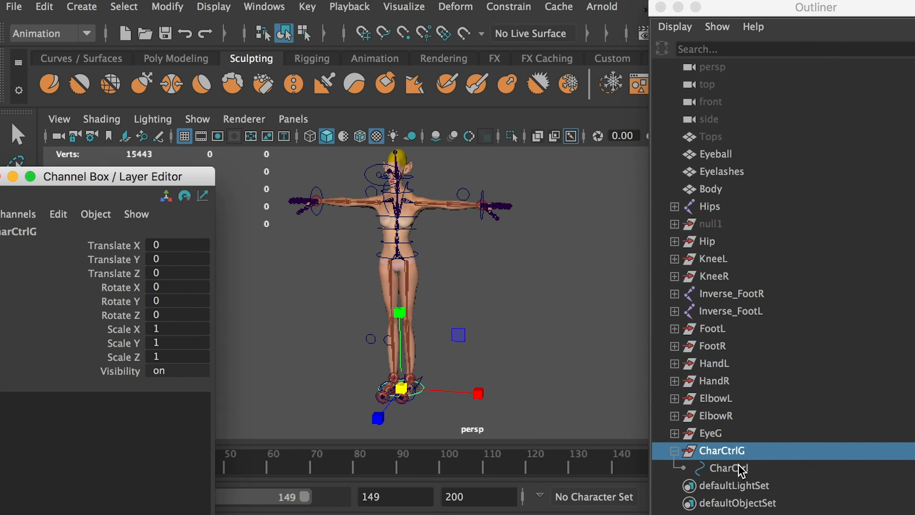
{"action": "left_click", "coordinate": [738, 468]}
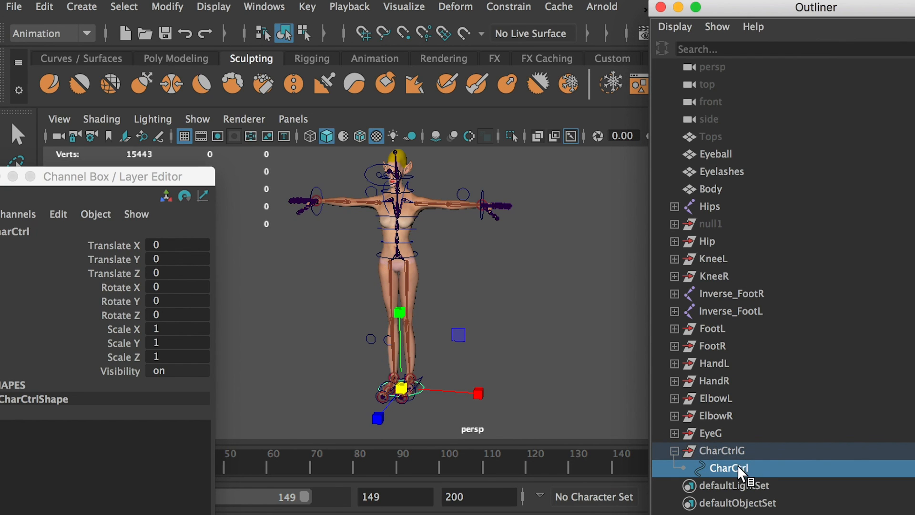
{"action": "left_click_drag", "start_coordinate": [401, 388], "coordinate": [538, 401]}
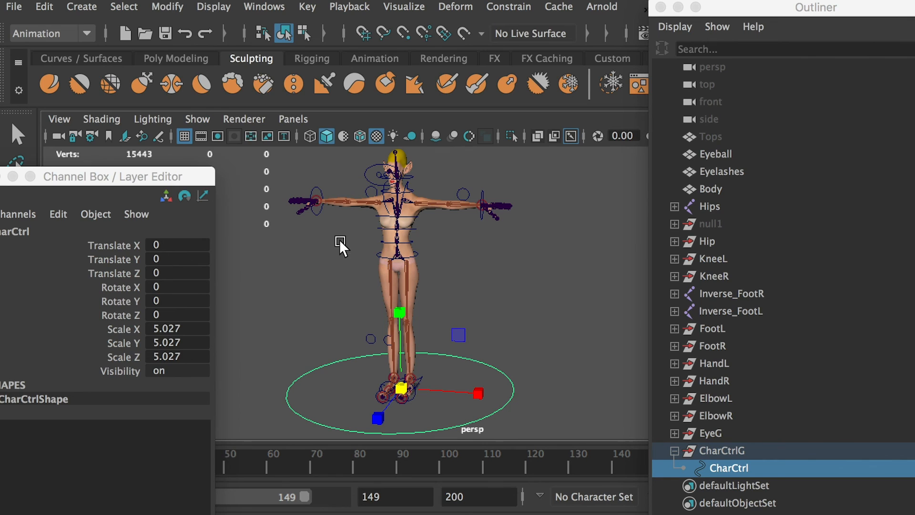
Freeze the transformations of the CharCtrl circle and delete its history.
{"action": "left_click", "coordinate": [174, 6]}
{"action": "left_click", "coordinate": [202, 85]}
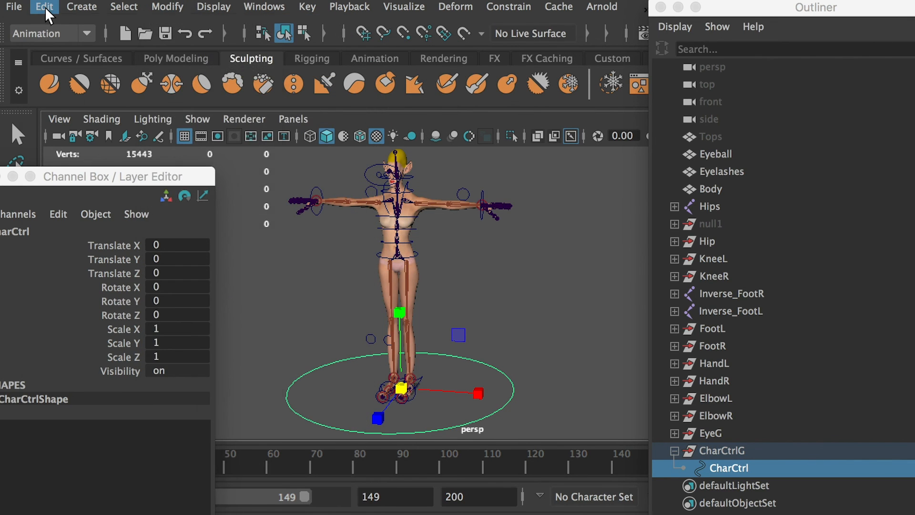
{"action": "left_click", "coordinate": [45, 7]}
{"action": "mouse_move", "coordinate": [143, 227]}
{"action": "left_click", "coordinate": [314, 228]}
{"action": "left_click", "coordinate": [595, 291]}
{"action": "left_click", "coordinate": [744, 453]}
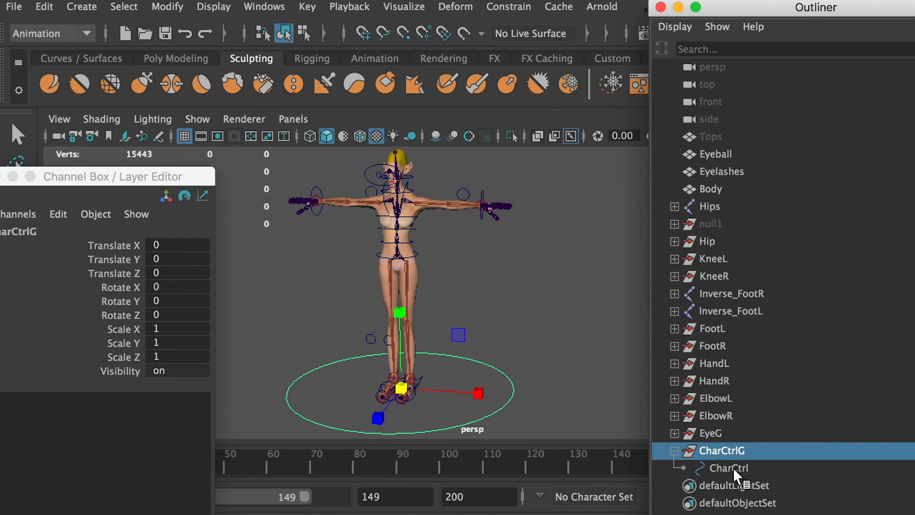
{"action": "left_click", "coordinate": [730, 467]}
{"action": "left_click", "coordinate": [483, 298]}
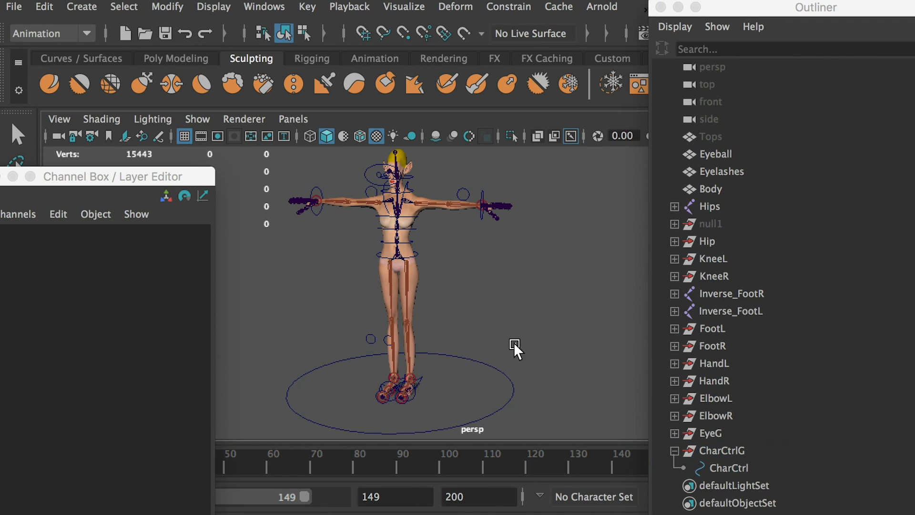
{"action": "left_click", "coordinate": [512, 376]}
{"action": "left_click_drag", "start_coordinate": [407, 262], "coordinate": [391, 282], "text": "alt"}
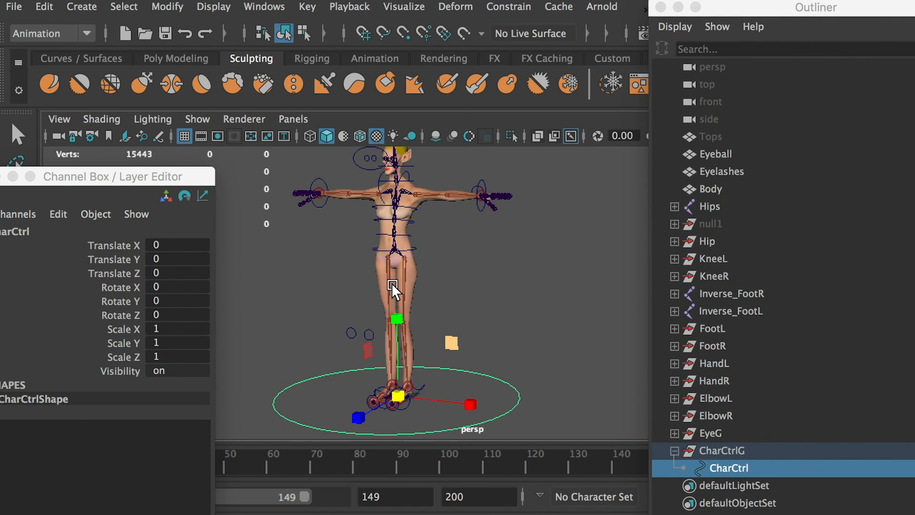
Parent the Hip, KneeL, KneeR, FootL, FootR, HandL, HandR, ElbowL, ElbowR and EyeG groups under the CharCtrl circle.
{"action": "left_click", "coordinate": [712, 434]}
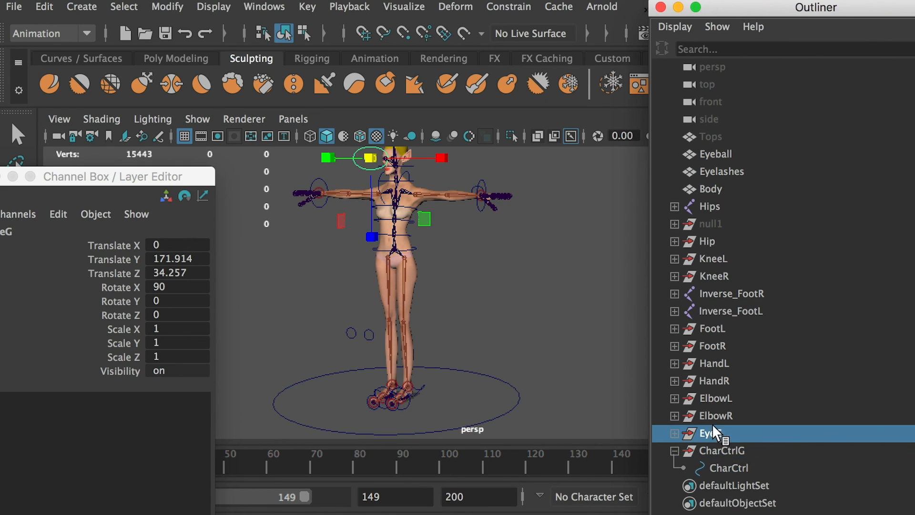
{"action": "left_click", "coordinate": [712, 327], "text": "shift"}
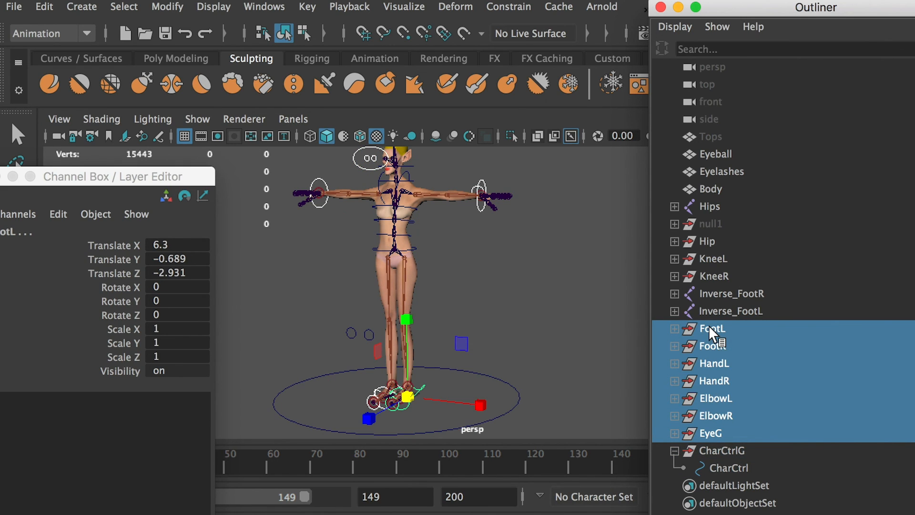
{"action": "left_click", "coordinate": [717, 259], "text": "ctrl"}
{"action": "left_click", "coordinate": [717, 276], "text": "ctrl"}
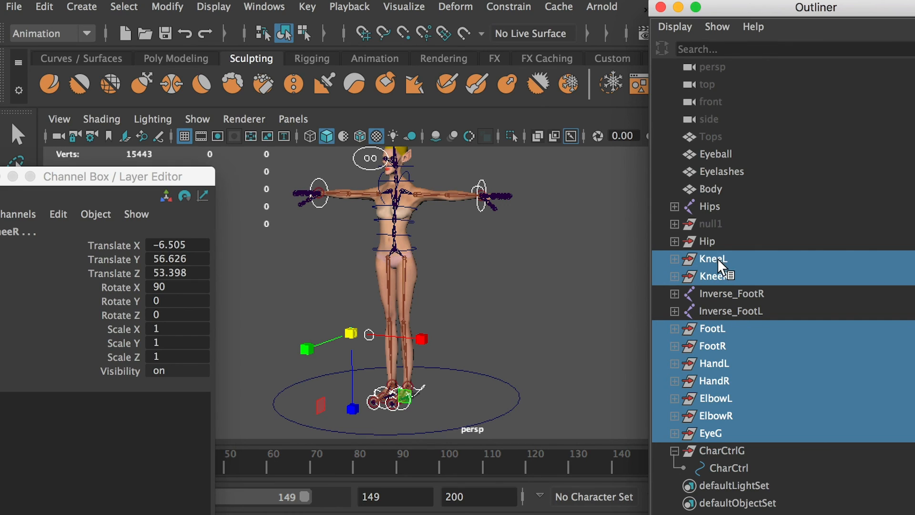
{"action": "left_click", "coordinate": [707, 242], "text": "ctrl"}
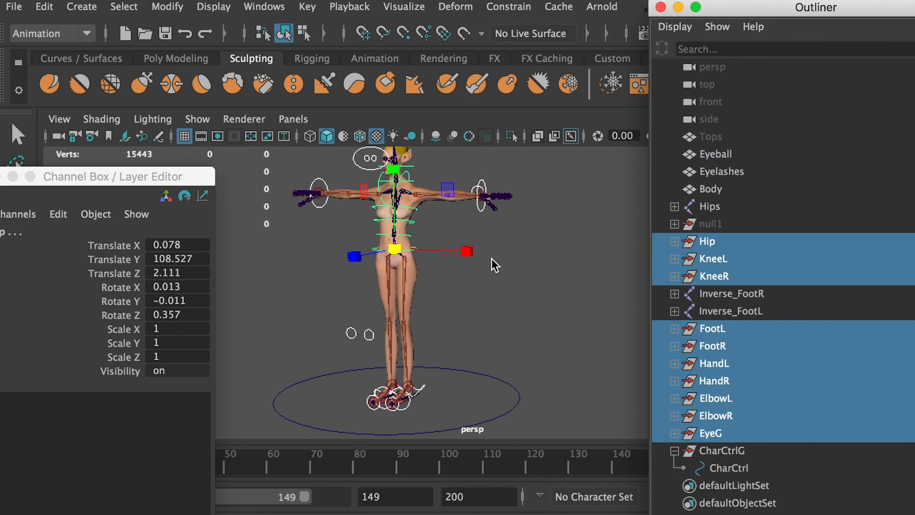
{"action": "left_click", "coordinate": [730, 468], "text": "ctrl"}
{"action": "key", "text": "p"}
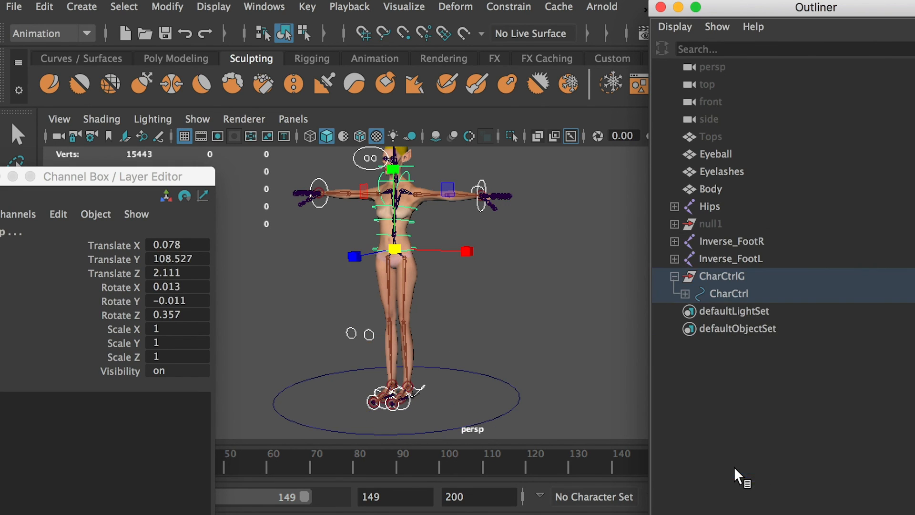
{"action": "left_click", "coordinate": [721, 291]}
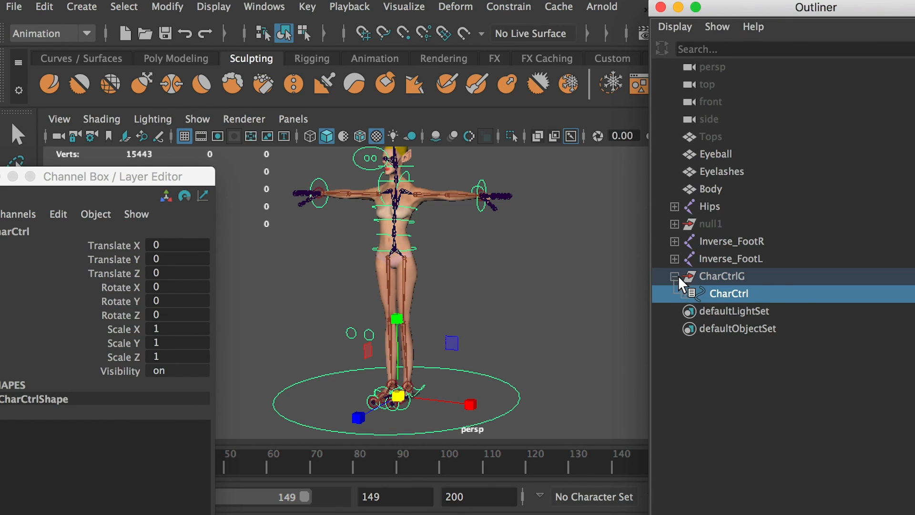
{"action": "left_click", "coordinate": [675, 276]}
{"action": "left_click", "coordinate": [720, 277]}
{"action": "left_click", "coordinate": [675, 276]}
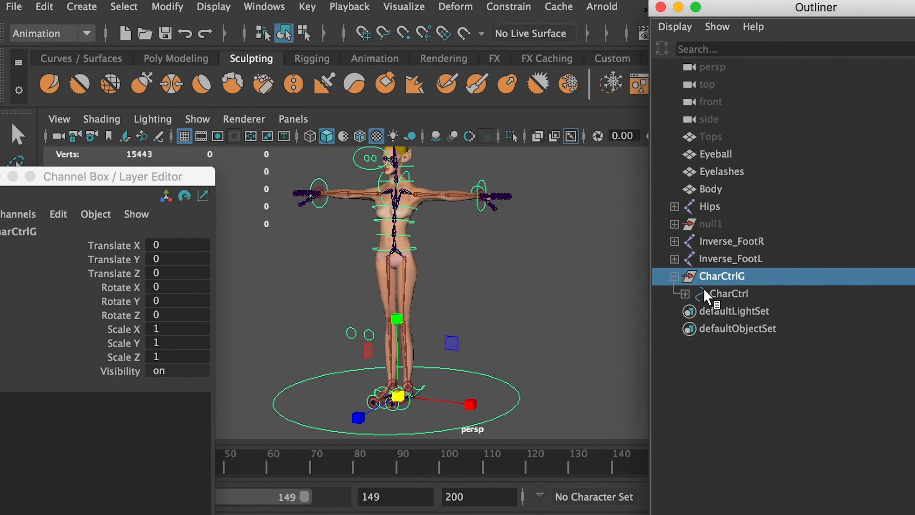
Try moving the CharCtrl circle and one of the knee control circles, undoing each move.
{"action": "left_click", "coordinate": [719, 291]}
{"action": "left_click", "coordinate": [521, 363]}
{"action": "left_click_drag", "start_coordinate": [521, 363], "coordinate": [496, 396]}
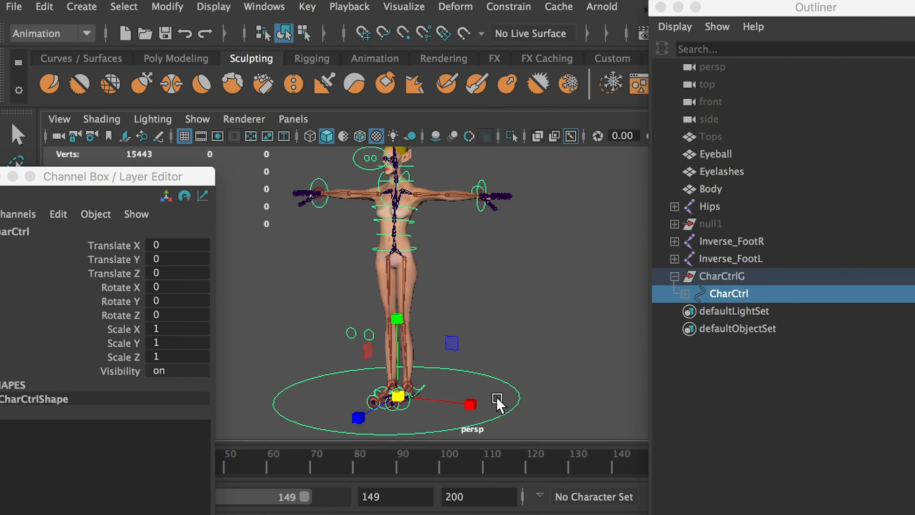
{"action": "left_click_drag", "start_coordinate": [413, 392], "coordinate": [534, 459]}
{"action": "key", "text": "ctrl+z"}
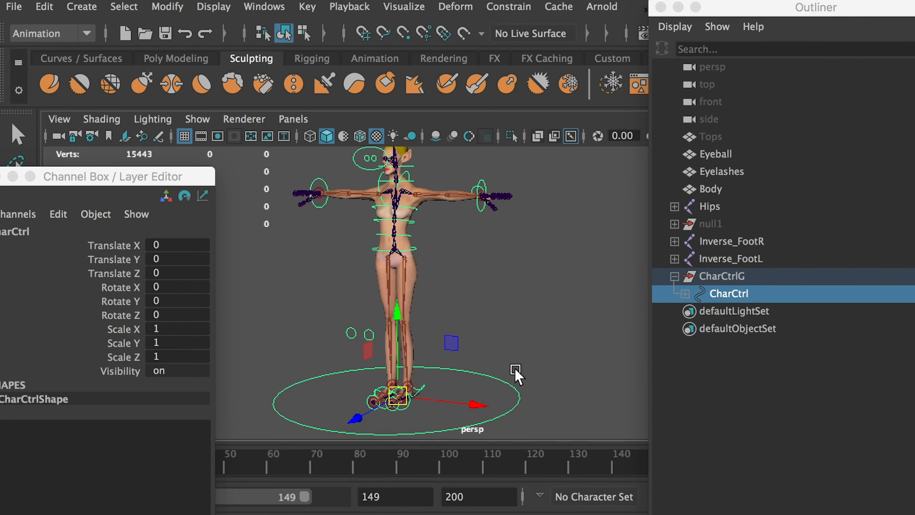
{"action": "left_click", "coordinate": [529, 324]}
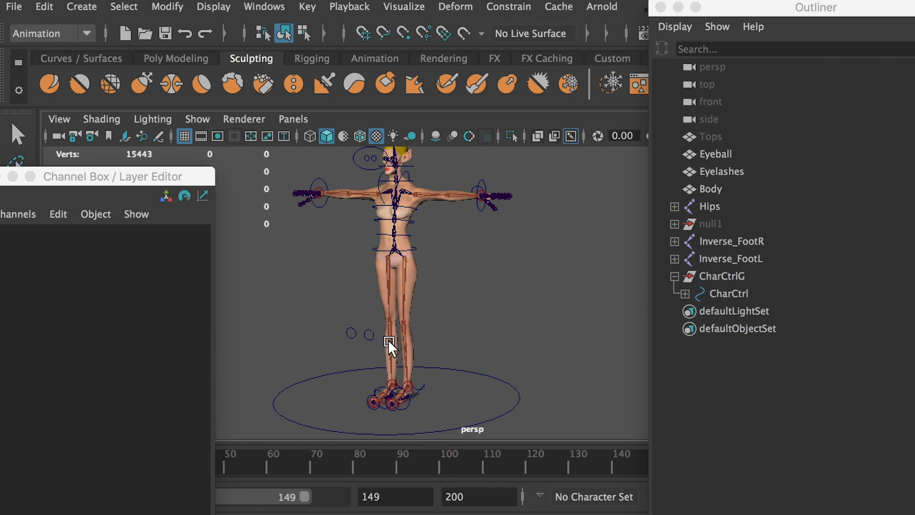
{"action": "left_click", "coordinate": [348, 328]}
{"action": "left_click_drag", "start_coordinate": [411, 337], "coordinate": [312, 352]}
{"action": "key", "text": "ctrl+z"}
Examine the control groups nested under CharCtrl, such as EyeG, ElbowR and ElbowL, and collapse the hierarchy.
{"action": "left_click", "coordinate": [729, 294]}
{"action": "left_click", "coordinate": [685, 293]}
{"action": "left_click", "coordinate": [732, 311]}
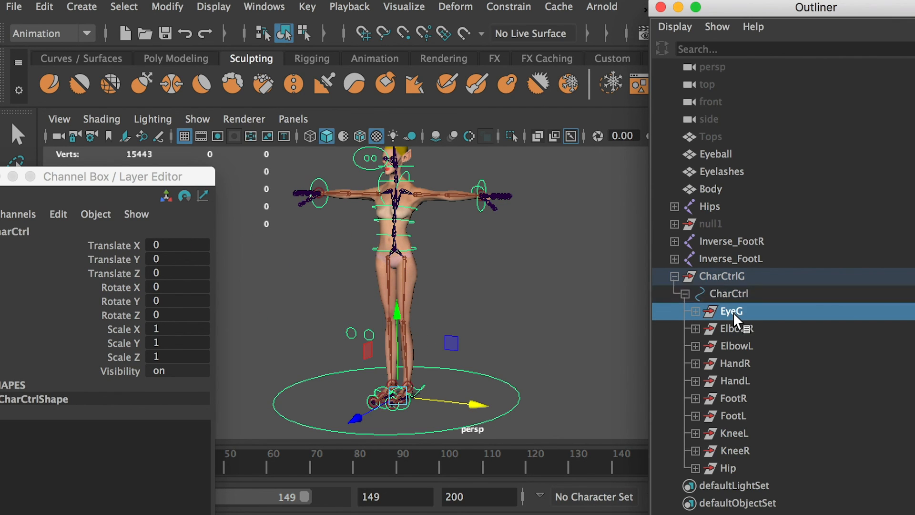
{"action": "left_click", "coordinate": [736, 329]}
{"action": "left_click", "coordinate": [737, 347]}
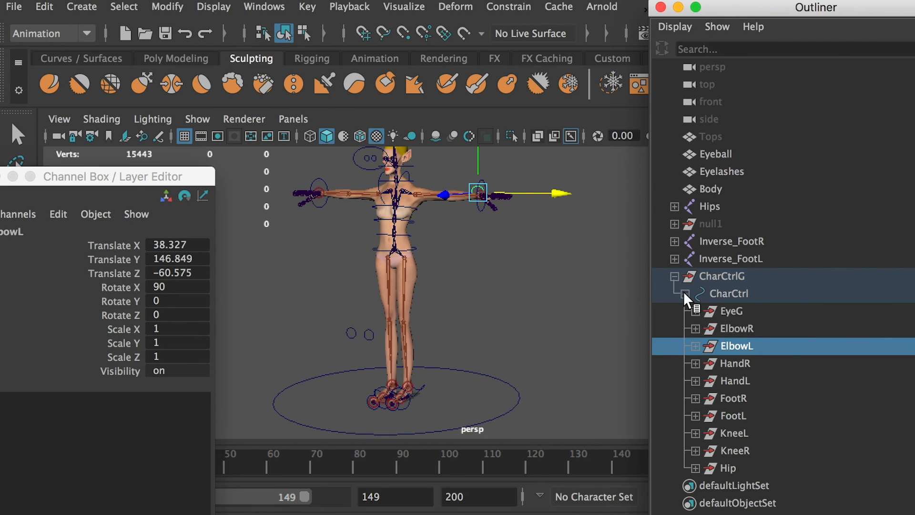
{"action": "left_click", "coordinate": [684, 292]}
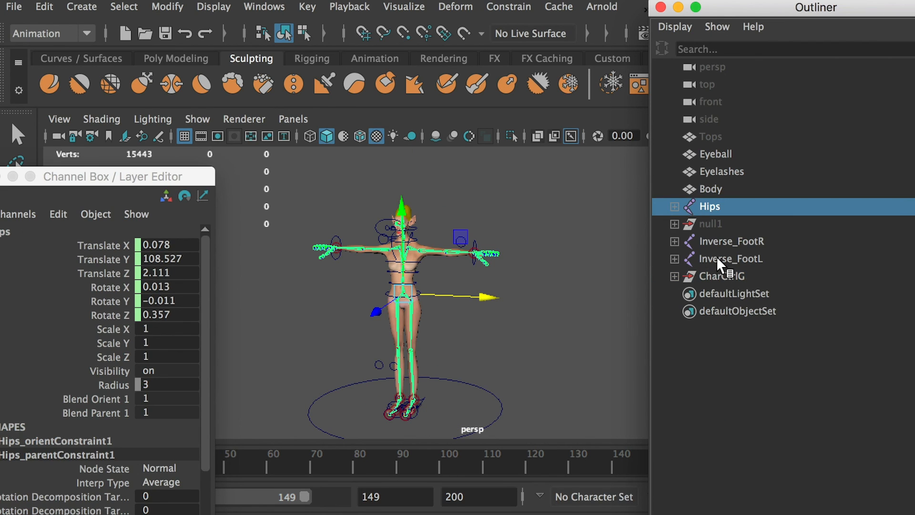
Group the Hips, Inverse_FootR and Inverse_FootL joints and name the group CharJointG.
{"action": "left_click", "coordinate": [717, 257]}
{"action": "left_click", "coordinate": [713, 241], "text": "ctrl"}
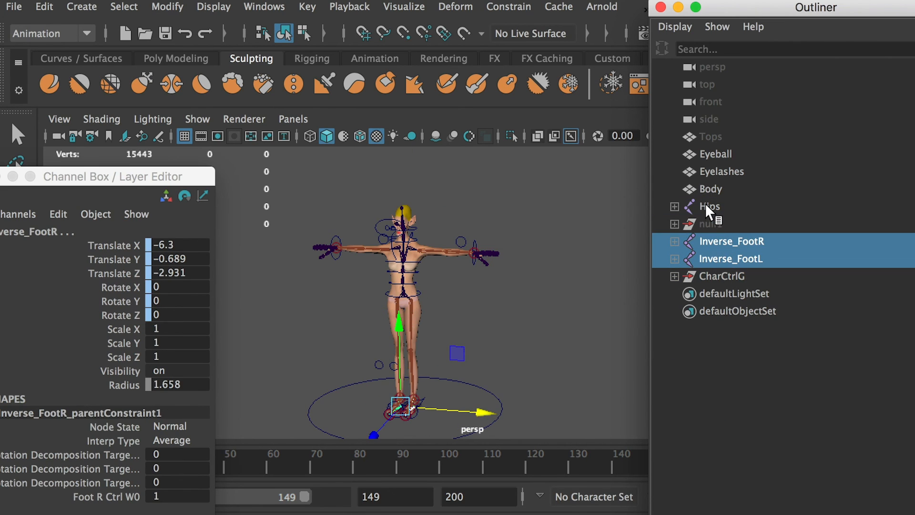
{"action": "left_click", "coordinate": [706, 206], "text": "ctrl"}
{"action": "key", "text": "ctrl+g"}
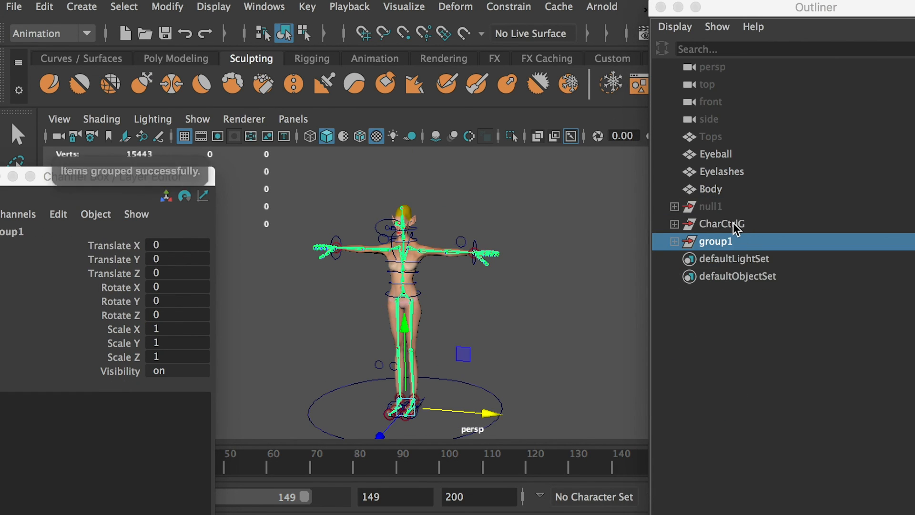
{"action": "double_click", "coordinate": [733, 250]}
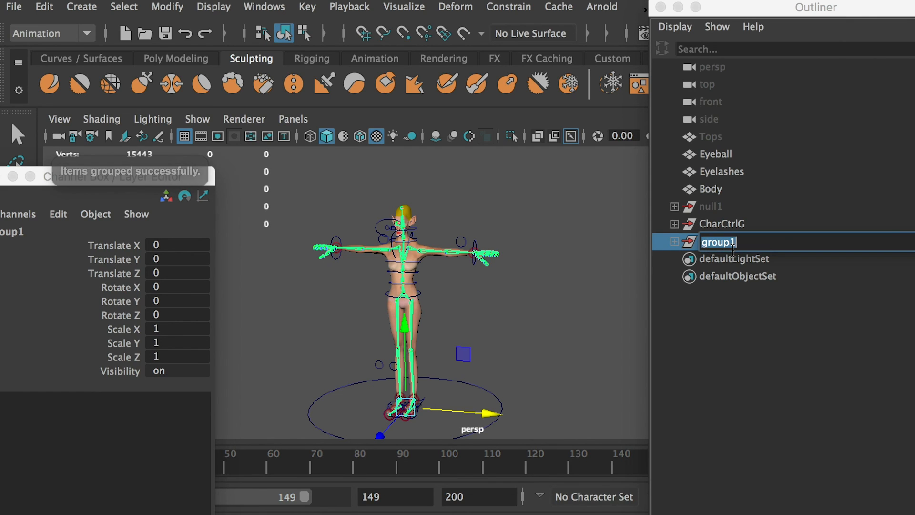
{"action": "type", "text": "cH"}
{"action": "key", "text": "BackSpace"}
{"action": "key", "text": "BackSpace"}
{"action": "type", "text": "Char"}
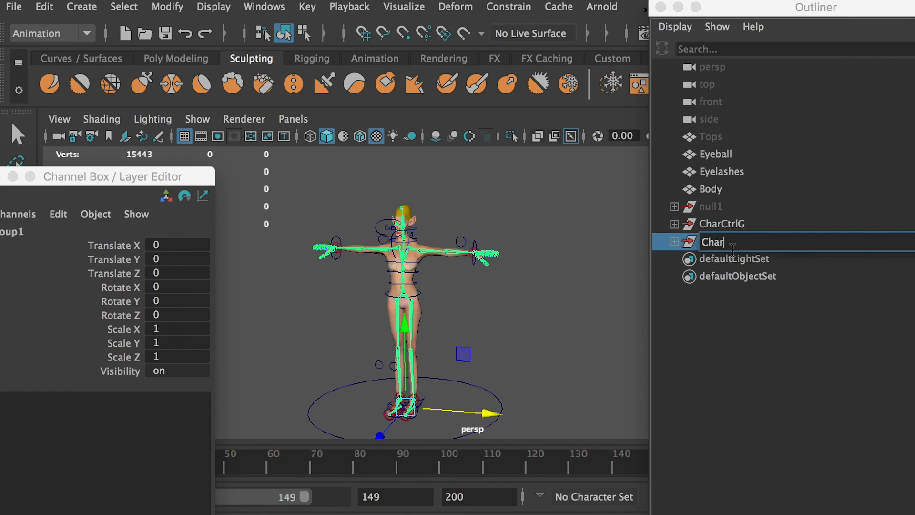
{"action": "type", "text": "JointG"}
{"action": "key", "text": "Return"}
Unhide the Tops mesh.
{"action": "left_click", "coordinate": [717, 188]}
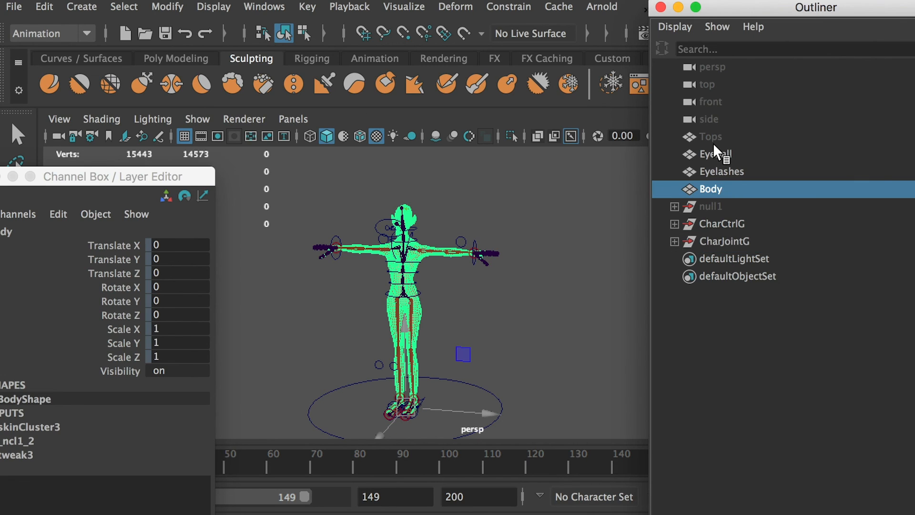
{"action": "left_click", "coordinate": [715, 136]}
{"action": "key", "text": "shift+h"}
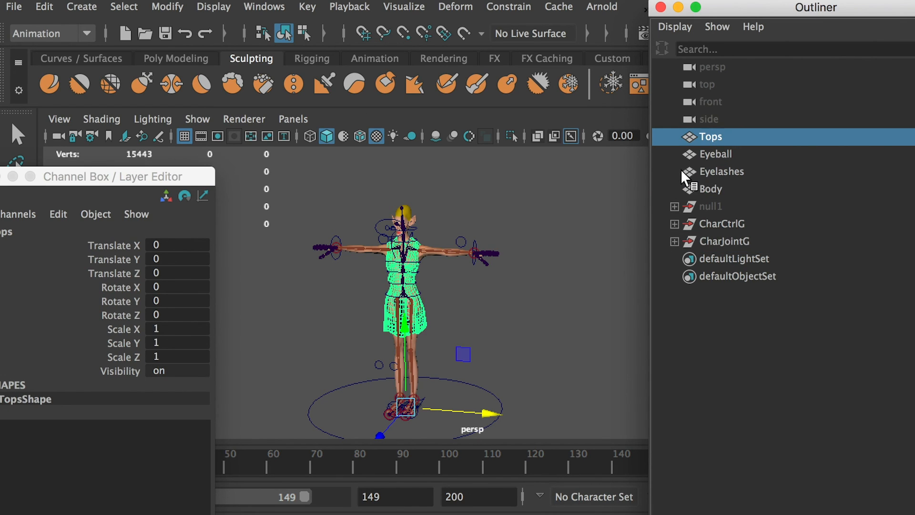
Group the Tops, Eyeball, Eyelashes and Body meshes and name the group CharMeshG.
{"action": "left_click", "coordinate": [705, 188]}
{"action": "left_click", "coordinate": [708, 136], "text": "shift"}
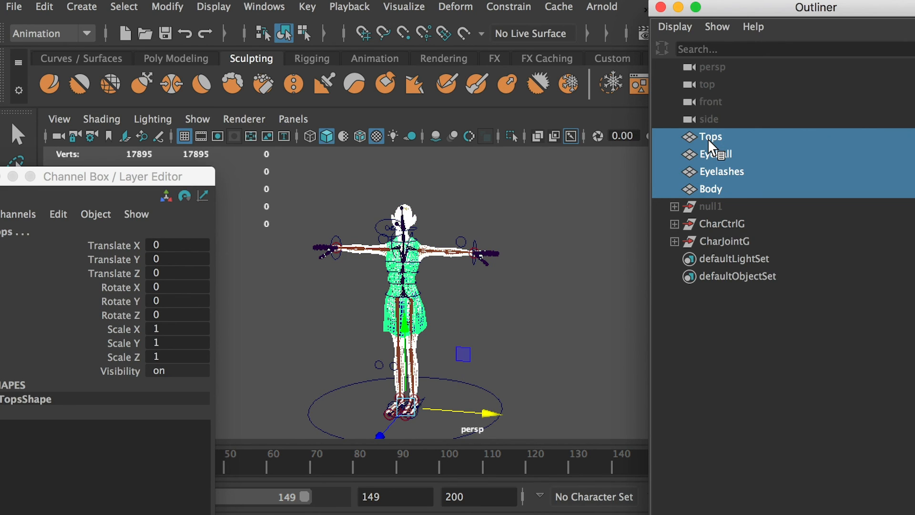
{"action": "key", "text": "ctrl+g"}
{"action": "double_click", "coordinate": [720, 188]}
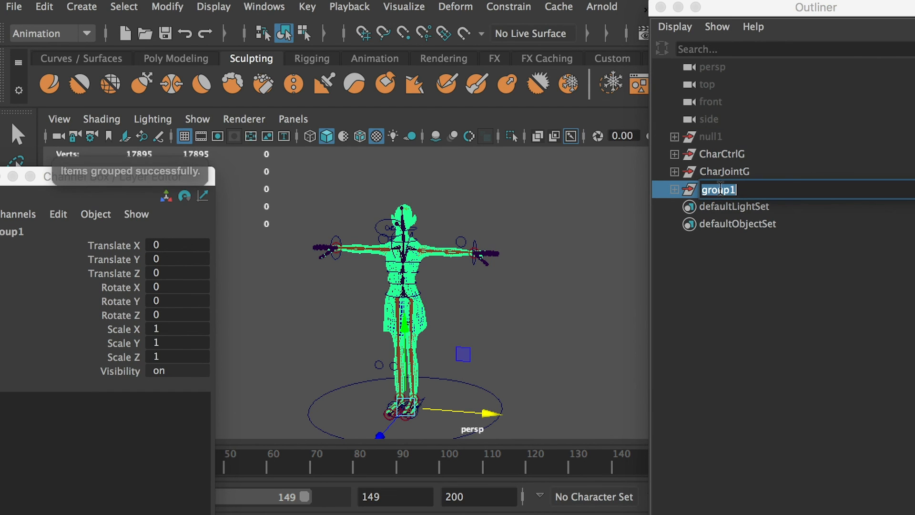
{"action": "type", "text": "Char"}
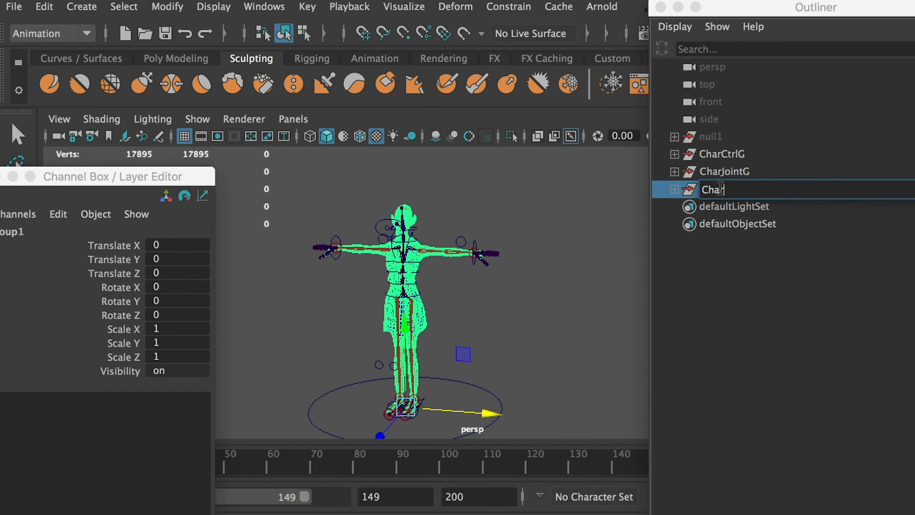
{"action": "type", "text": "MeshG"}
{"action": "left_click", "coordinate": [721, 276]}
Delete the hidden null1 group and move the floating Channel Box and Outliner windows clear of the viewport.
{"action": "left_click", "coordinate": [713, 136]}
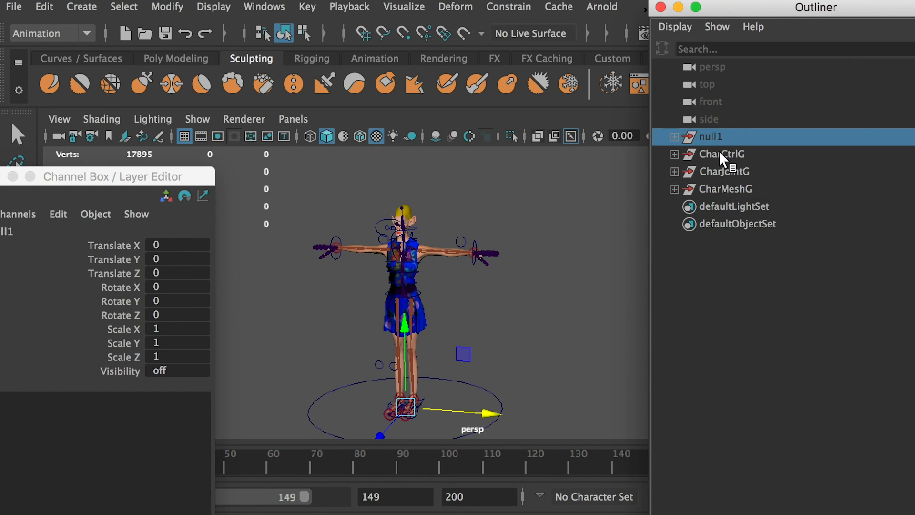
{"action": "key", "text": "Delete"}
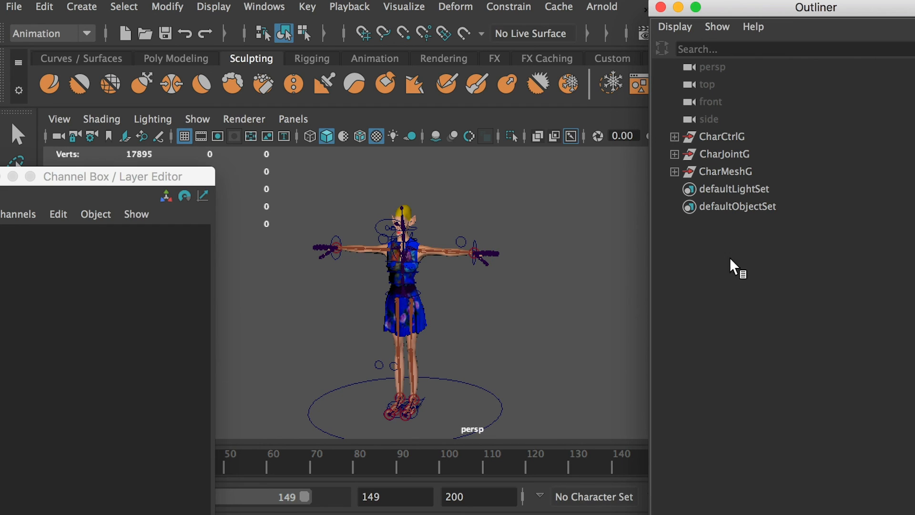
{"action": "left_click_drag", "start_coordinate": [158, 171], "coordinate": [914, 161]}
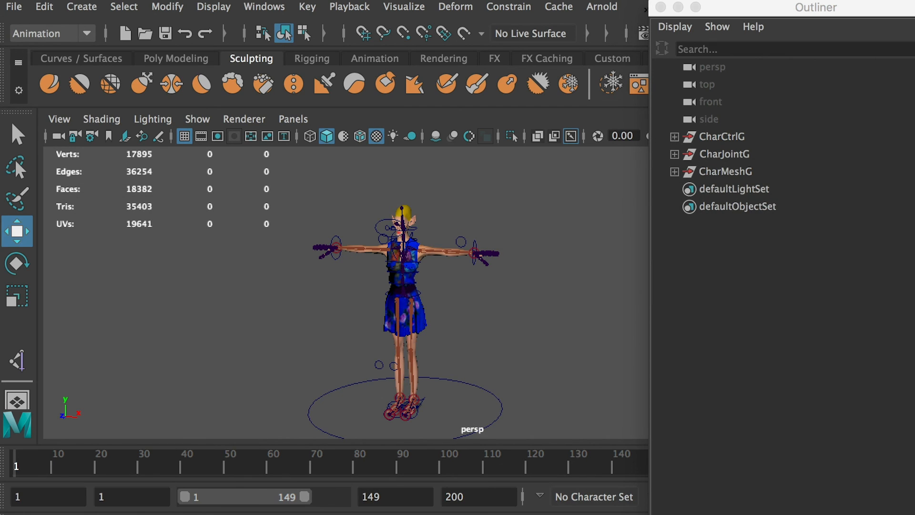
{"action": "left_click_drag", "start_coordinate": [797, 9], "coordinate": [914, 43]}
Move the CharCtrl circle away from the origin to test how the rig and meshes follow.
{"action": "left_click", "coordinate": [559, 373]}
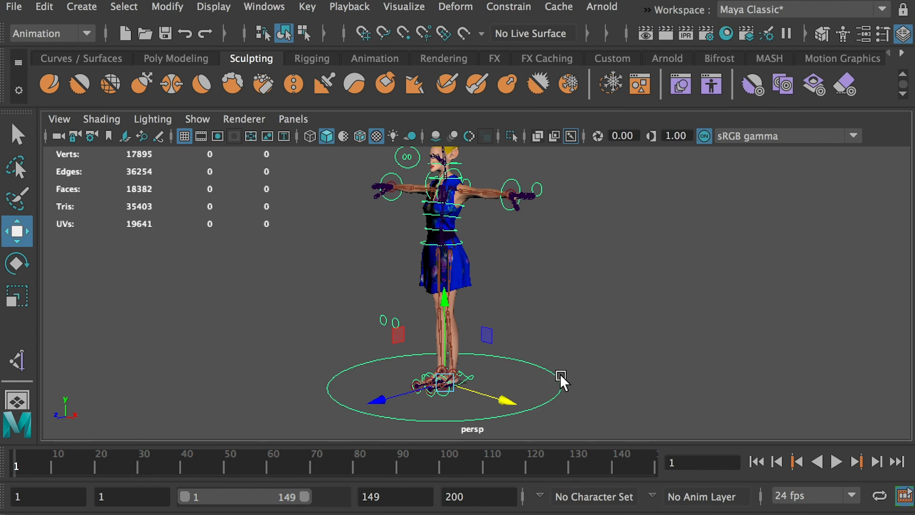
{"action": "left_click_drag", "start_coordinate": [503, 391], "coordinate": [358, 330]}
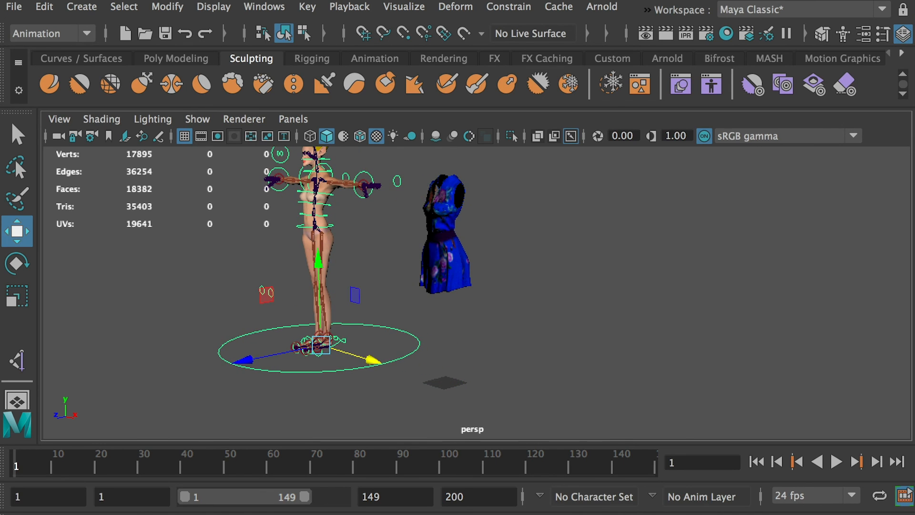
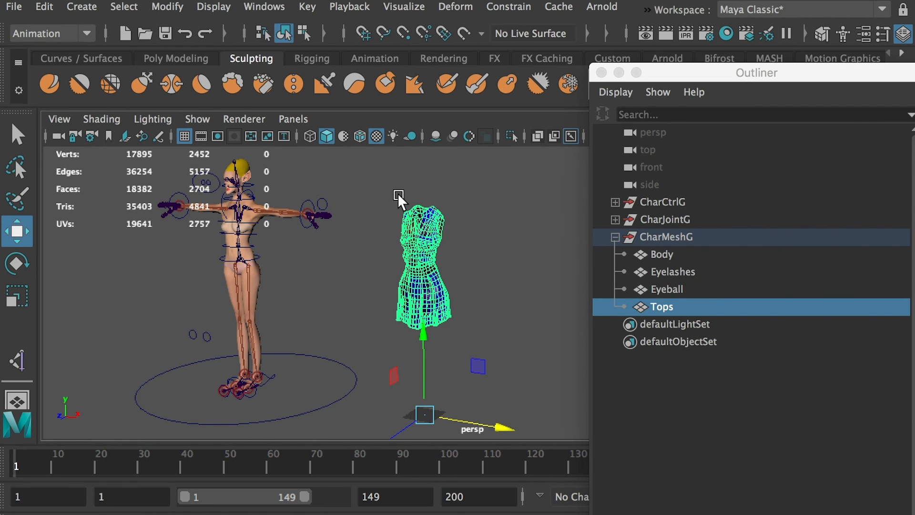
Undo the test move of the character controls, collapse the CharMeshG group in the Outliner and clear the selection.
{"action": "left_click", "coordinate": [494, 219]}
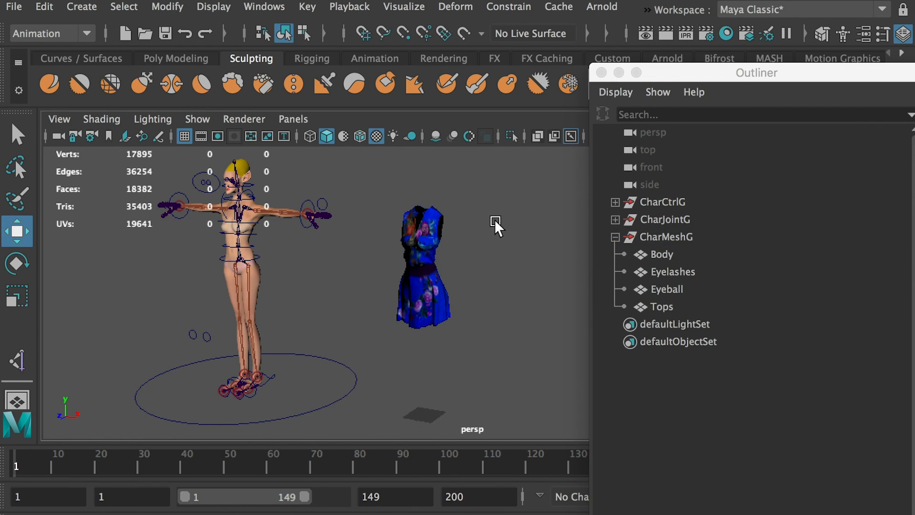
{"action": "key", "text": "ctrl+z"}
{"action": "key", "text": "ctrl+z"}
{"action": "key", "text": "ctrl+z"}
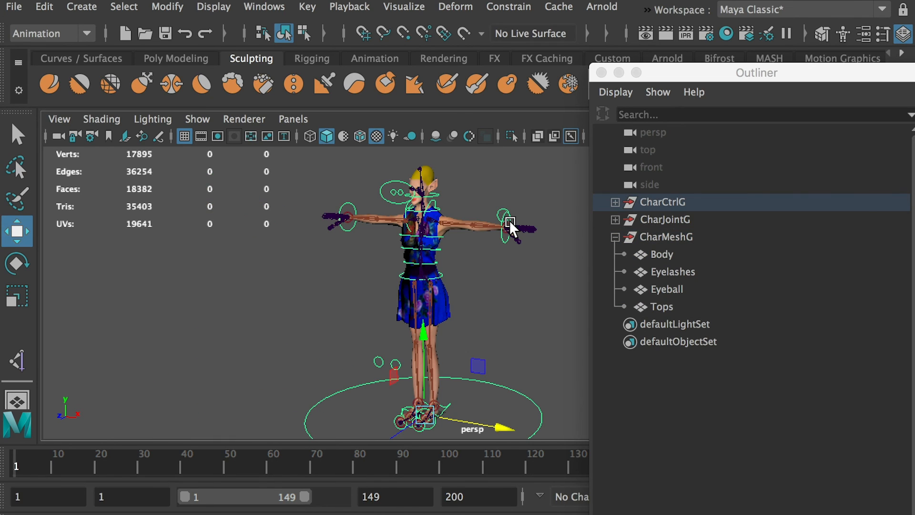
{"action": "left_click", "coordinate": [615, 237]}
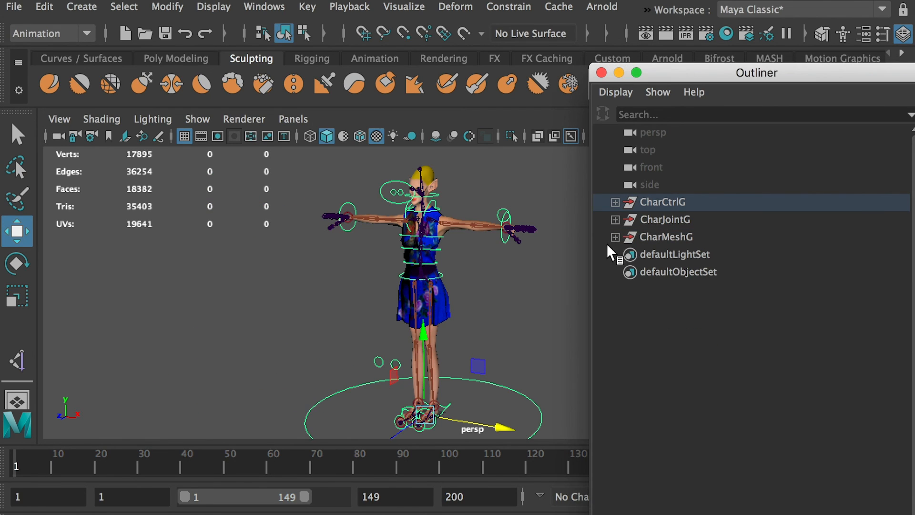
{"action": "left_click", "coordinate": [542, 277]}
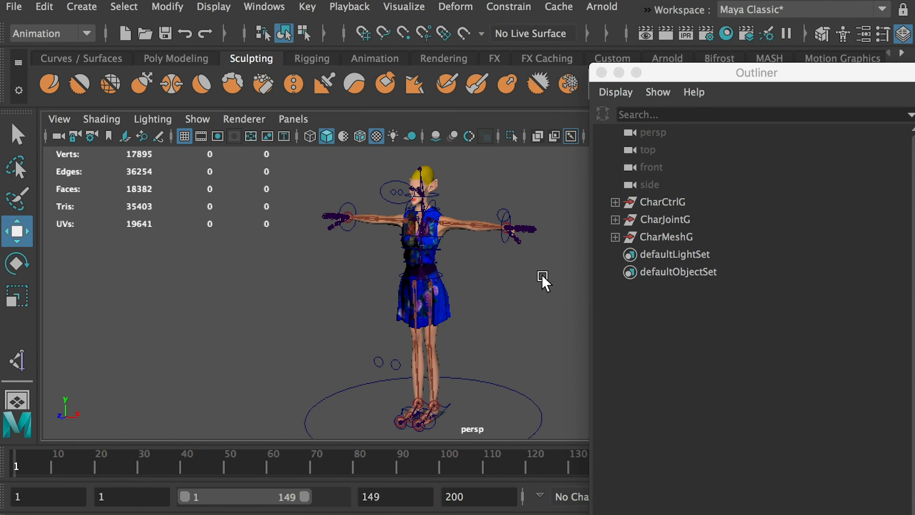